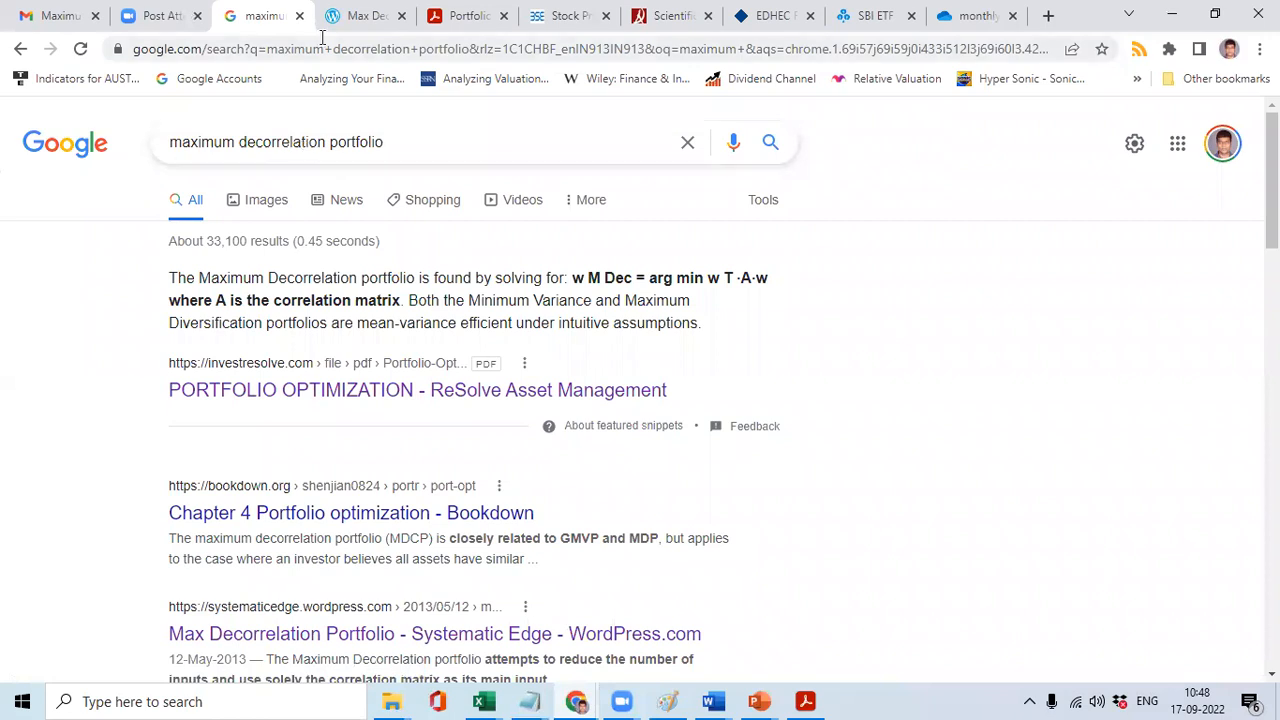
Review the Max Decorrelation Portfolio blog article, from its R objective function back up to the introduction.
{"action": "left_click", "coordinate": [352, 17]}
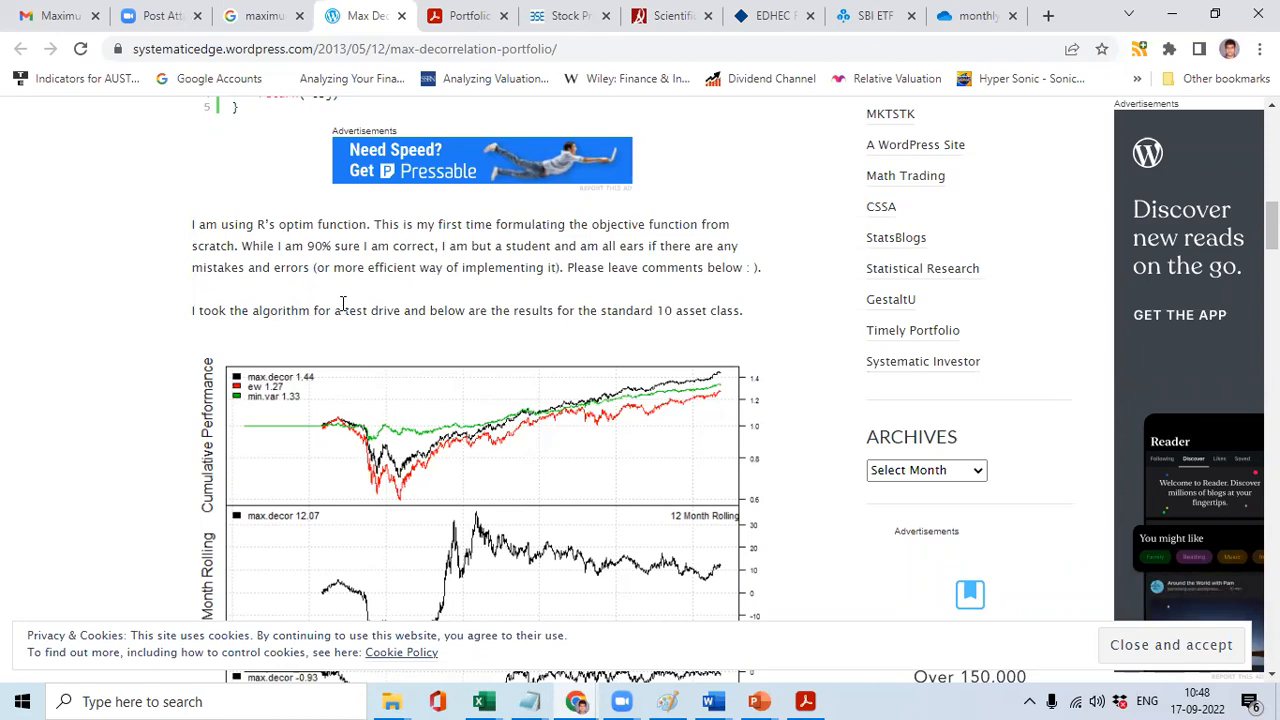
{"action": "scroll", "coordinate": [342, 303], "scroll_direction": "up", "scroll_amount": 4}
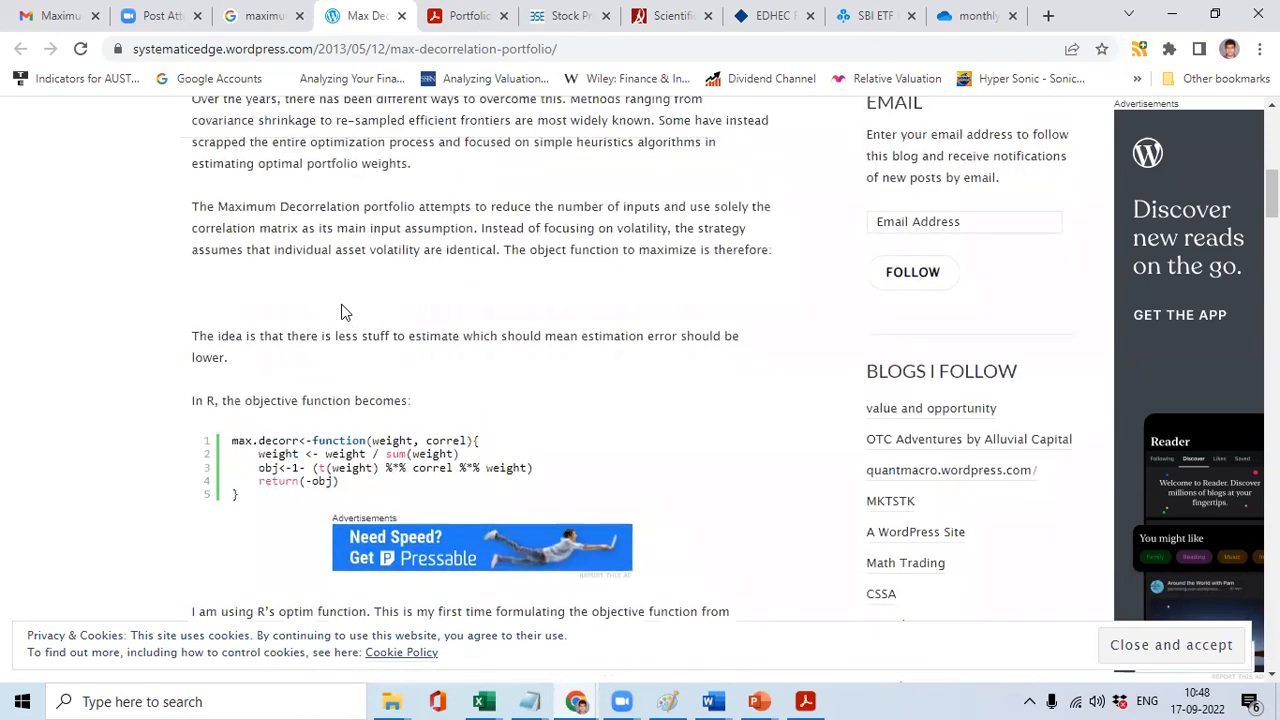
{"action": "scroll", "coordinate": [342, 303], "scroll_direction": "up", "scroll_amount": 5}
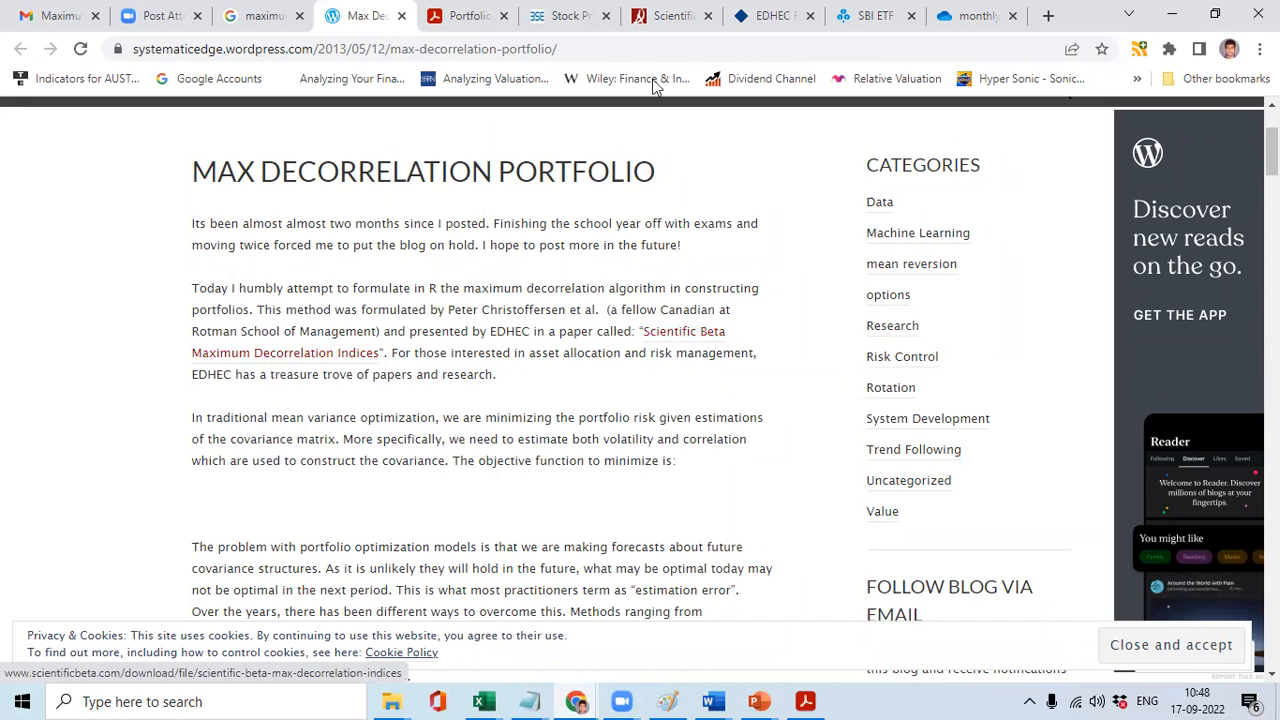
Examine Scientific Beta's Who We Are page, including the paragraph on assets replicating its indices, down to the list of index offerings.
{"action": "left_click", "coordinate": [658, 12]}
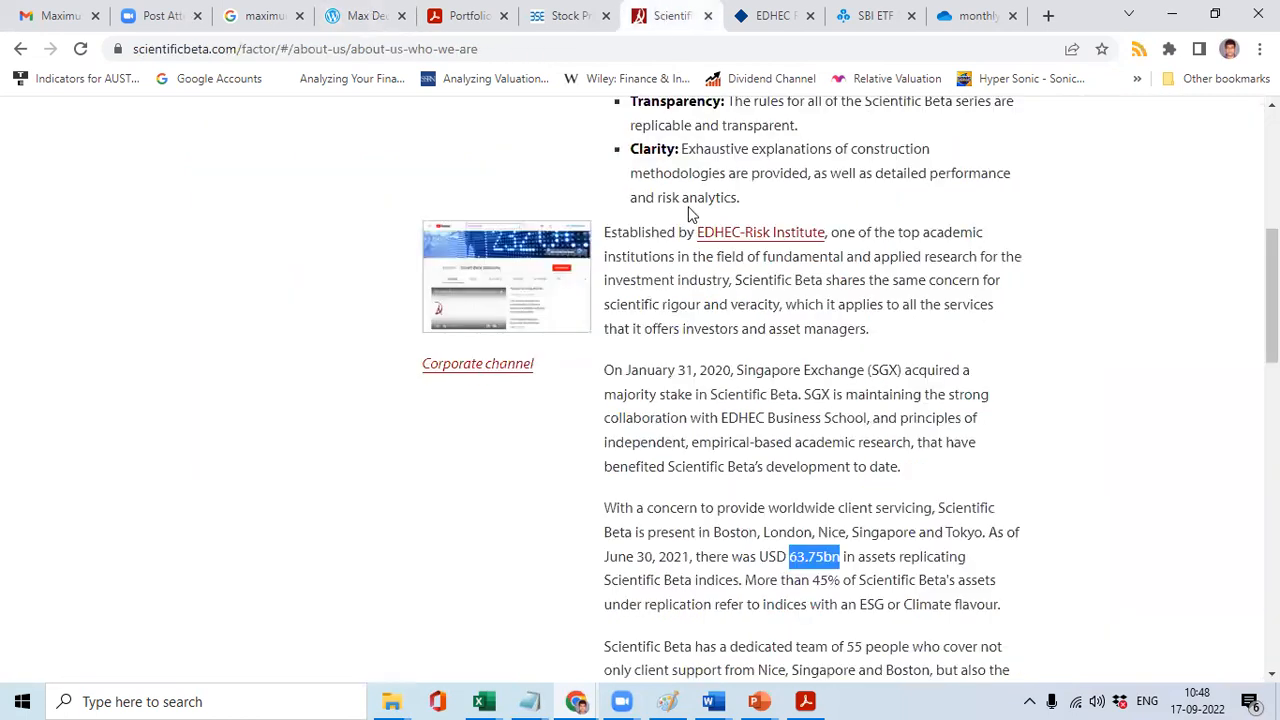
{"action": "left_click", "coordinate": [612, 185]}
{"action": "scroll", "coordinate": [612, 186], "scroll_direction": "up", "scroll_amount": 1}
{"action": "scroll", "coordinate": [610, 183], "scroll_direction": "up", "scroll_amount": 5}
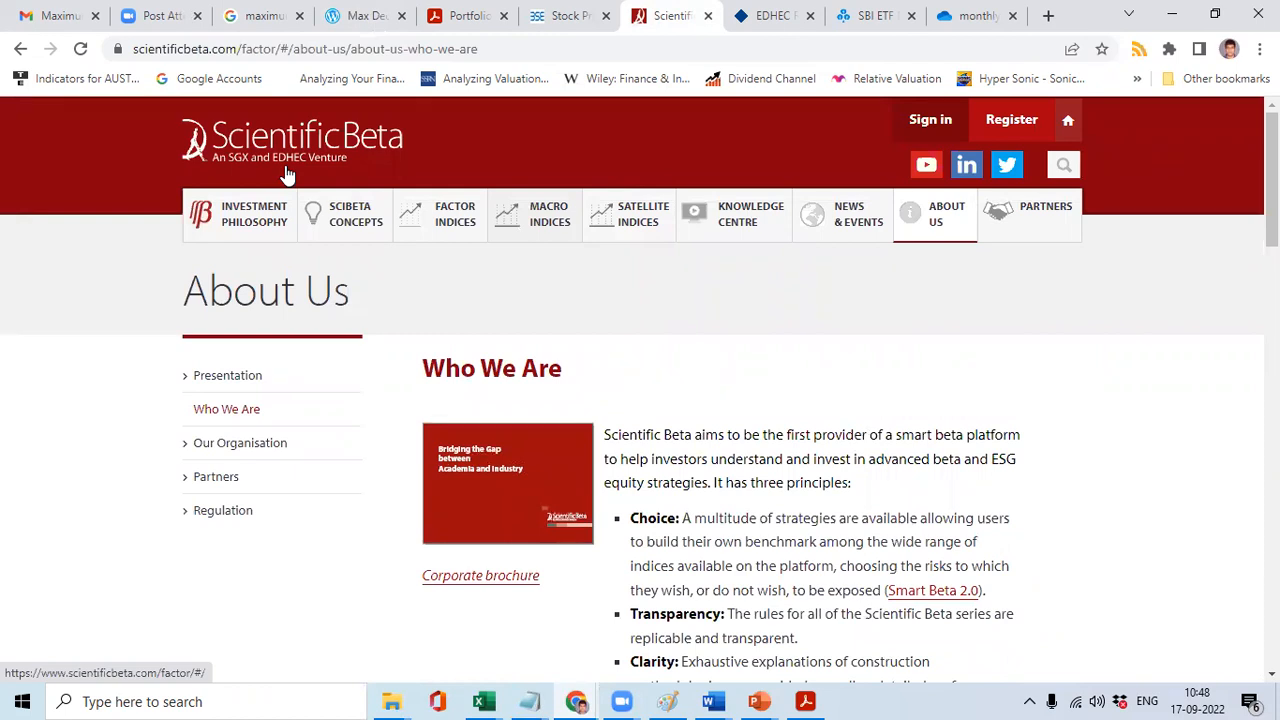
{"action": "mouse_move", "coordinate": [350, 218]}
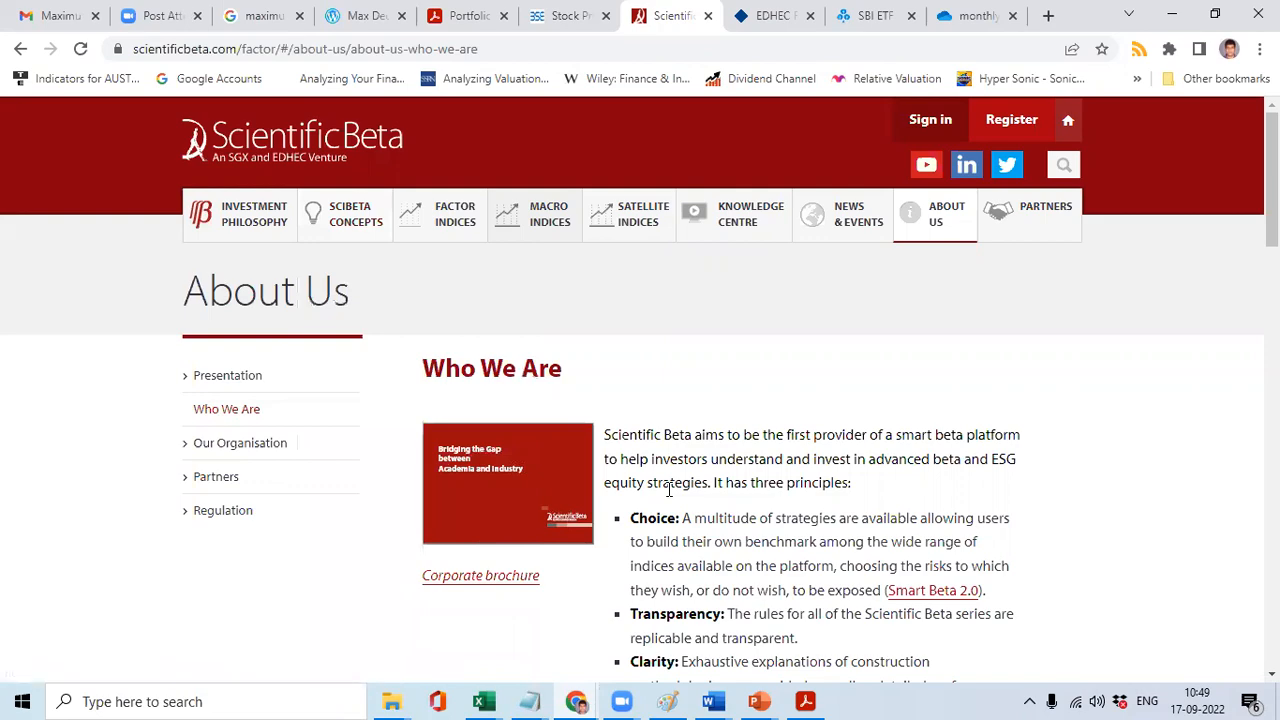
{"action": "scroll", "coordinate": [669, 489], "scroll_direction": "down", "scroll_amount": 2}
{"action": "scroll", "coordinate": [669, 489], "scroll_direction": "down", "scroll_amount": 6}
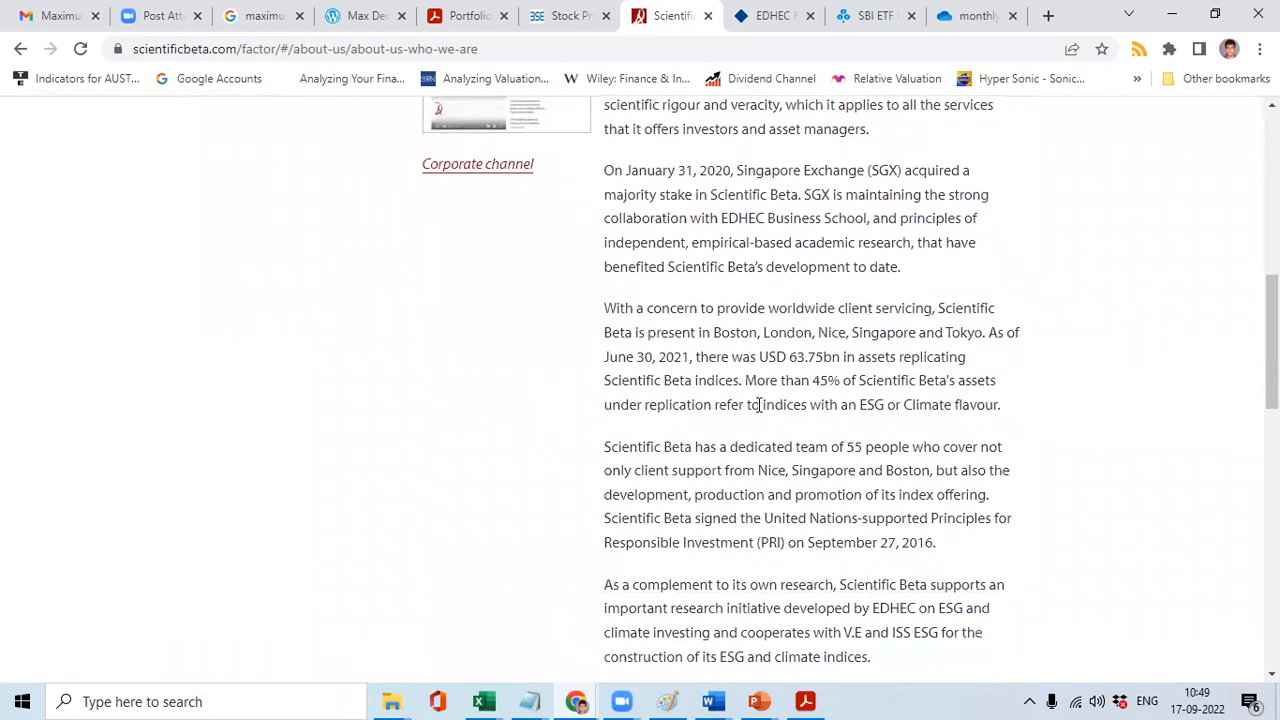
{"action": "double_click", "coordinate": [797, 357]}
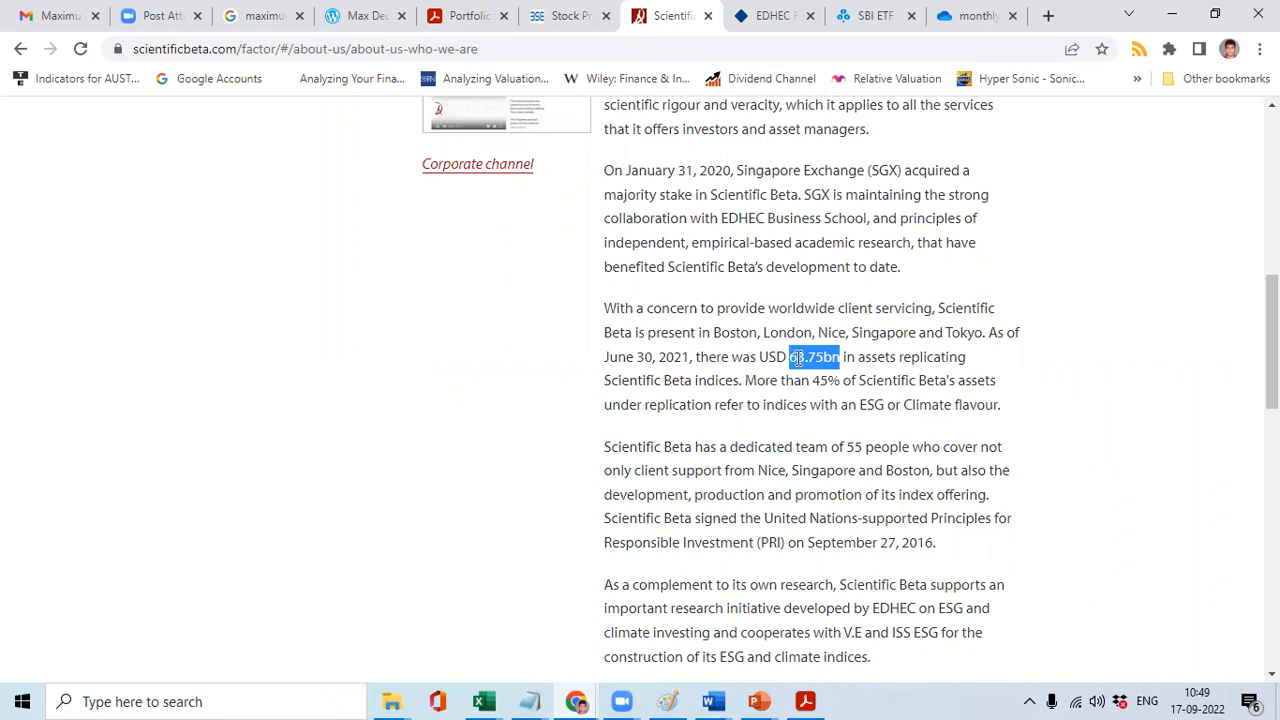
{"action": "scroll", "coordinate": [797, 357], "scroll_direction": "down", "scroll_amount": 7}
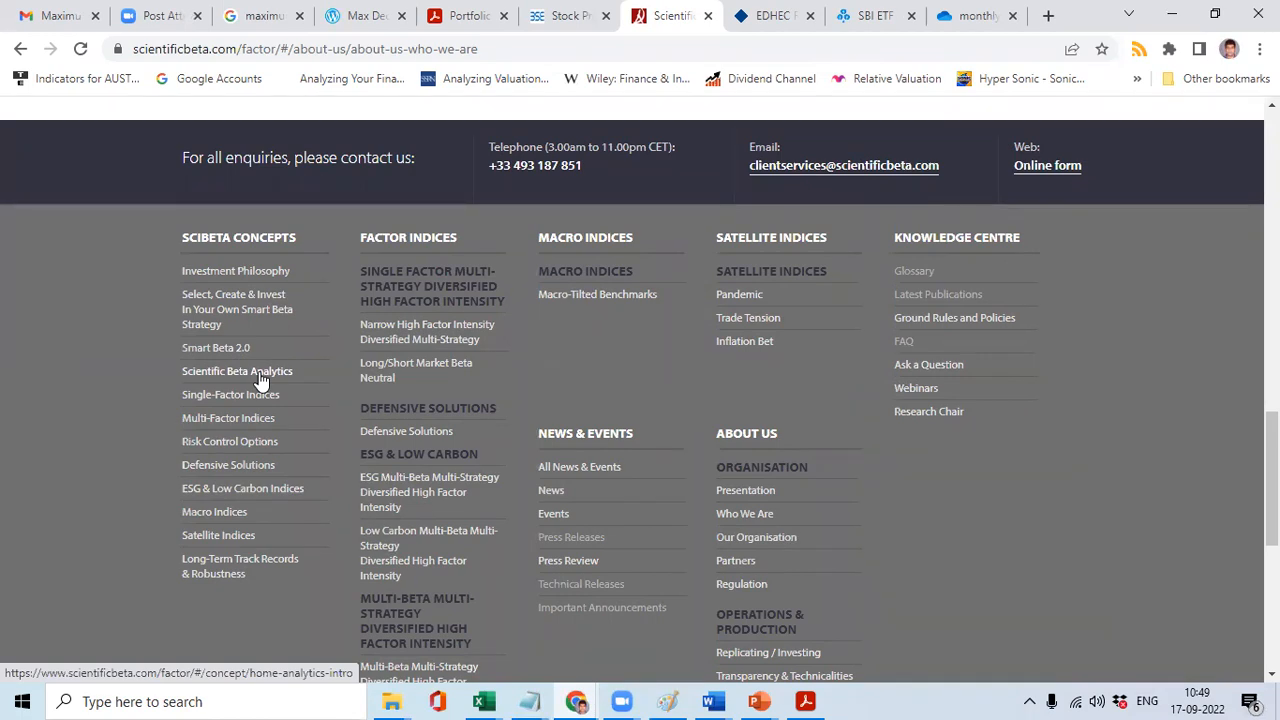
Find the Portfolio Optimization Decision Tree, Figure 2, in the ReSolve Portfolio Optimization whitepaper, enlarge it and examine its branches.
{"action": "left_click", "coordinate": [441, 16]}
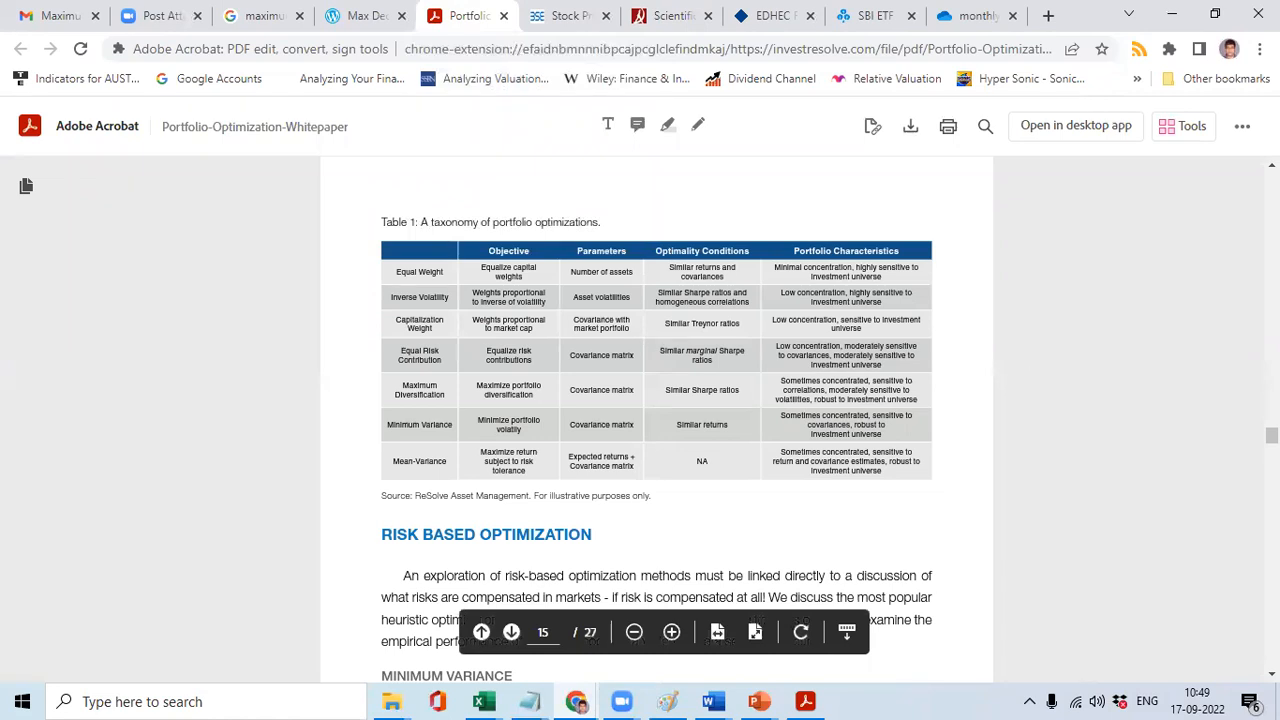
{"action": "scroll", "coordinate": [656, 420], "scroll_direction": "up", "scroll_amount": 15}
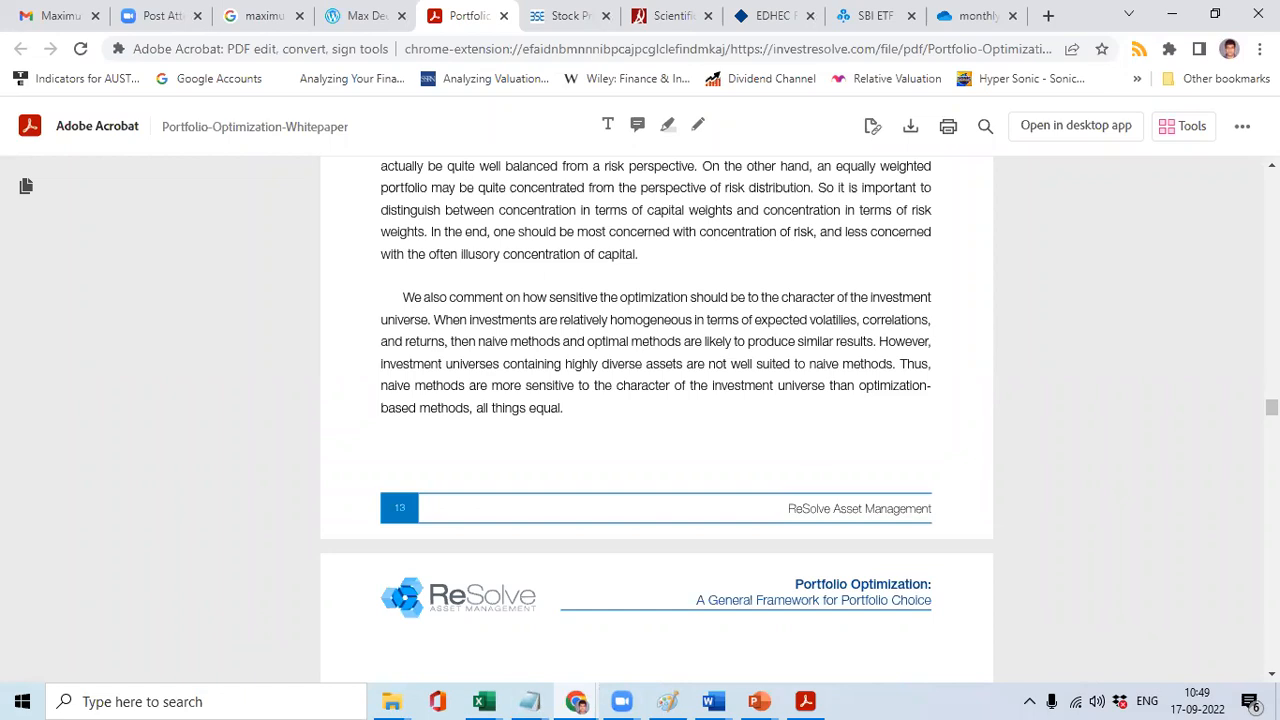
{"action": "scroll", "coordinate": [656, 410], "scroll_direction": "down", "scroll_amount": 5}
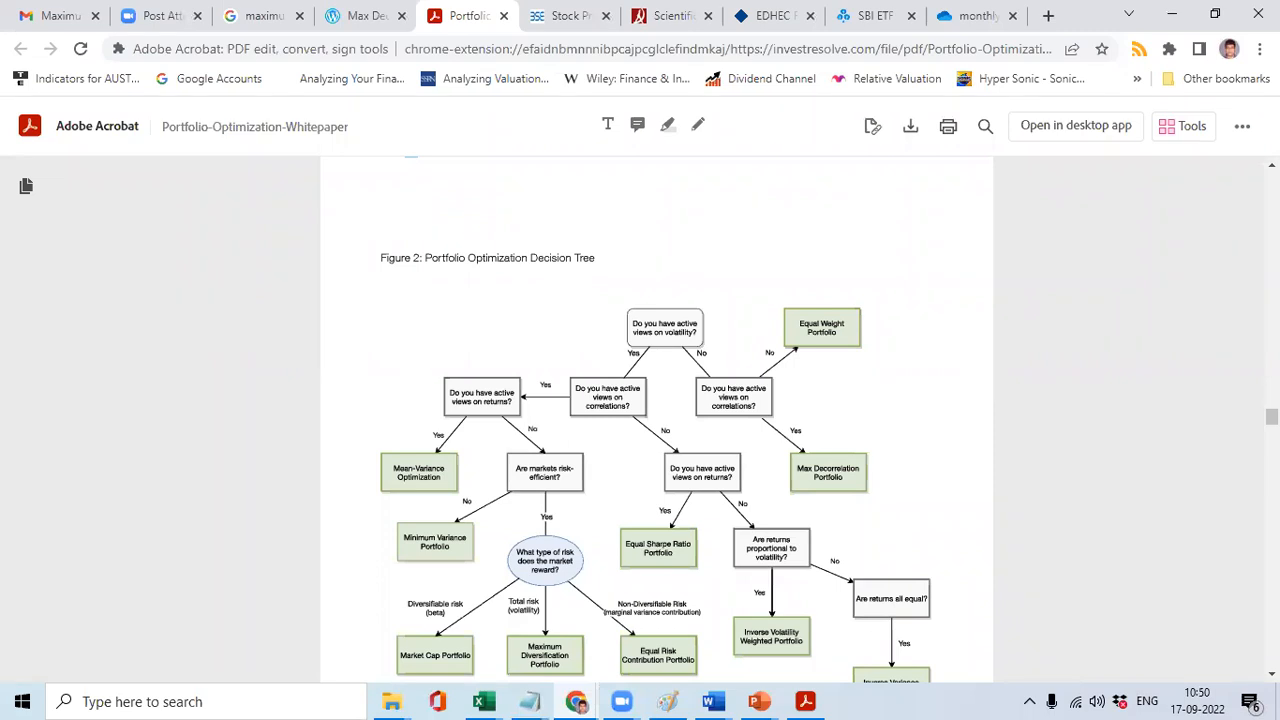
{"action": "scroll", "coordinate": [656, 420], "scroll_direction": "down", "scroll_amount": 5}
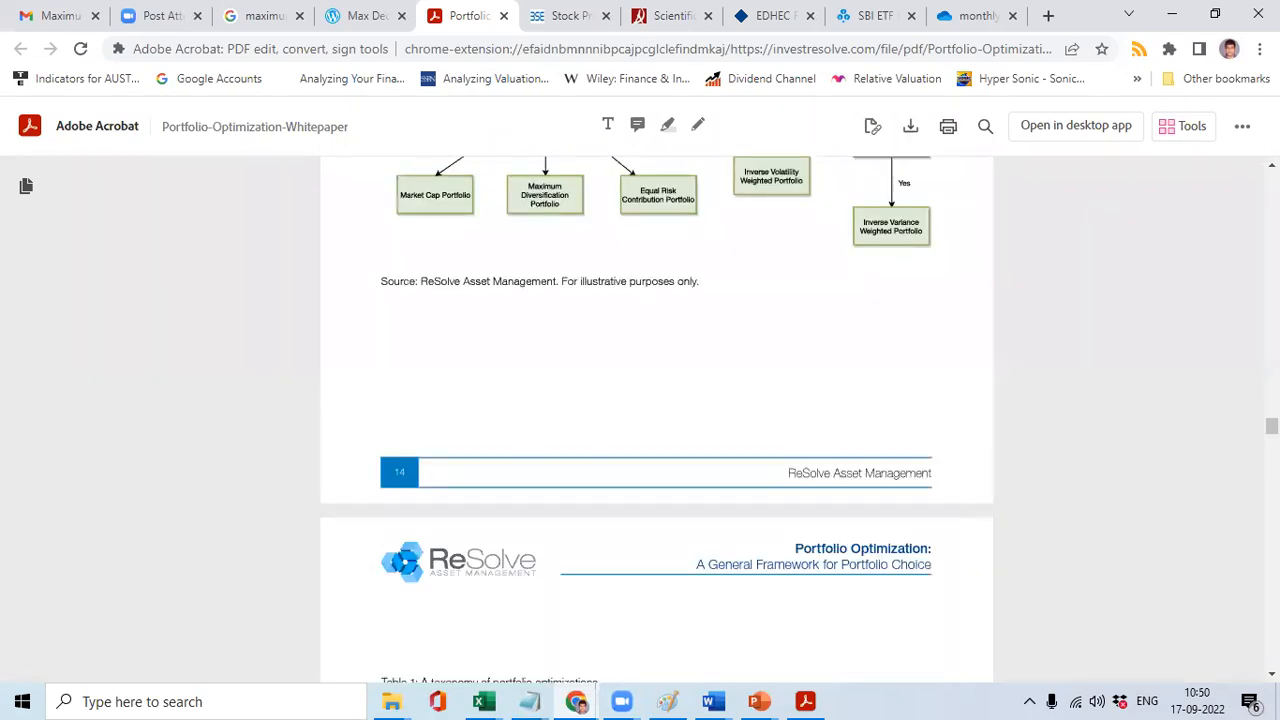
{"action": "scroll", "coordinate": [656, 420], "scroll_direction": "up", "scroll_amount": 4}
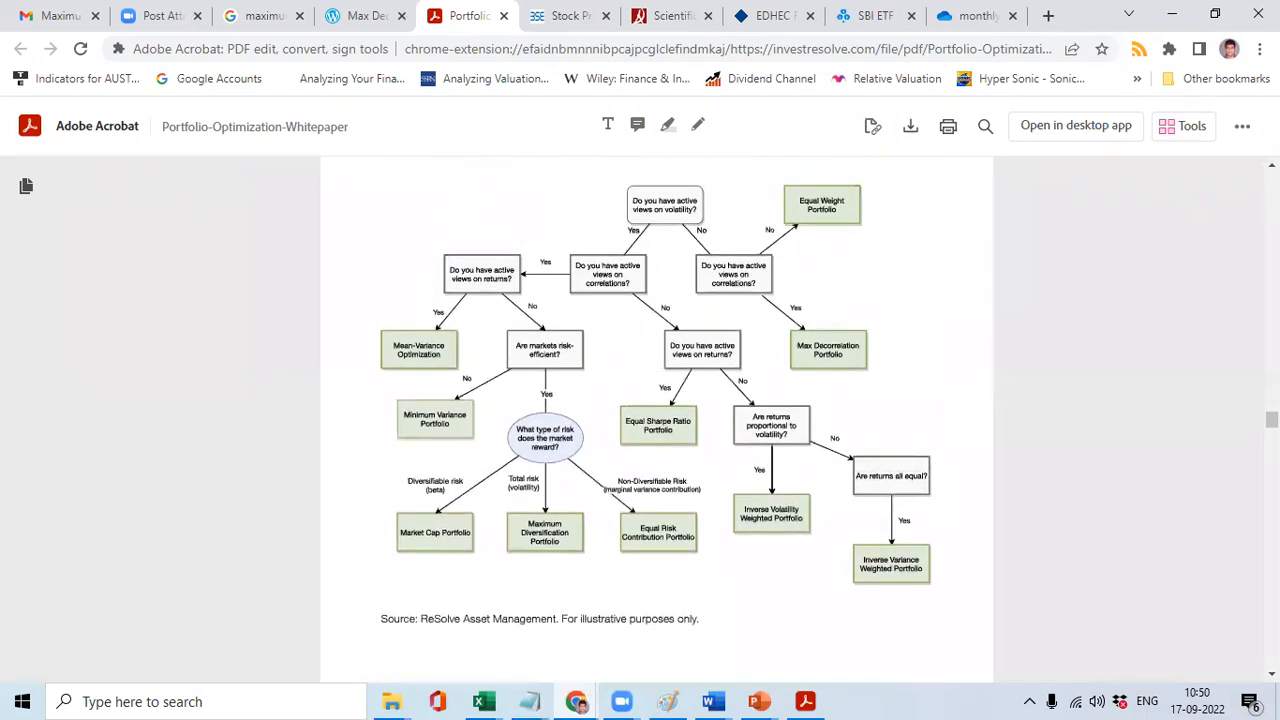
{"action": "scroll", "coordinate": [656, 420], "scroll_direction": "up", "scroll_amount": 1}
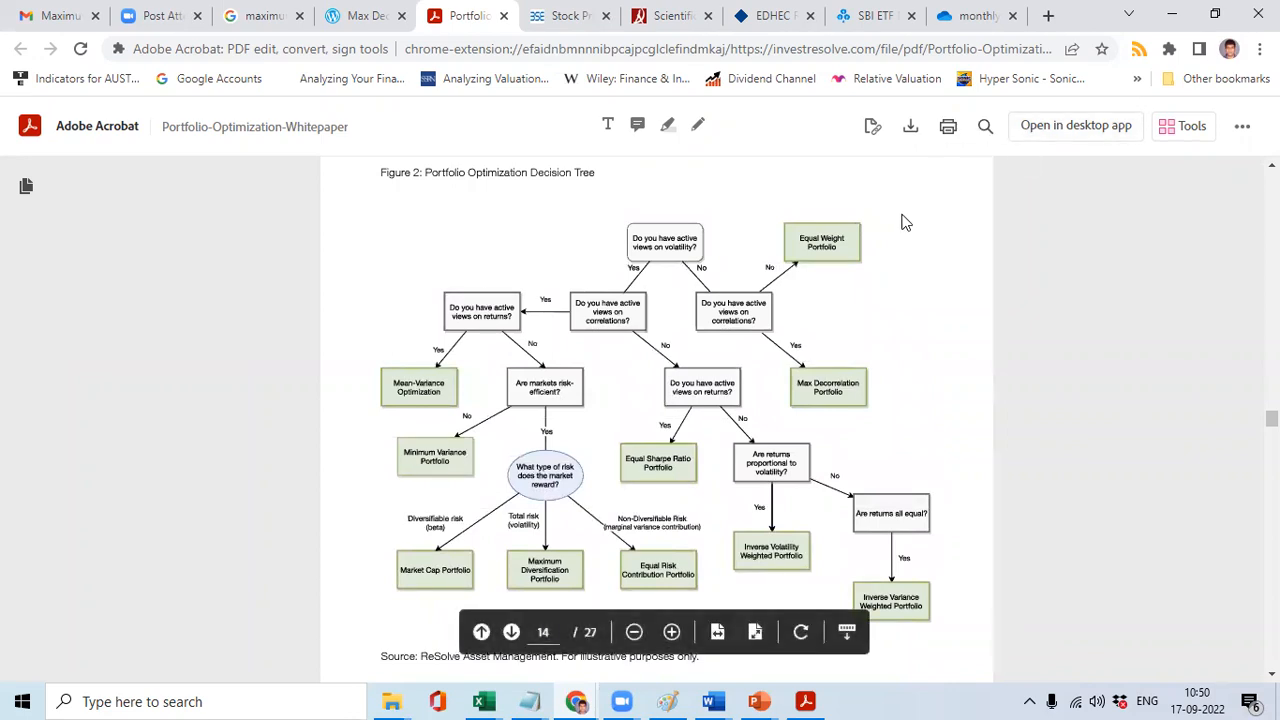
{"action": "scroll", "coordinate": [905, 222], "scroll_direction": "up", "scroll_amount": 4}
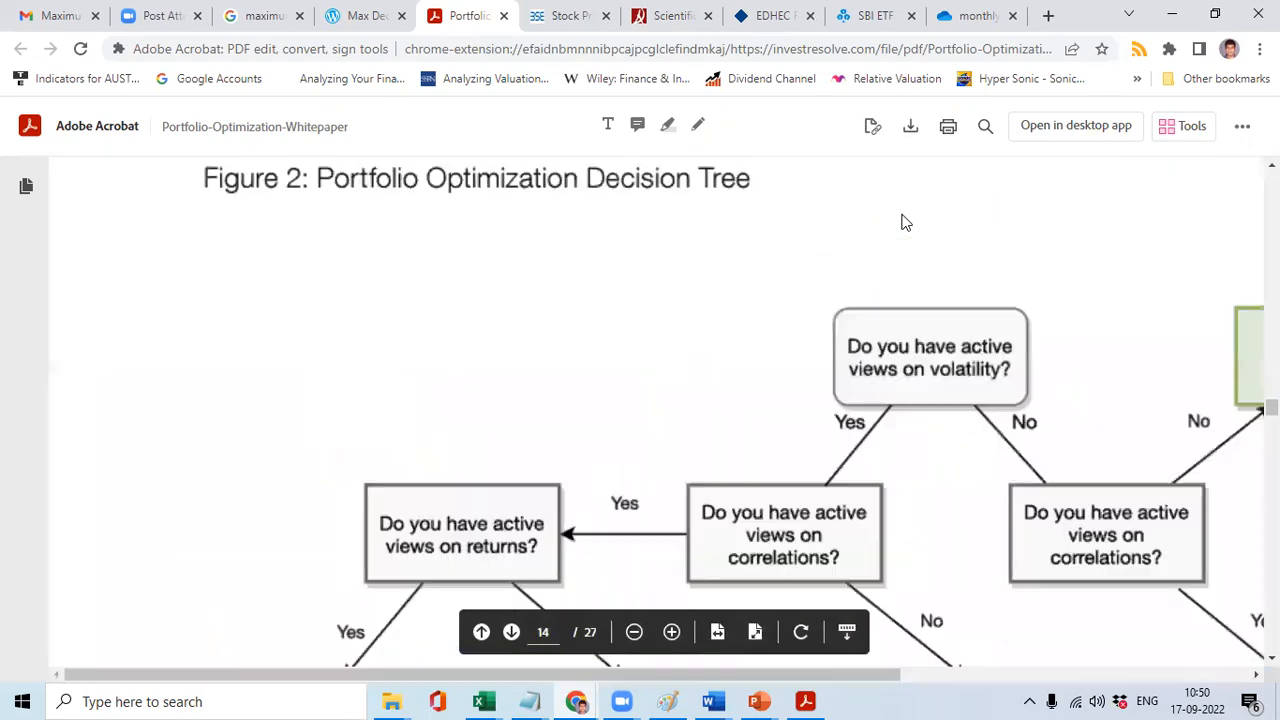
{"action": "scroll", "coordinate": [905, 222], "scroll_direction": "down", "scroll_amount": 2}
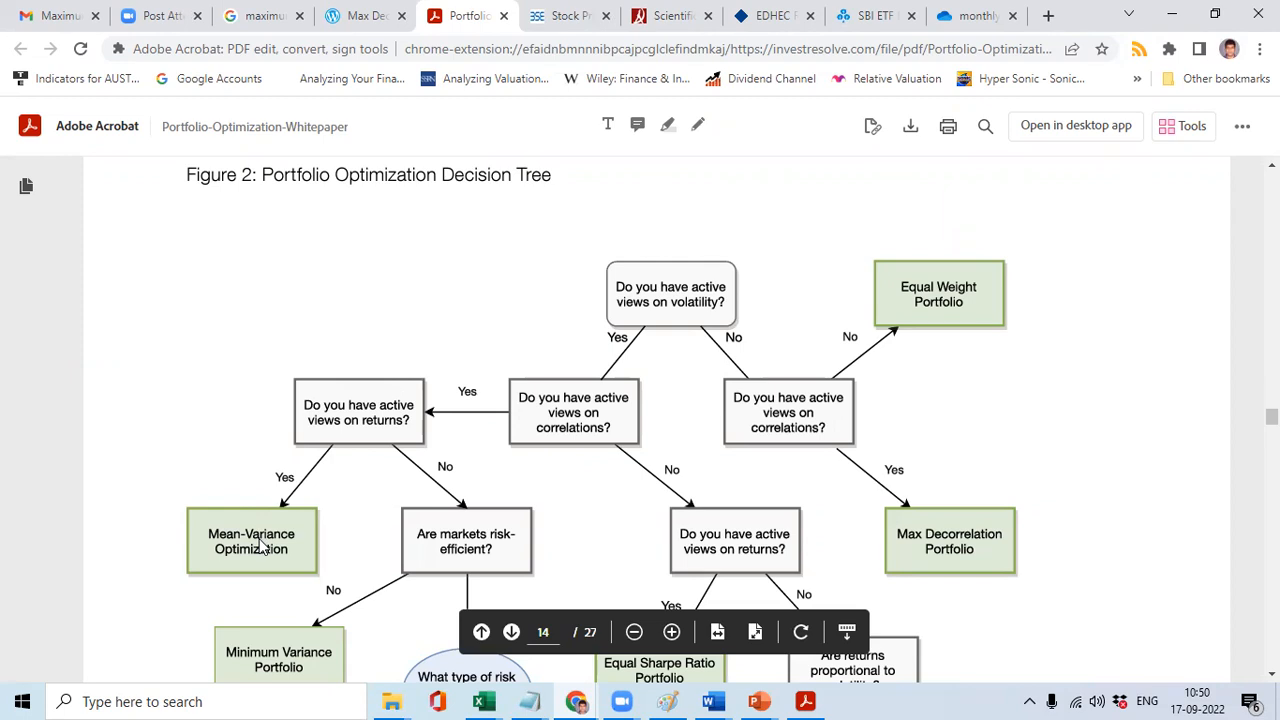
{"action": "scroll", "coordinate": [259, 546], "scroll_direction": "down", "scroll_amount": 4}
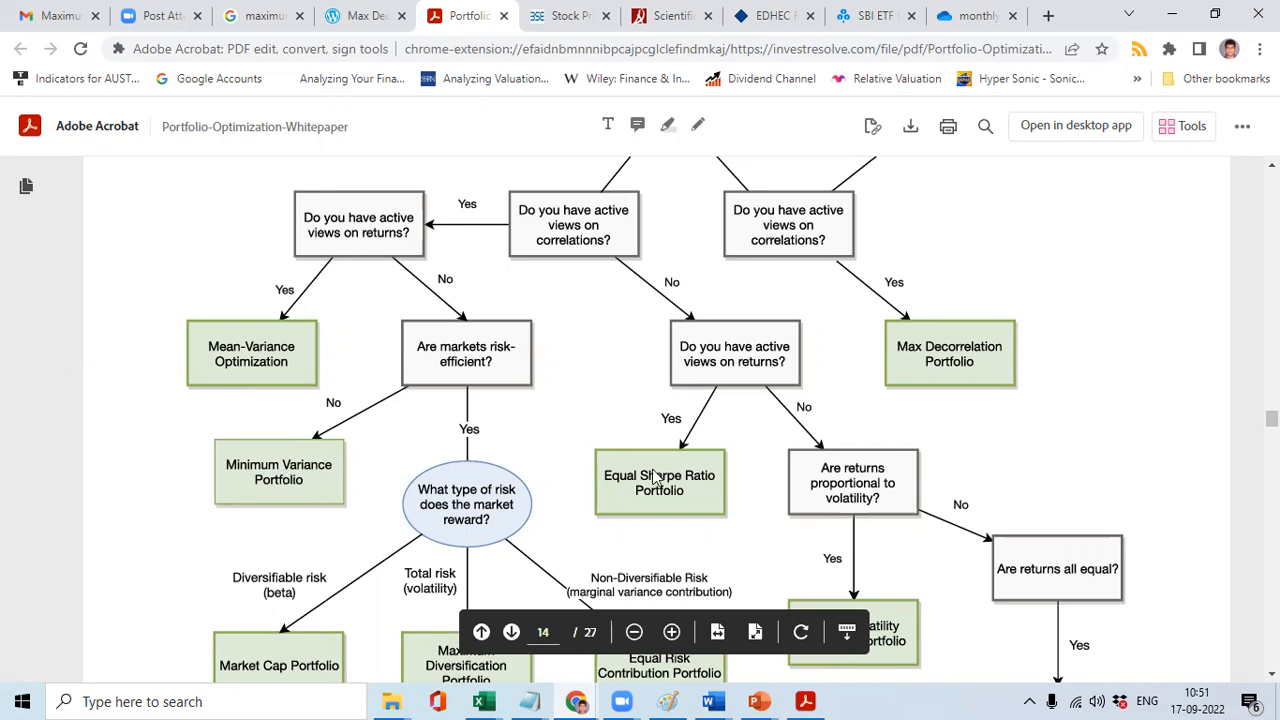
{"action": "scroll", "coordinate": [655, 478], "scroll_direction": "down", "scroll_amount": 3}
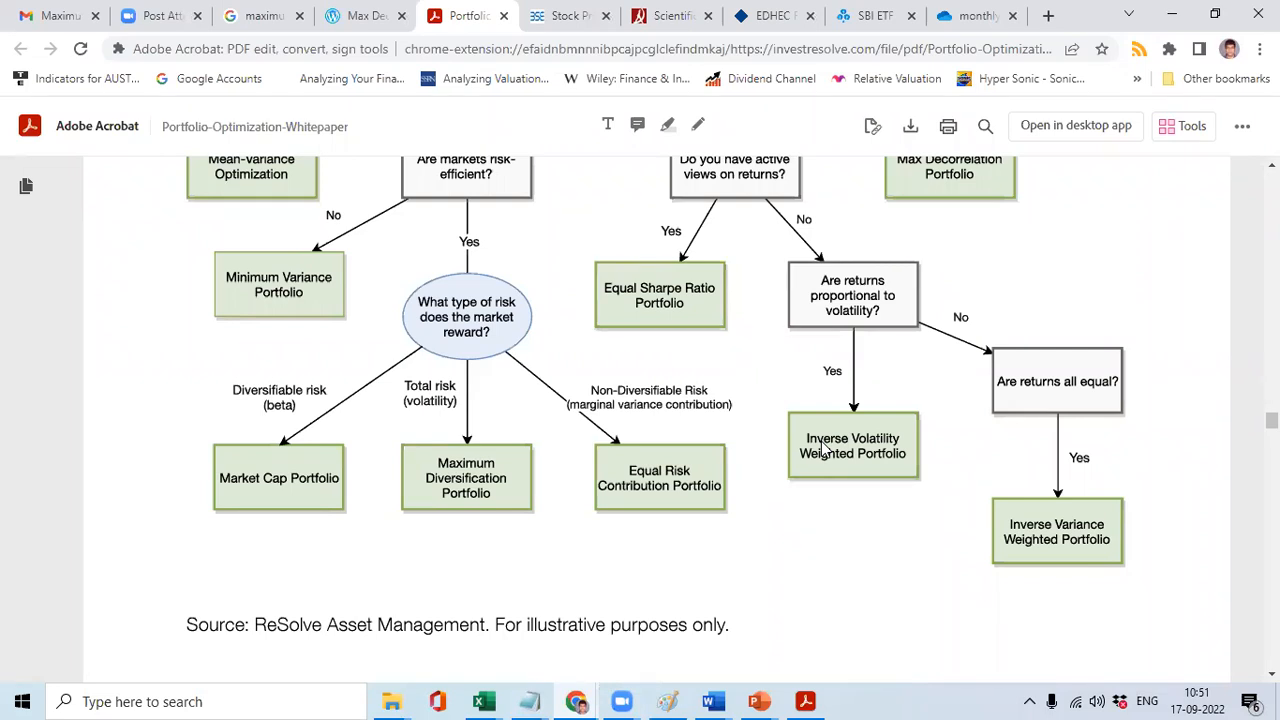
Go back to page 8 of the whitepaper and examine the diagram ranking portfolio methods from assumption risk to estimation risk.
{"action": "scroll", "coordinate": [822, 450], "scroll_direction": "up", "scroll_amount": 3}
{"action": "scroll", "coordinate": [821, 449], "scroll_direction": "up", "scroll_amount": 5}
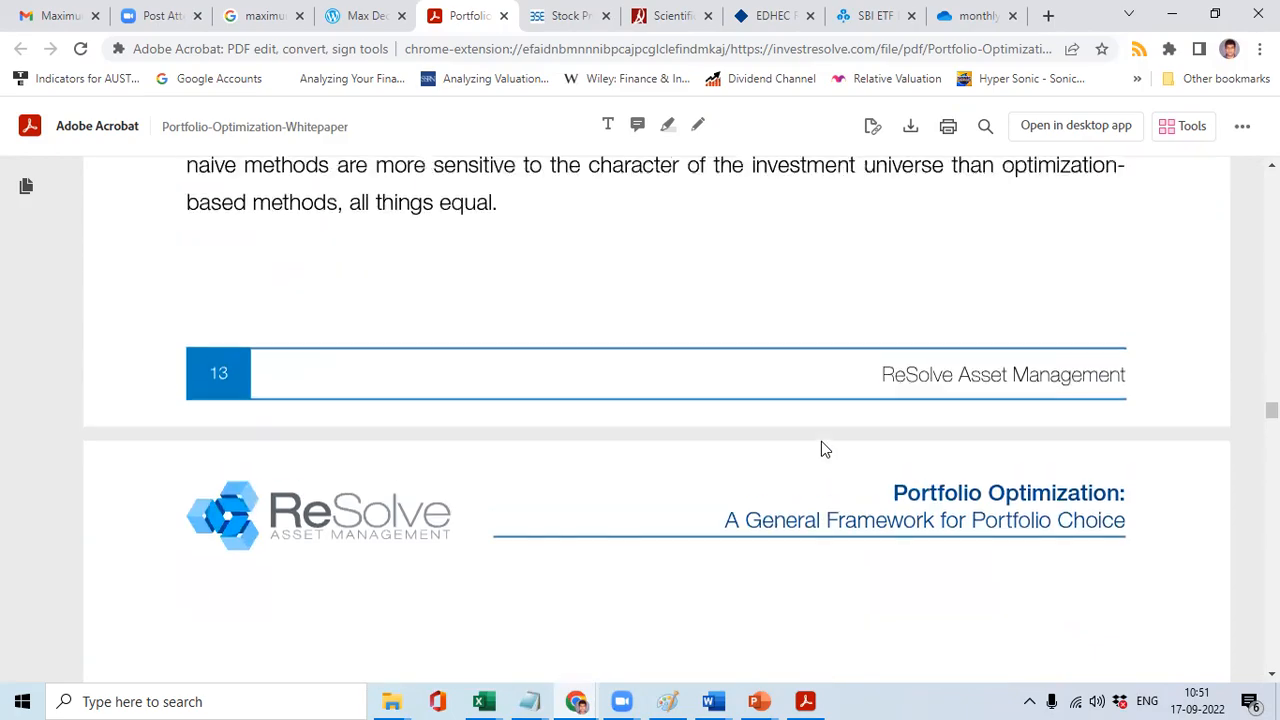
{"action": "scroll", "coordinate": [821, 449], "scroll_direction": "up", "scroll_amount": 15}
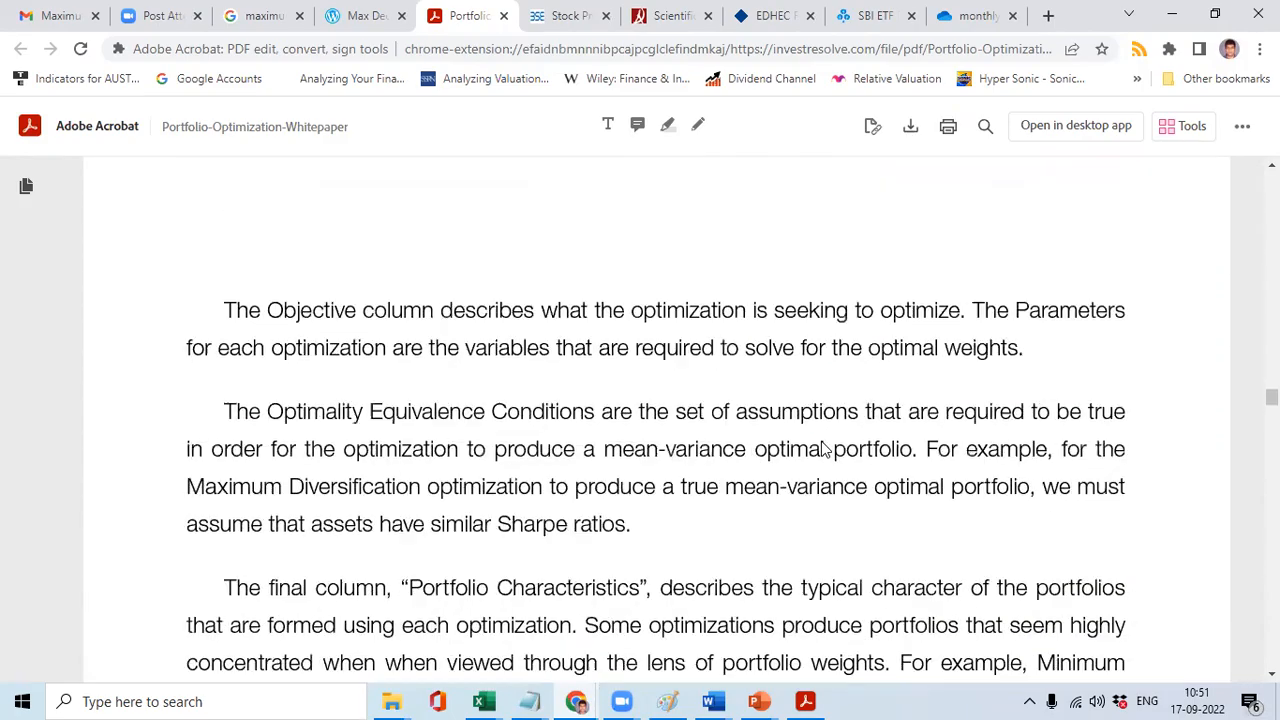
{"action": "scroll", "coordinate": [821, 449], "scroll_direction": "up", "scroll_amount": 15}
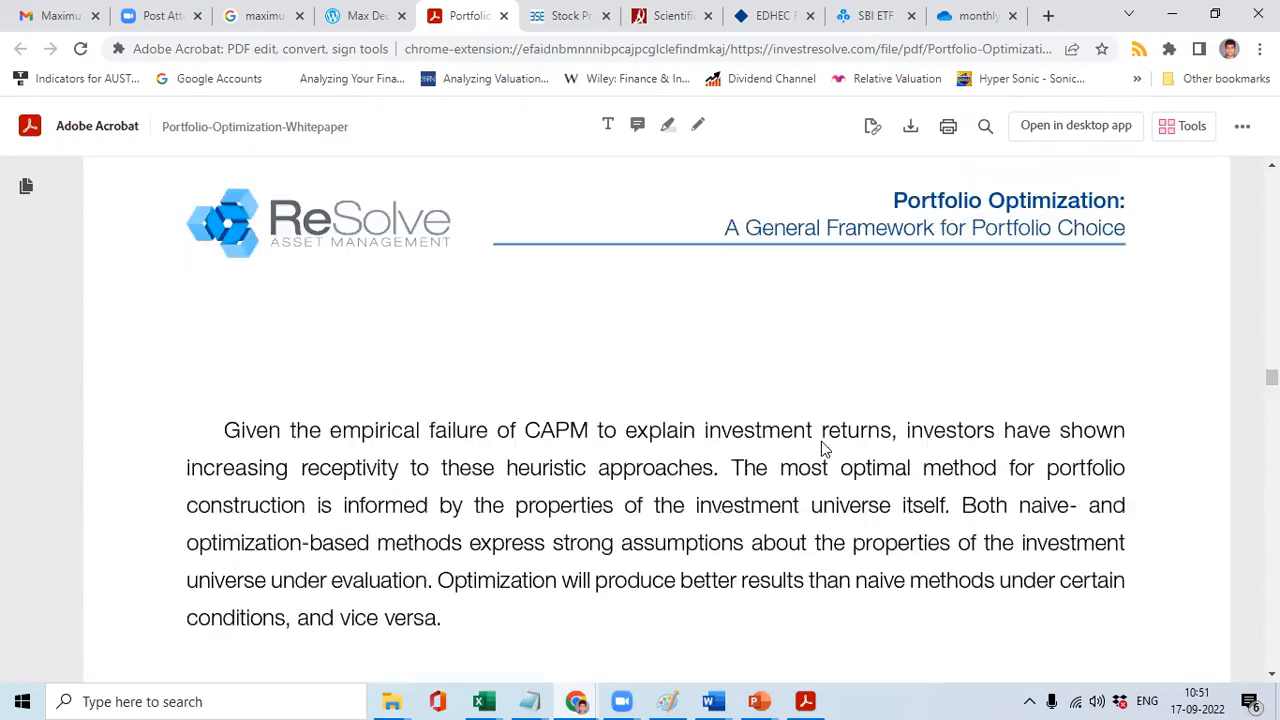
{"action": "scroll", "coordinate": [821, 449], "scroll_direction": "up", "scroll_amount": 15}
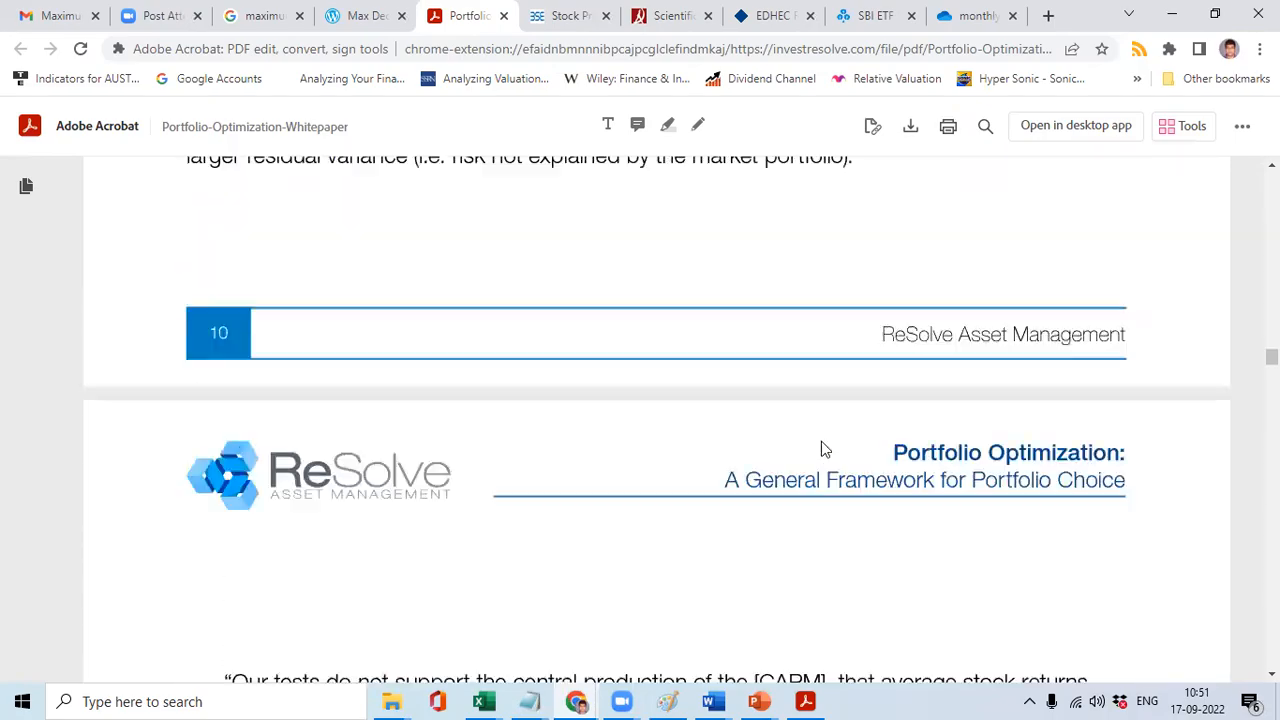
{"action": "scroll", "coordinate": [821, 449], "scroll_direction": "up", "scroll_amount": 15}
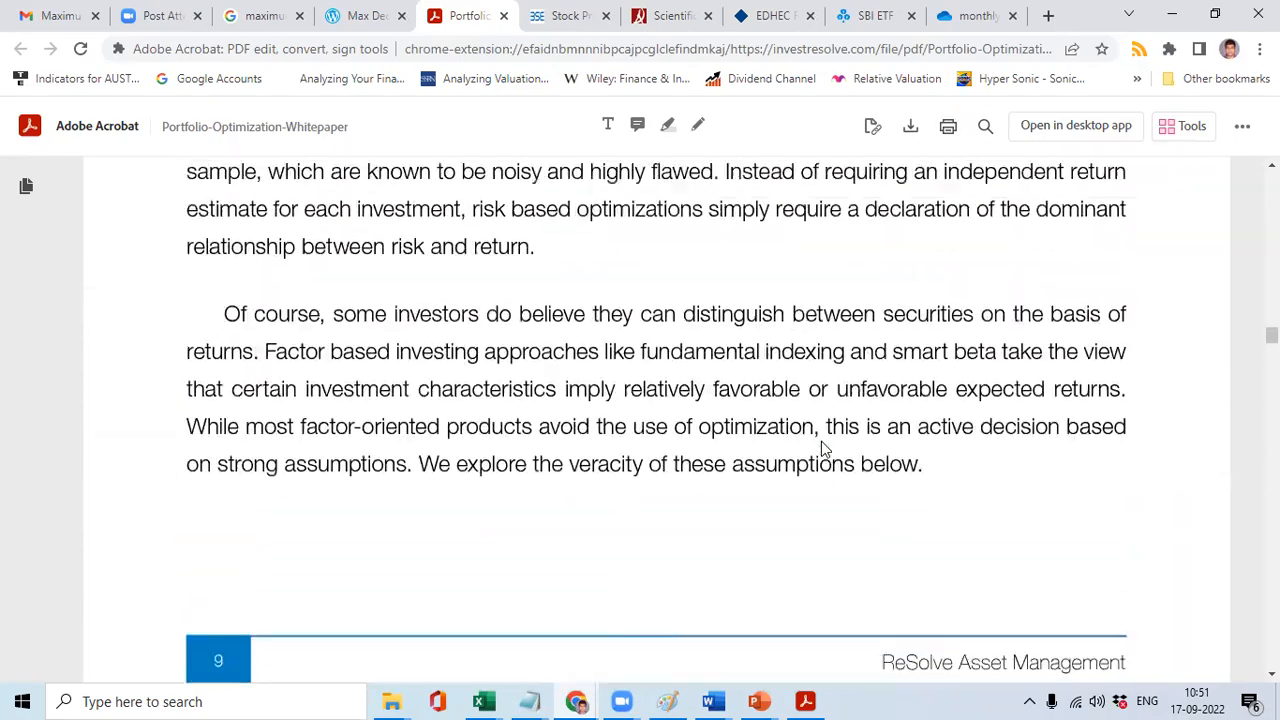
{"action": "scroll", "coordinate": [821, 449], "scroll_direction": "up", "scroll_amount": 8}
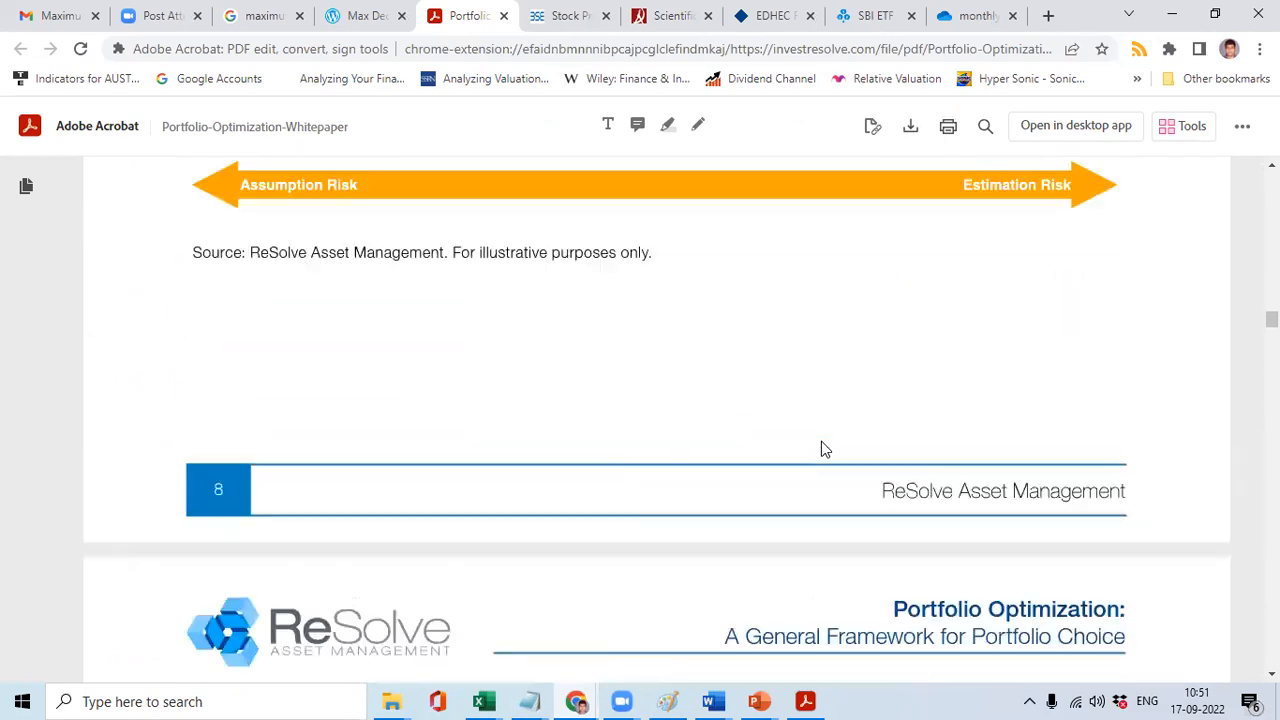
{"action": "scroll", "coordinate": [821, 449], "scroll_direction": "down", "scroll_amount": 3}
{"action": "scroll", "coordinate": [821, 443], "scroll_direction": "down", "scroll_amount": 1}
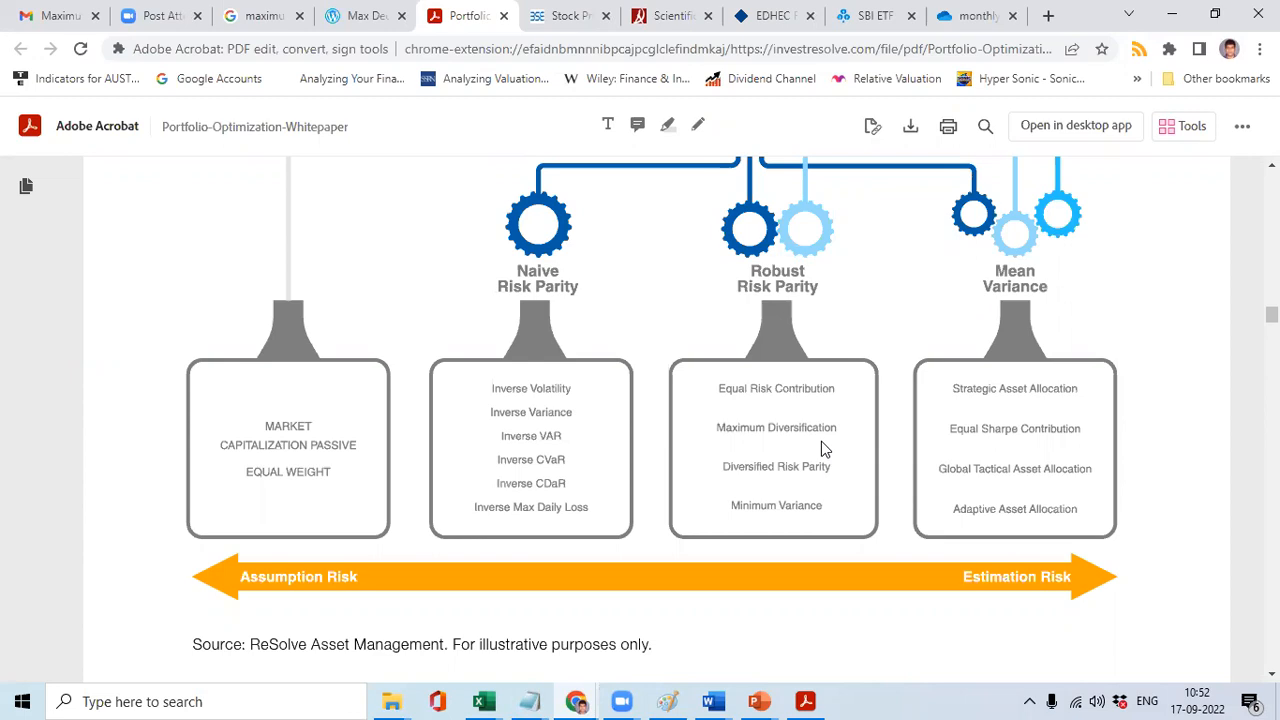
Switch to Excel, create a blank workbook and list the labels A, B, C and D in cells A1:A4.
{"action": "key", "text": "alt+Tab"}
{"action": "key", "text": "alt+Tab"}
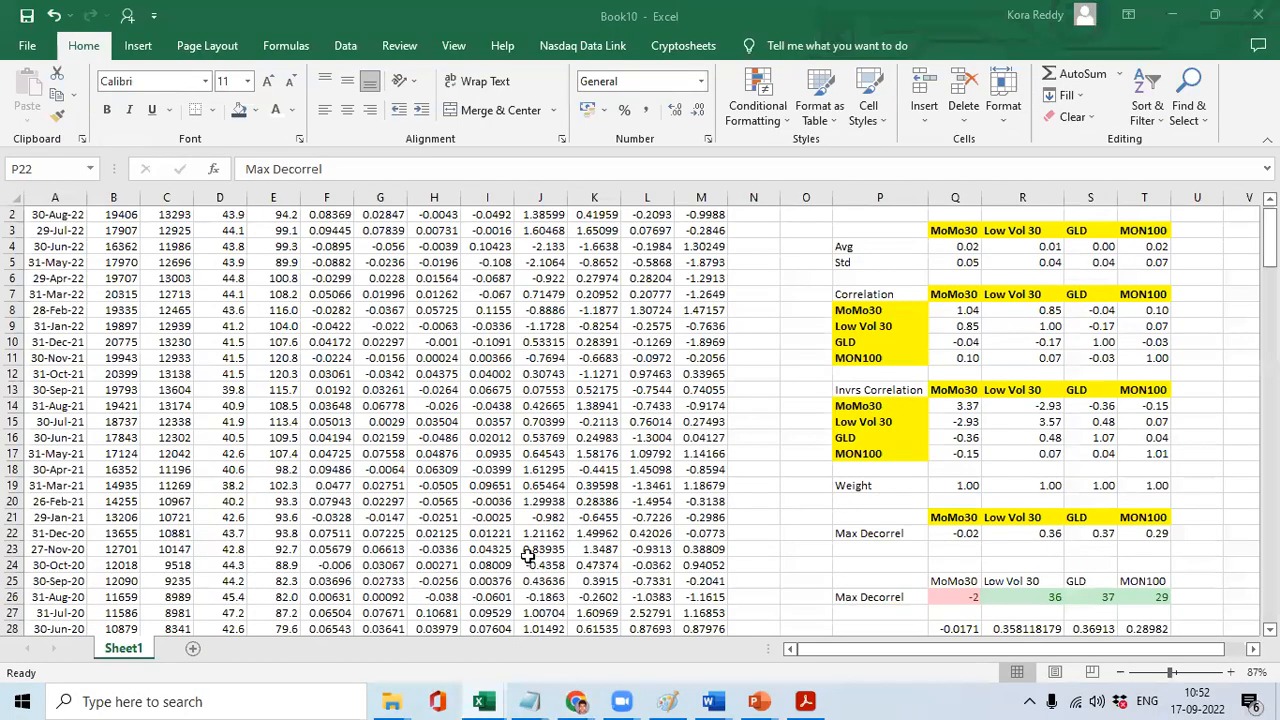
{"action": "key", "text": "ctrl+n"}
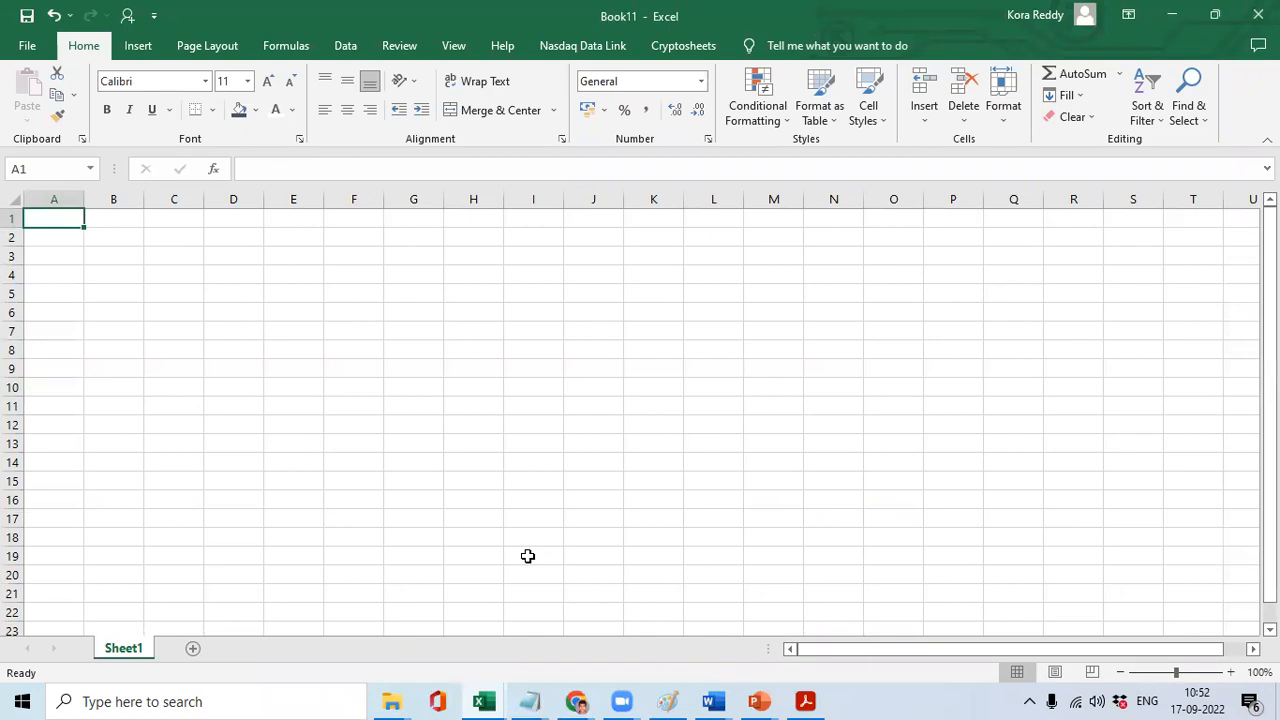
{"action": "type", "text": "A"}
{"action": "key", "text": "Return"}
{"action": "type", "text": "B"}
{"action": "key", "text": "Return"}
{"action": "type", "text": "C"}
{"action": "key", "text": "Return"}
{"action": "type", "text": "D"}
{"action": "key", "text": "Return"}
Move the labels A to D down one row into cells A2:A5.
{"action": "key", "text": "ctrl+Home"}
{"action": "key", "text": "ctrl+shift+Down"}
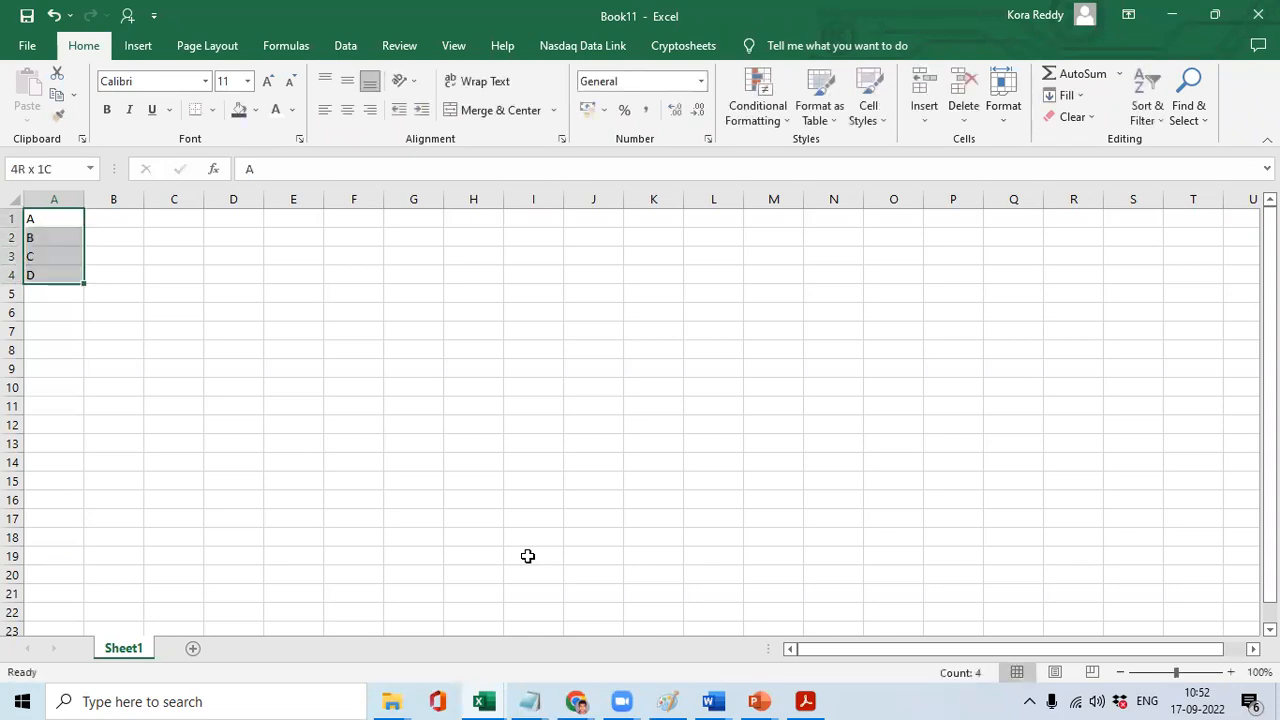
{"action": "key", "text": "ctrl+c"}
{"action": "key", "text": "Down"}
{"action": "key", "text": "ctrl+v"}
Enter the heading "Marcap Factor" in cell B1.
{"action": "key", "text": "Right"}
{"action": "key", "text": "Up"}
{"action": "type", "text": "Facro"}
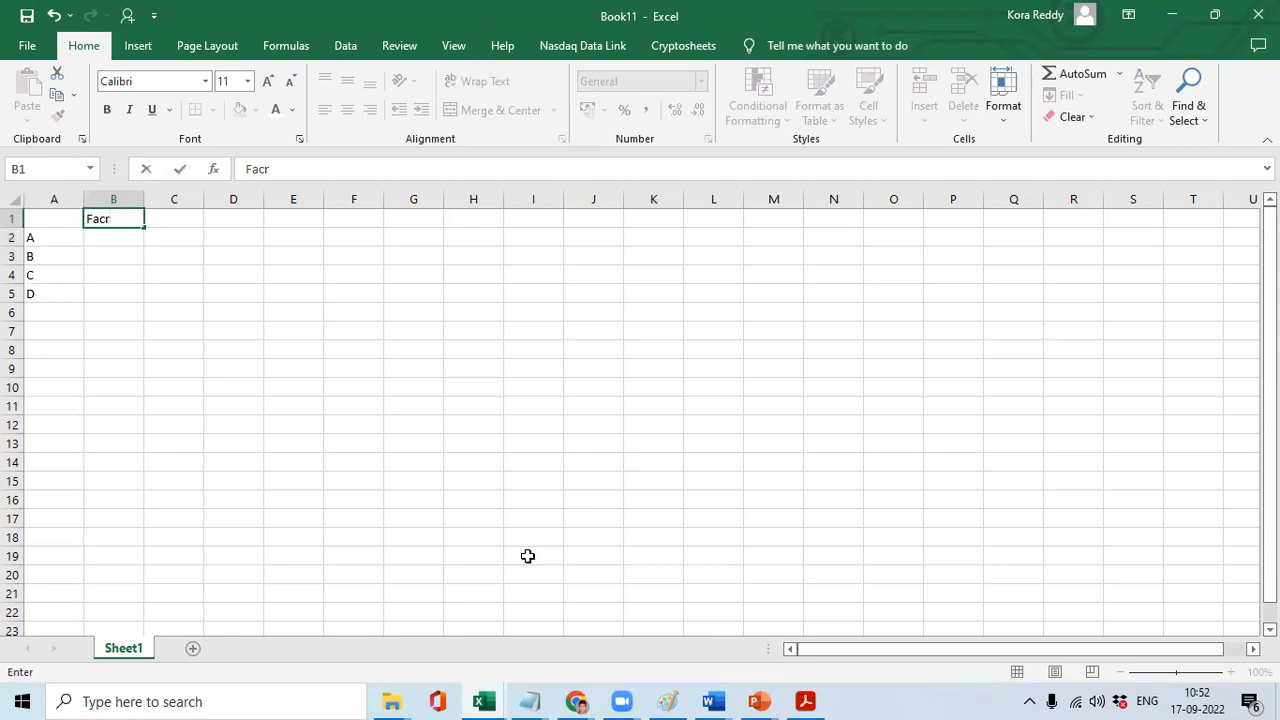
{"action": "key", "text": "BackSpace"}
{"action": "key", "text": "BackSpace"}
{"action": "key", "text": "BackSpace"}
{"action": "key", "text": "BackSpace"}
{"action": "key", "text": "BackSpace"}
{"action": "type", "text": "Marcap Factor"}
{"action": "key", "text": "ctrl+Return"}
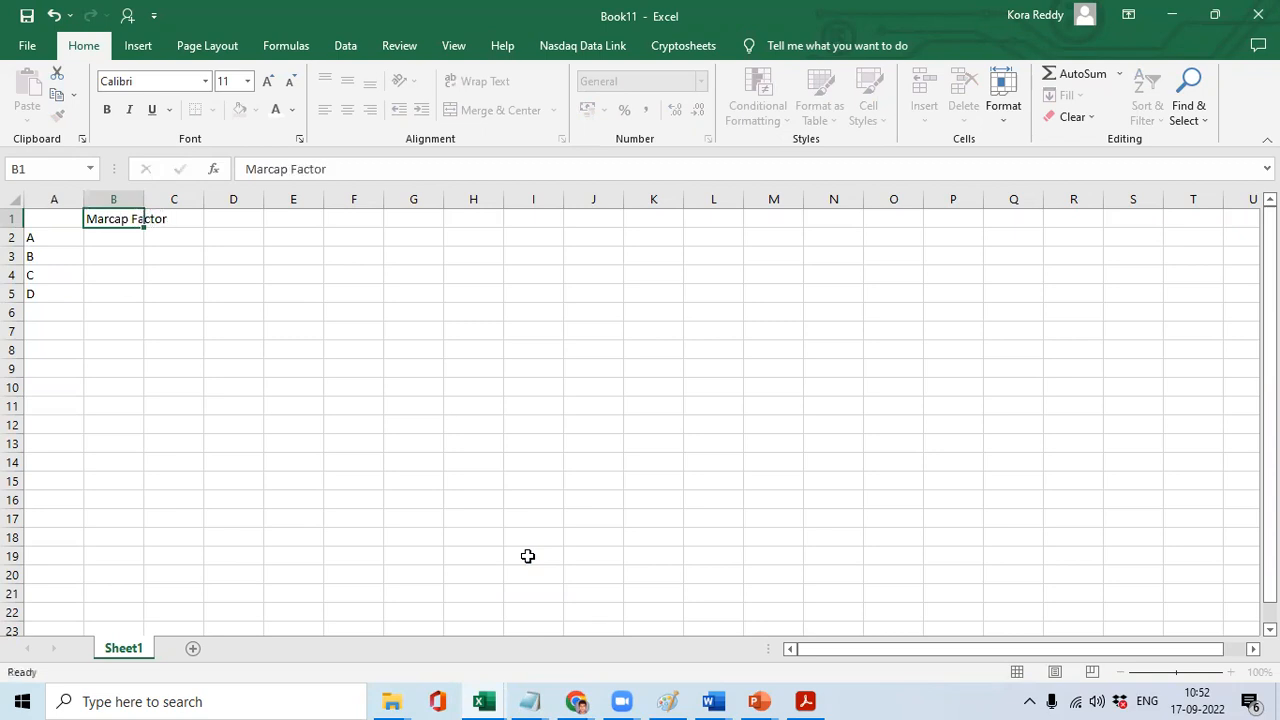
{"action": "key", "text": "Return"}
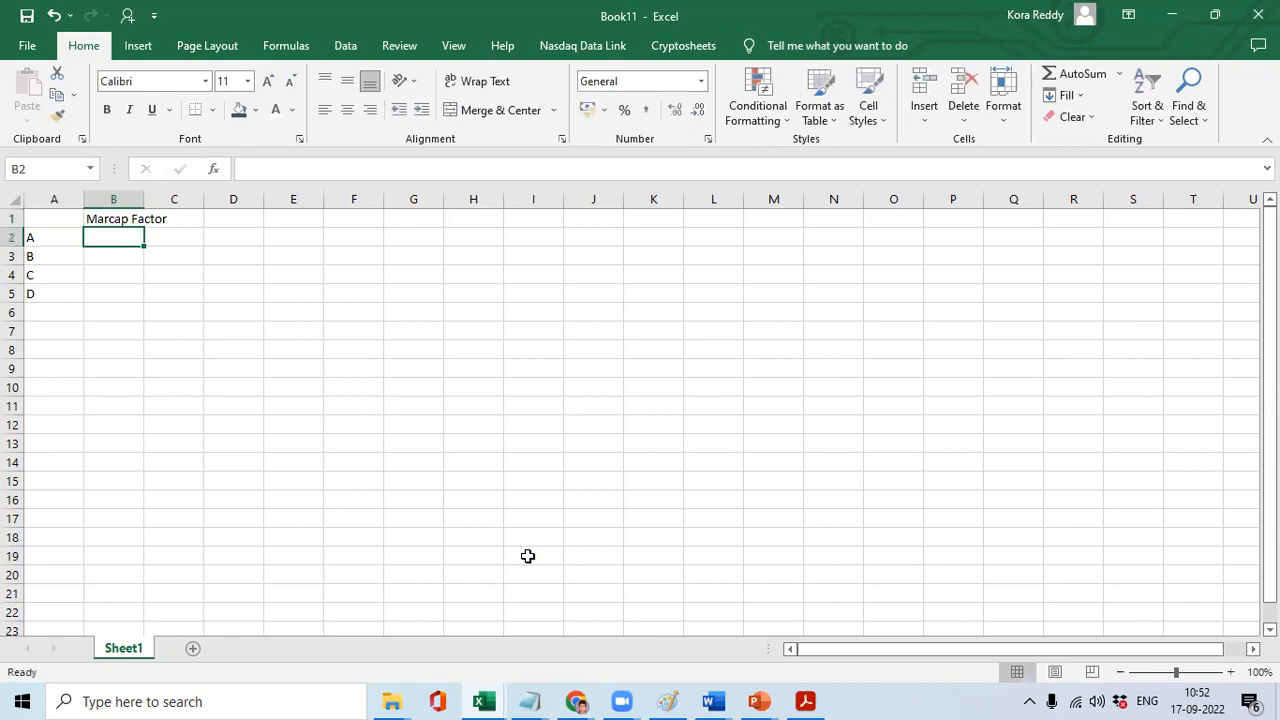
Enter the values 10, 20, 30 and 40 for A to D in cells B2:B5.
{"action": "type", "text": "10"}
{"action": "key", "text": "Return"}
{"action": "type", "text": "20"}
{"action": "key", "text": "Return"}
{"action": "type", "text": "30"}
{"action": "key", "text": "Return"}
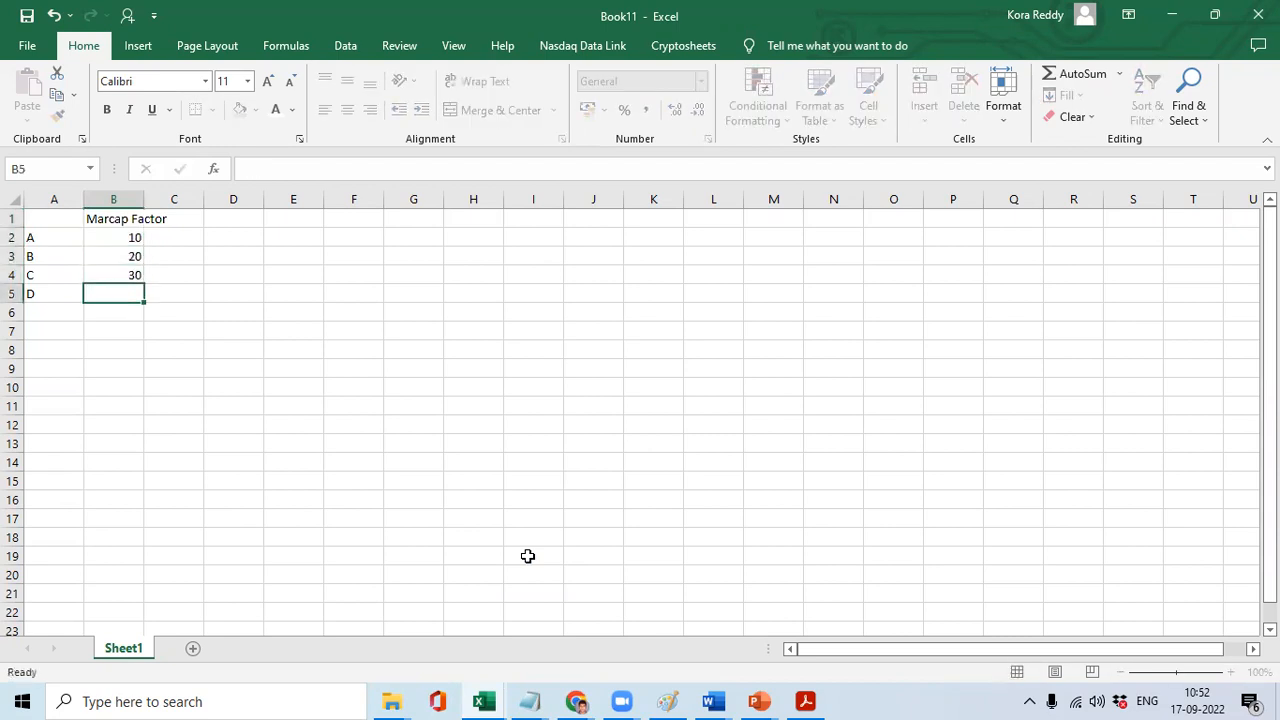
{"action": "type", "text": "40"}
{"action": "key", "text": "Return"}
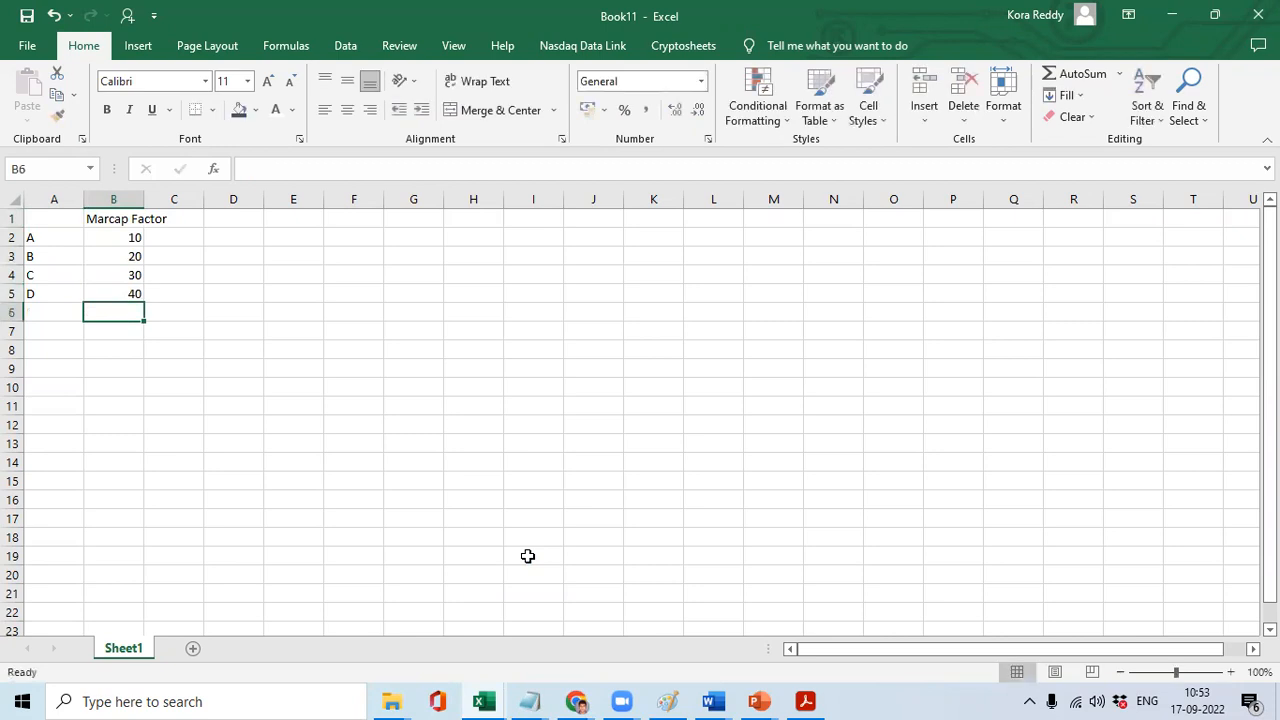
Enter the formula =100*(B2*SUM(B:B)) in cell C2 for asset A.
{"action": "key", "text": "Up"}
{"action": "key", "text": "Up"}
{"action": "key", "text": "Up"}
{"action": "key", "text": "Up"}
{"action": "key", "text": "Up"}
{"action": "key", "text": "Right"}
{"action": "key", "text": "Down"}
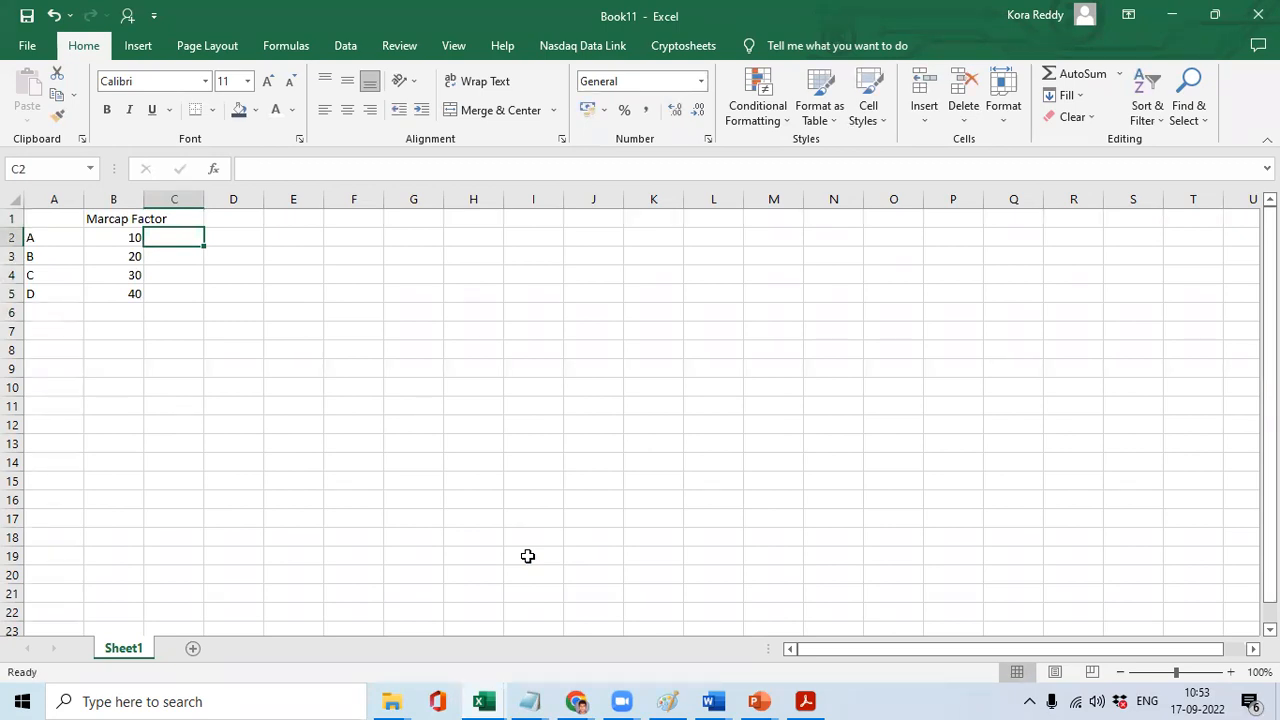
{"action": "type", "text": "="}
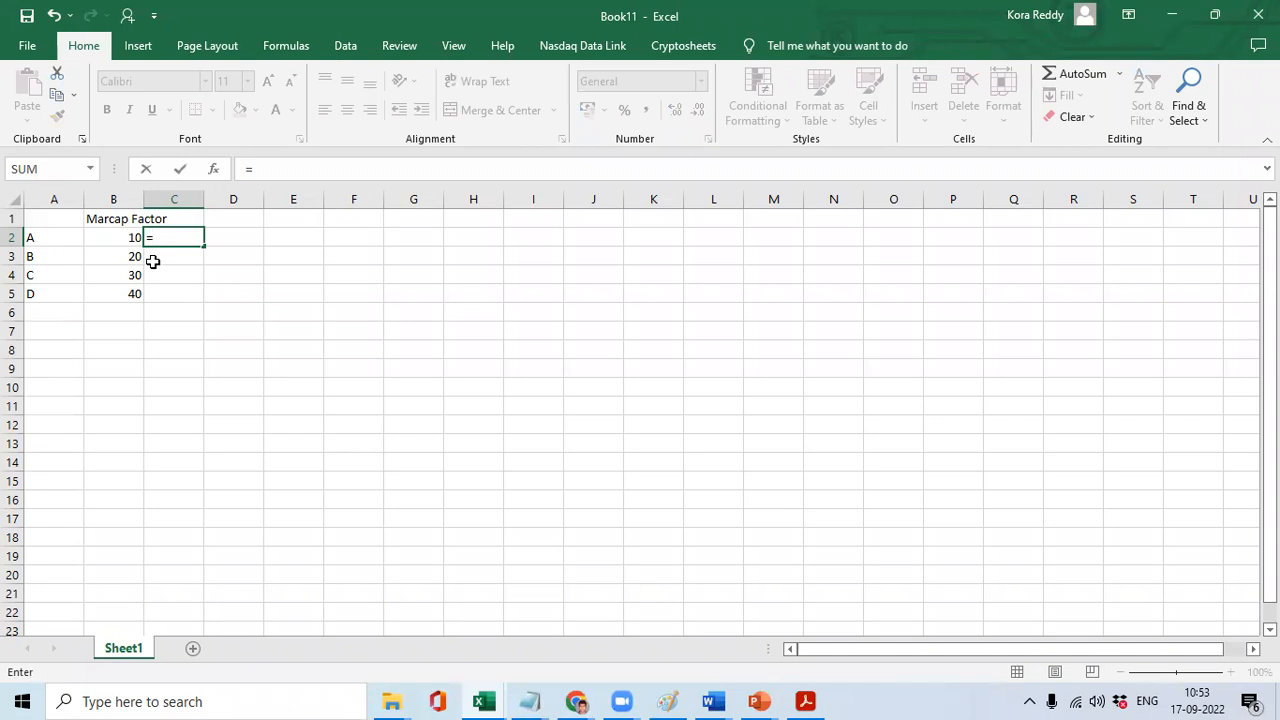
{"action": "type", "text": "100*("}
{"action": "left_click", "coordinate": [122, 236]}
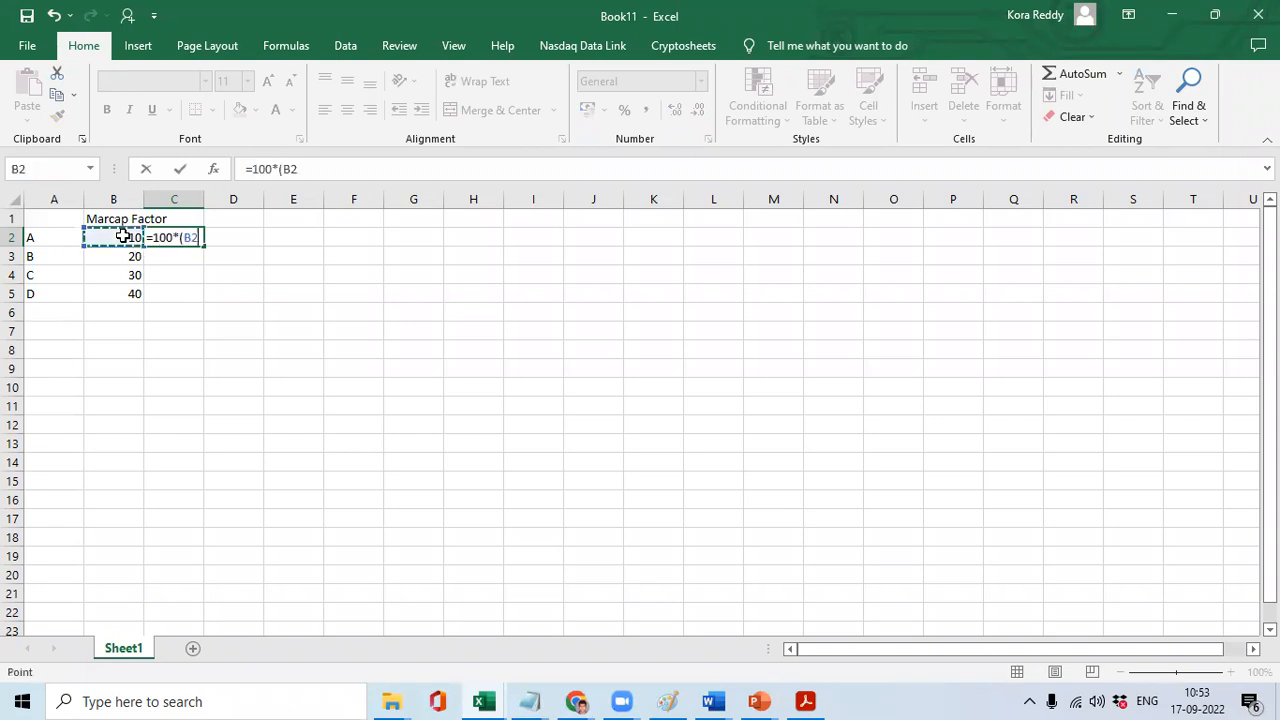
{"action": "type", "text": "*SUM("}
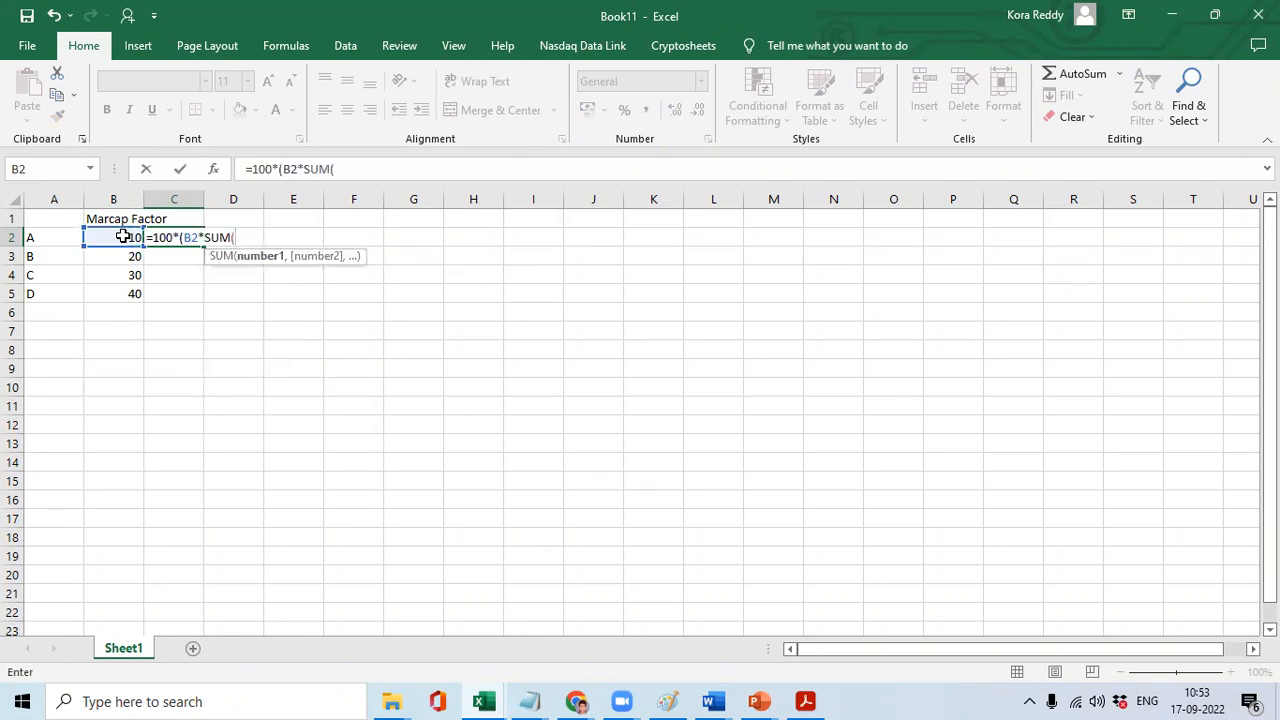
{"action": "left_click", "coordinate": [114, 201]}
{"action": "type", "text": ")"}
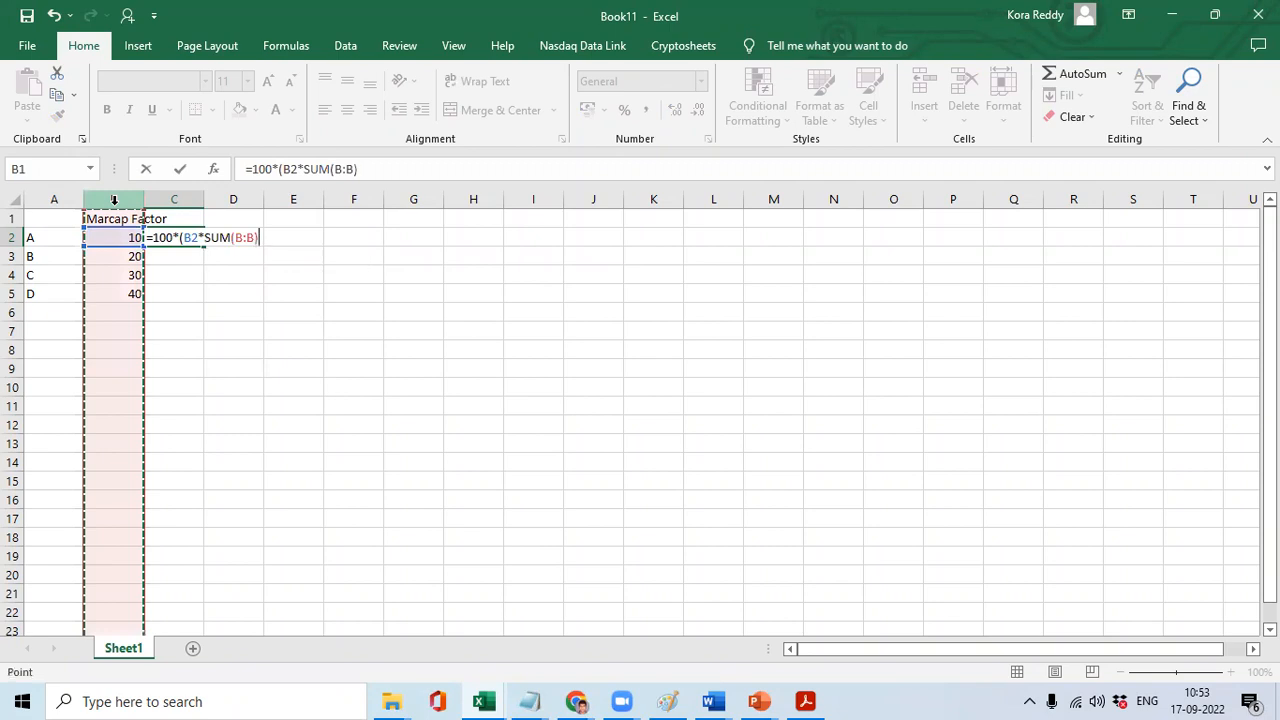
{"action": "key", "text": "Return"}
{"action": "key", "text": "Return"}
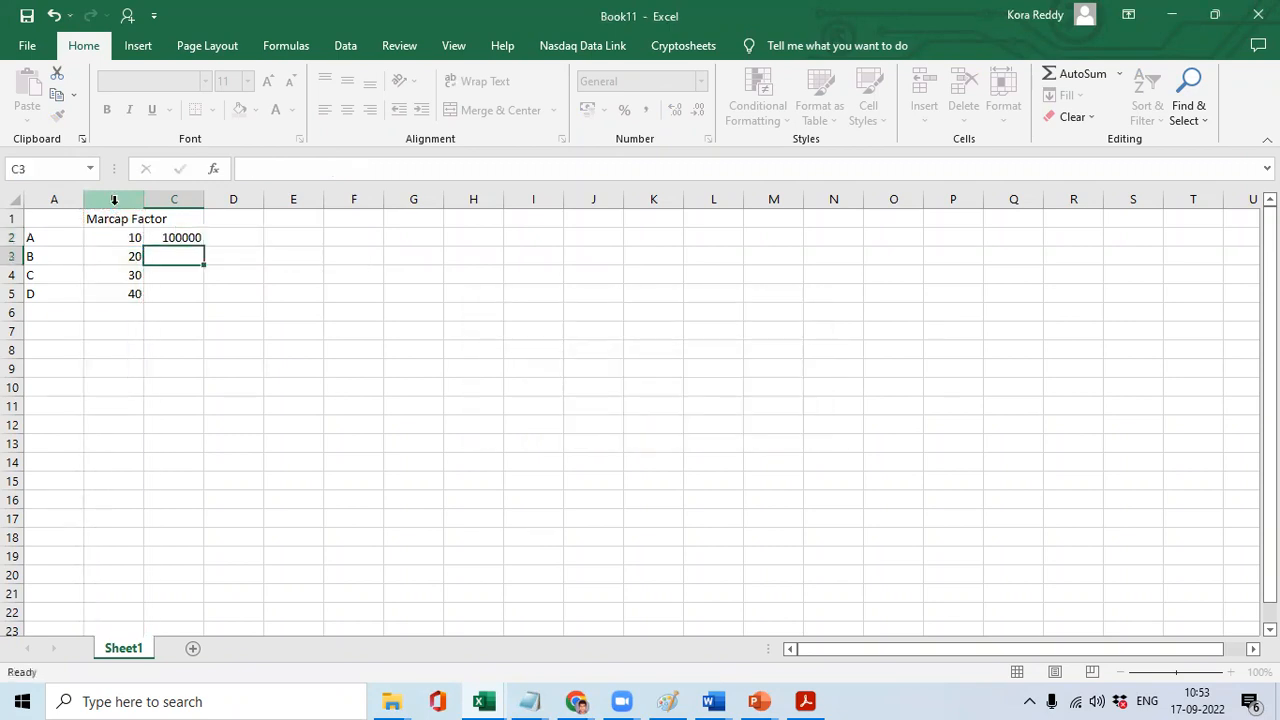
Correct the formula in C2 to =100*B2/SUM(B:B), accepting the suggested typo correction.
{"action": "key", "text": "Up"}
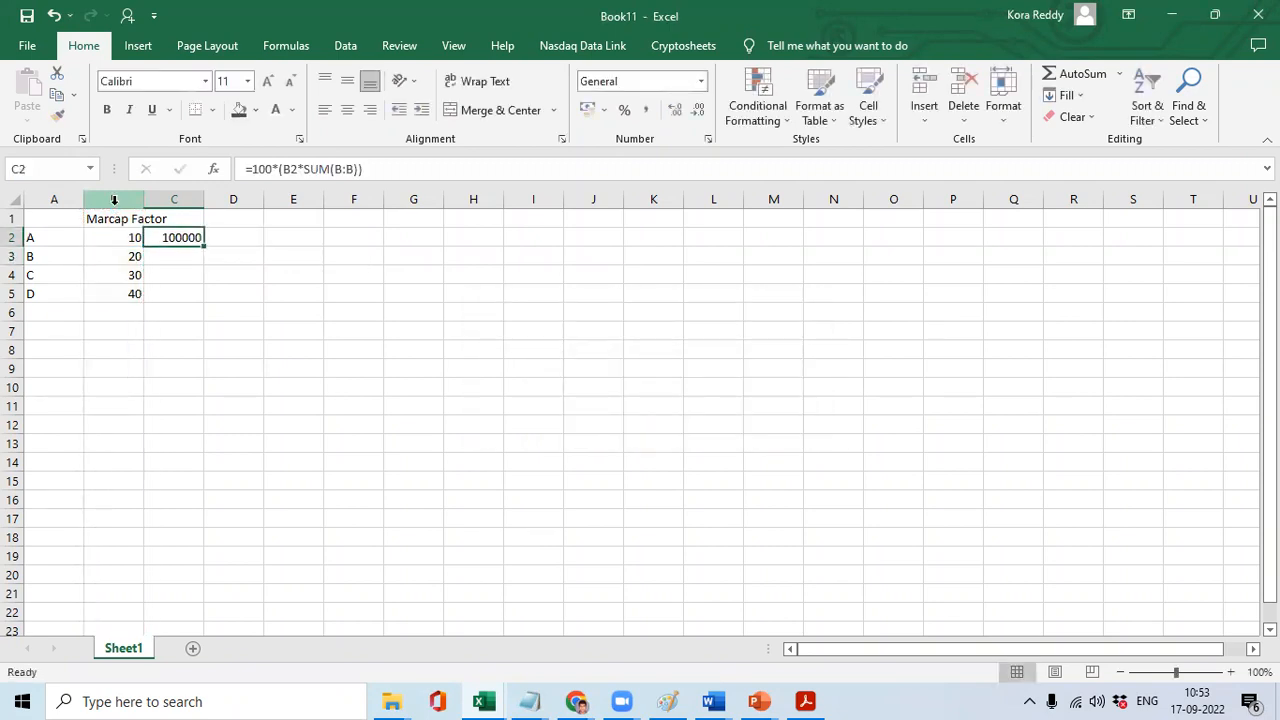
{"action": "left_click", "coordinate": [296, 170]}
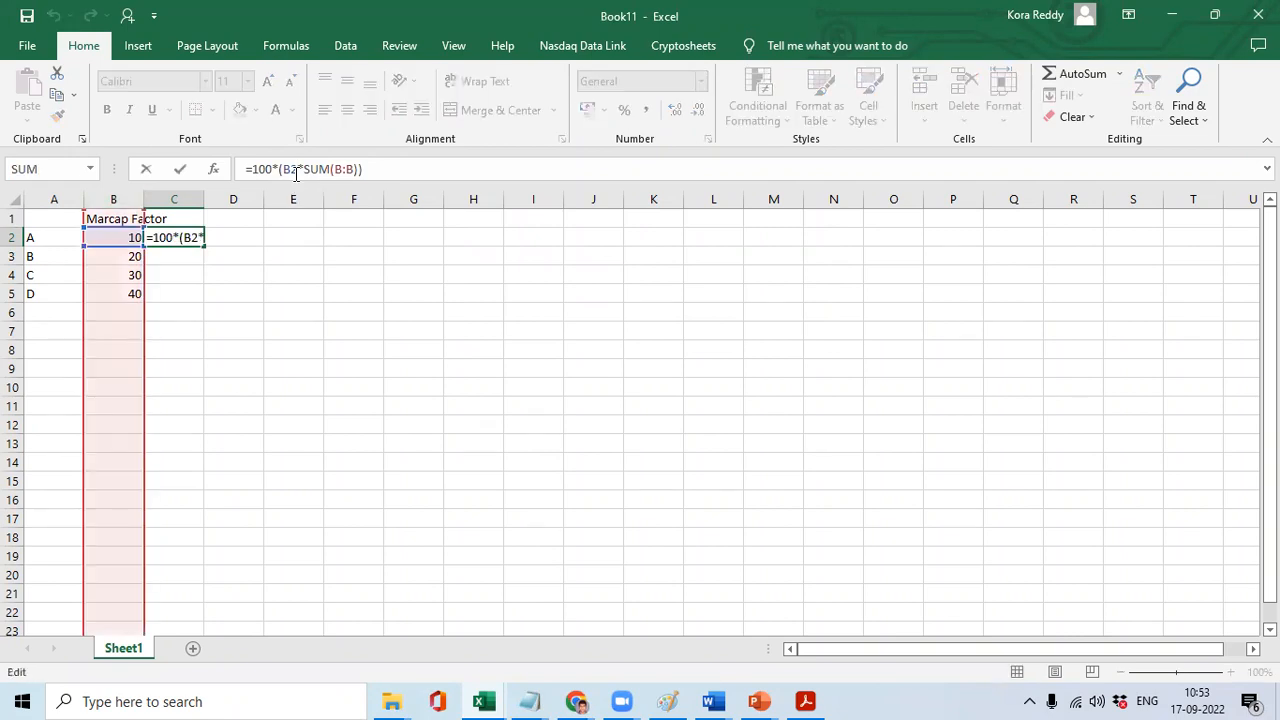
{"action": "type", "text": "/"}
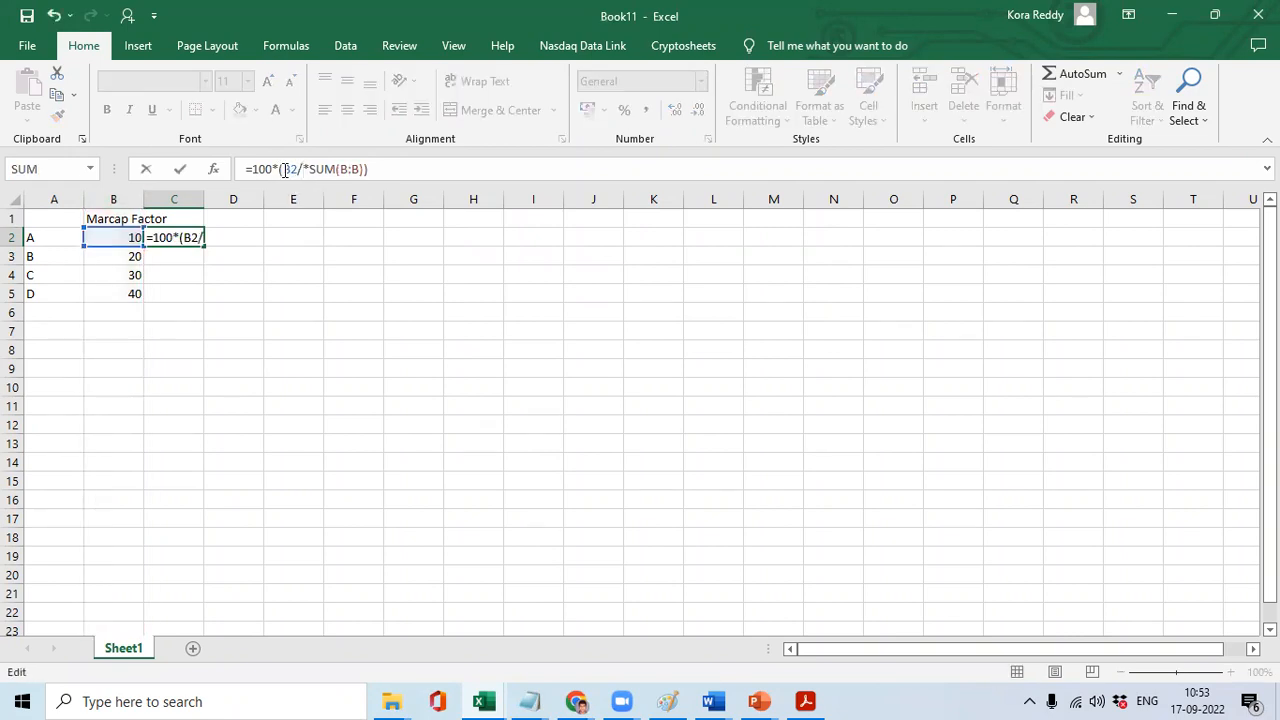
{"action": "left_click", "coordinate": [284, 169]}
{"action": "key", "text": "BackSpace"}
{"action": "key", "text": "Return"}
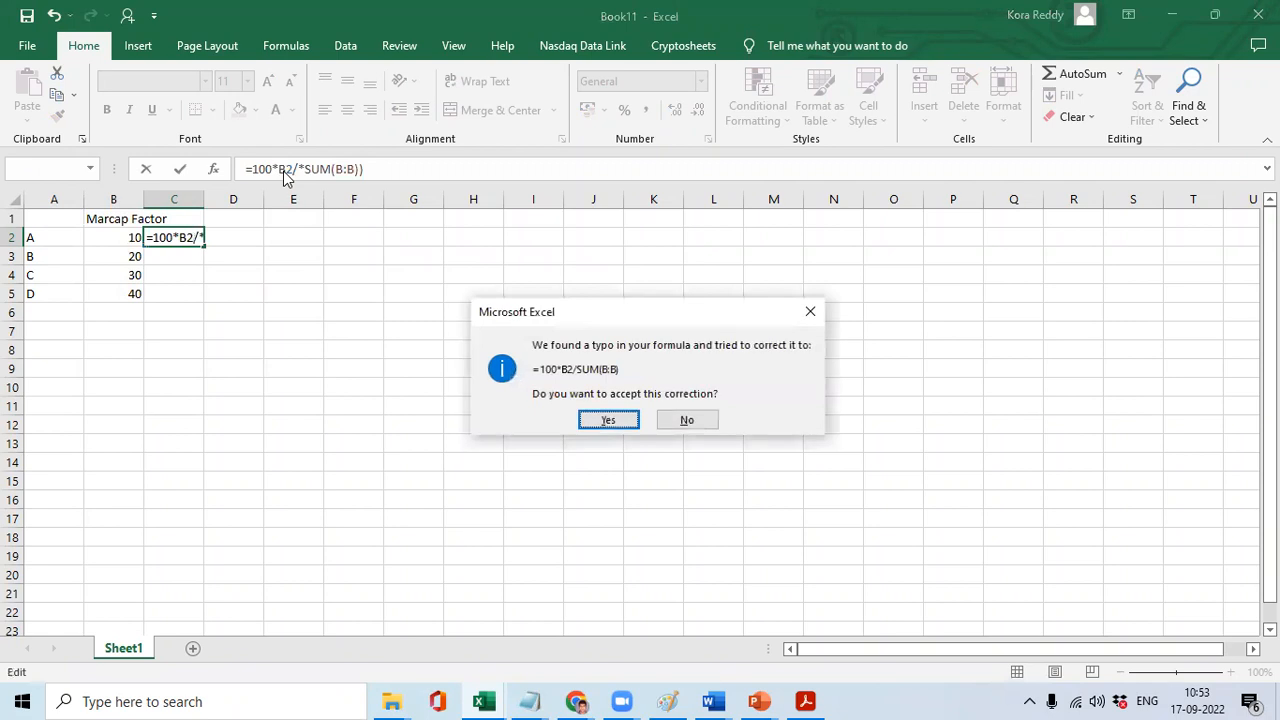
{"action": "key", "text": "Return"}
Copy the weight formula from C2 down to C5 for the remaining assets.
{"action": "key", "text": "Left"}
{"action": "key", "text": "Down"}
{"action": "key", "text": "Down"}
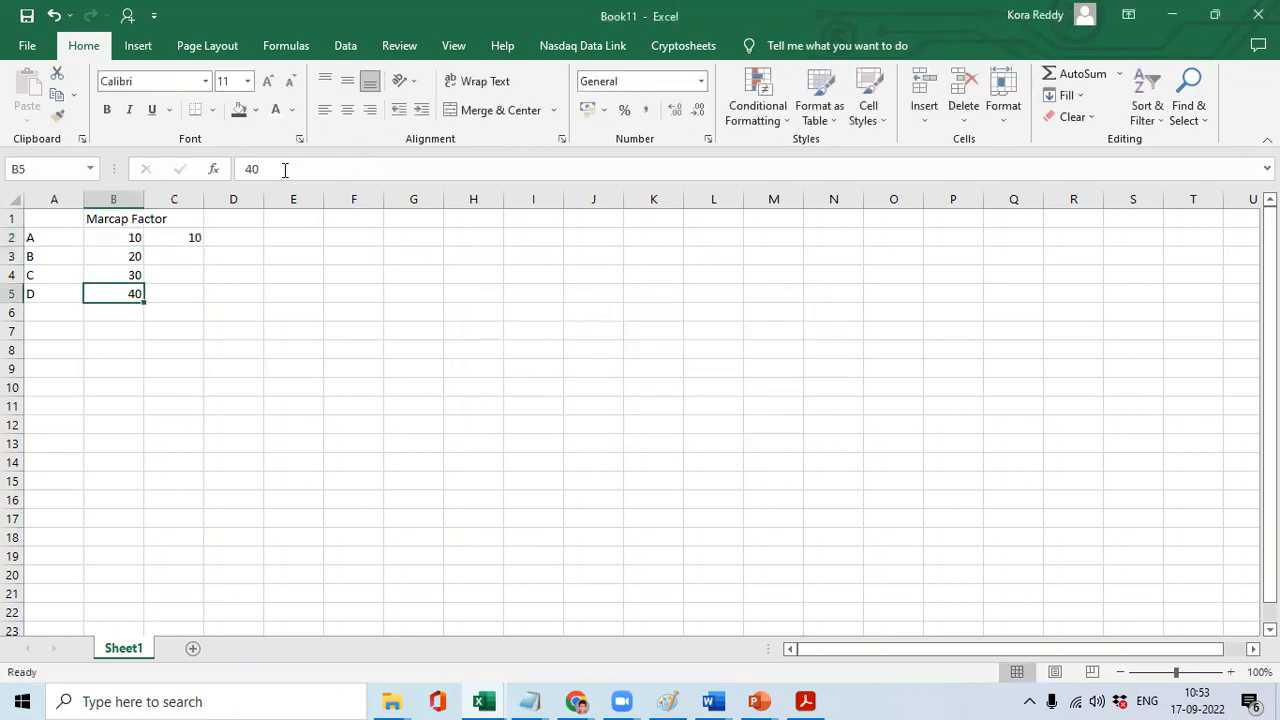
{"action": "key", "text": "Right"}
{"action": "type", "text": "e"}
{"action": "key", "text": "Up"}
{"action": "key", "text": "Up"}
{"action": "key", "text": "Up"}
{"action": "key", "text": "ctrl+c"}
{"action": "key", "text": "shift+Down"}
{"action": "key", "text": "shift+Down"}
{"action": "key", "text": "shift+Down"}
{"action": "key", "text": "ctrl+v"}
{"action": "key", "text": "Escape"}
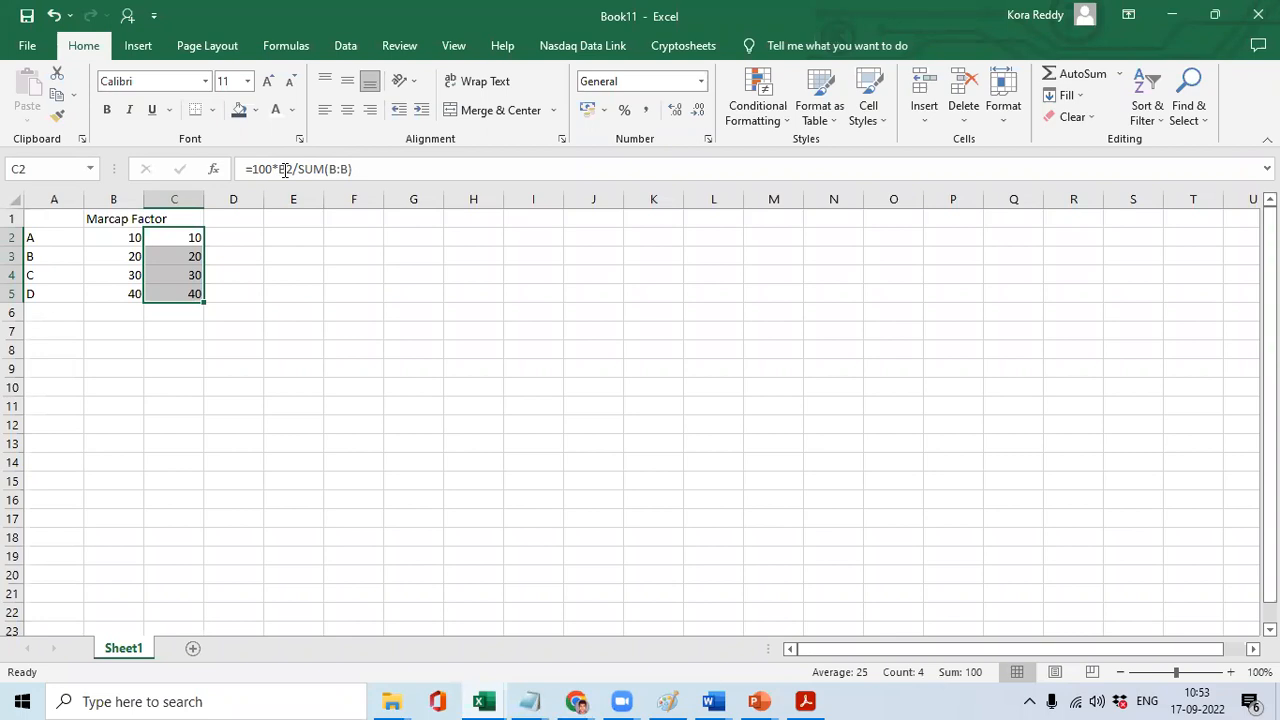
Enter the heading "Factor Wt" in cell C1.
{"action": "key", "text": "Up"}
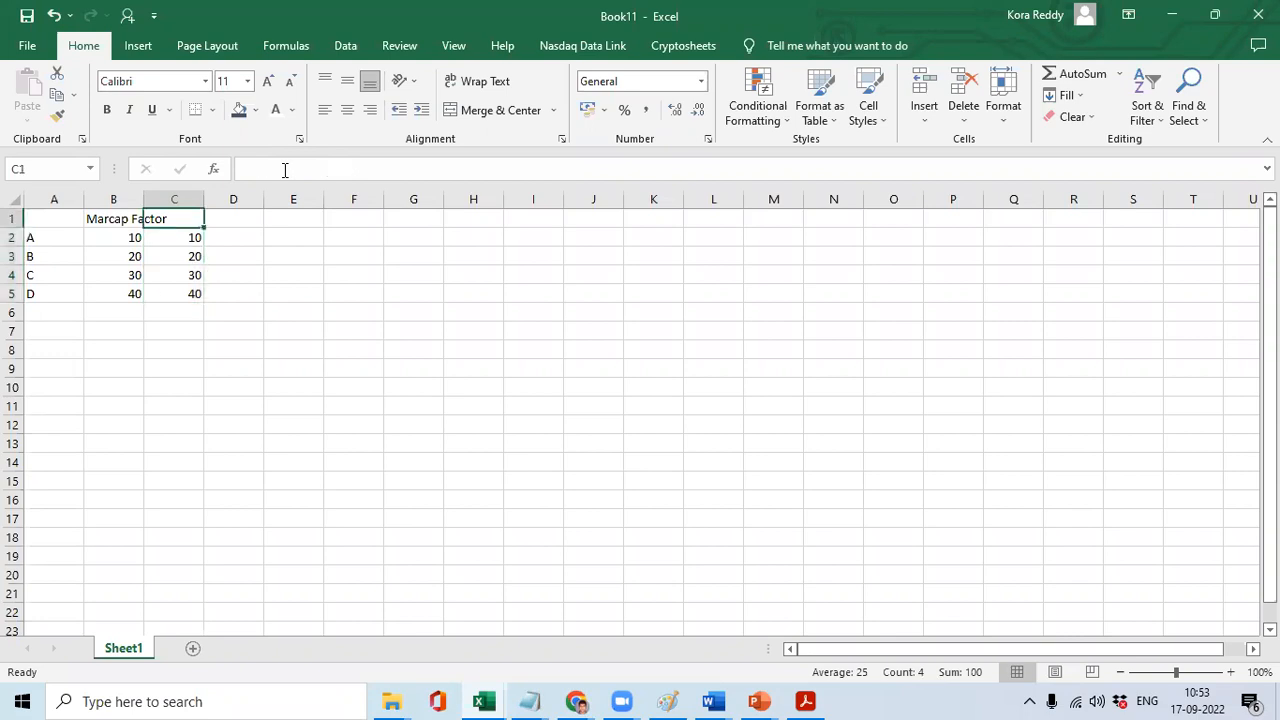
{"action": "type", "text": "Fac"}
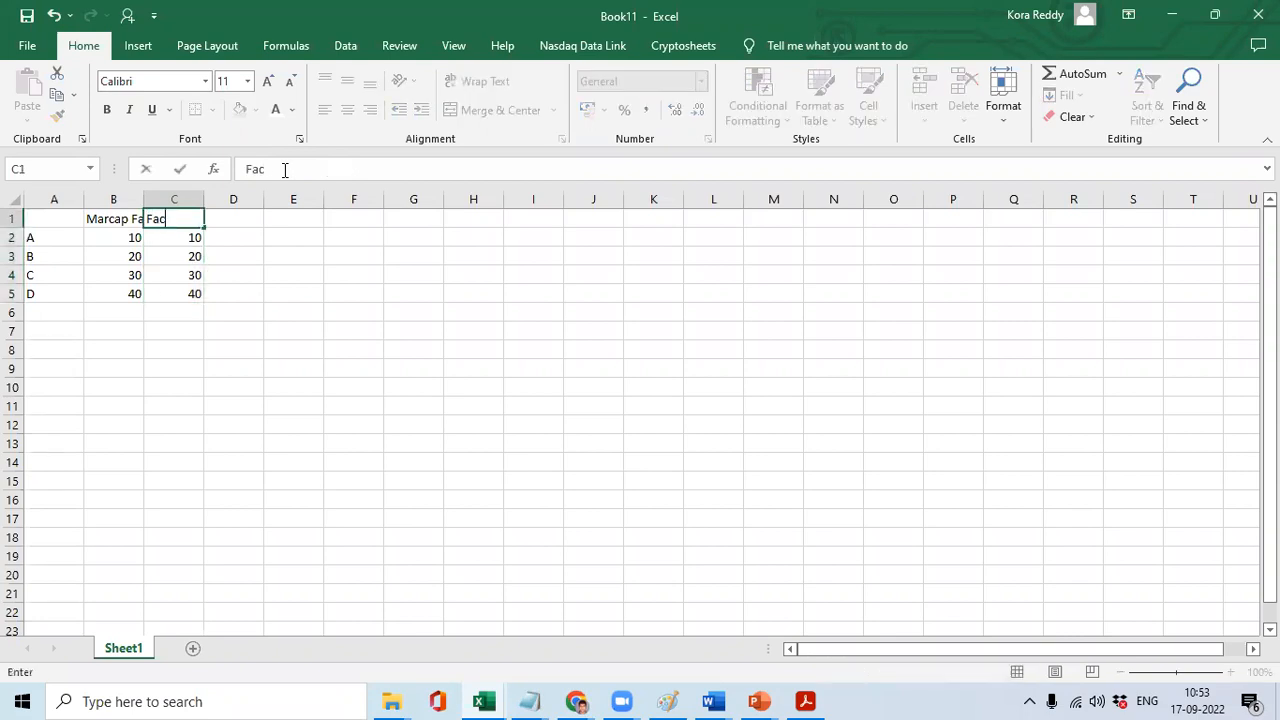
{"action": "type", "text": "tor Wt"}
{"action": "key", "text": "Return"}
{"action": "key", "text": "Up"}
Enter the heading "Equi Wt" in cell D1.
{"action": "key", "text": "Right"}
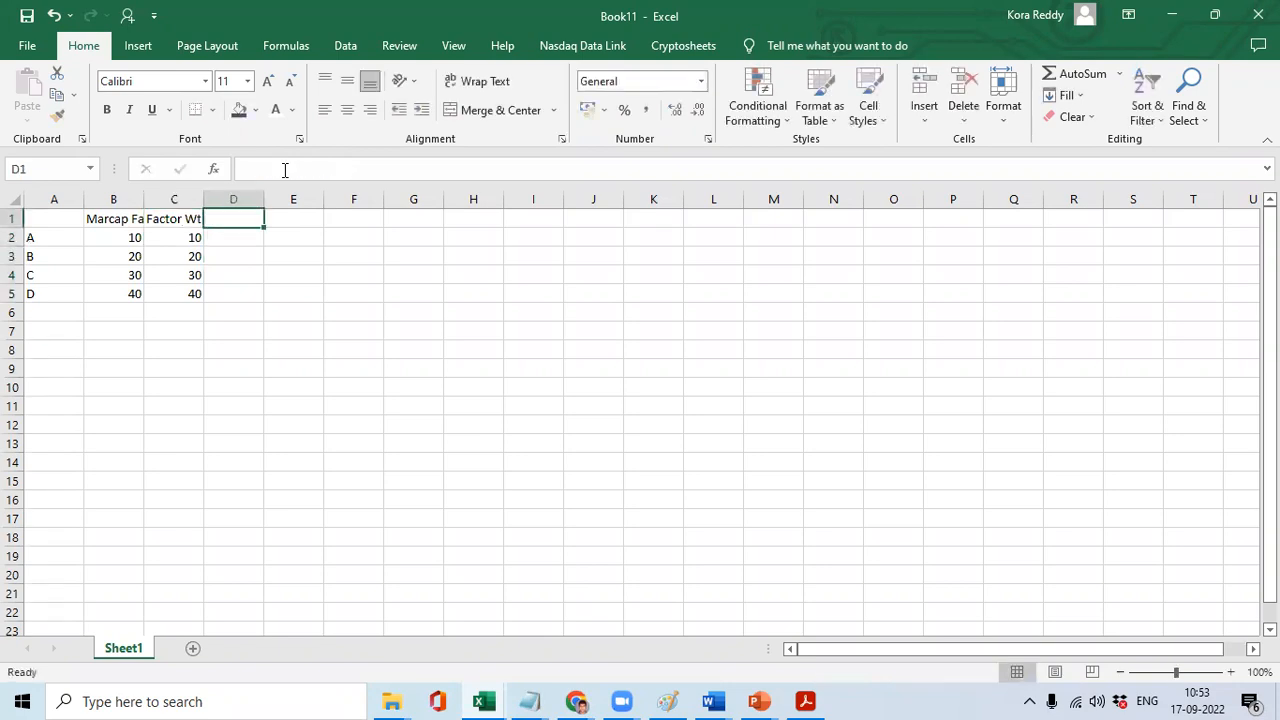
{"action": "type", "text": "Ew"}
{"action": "key", "text": "BackSpace"}
{"action": "type", "text": "qui Wt"}
{"action": "key", "text": "Return"}
Try to enter the formula =`100*COUNT(B:B) in cell D2 for asset A's equal weight.
{"action": "type", "text": "="}
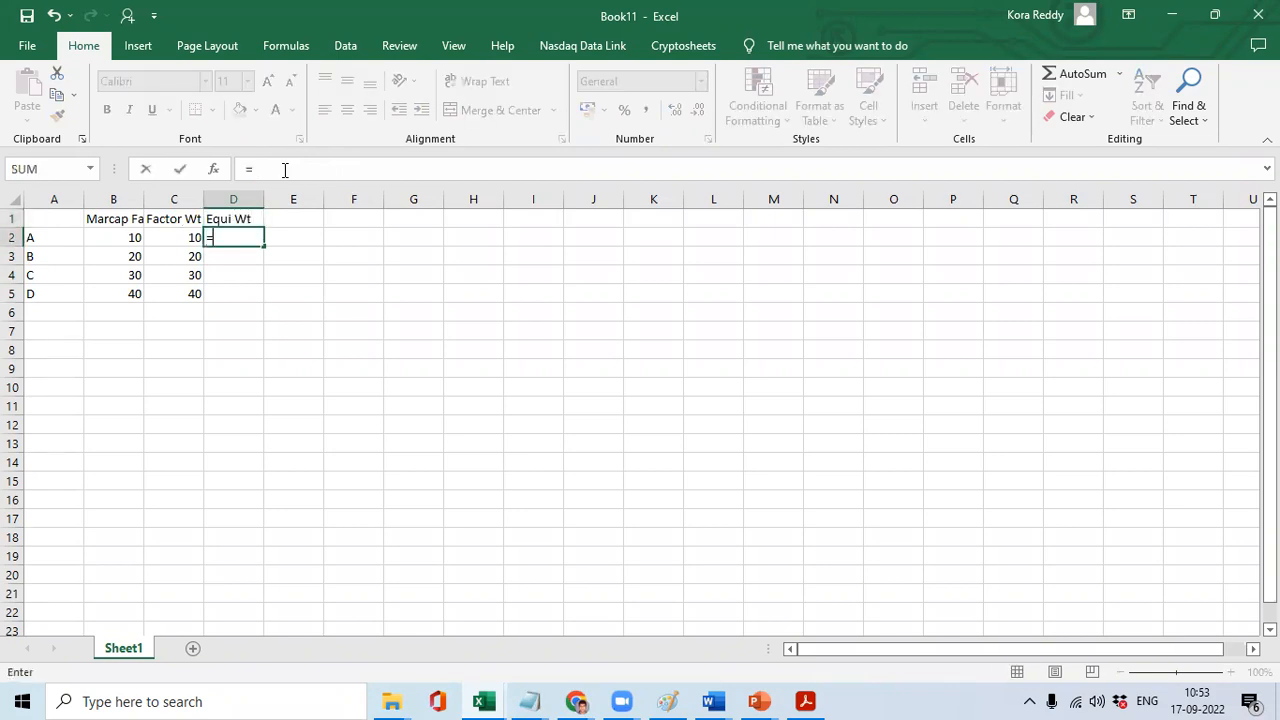
{"action": "type", "text": "`100*COUNT("}
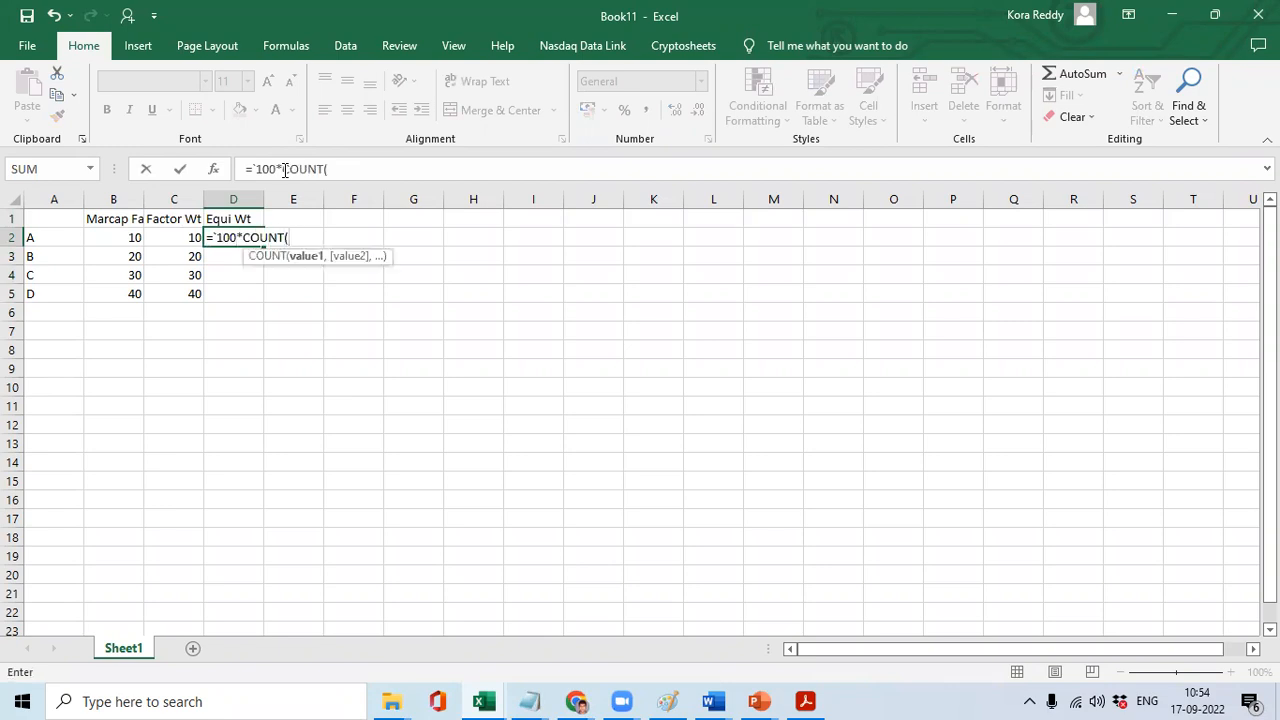
{"action": "left_click", "coordinate": [124, 199]}
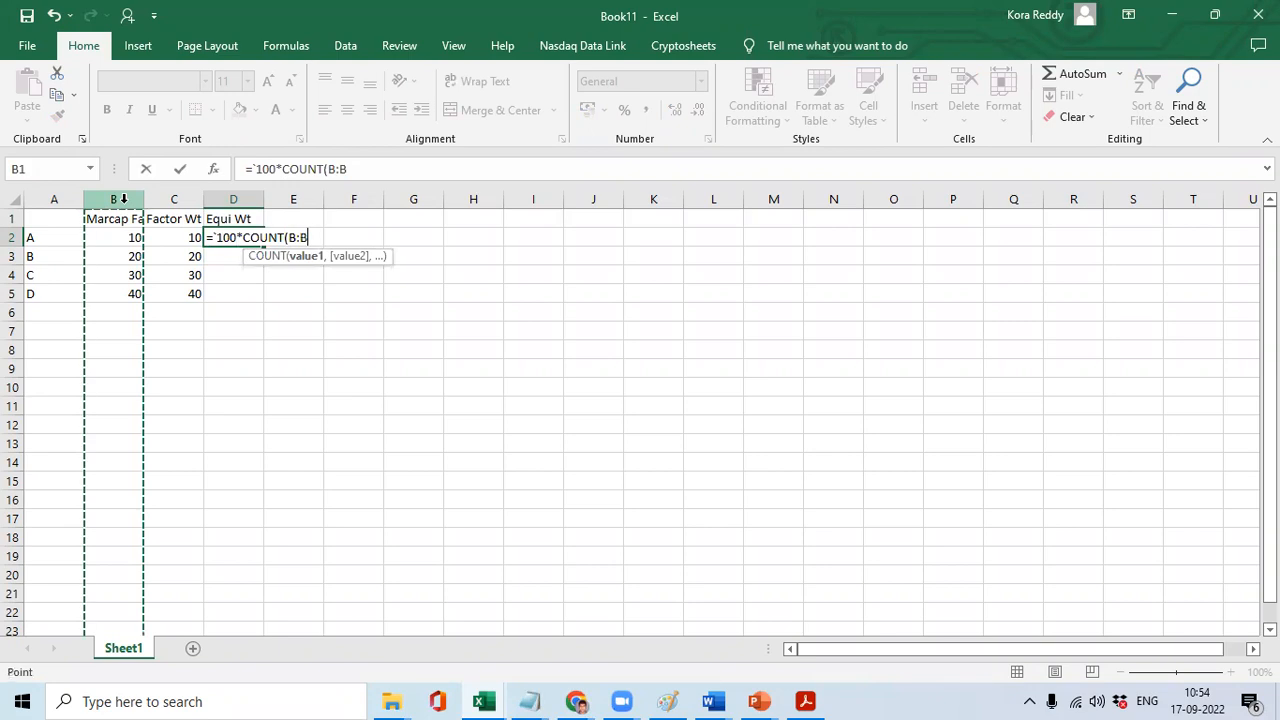
{"action": "key", "text": "Return"}
{"action": "key", "text": "Return"}
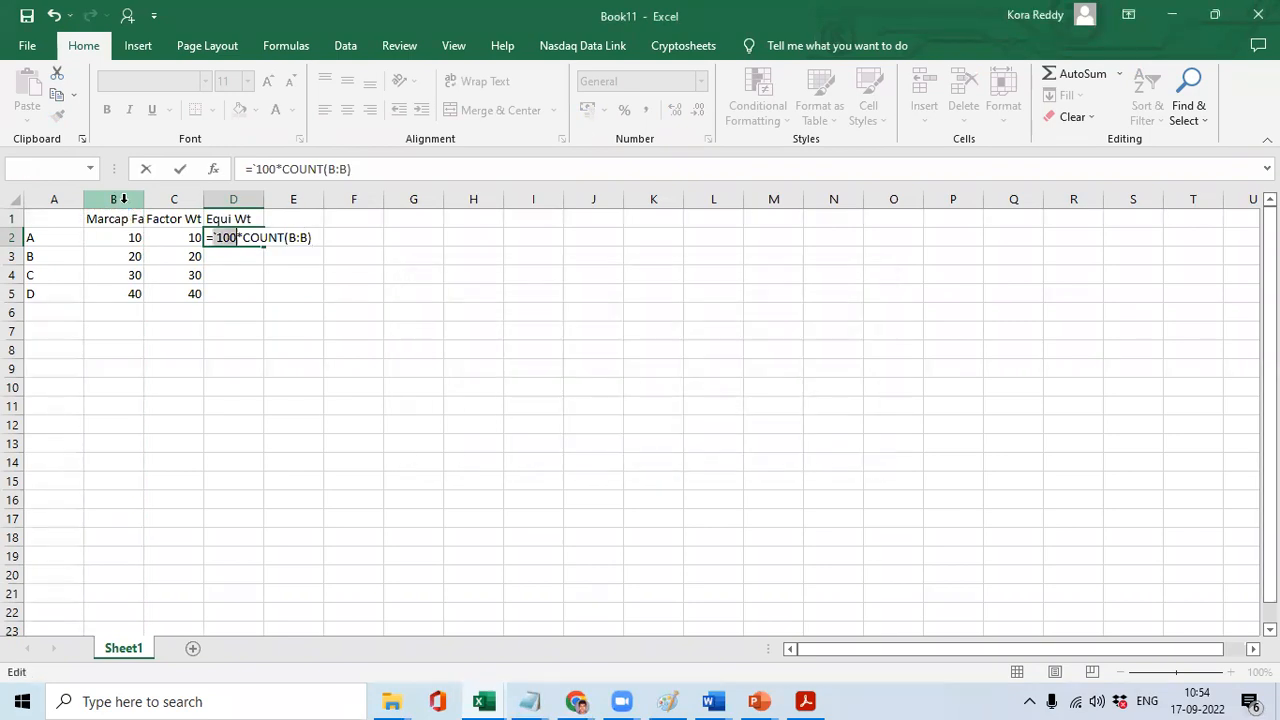
Correct the equal-weight formula in D2 to =100/COUNT(B:B).
{"action": "key", "text": "Right"}
{"action": "key", "text": "Delete"}
{"action": "type", "text": "/"}
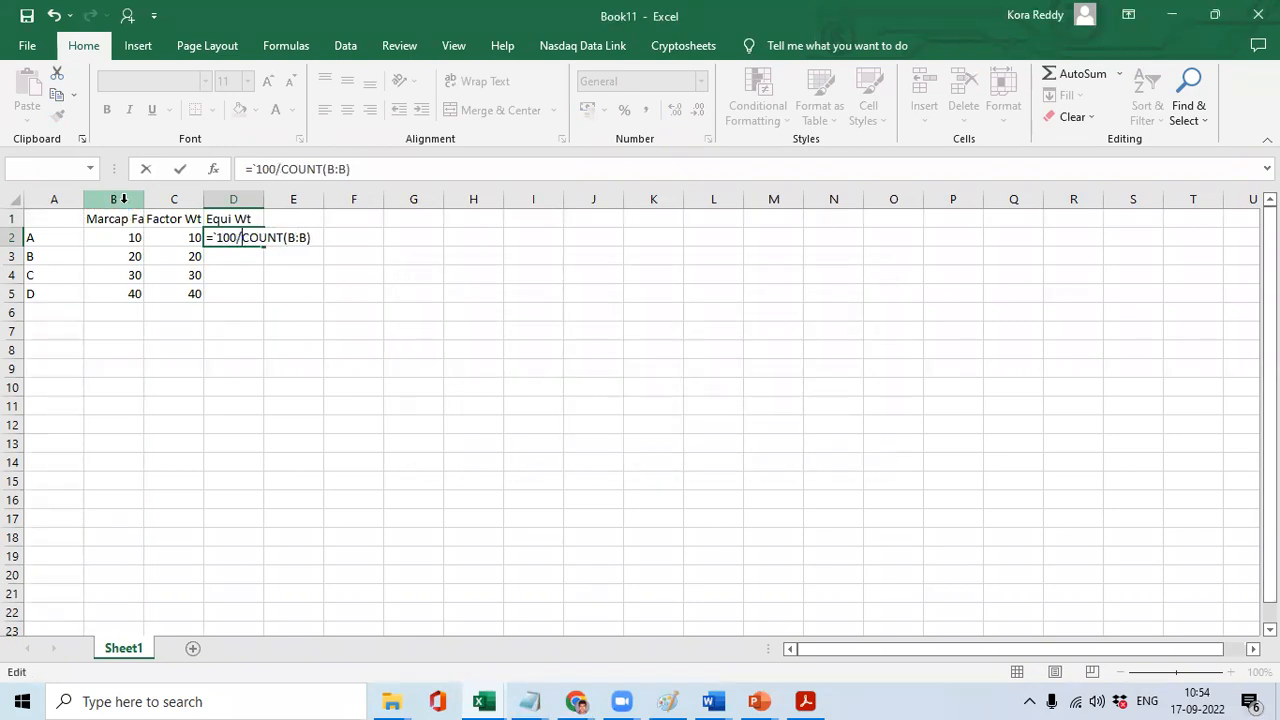
{"action": "key", "text": "Return"}
{"action": "key", "text": "Return"}
{"action": "left_click", "coordinate": [253, 168]}
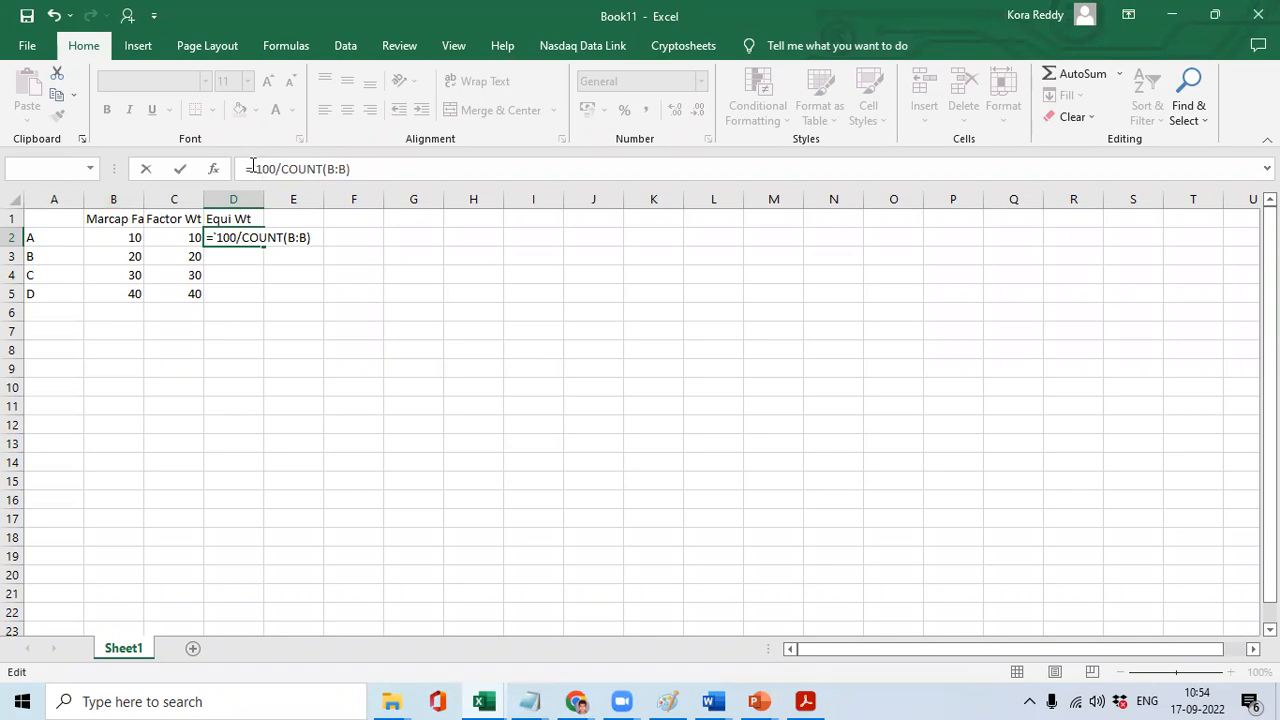
{"action": "key", "text": "BackSpace"}
{"action": "key", "text": "ctrl+Return"}
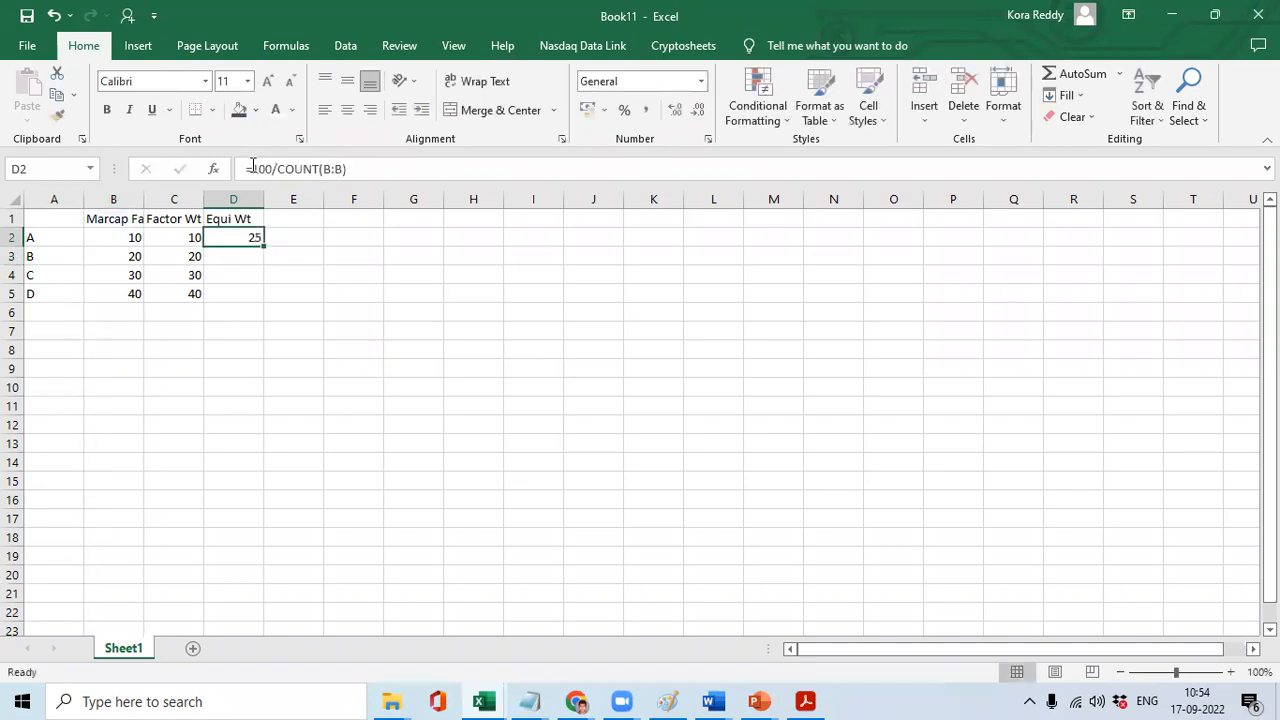
Copy the equal-weight formula from D2 down to D5.
{"action": "key", "text": "ctrl+c"}
{"action": "key", "text": "shift+Down"}
{"action": "key", "text": "shift+Down"}
{"action": "key", "text": "shift+Down"}
{"action": "key", "text": "ctrl+v"}
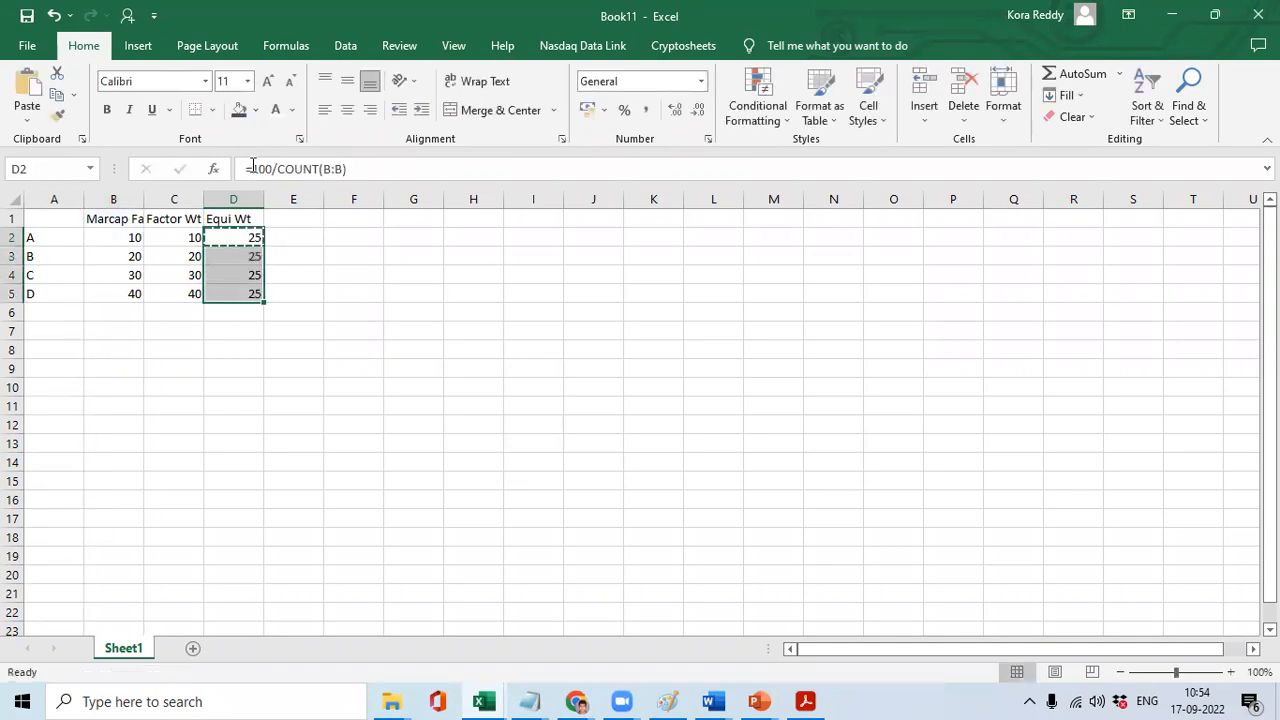
{"action": "key", "text": "Escape"}
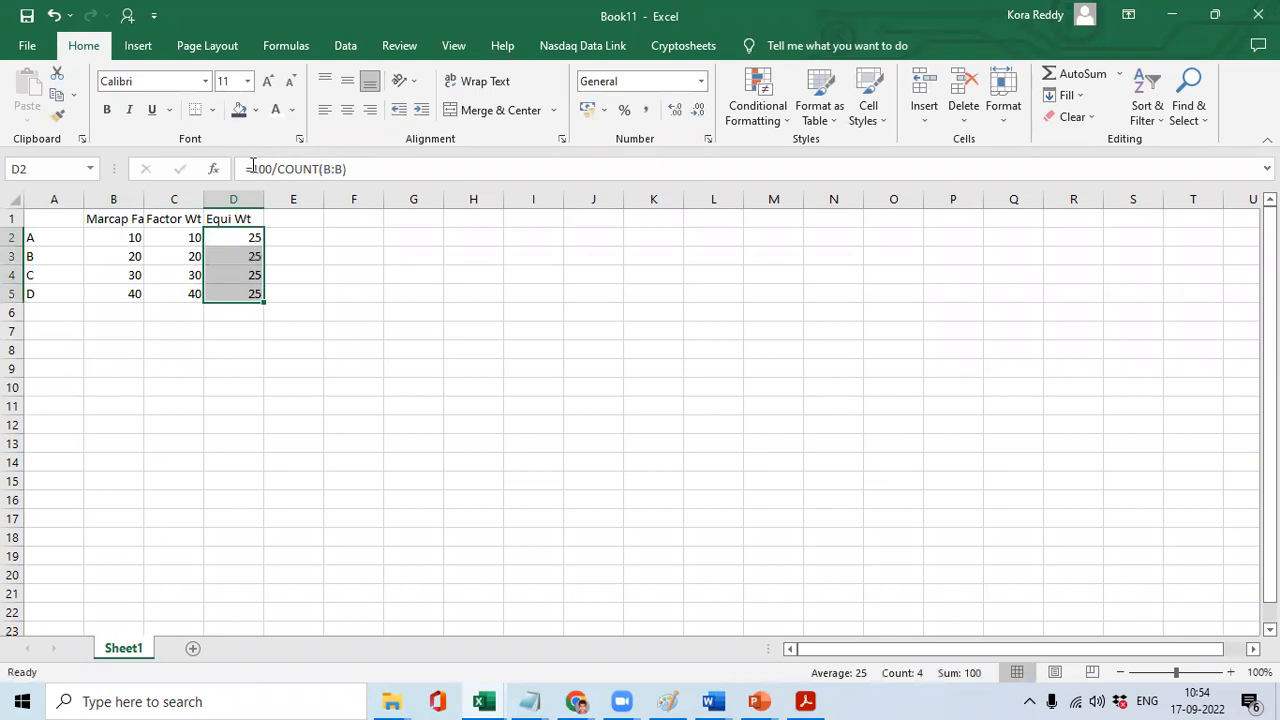
Enter the heading "Invrs Factor" in cell E1.
{"action": "key", "text": "Right"}
{"action": "key", "text": "Up"}
{"action": "type", "text": "Invrs"}
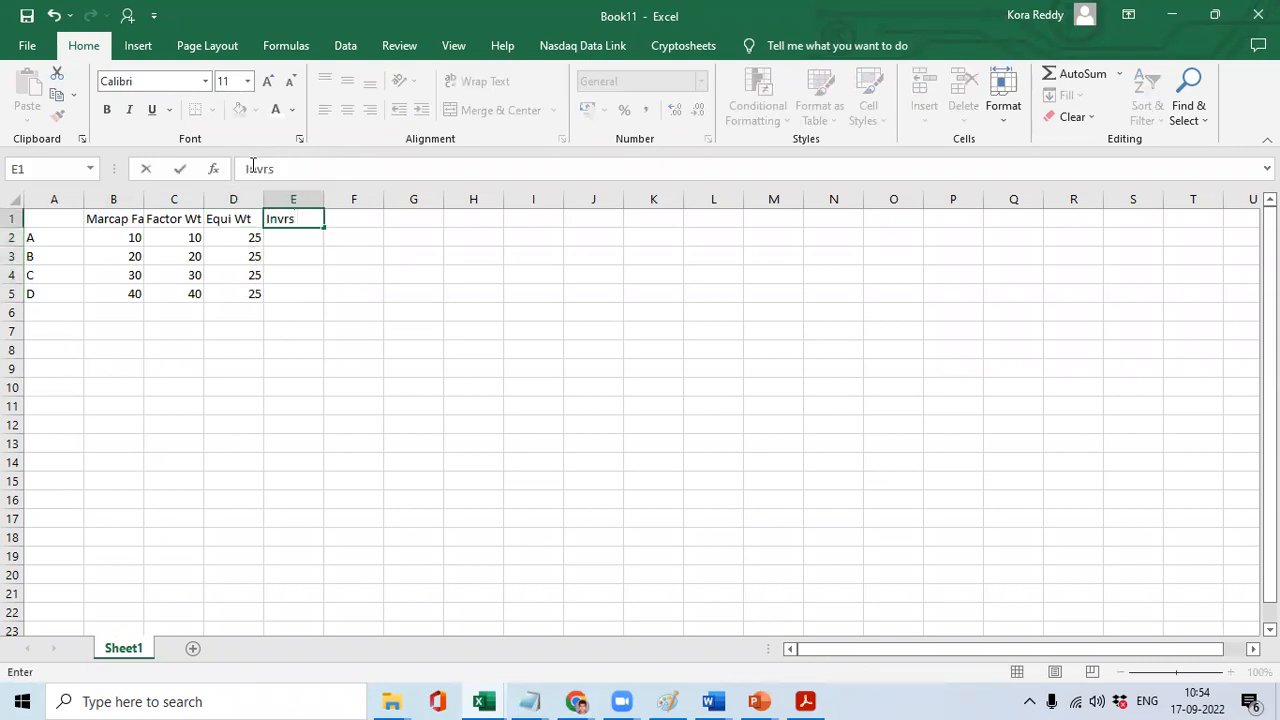
{"action": "type", "text": " Factor"}
{"action": "key", "text": "Return"}
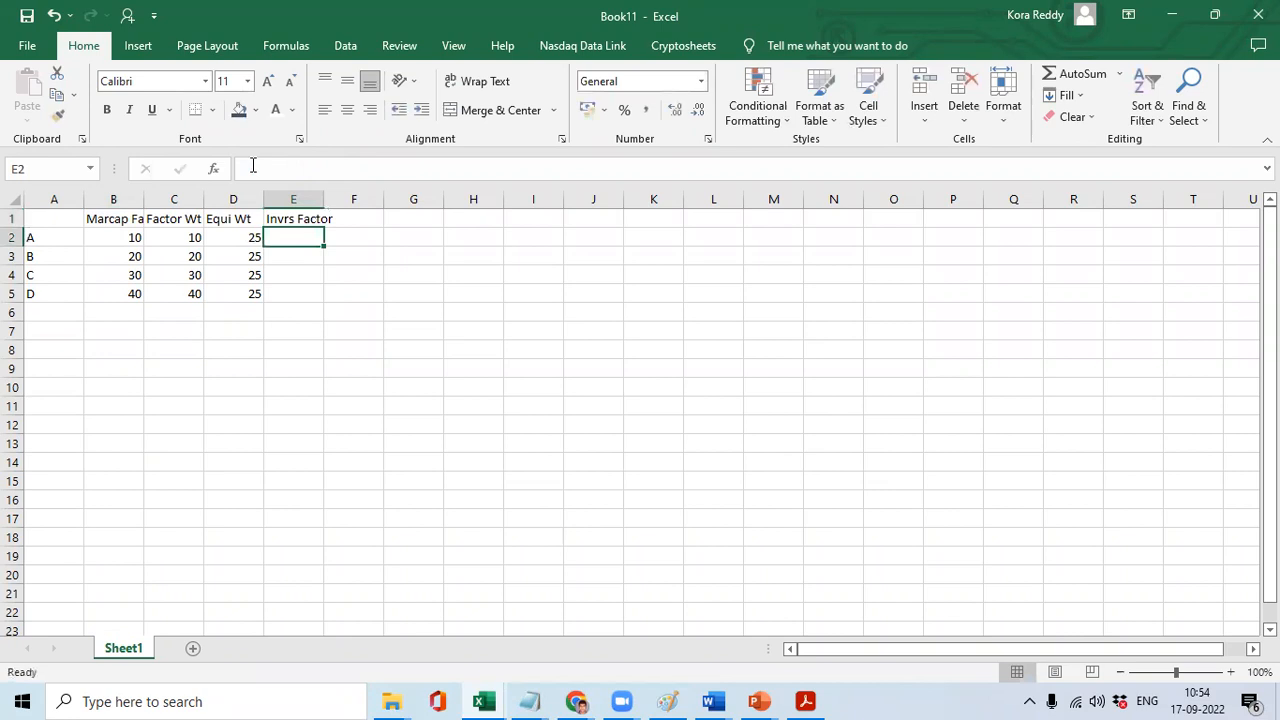
Enter the formula =1/B2 in cell E2 for the inverse of asset A's market-cap factor.
{"action": "type", "text": "=1/"}
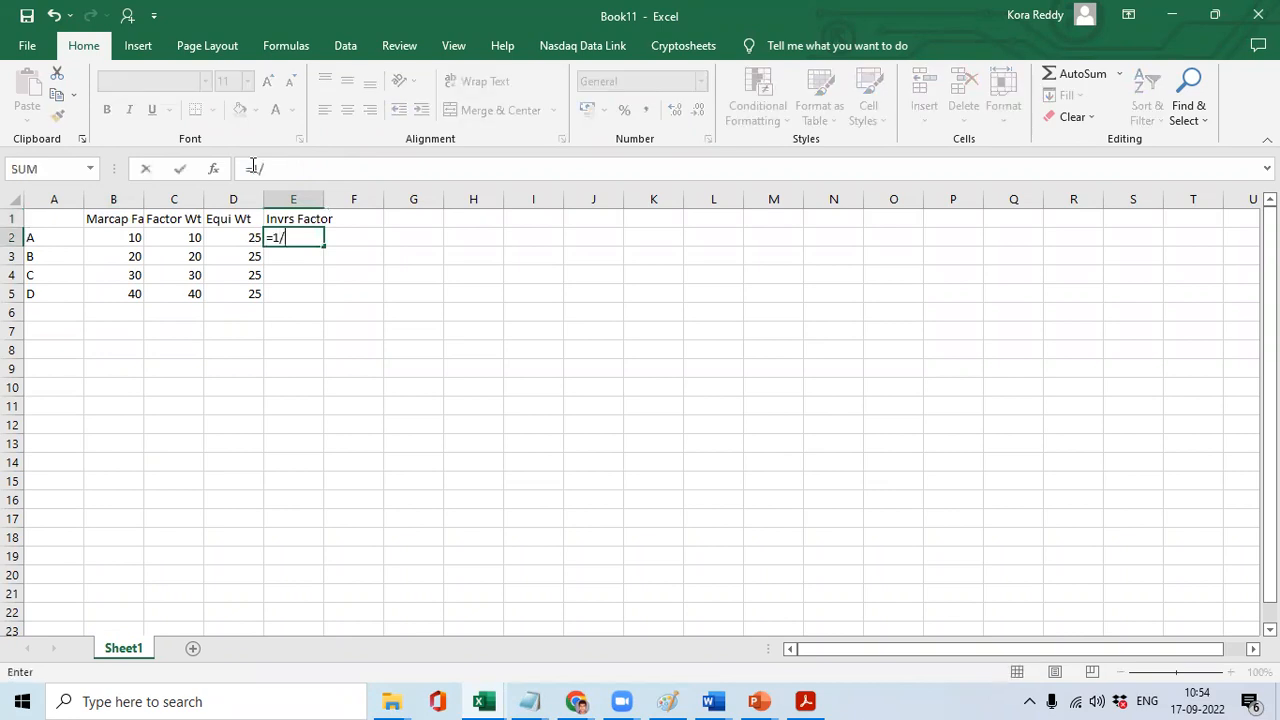
{"action": "left_click", "coordinate": [113, 237]}
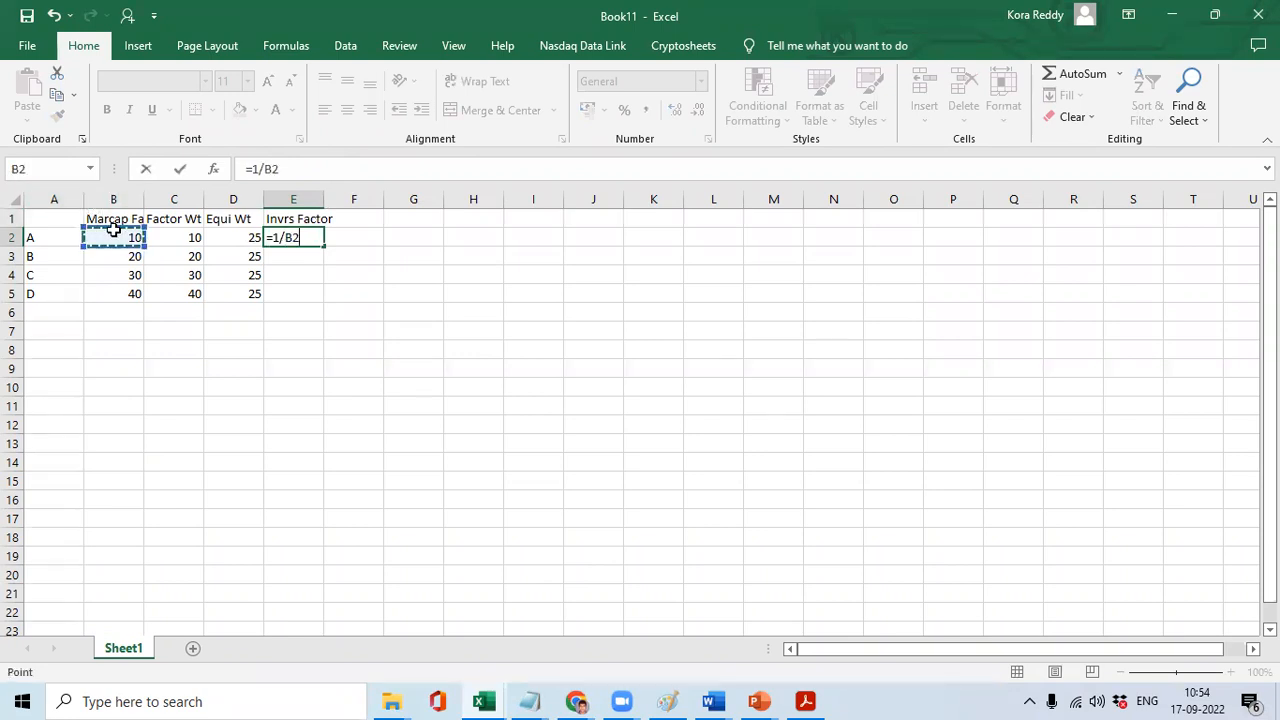
{"action": "key", "text": "Return"}
Copy the inverse-factor formula from E2 down to E5.
{"action": "key", "text": "Left"}
{"action": "key", "text": "Down"}
{"action": "key", "text": "Down"}
{"action": "key", "text": "Right"}
{"action": "type", "text": "e"}
{"action": "key", "text": "Up"}
{"action": "key", "text": "Up"}
{"action": "key", "text": "Up"}
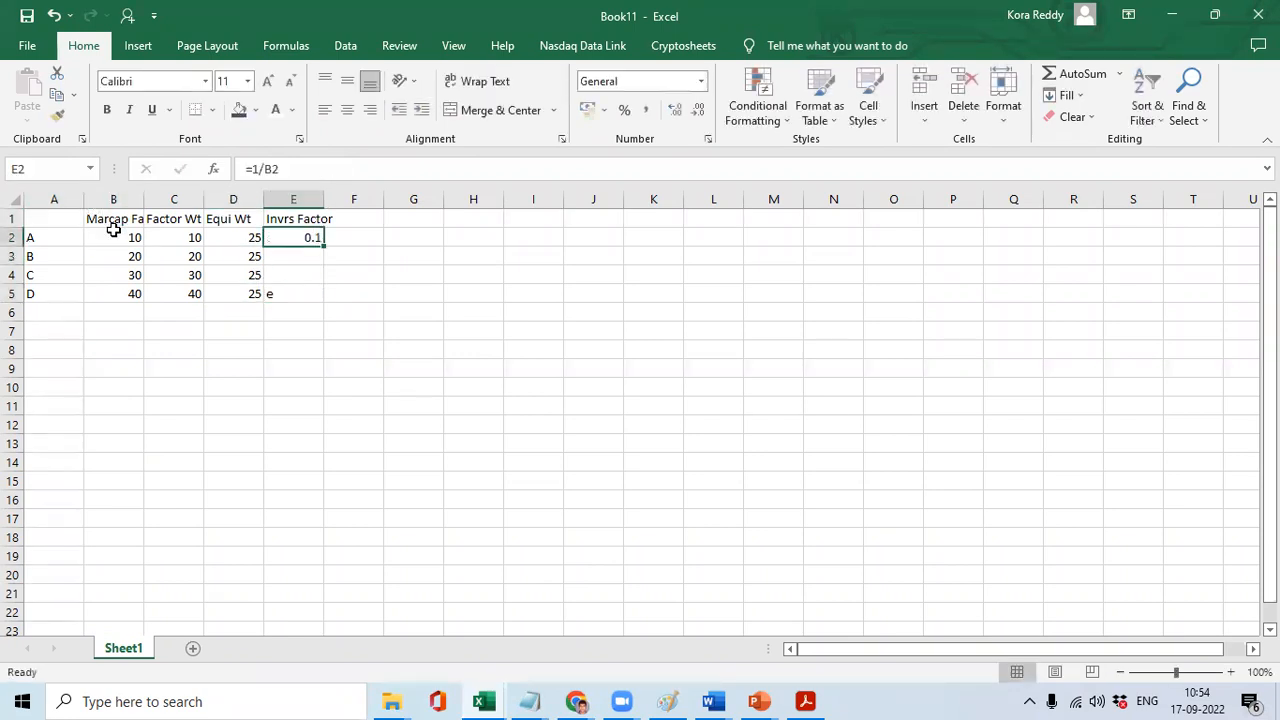
{"action": "key", "text": "ctrl+c"}
{"action": "key", "text": "shift+Down"}
{"action": "key", "text": "shift+Down"}
{"action": "key", "text": "shift+Down"}
{"action": "key", "text": "ctrl+v"}
{"action": "key", "text": "Escape"}
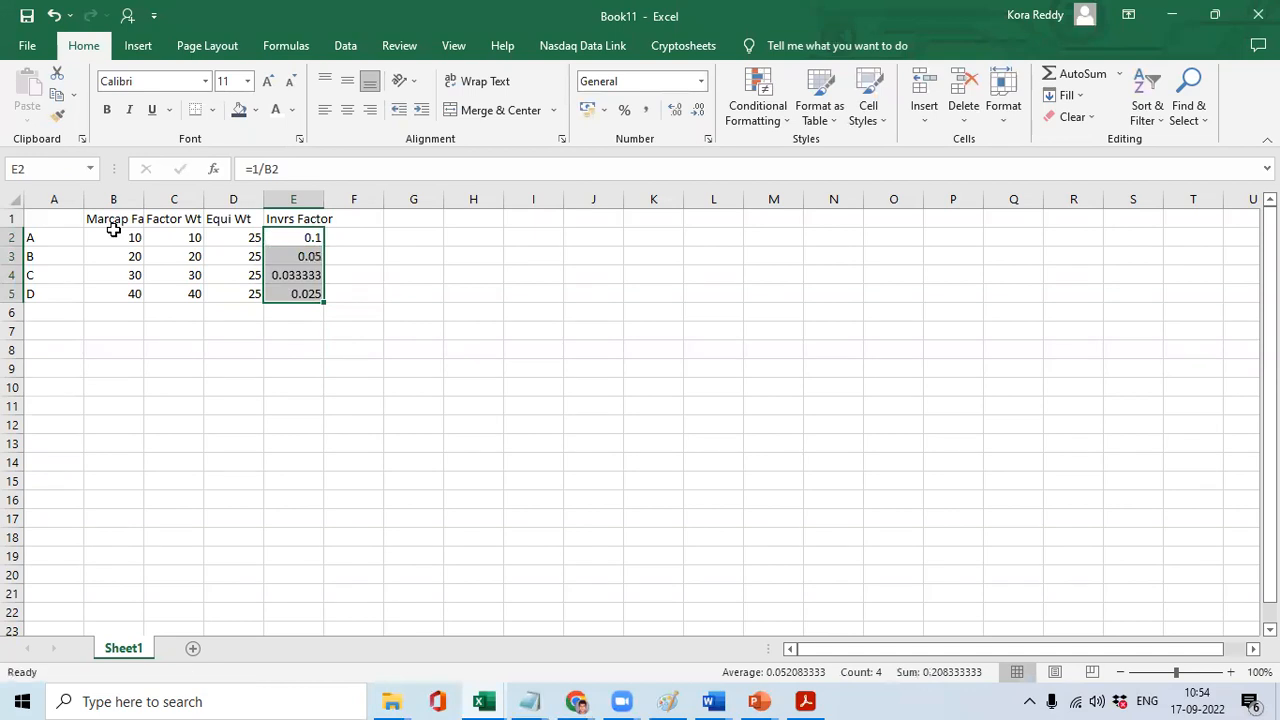
Copy the Factor Wt column C1:C5, including its heading and relative formulas, into F1:F5.
{"action": "key", "text": "Left"}
{"action": "key", "text": "Left"}
{"action": "key", "text": "Up"}
{"action": "key", "text": "shift+Down"}
{"action": "key", "text": "shift+Down"}
{"action": "key", "text": "shift+Down"}
{"action": "key", "text": "shift+Down"}
{"action": "key", "text": "ctrl+c"}
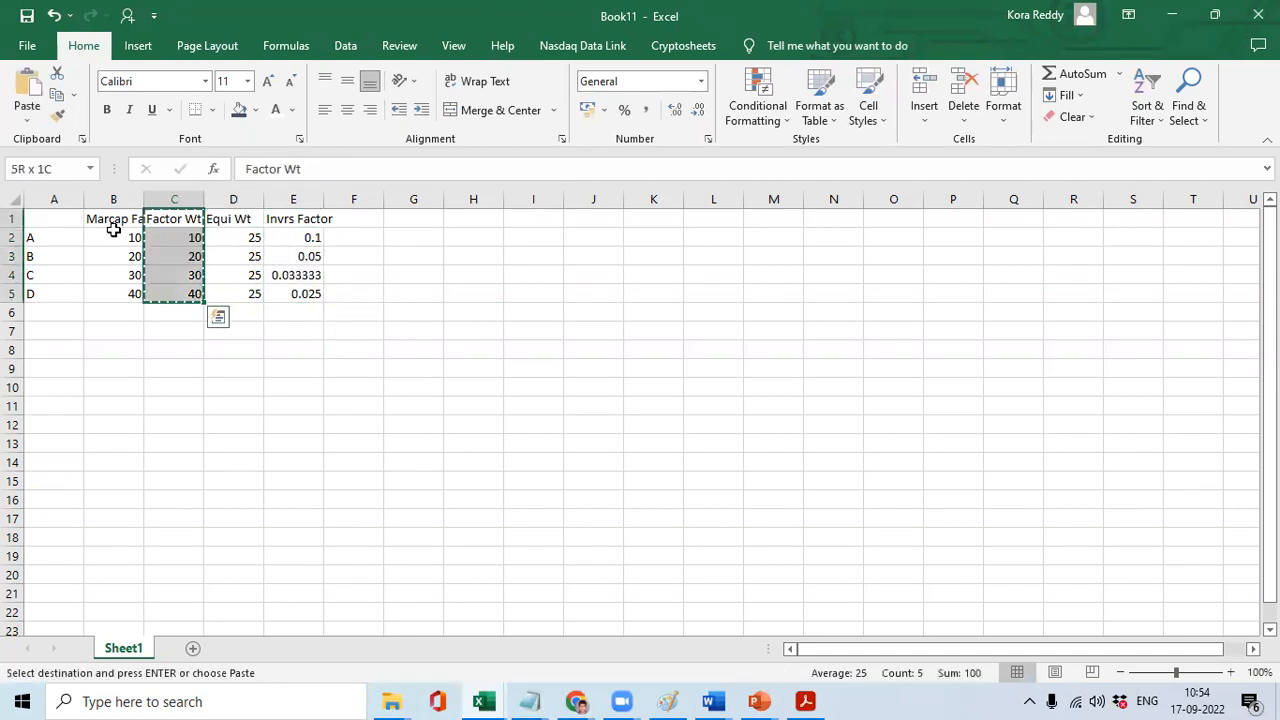
{"action": "key", "text": "Right"}
{"action": "key", "text": "Right"}
{"action": "key", "text": "Right"}
{"action": "key", "text": "ctrl+v"}
{"action": "key", "text": "Escape"}
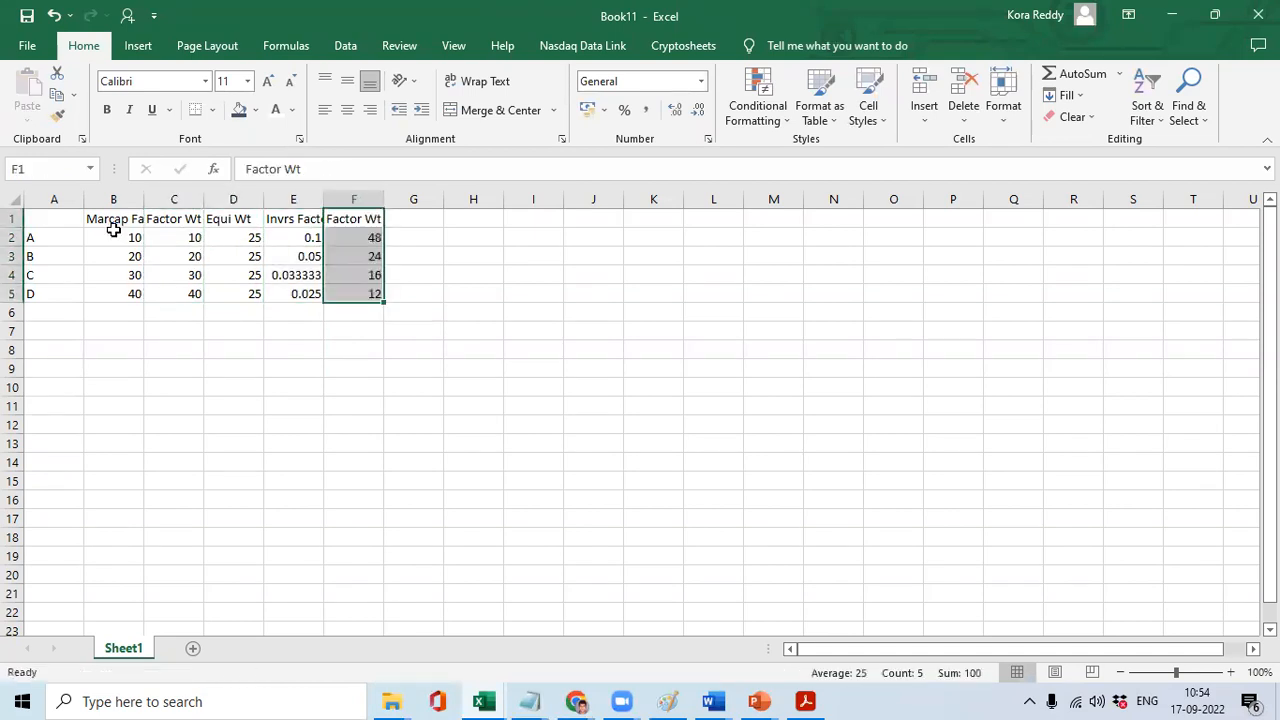
Examine the formula in F2 and the inverse-factor weights in F2:F5, then return to the heading in B1.
{"action": "key", "text": "Down"}
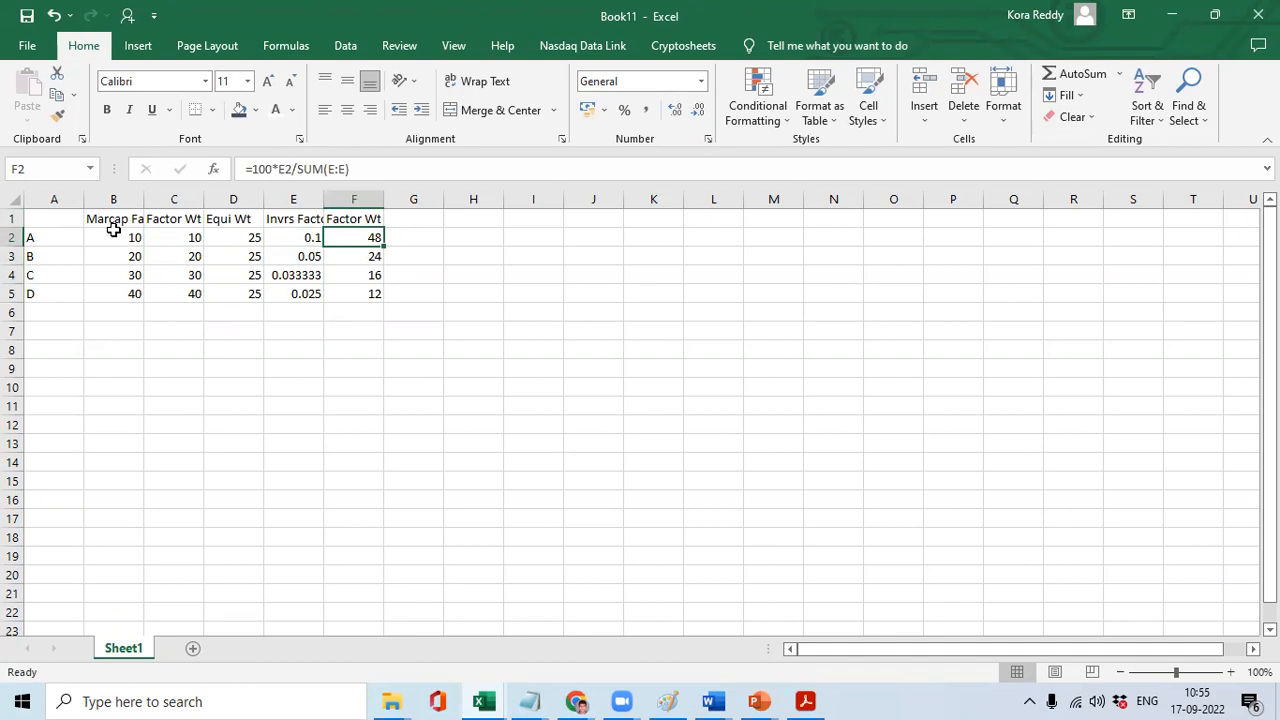
{"action": "key", "text": "ctrl+shift+Down"}
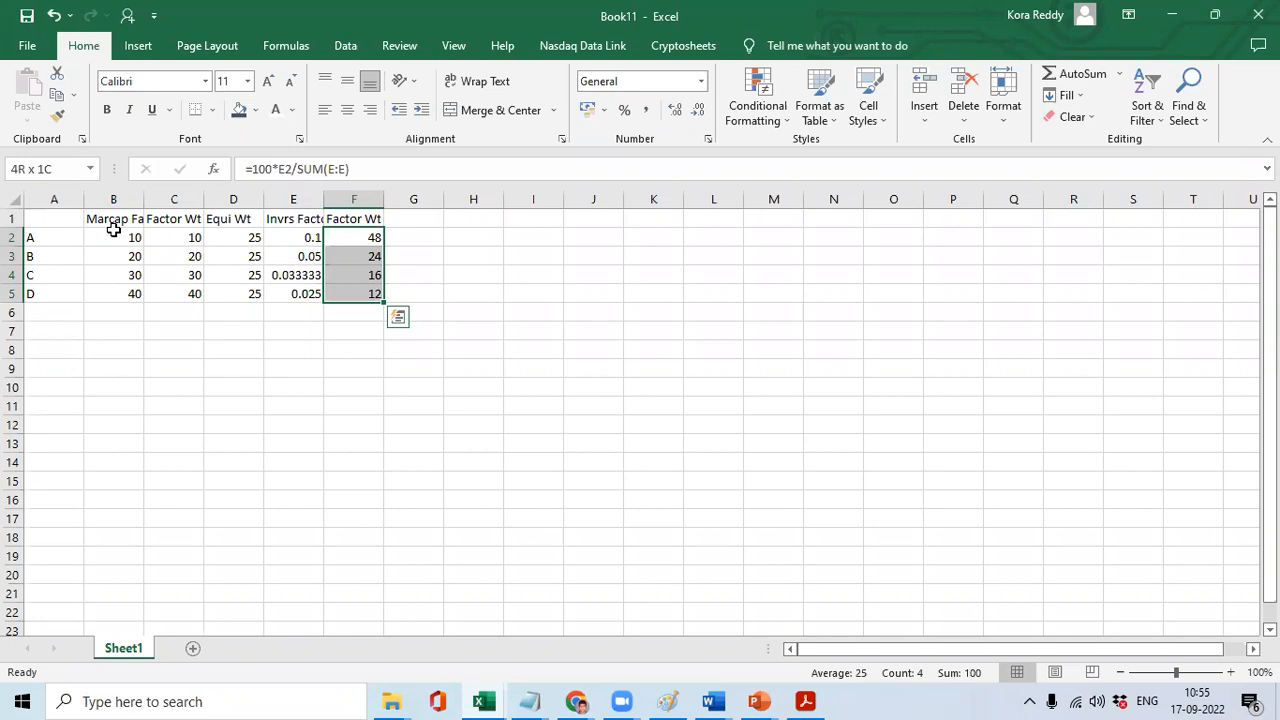
{"action": "key", "text": "Left"}
{"action": "key", "text": "Left"}
{"action": "key", "text": "Left"}
{"action": "key", "text": "Left"}
{"action": "key", "text": "Up"}
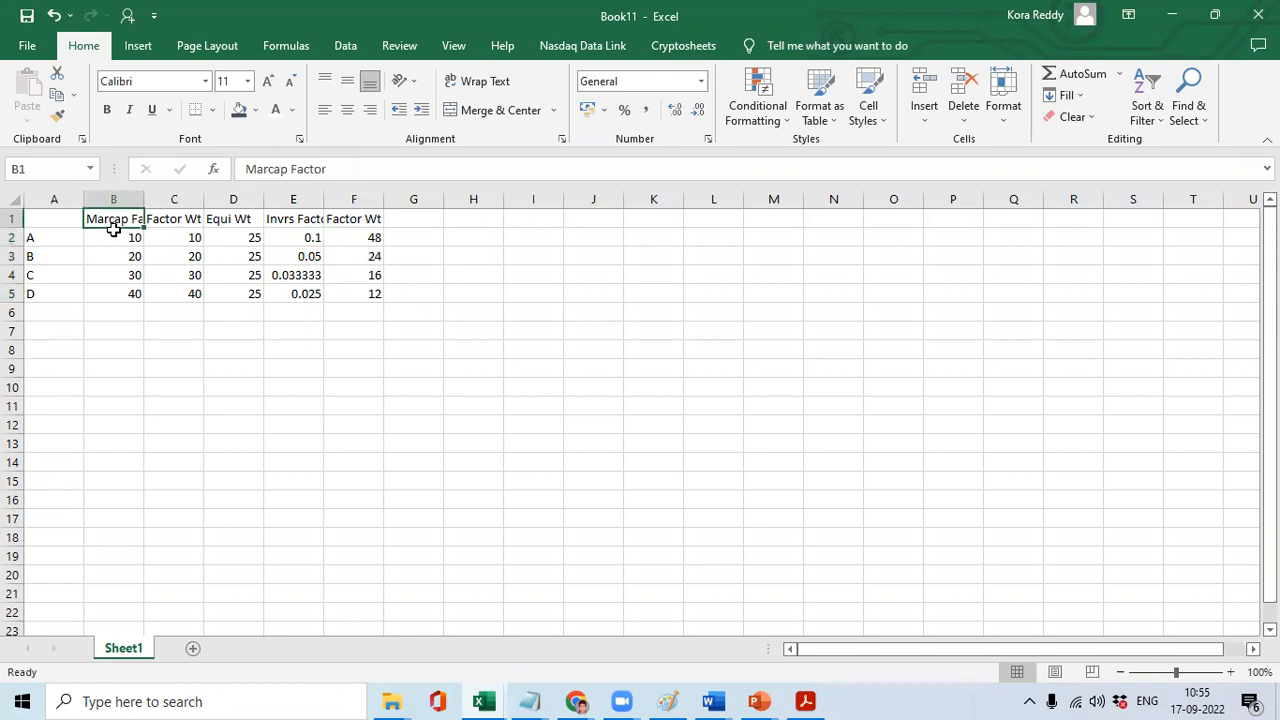
Enter the heading Date in cell I1, leaving a gap beside the existing weights table.
{"action": "key", "text": "ctrl+shift+Down"}
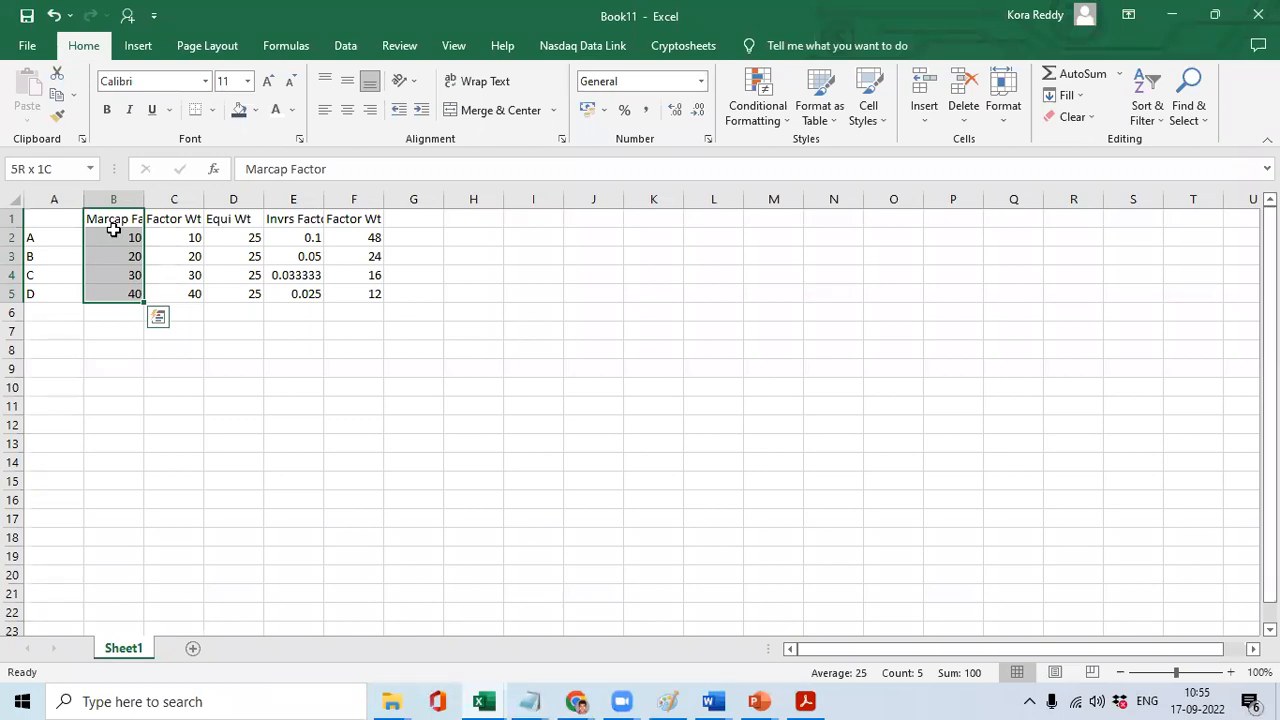
{"action": "key", "text": "Right"}
{"action": "key", "text": "Right"}
{"action": "key", "text": "Right"}
{"action": "key", "text": "Right"}
{"action": "key", "text": "Right"}
{"action": "key", "text": "Right"}
{"action": "key", "text": "Right"}
{"action": "key", "text": "Right"}
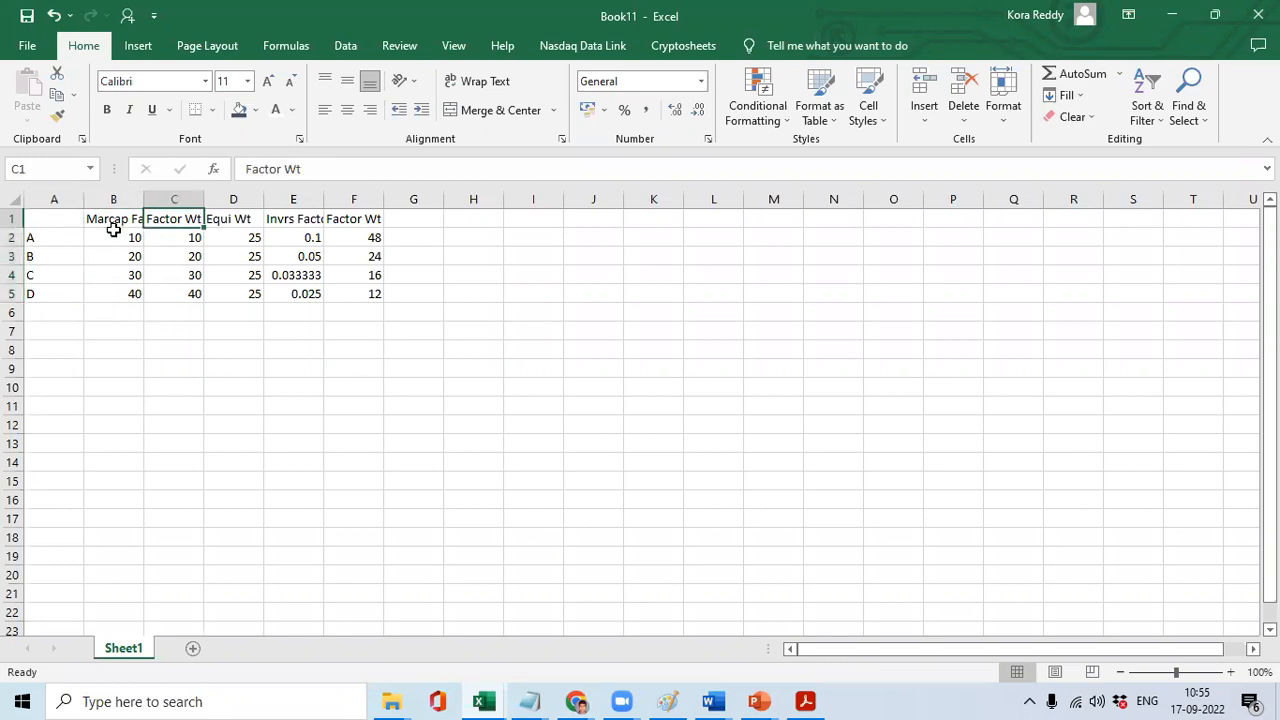
{"action": "key", "text": "Left"}
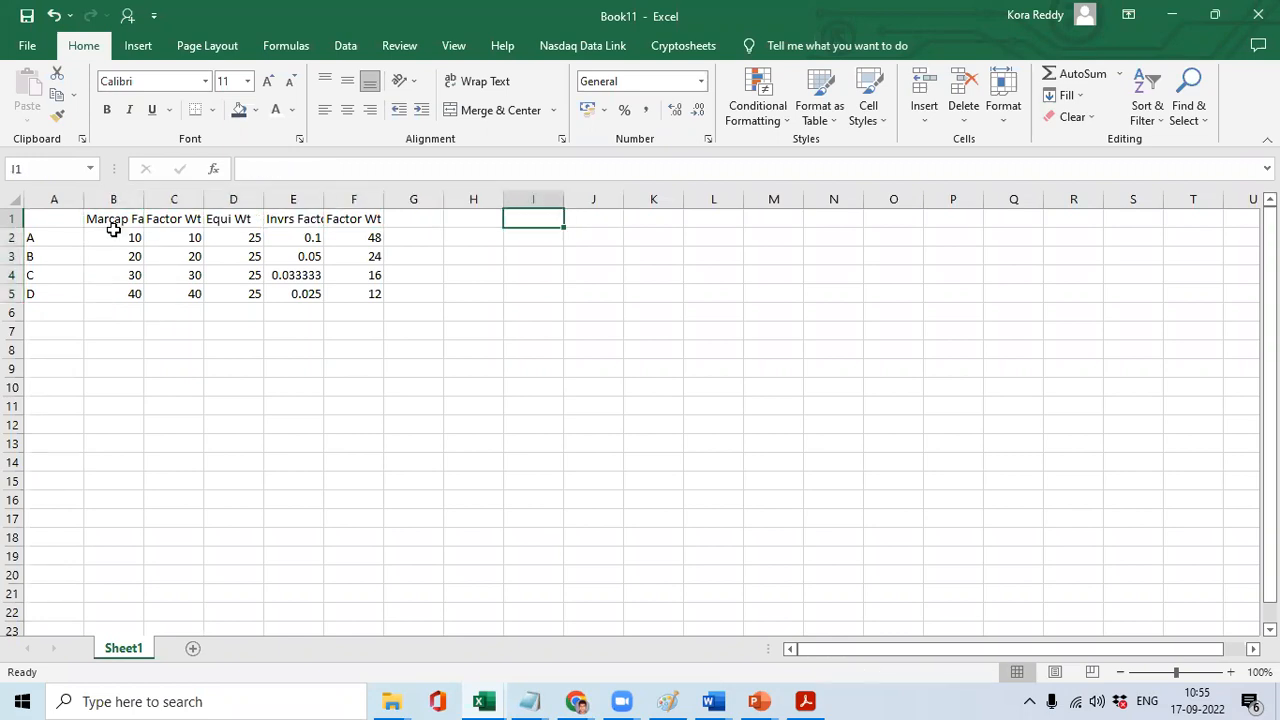
{"action": "type", "text": "Date"}
{"action": "key", "text": "Return"}
Fill I2:I6 under the Date heading with the numbers 1 to 5.
{"action": "type", "text": "1"}
{"action": "key", "text": "Return"}
{"action": "type", "text": "2"}
{"action": "key", "text": "Return"}
{"action": "type", "text": "3"}
{"action": "key", "text": "Return"}
{"action": "type", "text": "3"}
{"action": "key", "text": "Return"}
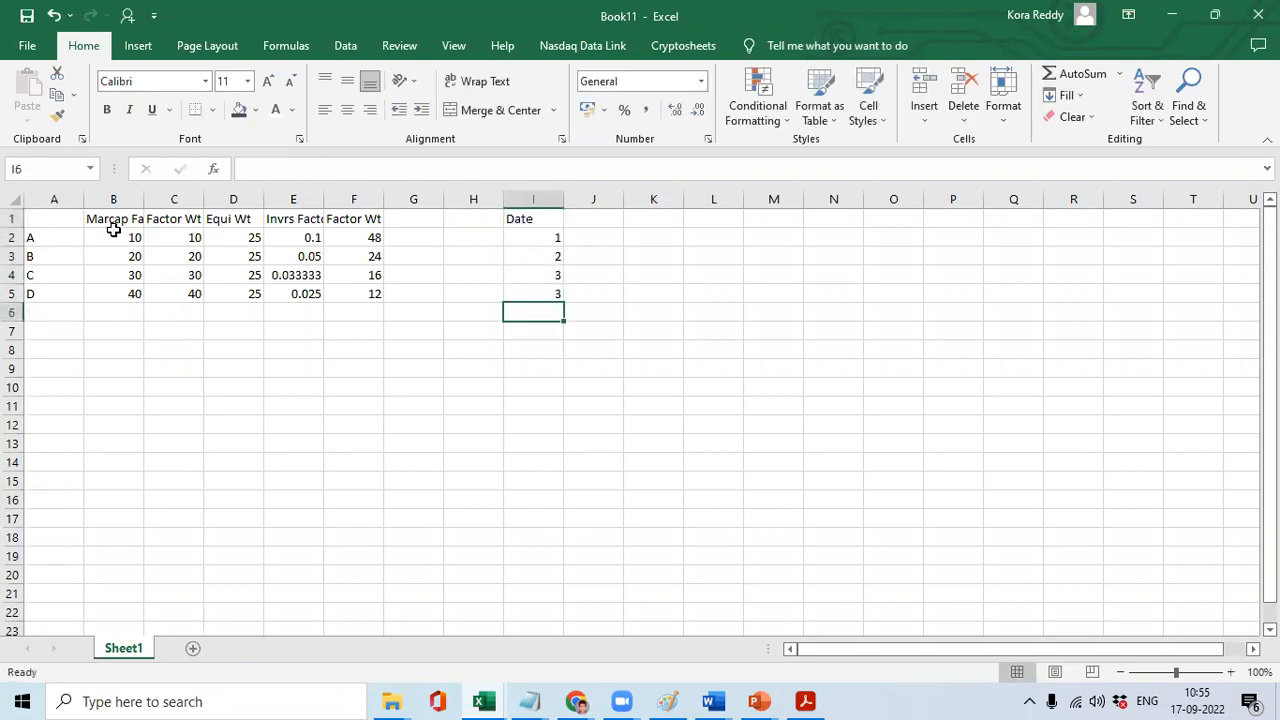
{"action": "key", "text": "Up"}
{"action": "type", "text": "4"}
{"action": "key", "text": "Return"}
{"action": "type", "text": "5"}
{"action": "key", "text": "Return"}
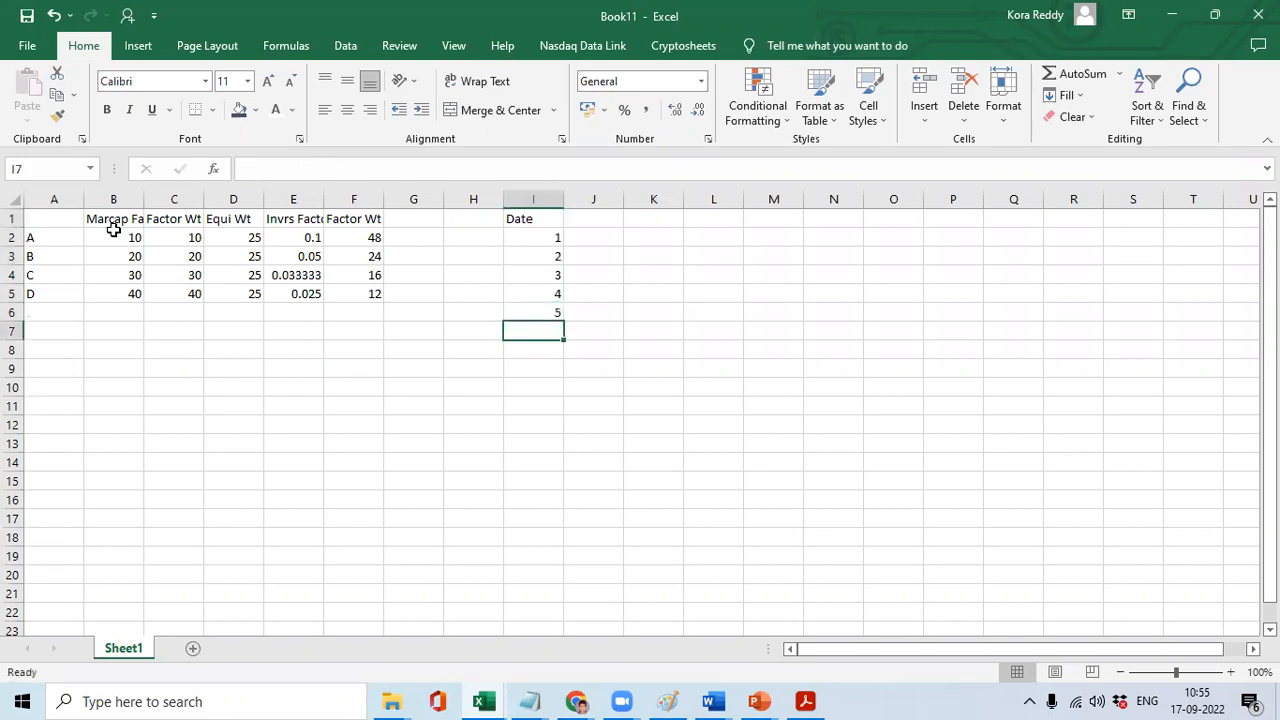
Continue the Date column in I7:I11 with the numbers 6 to 10.
{"action": "type", "text": "6"}
{"action": "key", "text": "Return"}
{"action": "type", "text": "7"}
{"action": "key", "text": "Return"}
{"action": "type", "text": "8"}
{"action": "key", "text": "Return"}
{"action": "type", "text": "9"}
{"action": "key", "text": "Return"}
{"action": "type", "text": "10"}
{"action": "key", "text": "Return"}
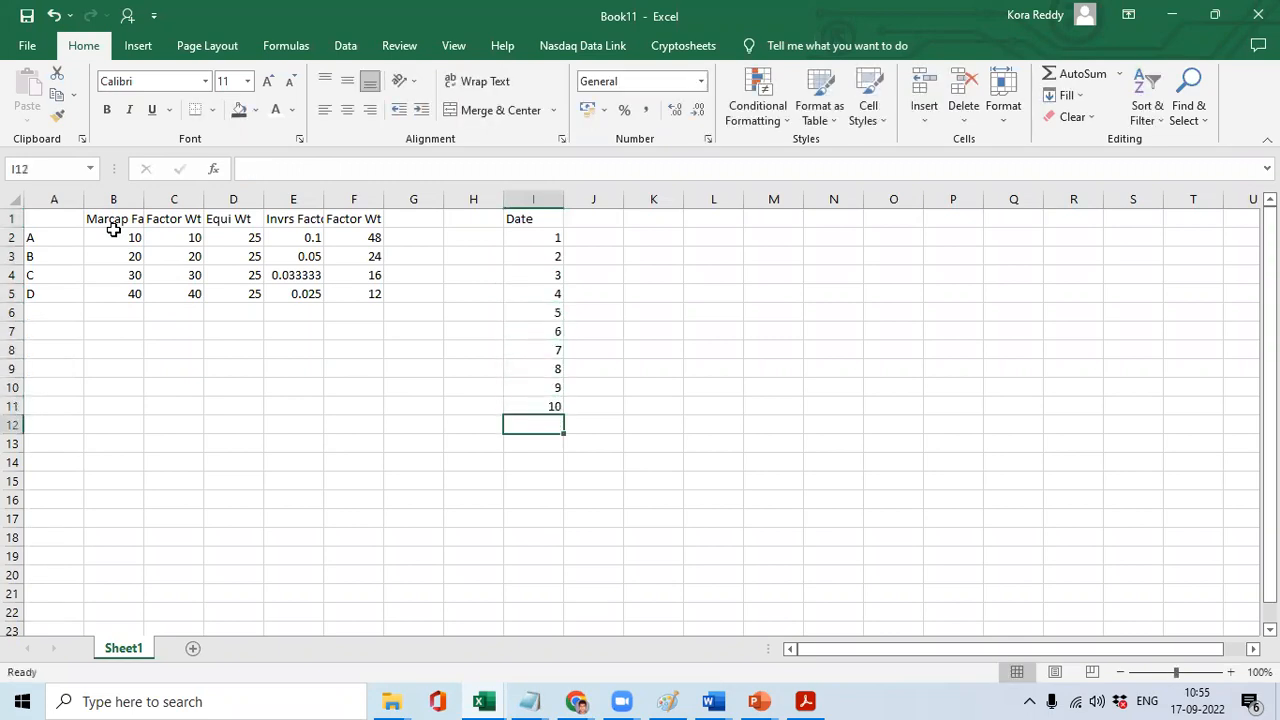
Enter the returns 5 in J11, -10 in J10 and 10 in J9 beside dates 10, 9 and 8.
{"action": "key", "text": "Right"}
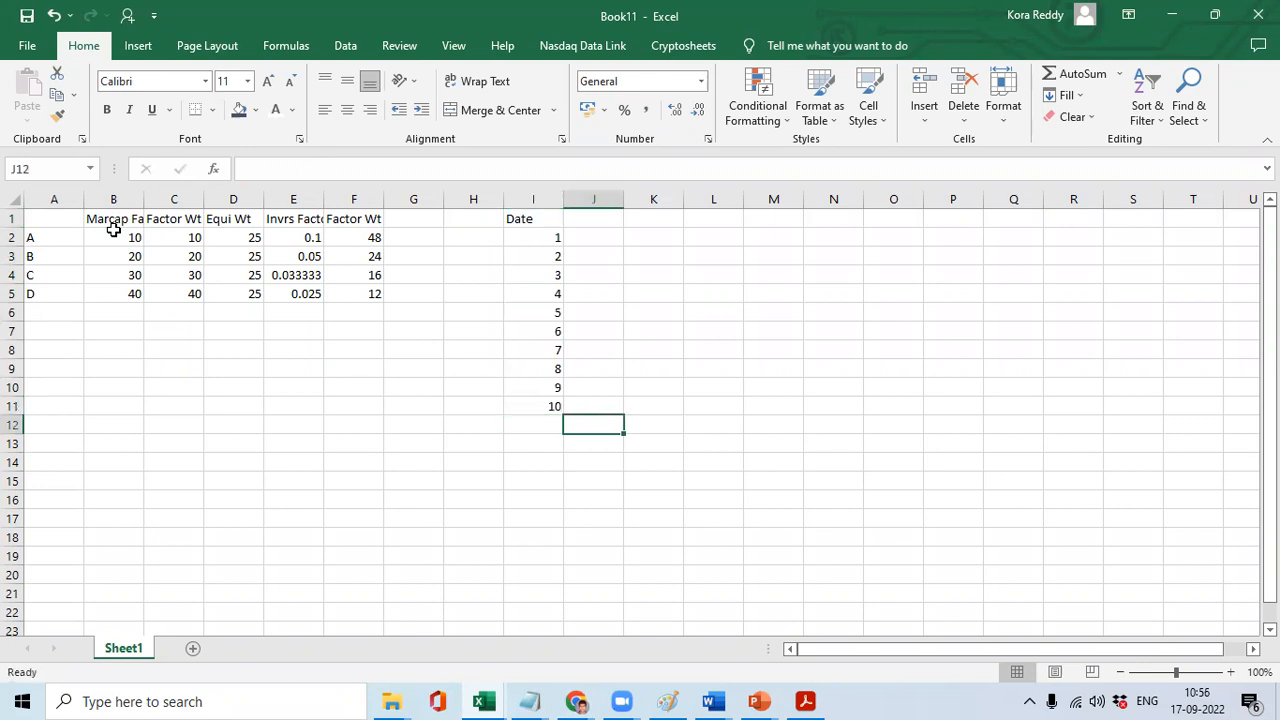
{"action": "key", "text": "Up"}
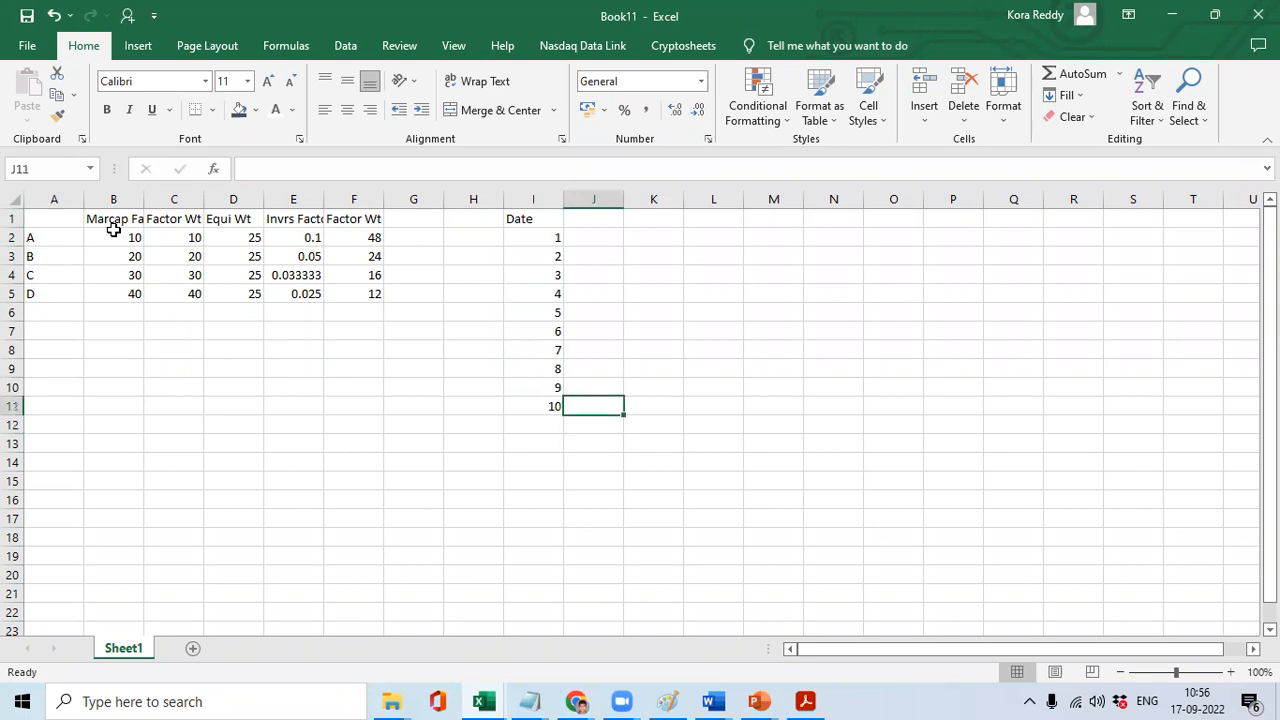
{"action": "type", "text": "5"}
{"action": "key", "text": "Return"}
{"action": "key", "text": "Up"}
{"action": "key", "text": "Up"}
{"action": "type", "text": "=10"}
{"action": "key", "text": "Return"}
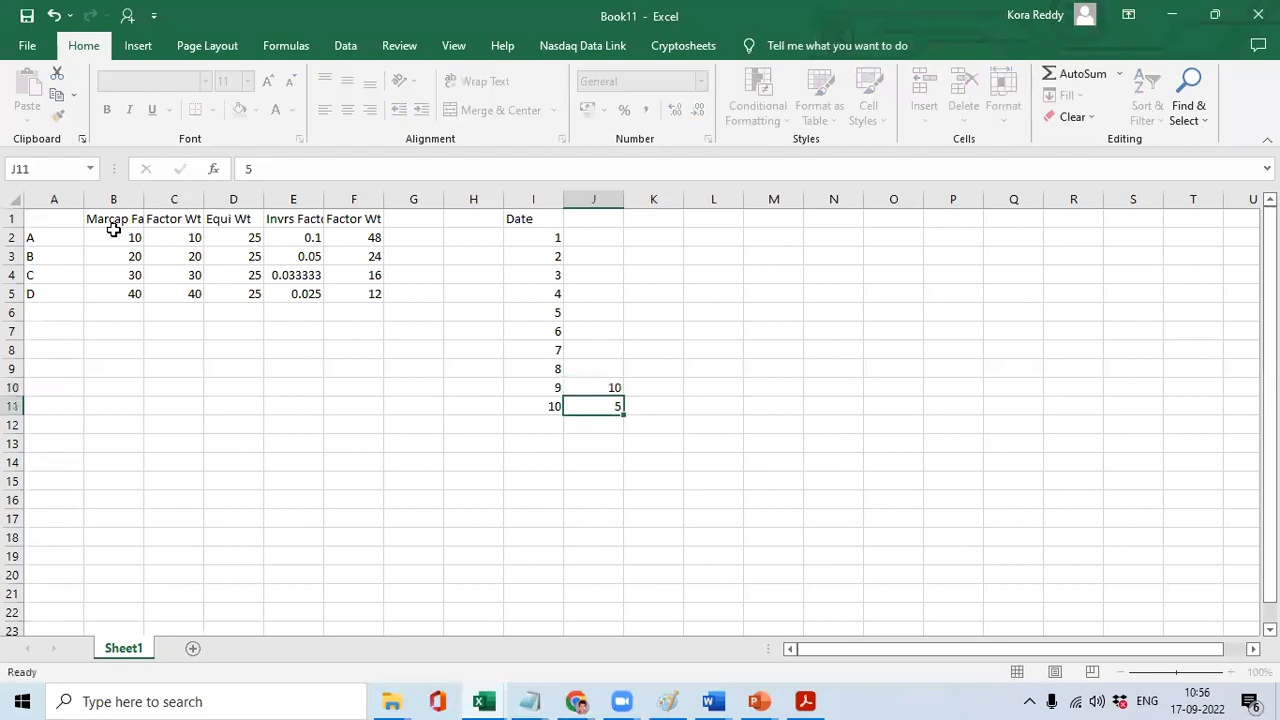
{"action": "key", "text": "Up"}
{"action": "type", "text": "-10"}
{"action": "key", "text": "Return"}
{"action": "key", "text": "Return"}
{"action": "key", "text": "Up"}
{"action": "key", "text": "Up"}
{"action": "key", "text": "Up"}
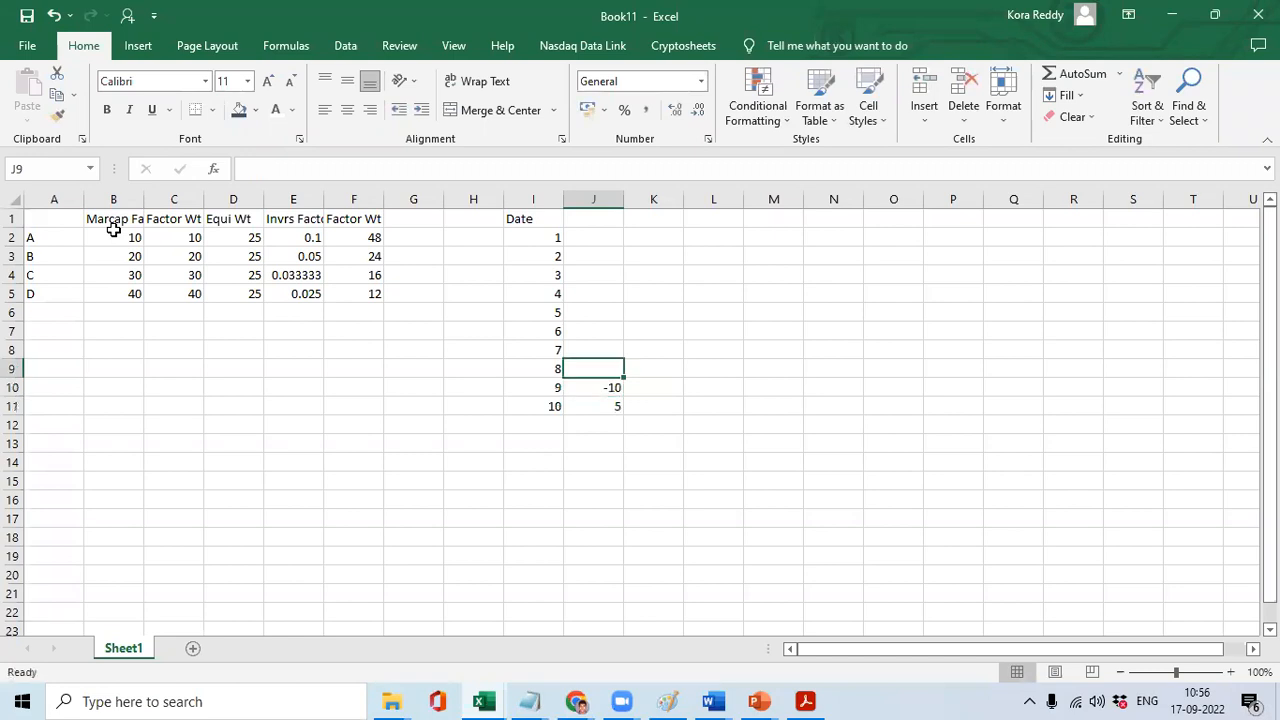
{"action": "type", "text": "10"}
{"action": "key", "text": "Return"}
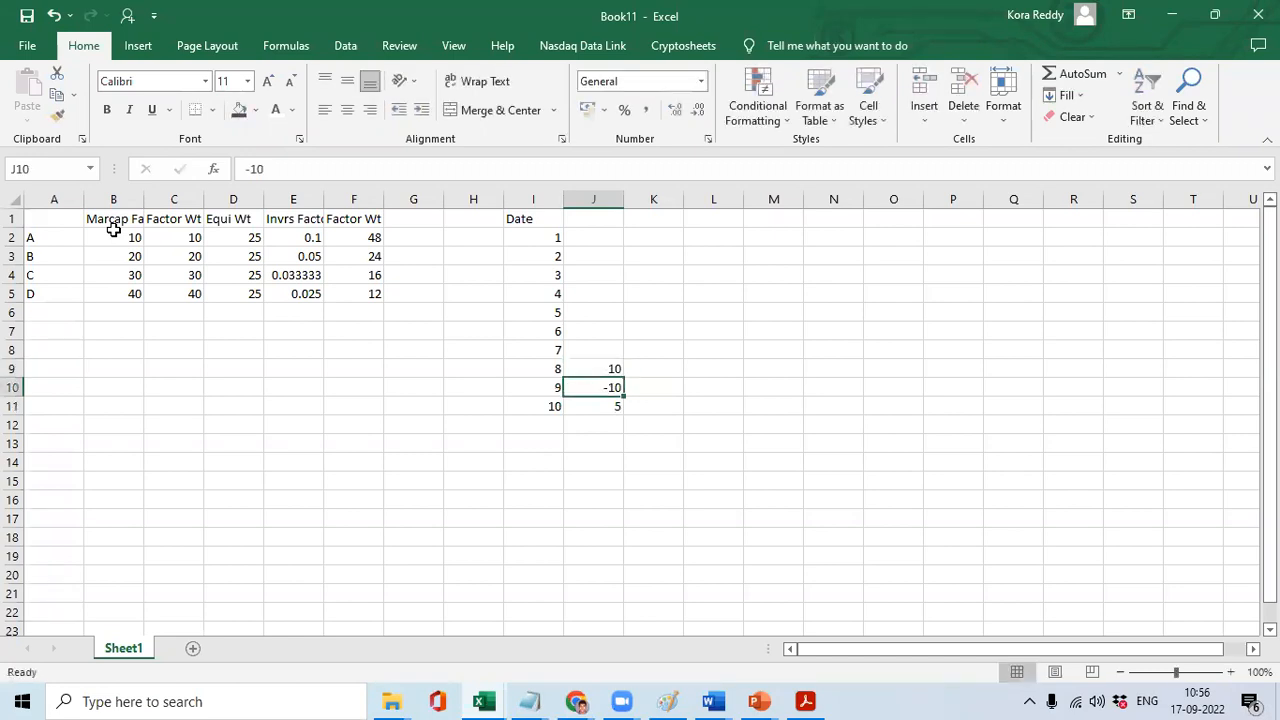
Enter the returns 5 in J8, 20 in J7 and -20 in J6.
{"action": "key", "text": "Up"}
{"action": "key", "text": "Up"}
{"action": "type", "text": "5"}
{"action": "key", "text": "Return"}
{"action": "key", "text": "Up"}
{"action": "key", "text": "Up"}
{"action": "type", "text": "20"}
{"action": "key", "text": "Return"}
{"action": "key", "text": "Up"}
{"action": "key", "text": "Up"}
{"action": "type", "text": "-20"}
{"action": "key", "text": "Return"}
Enter the returns 15 in J5, -15 in J4, 10 in J3 and -10 in J2.
{"action": "key", "text": "Up"}
{"action": "key", "text": "Up"}
{"action": "type", "text": "15"}
{"action": "key", "text": "Return"}
{"action": "key", "text": "Up"}
{"action": "key", "text": "Up"}
{"action": "type", "text": "-15"}
{"action": "key", "text": "Return"}
{"action": "key", "text": "Up"}
{"action": "key", "text": "Up"}
{"action": "type", "text": "10"}
{"action": "key", "text": "Return"}
{"action": "key", "text": "Up"}
{"action": "key", "text": "Up"}
{"action": "type", "text": "-10"}
{"action": "key", "text": "Return"}
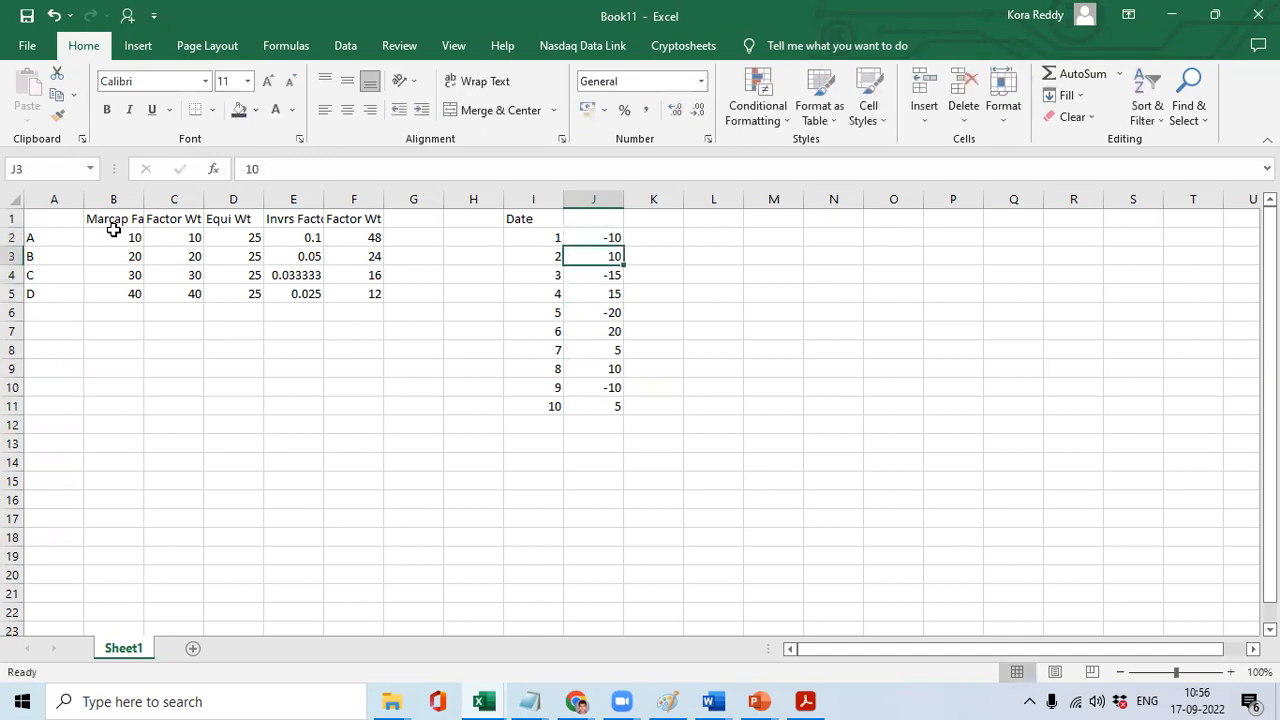
Check the sum of the returns in J2:J11 and change the return in J8 to -5.
{"action": "key", "text": "Up"}
{"action": "key", "text": "ctrl+shift+Down"}
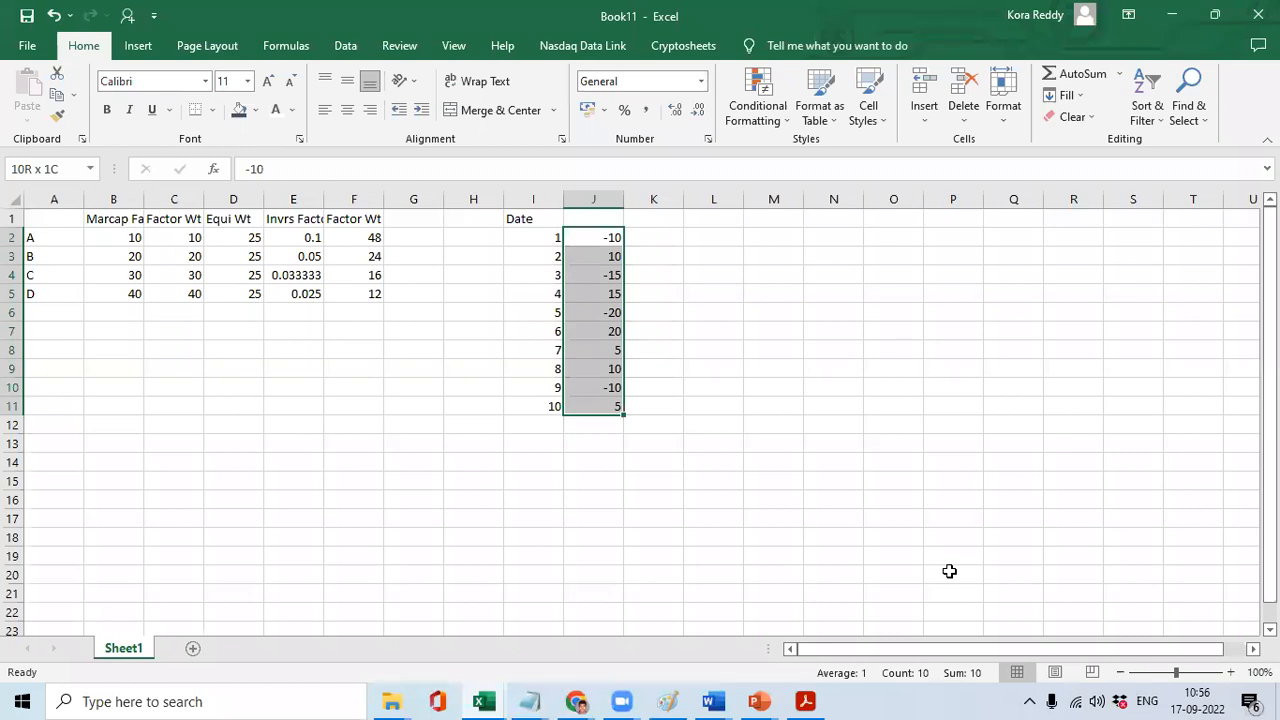
{"action": "key", "text": "alt+Tab"}
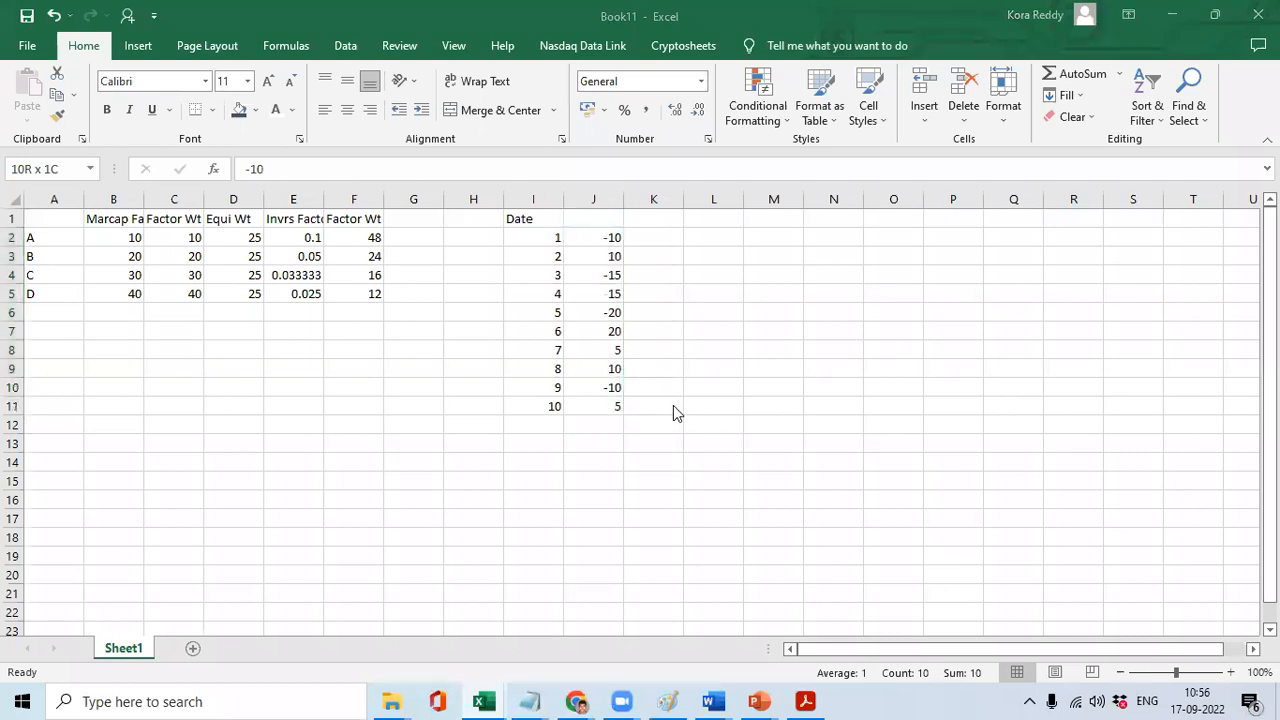
{"action": "left_click", "coordinate": [609, 346]}
{"action": "type", "text": "-5"}
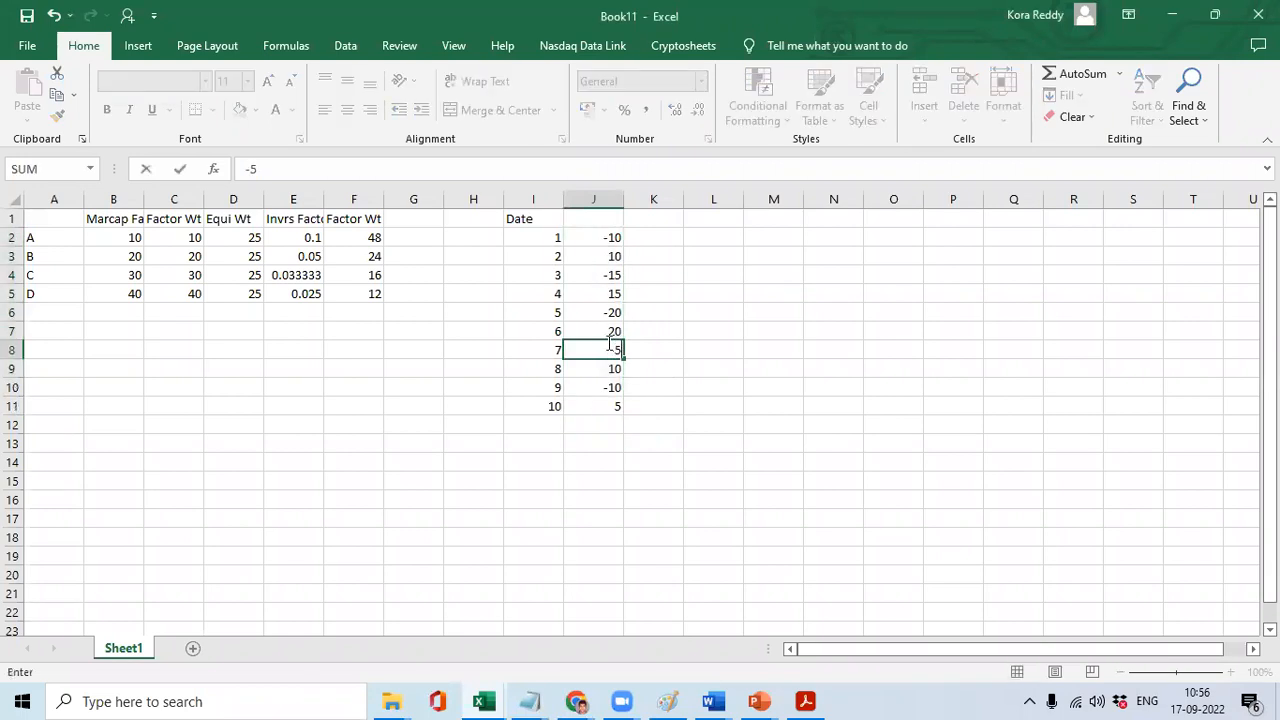
{"action": "key", "text": "Return"}
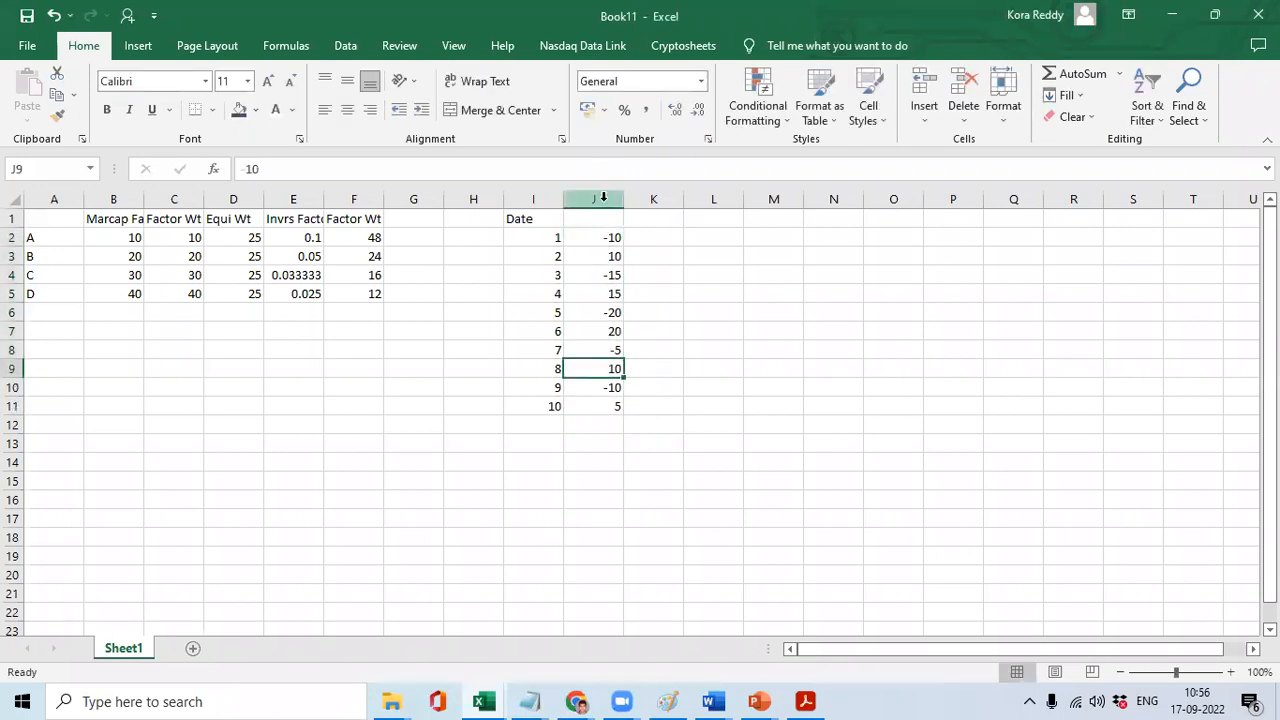
Check the whole returns column J and enter the heading 1X in K1.
{"action": "left_click", "coordinate": [604, 198]}
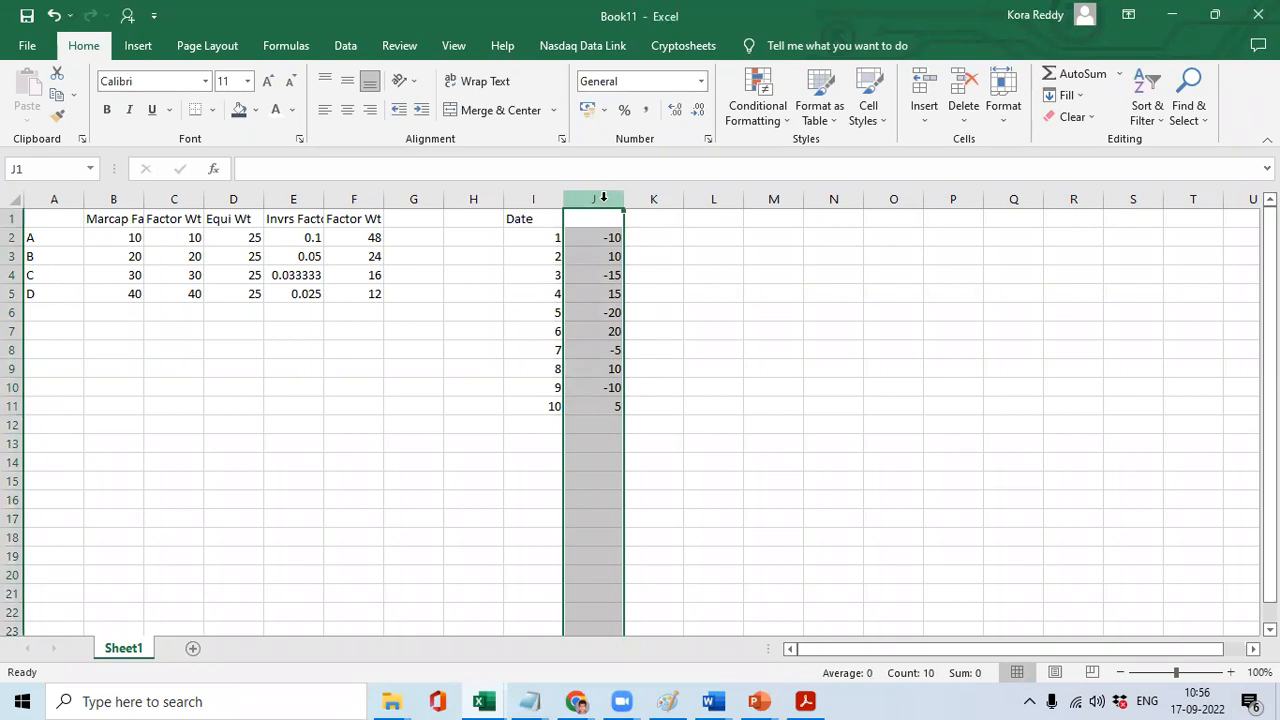
{"action": "key", "text": "Right"}
{"action": "type", "text": "1X"}
{"action": "key", "text": "Return"}
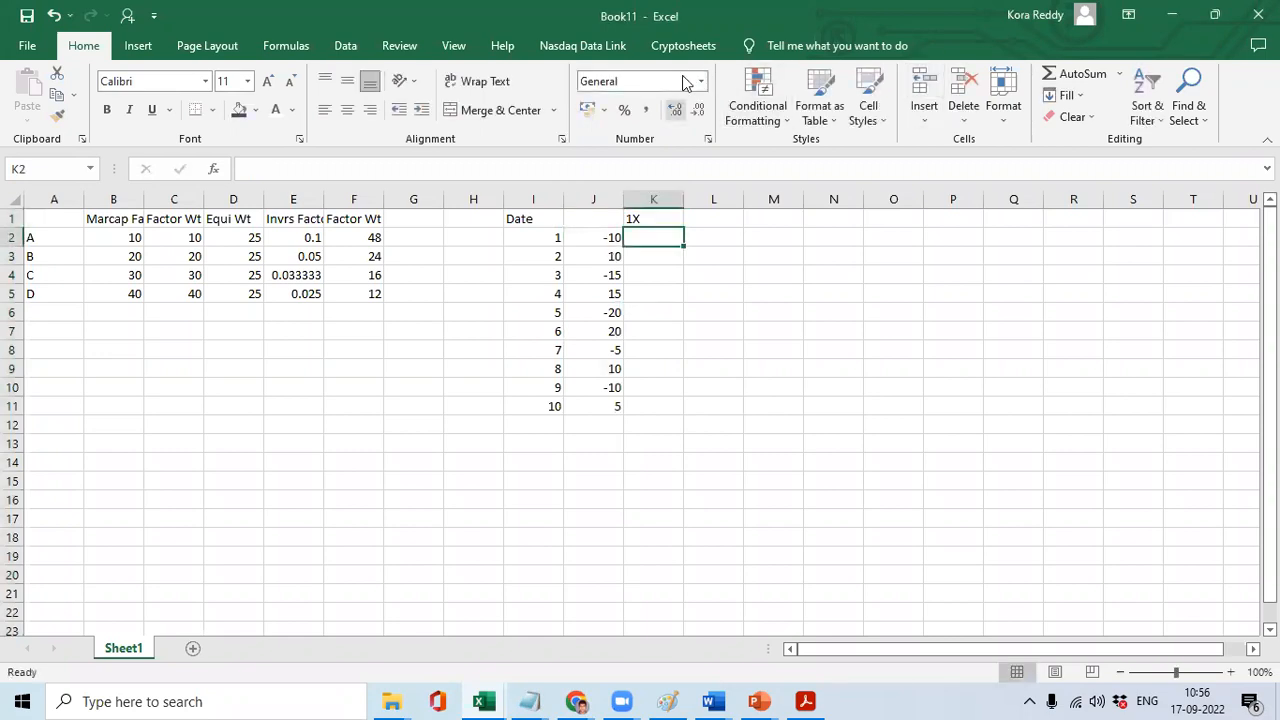
Enter the formula =J2 in K2 and copy it down to K11.
{"action": "type", "text": "="}
{"action": "left_click", "coordinate": [600, 236]}
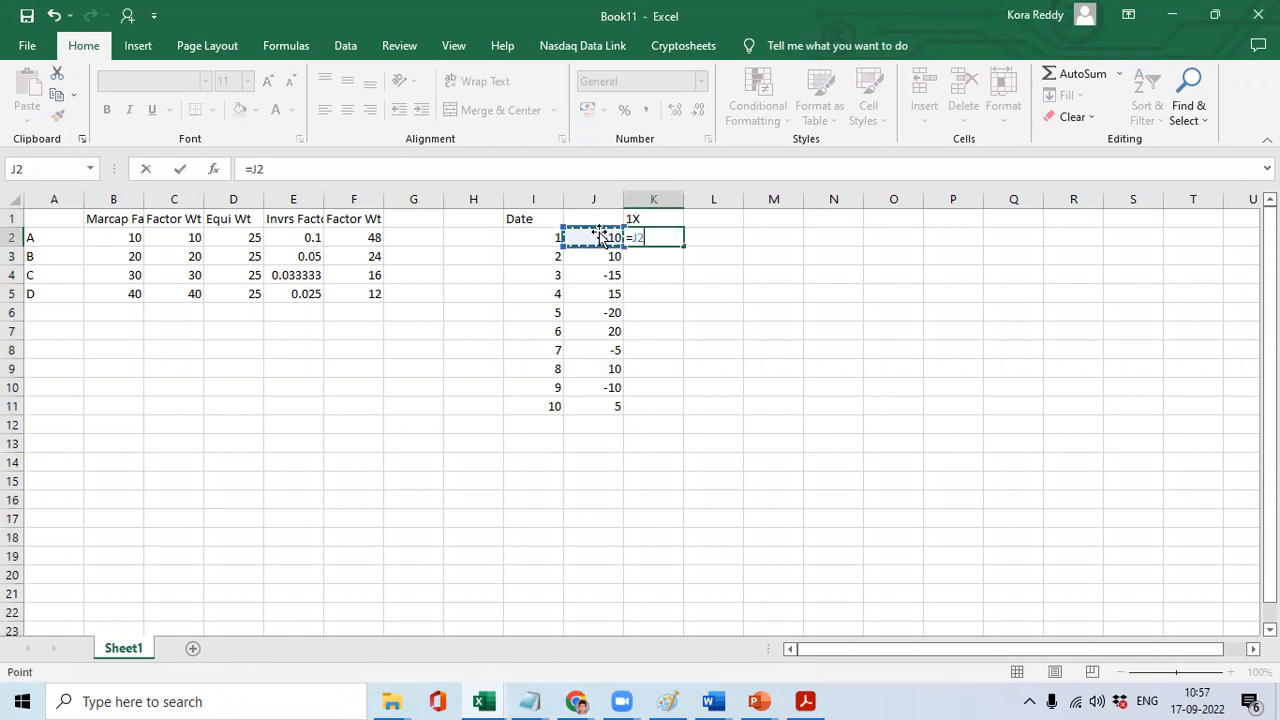
{"action": "key", "text": "Return"}
{"action": "key", "text": "Left"}
{"action": "key", "text": "ctrl+Down"}
{"action": "key", "text": "Right"}
{"action": "type", "text": "e"}
{"action": "key", "text": "ctrl+Up"}
{"action": "key", "text": "ctrl+c"}
{"action": "key", "text": "ctrl+shift+Down"}
{"action": "key", "text": "ctrl+v"}
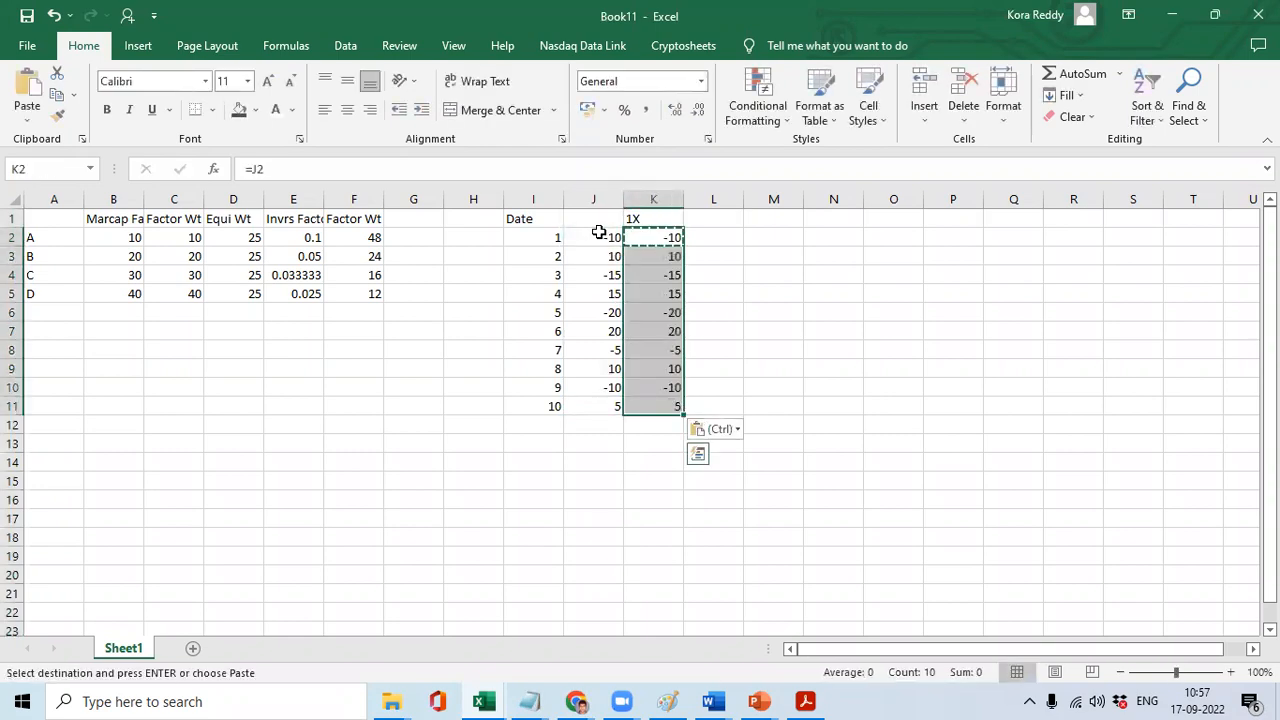
{"action": "key", "text": "Return"}
Enter the starting value 100 in L12, one row below the last date.
{"action": "key", "text": "Down"}
{"action": "key", "text": "Down"}
{"action": "key", "text": "ctrl+Down"}
{"action": "key", "text": "Right"}
{"action": "key", "text": "Down"}
{"action": "type", "text": "100"}
{"action": "key", "text": "ctrl+Return"}
{"action": "key", "text": "Up"}
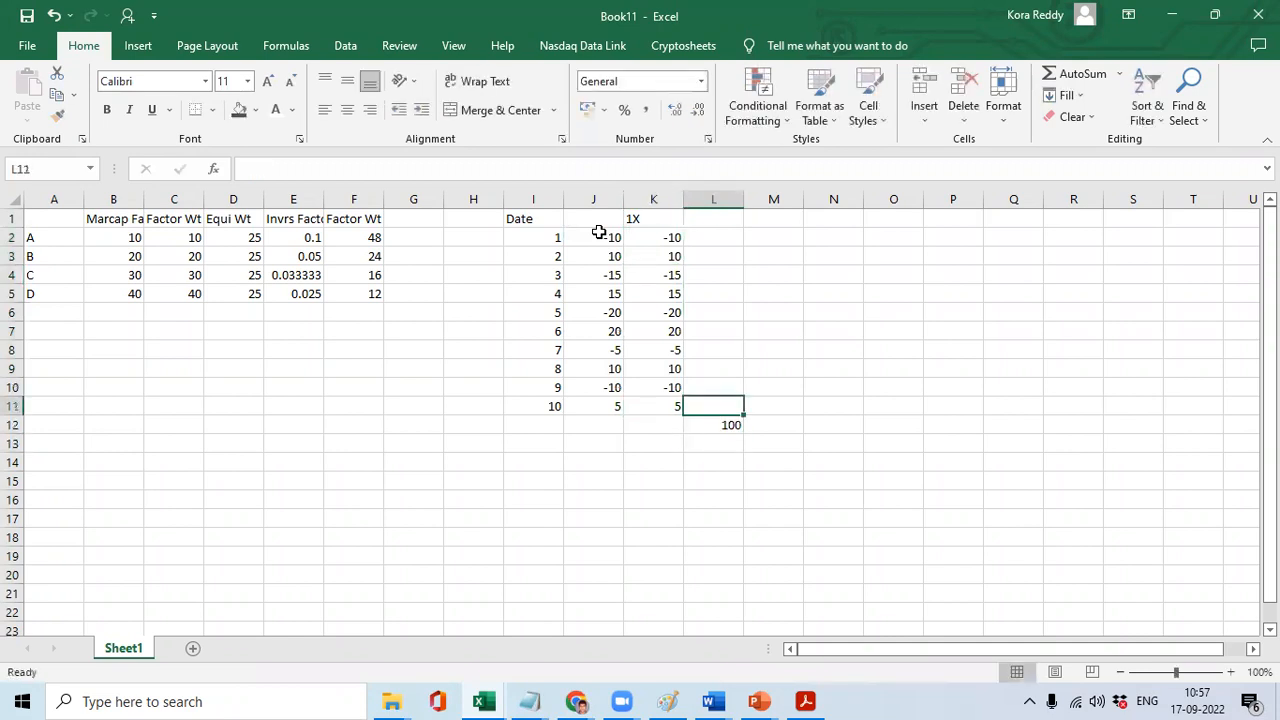
Enter the compounding formula =L12*(100+K11)/100 in L11.
{"action": "type", "text": "="}
{"action": "left_click", "coordinate": [727, 424]}
{"action": "type", "text": "(*"}
{"action": "key", "text": "BackSpace"}
{"action": "key", "text": "BackSpace"}
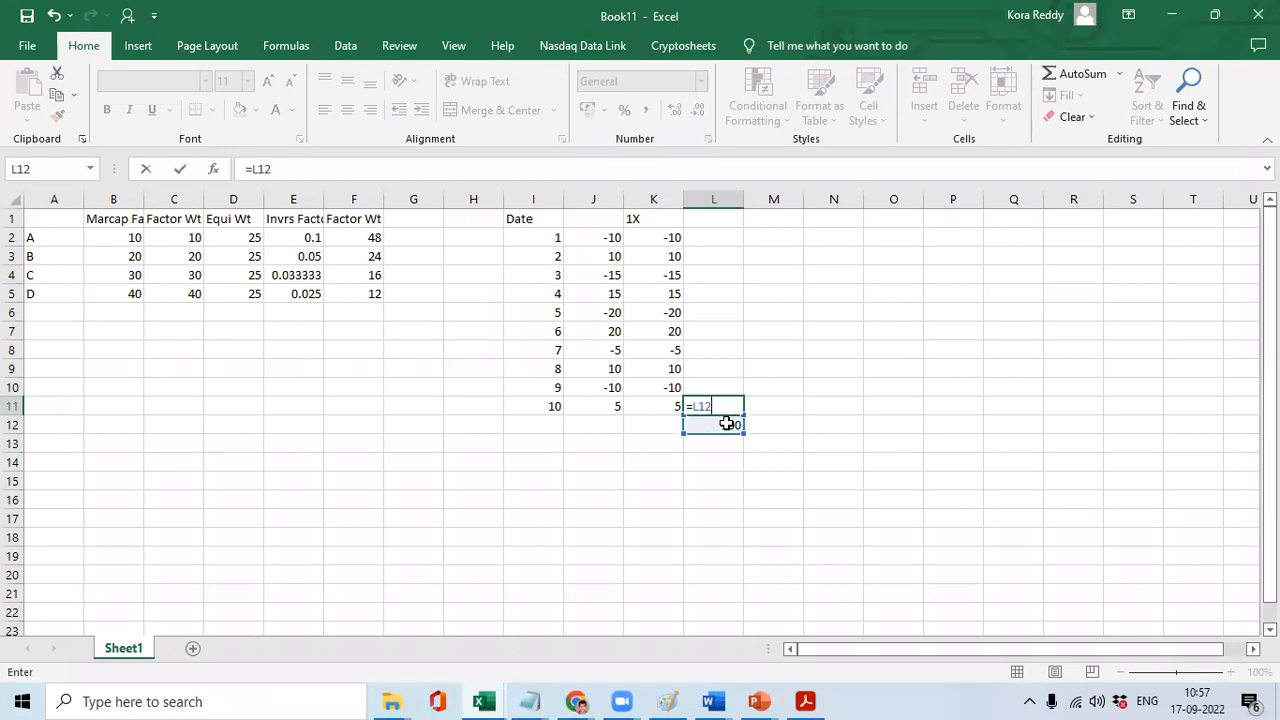
{"action": "type", "text": "*(100+"}
{"action": "left_click", "coordinate": [661, 400]}
{"action": "type", "text": ")/100"}
{"action": "key", "text": "Return"}
{"action": "key", "text": "Up"}
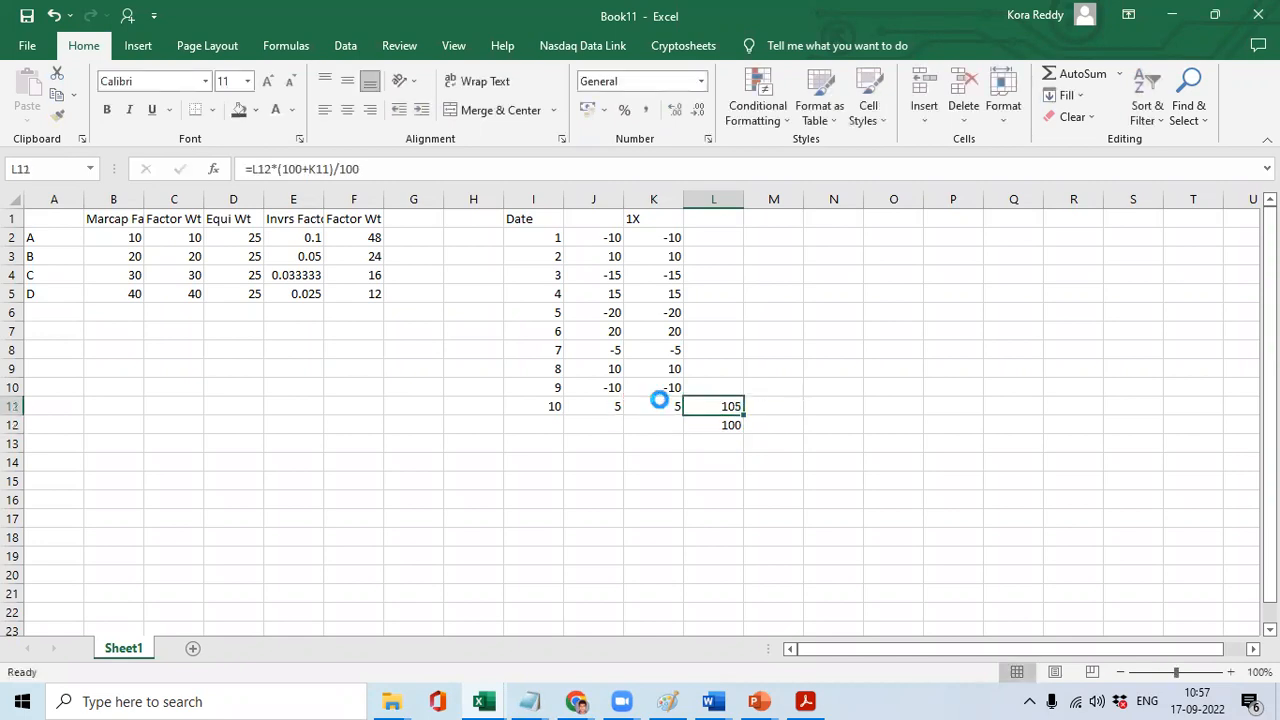
Copy the compounding formula from L11 up through L2.
{"action": "key", "text": "ctrl+c"}
{"action": "key", "text": "ctrl+shift+Up"}
{"action": "key", "text": "shift+Down"}
{"action": "key", "text": "ctrl+v"}
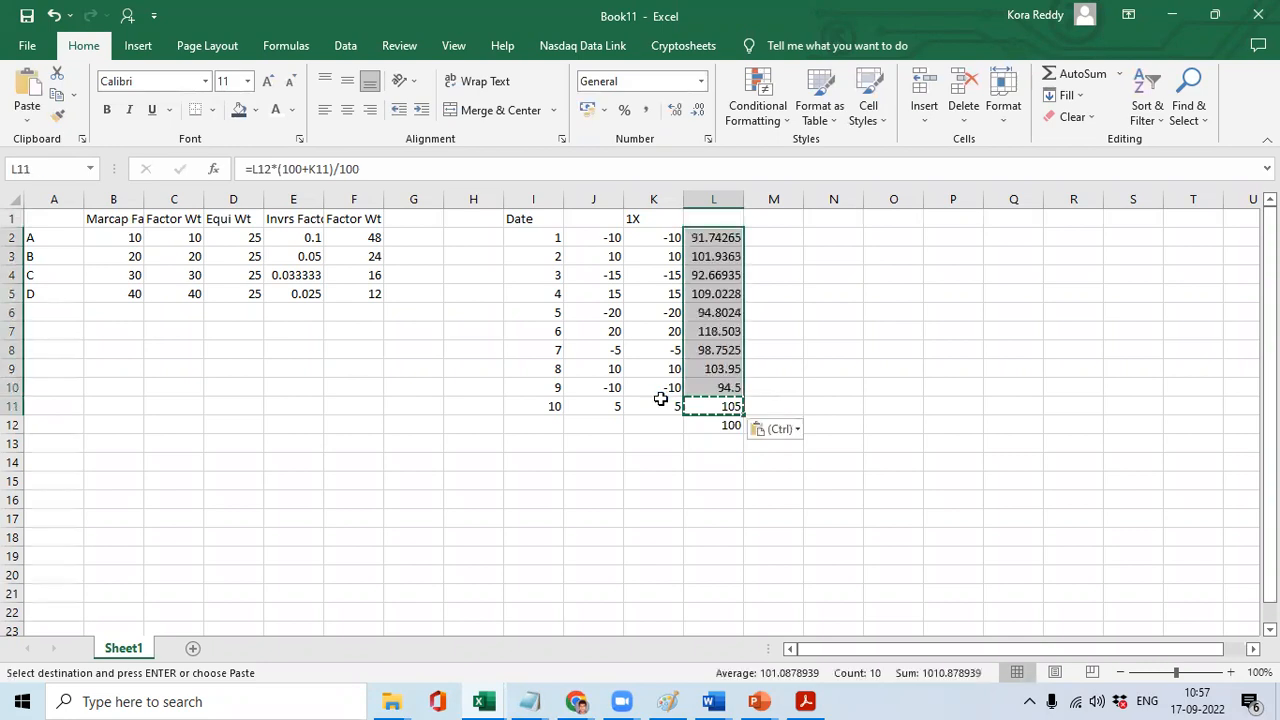
{"action": "key", "text": "Escape"}
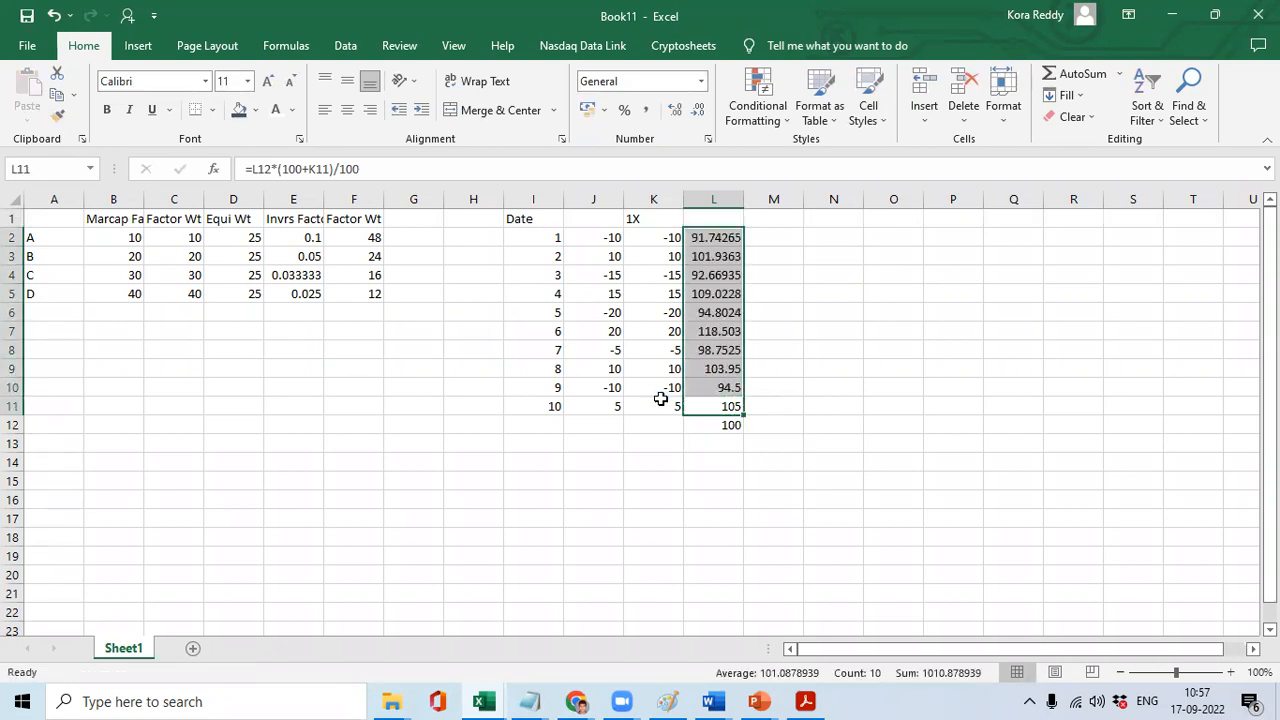
{"action": "left_click", "coordinate": [661, 399]}
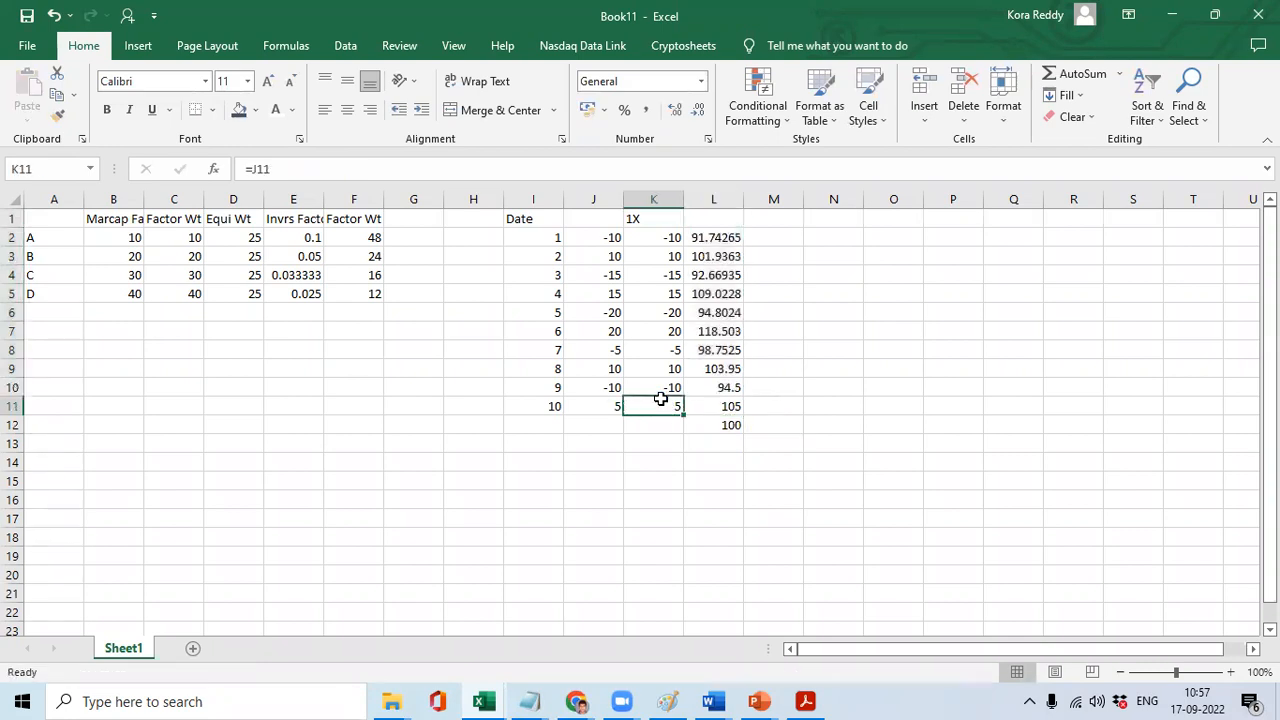
Format column L as Number with 2 decimal places.
{"action": "left_click", "coordinate": [725, 200]}
{"action": "right_click", "coordinate": [725, 200]}
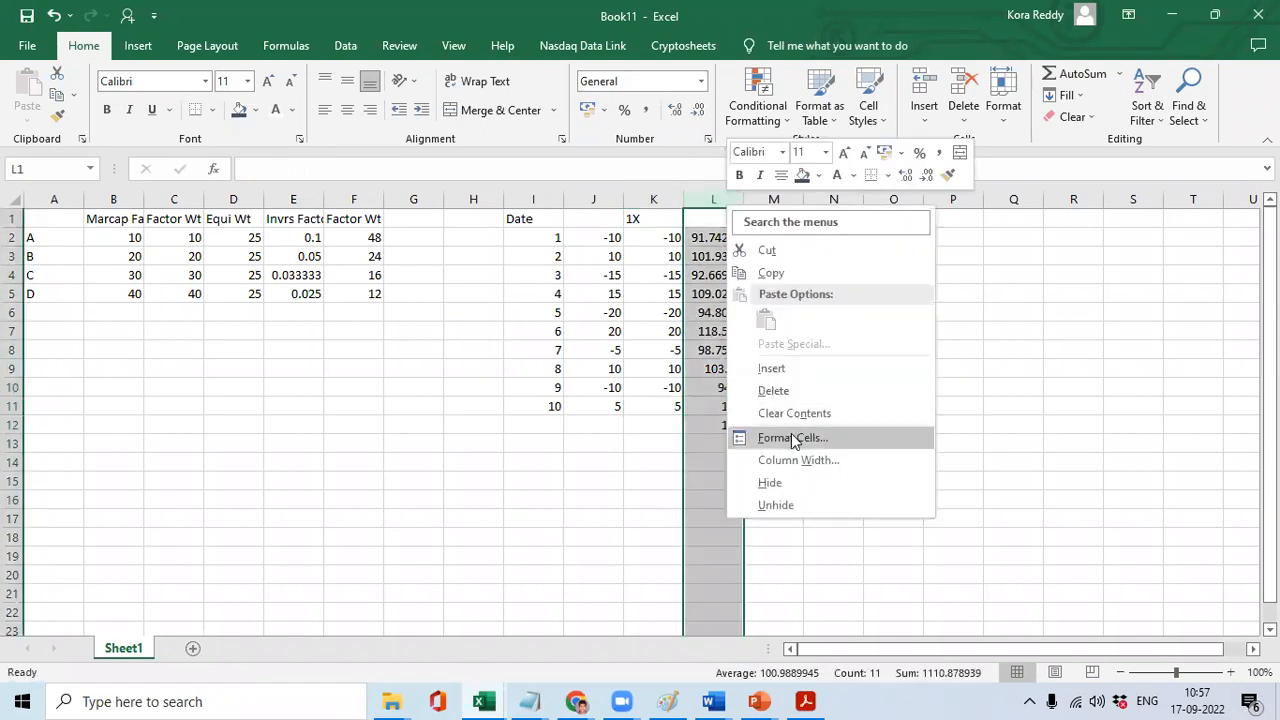
{"action": "left_click", "coordinate": [792, 438]}
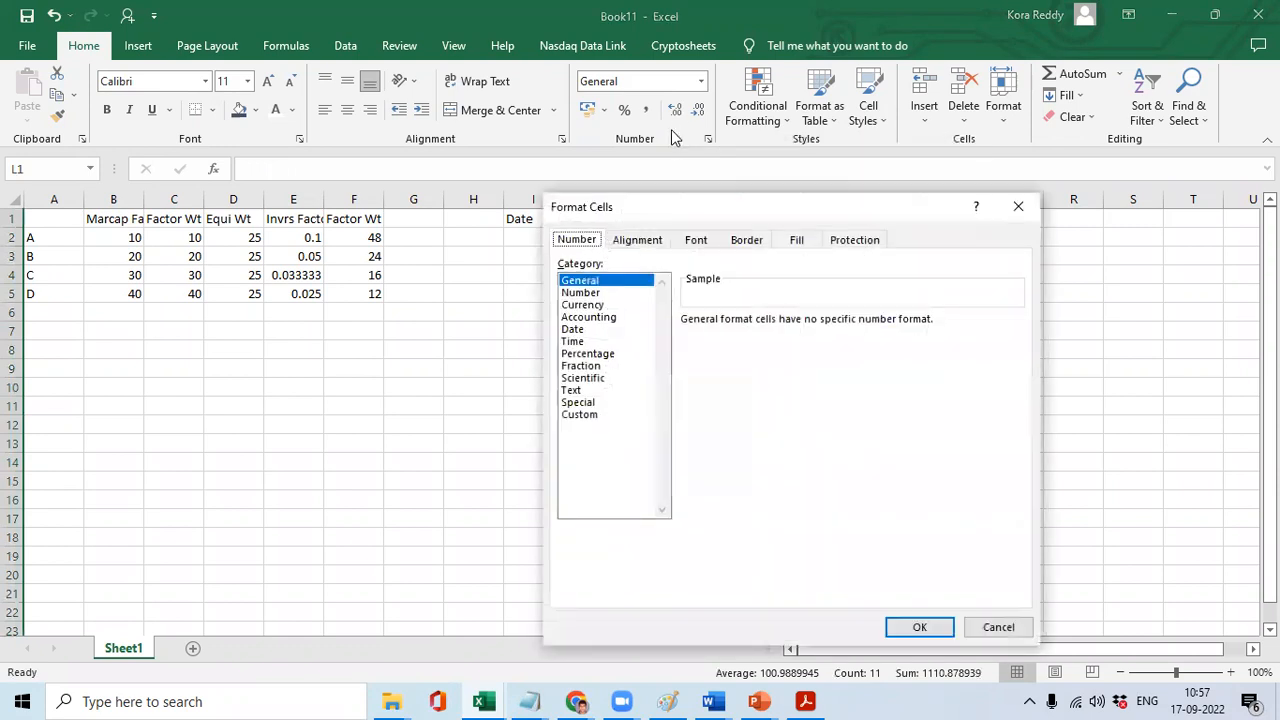
{"action": "left_click", "coordinate": [596, 293]}
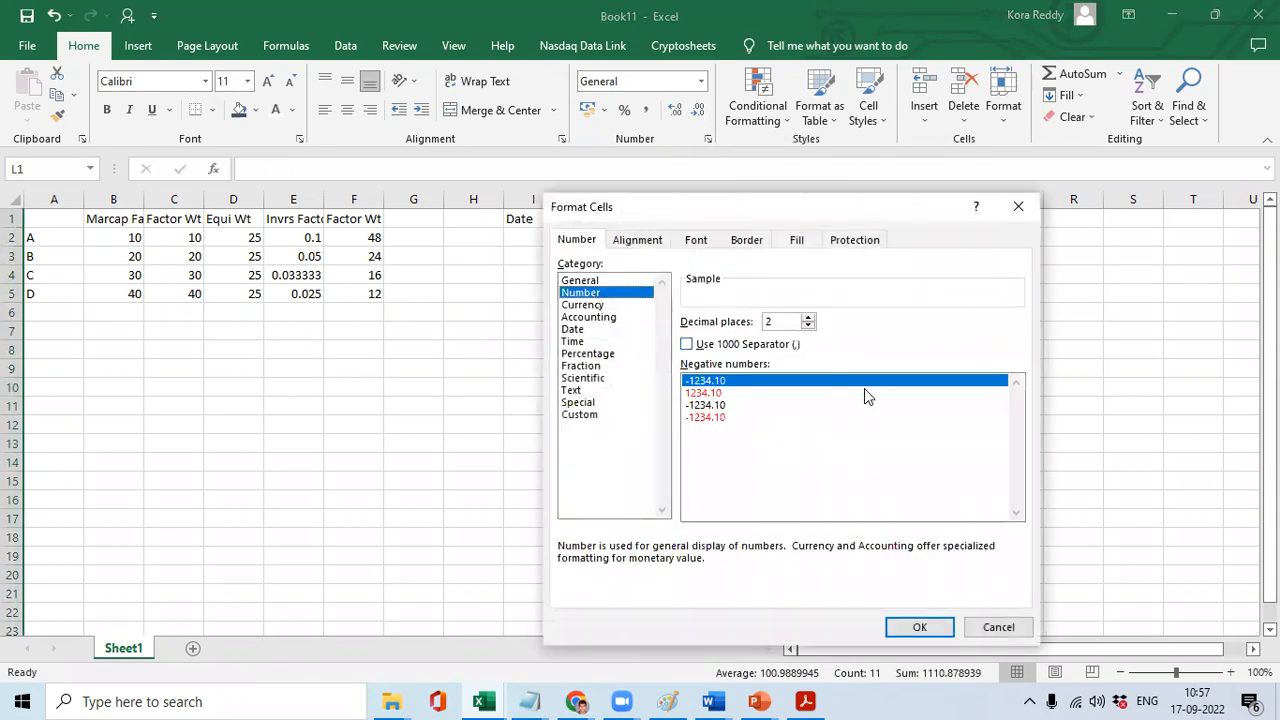
{"action": "left_click", "coordinate": [914, 627]}
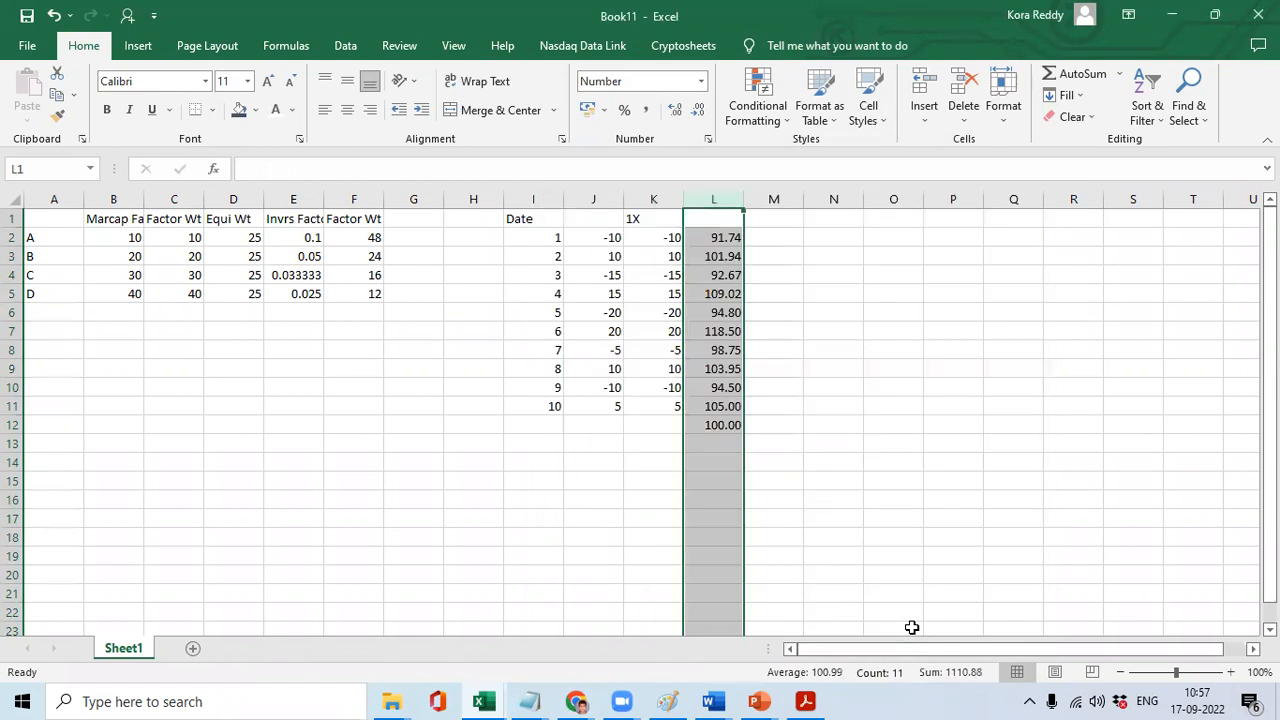
{"action": "key", "text": "Left"}
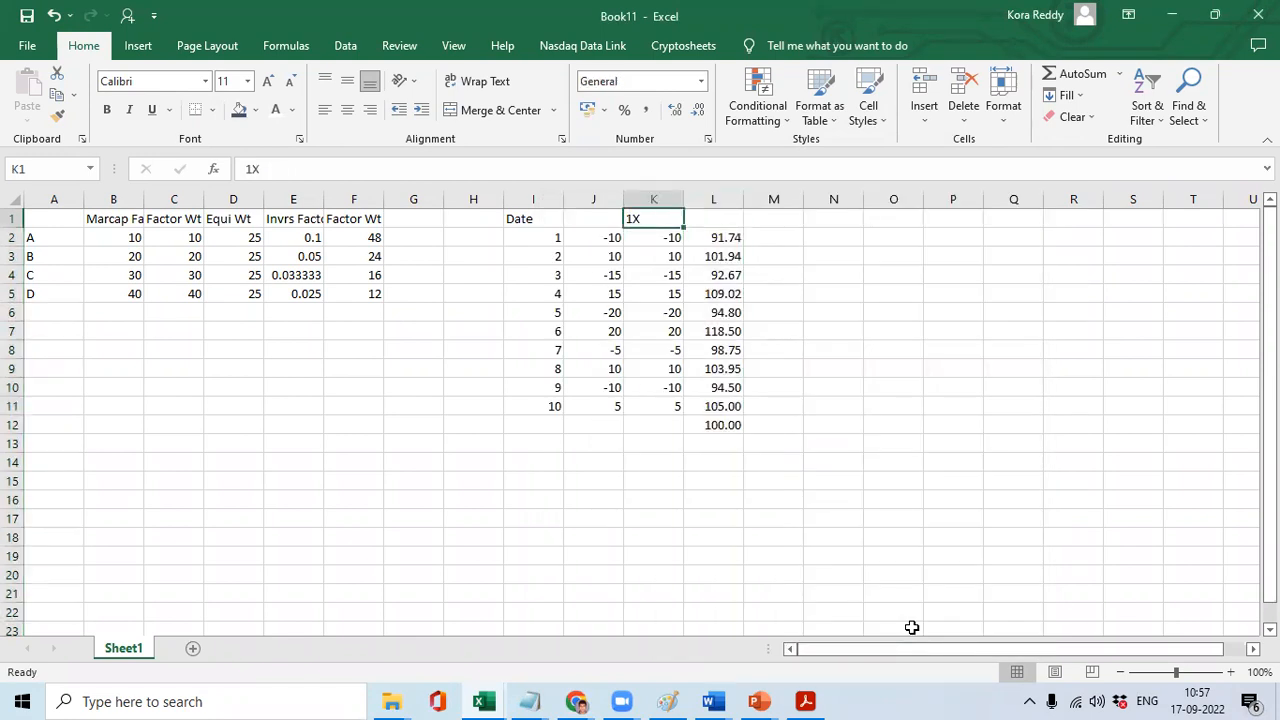
{"action": "key", "text": "ctrl+shift+Down"}
{"action": "key", "text": "ctrl+c"}
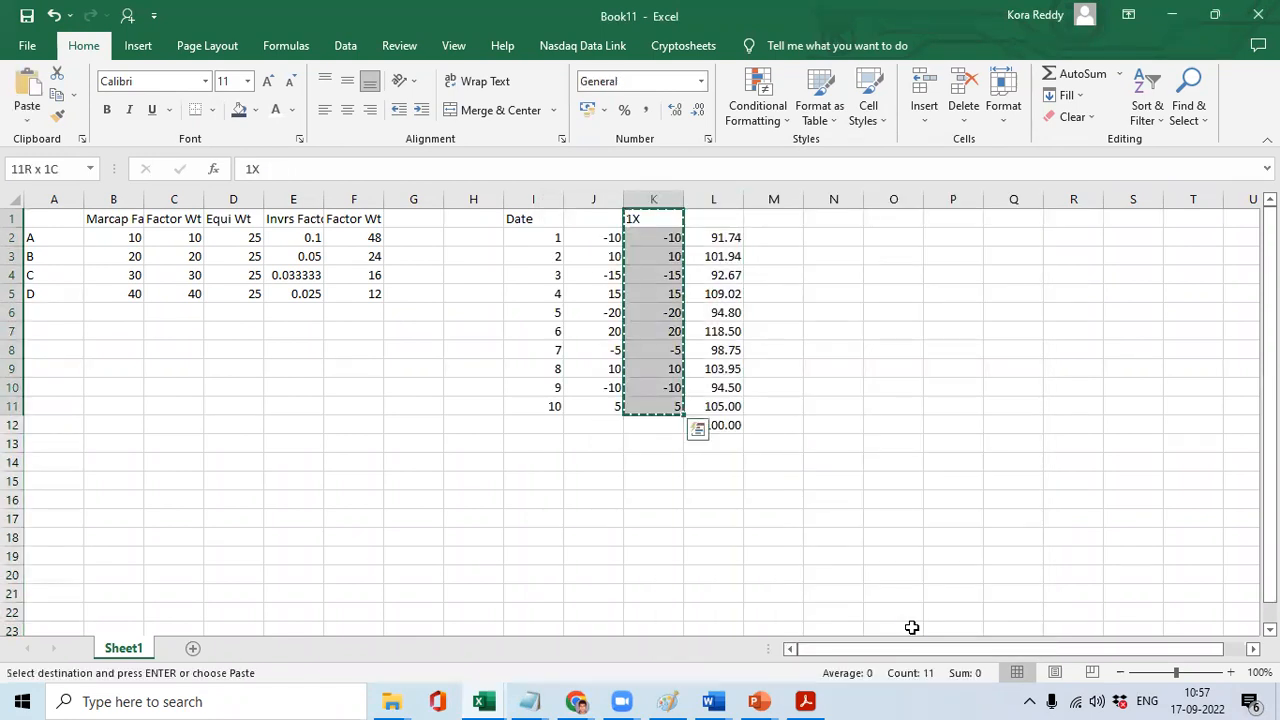
{"action": "key", "text": "Escape"}
Enter the header 2X in M1 and the doubled-return formula =2*K2 in M2.
{"action": "key", "text": "Up"}
{"action": "key", "text": "Right"}
{"action": "key", "text": "Right"}
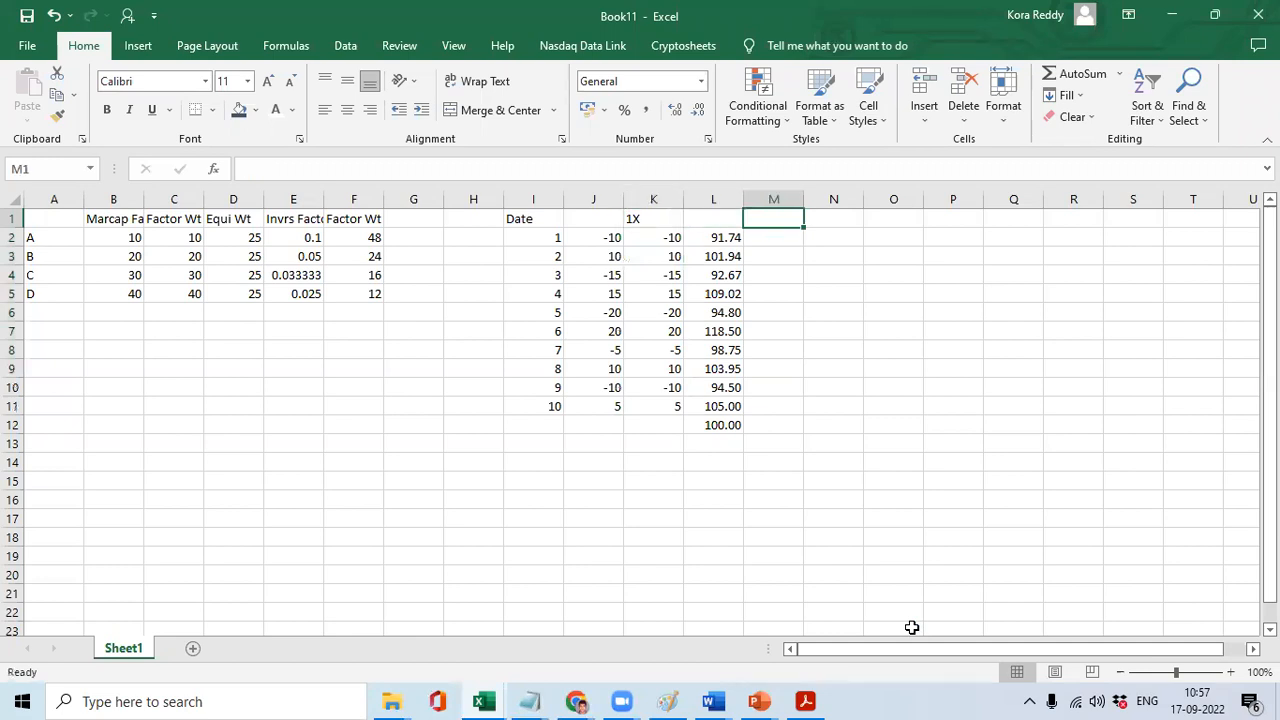
{"action": "type", "text": "2X"}
{"action": "key", "text": "Return"}
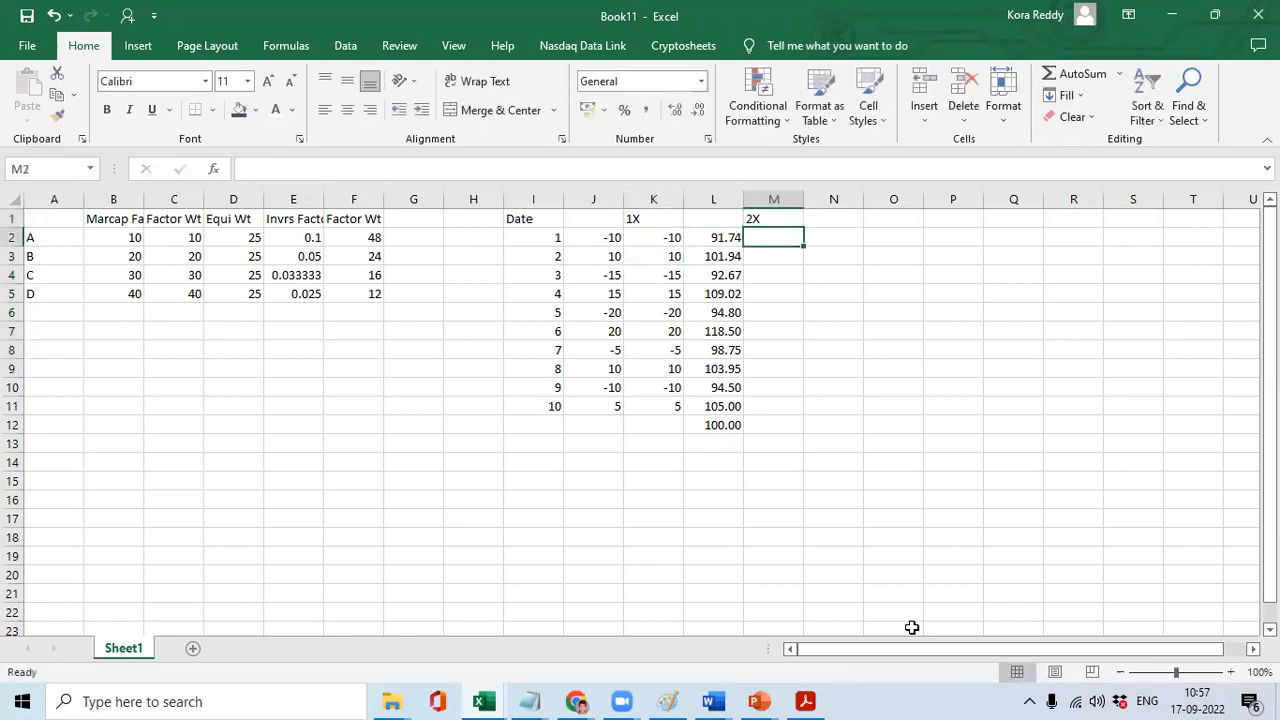
{"action": "type", "text": "=2*"}
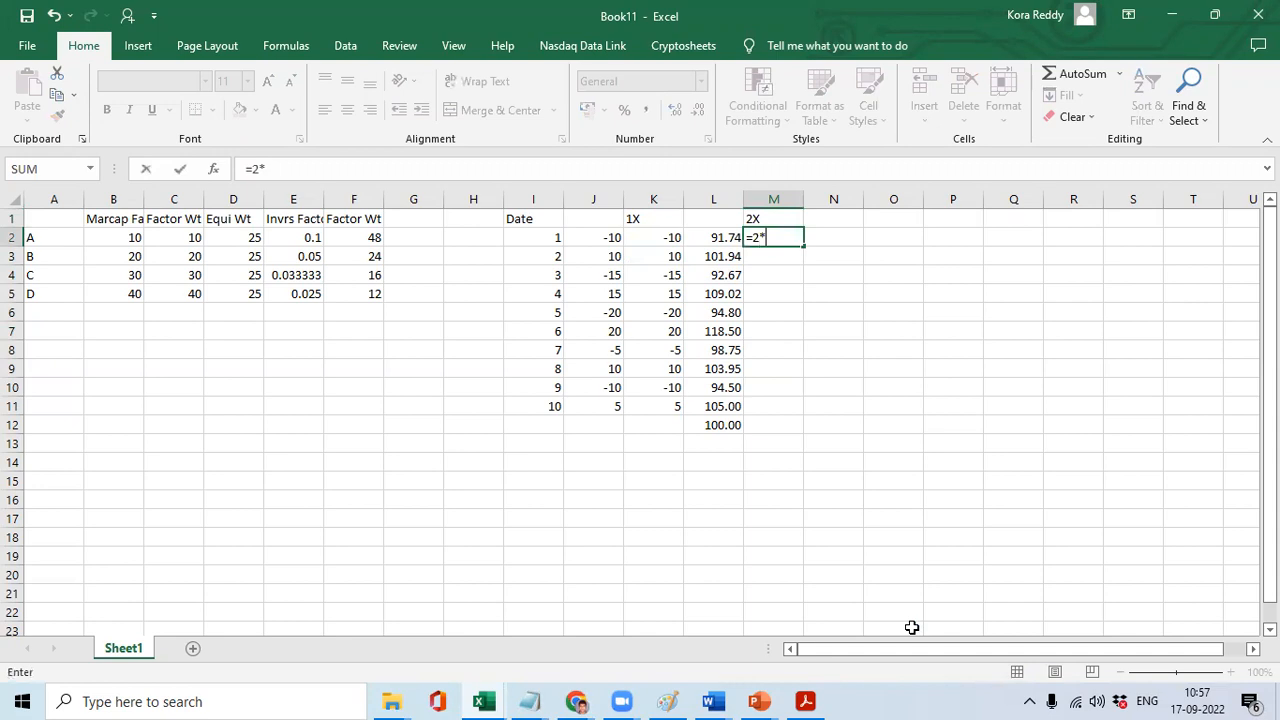
{"action": "left_click", "coordinate": [662, 238]}
{"action": "key", "text": "Return"}
Copy the doubled-return formula from M2 down through M11, the row of the last date.
{"action": "left_click", "coordinate": [661, 239]}
{"action": "key", "text": "ctrl+Down"}
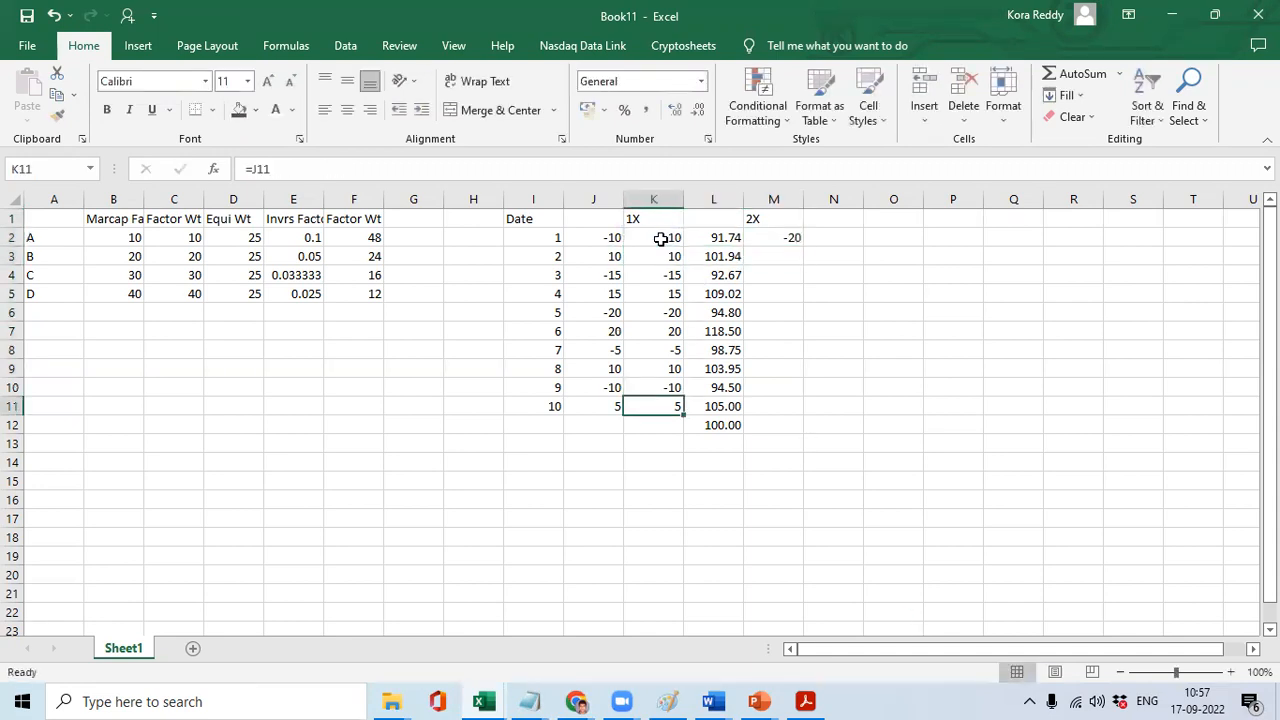
{"action": "key", "text": "Right"}
{"action": "key", "text": "Right"}
{"action": "type", "text": "e"}
{"action": "key", "text": "ctrl+Up"}
{"action": "key", "text": "ctrl+c"}
{"action": "key", "text": "ctrl+shift+Down"}
{"action": "key", "text": "ctrl+v"}
{"action": "key", "text": "Escape"}
Copy the compounding formulas and starting value from L2:L12 into N2:N12 for the 2X returns.
{"action": "key", "text": "Left"}
{"action": "key", "text": "ctrl+shift+Down"}
{"action": "key", "text": "ctrl+c"}
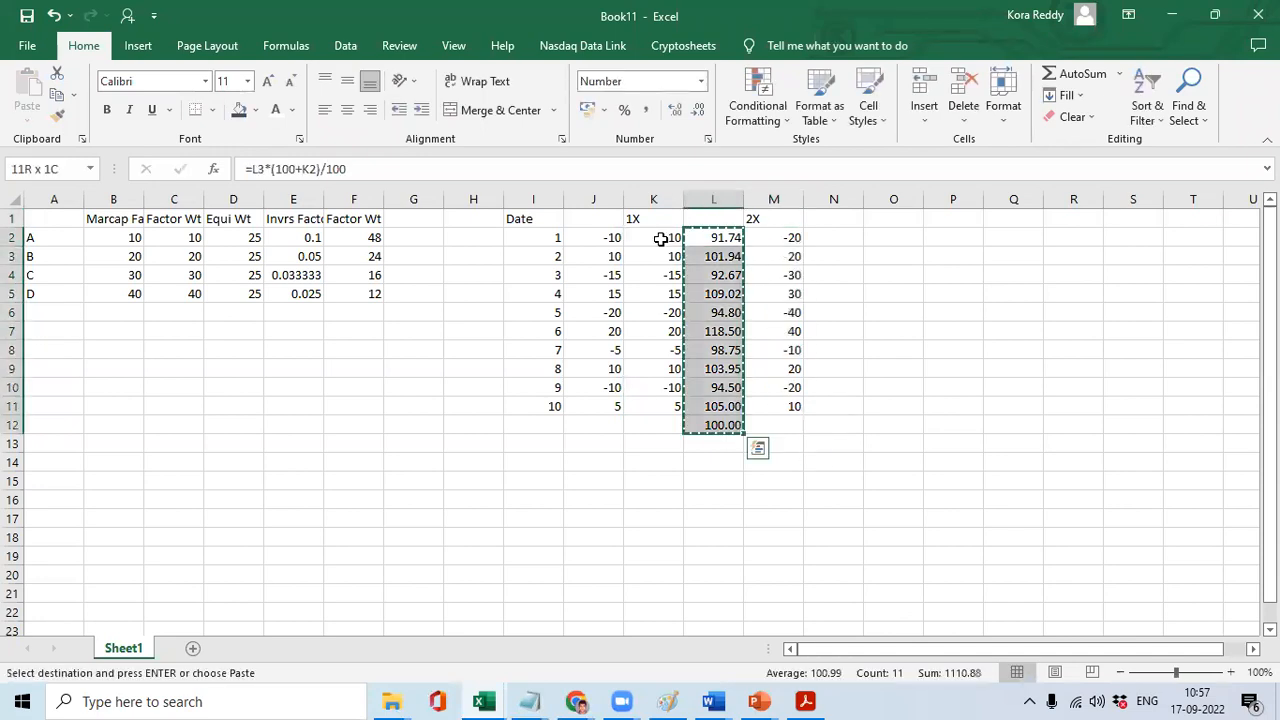
{"action": "key", "text": "Right"}
{"action": "key", "text": "Right"}
{"action": "key", "text": "ctrl+v"}
{"action": "key", "text": "Escape"}
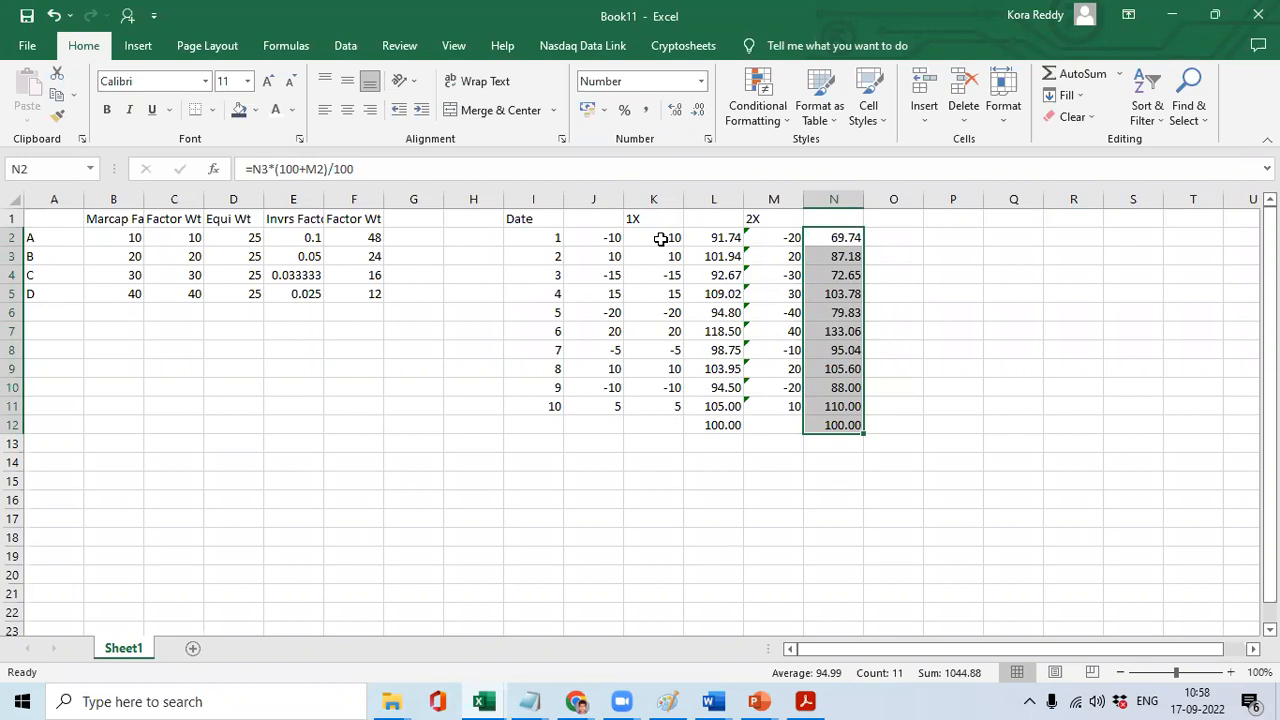
Compare the compounded 1X and 2X values in columns L and N, focusing on dates 1, 5 and 6.
{"action": "left_click", "coordinate": [749, 218]}
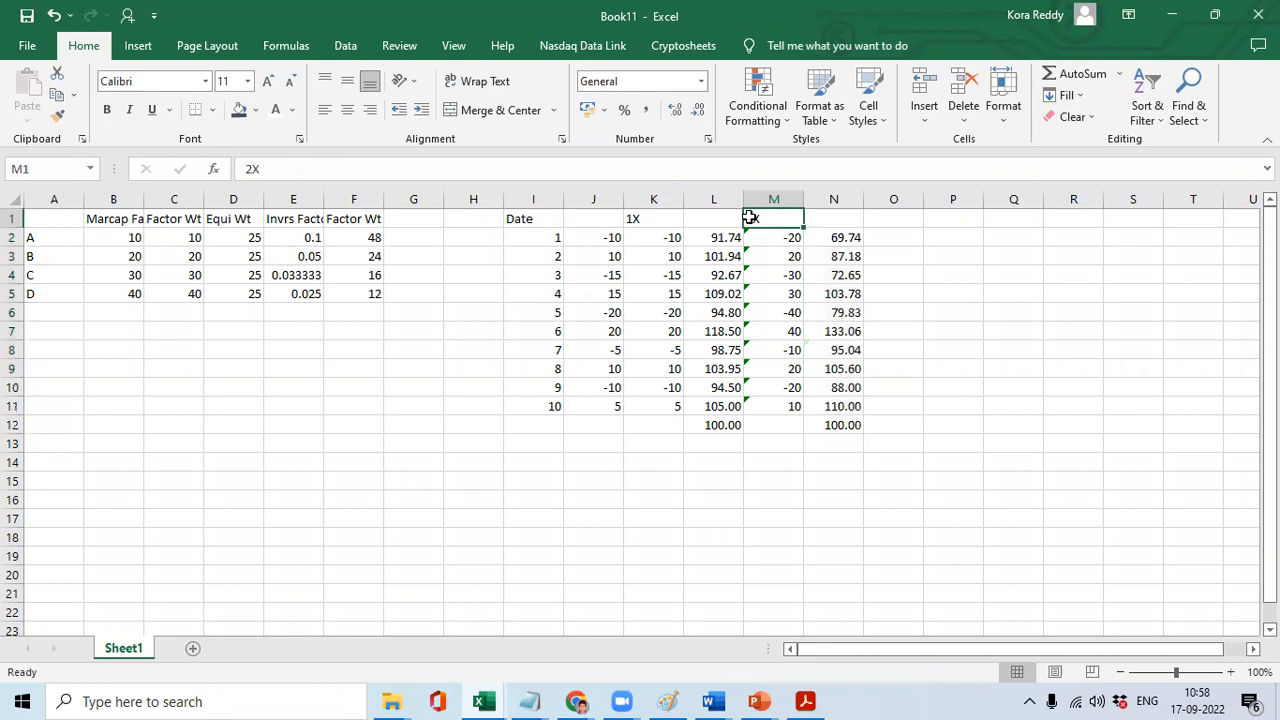
{"action": "left_click", "coordinate": [816, 237]}
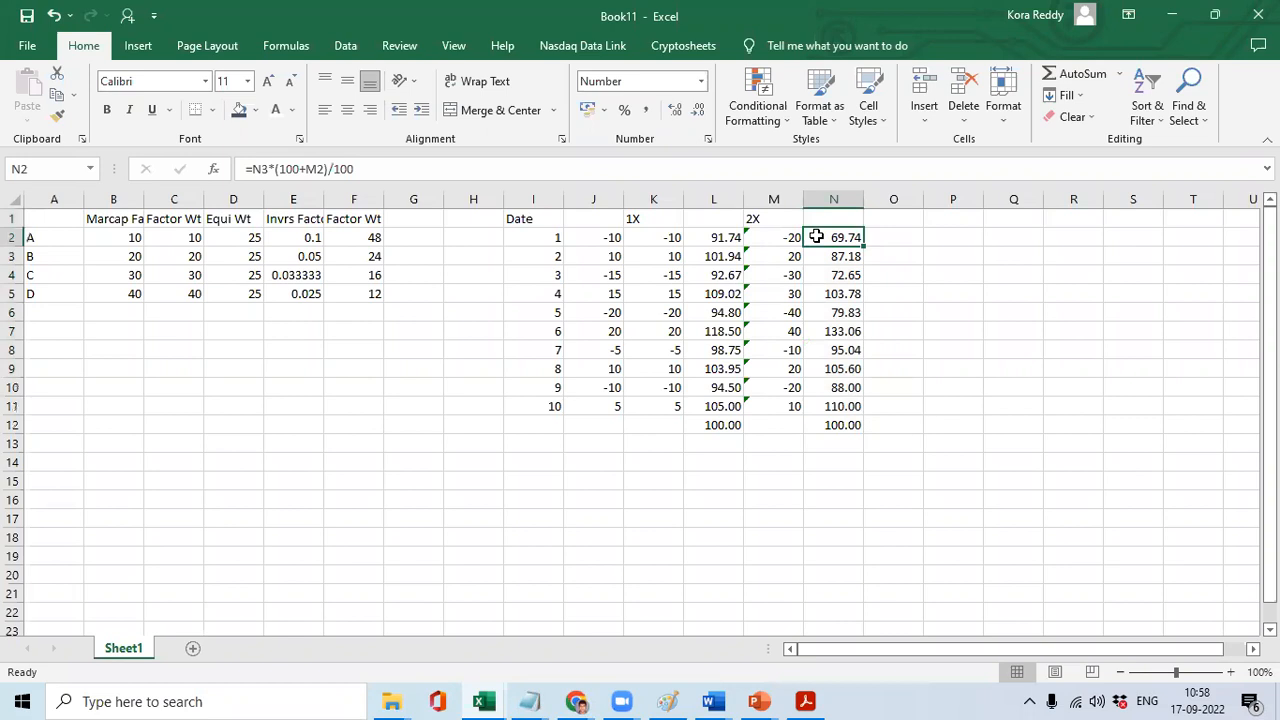
{"action": "left_click", "coordinate": [724, 330]}
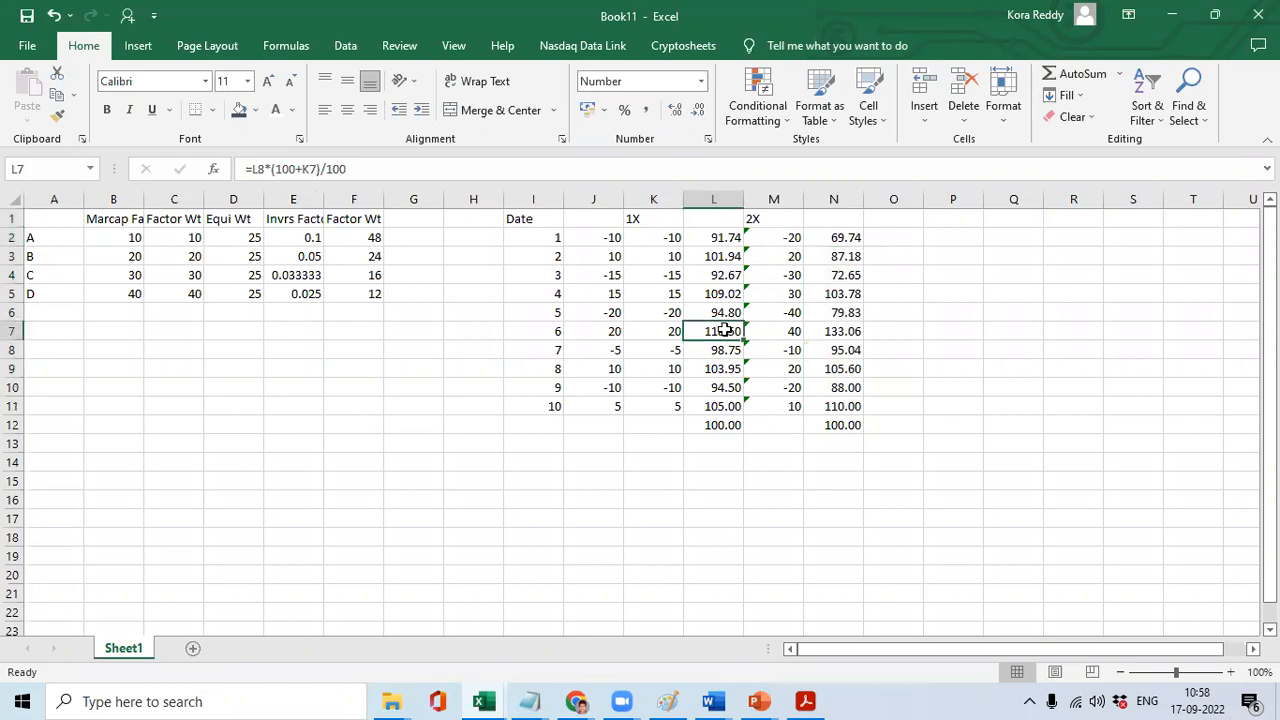
{"action": "key", "text": "shift+Right"}
{"action": "key", "text": "shift+Right"}
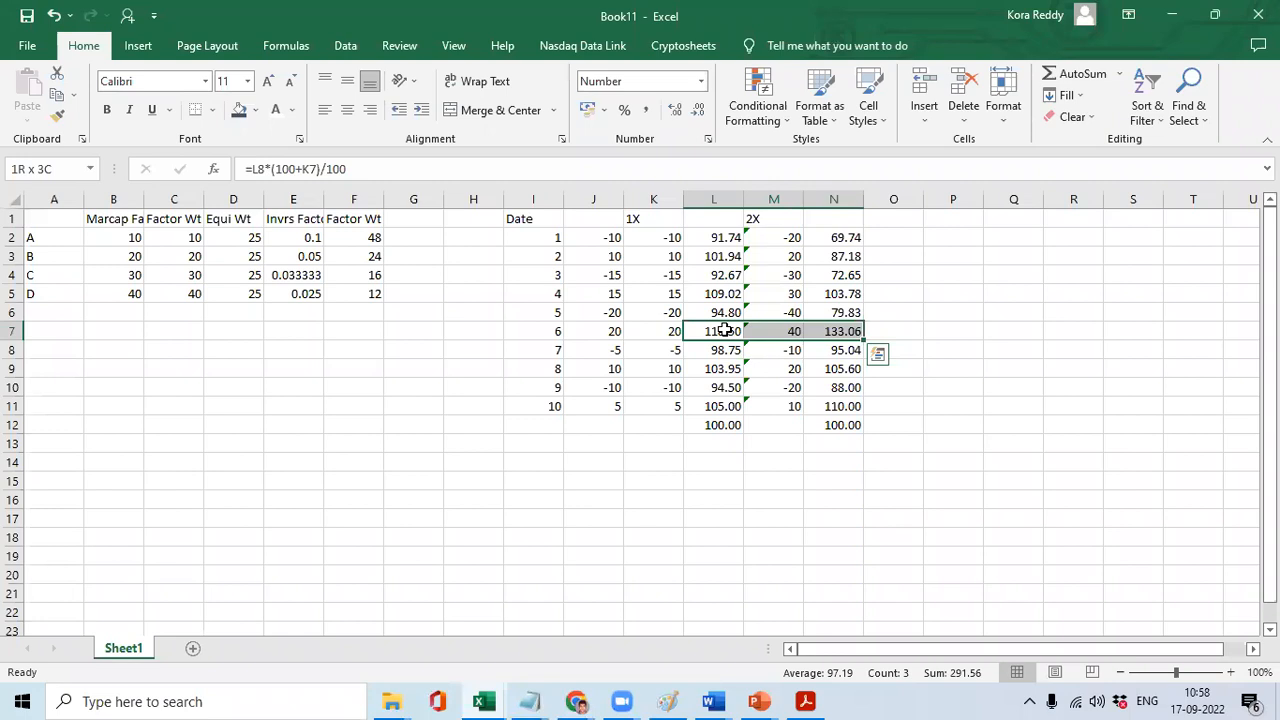
{"action": "key", "text": "Right"}
{"action": "key", "text": "Right"}
{"action": "key", "text": "Up"}
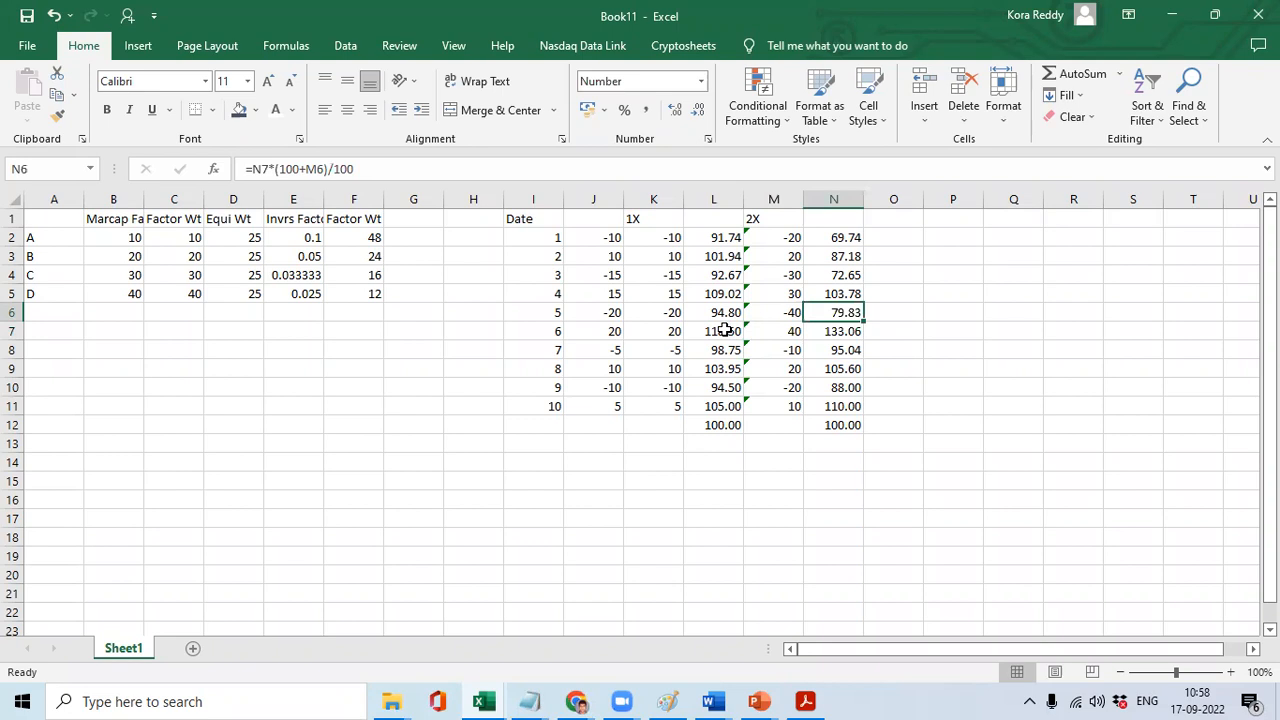
Go back to the weighting table and examine asset A's factors and weights across row 2.
{"action": "key", "text": "Up"}
{"action": "key", "text": "Up"}
{"action": "key", "text": "Up"}
{"action": "key", "text": "Up"}
{"action": "key", "text": "Up"}
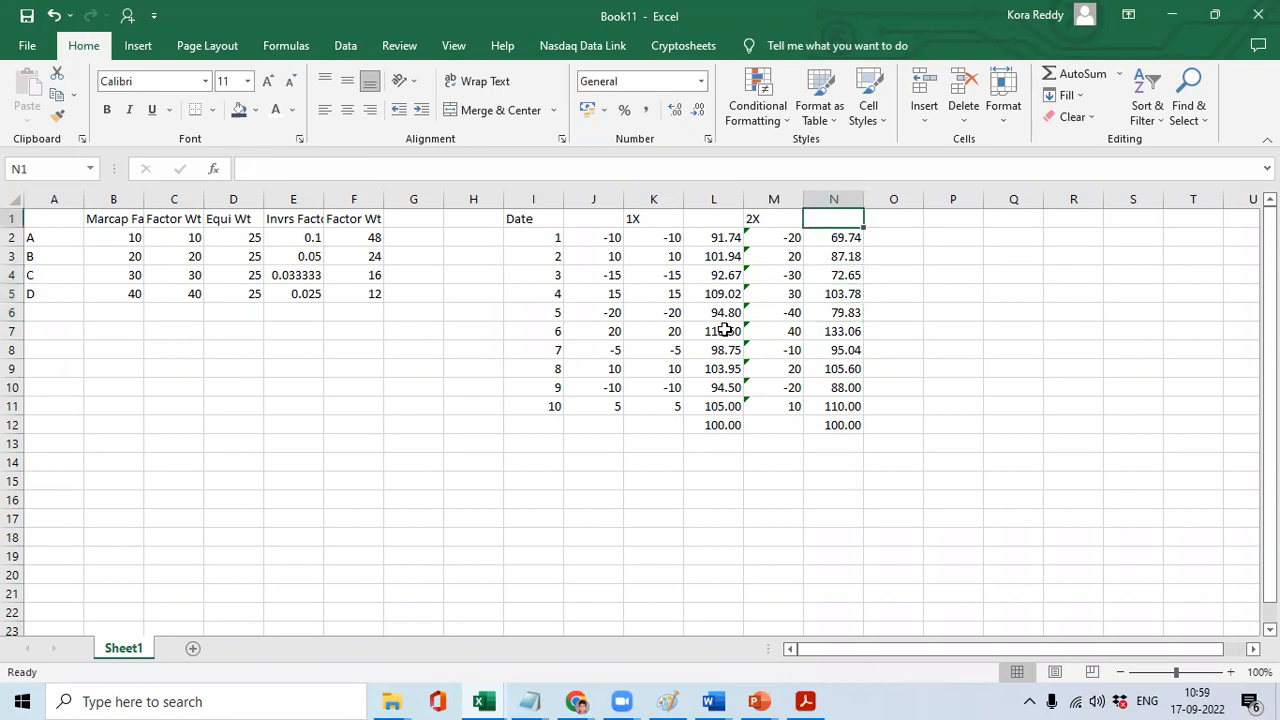
{"action": "key", "text": "Left"}
{"action": "key", "text": "Left"}
{"action": "key", "text": "Left"}
{"action": "key", "text": "Left"}
{"action": "key", "text": "Left"}
{"action": "key", "text": "Left"}
{"action": "key", "text": "Left"}
{"action": "key", "text": "Left"}
{"action": "key", "text": "Left"}
{"action": "key", "text": "Left"}
{"action": "key", "text": "Left"}
{"action": "key", "text": "Left"}
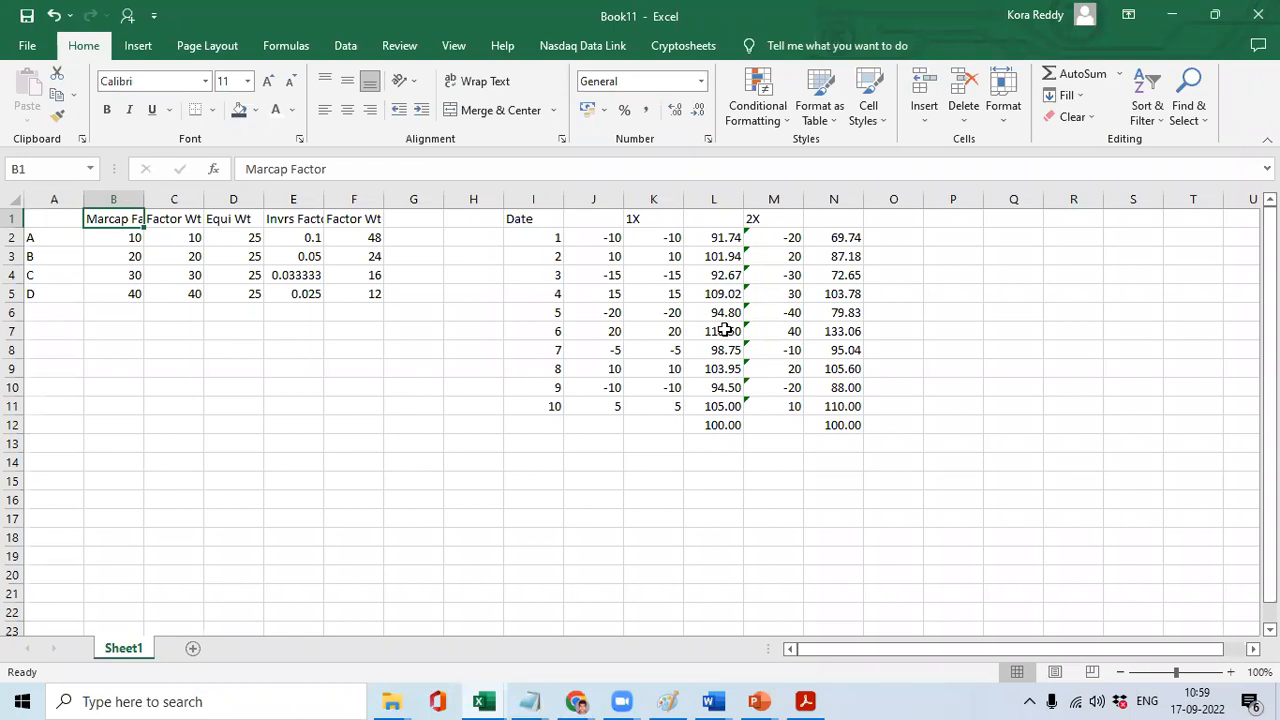
{"action": "key", "text": "Down"}
{"action": "key", "text": "Right"}
{"action": "key", "text": "Right"}
{"action": "key", "text": "Right"}
{"action": "key", "text": "Right"}
{"action": "key", "text": "Left"}
{"action": "key", "text": "Left"}
{"action": "key", "text": "Left"}
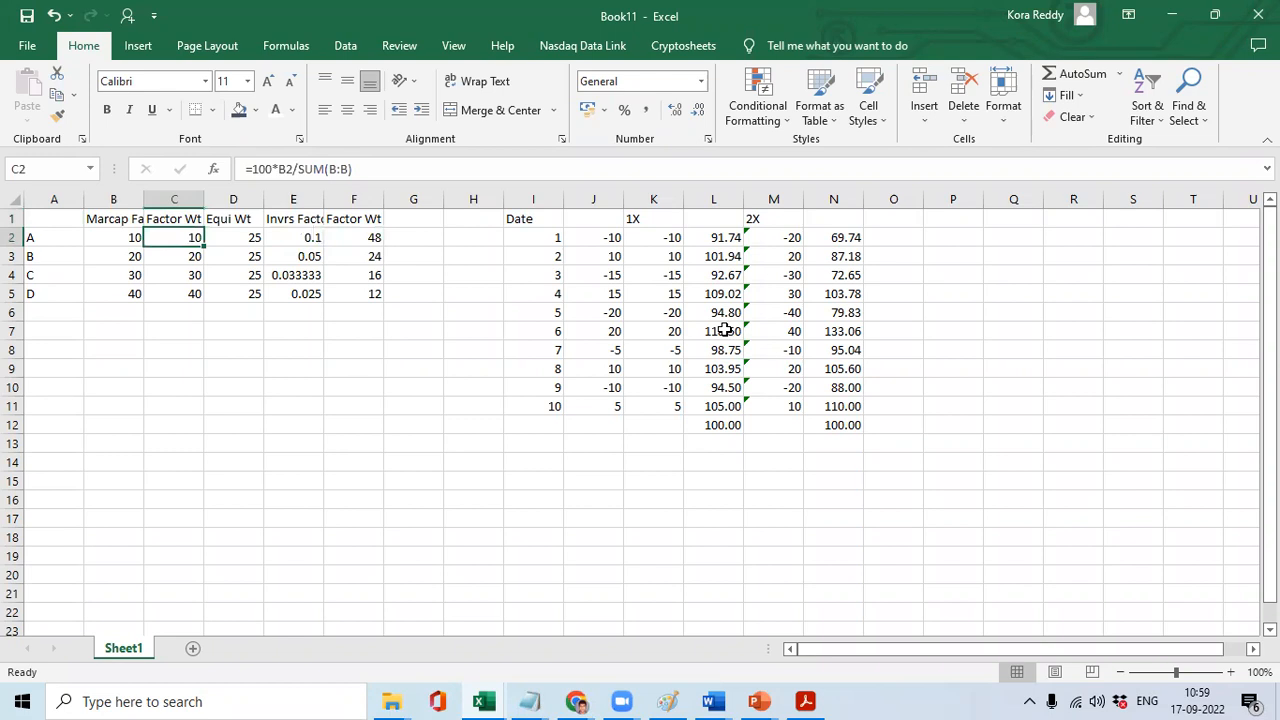
Examine the market-cap factor weights in C2:C5 and the inverse factor weights in F2:F5.
{"action": "key", "text": "shift+Down"}
{"action": "key", "text": "shift+Down"}
{"action": "key", "text": "shift+Down"}
{"action": "key", "text": "Right"}
{"action": "key", "text": "Right"}
{"action": "key", "text": "Right"}
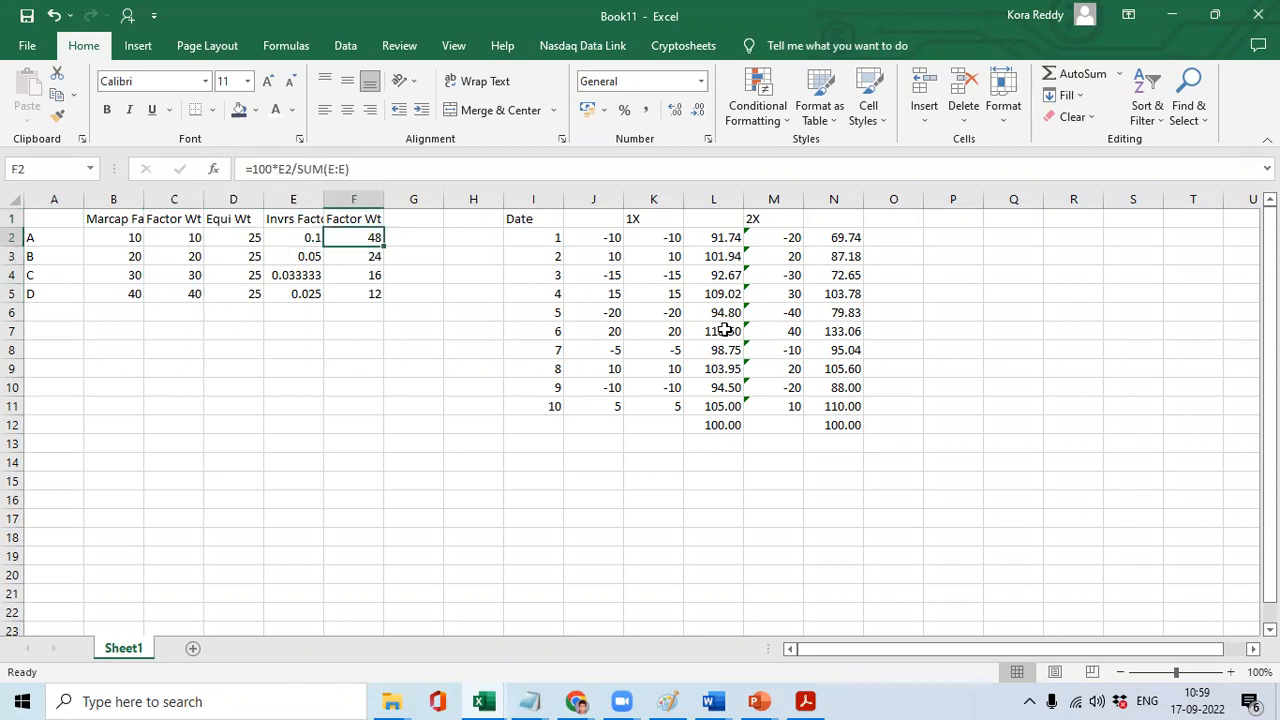
{"action": "key", "text": "shift+Down"}
{"action": "key", "text": "shift+Down"}
{"action": "key", "text": "shift+Down"}
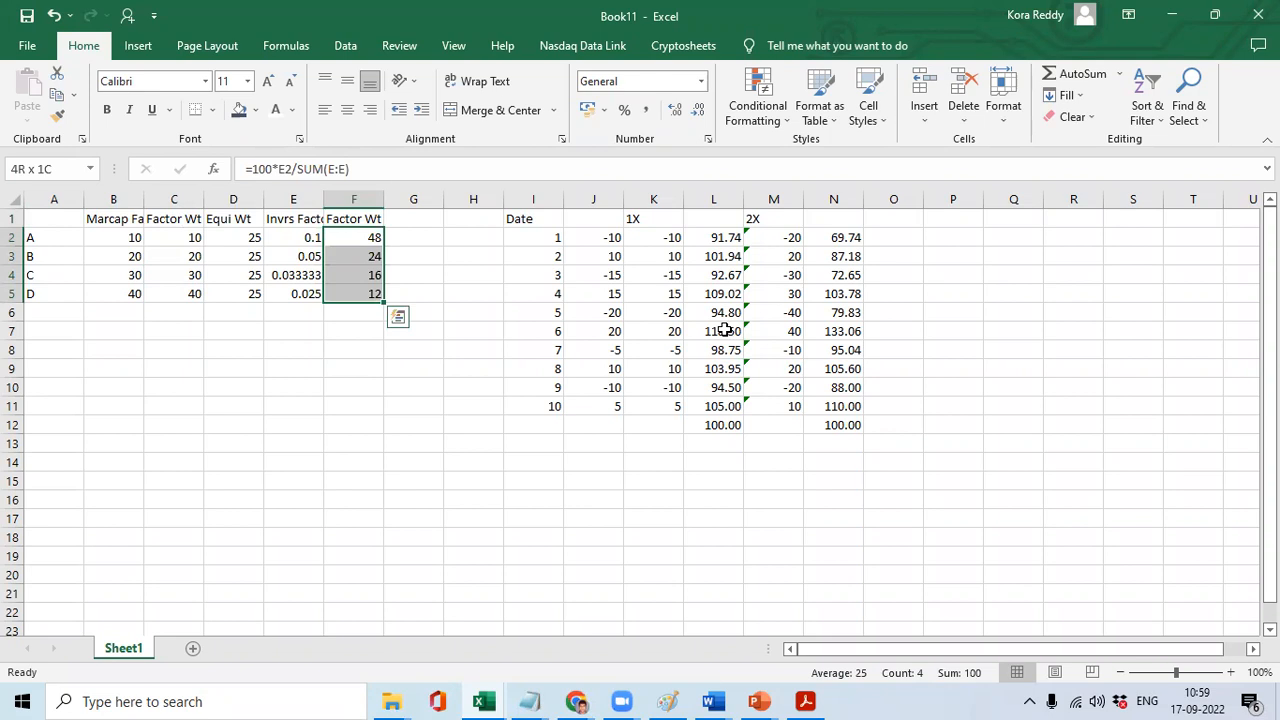
Switch to the Portfolio-Optimization-Whitepaper in Chrome and examine the decision flowchart of portfolio methods after page 10.
{"action": "key", "text": "alt+Tab"}
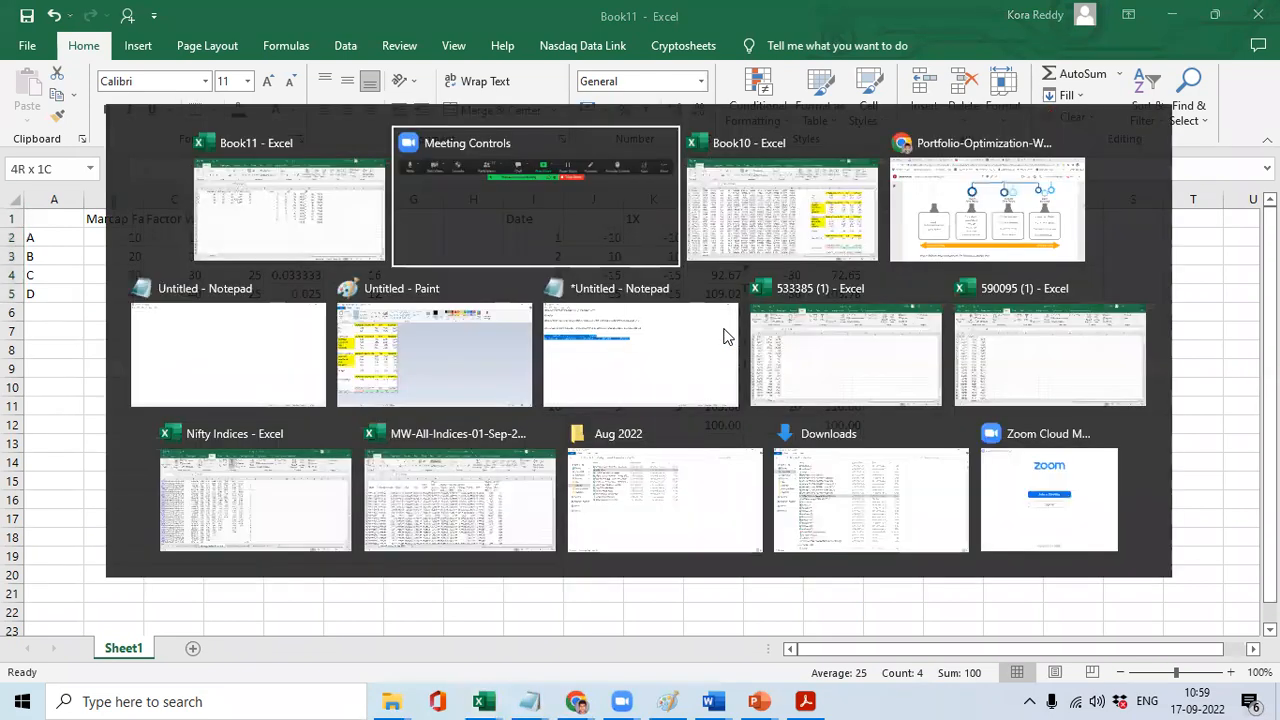
{"action": "key", "text": "alt+Tab"}
{"action": "key", "text": "alt+Tab"}
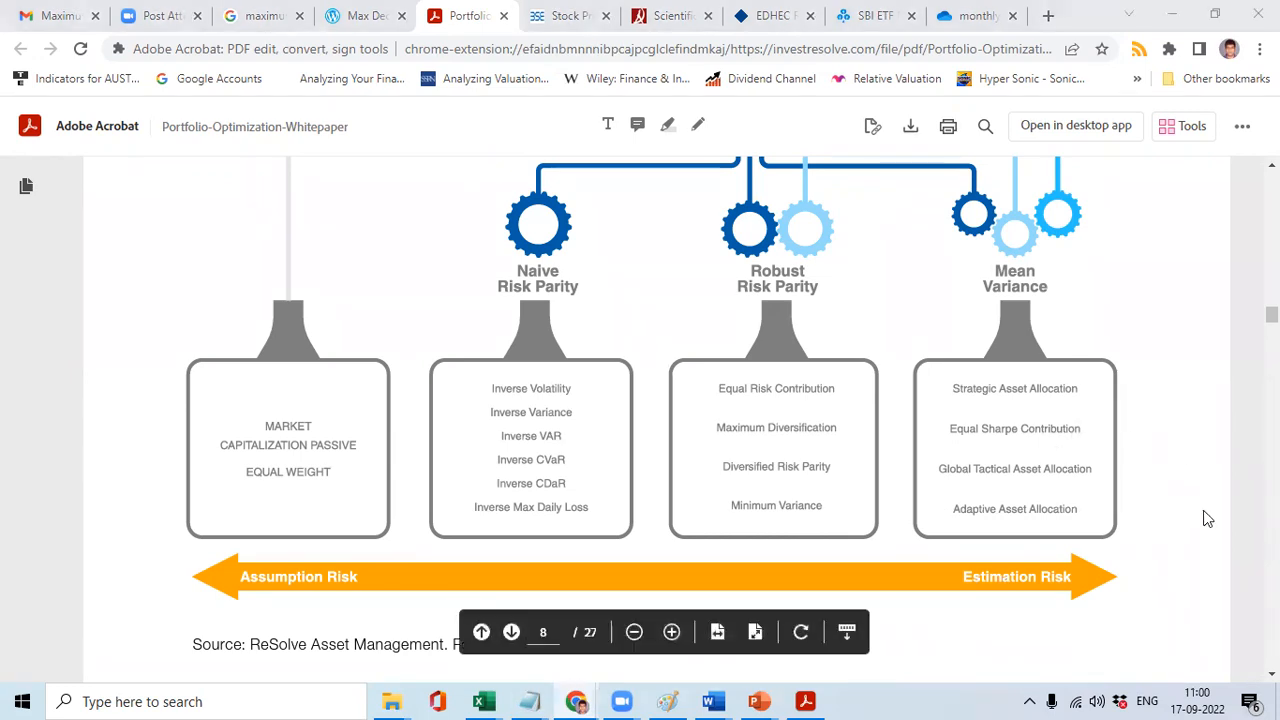
{"action": "scroll", "coordinate": [657, 420], "scroll_direction": "down", "scroll_amount": 20}
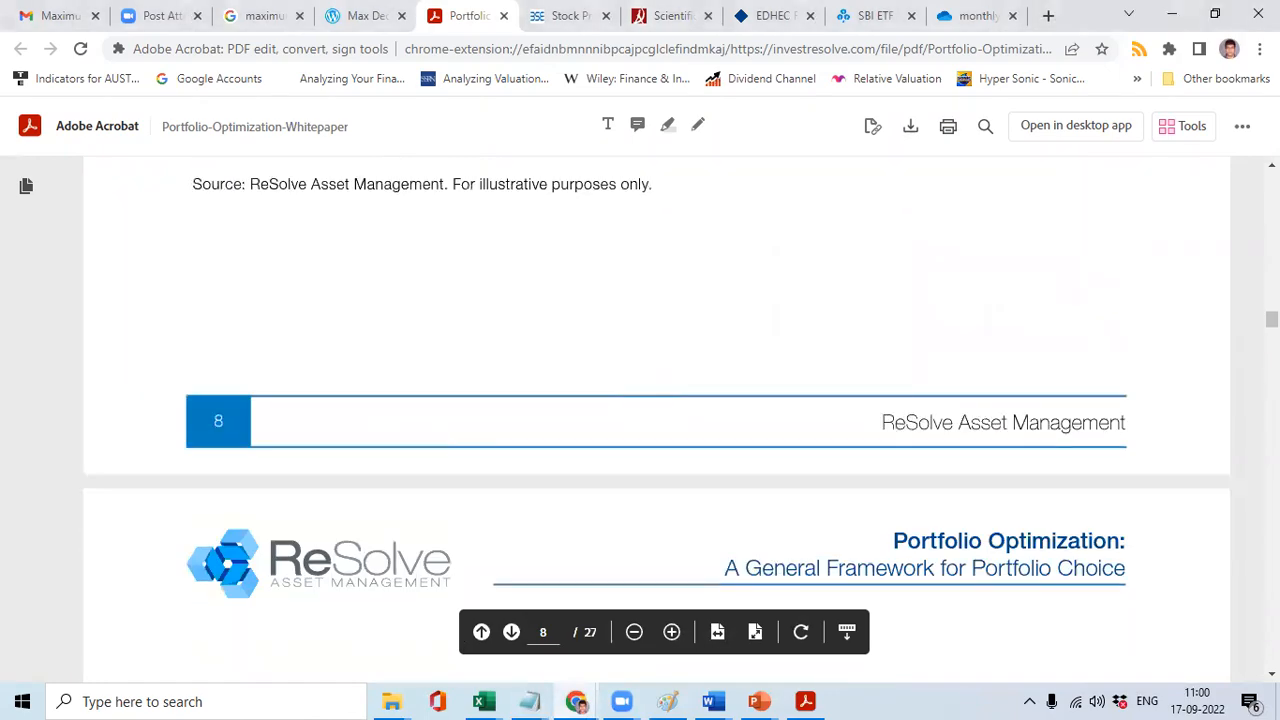
{"action": "scroll", "coordinate": [657, 420], "scroll_direction": "down", "scroll_amount": 20}
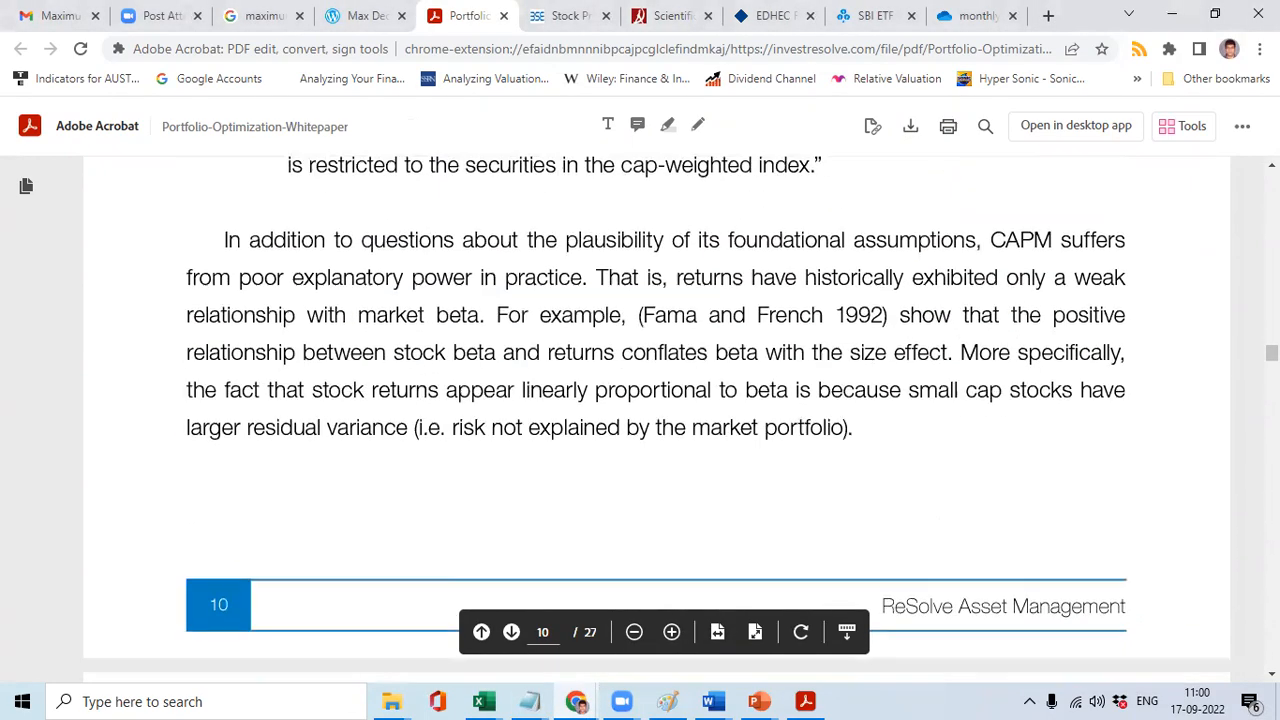
{"action": "scroll", "coordinate": [657, 420], "scroll_direction": "down", "scroll_amount": 20}
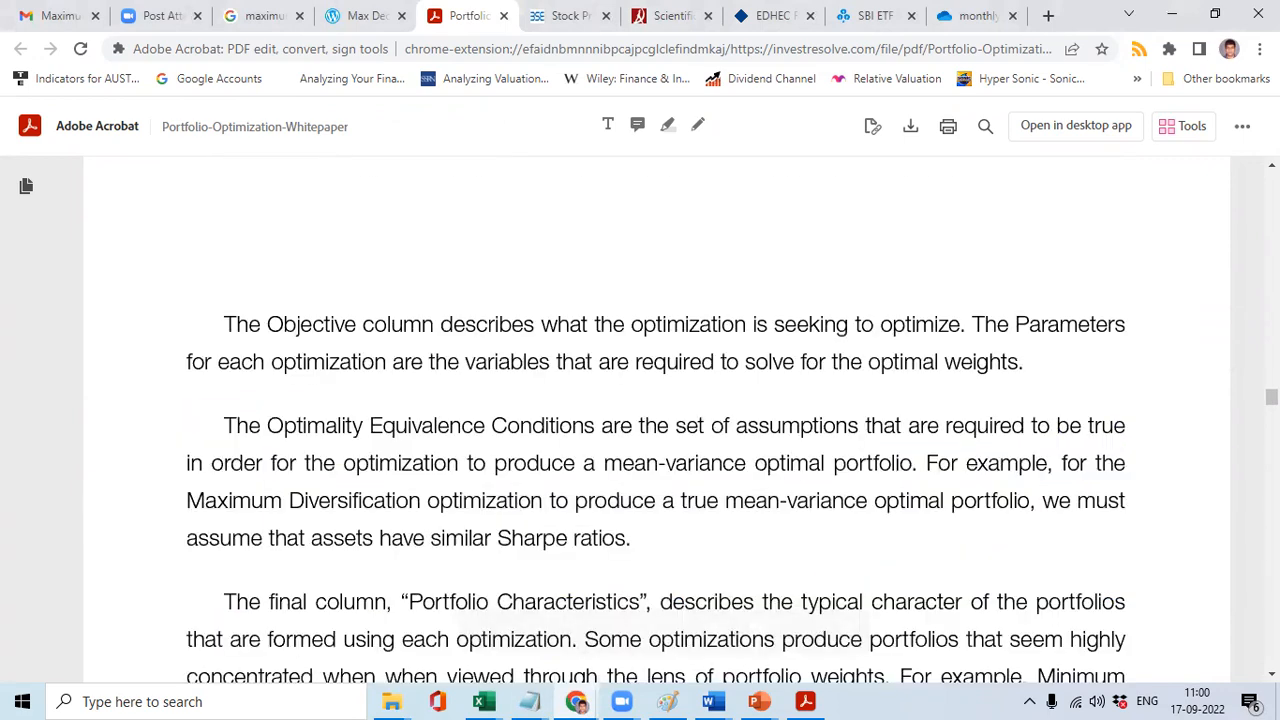
{"action": "scroll", "coordinate": [657, 420], "scroll_direction": "down", "scroll_amount": 5}
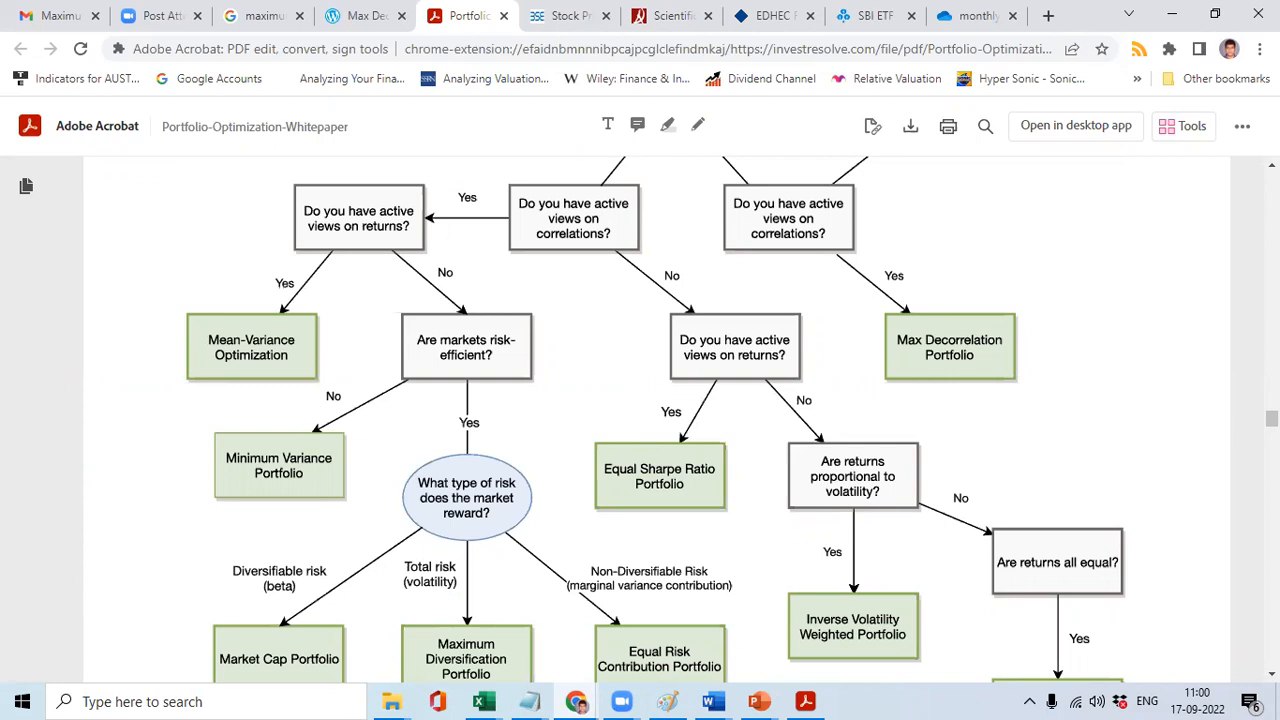
Switch to the Book10 workbook in Excel and examine the MoMo30 price data at its first date.
{"action": "key", "text": "alt+Tab"}
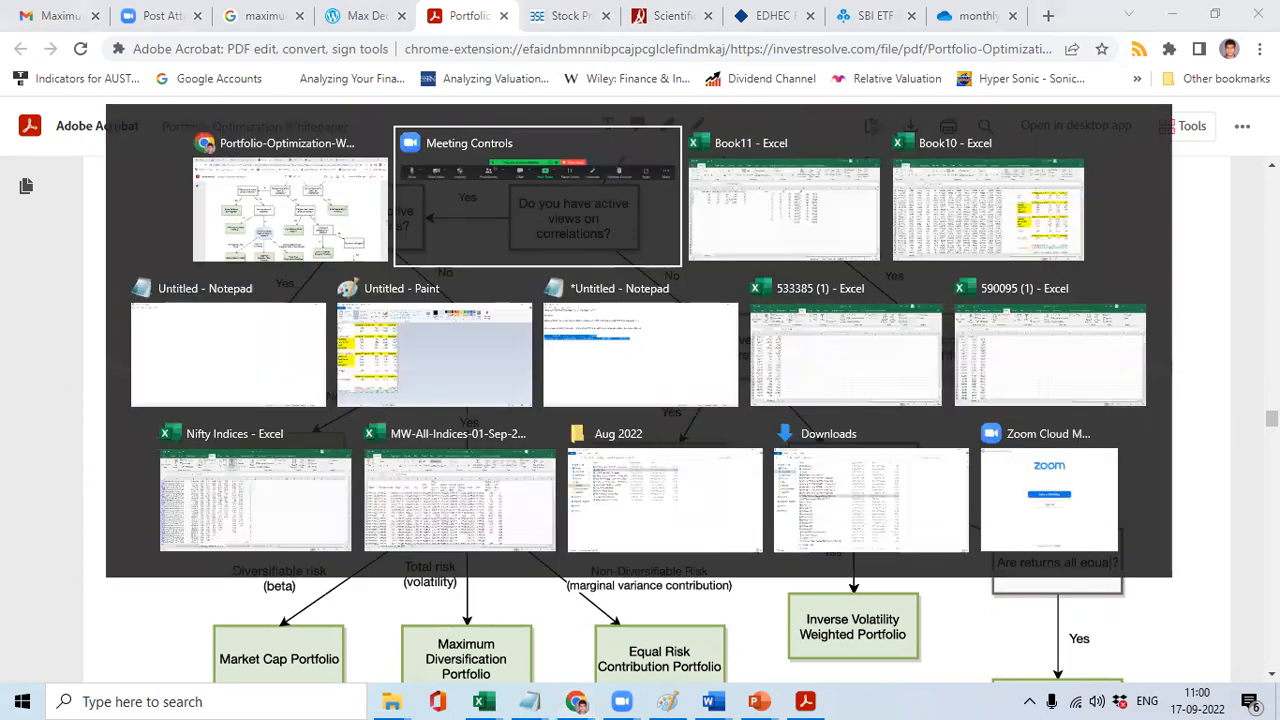
{"action": "key", "text": "alt+Tab"}
{"action": "key", "text": "alt+Tab"}
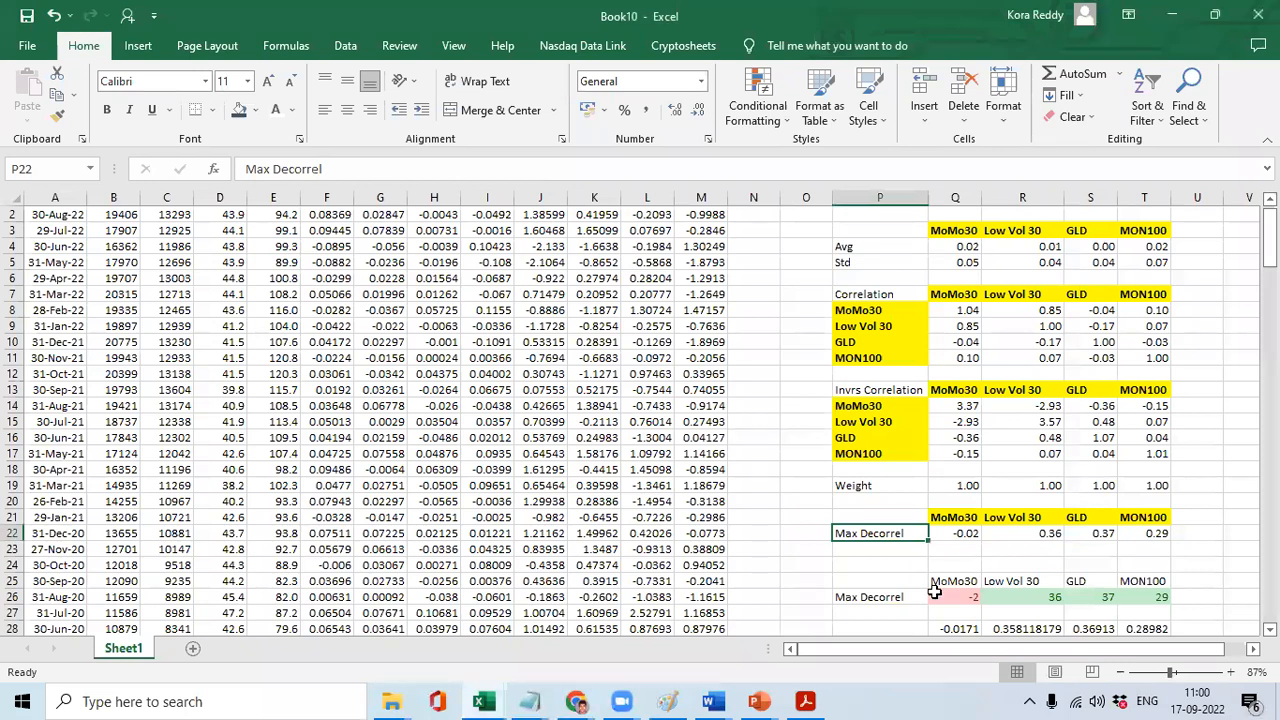
{"action": "left_click", "coordinate": [597, 490]}
{"action": "key", "text": "ctrl+Up"}
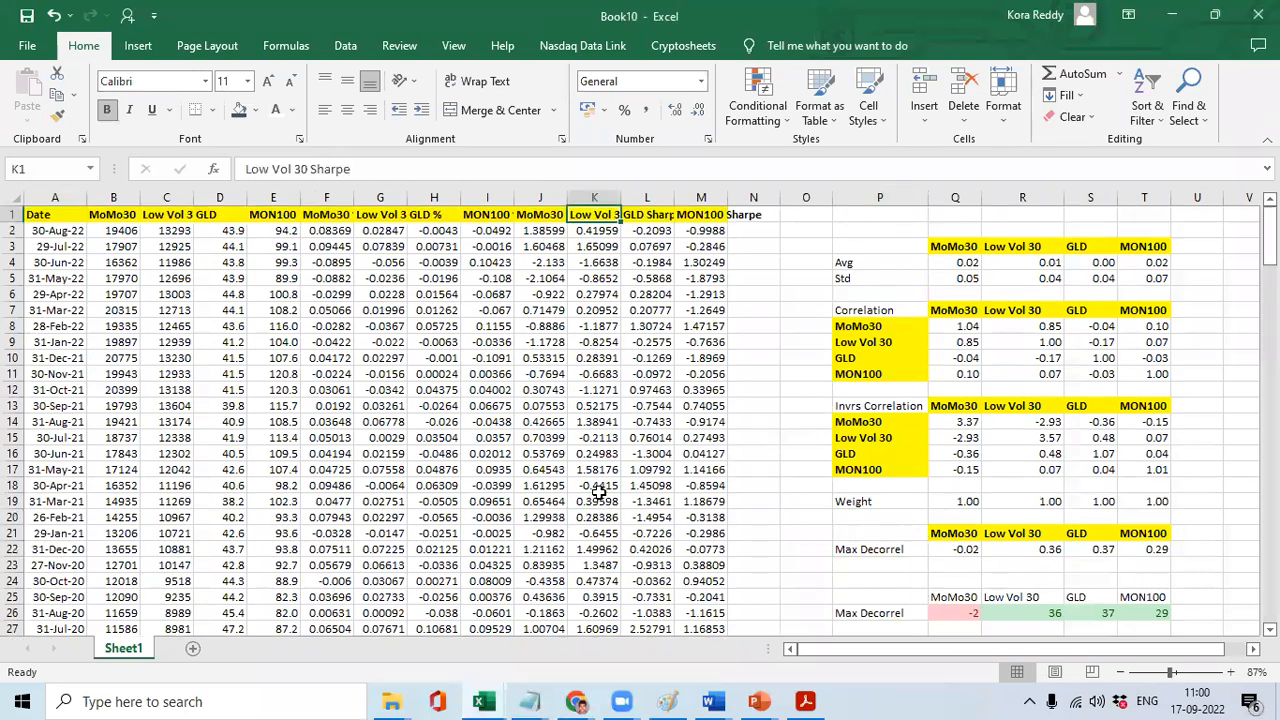
{"action": "key", "text": "Home"}
{"action": "key", "text": "Down"}
{"action": "key", "text": "Right"}
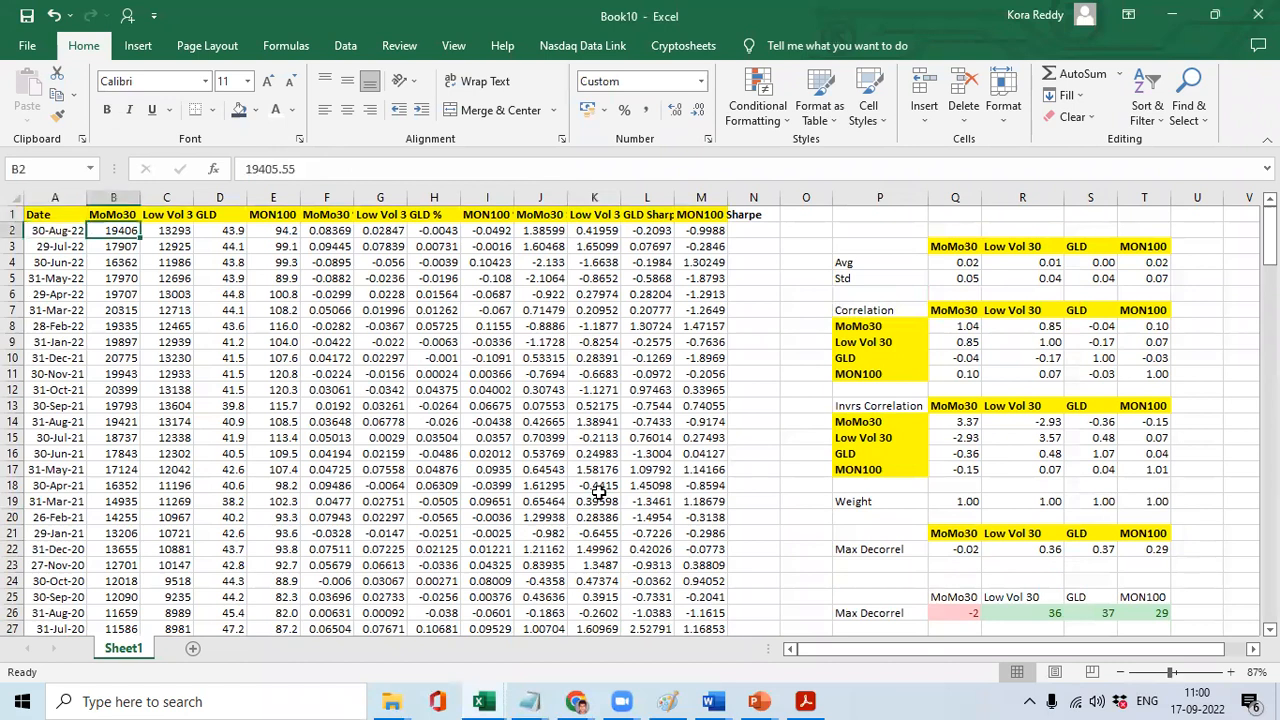
Auto-fit the width of column C so the Low Vol 30 price header fits.
{"action": "key", "text": "Up"}
{"action": "key", "text": "Right"}
{"action": "key", "text": "Right"}
{"action": "key", "text": "Right"}
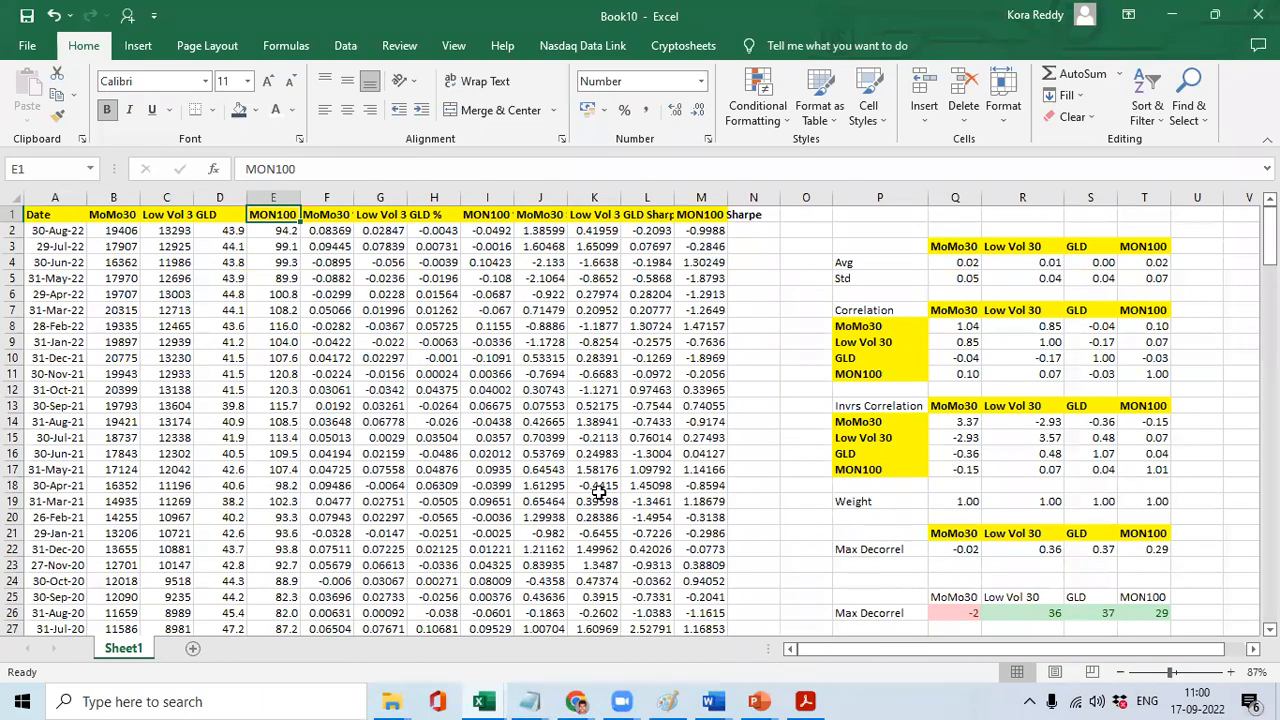
{"action": "left_click", "coordinate": [115, 192]}
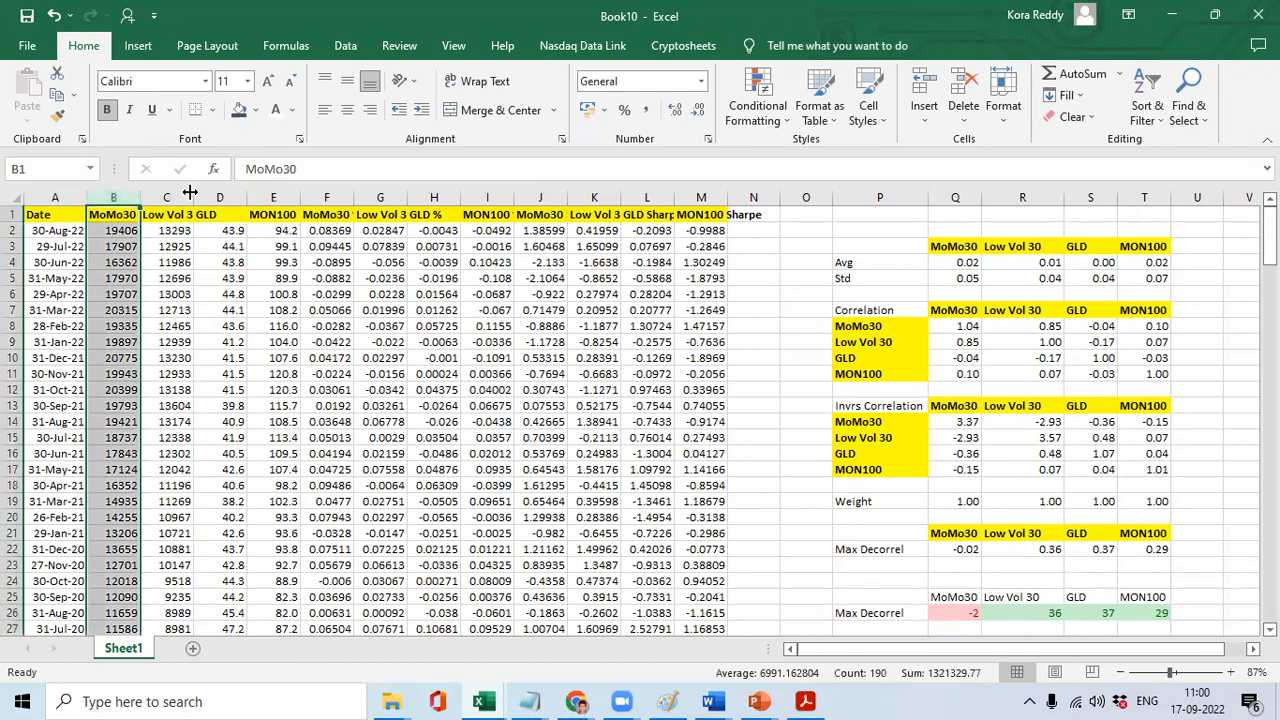
{"action": "double_click", "coordinate": [191, 192]}
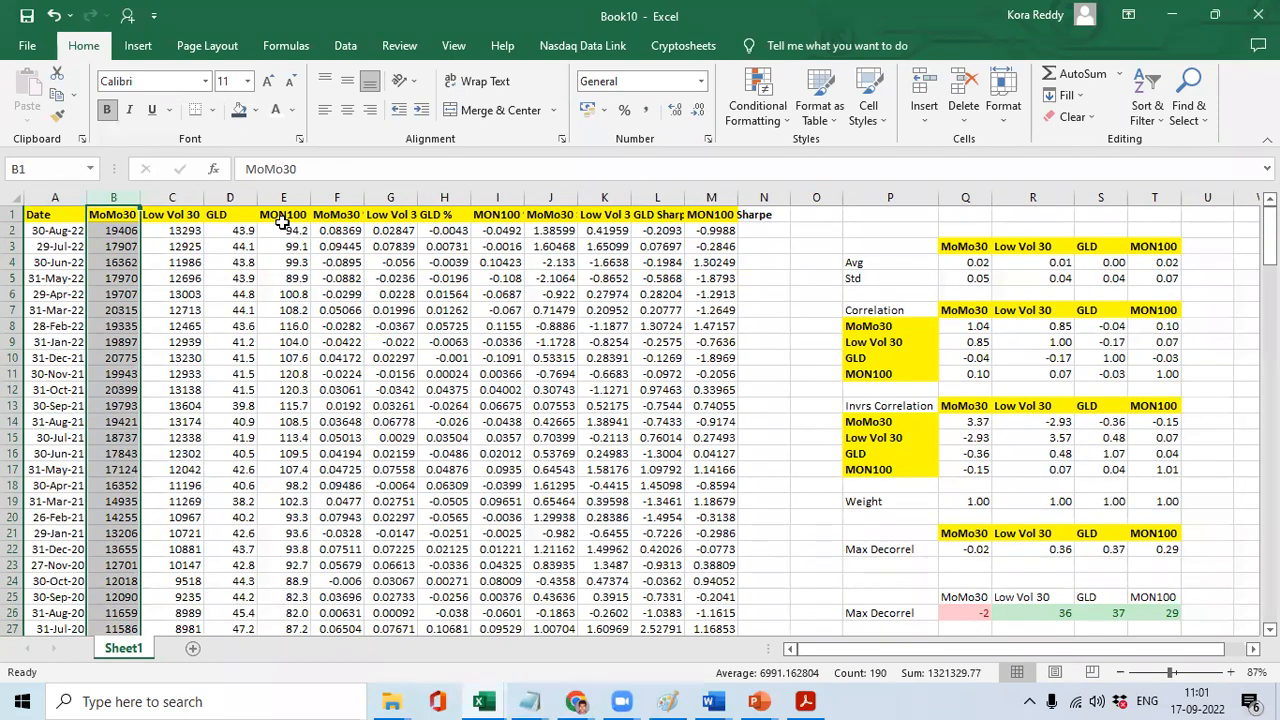
Examine the monthly return formulas in F2 through I2 for the four assets.
{"action": "key", "text": "Down"}
{"action": "key", "text": "Right"}
{"action": "key", "text": "Right"}
{"action": "key", "text": "Right"}
{"action": "key", "text": "Right"}
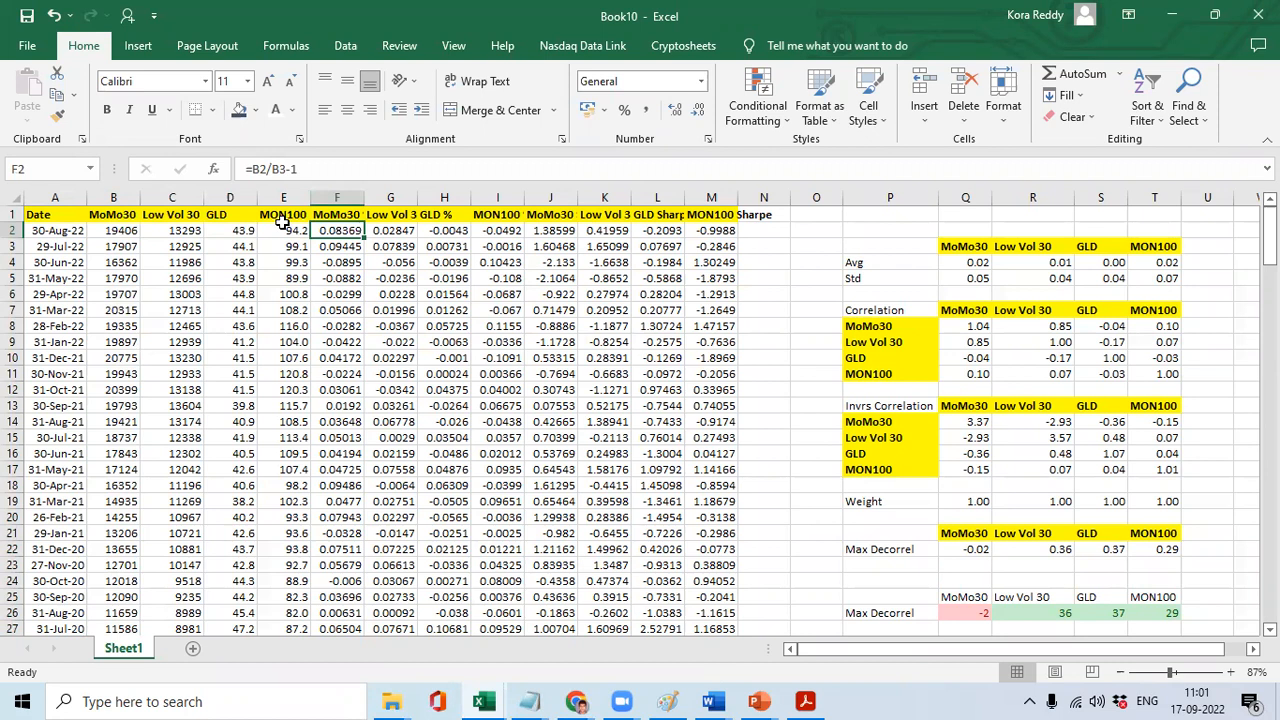
{"action": "key", "text": "Right"}
{"action": "key", "text": "Right"}
{"action": "key", "text": "Right"}
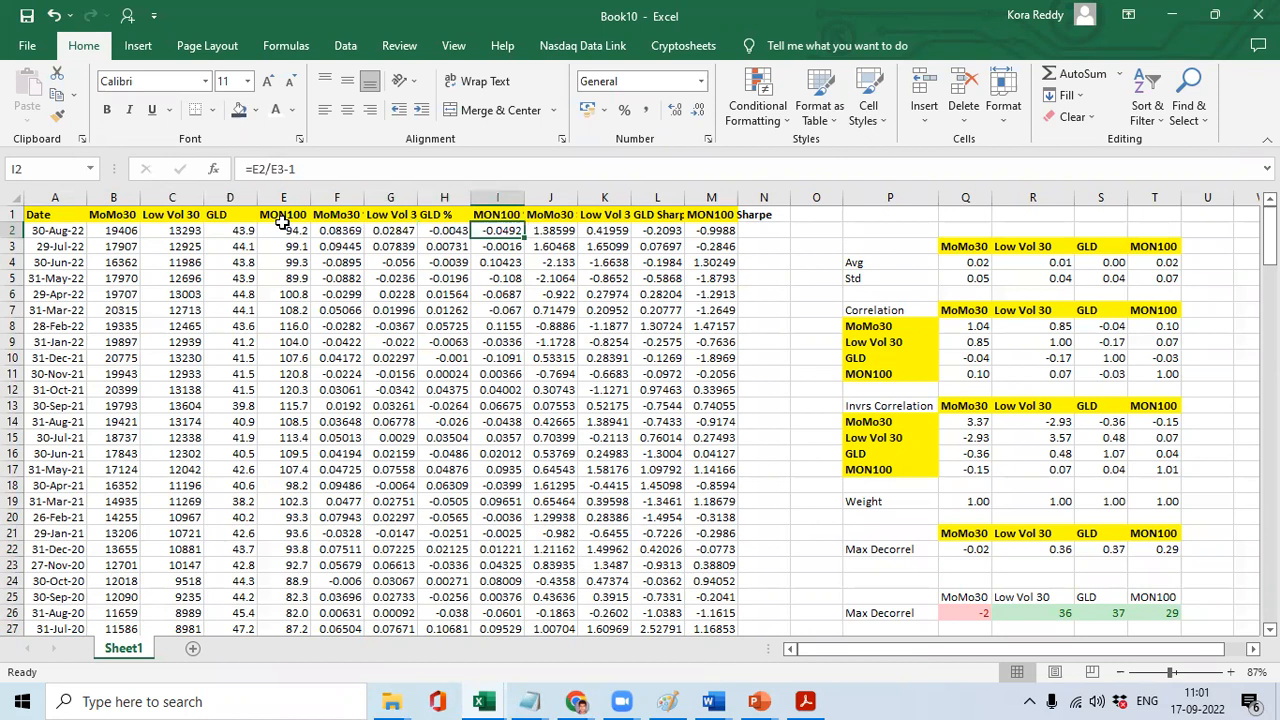
Auto-fit the widths of the four return columns F through I and the MoMo30 Sharpe column J.
{"action": "double_click", "coordinate": [518, 192]}
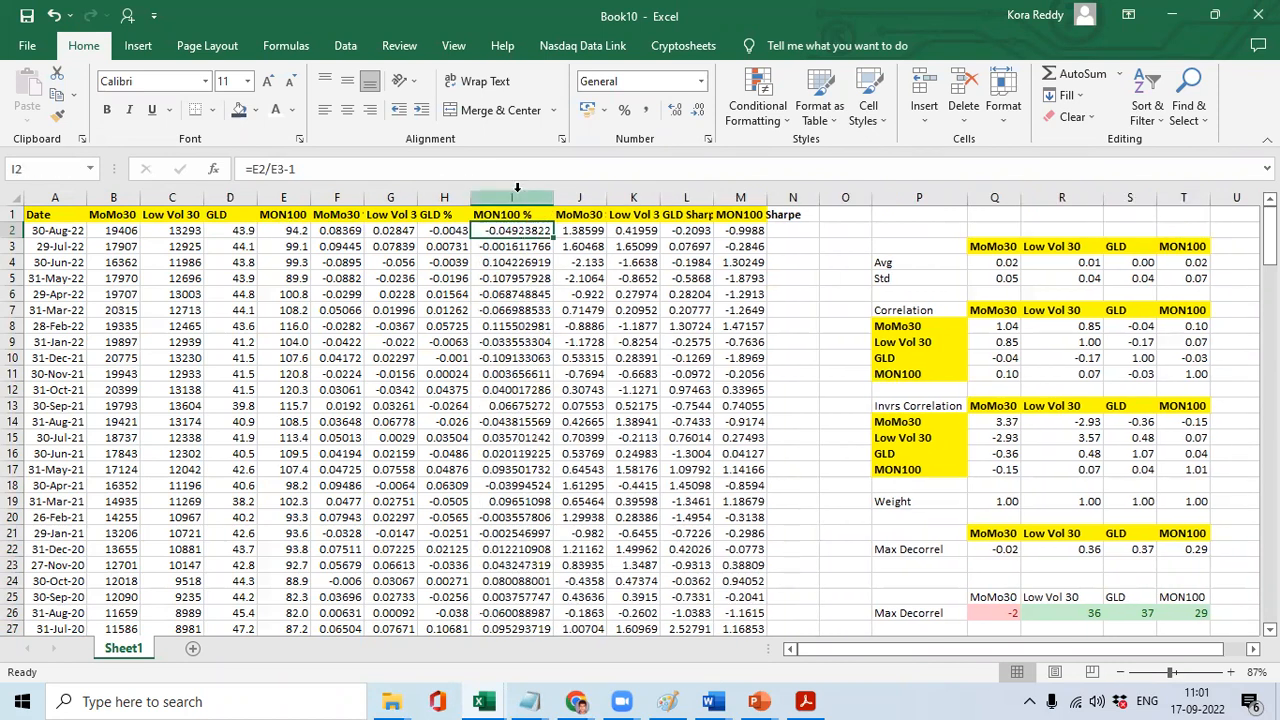
{"action": "double_click", "coordinate": [609, 193]}
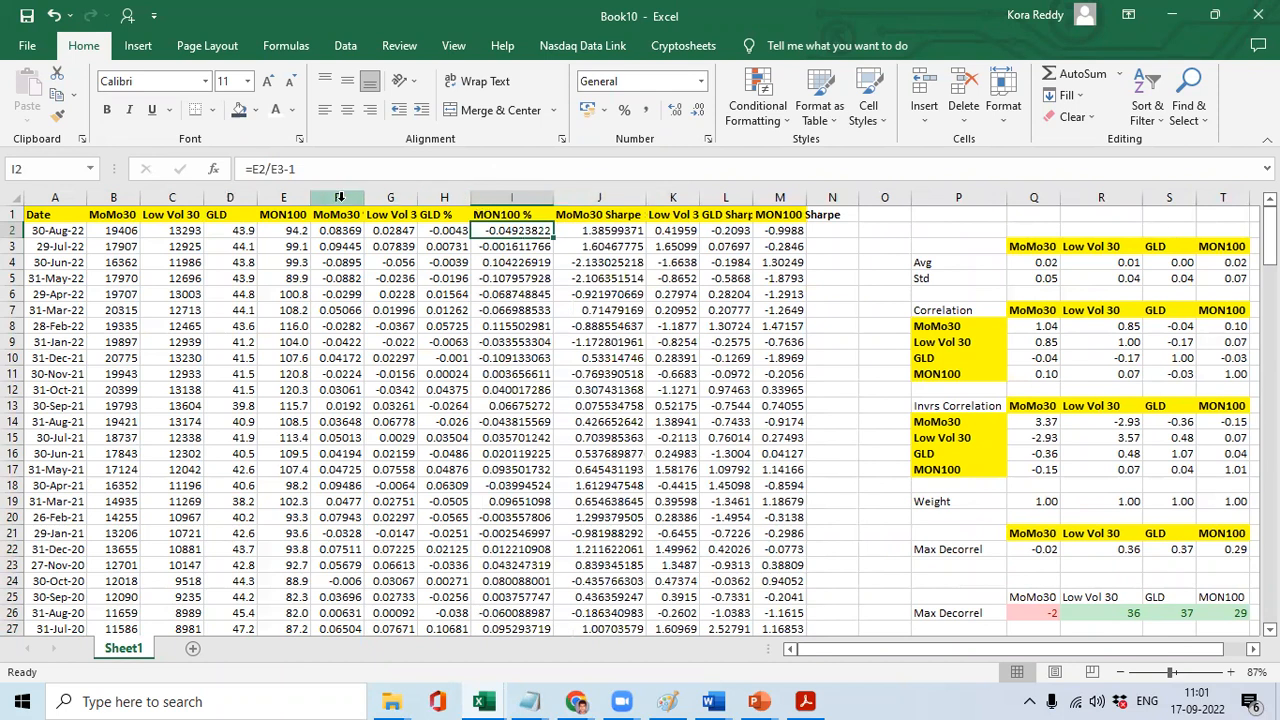
{"action": "left_click", "coordinate": [340, 197]}
{"action": "left_click_drag", "start_coordinate": [340, 197], "coordinate": [548, 197]}
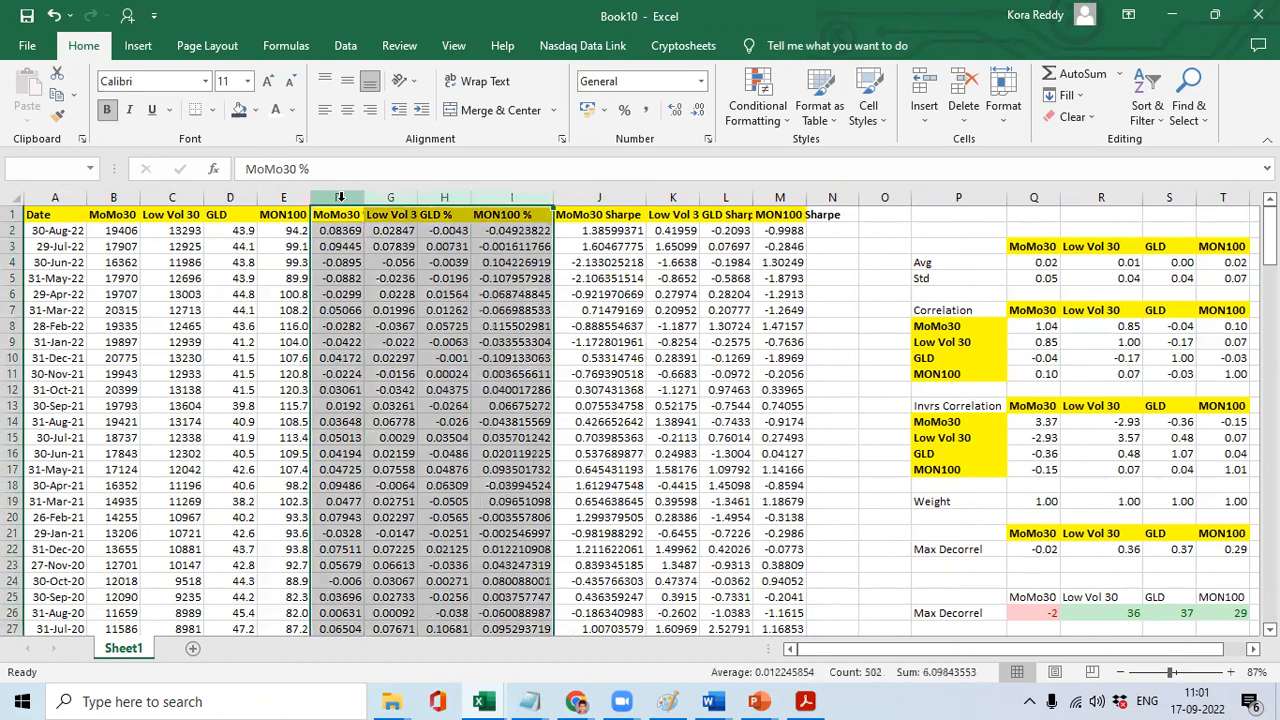
{"action": "double_click", "coordinate": [362, 197]}
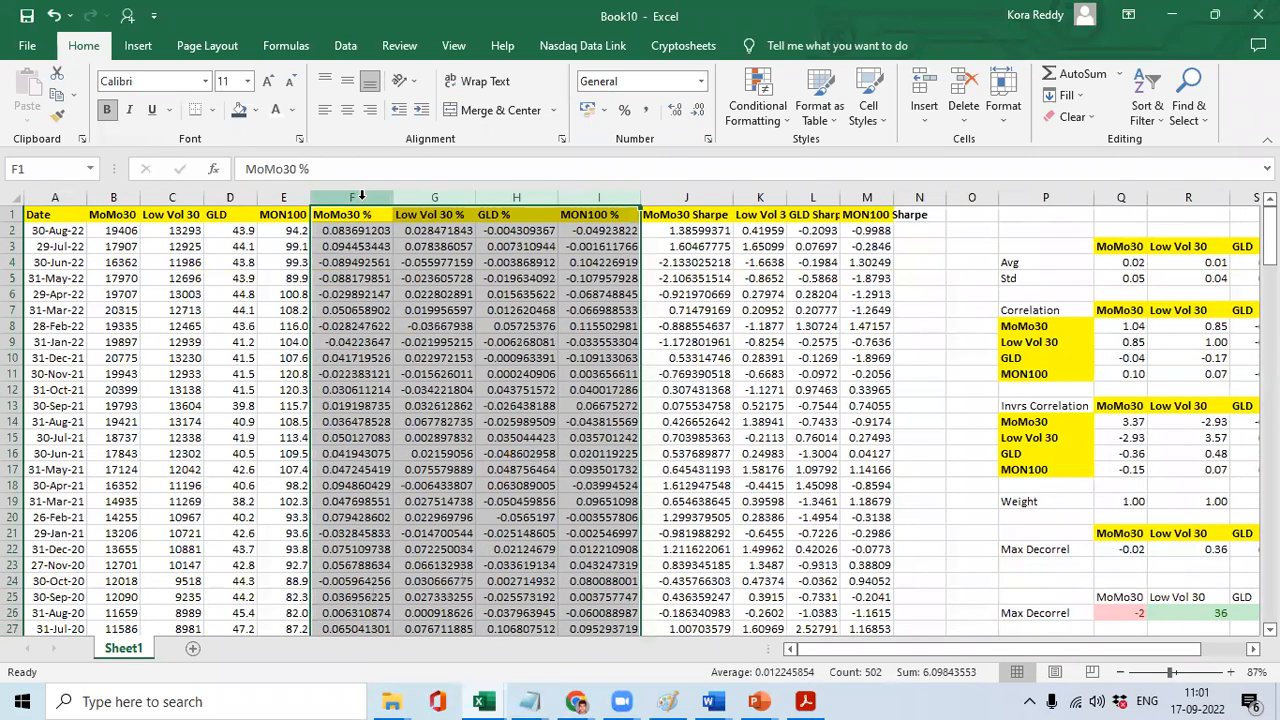
Format the four return columns F through I as Number and auto-fit their widths.
{"action": "left_click", "coordinate": [700, 88]}
{"action": "left_click", "coordinate": [677, 141]}
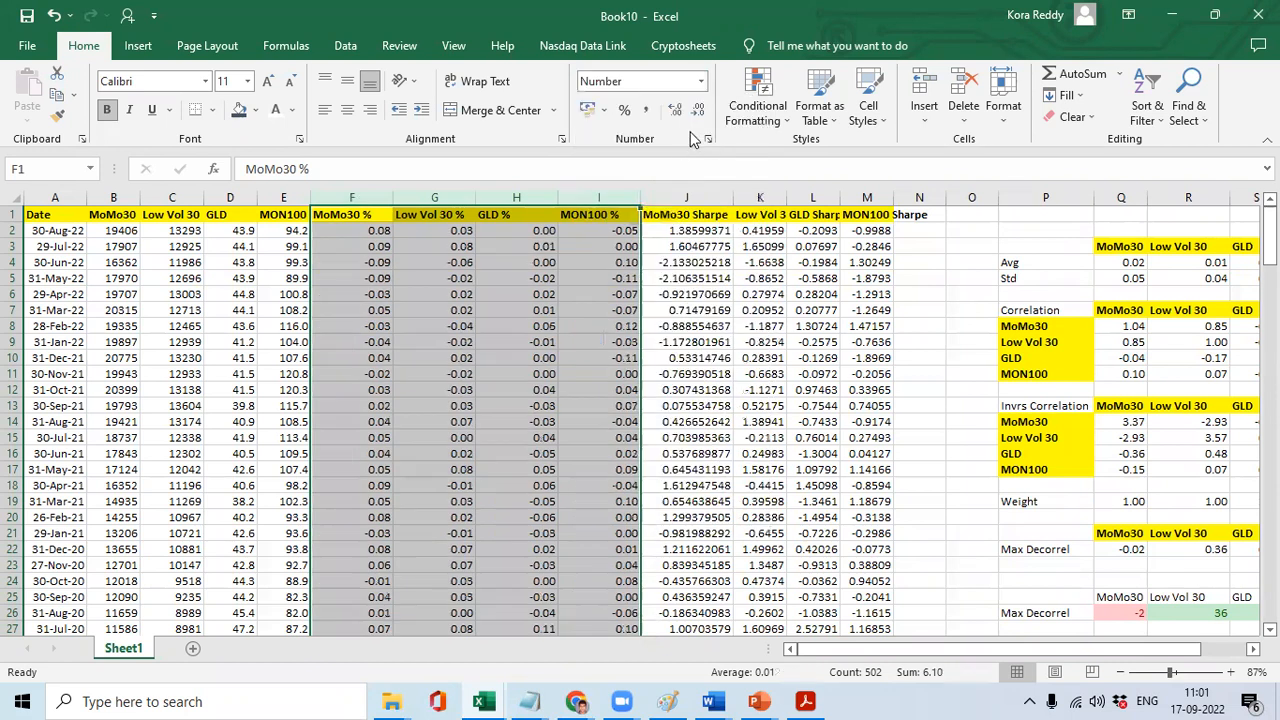
{"action": "double_click", "coordinate": [637, 199]}
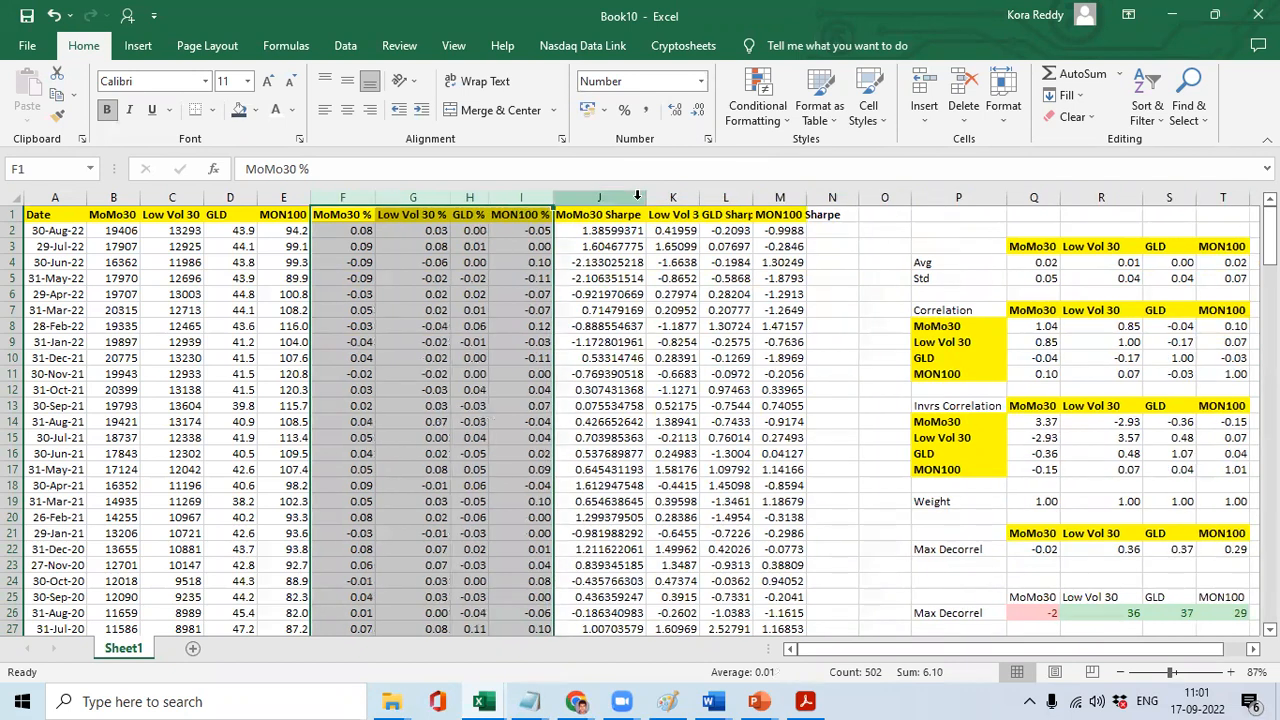
{"action": "left_click", "coordinate": [491, 234]}
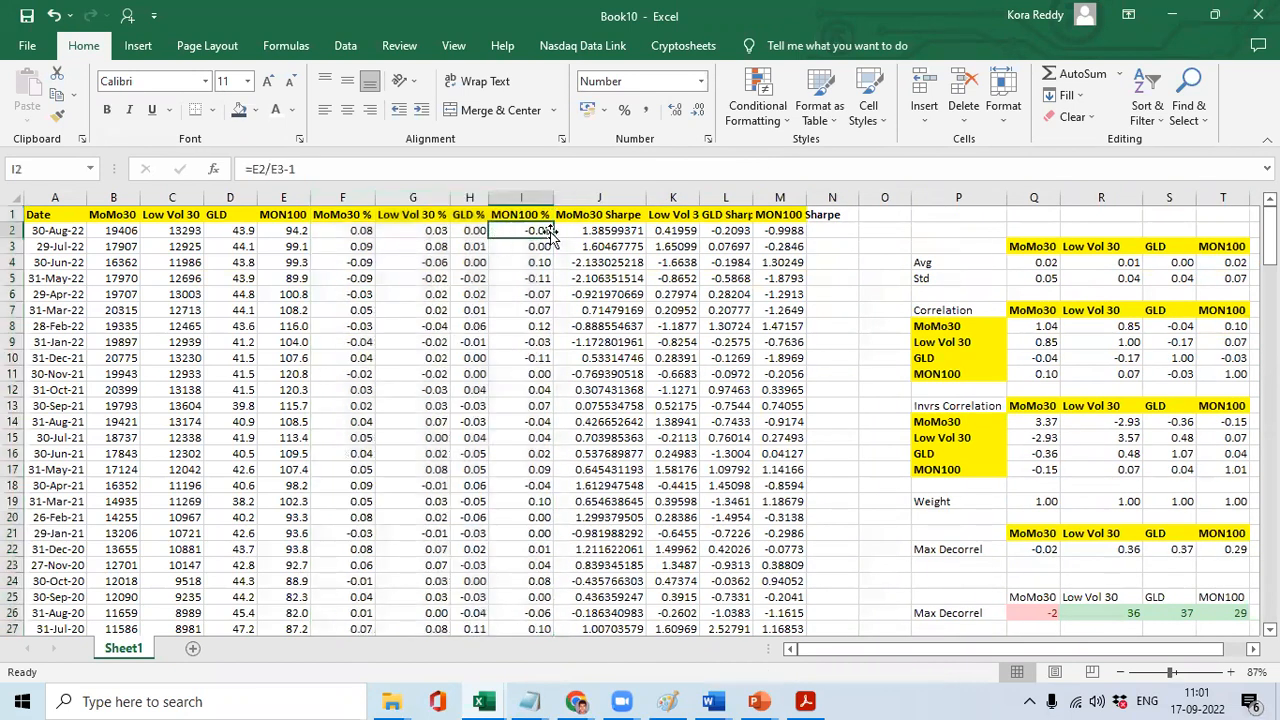
Examine the MoMo30 Sharpe formula in J2 and the average return formulas in Q4 through T4.
{"action": "left_click", "coordinate": [600, 235]}
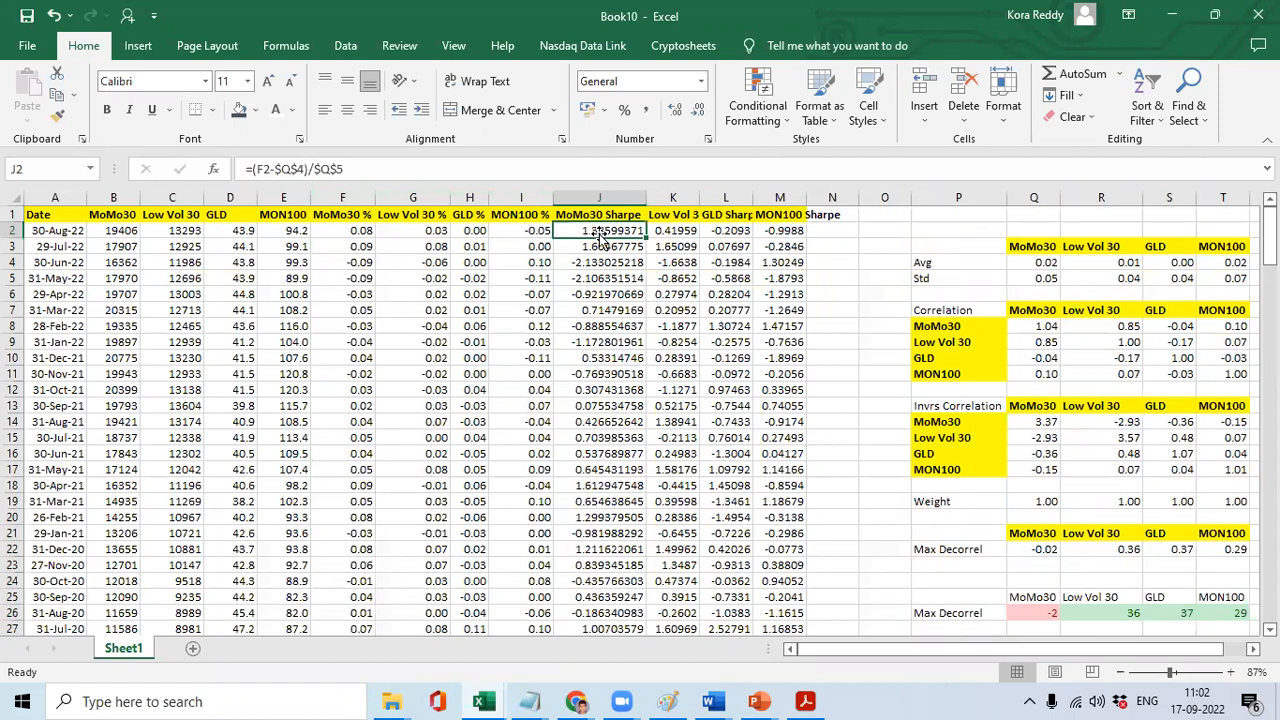
{"action": "key", "text": "Right"}
{"action": "key", "text": "Right"}
{"action": "key", "text": "Right"}
{"action": "key", "text": "Right"}
{"action": "key", "text": "Right"}
{"action": "key", "text": "Right"}
{"action": "key", "text": "Right"}
{"action": "key", "text": "Down"}
{"action": "key", "text": "Down"}
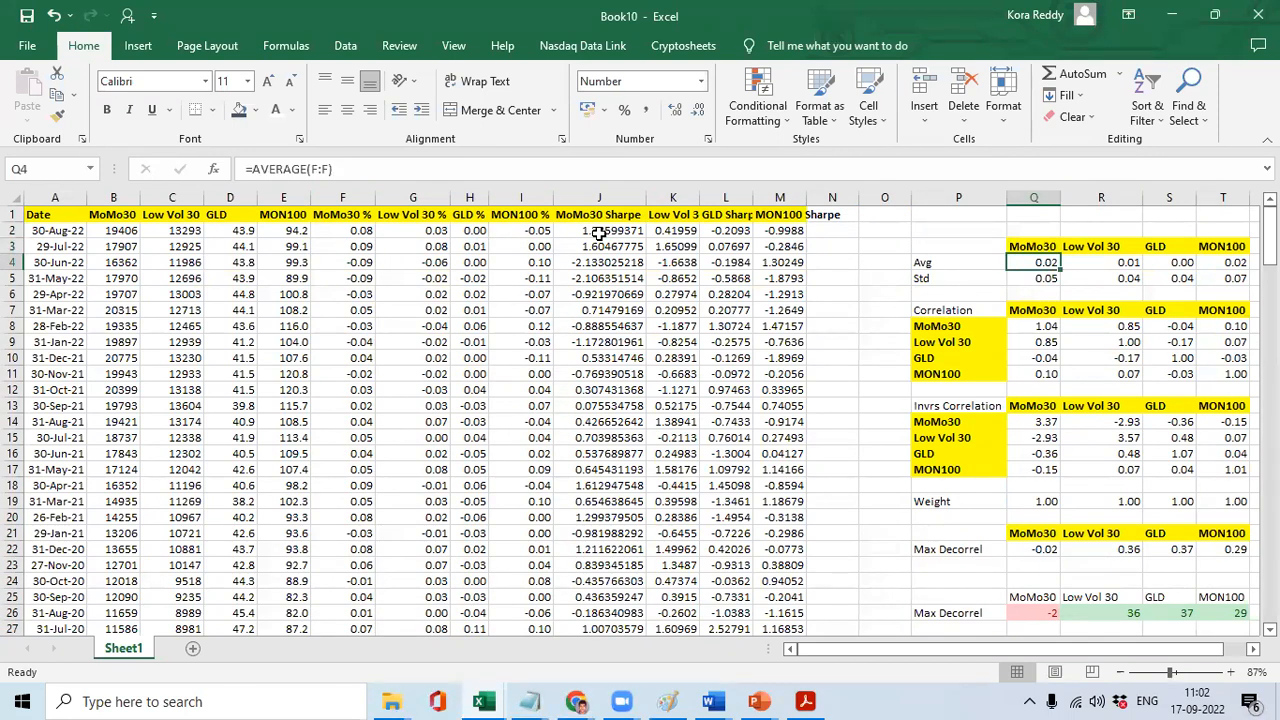
{"action": "key", "text": "Right"}
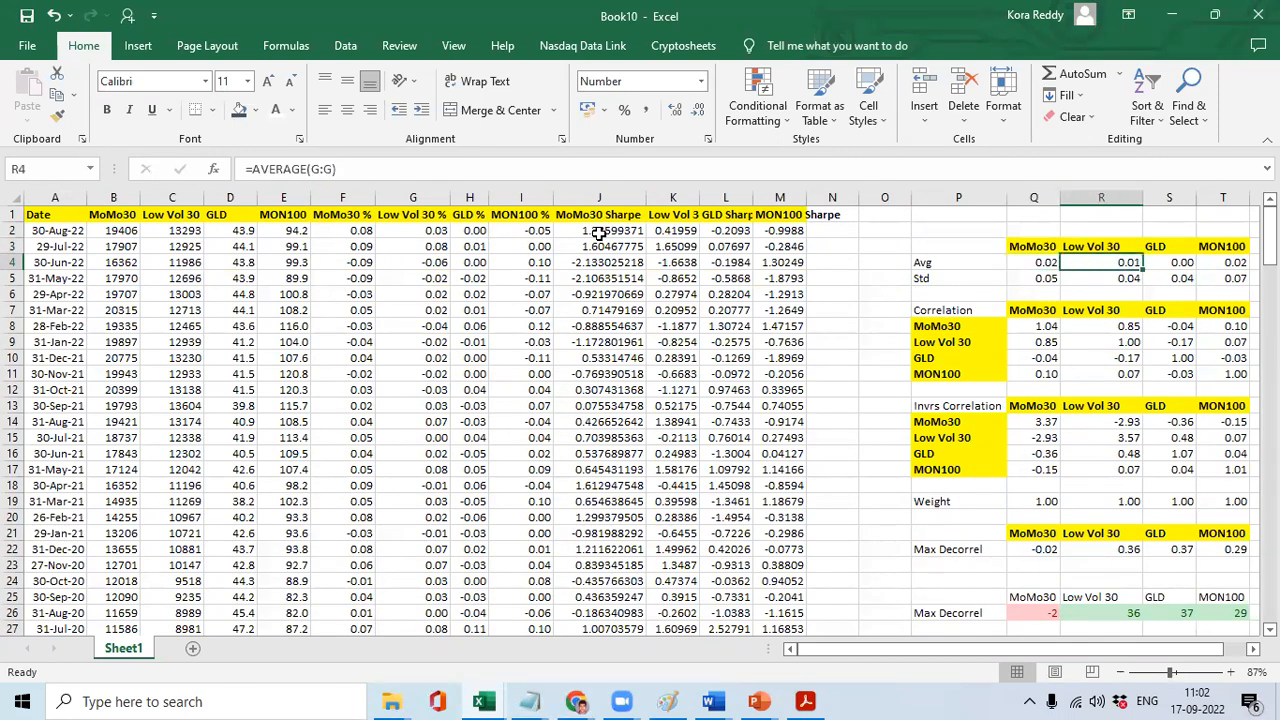
{"action": "key", "text": "Right"}
{"action": "key", "text": "Right"}
{"action": "key", "text": "Right"}
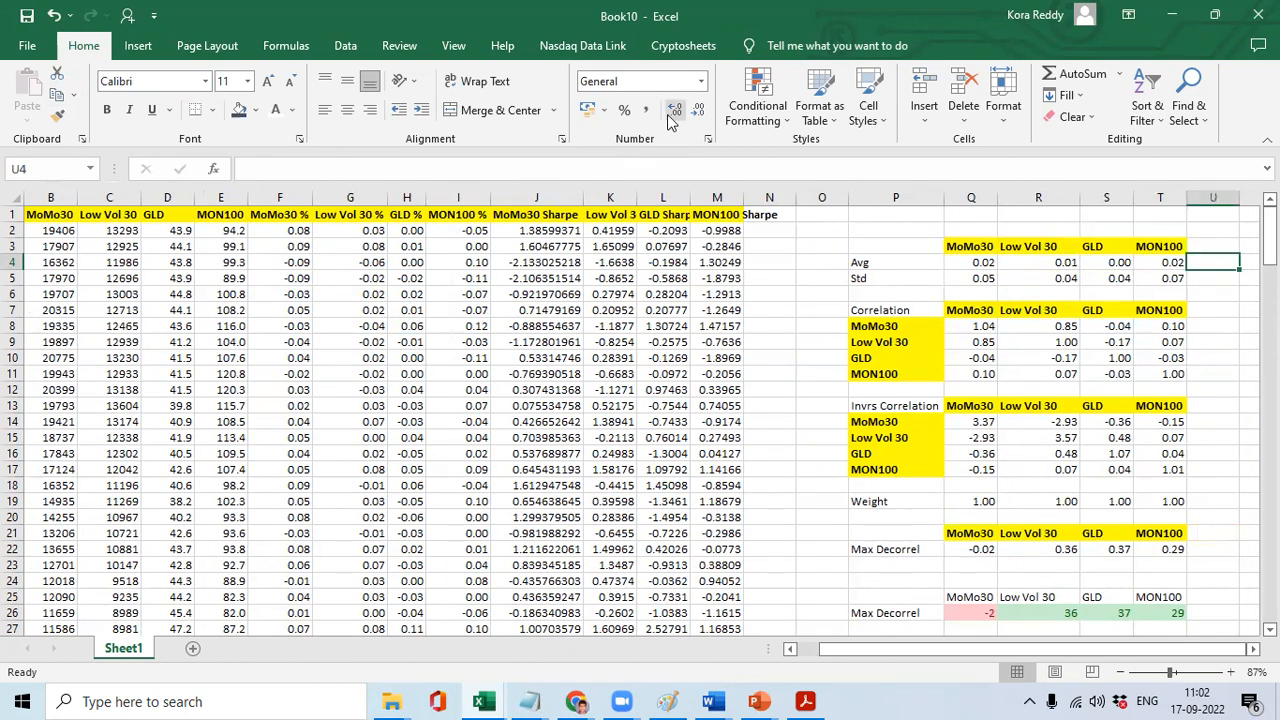
Examine the MoMo30 standard deviation formula in Q5.
{"action": "key", "text": "Left"}
{"action": "key", "text": "Left"}
{"action": "key", "text": "Left"}
{"action": "key", "text": "Left"}
{"action": "key", "text": "Down"}
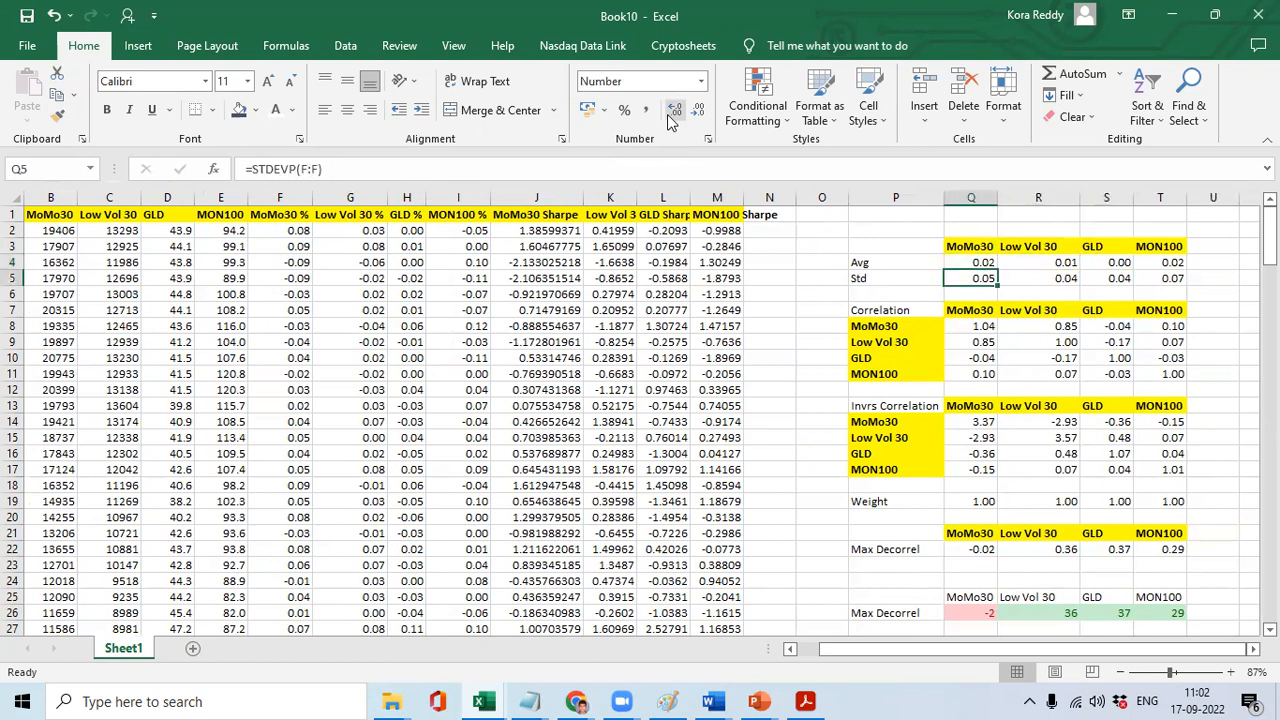
Return to J2 and look over the Sharpe values of the four assets in columns J through M.
{"action": "key", "text": "Up"}
{"action": "key", "text": "Left"}
{"action": "key", "text": "Left"}
{"action": "key", "text": "Left"}
{"action": "key", "text": "Left"}
{"action": "key", "text": "Left"}
{"action": "key", "text": "Left"}
{"action": "key", "text": "Left"}
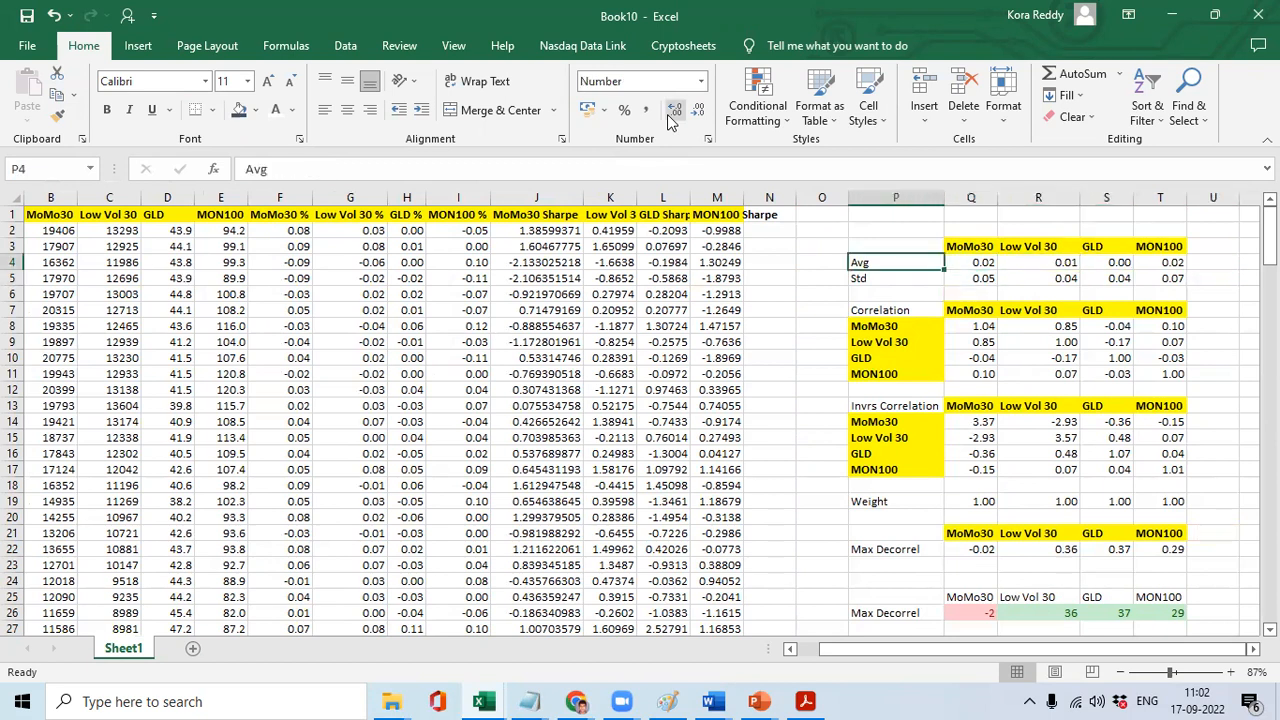
{"action": "key", "text": "Up"}
{"action": "key", "text": "Up"}
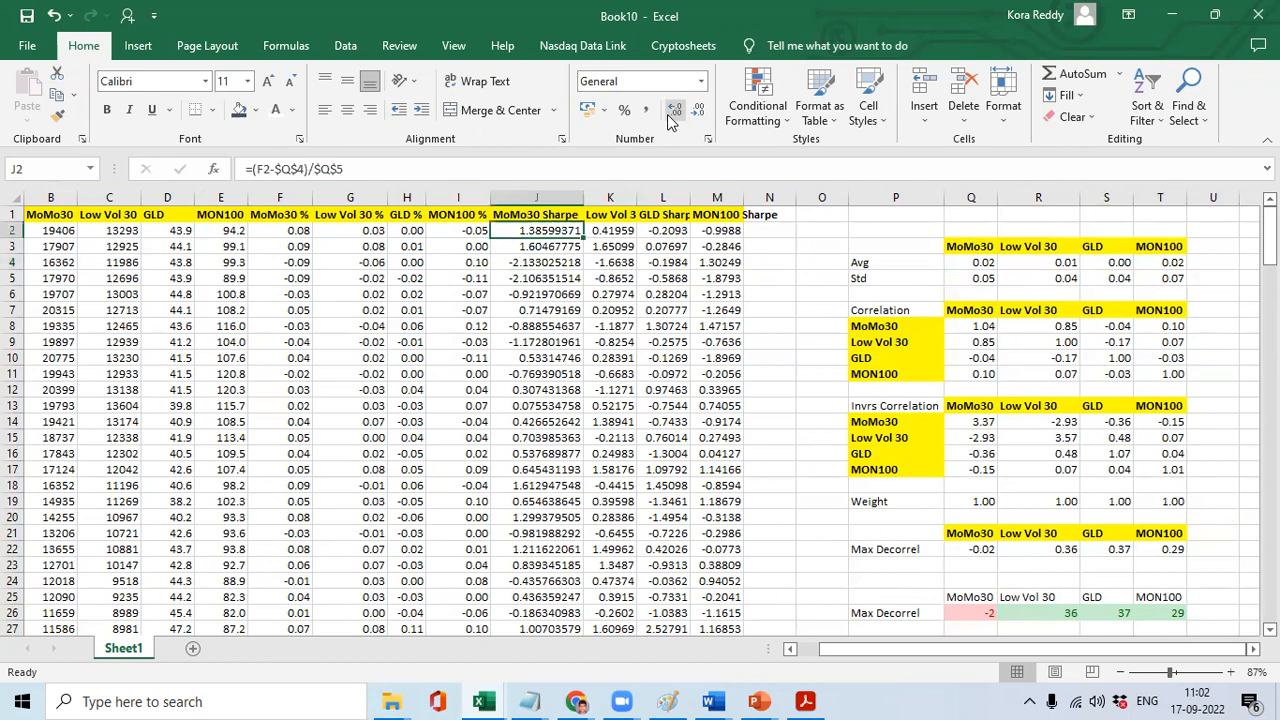
{"action": "key", "text": "shift+Right"}
{"action": "key", "text": "shift+Right"}
{"action": "key", "text": "shift+Right"}
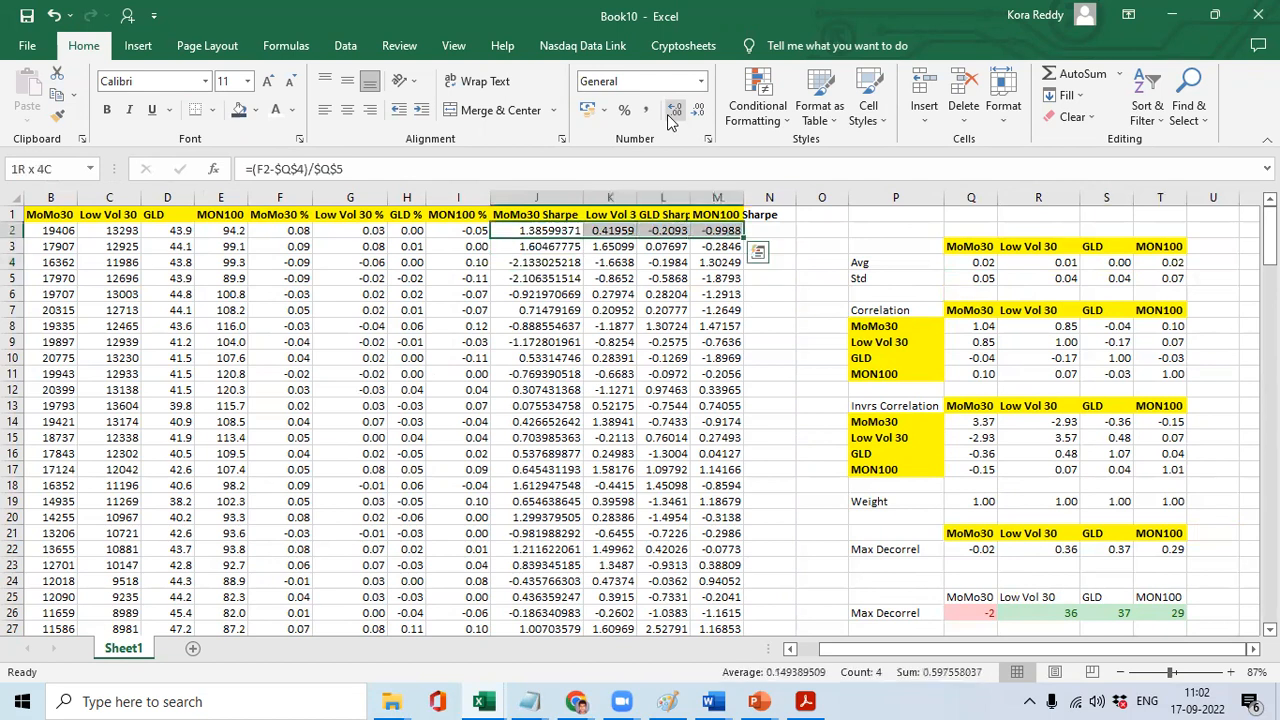
{"action": "key", "text": "shift+Left"}
{"action": "key", "text": "shift+Left"}
{"action": "key", "text": "shift+Left"}
{"action": "key", "text": "ctrl+shift+Down"}
{"action": "key", "text": "ctrl+shift+Up"}
{"action": "key", "text": "shift+Down"}
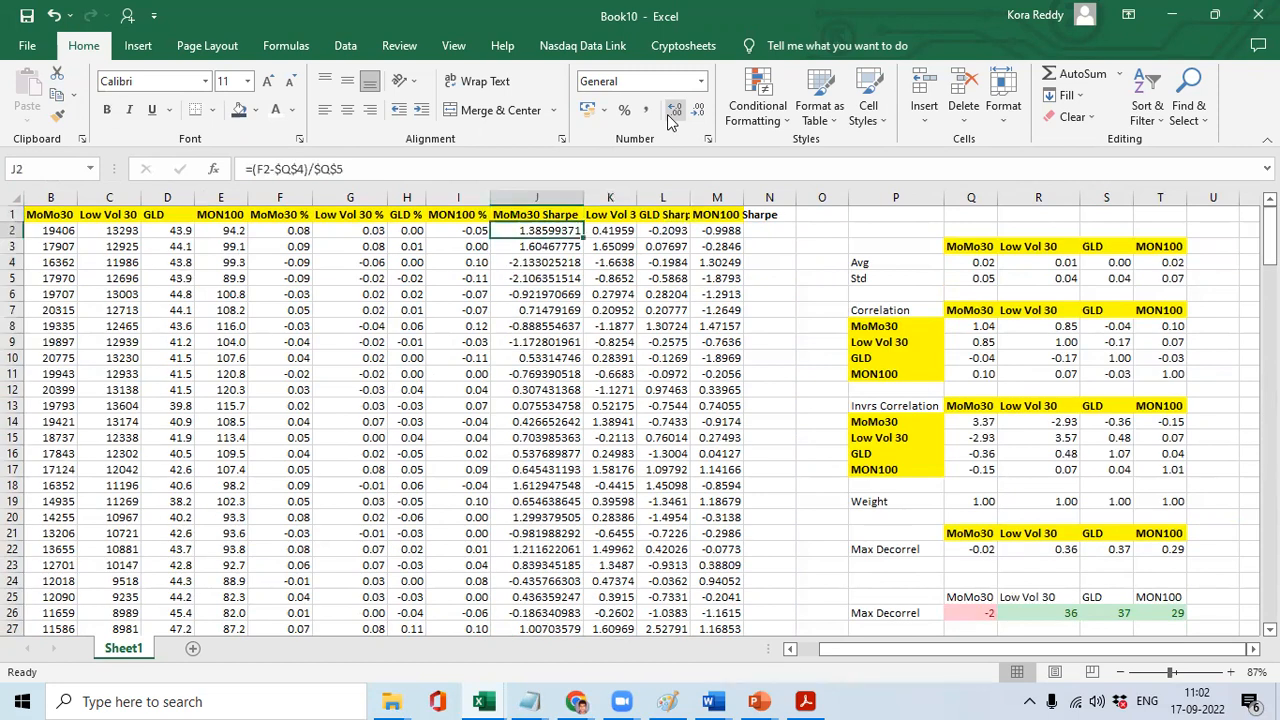
Examine the array formula behind the MoMo30 correlation in Q8.
{"action": "key", "text": "Right"}
{"action": "key", "text": "Right"}
{"action": "key", "text": "Right"}
{"action": "key", "text": "Right"}
{"action": "key", "text": "Right"}
{"action": "key", "text": "Right"}
{"action": "key", "text": "Right"}
{"action": "key", "text": "Right"}
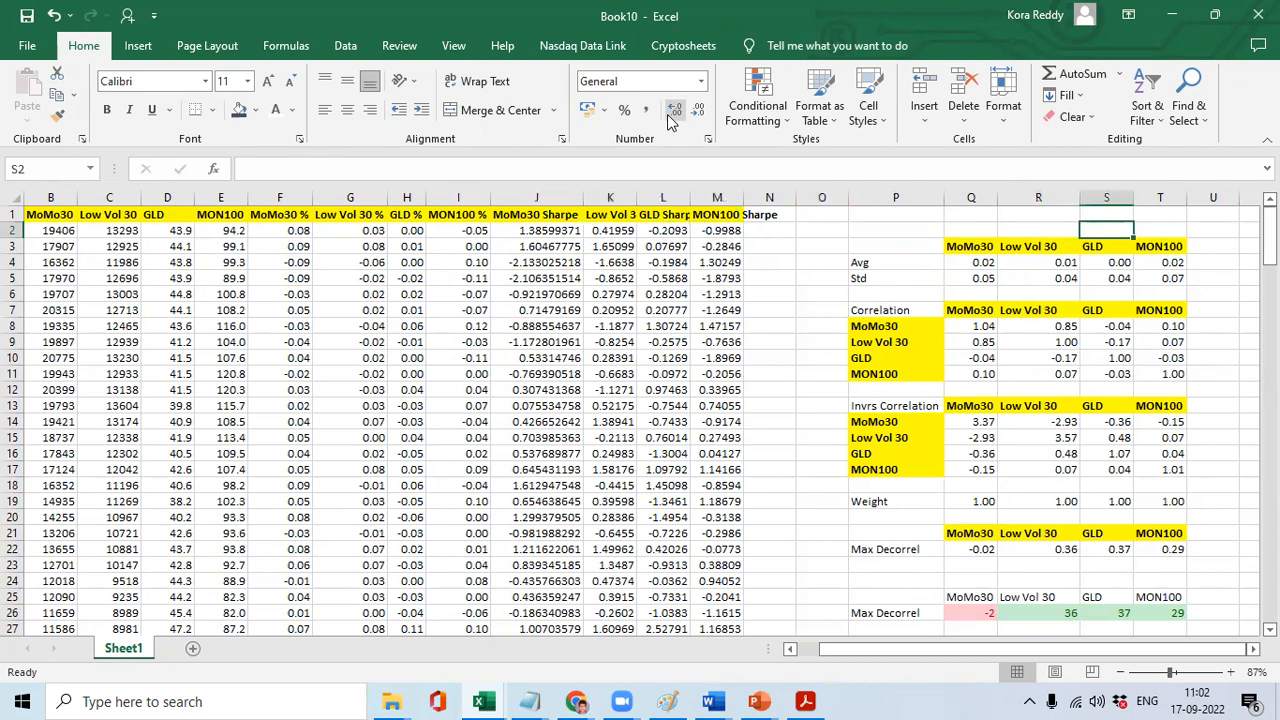
{"action": "key", "text": "Left"}
{"action": "key", "text": "Down"}
{"action": "key", "text": "Down"}
{"action": "key", "text": "Down"}
{"action": "key", "text": "Down"}
{"action": "key", "text": "Down"}
{"action": "key", "text": "Down"}
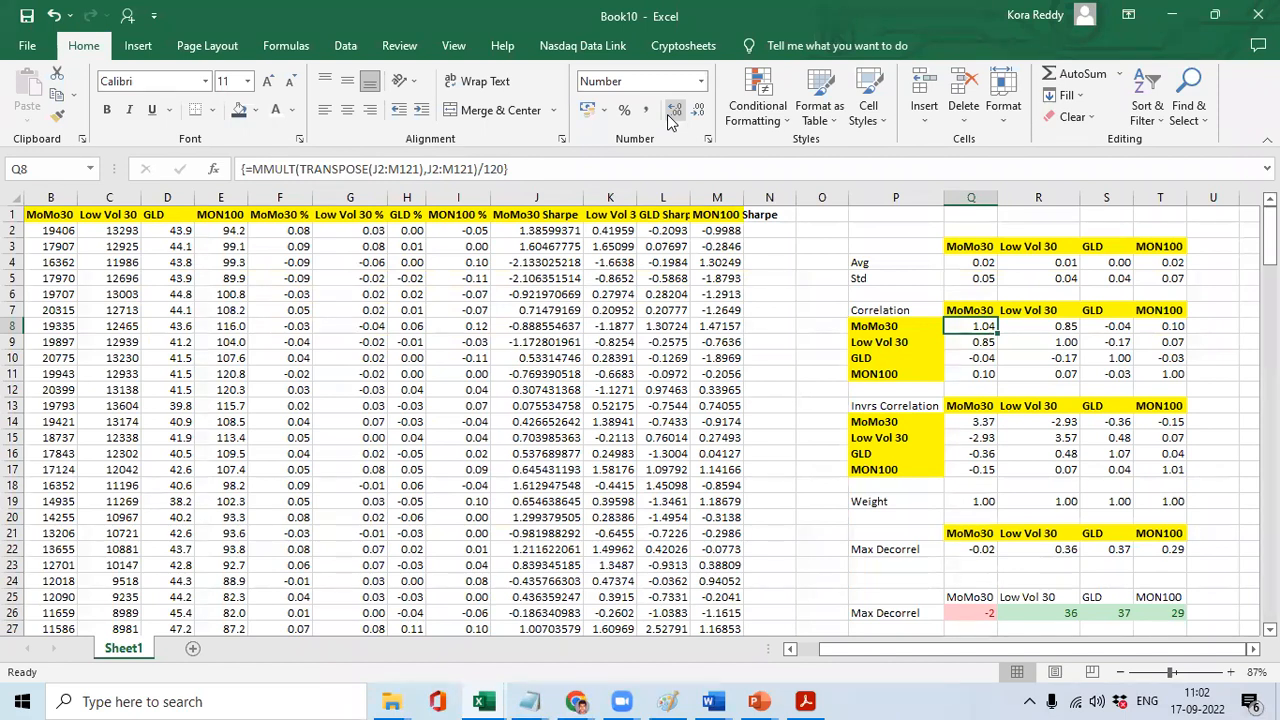
Switch to Notepad to review the general MMULT and TRANSPOSE formula for sharpearray, and return to the Book10 workbook in Excel.
{"action": "key", "text": "alt+Tab"}
{"action": "key", "text": "alt+Tab"}
{"action": "key", "text": "alt+Tab"}
{"action": "key", "text": "alt+Tab"}
{"action": "key", "text": "alt+Tab"}
{"action": "key", "text": "alt+Tab"}
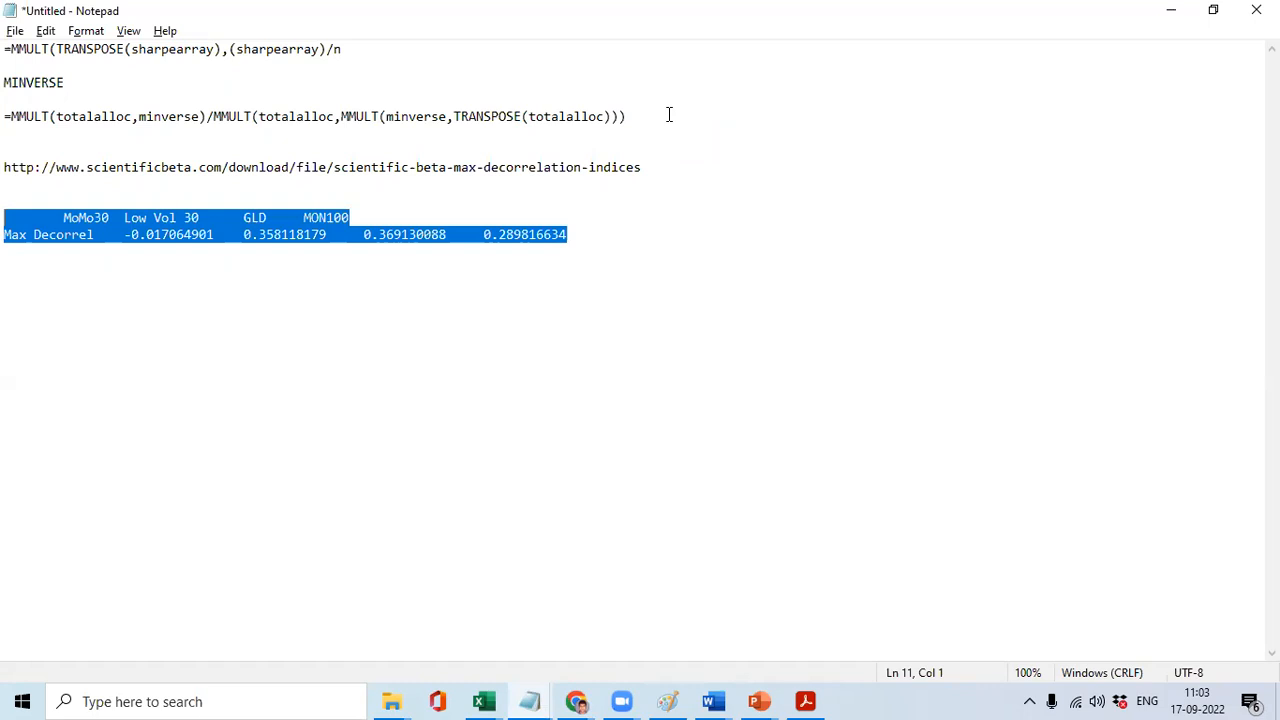
{"action": "left_click", "coordinate": [352, 52]}
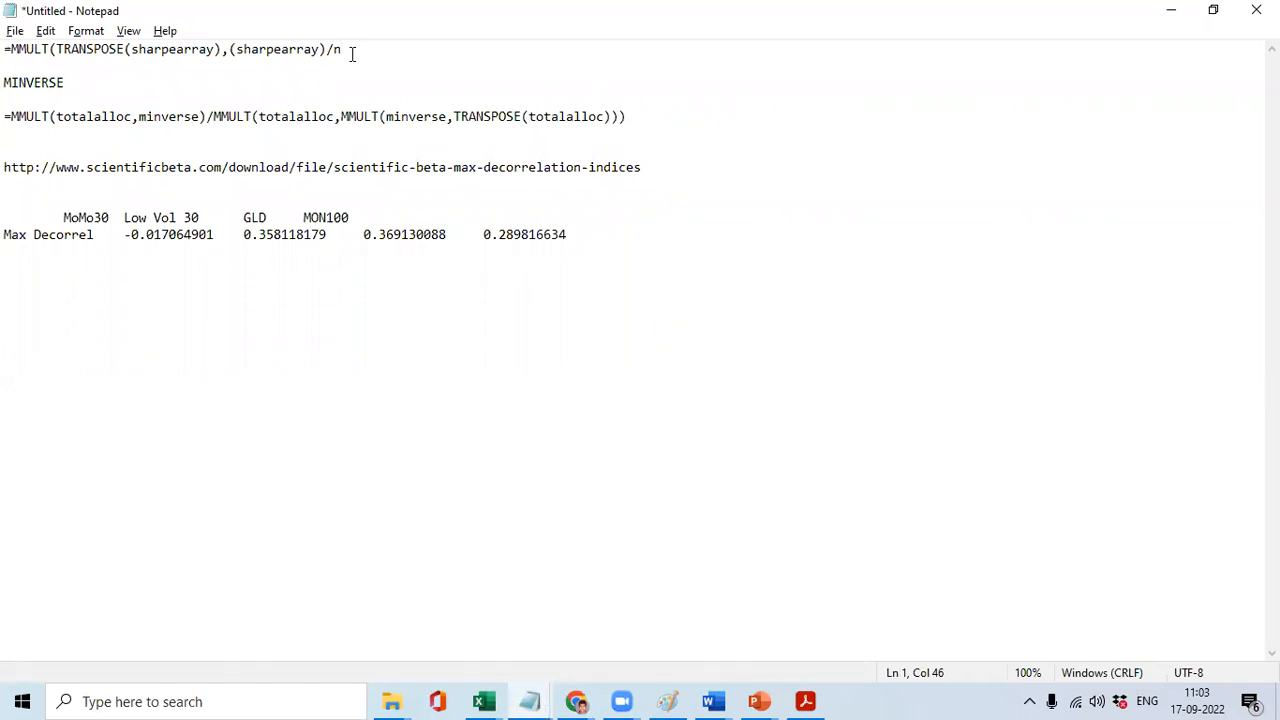
{"action": "key", "text": "alt+Tab"}
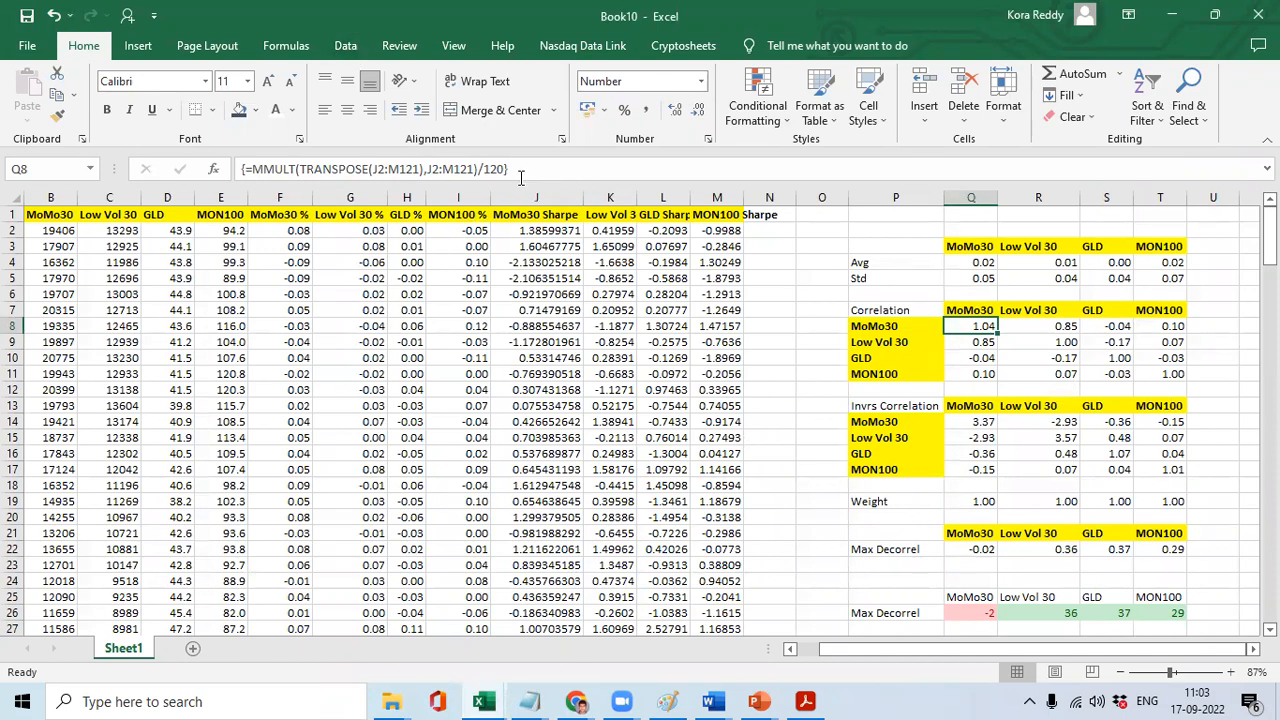
Copy the MMULT formula text from Q8 and clear the whole correlation matrix Q8:T11.
{"action": "key", "text": "Down"}
{"action": "key", "text": "Up"}
{"action": "left_click", "coordinate": [521, 177]}
{"action": "key", "text": "ctrl+shift+Left"}
{"action": "key", "text": "ctrl+shift+Left"}
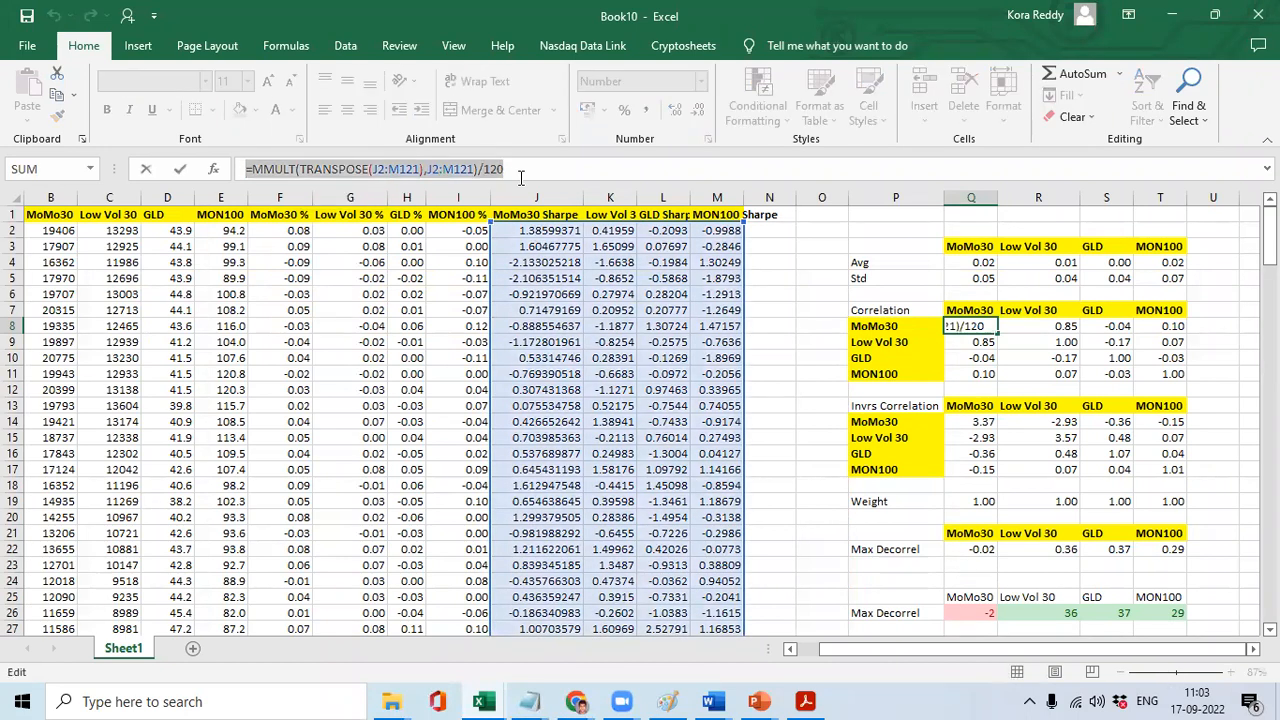
{"action": "key", "text": "ctrl+shift+Return"}
{"action": "key", "text": "ctrl+shift+Right"}
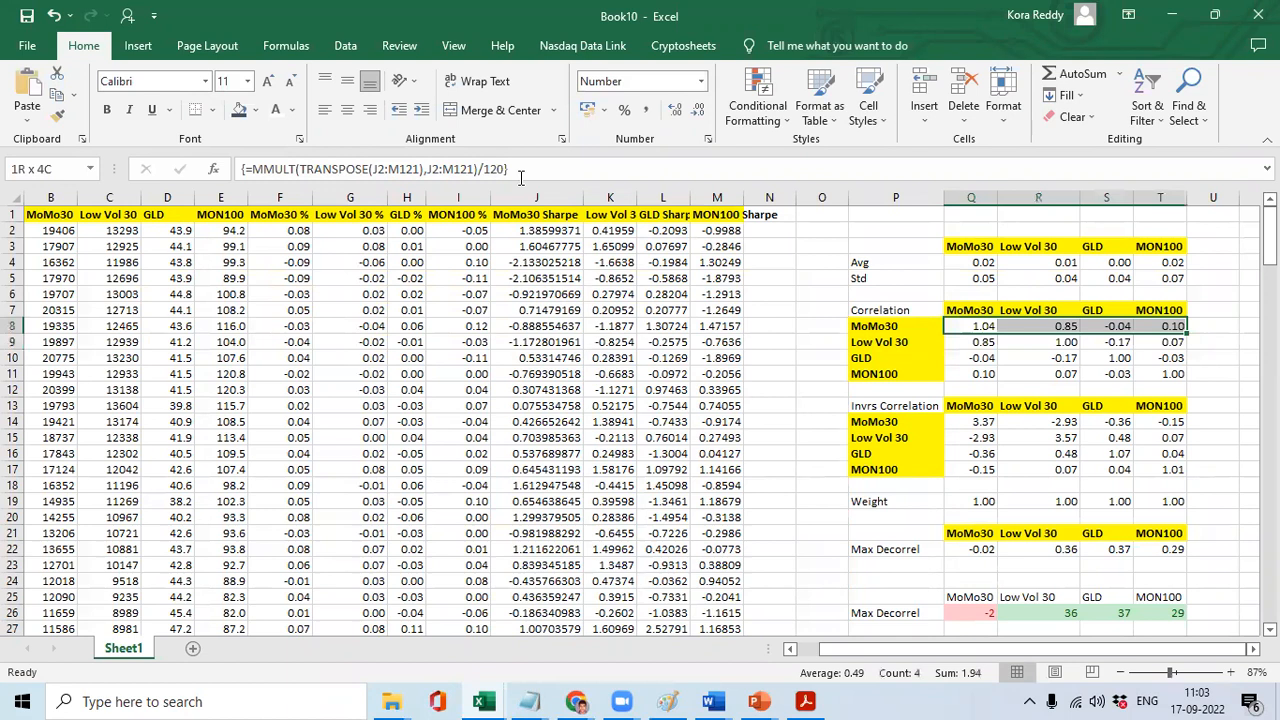
{"action": "key", "text": "ctrl+shift+Down"}
{"action": "key", "text": "Delete"}
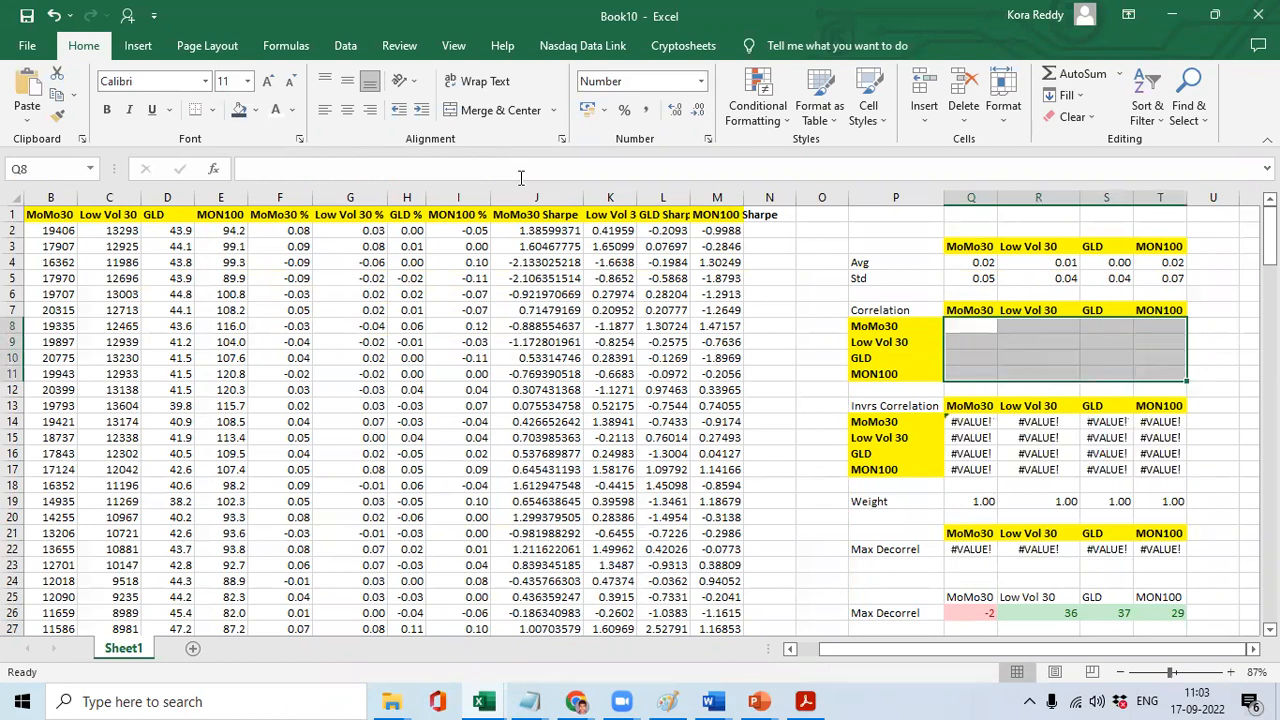
Enter =MMULT(TRANSPOSE(J2:M121),J2:M121)/120 as an array formula across the empty correlation matrix Q8:T11.
{"action": "key", "text": "Up"}
{"action": "key", "text": "Down"}
{"action": "key", "text": "shift+Right"}
{"action": "key", "text": "shift+Right"}
{"action": "key", "text": "shift+Right"}
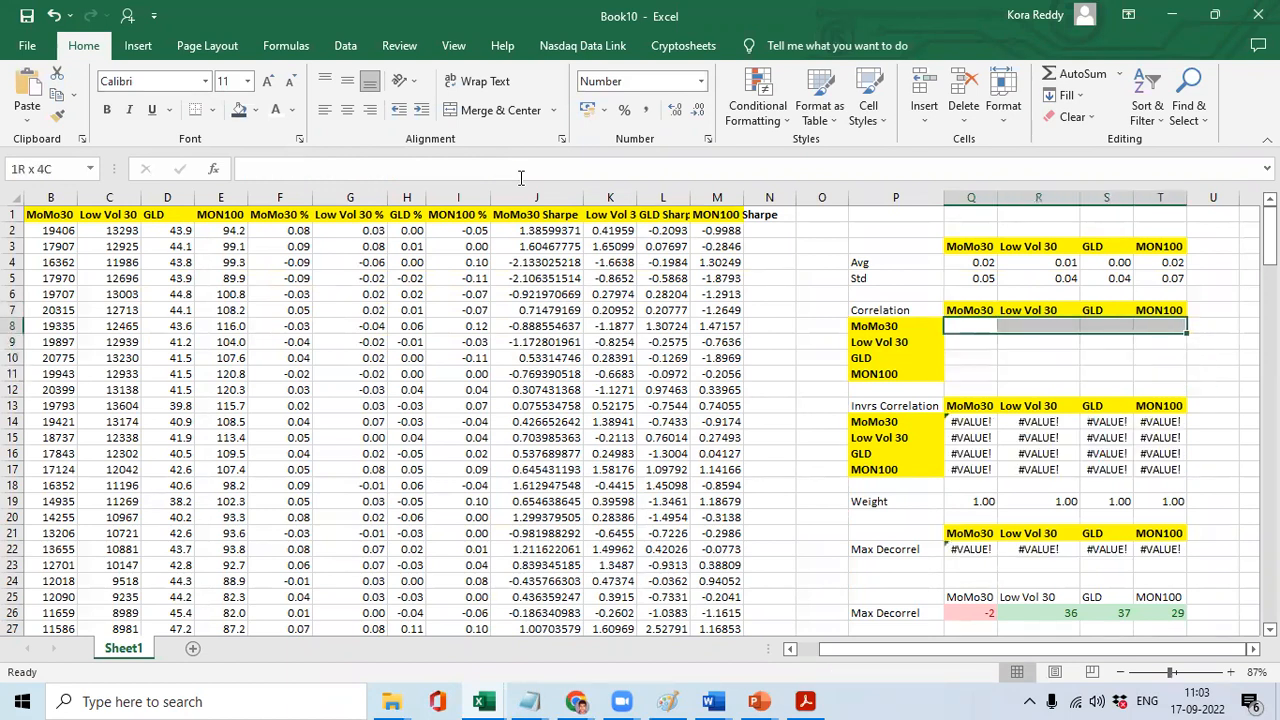
{"action": "key", "text": "shift+Down"}
{"action": "key", "text": "shift+Down"}
{"action": "key", "text": "shift+Down"}
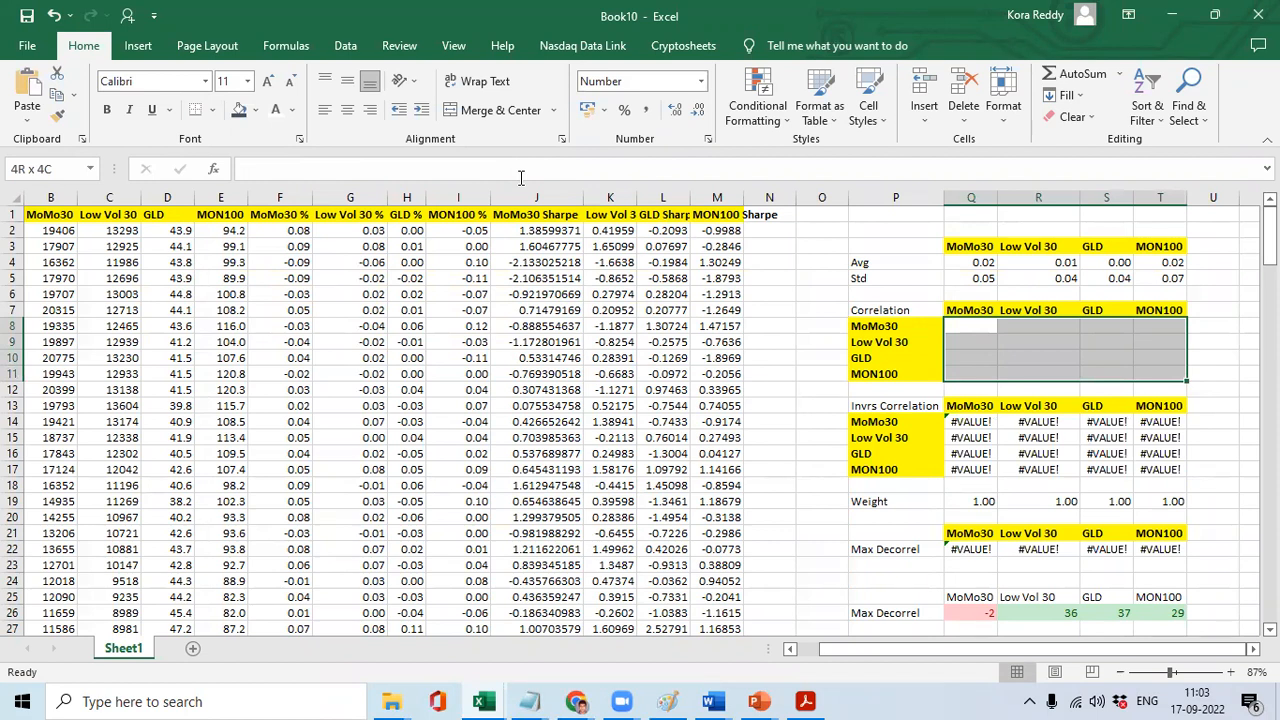
{"action": "left_click", "coordinate": [485, 169]}
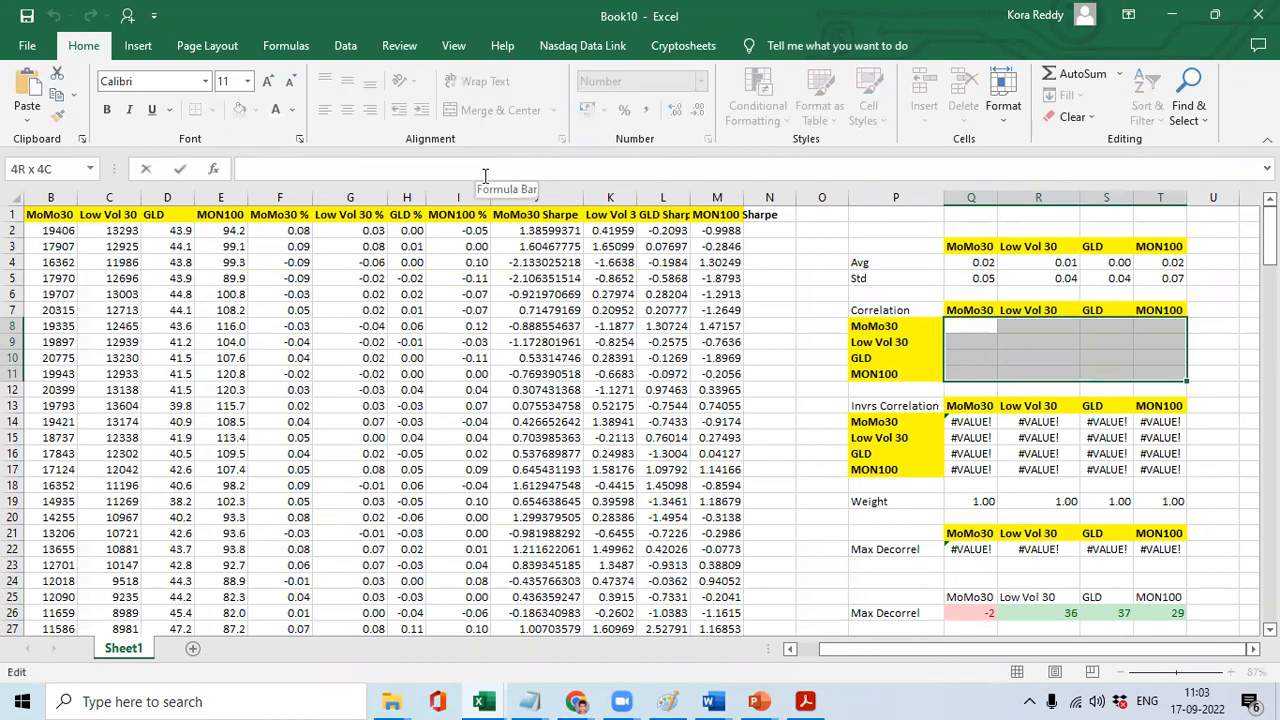
{"action": "type", "text": "=MMULT(TRANSPOSE(J2:M121),J2:M121)/120"}
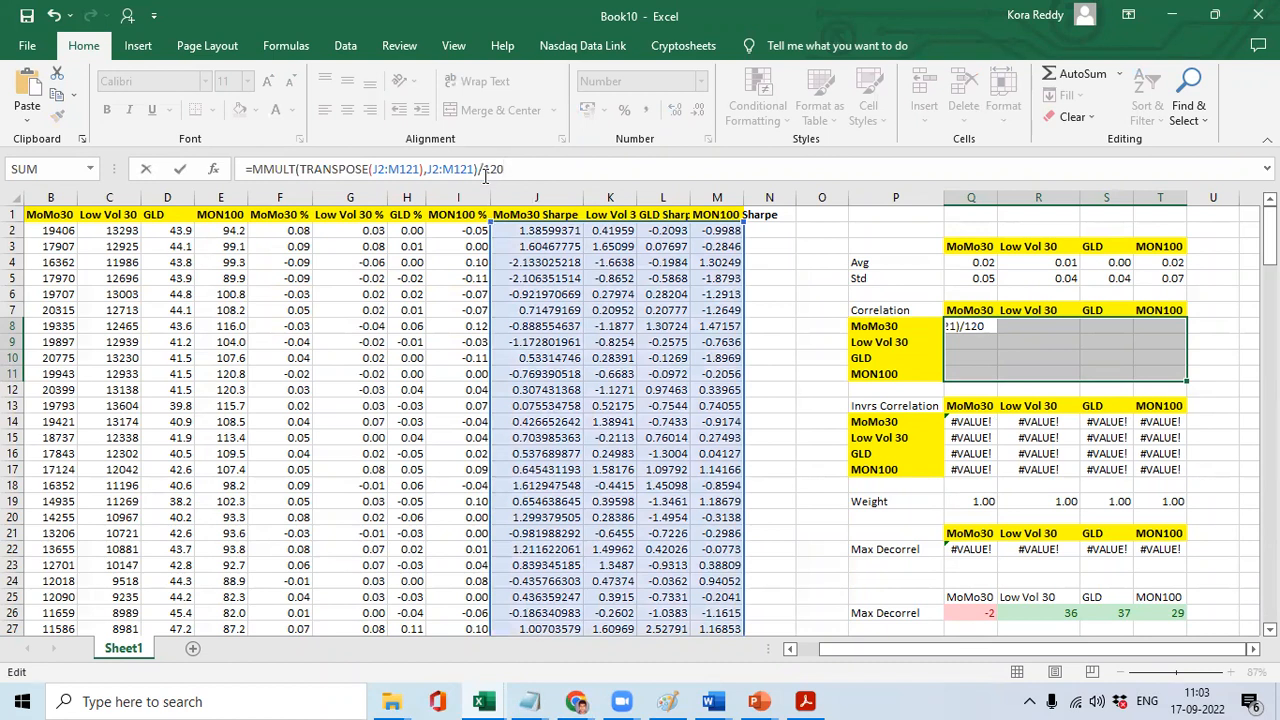
{"action": "key", "text": "ctrl+shift+Return"}
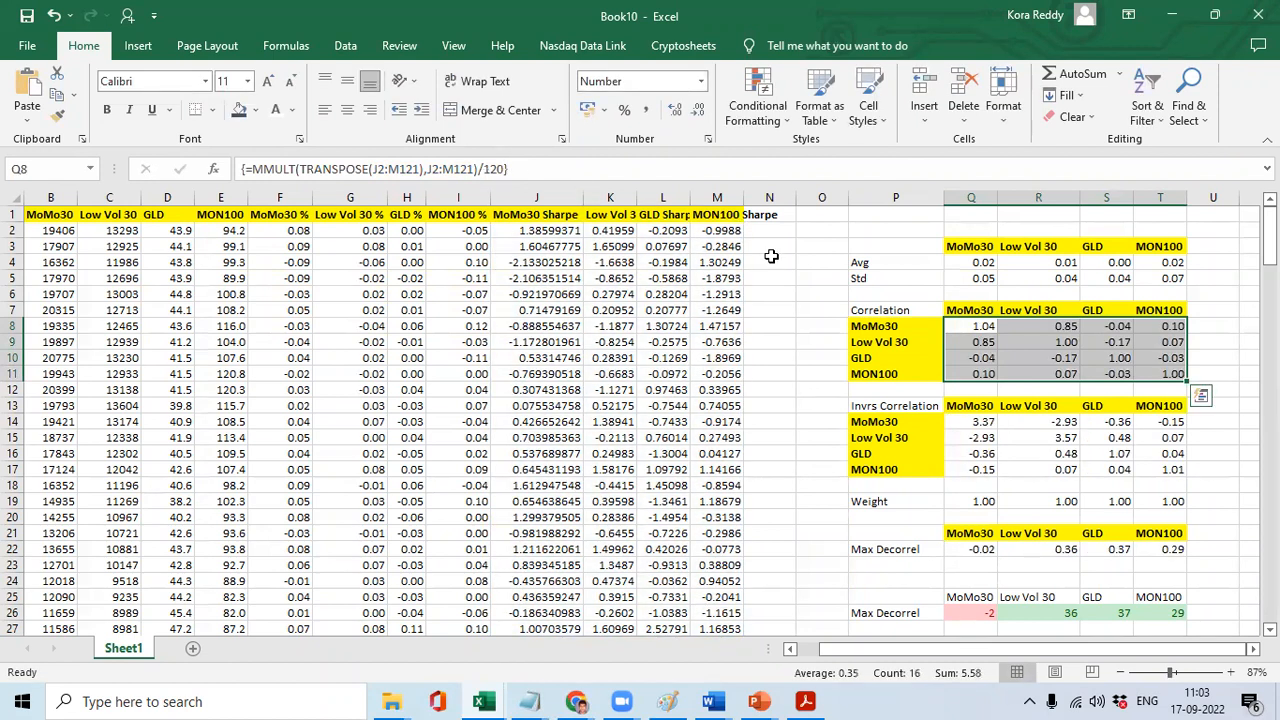
Check the array formula in the correlation matrix cells Q8 and Q9.
{"action": "left_click", "coordinate": [970, 328]}
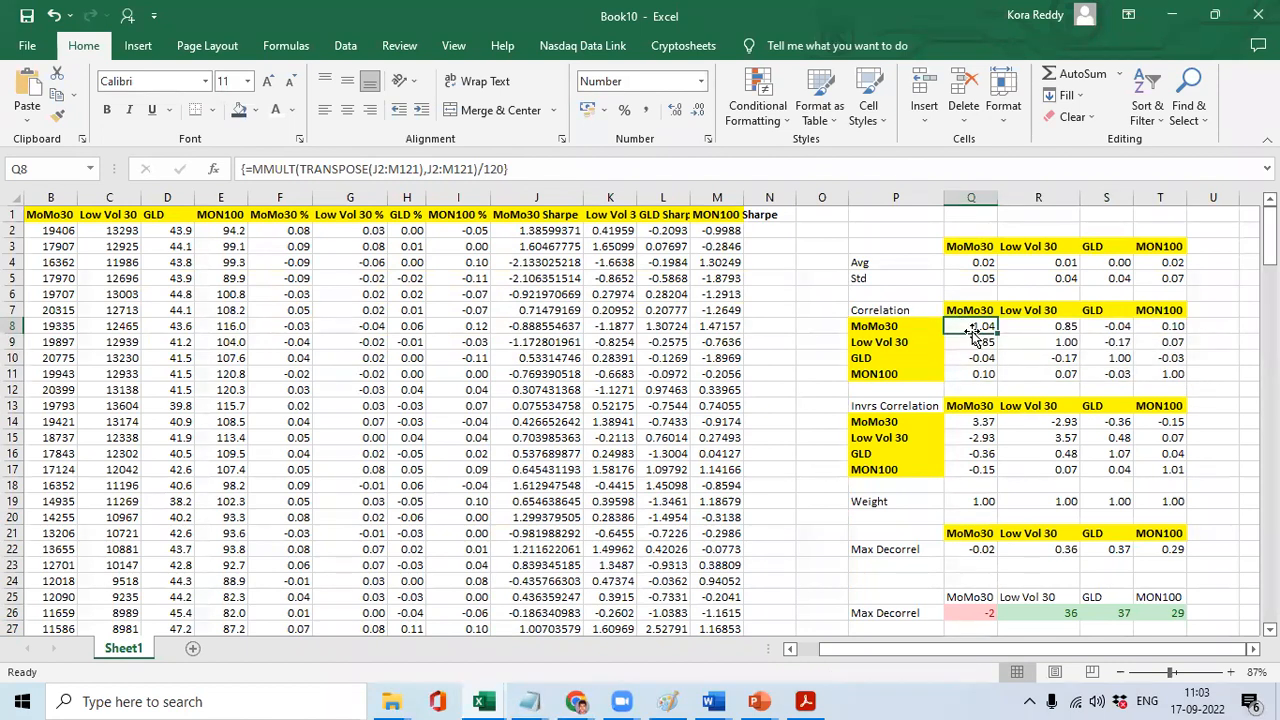
{"action": "key", "text": "Down"}
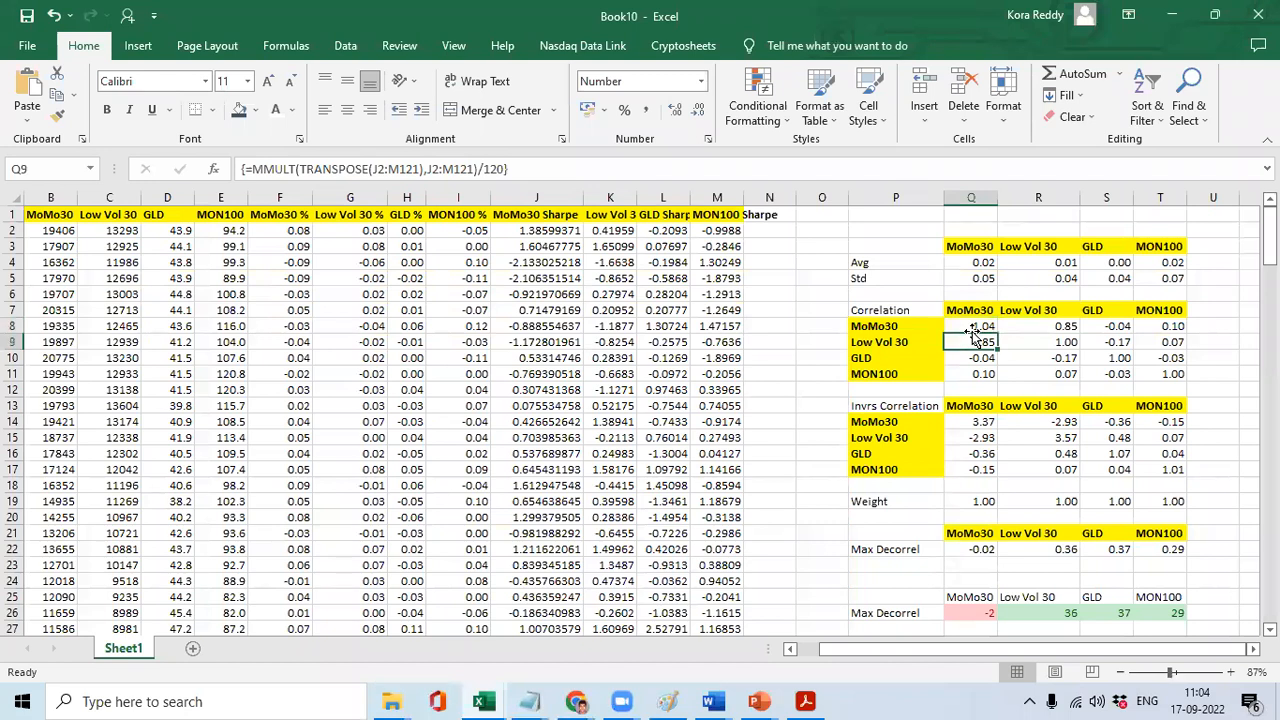
{"action": "key", "text": "Up"}
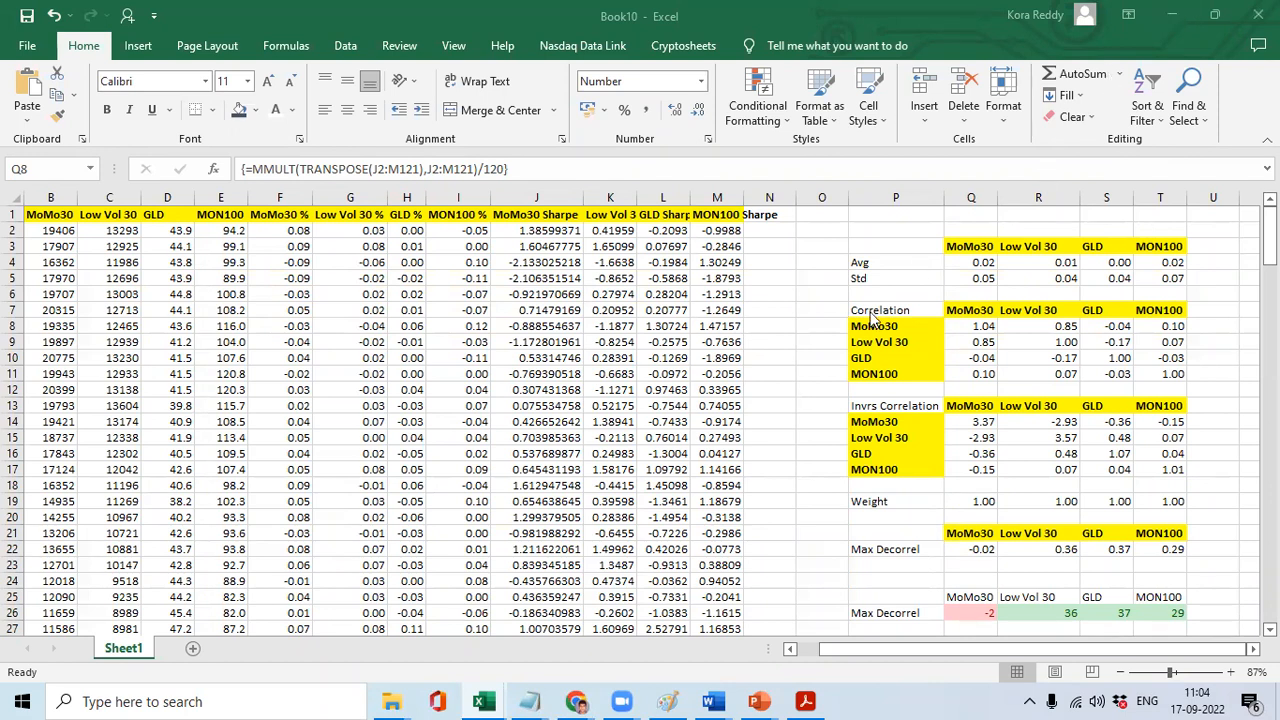
Examine the MoMo30 row of the correlation matrix and the inverse correlation formula in Q14.
{"action": "left_click", "coordinate": [962, 330]}
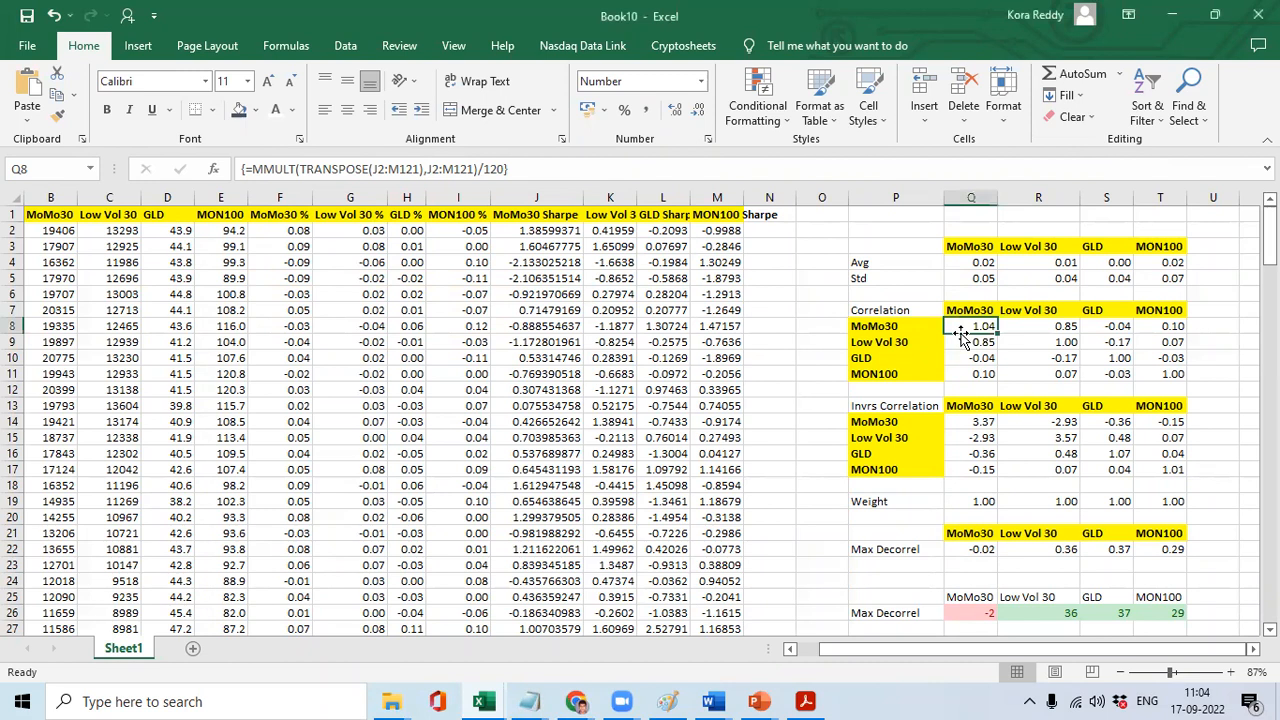
{"action": "key", "text": "ctrl+shift+Right"}
{"action": "key", "text": "Down"}
{"action": "key", "text": "Down"}
{"action": "key", "text": "Down"}
{"action": "key", "text": "Down"}
{"action": "key", "text": "Down"}
{"action": "key", "text": "Down"}
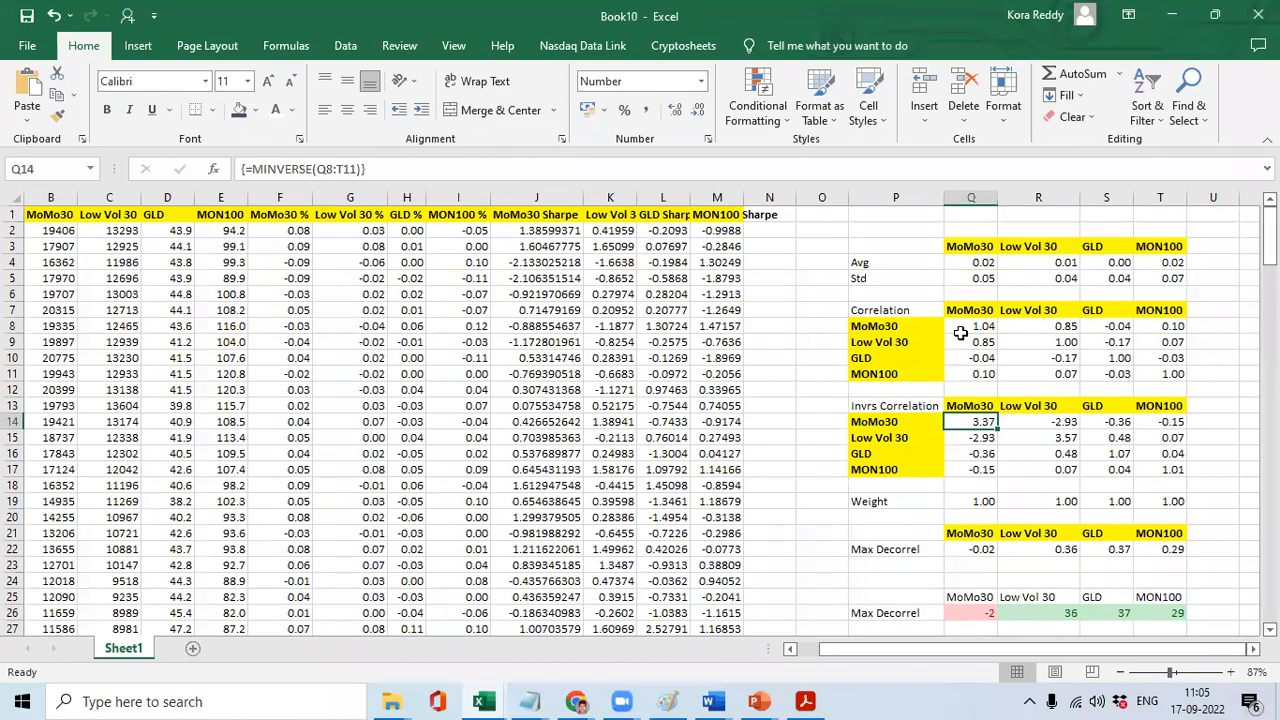
{"action": "left_click", "coordinate": [960, 333]}
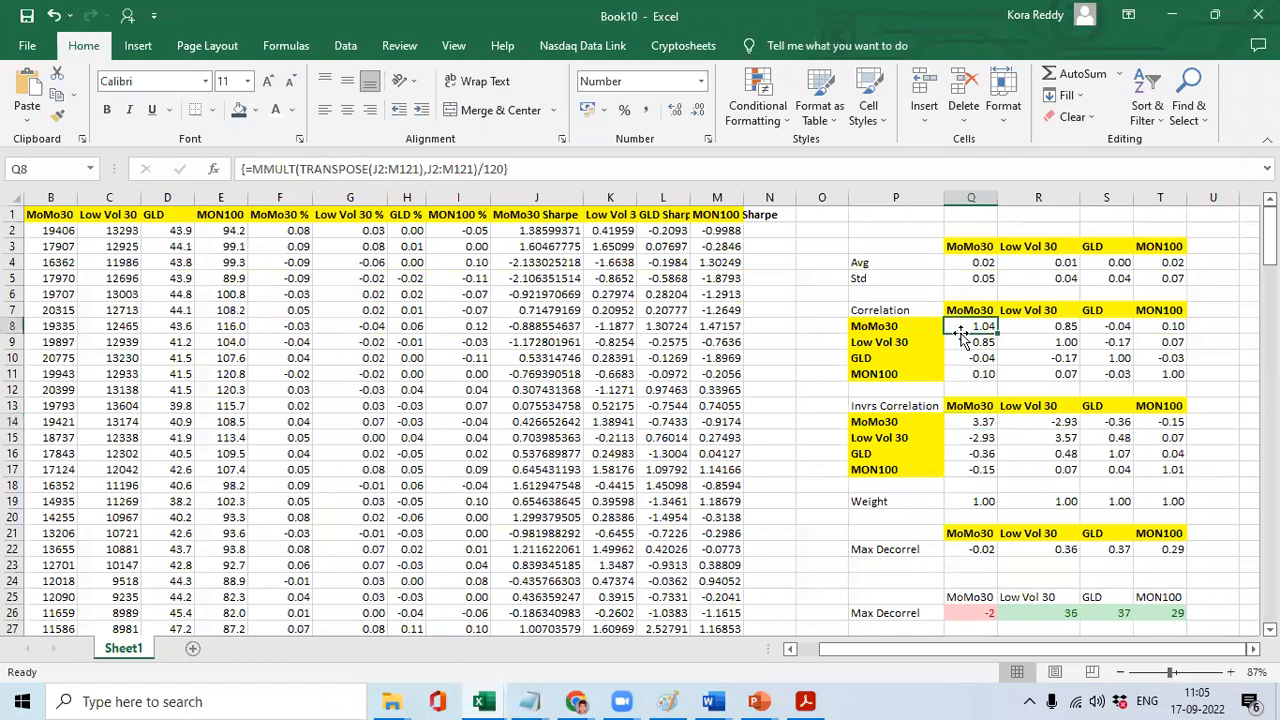
{"action": "key", "text": "ctrl+shift+Right"}
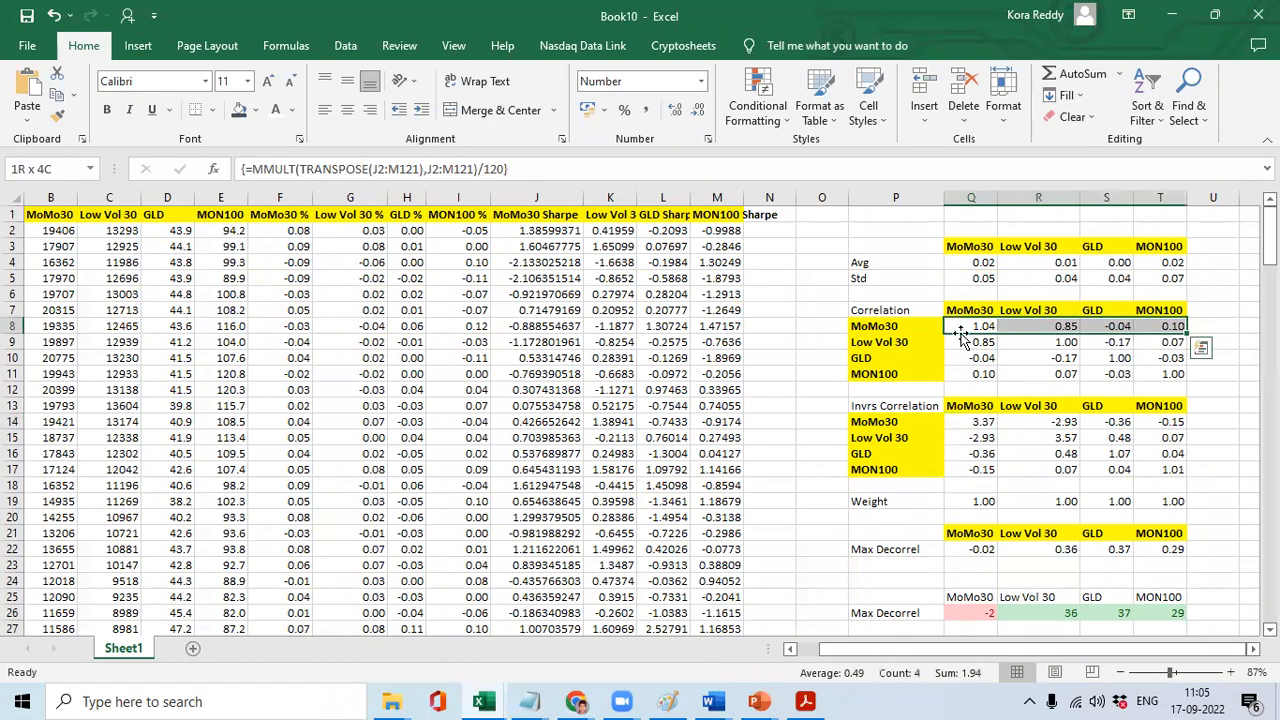
Copy the MINVERSE(Q8:T11) formula text from the inverse correlation cell Q14 and leave cell editing.
{"action": "left_click", "coordinate": [982, 422]}
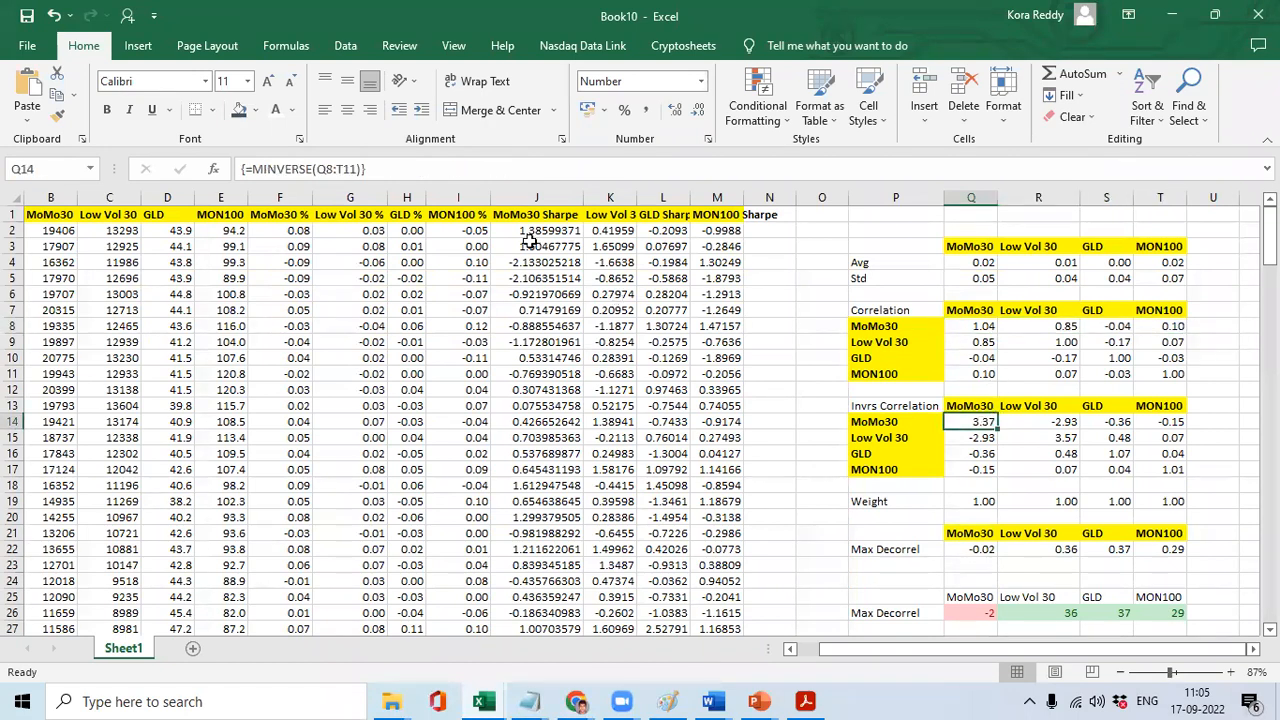
{"action": "left_click", "coordinate": [391, 168]}
{"action": "key", "text": "ctrl+shift+Left"}
{"action": "key", "text": "ctrl+shift+Left"}
{"action": "key", "text": "ctrl+shift+Left"}
{"action": "key", "text": "ctrl+shift+Left"}
{"action": "key", "text": "ctrl+c"}
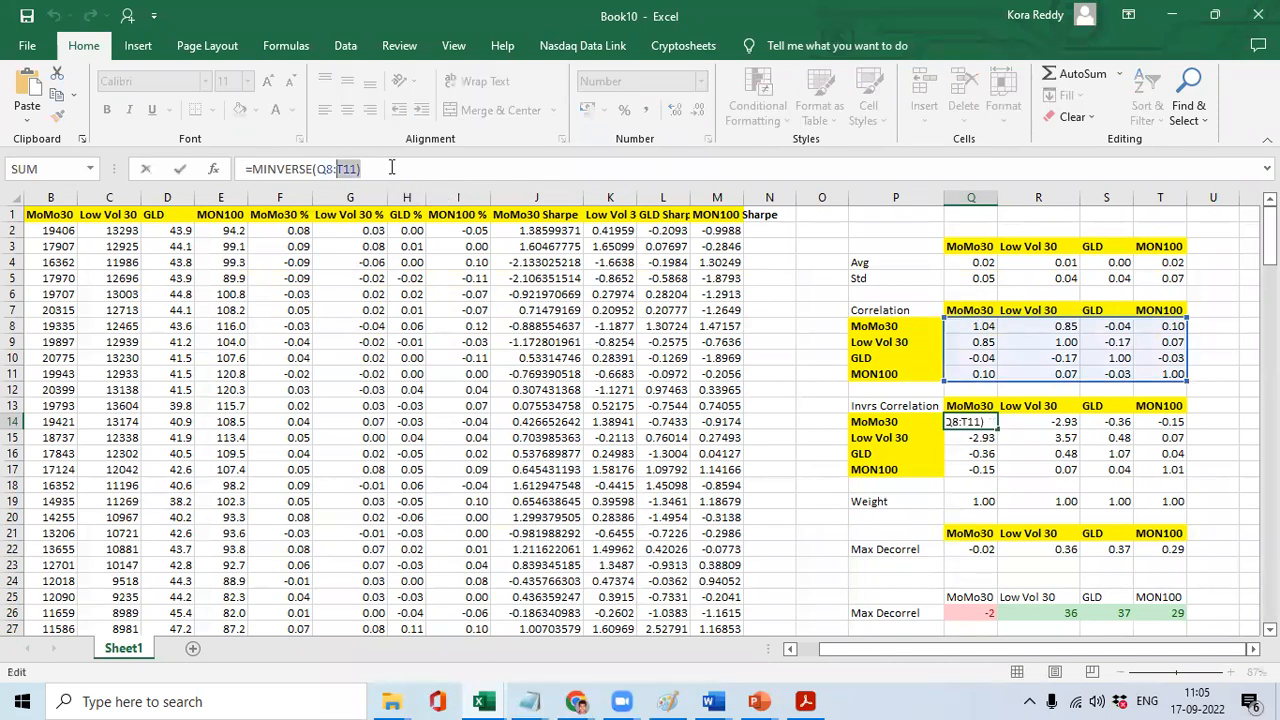
{"action": "key", "text": "Escape"}
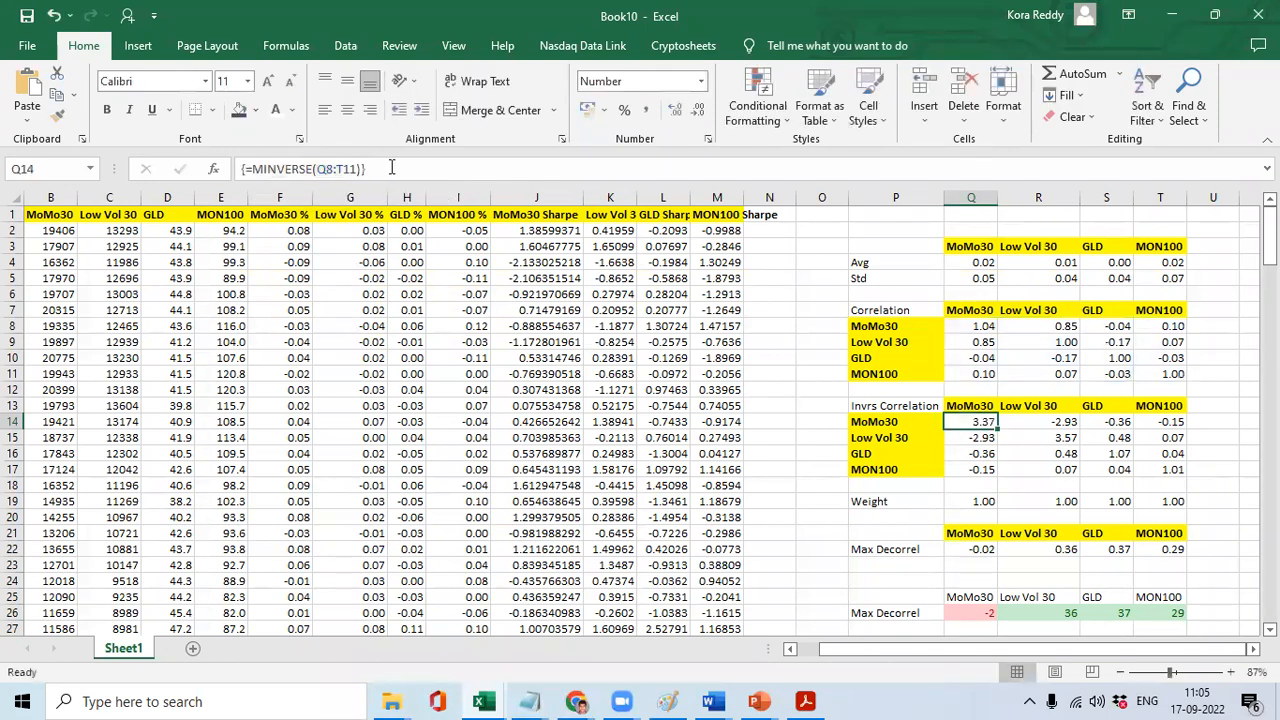
Switch to Notepad and replace the two Max Decorrel text lines with =MINVERSE(Q8:T11).
{"action": "key", "text": "alt+Tab"}
{"action": "key", "text": "Tab"}
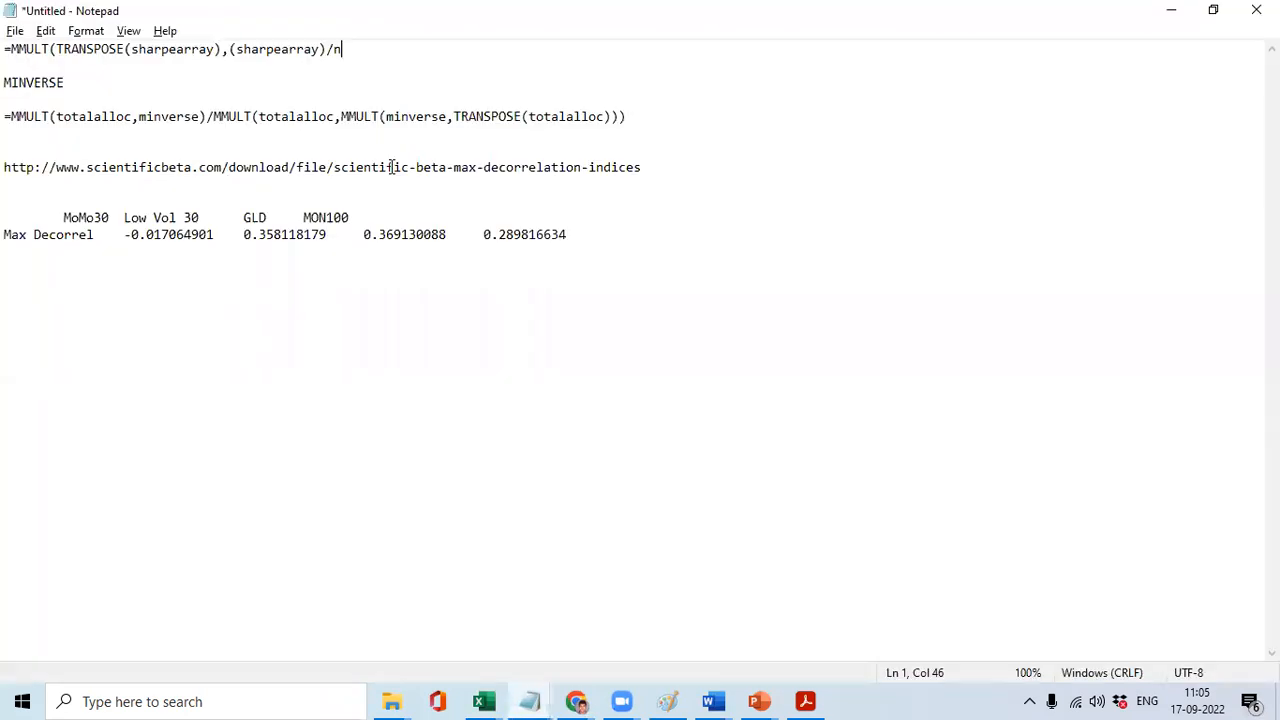
{"action": "left_click", "coordinate": [636, 229]}
{"action": "key", "text": "shift+Up"}
{"action": "key", "text": "shift+Up"}
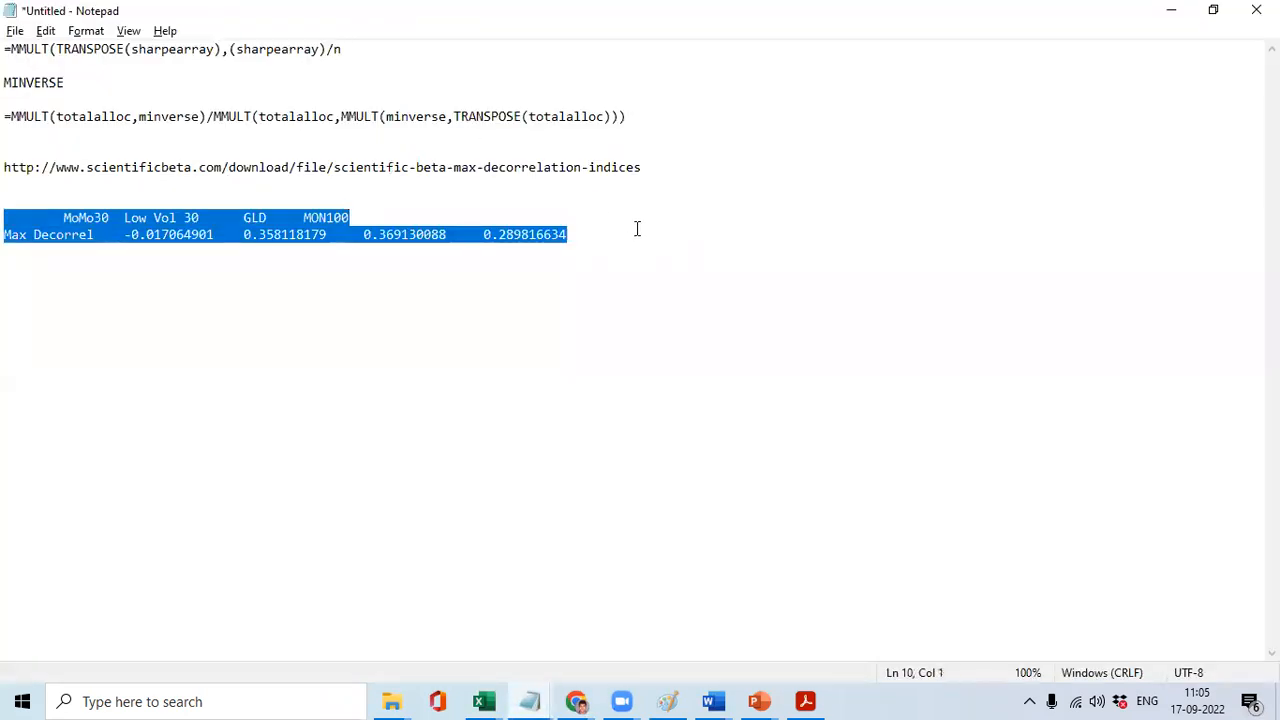
{"action": "key", "text": "ctrl+v"}
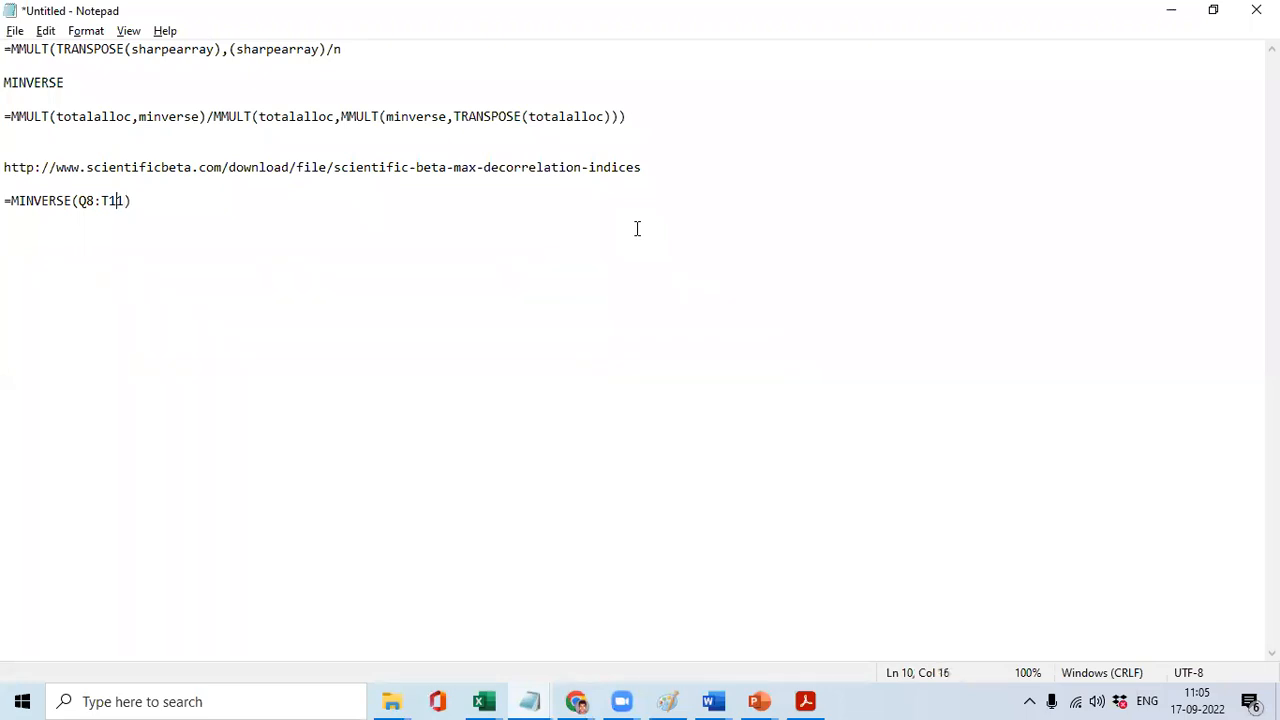
Switch back to Excel and clear the inverse correlation matrix Q14:T17.
{"action": "key", "text": "alt+Tab"}
{"action": "key", "text": "shift+Right"}
{"action": "key", "text": "shift+Right"}
{"action": "key", "text": "shift+Right"}
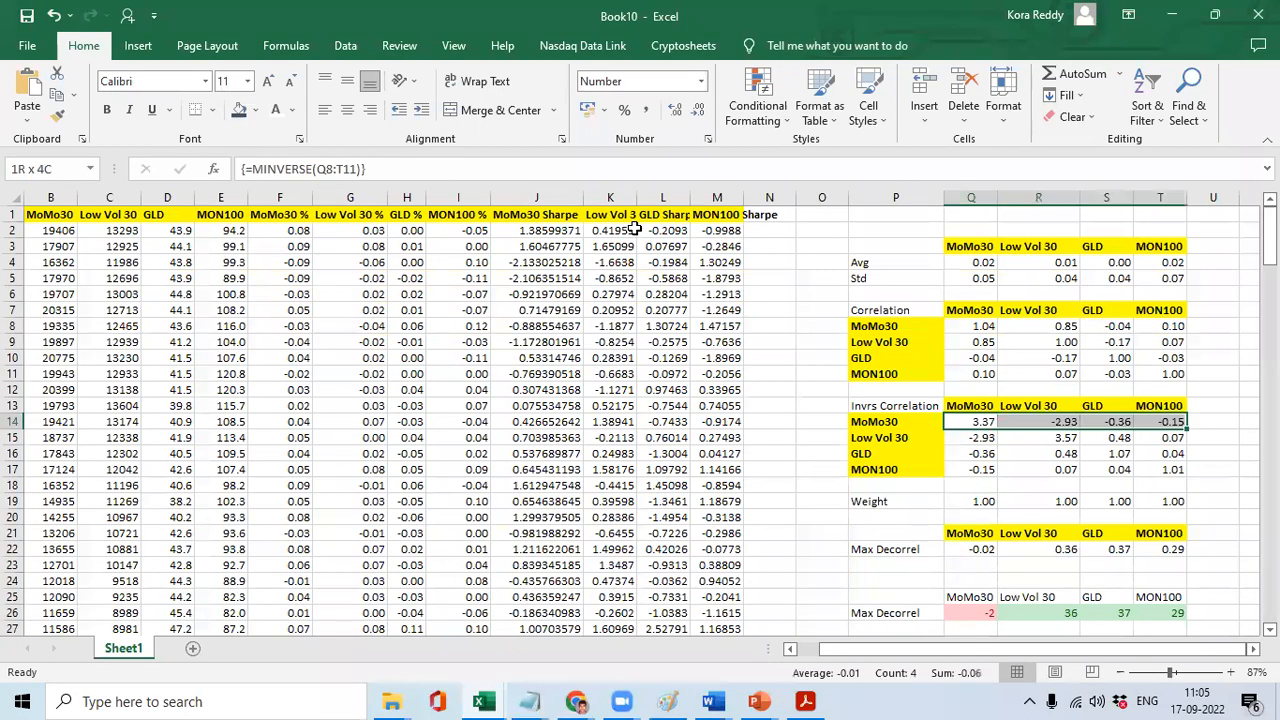
{"action": "key", "text": "shift+Down"}
{"action": "key", "text": "shift+Down"}
{"action": "key", "text": "shift+Down"}
{"action": "key", "text": "Delete"}
{"action": "key", "text": "Down"}
{"action": "key", "text": "Up"}
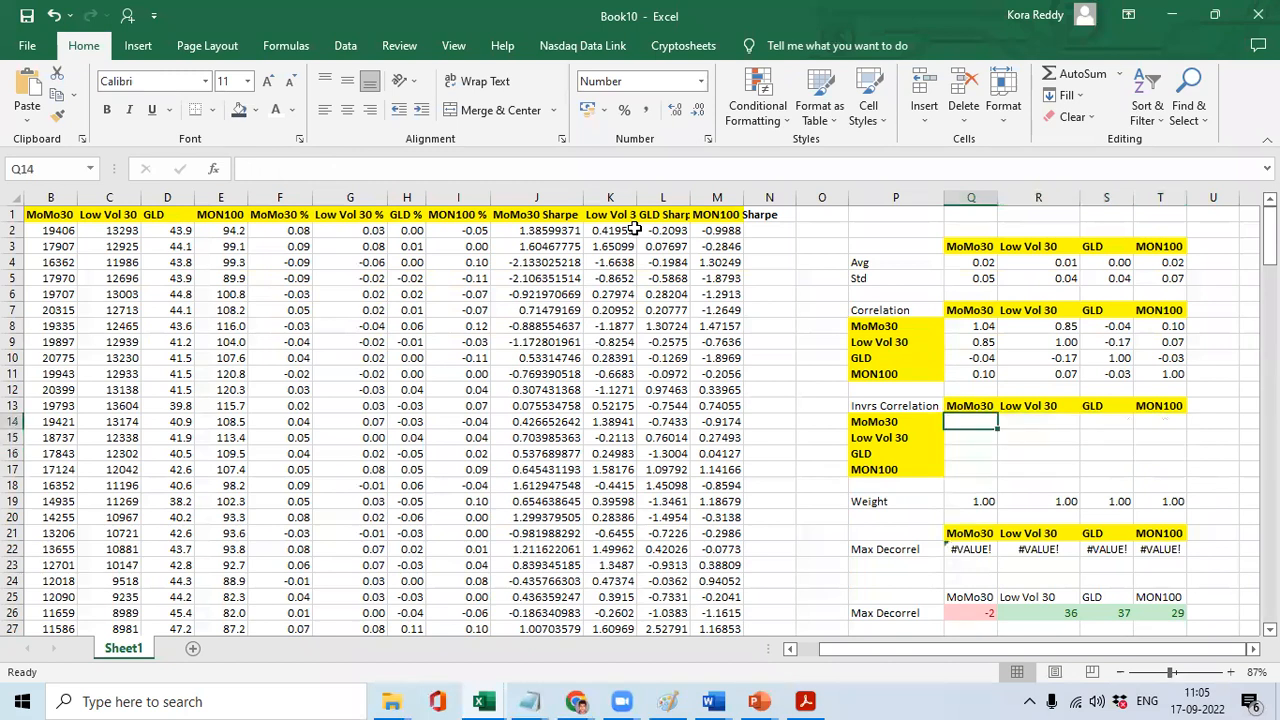
Enter =MINVERSE(Q8:T11) as an array formula across the empty inverse correlation matrix Q14:T17.
{"action": "key", "text": "shift+Right"}
{"action": "key", "text": "shift+Right"}
{"action": "key", "text": "shift+Right"}
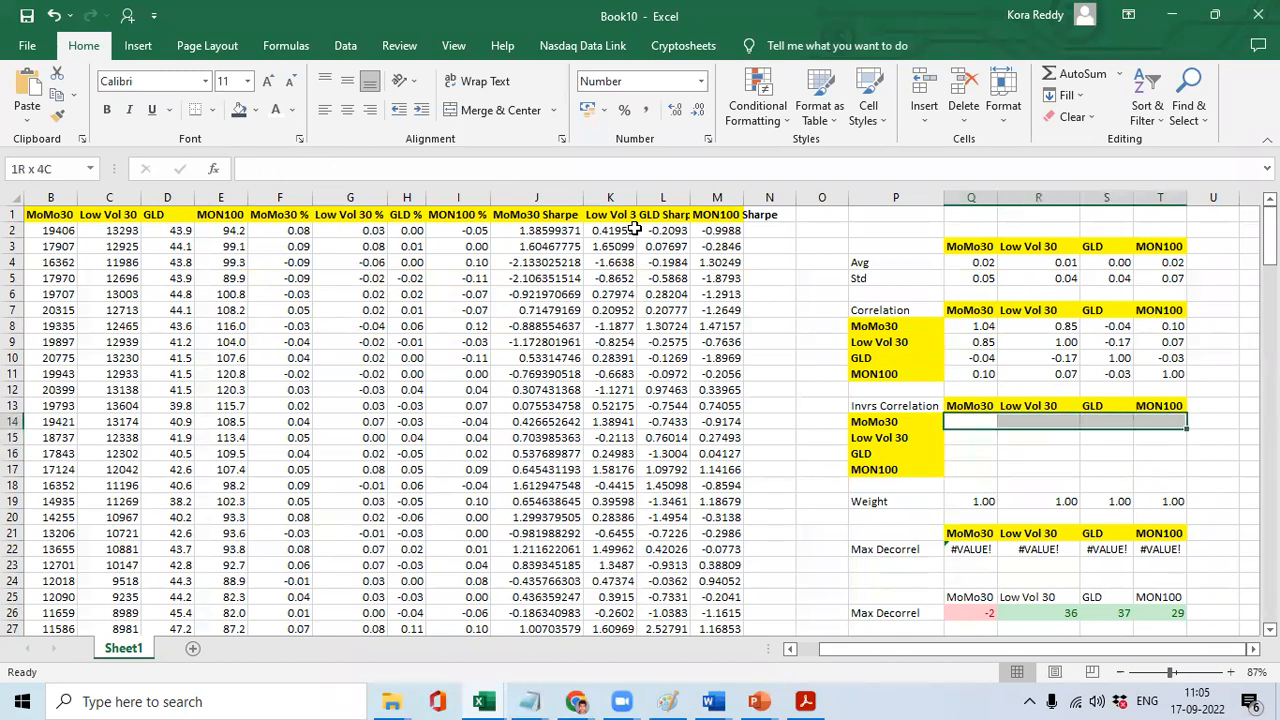
{"action": "key", "text": "shift+Down"}
{"action": "key", "text": "shift+Down"}
{"action": "key", "text": "shift+Down"}
{"action": "left_click", "coordinate": [248, 168]}
{"action": "key", "text": "ctrl+v"}
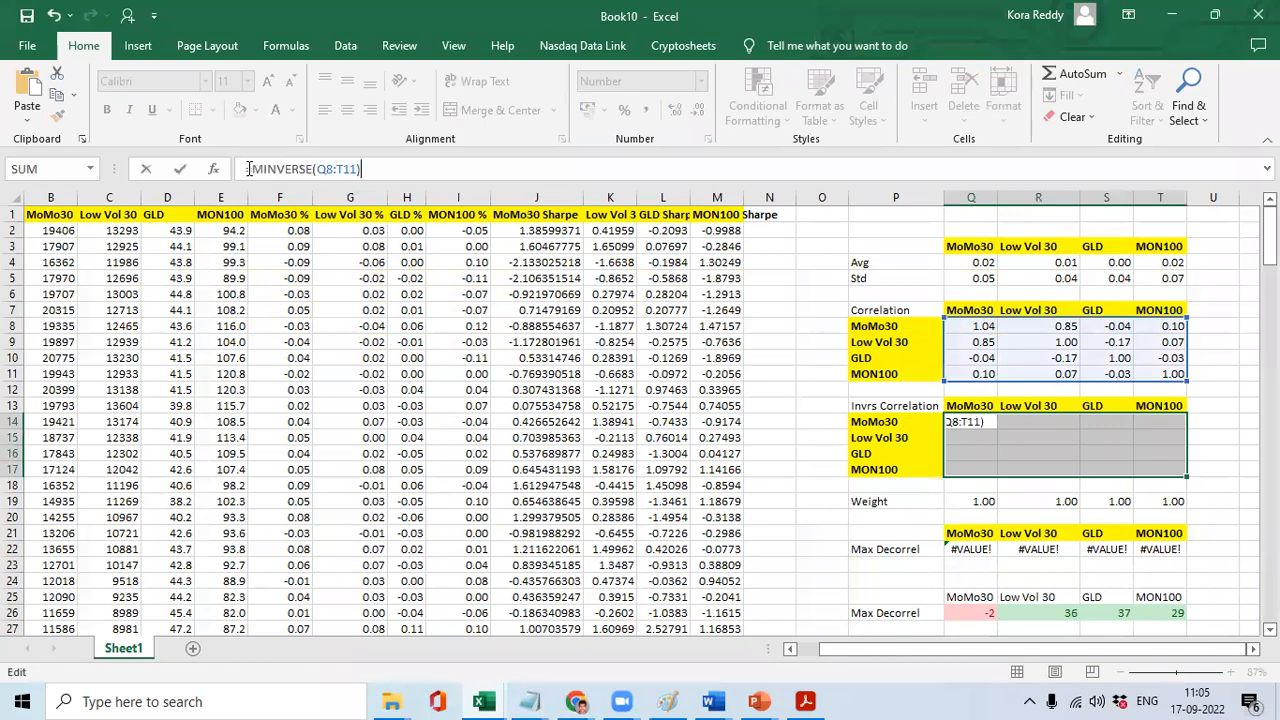
{"action": "key", "text": "ctrl+shift+Return"}
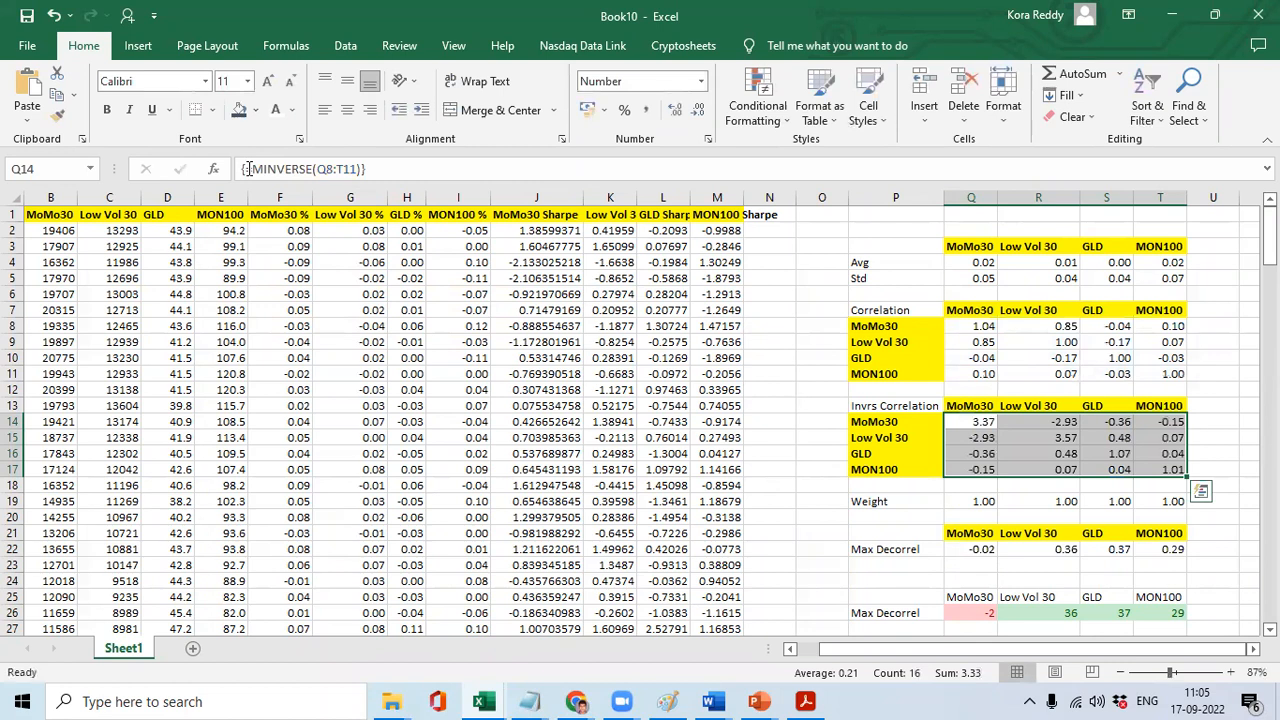
Examine the Weight row and the Max Decorrel array formula in Q22:T22, comparing it with the formula notes in Notepad.
{"action": "key", "text": "ctrl+Down"}
{"action": "key", "text": "ctrl+Down"}
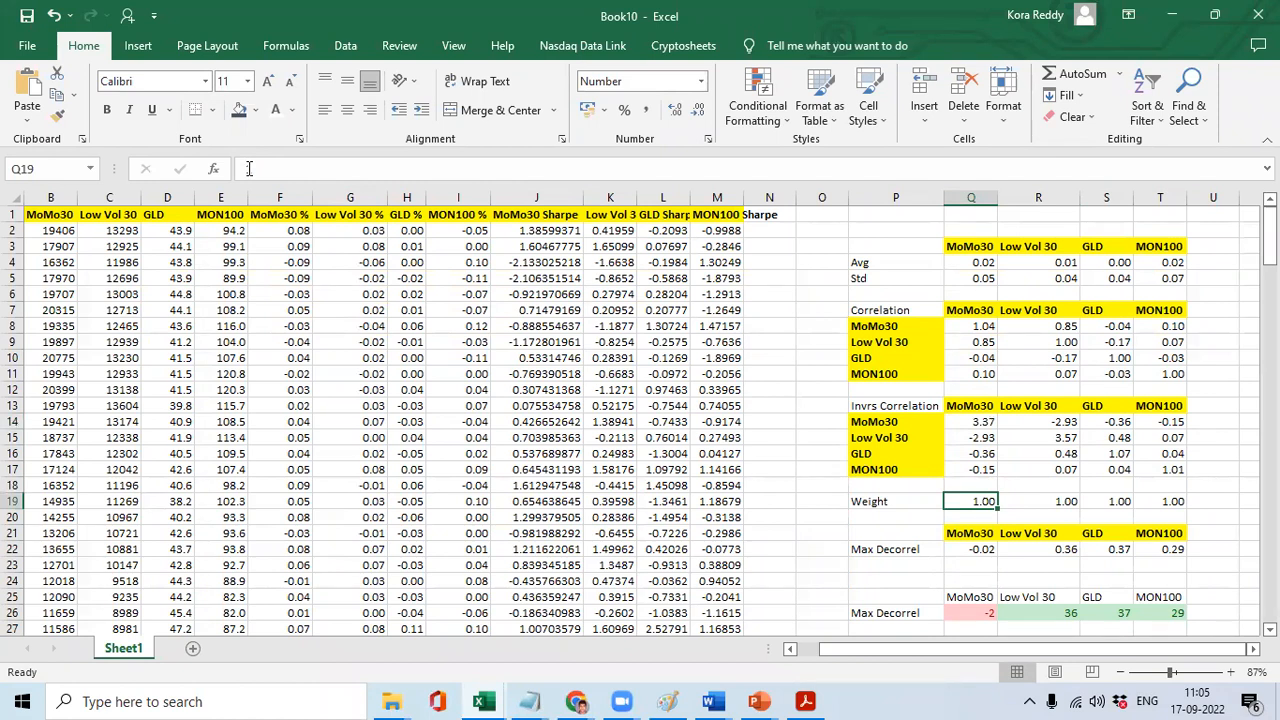
{"action": "key", "text": "ctrl+Down"}
{"action": "key", "text": "ctrl+Down"}
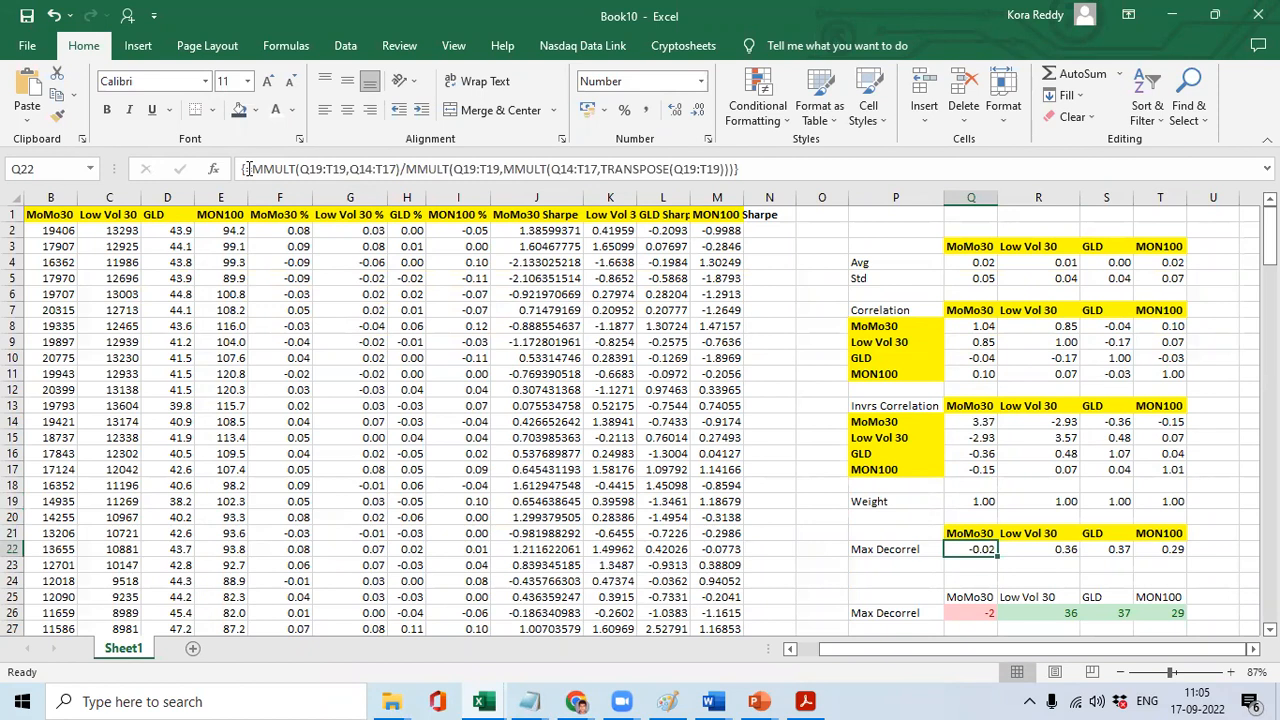
{"action": "key", "text": "alt+Tab"}
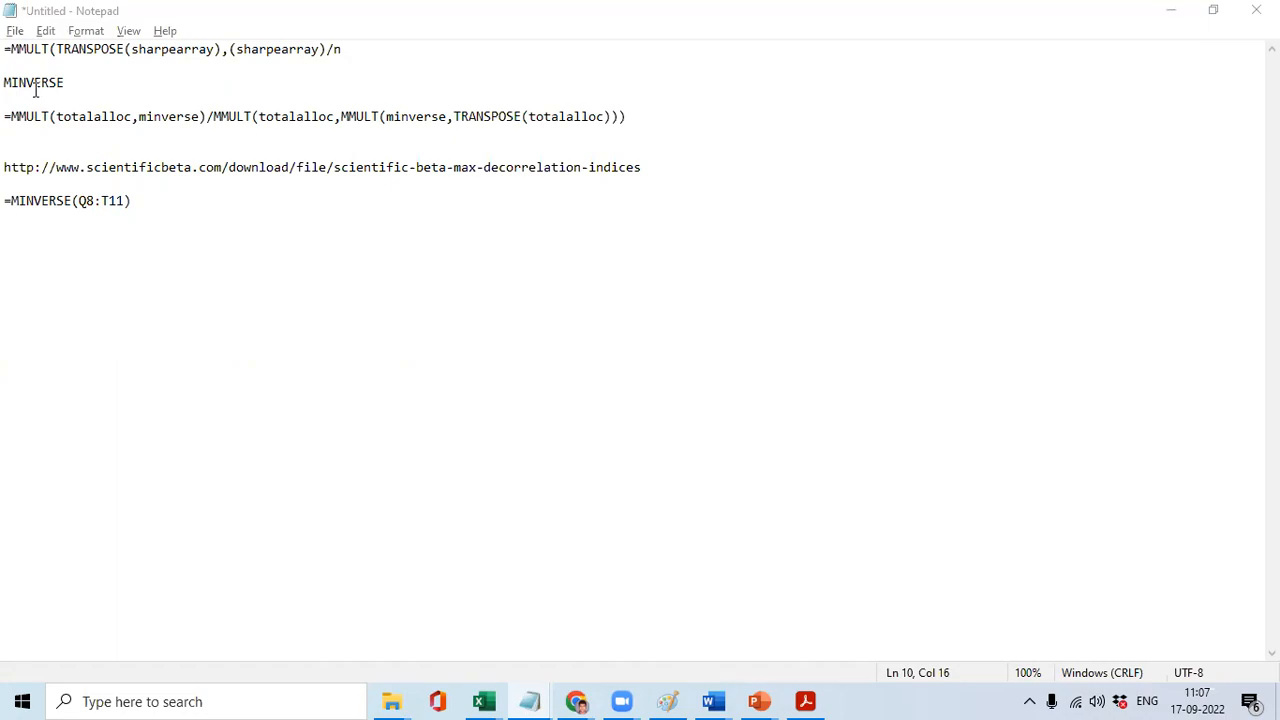
{"action": "key", "text": "alt+Tab"}
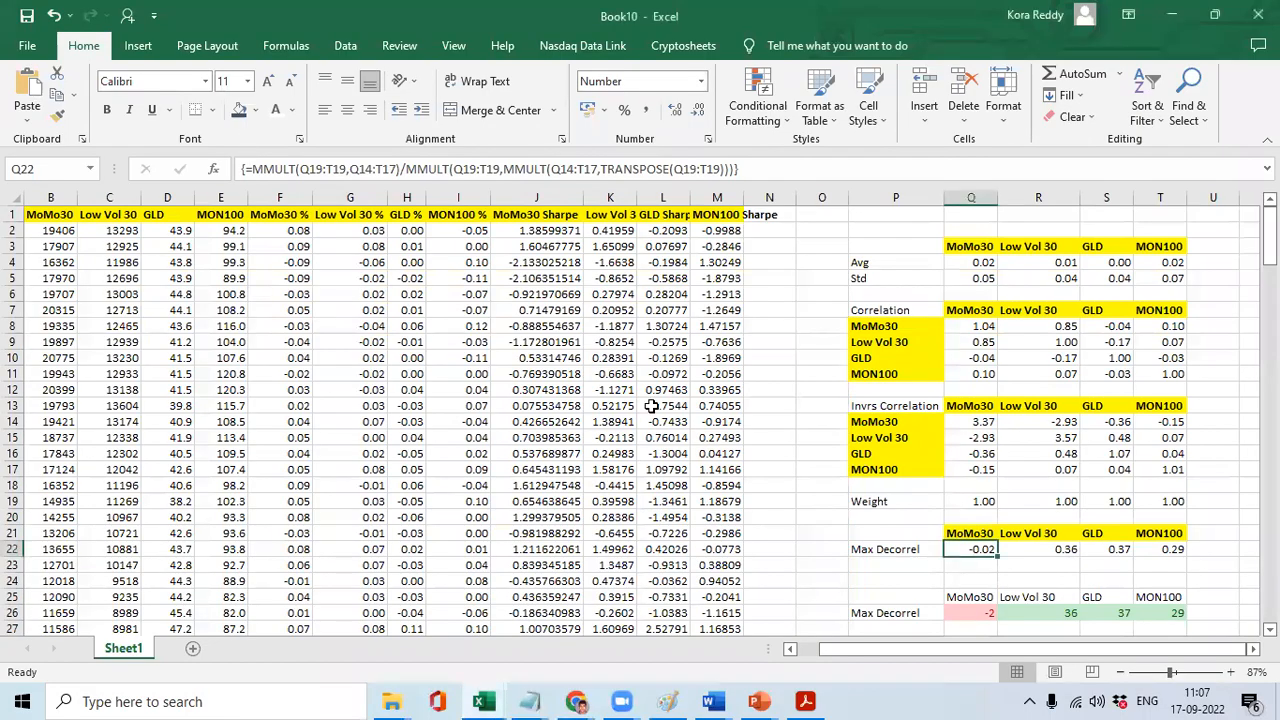
{"action": "key", "text": "ctrl+shift+Right"}
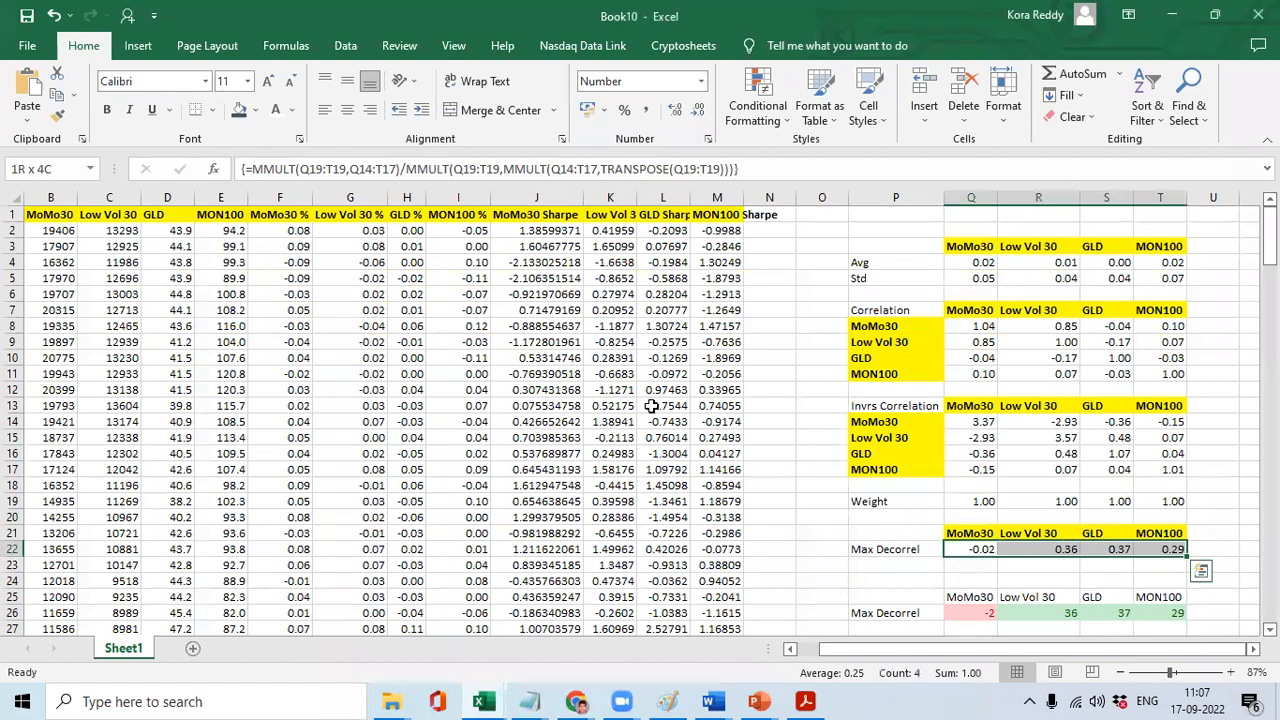
Review row 2 of the price and return columns and select the Low Vol 30 % returns from G2 down.
{"action": "key", "text": "ctrl+Up"}
{"action": "key", "text": "ctrl+Up"}
{"action": "key", "text": "ctrl+Left"}
{"action": "key", "text": "ctrl+Left"}
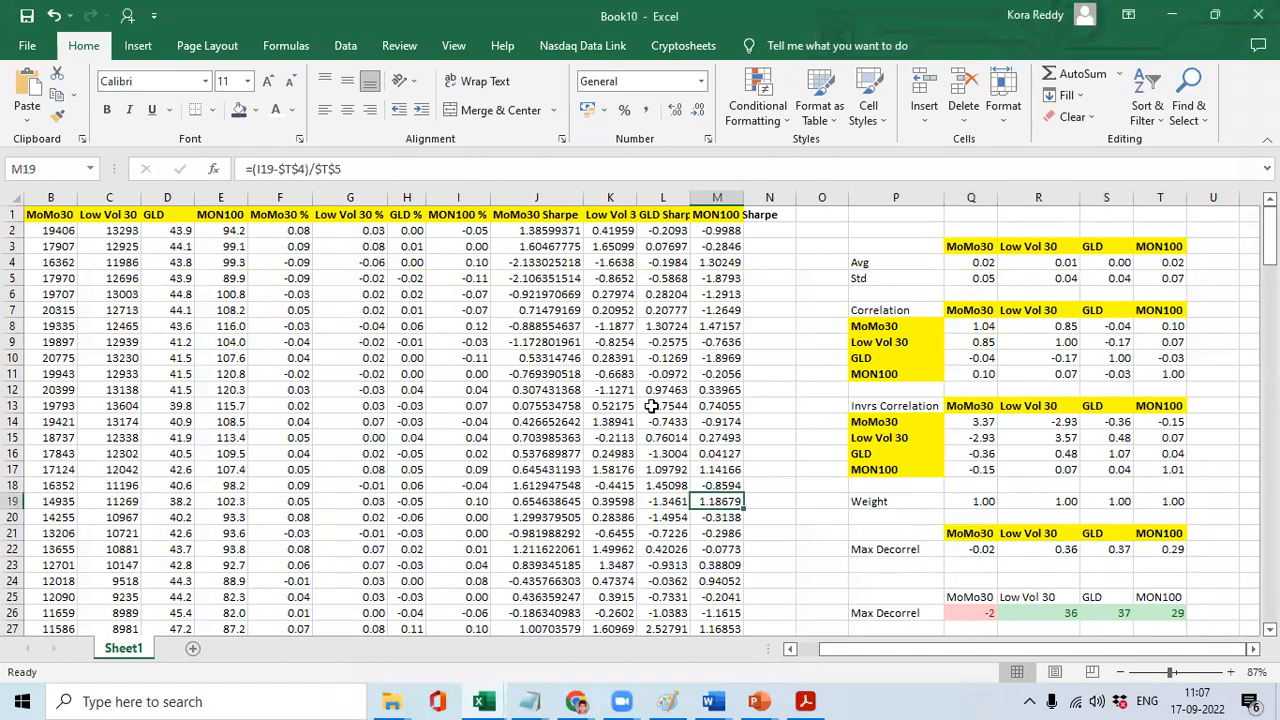
{"action": "key", "text": "ctrl+Left"}
{"action": "key", "text": "ctrl+Up"}
{"action": "key", "text": "Down"}
{"action": "key", "text": "Right"}
{"action": "key", "text": "Right"}
{"action": "key", "text": "Right"}
{"action": "key", "text": "Right"}
{"action": "key", "text": "Right"}
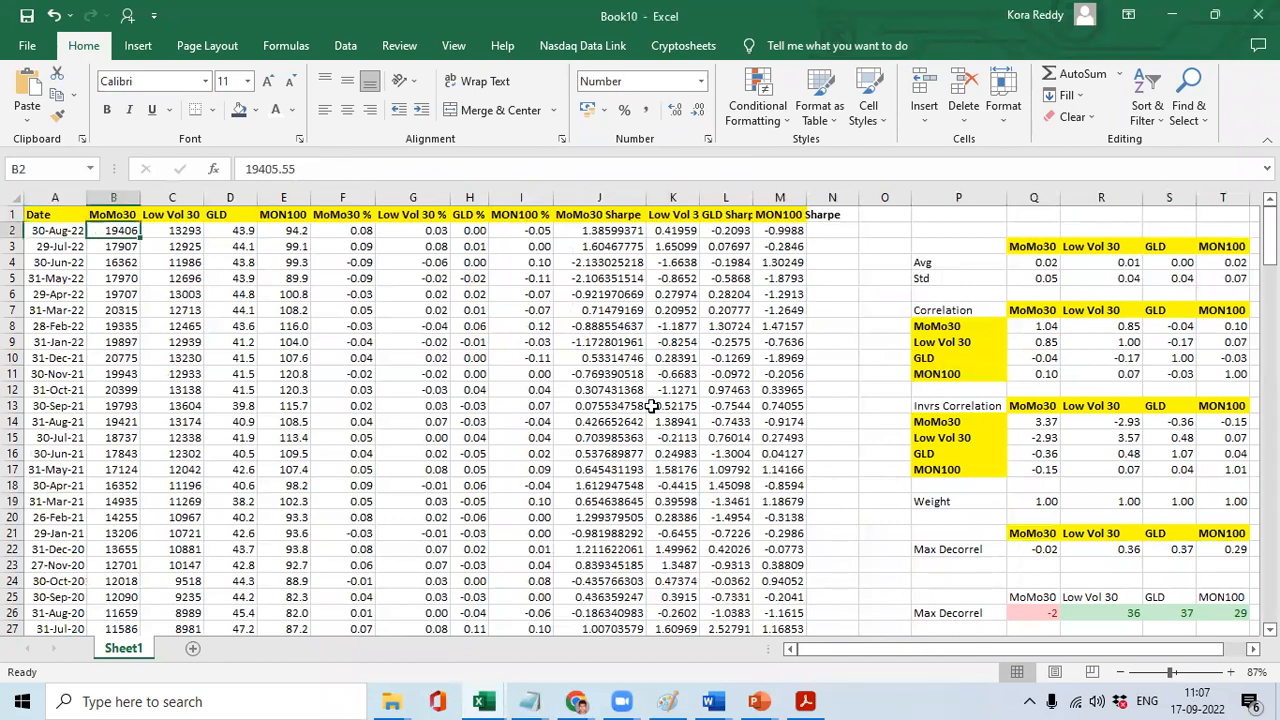
{"action": "key", "text": "Right"}
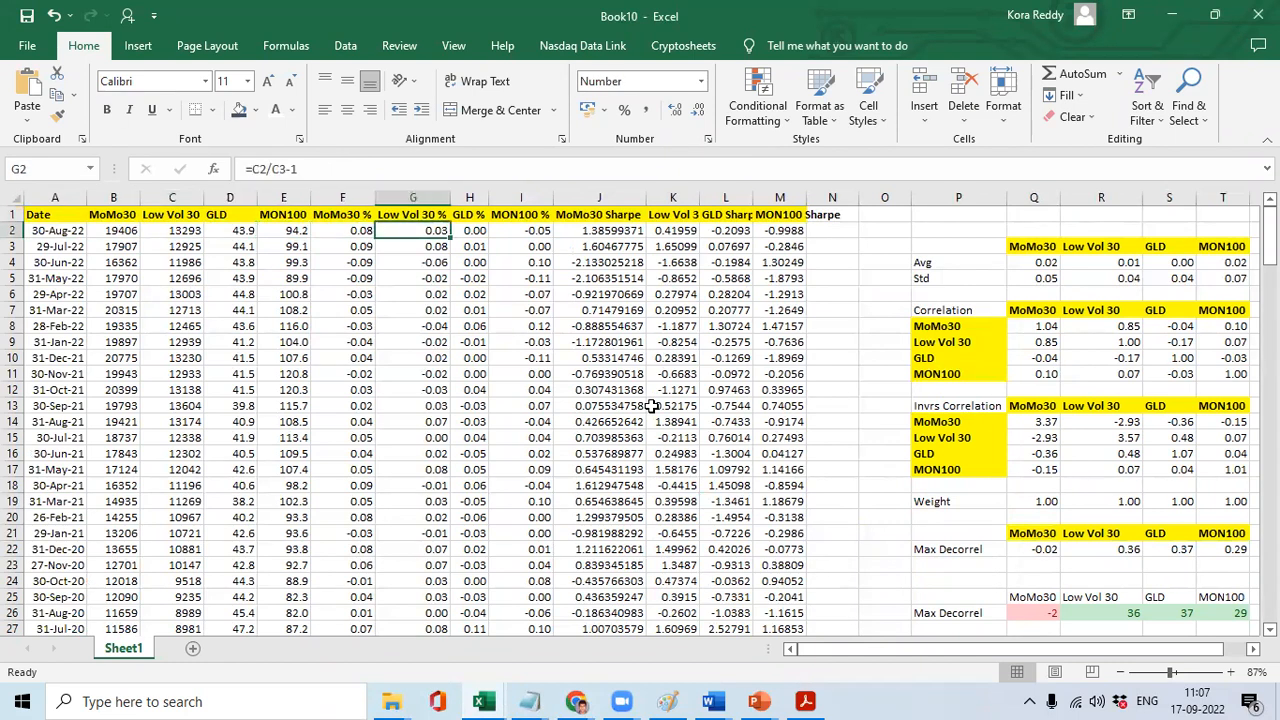
{"action": "key", "text": "ctrl+shift+Down"}
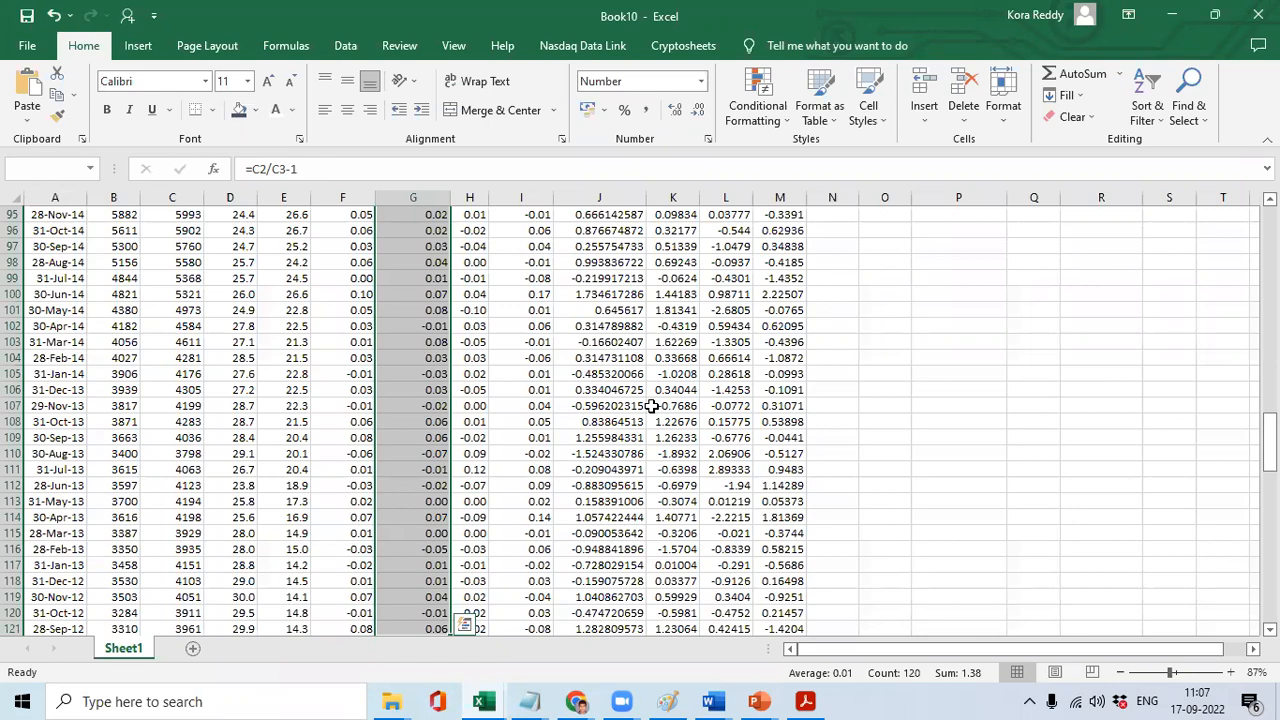
Examine the summary tables and check the MoMo30 weight in the Max Decorrel row at Q22.
{"action": "key", "text": "ctrl+Up"}
{"action": "key", "text": "Down"}
{"action": "key", "text": "Right"}
{"action": "key", "text": "Right"}
{"action": "key", "text": "Right"}
{"action": "key", "text": "Right"}
{"action": "key", "text": "Right"}
{"action": "key", "text": "Right"}
{"action": "key", "text": "Right"}
{"action": "key", "text": "Right"}
{"action": "key", "text": "Right"}
{"action": "key", "text": "Right"}
{"action": "key", "text": "Right"}
{"action": "key", "text": "Right"}
{"action": "key", "text": "Right"}
{"action": "key", "text": "Right"}
{"action": "key", "text": "Right"}
{"action": "key", "text": "Right"}
{"action": "key", "text": "Right"}
{"action": "key", "text": "Right"}
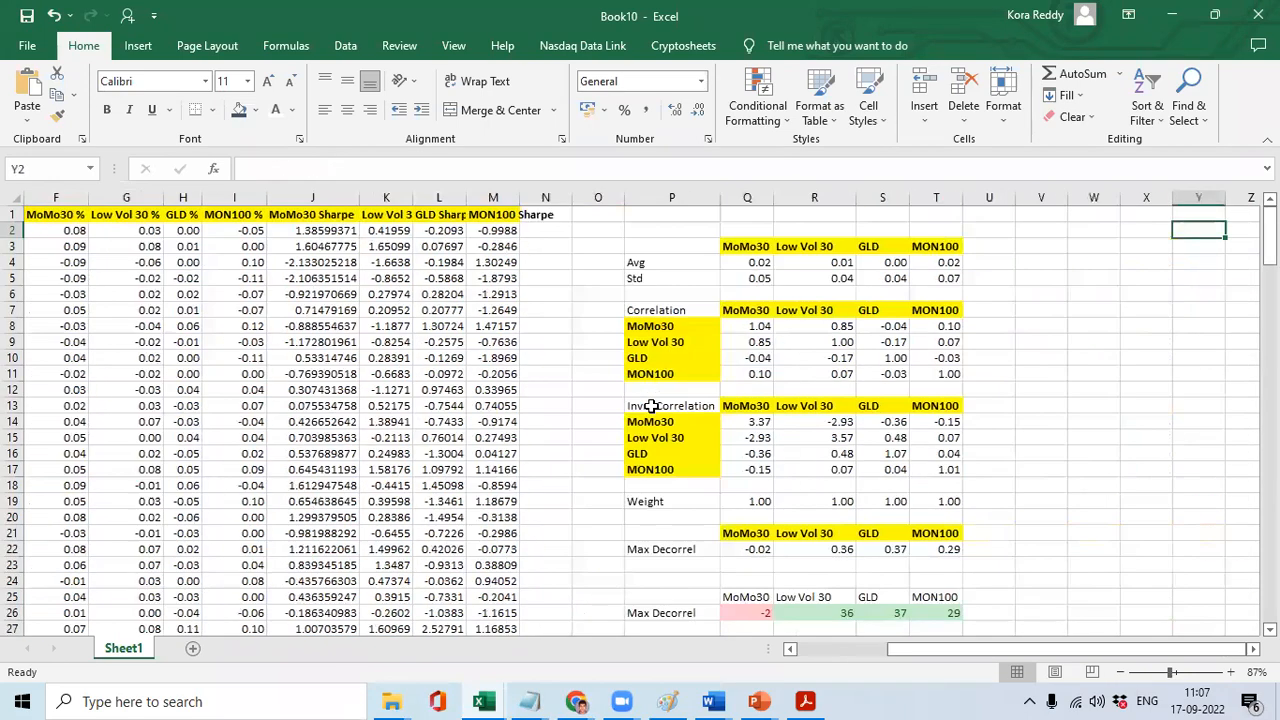
{"action": "key", "text": "Right"}
{"action": "key", "text": "Right"}
{"action": "key", "text": "Right"}
{"action": "key", "text": "Right"}
{"action": "key", "text": "Left"}
{"action": "key", "text": "Left"}
{"action": "key", "text": "Left"}
{"action": "key", "text": "Left"}
{"action": "key", "text": "Left"}
{"action": "key", "text": "Left"}
{"action": "key", "text": "Left"}
{"action": "key", "text": "Left"}
{"action": "key", "text": "Left"}
{"action": "key", "text": "Left"}
{"action": "key", "text": "Left"}
{"action": "key", "text": "Left"}
{"action": "key", "text": "Down"}
{"action": "key", "text": "Down"}
{"action": "key", "text": "Down"}
{"action": "key", "text": "Down"}
{"action": "key", "text": "Down"}
{"action": "key", "text": "Down"}
{"action": "key", "text": "Down"}
{"action": "key", "text": "Down"}
{"action": "key", "text": "Down"}
{"action": "key", "text": "Down"}
{"action": "key", "text": "Down"}
{"action": "key", "text": "Down"}
{"action": "key", "text": "Down"}
{"action": "key", "text": "Down"}
{"action": "key", "text": "Down"}
{"action": "key", "text": "Down"}
{"action": "key", "text": "Down"}
{"action": "key", "text": "Down"}
{"action": "key", "text": "Down"}
{"action": "key", "text": "Down"}
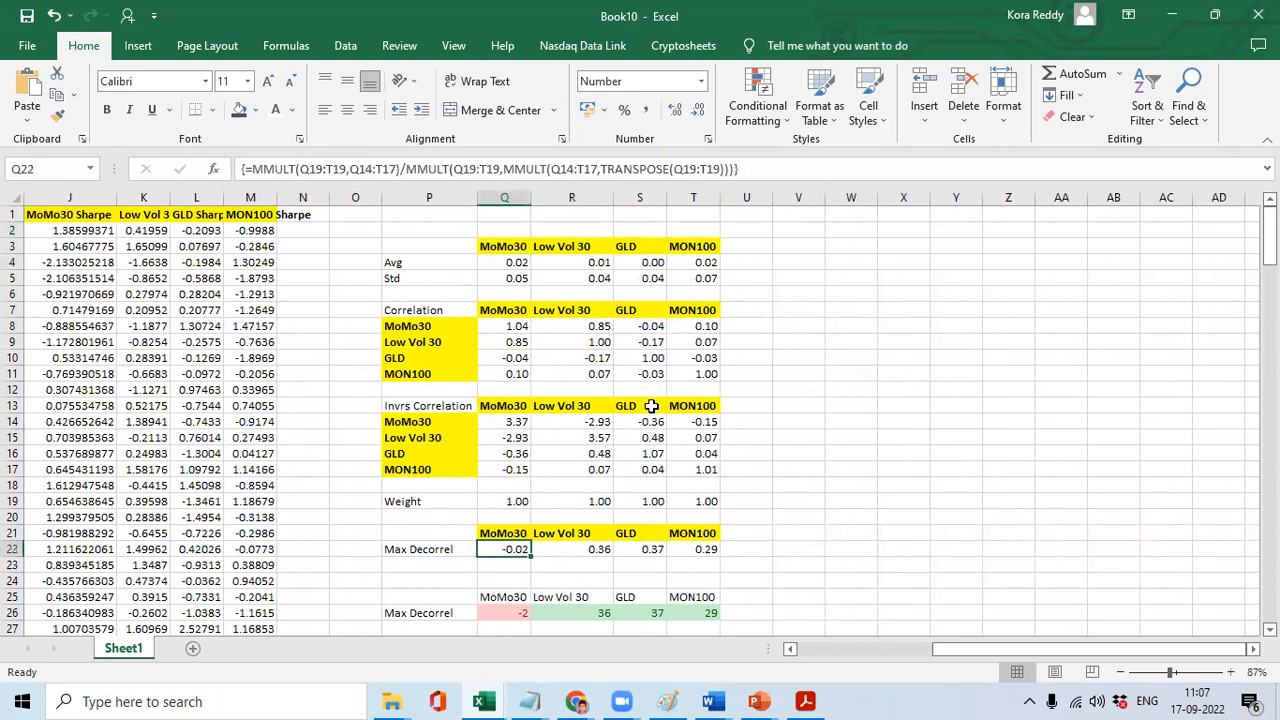
Fit the width of column M to its MON100 Sharpe header.
{"action": "key", "text": "Left"}
{"action": "key", "text": "Left"}
{"action": "key", "text": "Left"}
{"action": "key", "text": "Left"}
{"action": "key", "text": "ctrl+Up"}
{"action": "key", "text": "Right"}
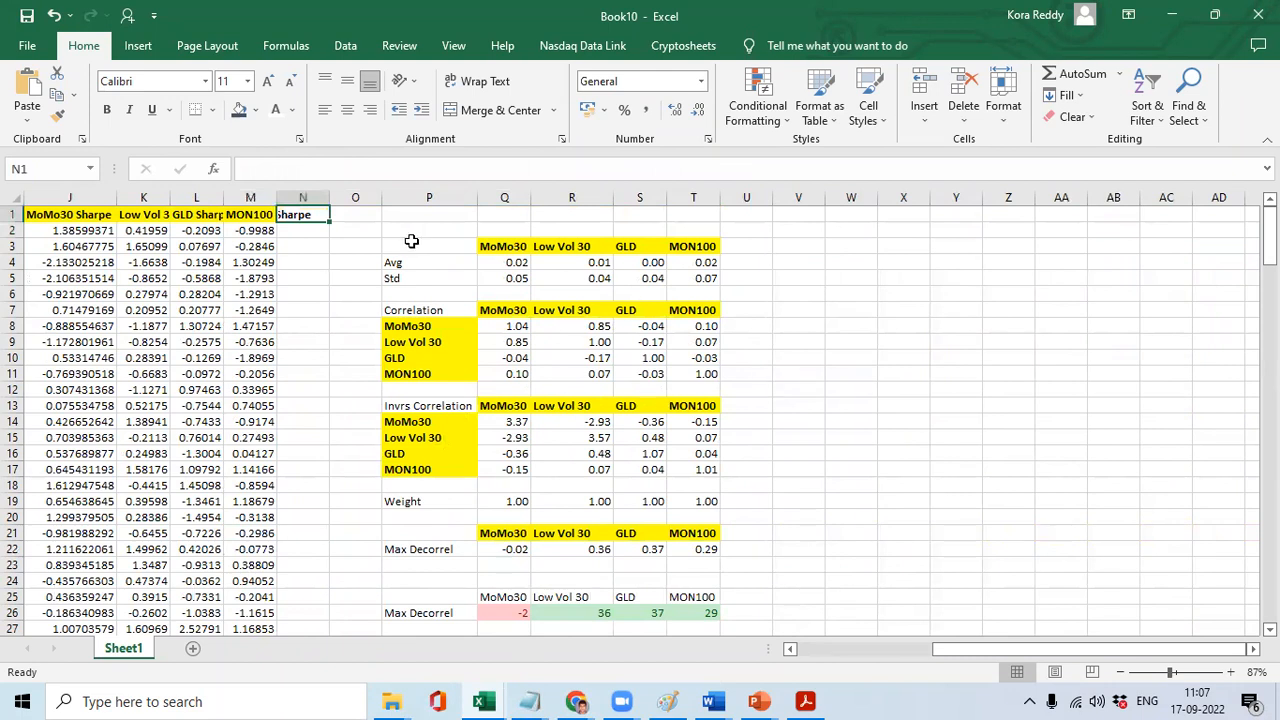
{"action": "double_click", "coordinate": [285, 197]}
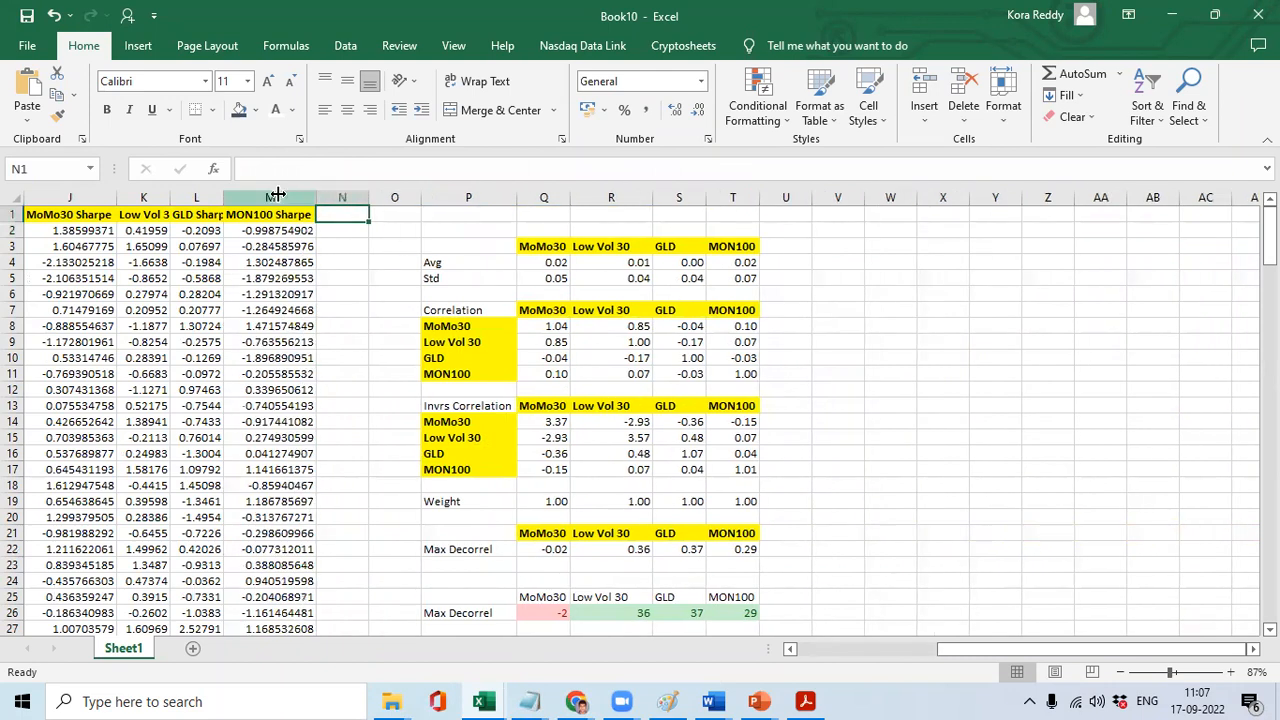
Apply the Number format to the four Sharpe columns J to M and fit their widths to the contents.
{"action": "left_click", "coordinate": [30, 214]}
{"action": "key", "text": "Left"}
{"action": "key", "text": "Left"}
{"action": "key", "text": "Right"}
{"action": "key", "text": "Right"}
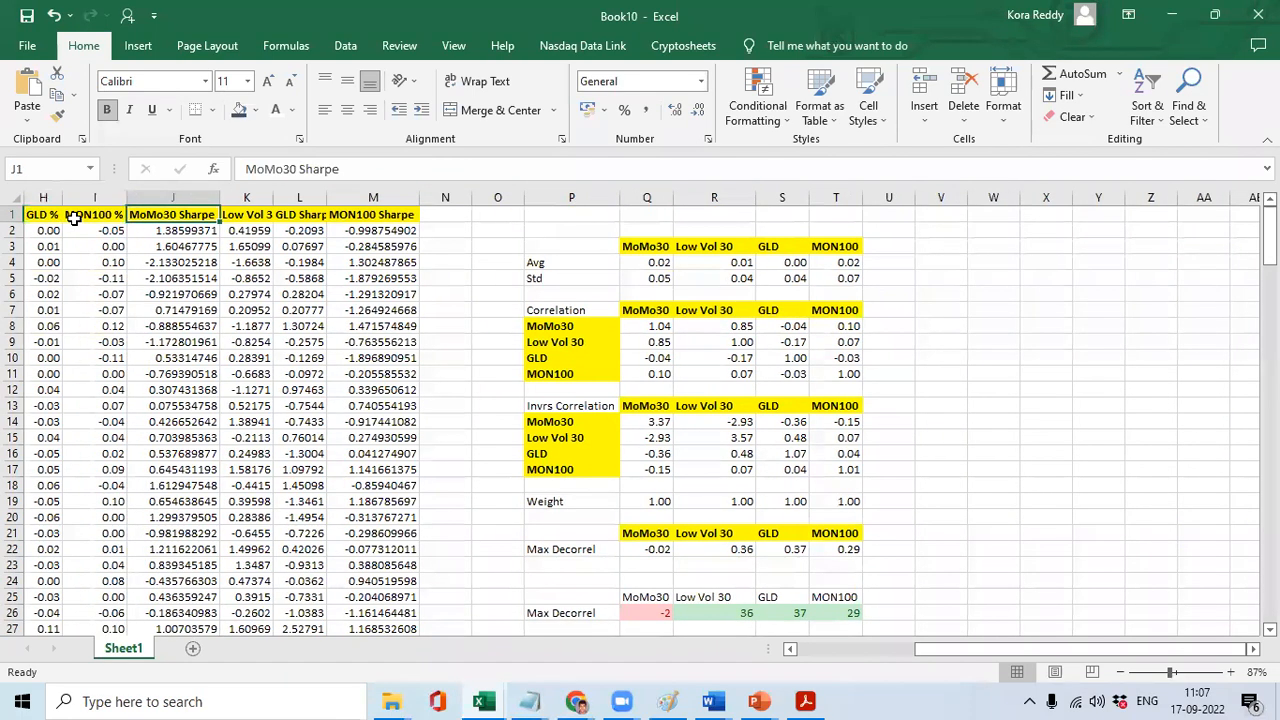
{"action": "left_click", "coordinate": [158, 197]}
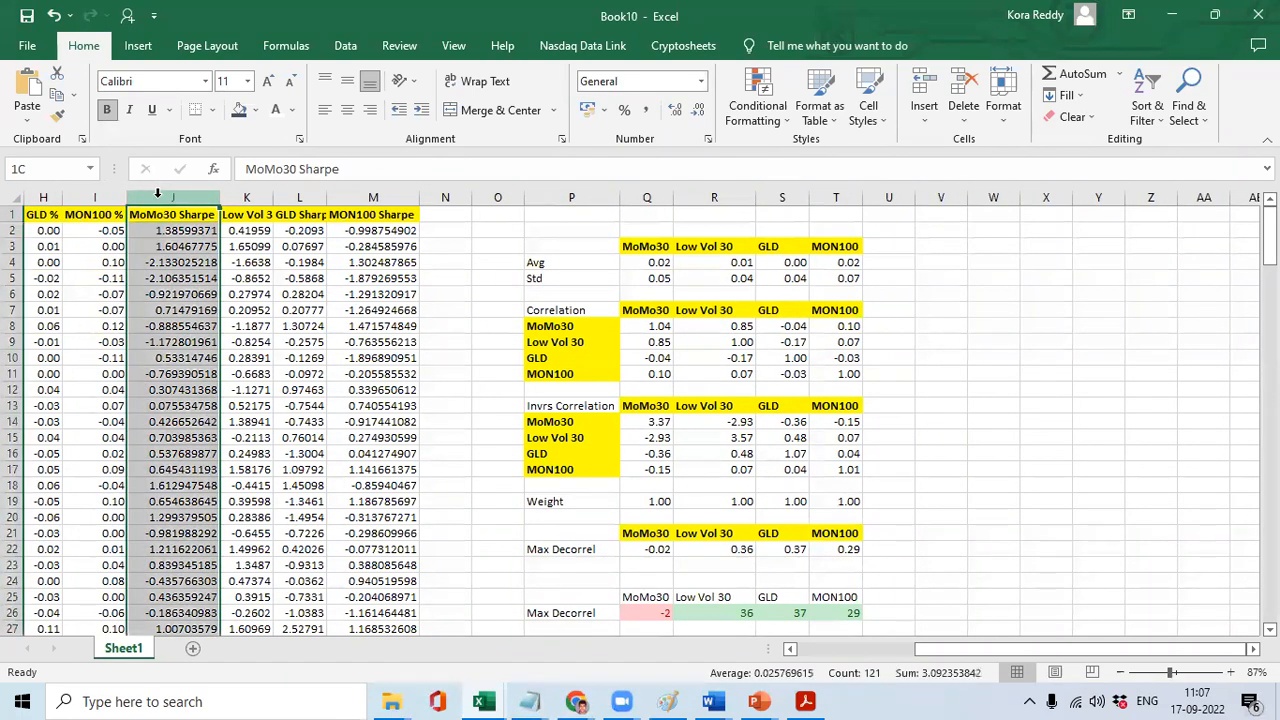
{"action": "left_click", "coordinate": [368, 197], "text": "shift"}
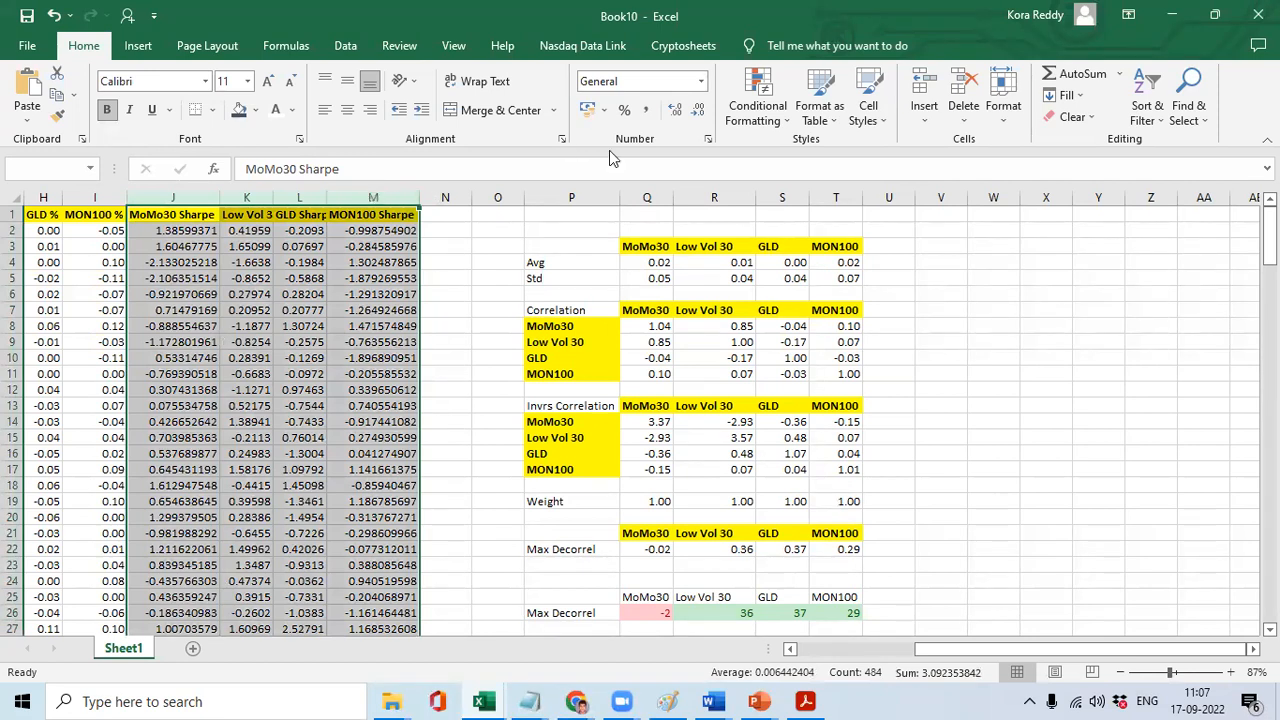
{"action": "left_click", "coordinate": [700, 82]}
{"action": "left_click", "coordinate": [673, 155]}
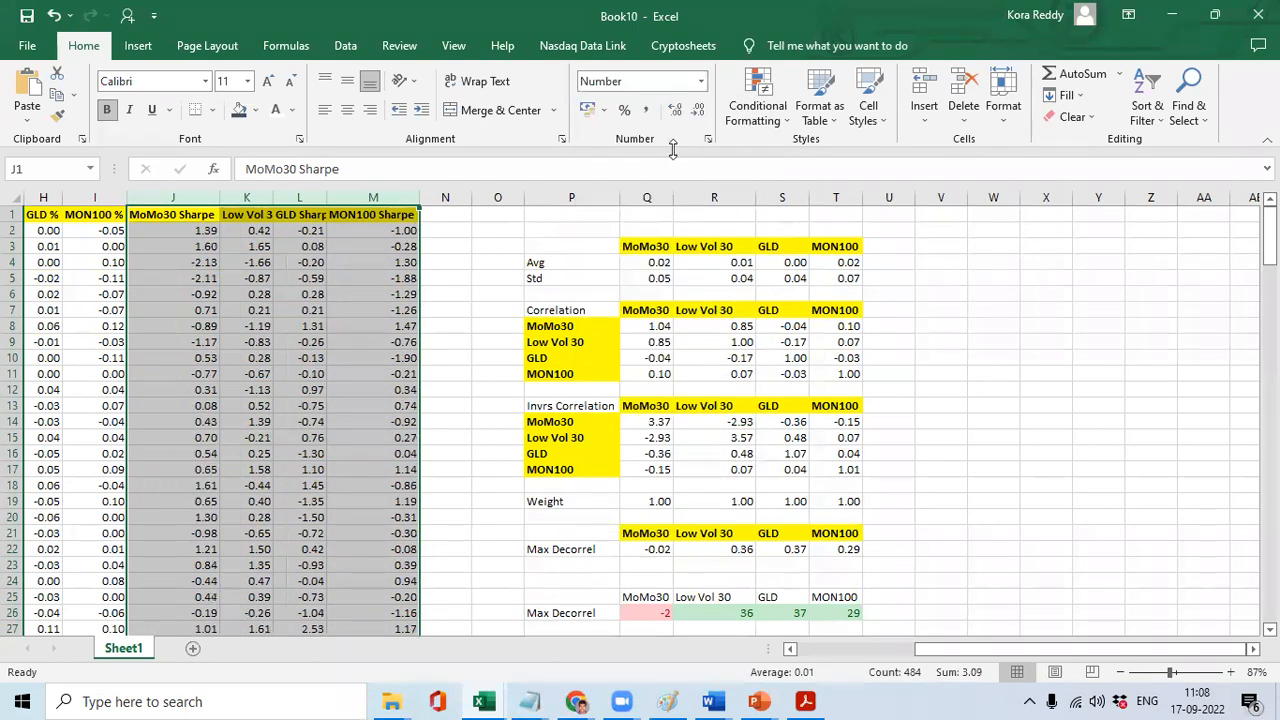
{"action": "double_click", "coordinate": [420, 202]}
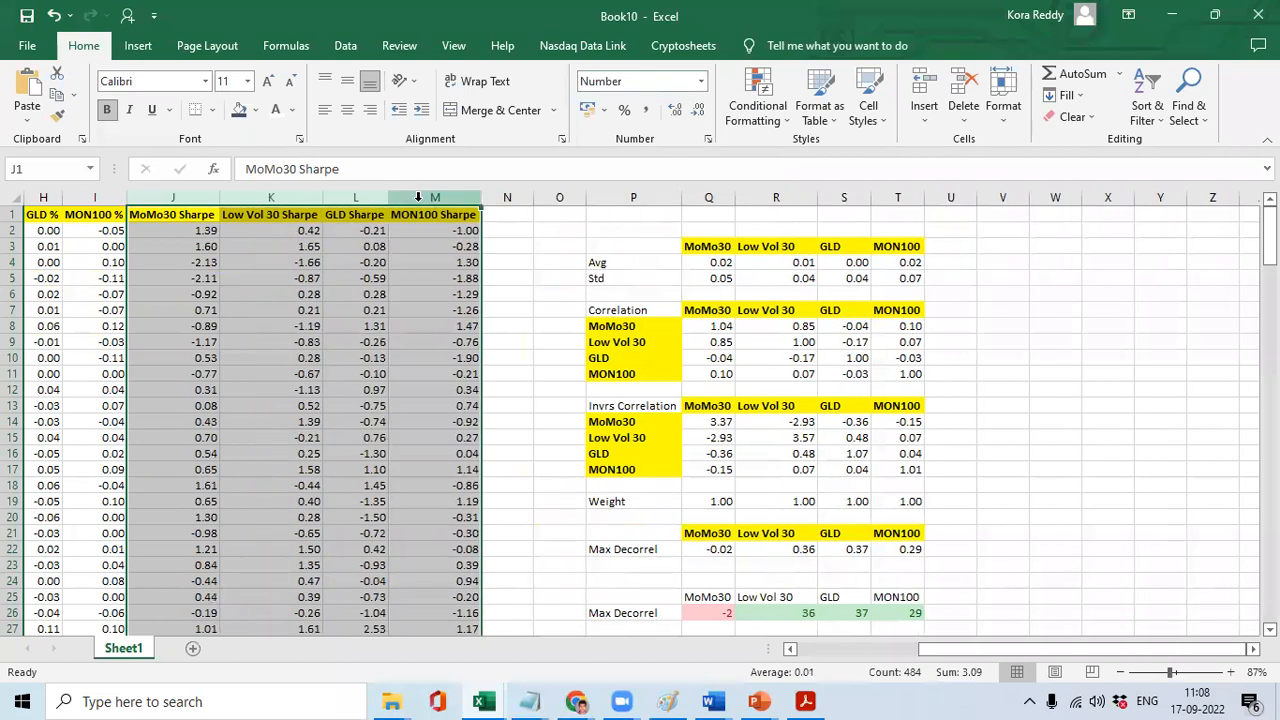
Enter the header Port Return % in cell N1, beside the MON100 Sharpe column.
{"action": "left_click", "coordinate": [501, 227]}
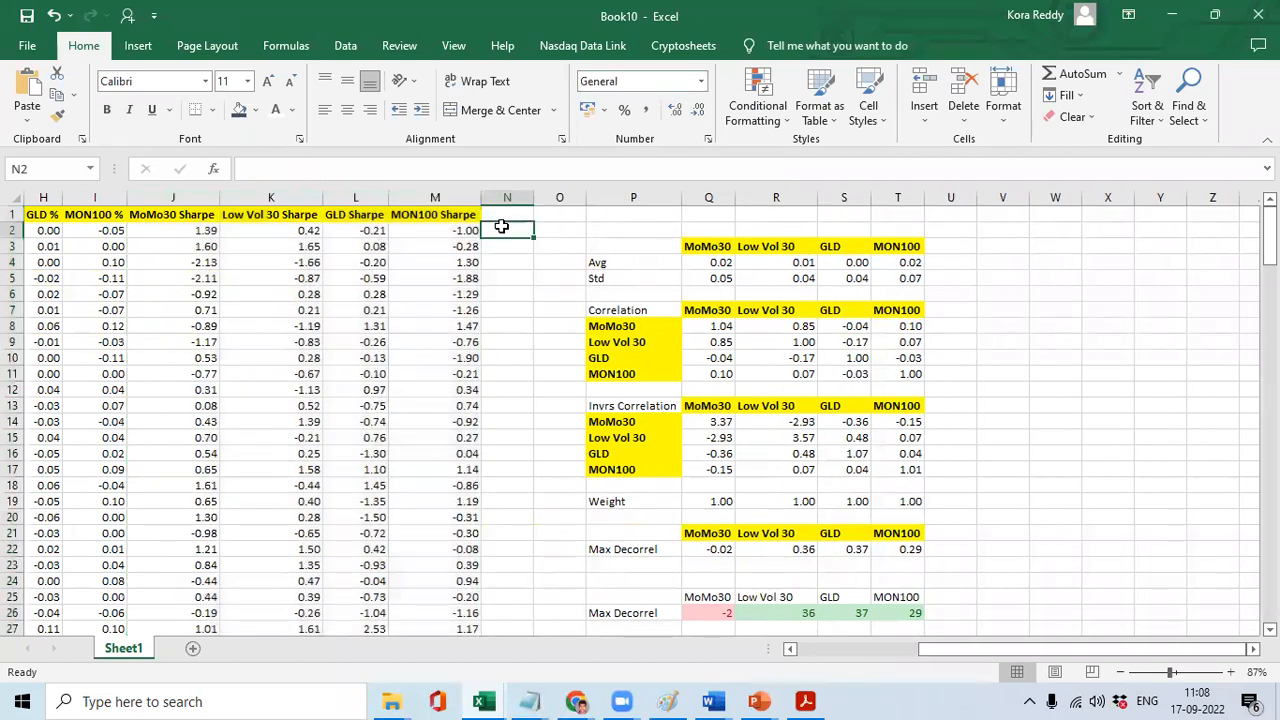
{"action": "key", "text": "Up"}
{"action": "type", "text": "Port"}
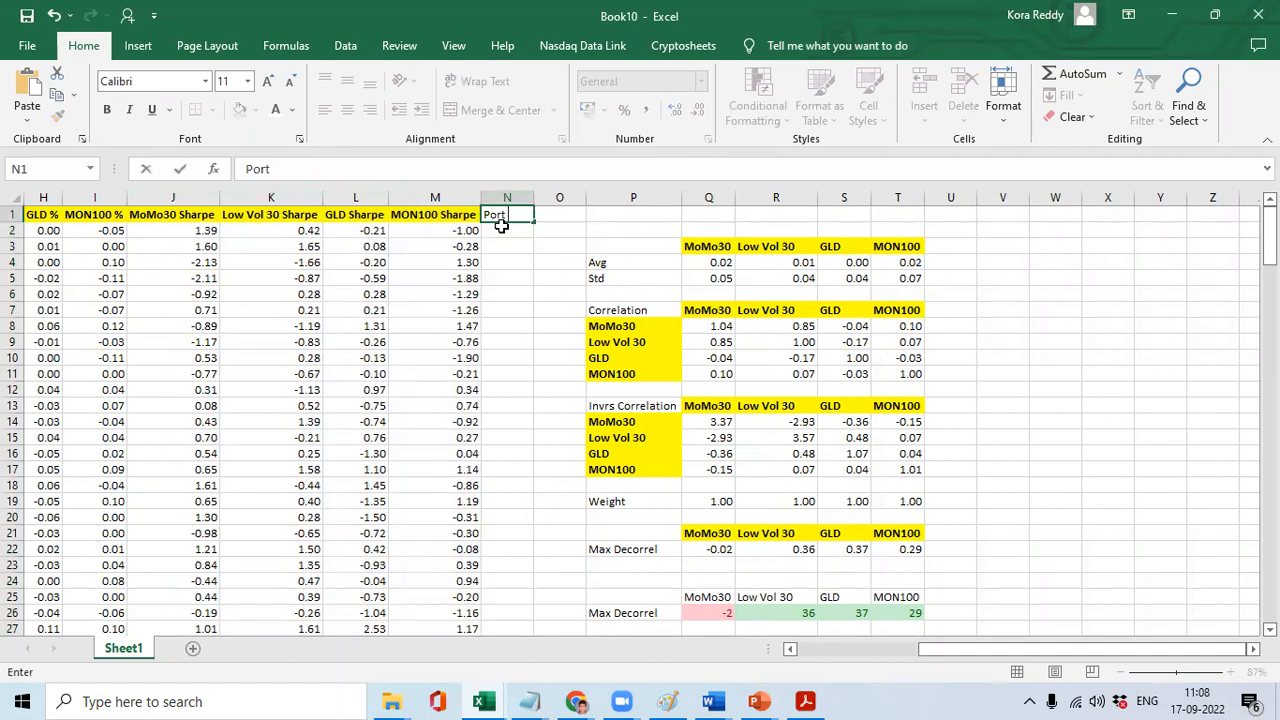
{"action": "type", "text": " Return %"}
{"action": "key", "text": "Return"}
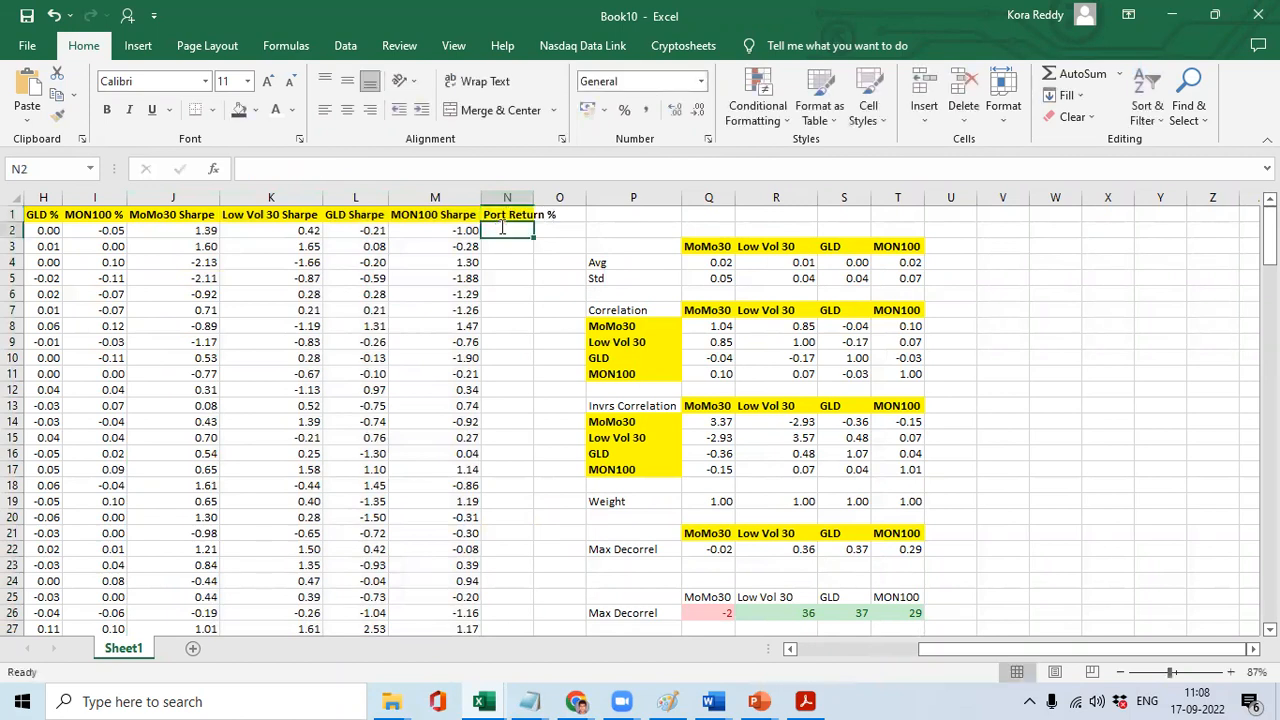
Start the portfolio return formula in N2 with the MoMo30 term =$Q$22*F2, using an absolute reference to the weight.
{"action": "type", "text": "="}
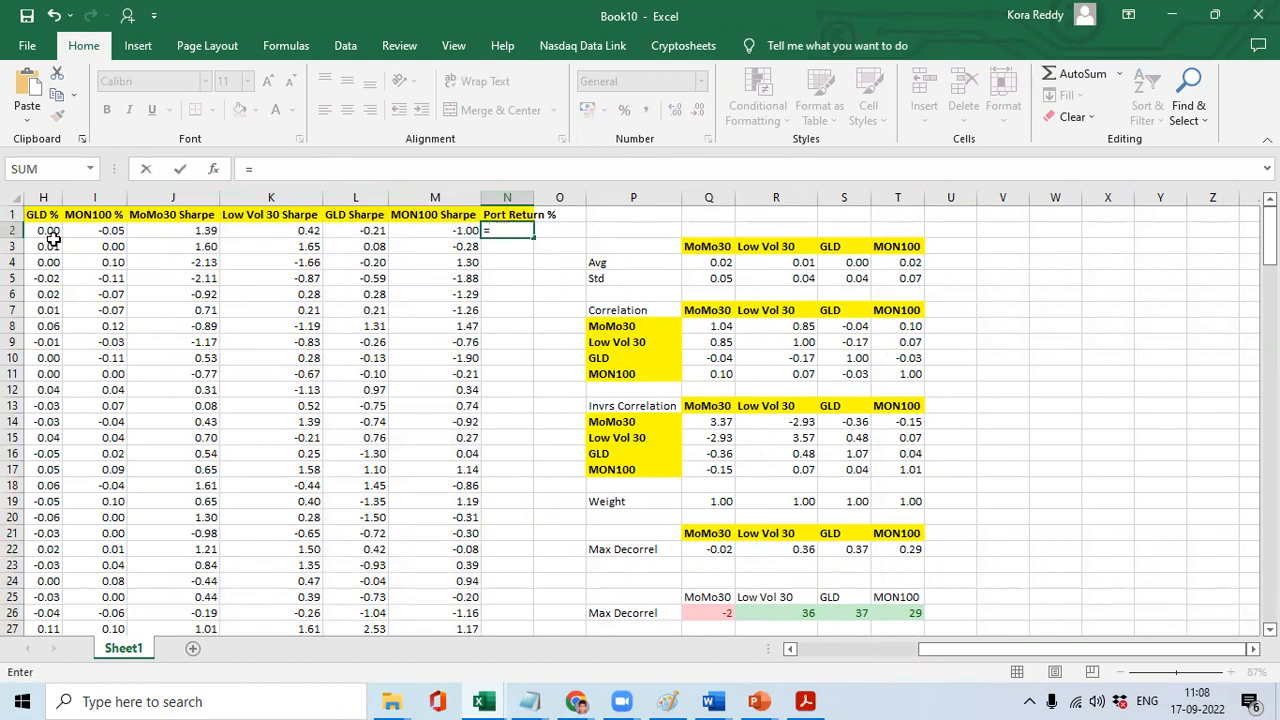
{"action": "left_click", "coordinate": [709, 549]}
{"action": "type", "text": "*"}
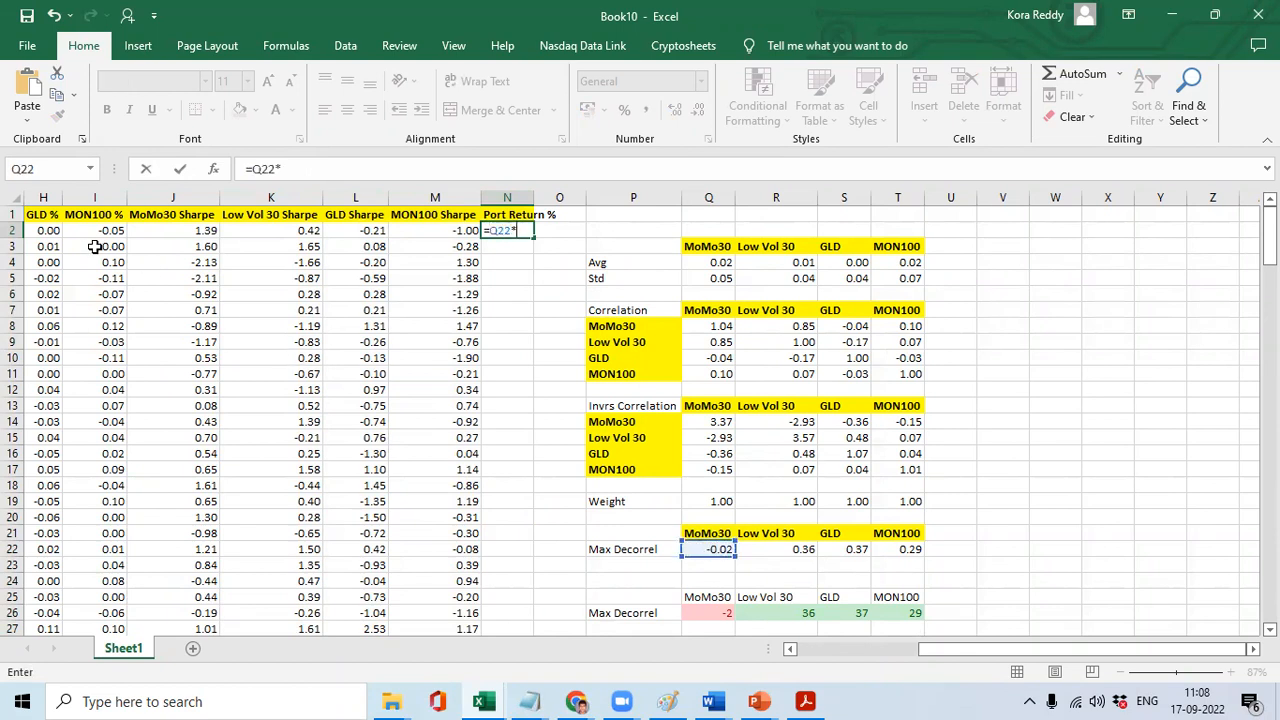
{"action": "left_click", "coordinate": [49, 230]}
{"action": "key", "text": "Left"}
{"action": "key", "text": "Left"}
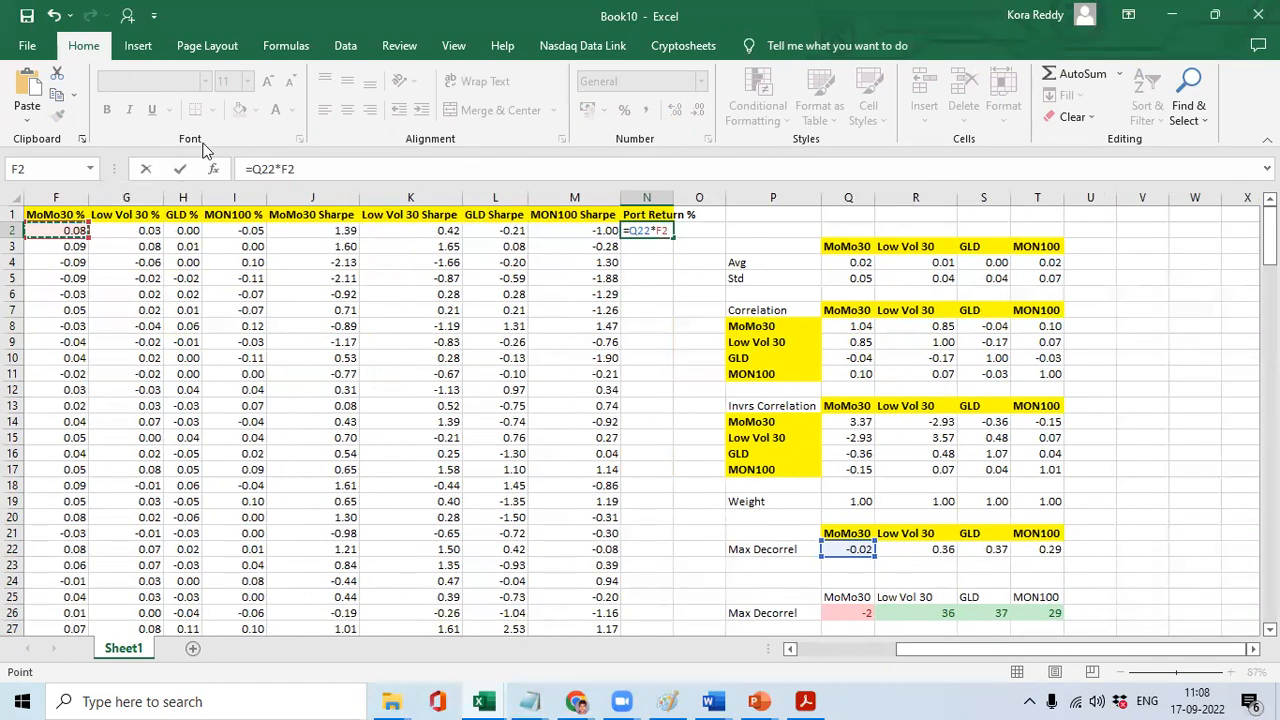
{"action": "left_click", "coordinate": [257, 170]}
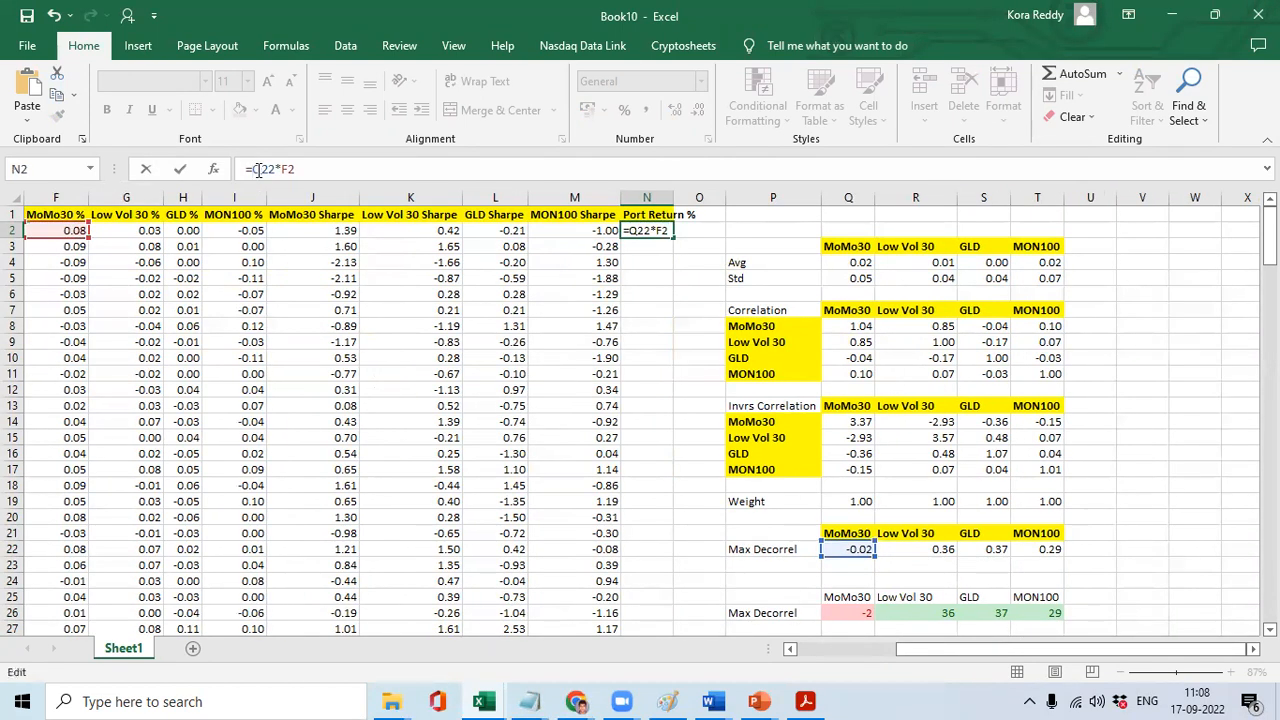
{"action": "key", "text": "F4"}
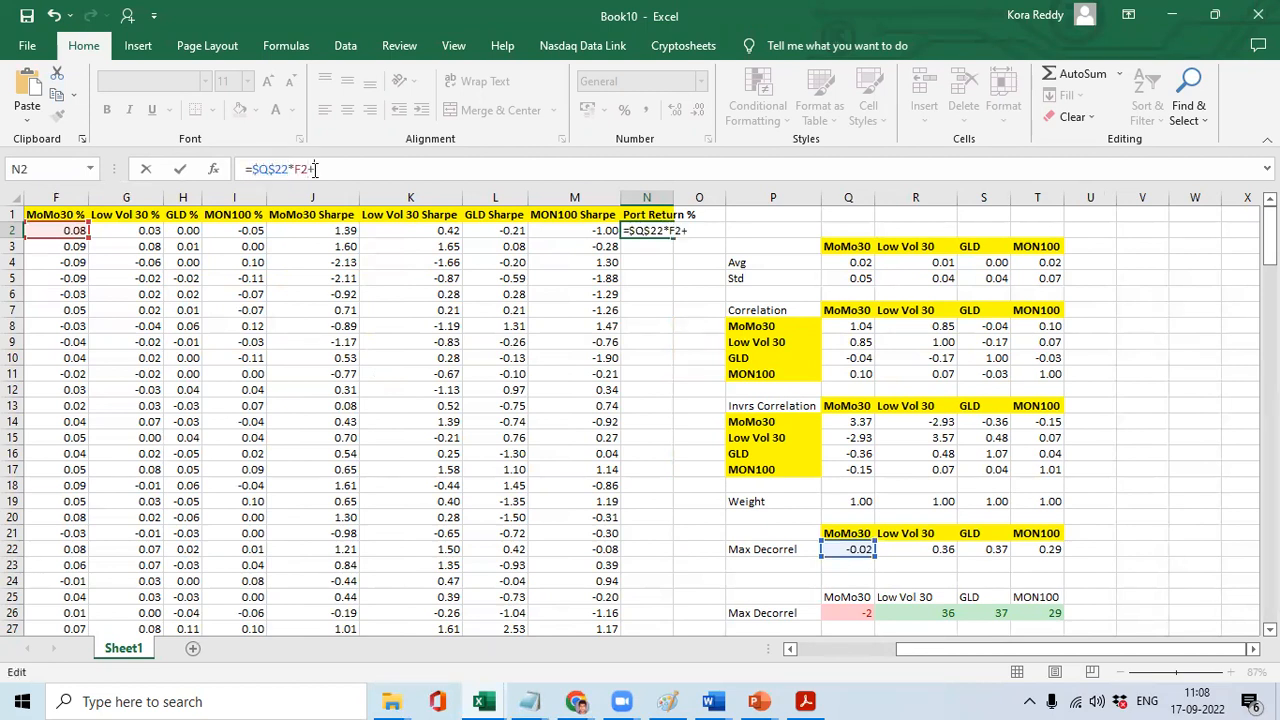
Add the Low Vol 30 term +G2*$R$22 to the N2 formula, with the weight reference absolute.
{"action": "left_click", "coordinate": [128, 234]}
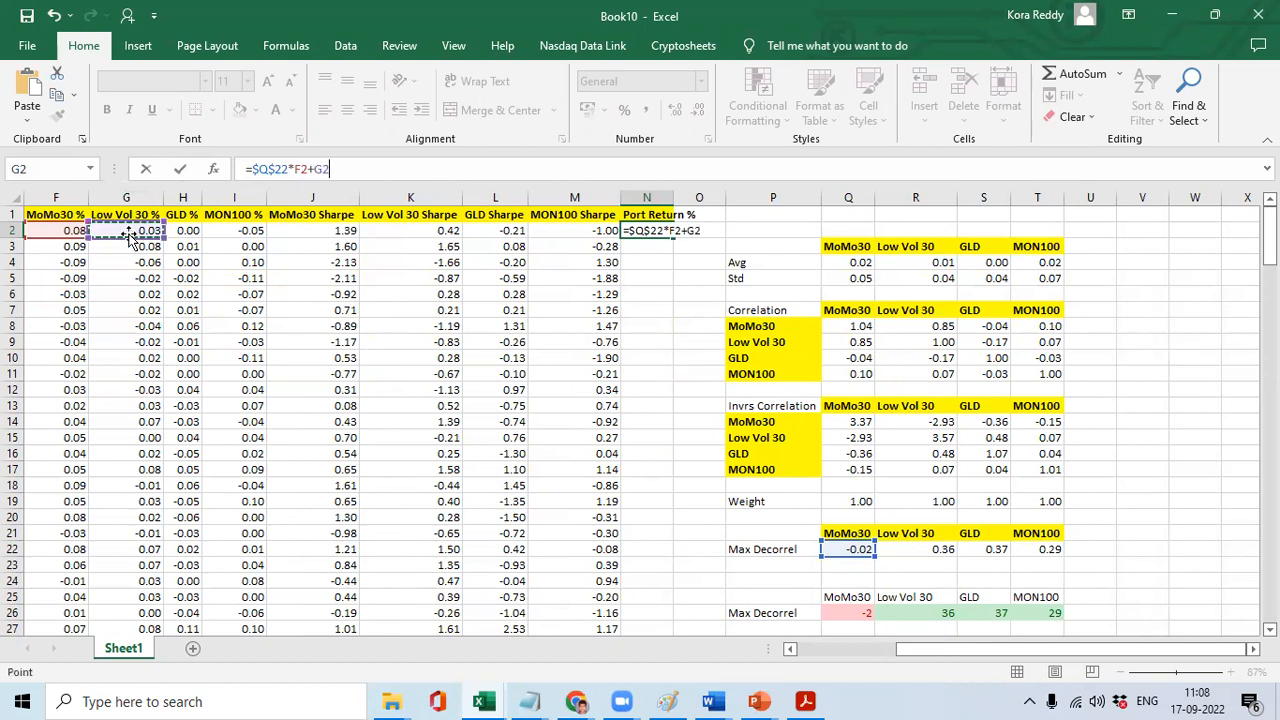
{"action": "type", "text": "*"}
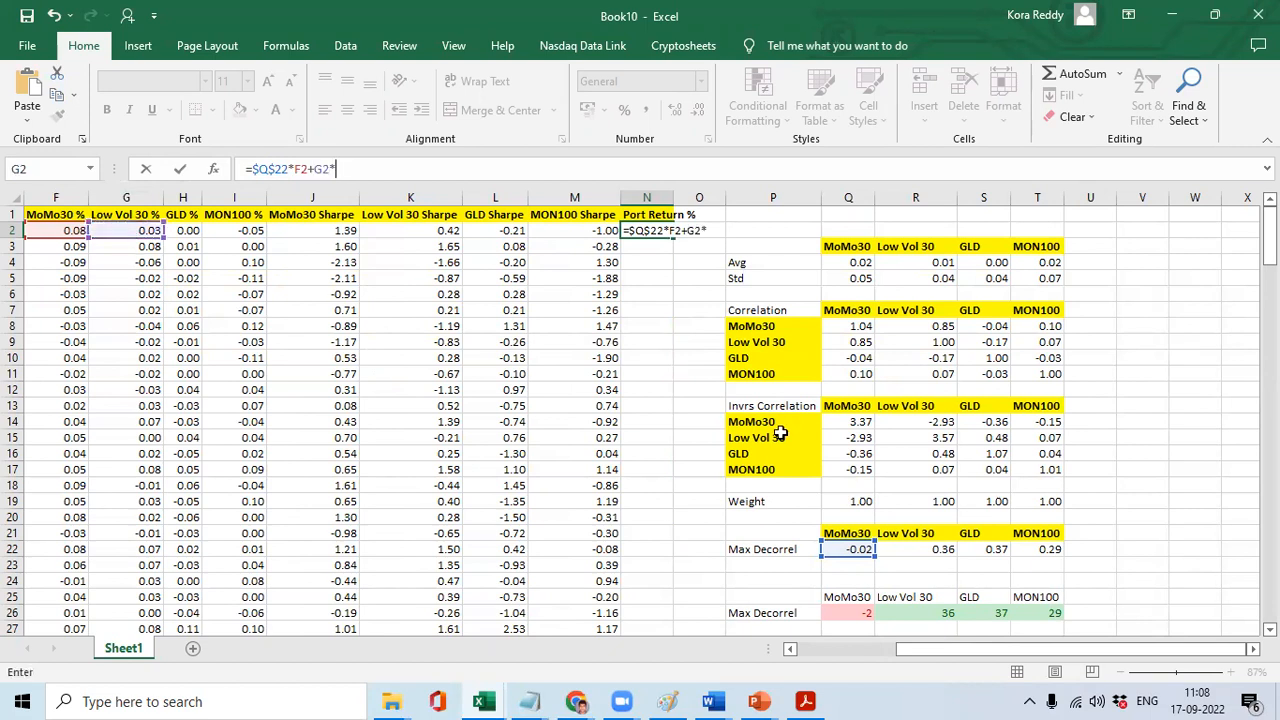
{"action": "left_click", "coordinate": [922, 548]}
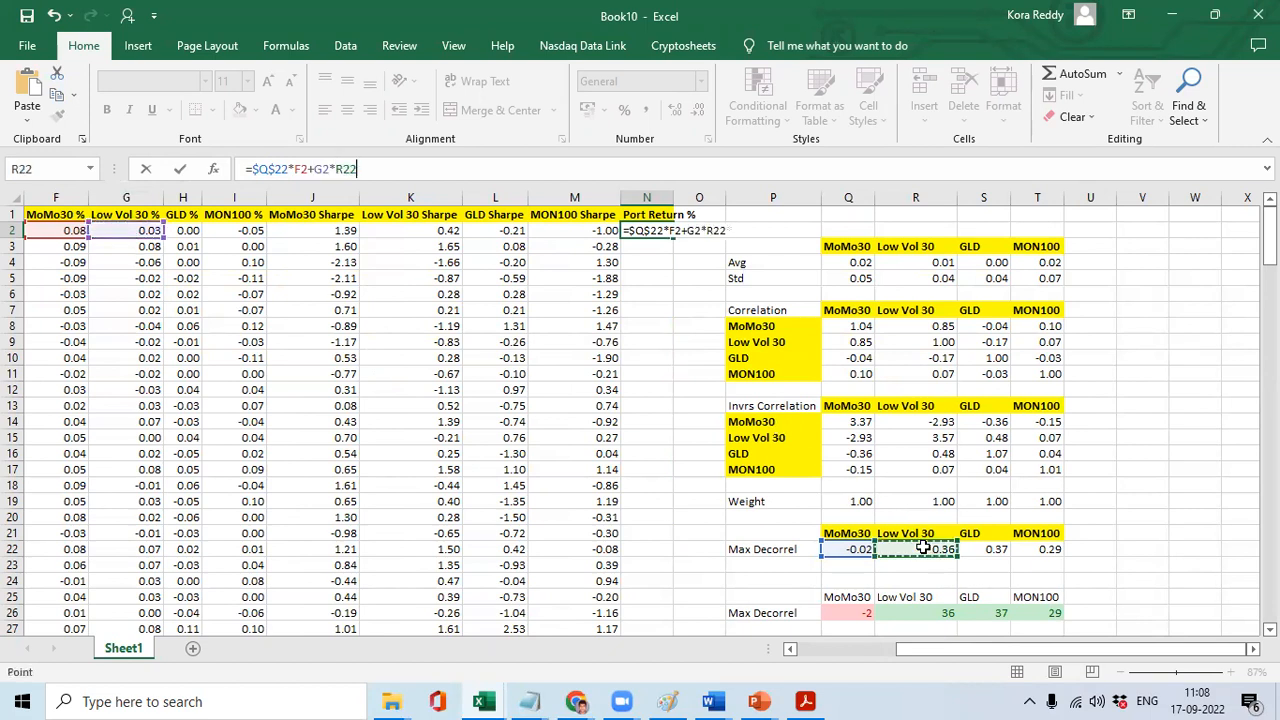
{"action": "key", "text": "F4"}
Add the GLD term +H2*$S$22 to the N2 formula, with the weight reference absolute.
{"action": "type", "text": "+"}
{"action": "left_click", "coordinate": [185, 232]}
{"action": "type", "text": "*"}
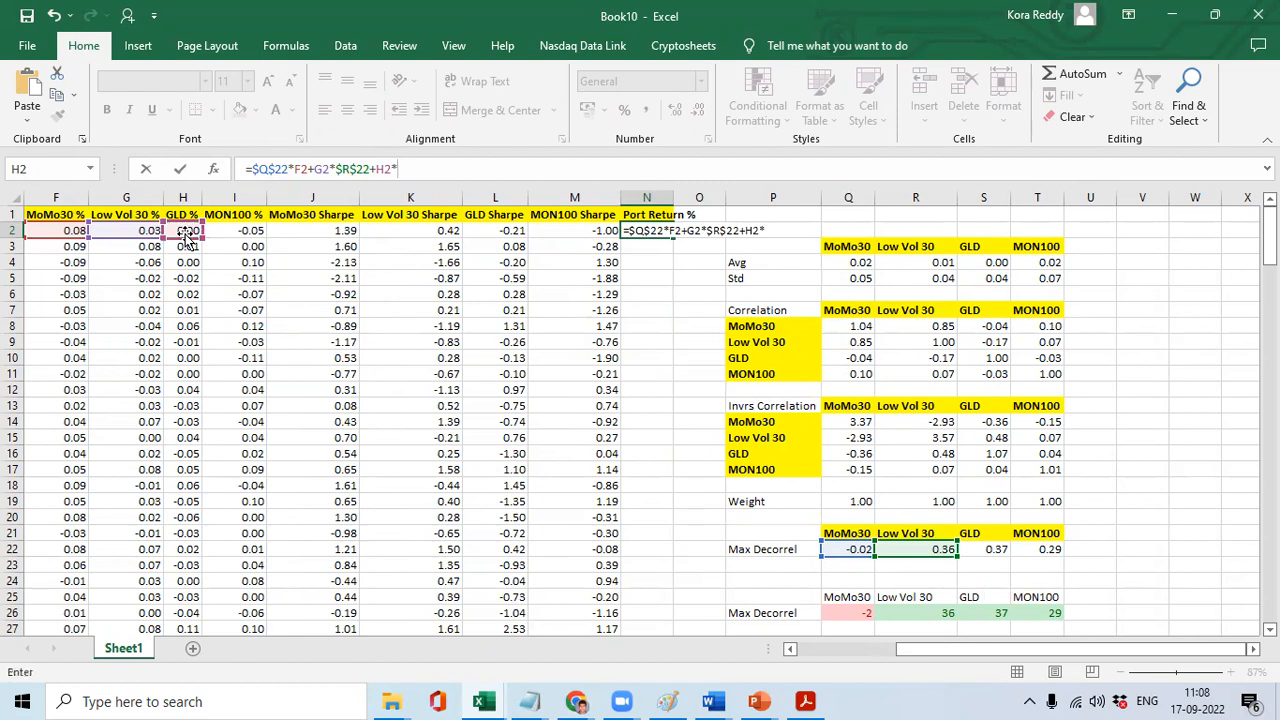
{"action": "left_click", "coordinate": [981, 549]}
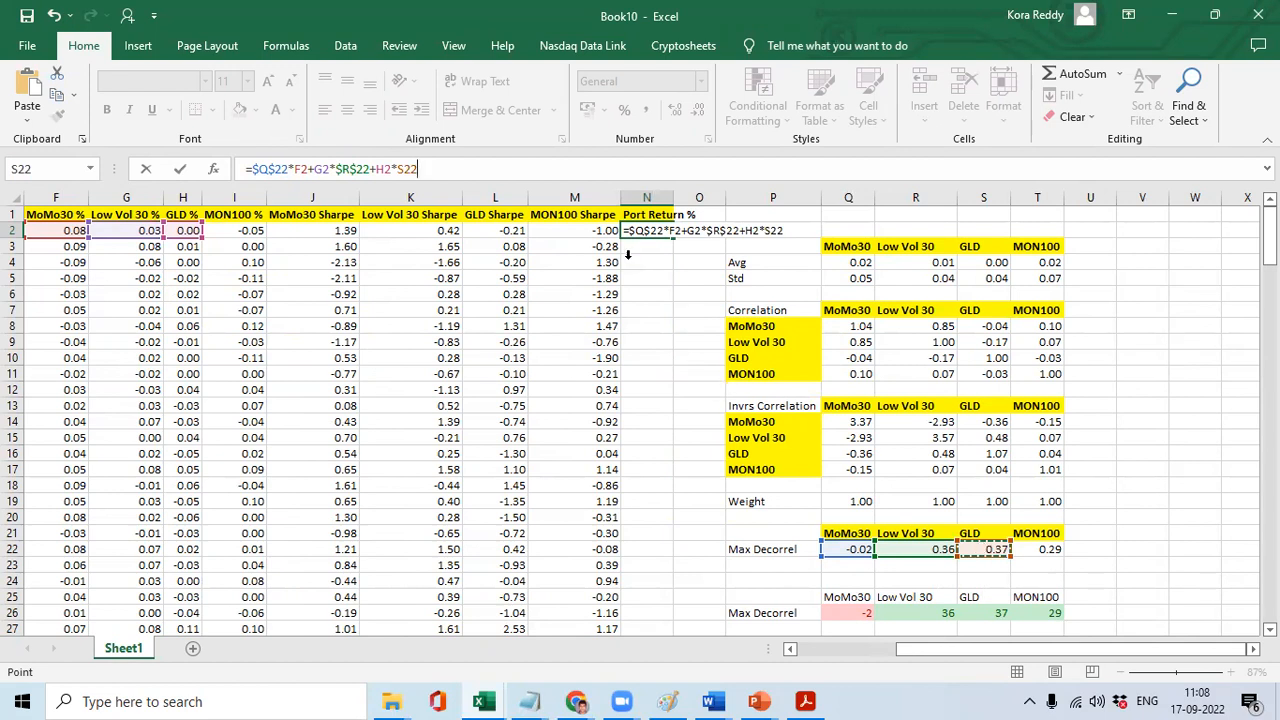
{"action": "left_click", "coordinate": [406, 169]}
{"action": "key", "text": "F4"}
{"action": "key", "text": "Right"}
Complete the N2 formula with the MON100 term +I2*$T$22 and enter it.
{"action": "type", "text": "+"}
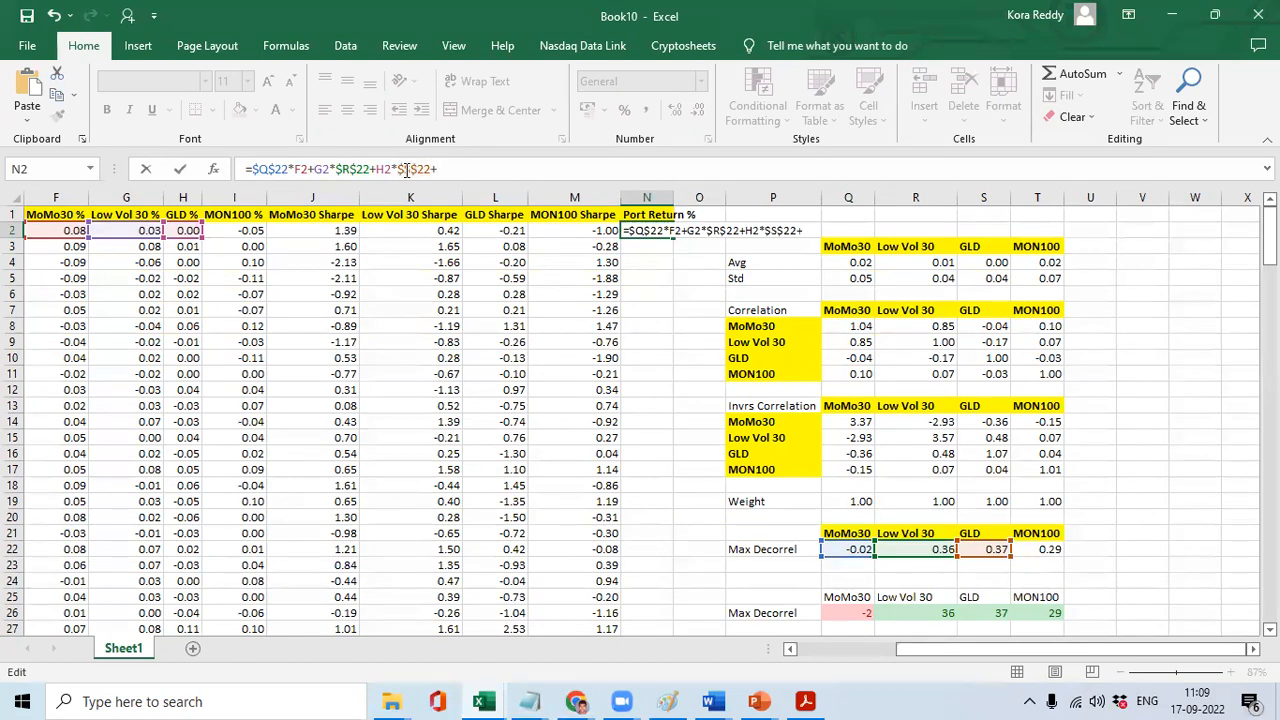
{"action": "left_click", "coordinate": [235, 229]}
{"action": "type", "text": "*"}
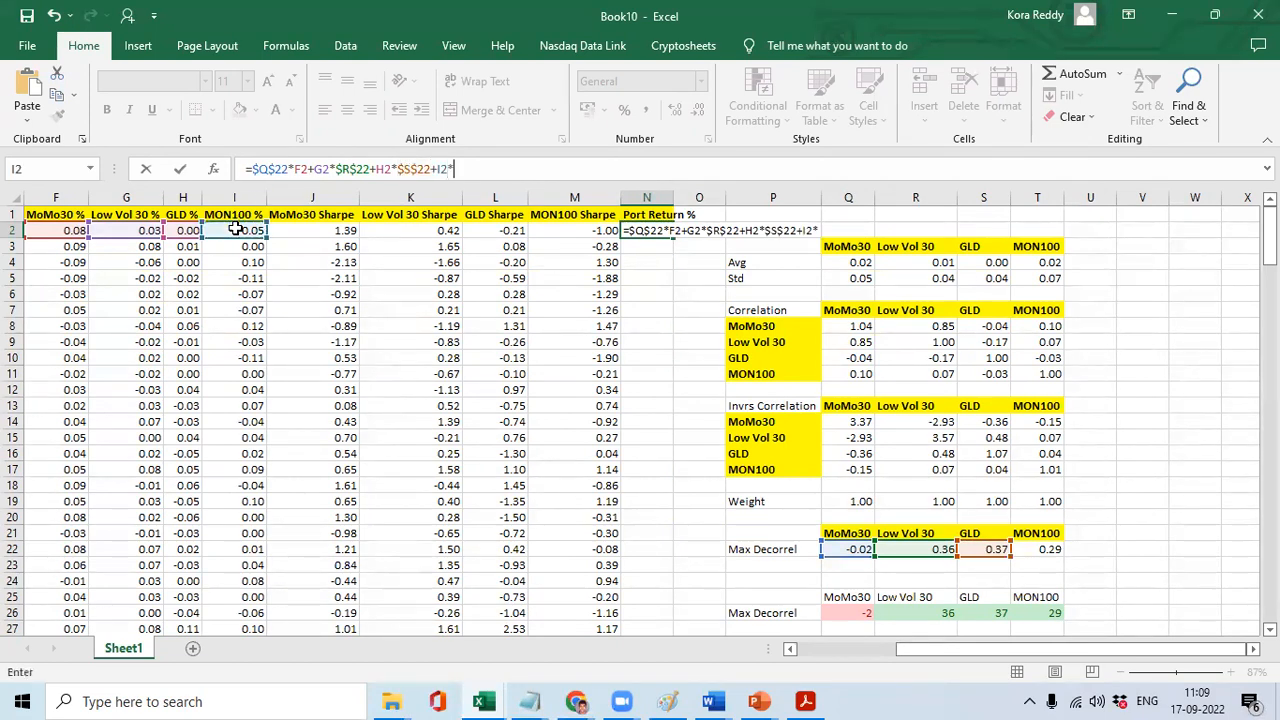
{"action": "left_click", "coordinate": [1052, 549]}
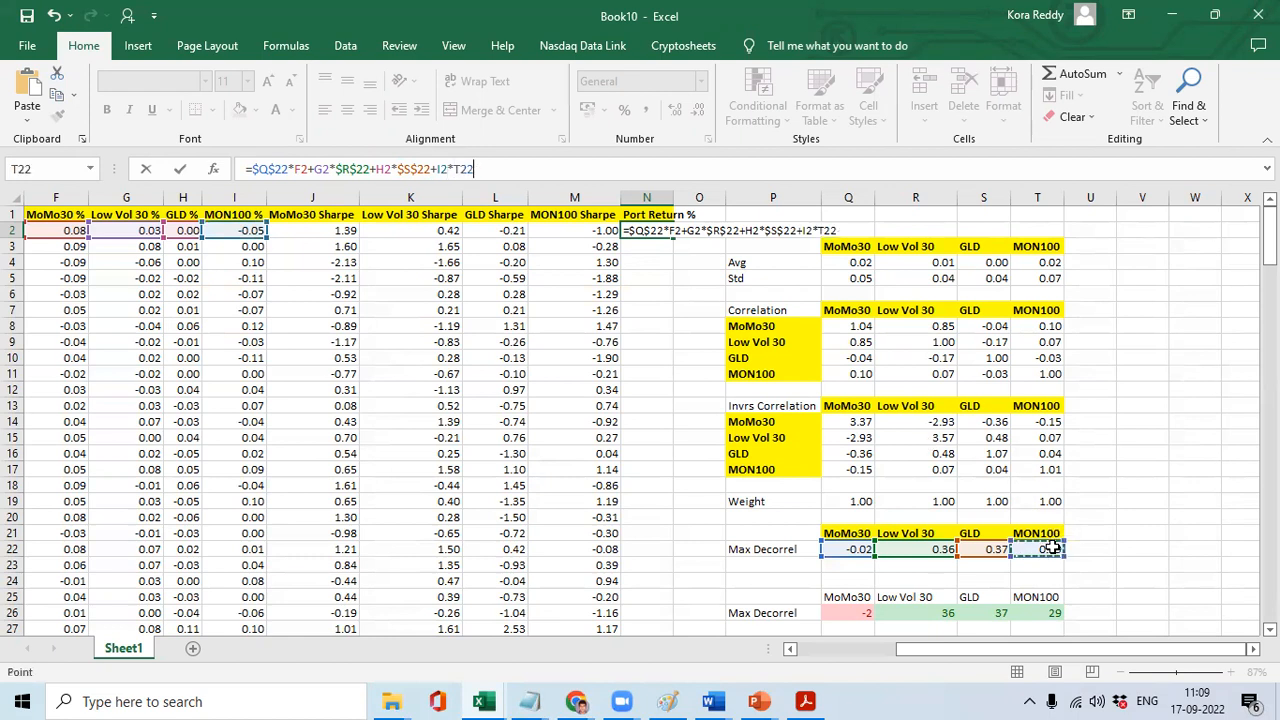
{"action": "key", "text": "F4"}
{"action": "key", "text": "Return"}
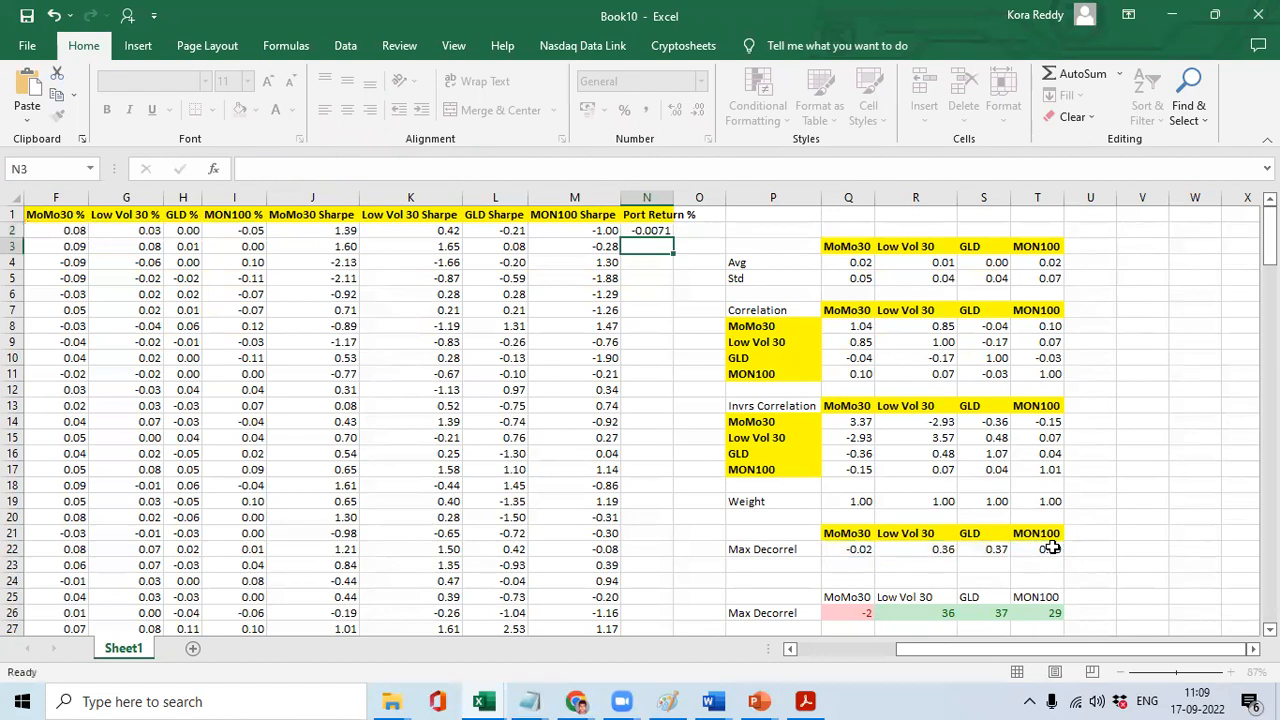
Copy the portfolio return formula from N2 down through N121, the last row of the Sharpe data.
{"action": "key", "text": "Left"}
{"action": "key", "text": "ctrl+Down"}
{"action": "key", "text": "Down"}
{"action": "key", "text": "Down"}
{"action": "key", "text": "Down"}
{"action": "key", "text": "Down"}
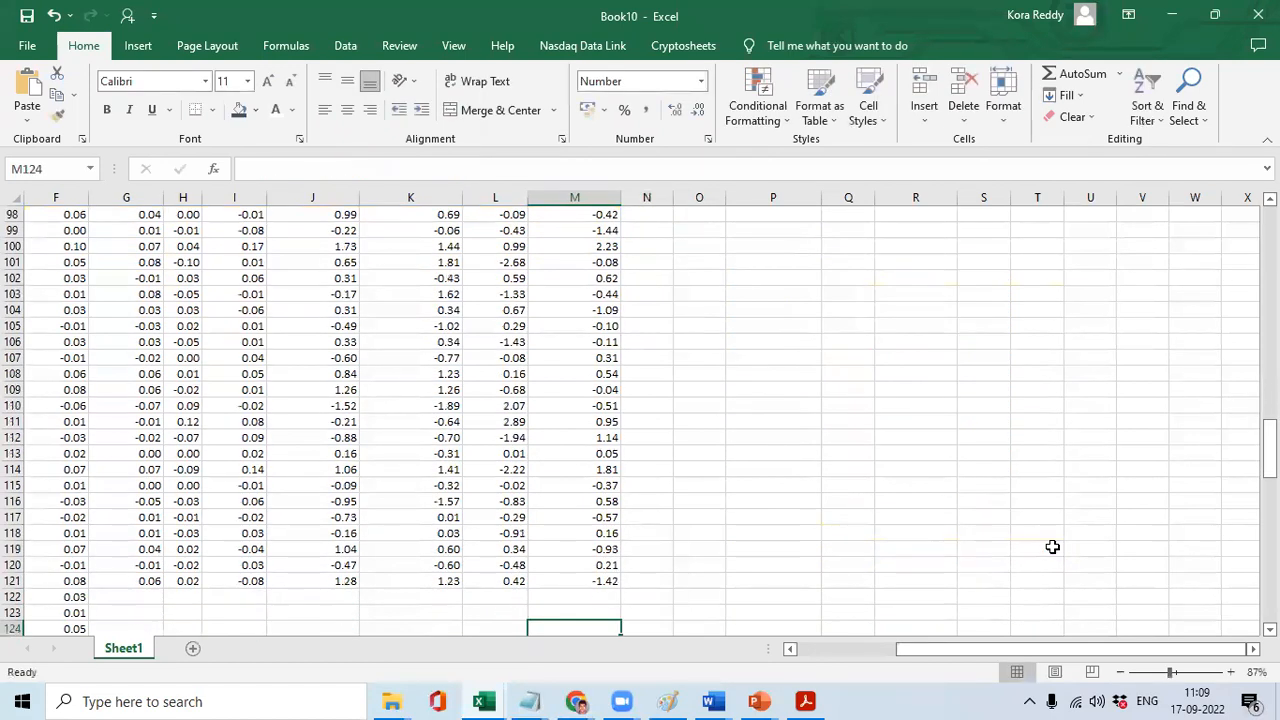
{"action": "key", "text": "Up"}
{"action": "key", "text": "Up"}
{"action": "key", "text": "Up"}
{"action": "key", "text": "Up"}
{"action": "key", "text": "Right"}
{"action": "type", "text": "e"}
{"action": "key", "text": "ctrl+Up"}
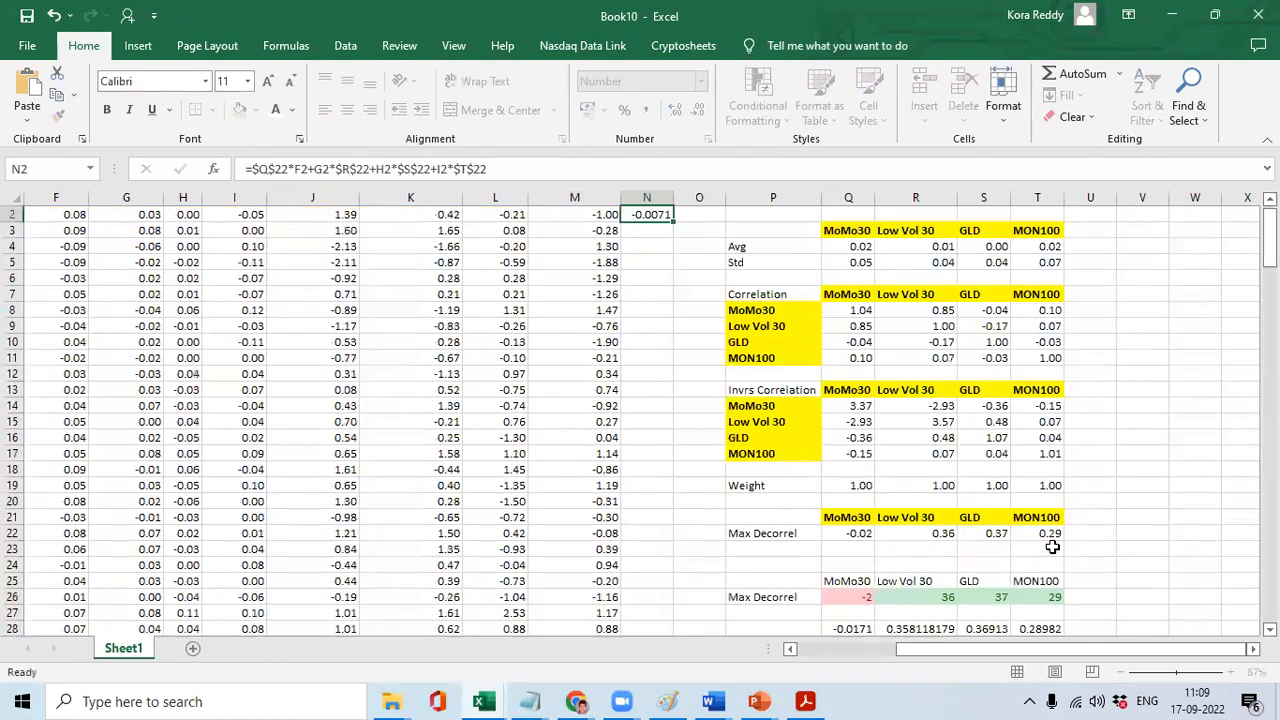
{"action": "key", "text": "ctrl+c"}
{"action": "key", "text": "ctrl+shift+Down"}
{"action": "key", "text": "ctrl+v"}
{"action": "key", "text": "Escape"}
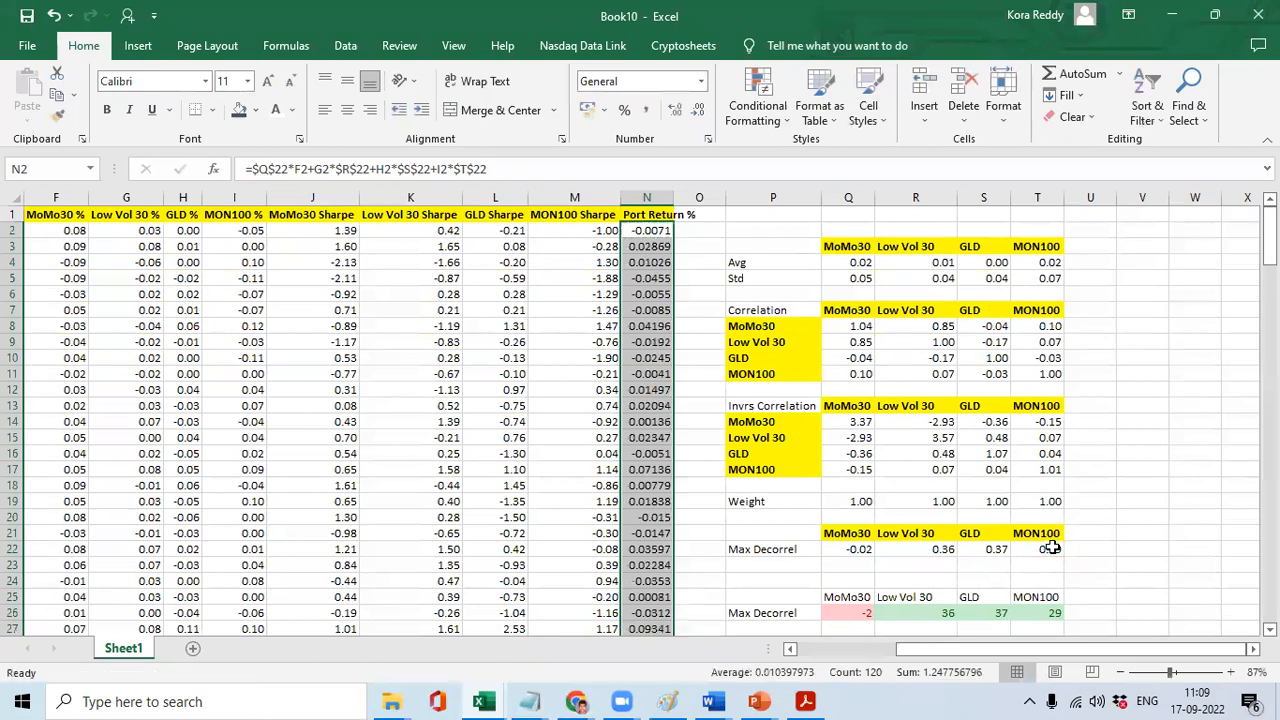
Enter the starting value 100 in O122, one row below the last portfolio return.
{"action": "key", "text": "ctrl+Down"}
{"action": "key", "text": "Down"}
{"action": "key", "text": "Down"}
{"action": "key", "text": "Down"}
{"action": "key", "text": "Up"}
{"action": "key", "text": "Up"}
{"action": "key", "text": "Up"}
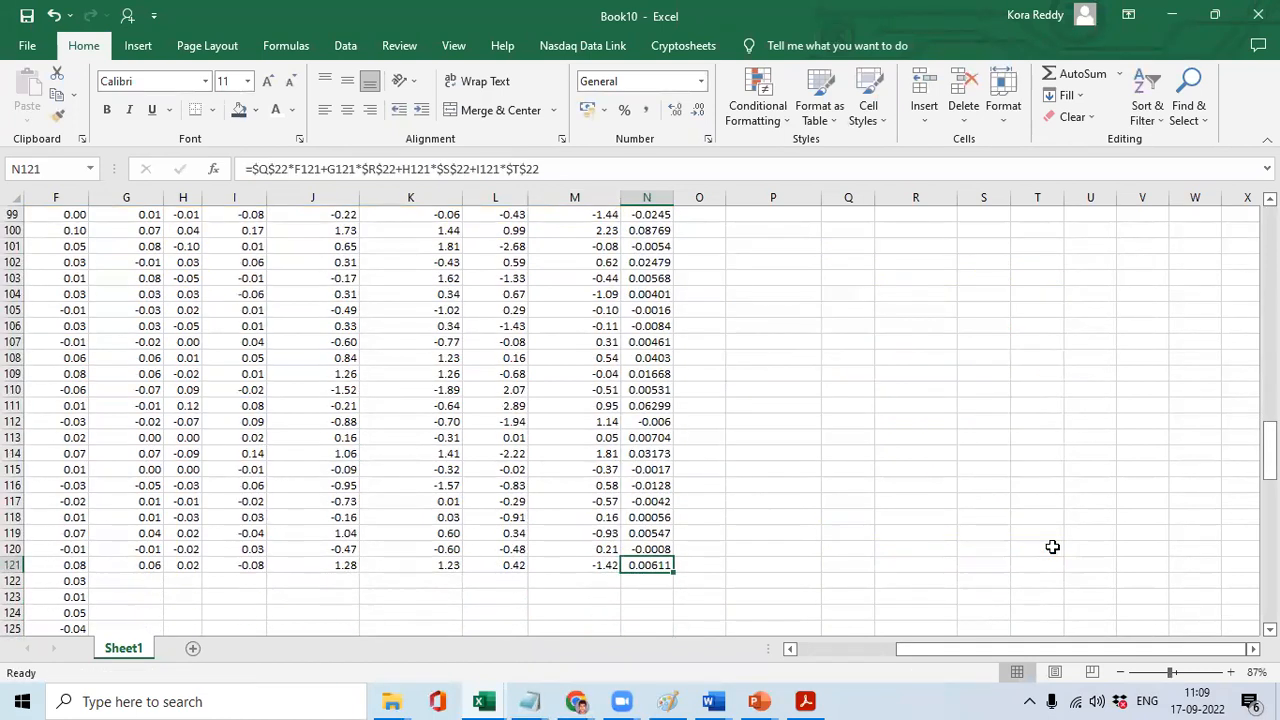
{"action": "key", "text": "Right"}
{"action": "key", "text": "Down"}
{"action": "type", "text": "100"}
{"action": "key", "text": "Return"}
Enter the compounding formula =O122*(100+N121)/100 in O121, above the starting value.
{"action": "key", "text": "Up"}
{"action": "key", "text": "Up"}
{"action": "type", "text": "="}
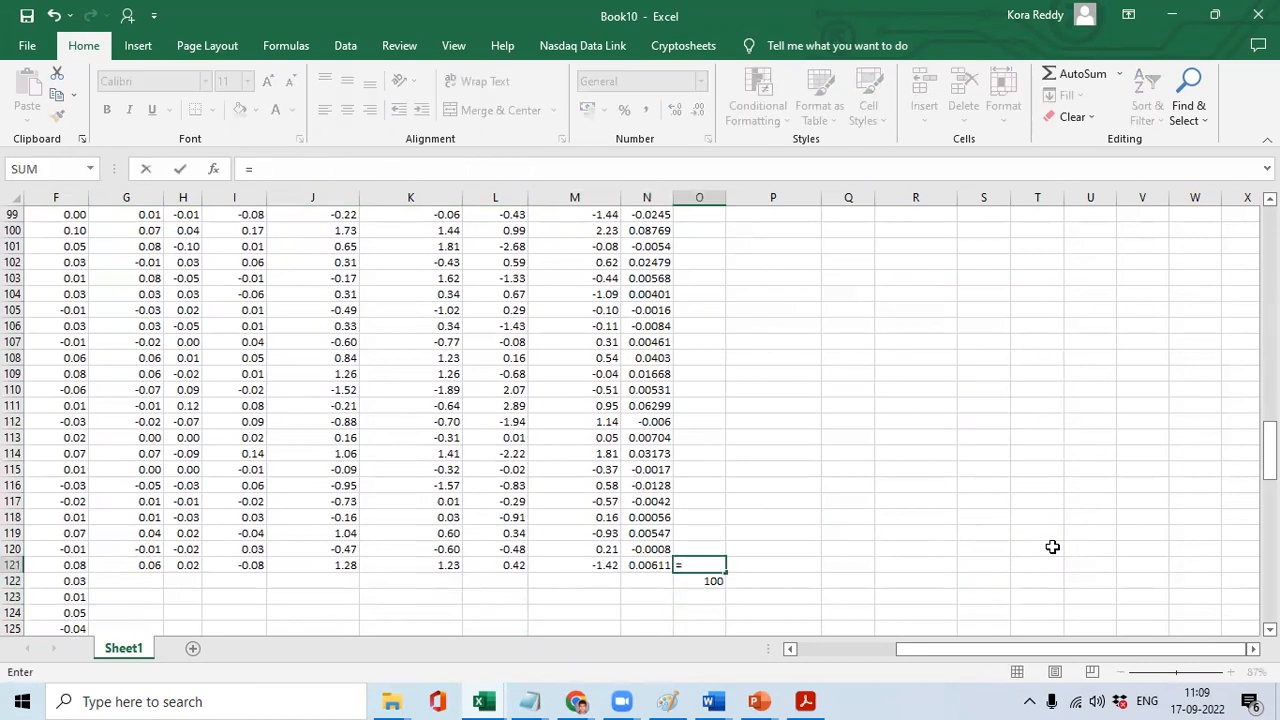
{"action": "left_click", "coordinate": [712, 580]}
{"action": "type", "text": "*(100+"}
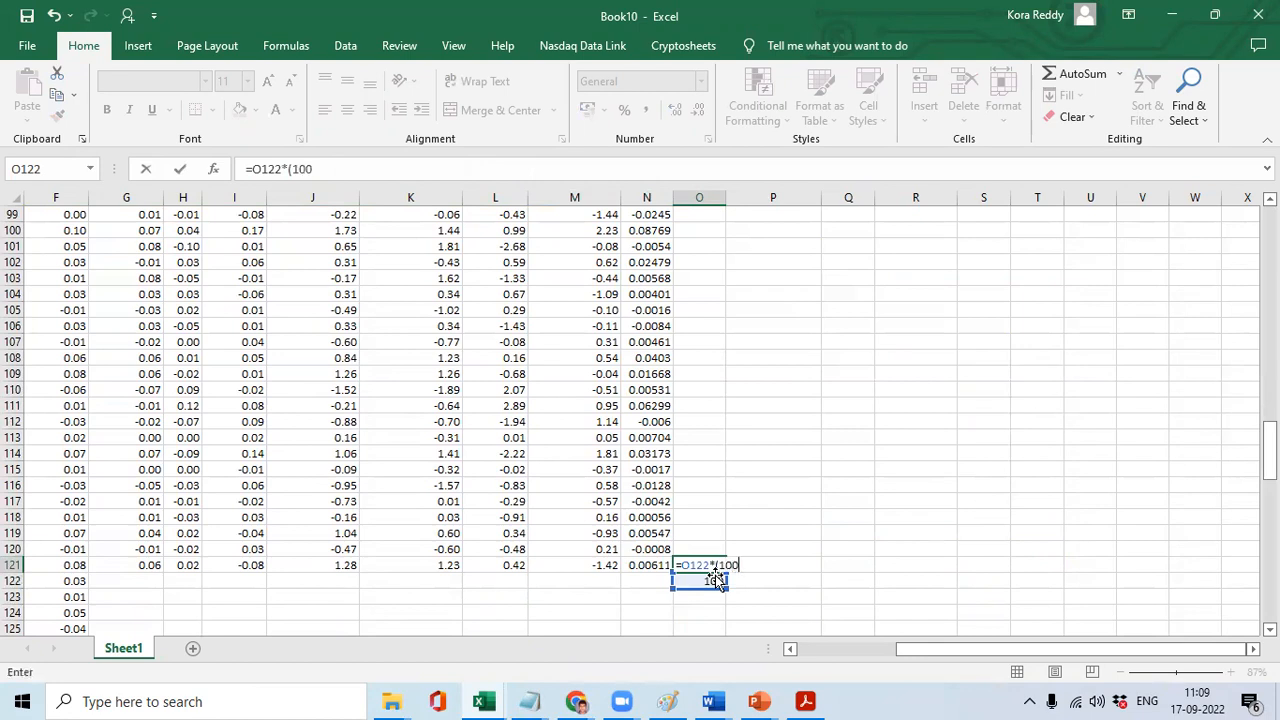
{"action": "left_click", "coordinate": [636, 572]}
{"action": "type", "text": ")/100"}
{"action": "key", "text": "Return"}
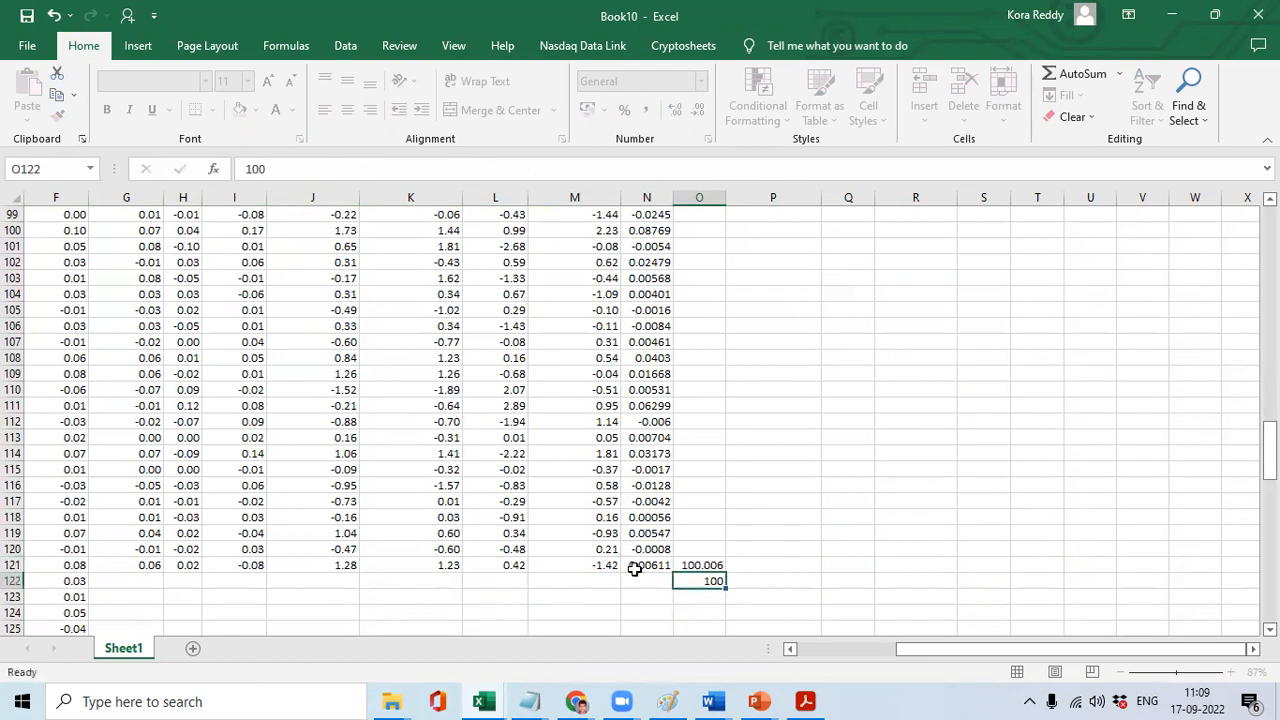
Copy the compounding formula from O121 up through O2.
{"action": "key", "text": "Up"}
{"action": "key", "text": "ctrl+c"}
{"action": "key", "text": "ctrl+shift+Up"}
{"action": "key", "text": "ctrl+v"}
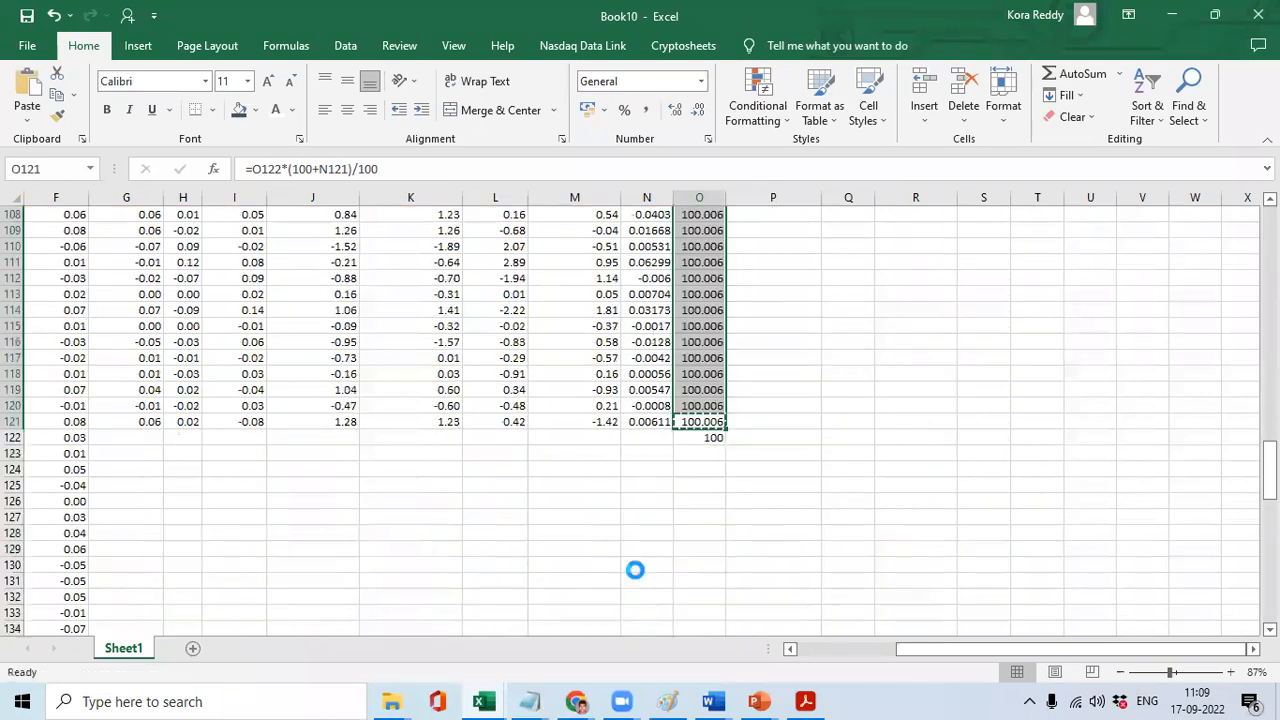
{"action": "key", "text": "Escape"}
{"action": "key", "text": "ctrl+Up"}
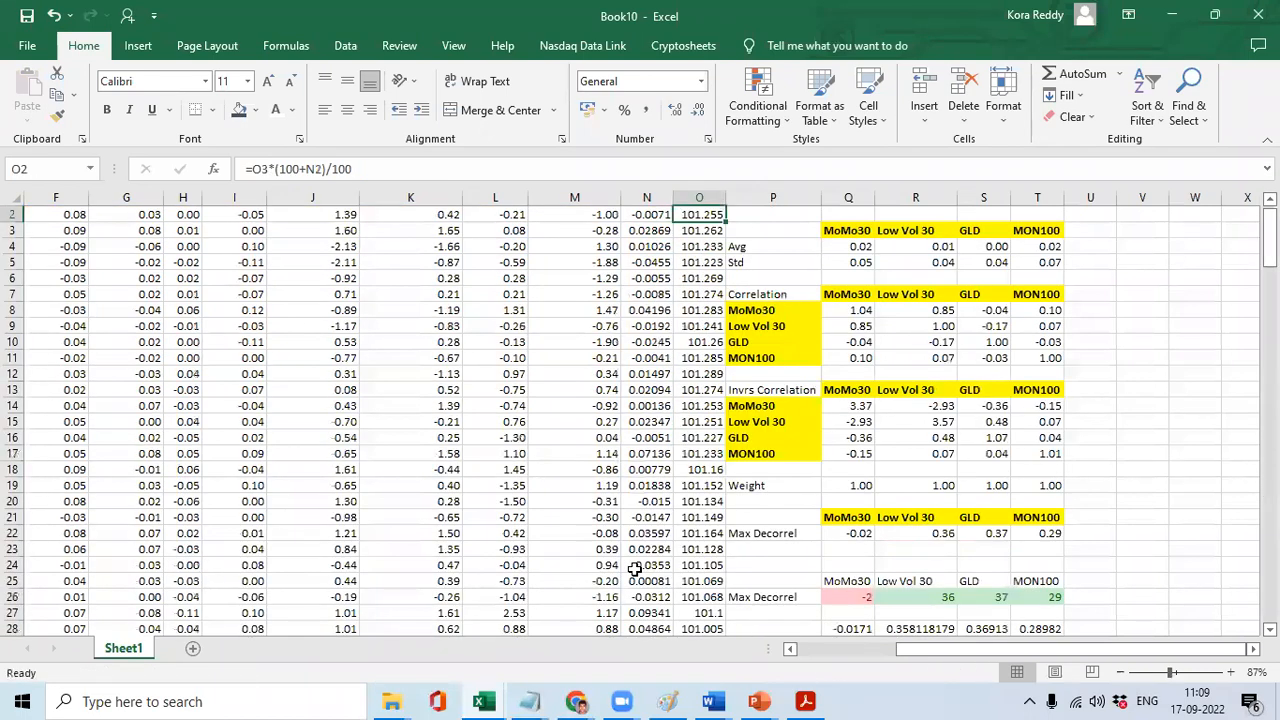
{"action": "key", "text": "ctrl+Up"}
{"action": "key", "text": "Down"}
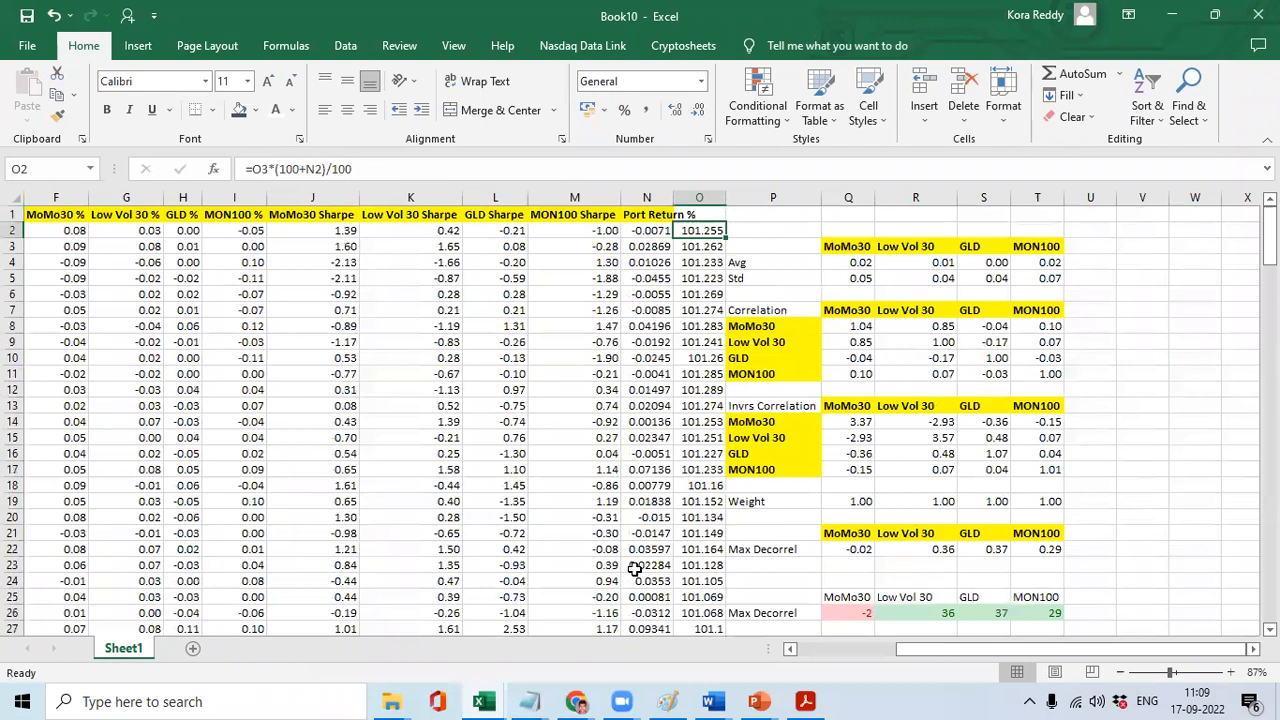
Examine the return formula in N2 and the compounding formulas at both ends of column O, O2 and O121.
{"action": "key", "text": "Left"}
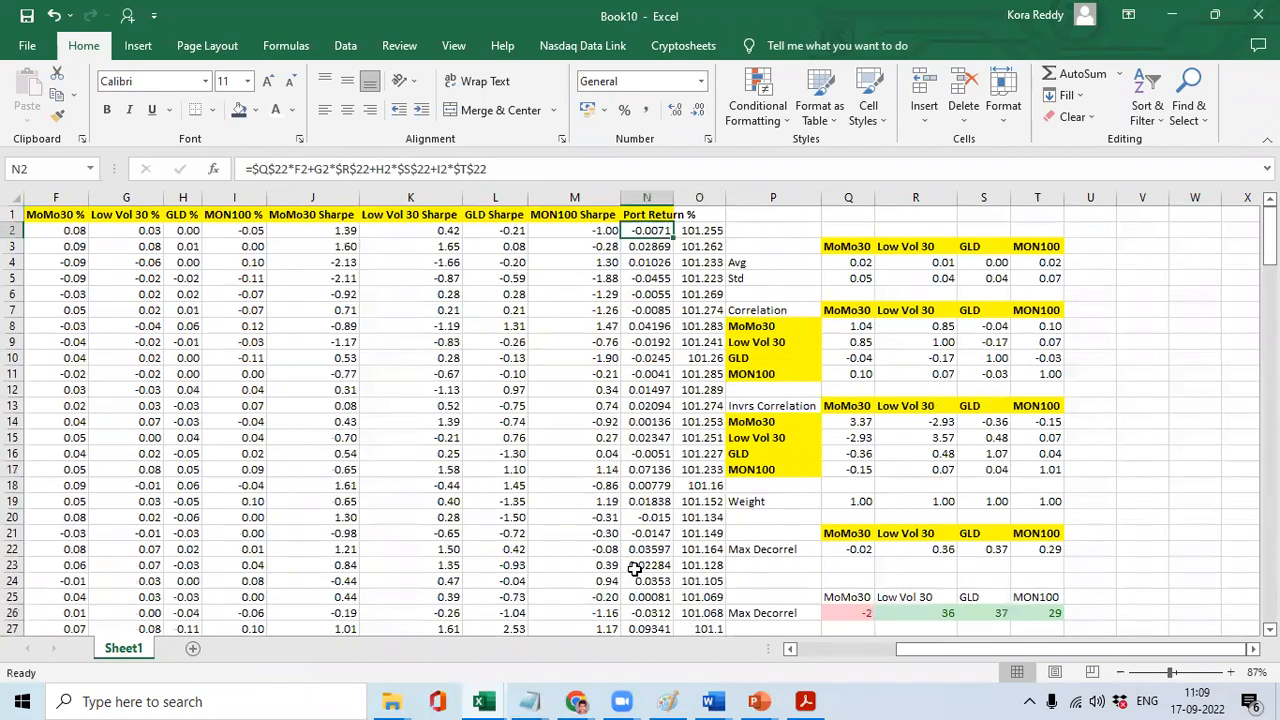
{"action": "key", "text": "Right"}
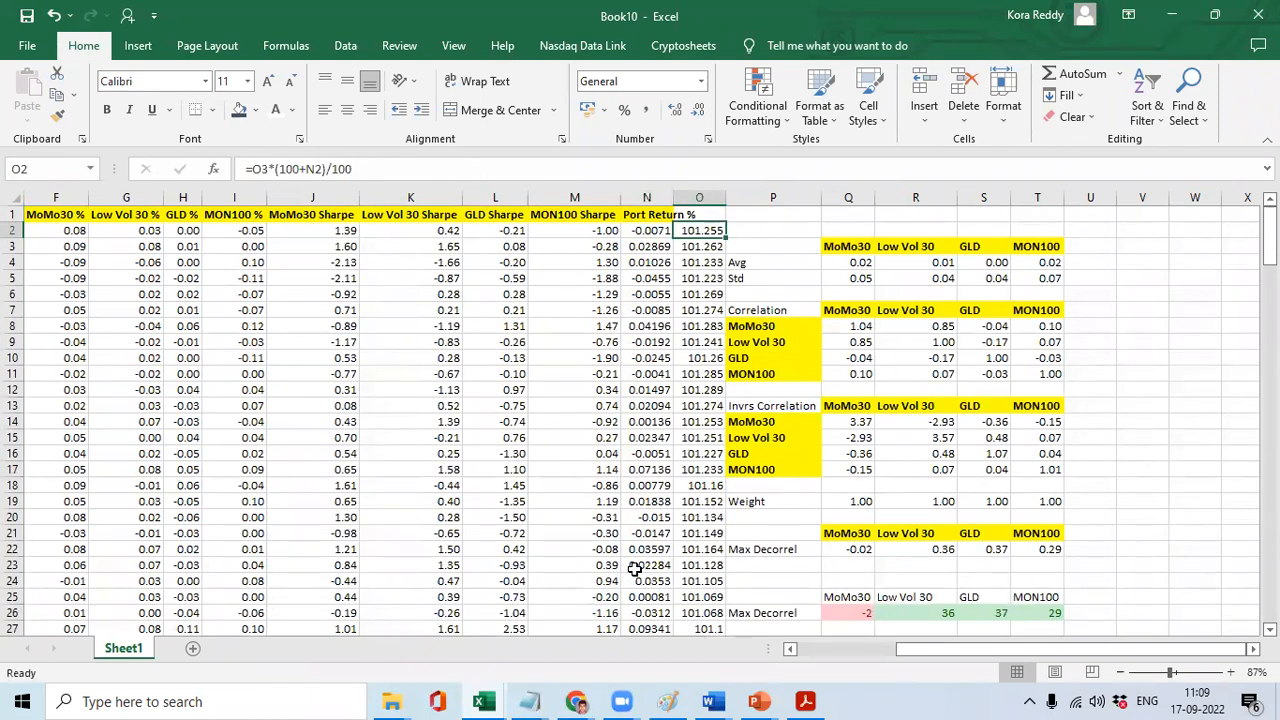
{"action": "key", "text": "ctrl+Down"}
{"action": "key", "text": "Down"}
{"action": "key", "text": "Down"}
{"action": "key", "text": "Down"}
{"action": "key", "text": "Up"}
{"action": "key", "text": "Up"}
{"action": "key", "text": "Up"}
{"action": "key", "text": "Up"}
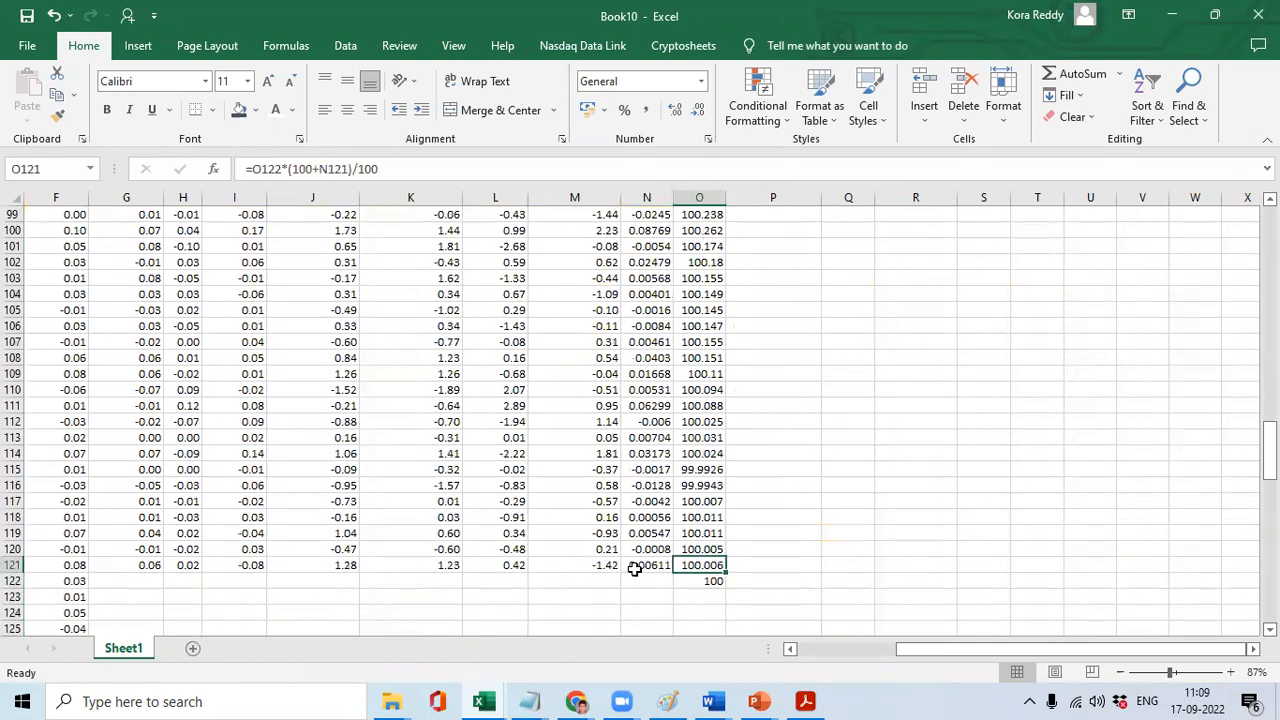
Re-enter the divisor 100 in the O121 compounding formula and check the formula in O120.
{"action": "left_click", "coordinate": [407, 170]}
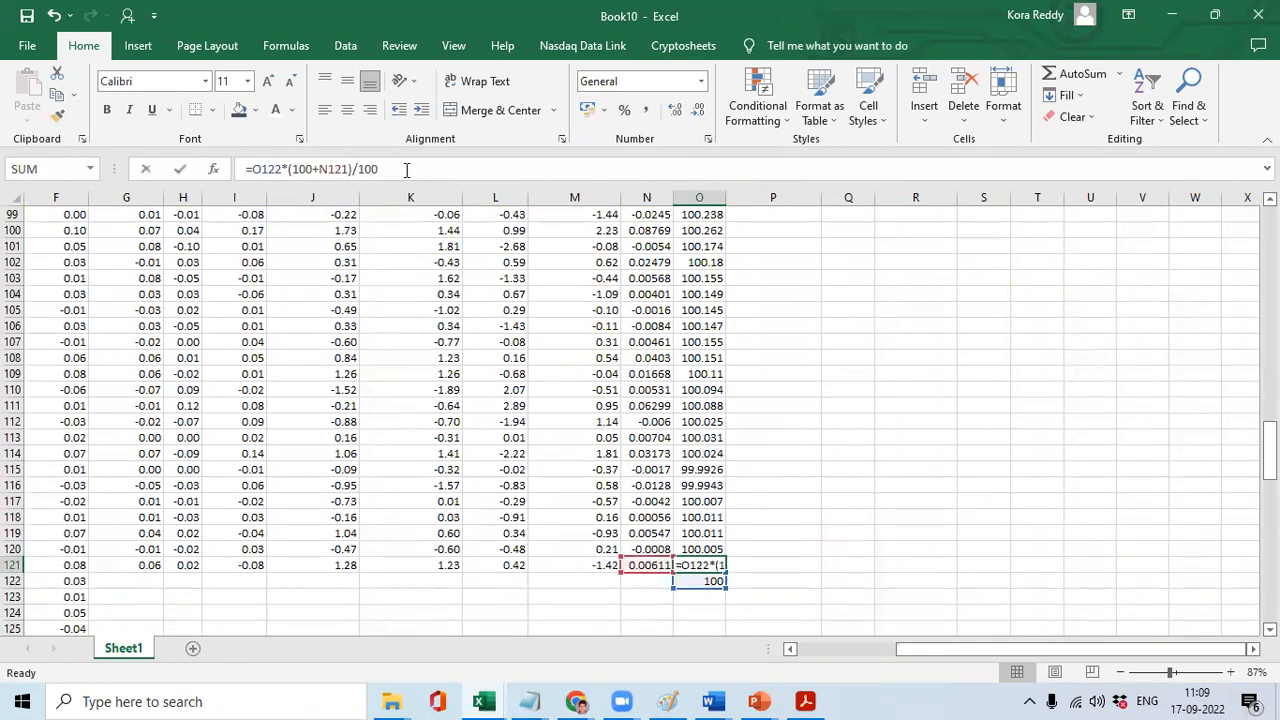
{"action": "key", "text": "BackSpace"}
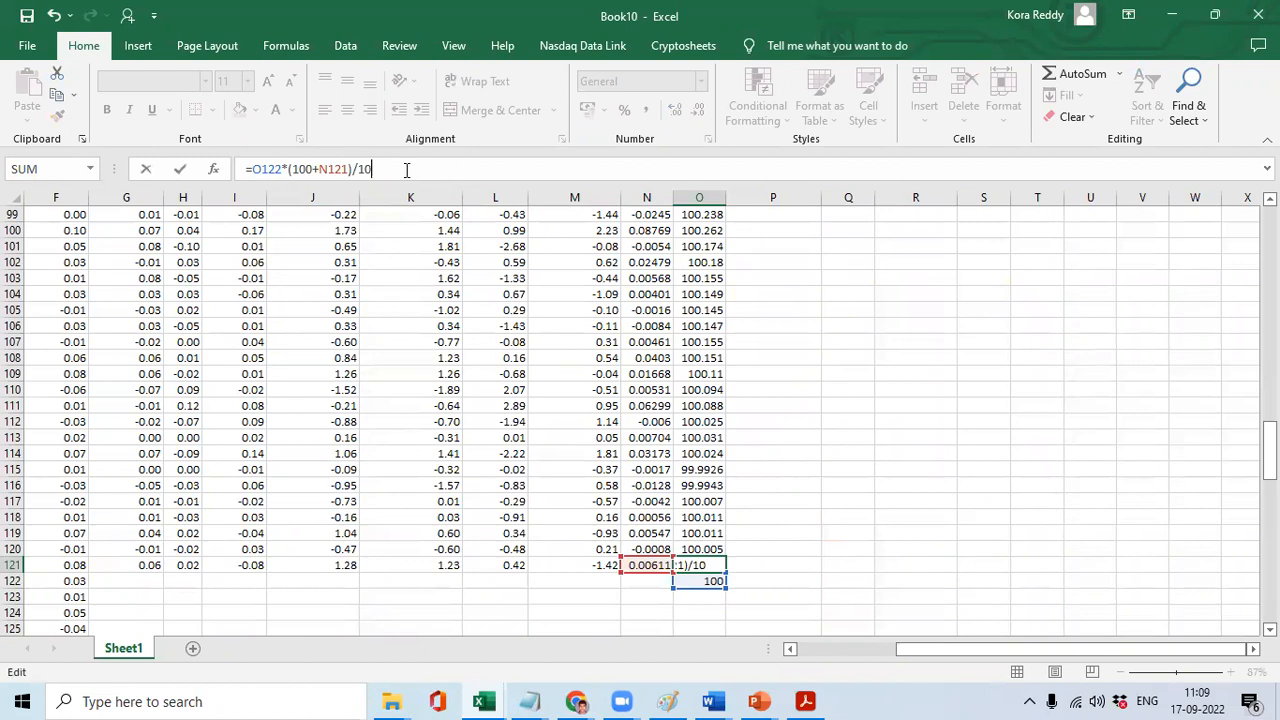
{"action": "type", "text": "0"}
{"action": "key", "text": "Return"}
{"action": "key", "text": "Up"}
{"action": "key", "text": "Up"}
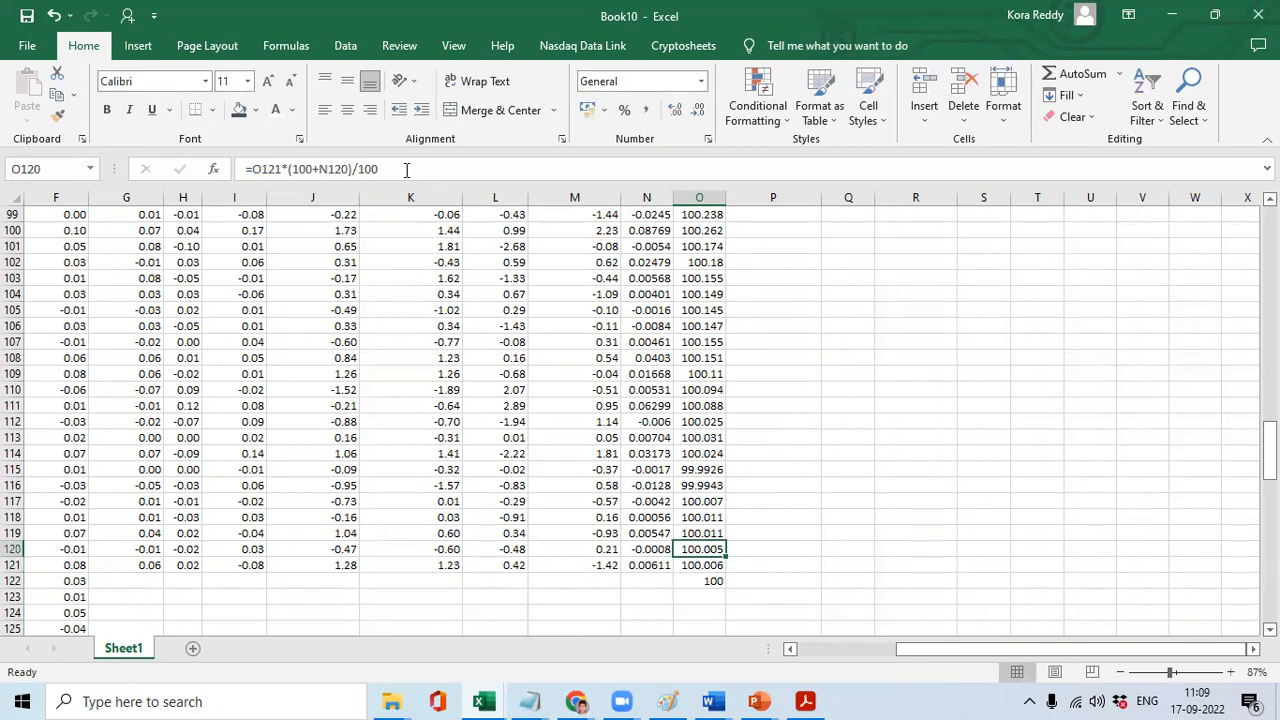
Scale the portfolio return formula in N2 to percent as =100*($Q$22*F2+G2*$R$22+H2*$S$22+I2*$T$22).
{"action": "key", "text": "ctrl+Up"}
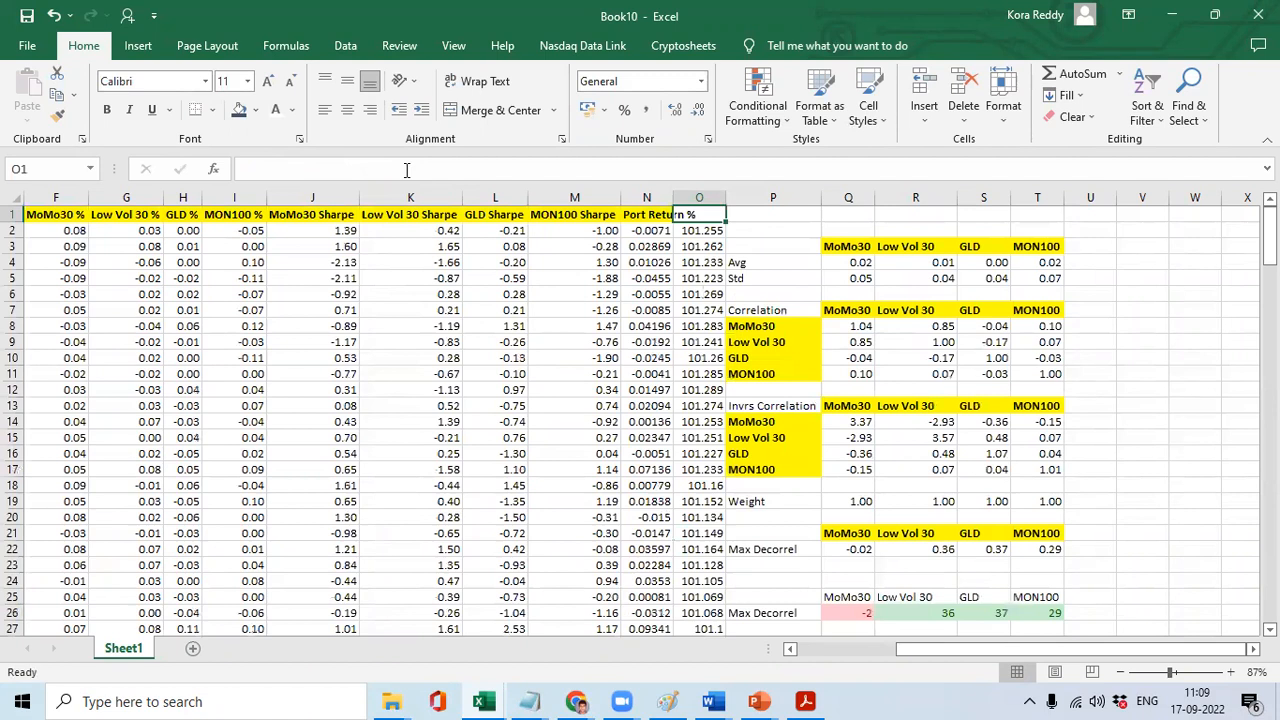
{"action": "key", "text": "Left"}
{"action": "key", "text": "Down"}
{"action": "key", "text": "ctrl+shift+Down"}
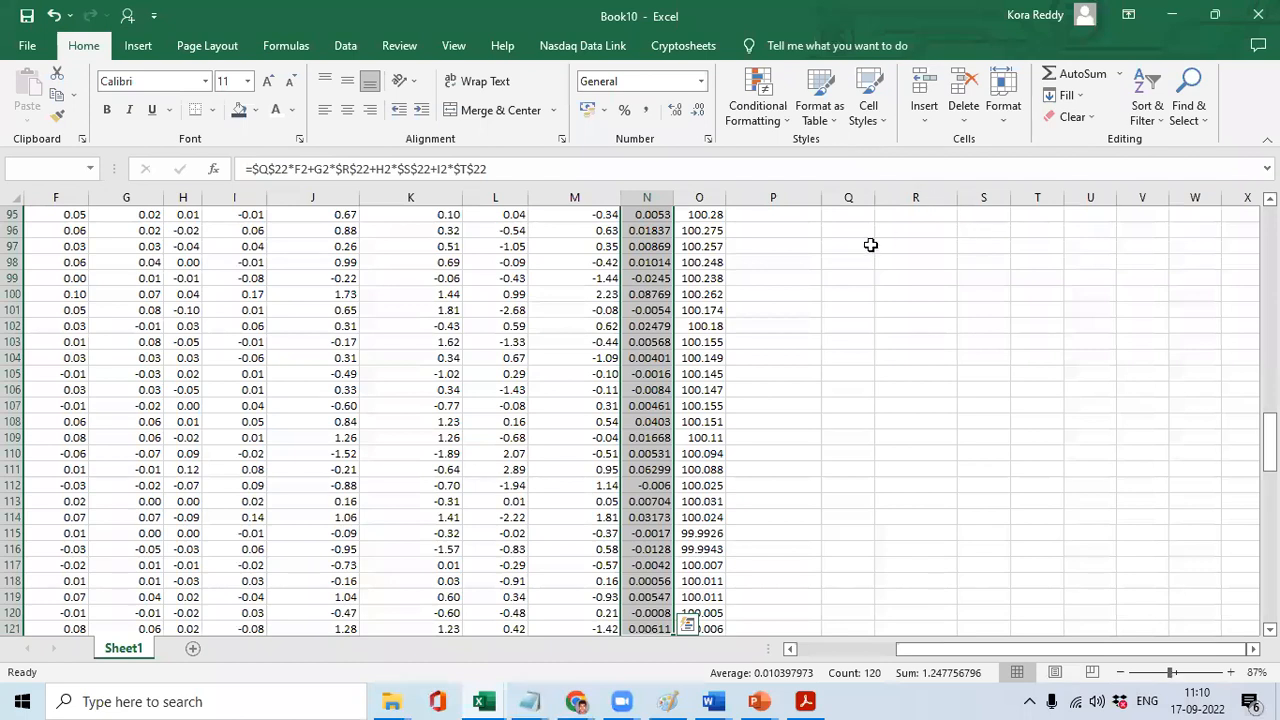
{"action": "left_click", "coordinate": [643, 249]}
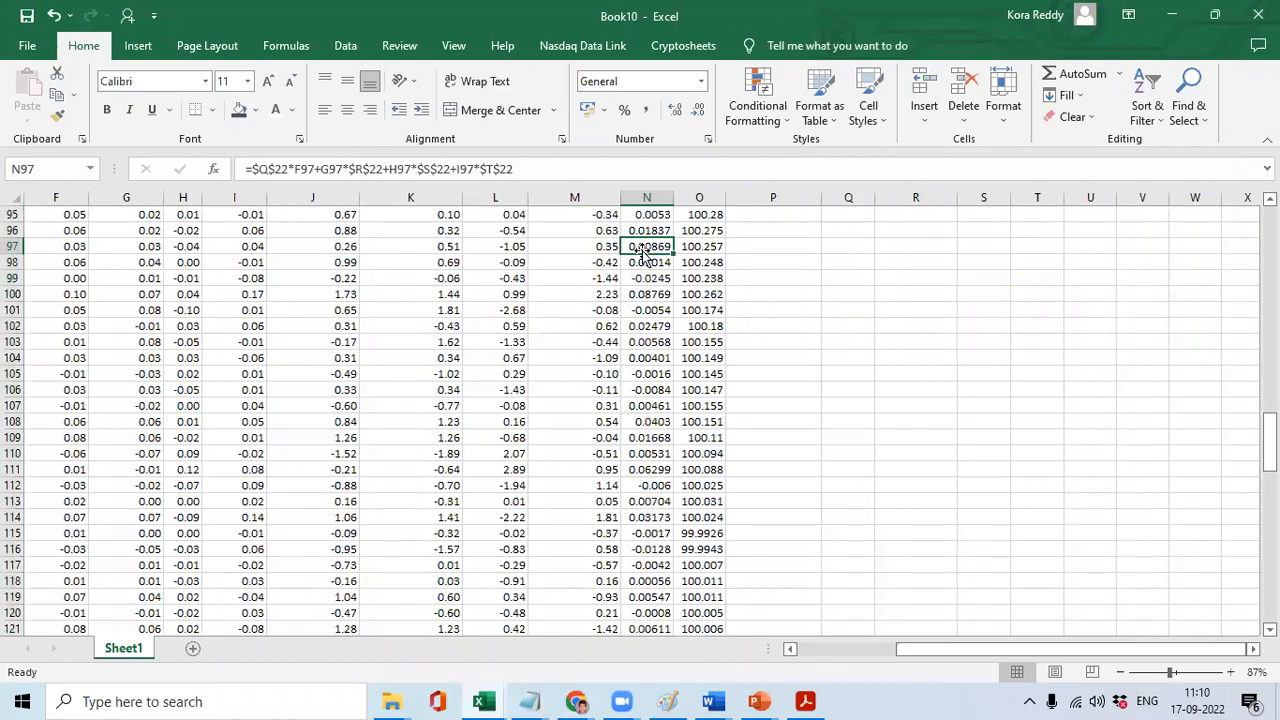
{"action": "key", "text": "ctrl+Up"}
{"action": "key", "text": "Down"}
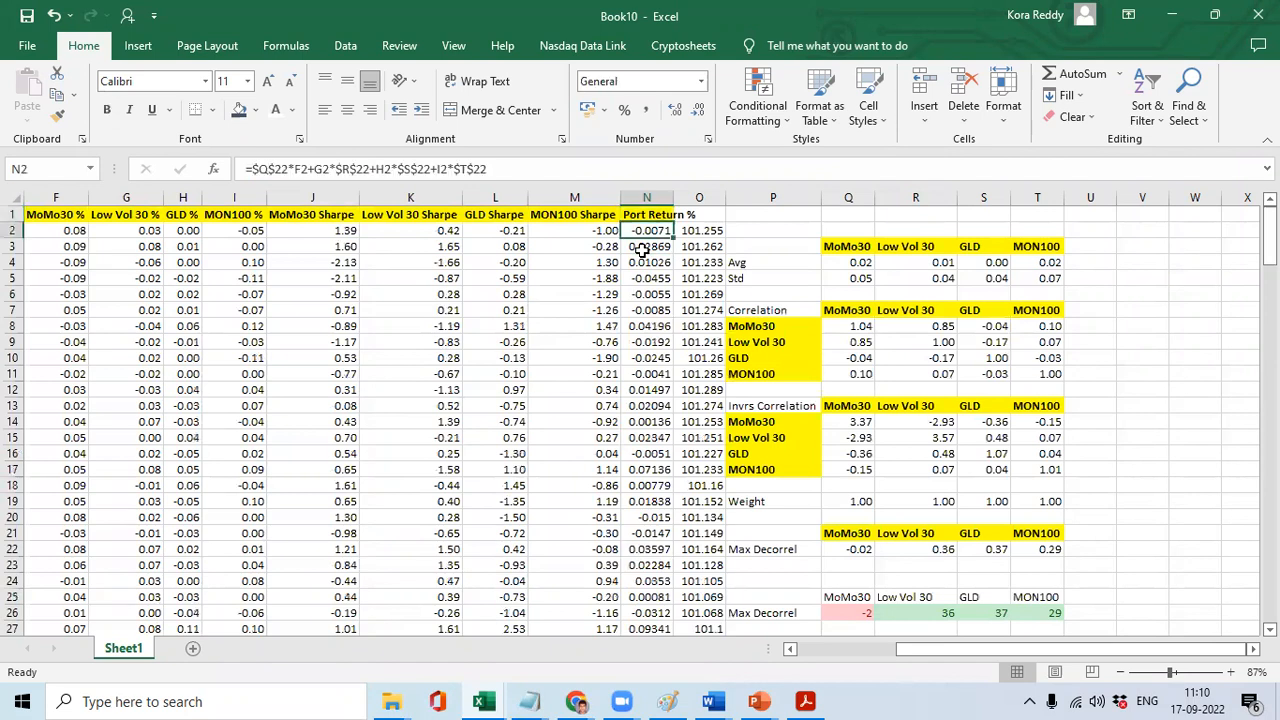
{"action": "left_click", "coordinate": [254, 171]}
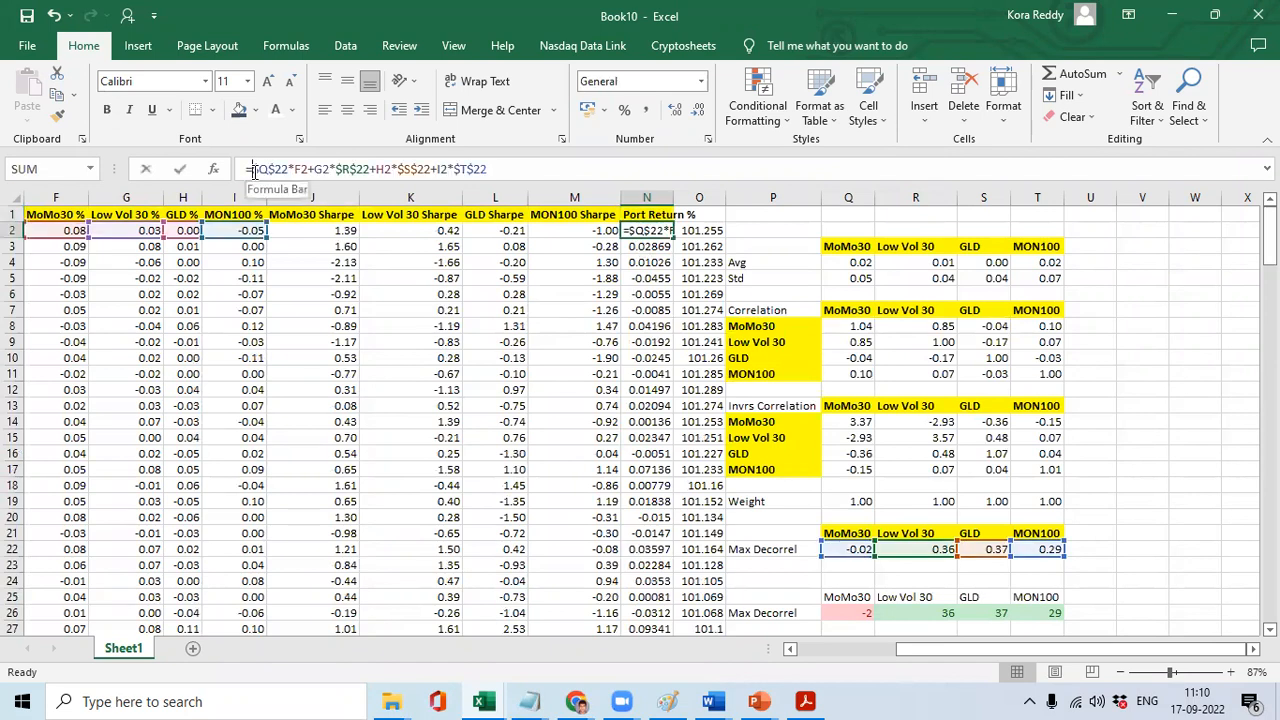
{"action": "type", "text": "100*("}
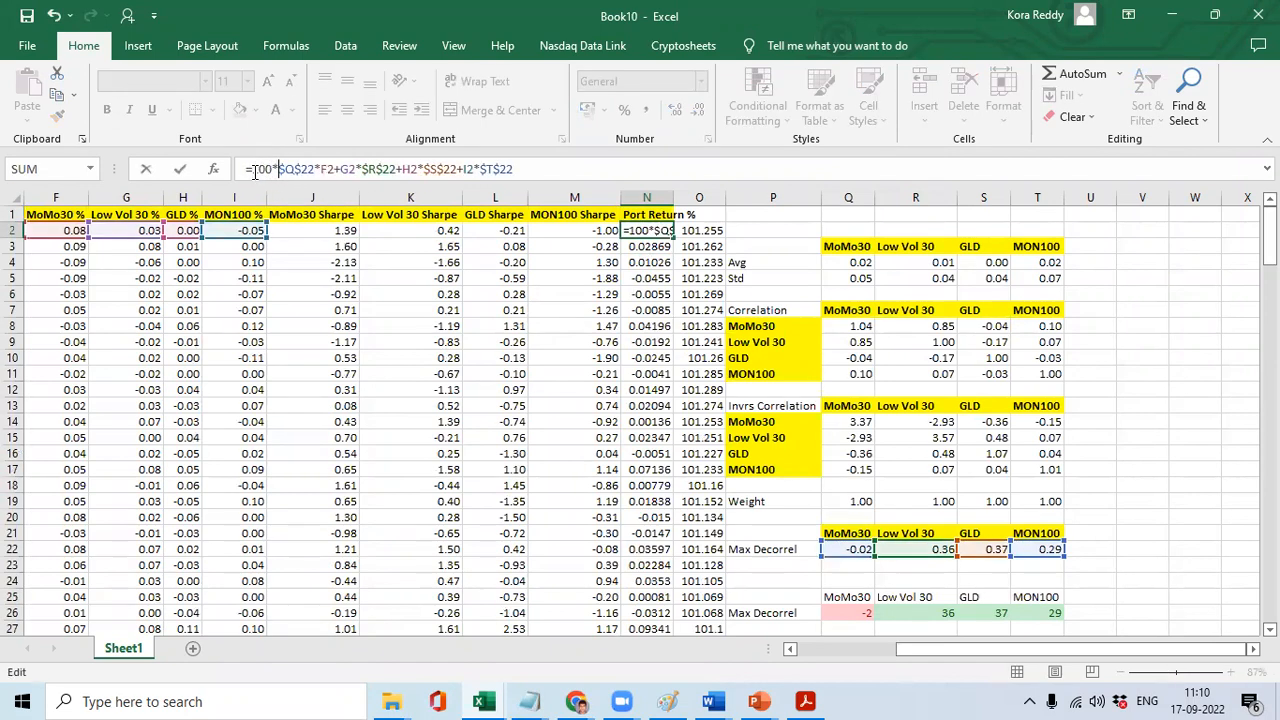
{"action": "key", "text": "End"}
{"action": "type", "text": ")"}
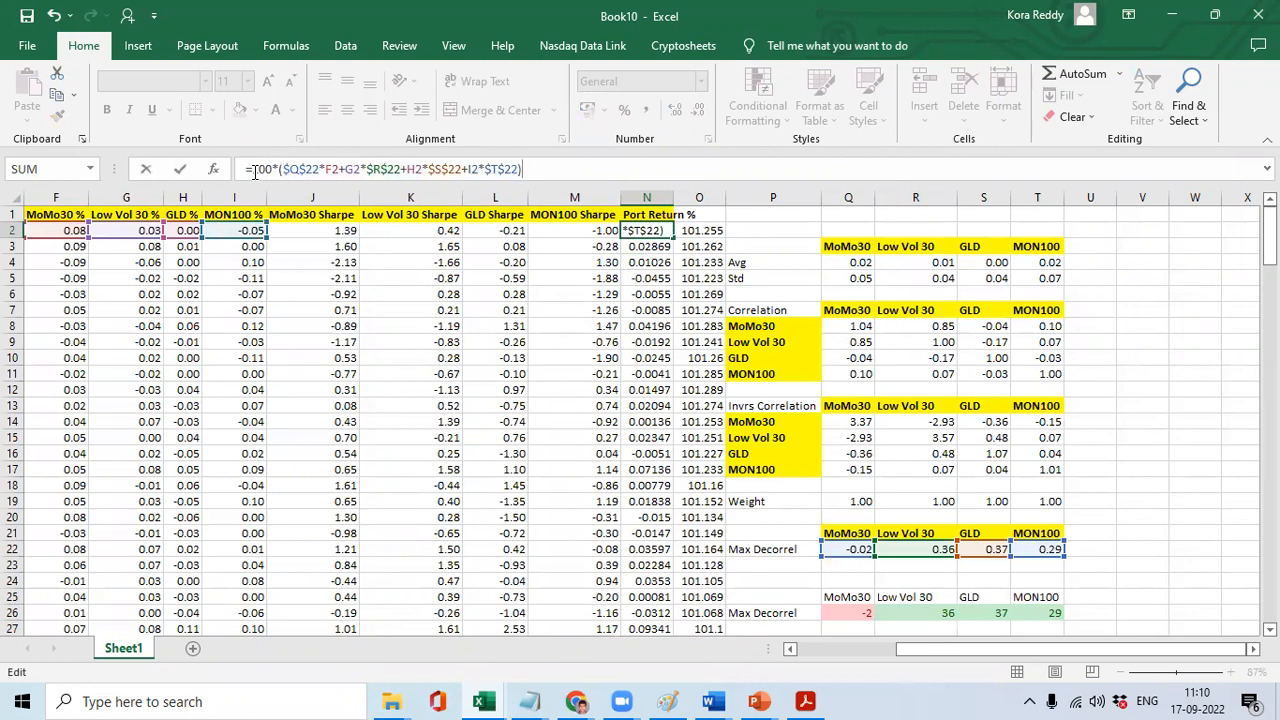
{"action": "key", "text": "Return"}
Copy the percent return formula from N2 down column N through N121.
{"action": "key", "text": "Up"}
{"action": "key", "text": "ctrl+c"}
{"action": "key", "text": "ctrl+shift+Down"}
{"action": "key", "text": "ctrl+v"}
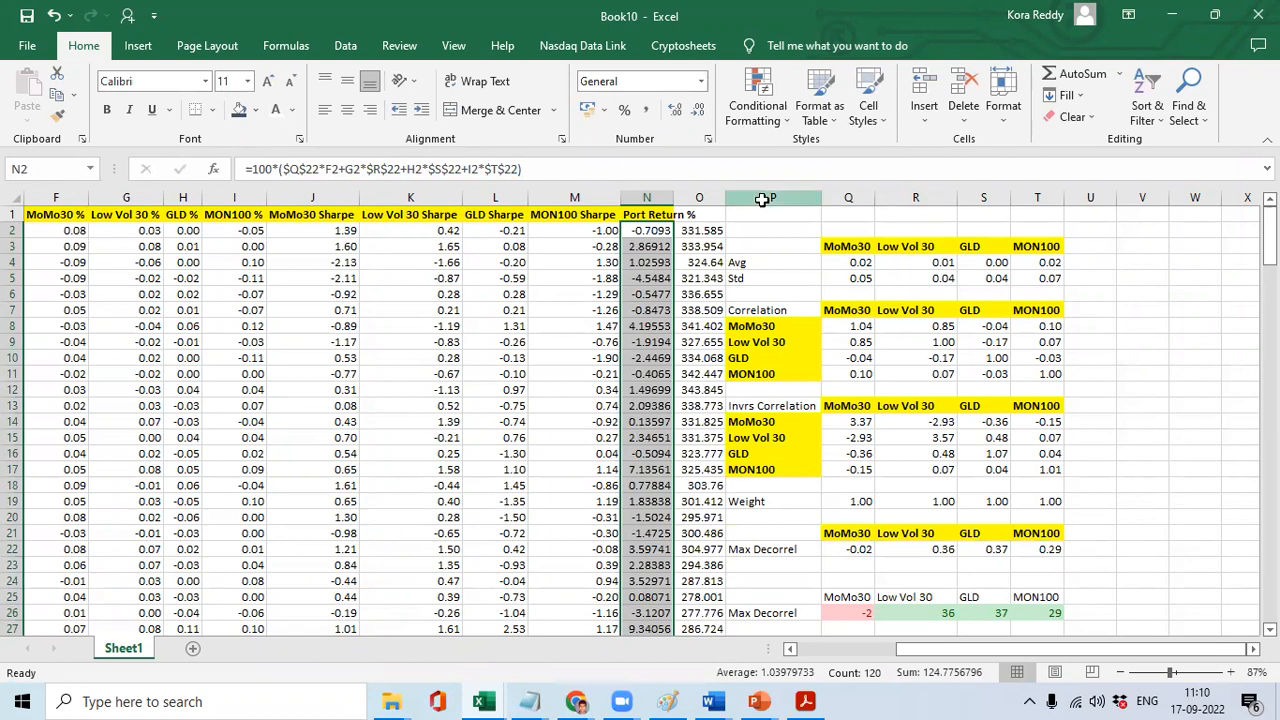
Insert a blank column at P, between the compounded values and the statistics tables.
{"action": "left_click", "coordinate": [767, 197]}
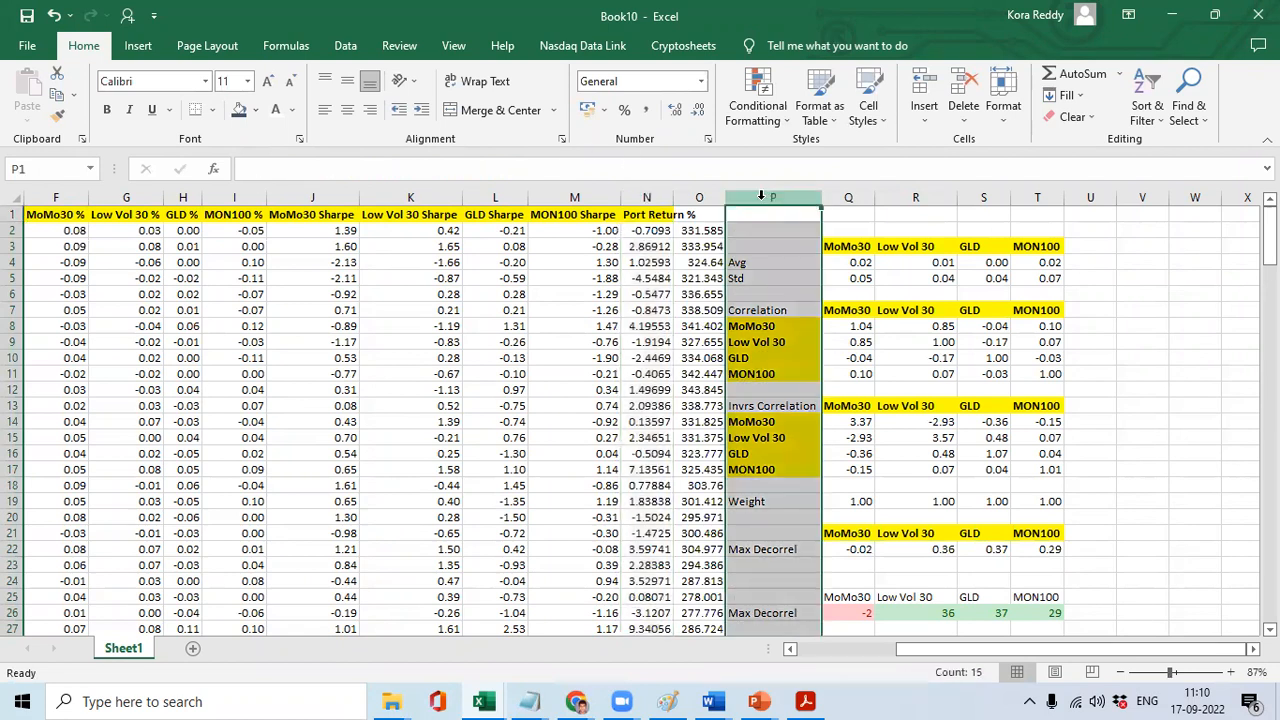
{"action": "right_click", "coordinate": [764, 199]}
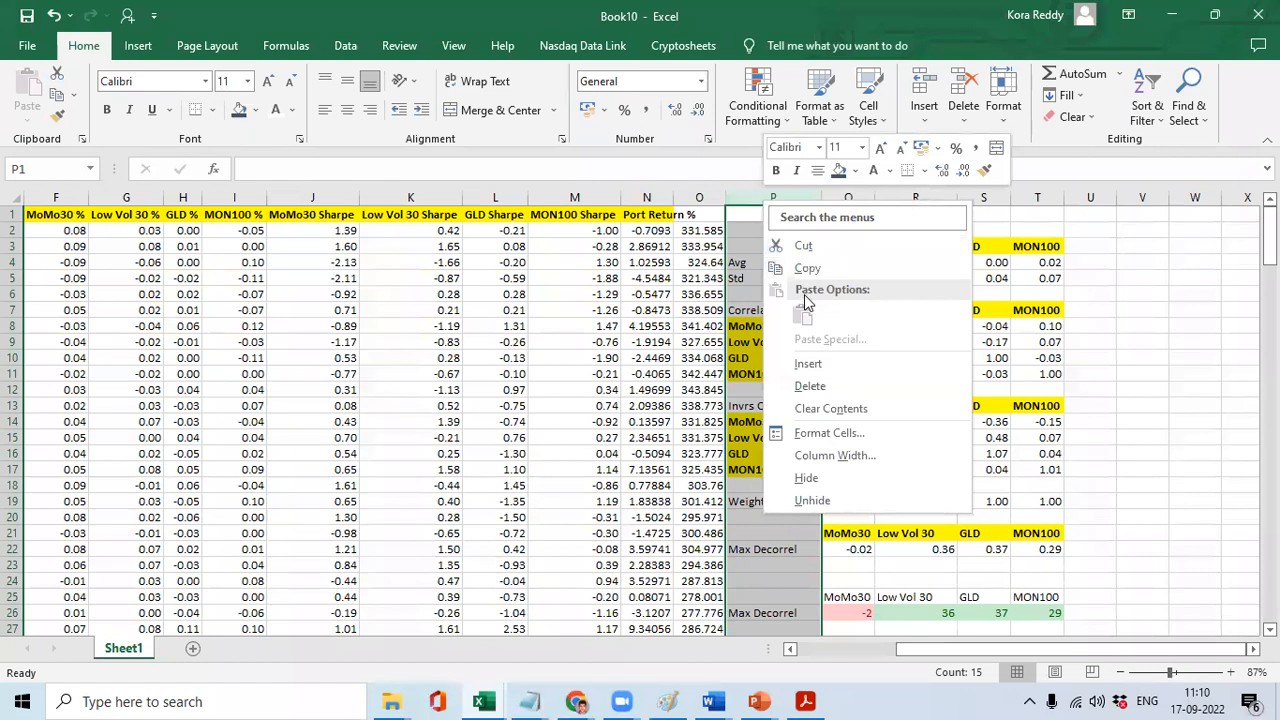
{"action": "left_click", "coordinate": [808, 364]}
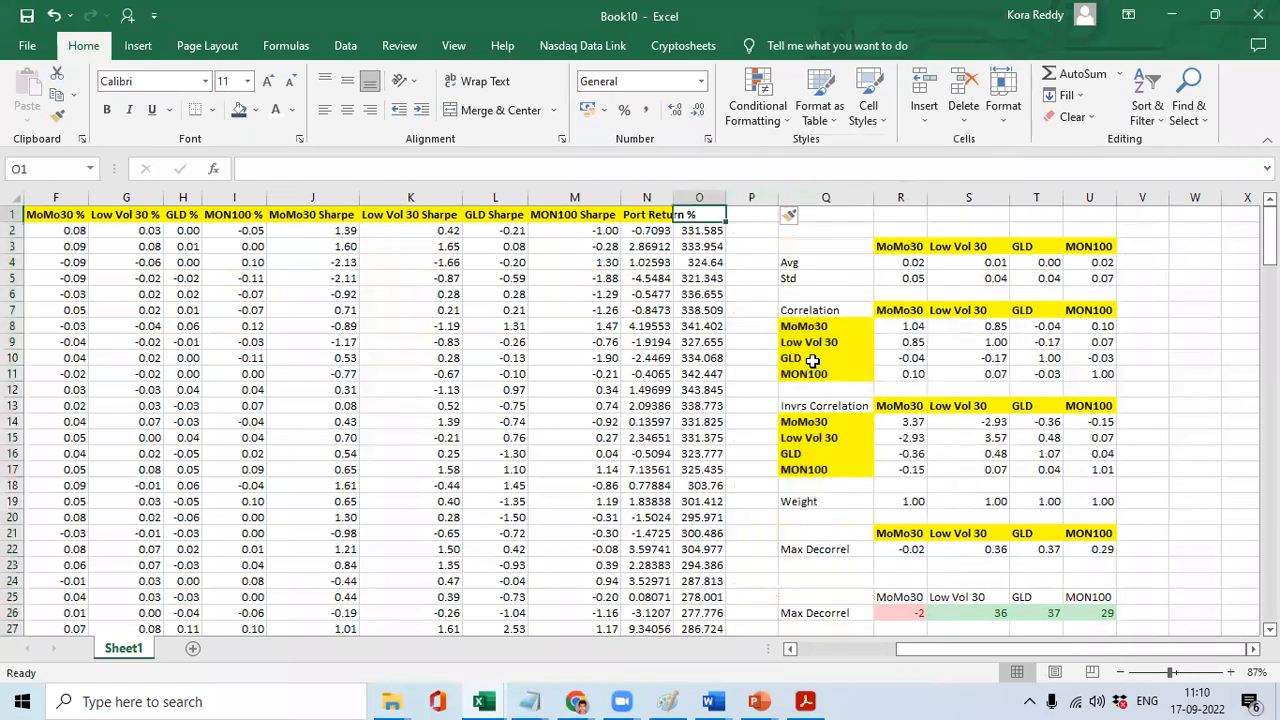
Add the header Equity Curve in O1 and the header MDD % in P1.
{"action": "type", "text": "Equity Curve"}
{"action": "key", "text": "Return"}
{"action": "key", "text": "Up"}
{"action": "key", "text": "Right"}
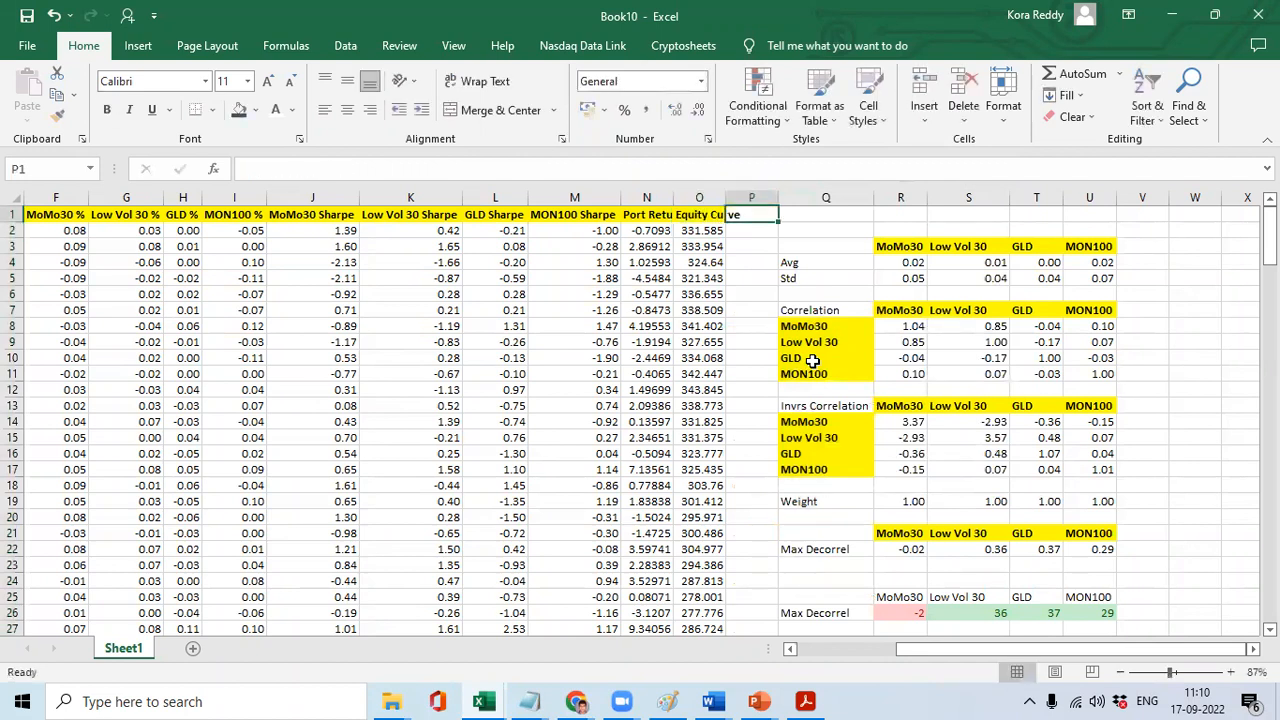
{"action": "type", "text": "MDD"}
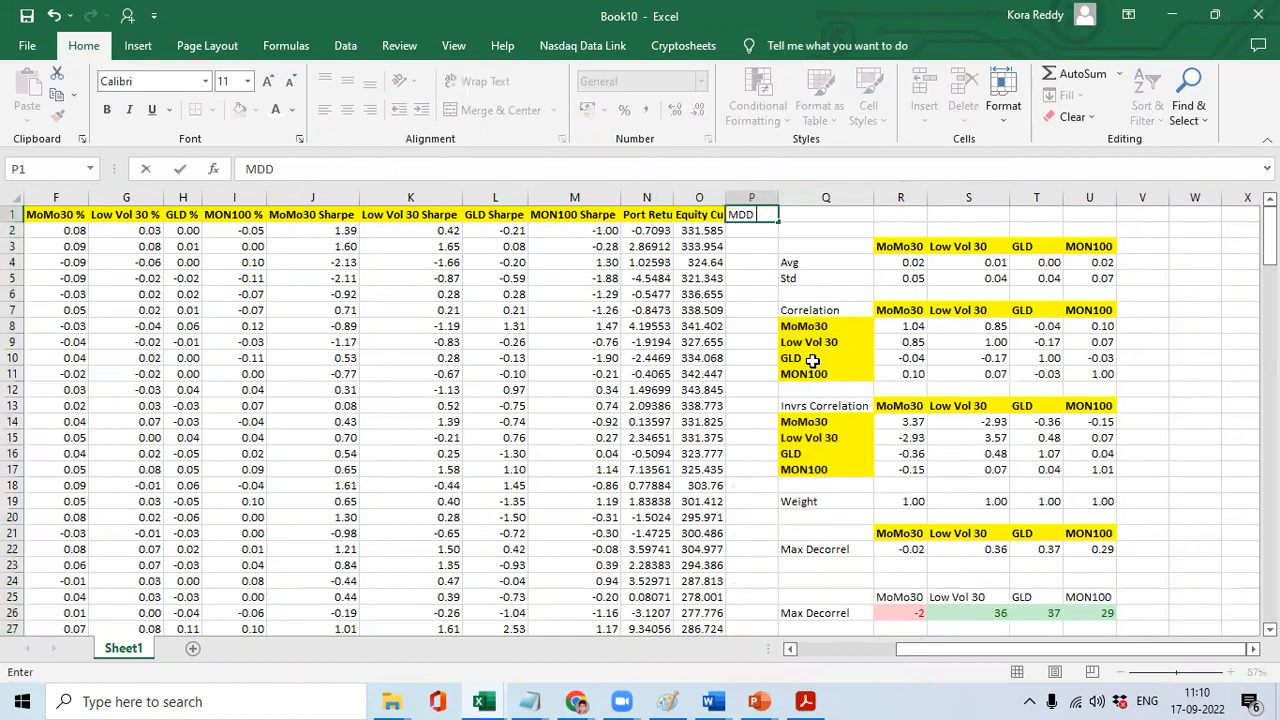
{"action": "type", "text": " %"}
{"action": "key", "text": "Return"}
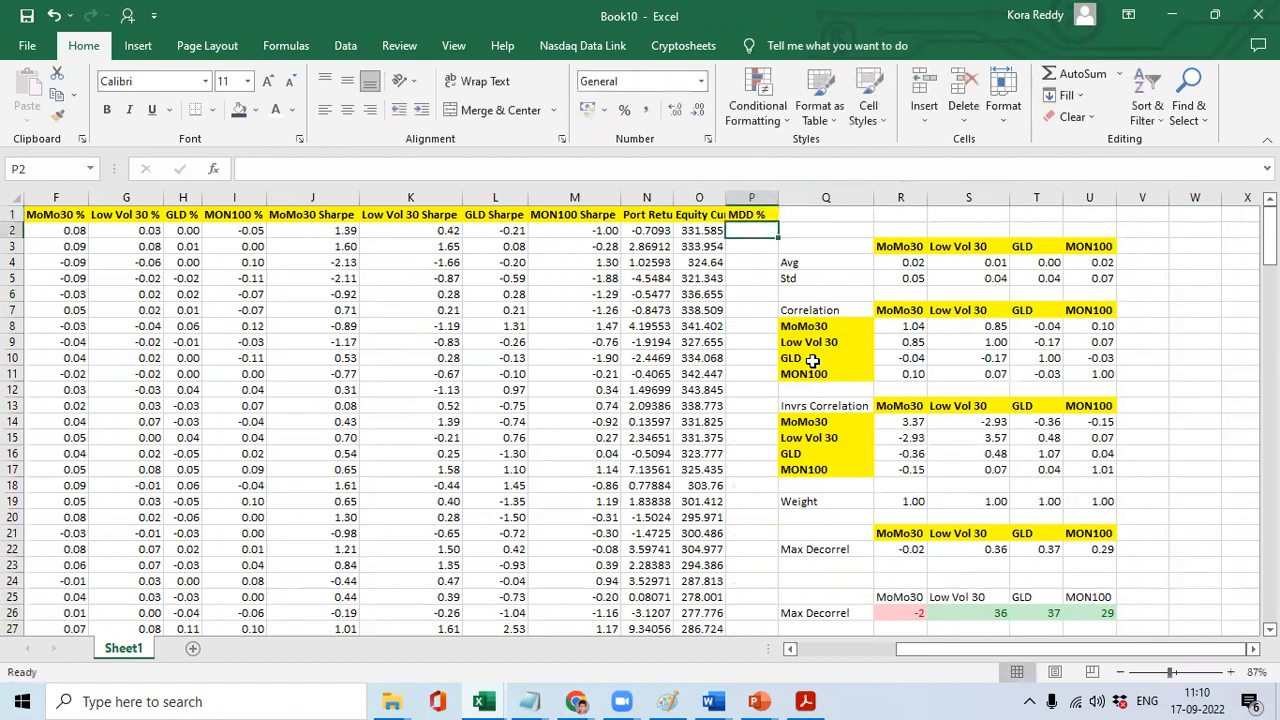
Enter the drawdown formula =O2*100/MAX(O2:$O$122)-100 in P2.
{"action": "type", "text": "="}
{"action": "left_click", "coordinate": [700, 228]}
{"action": "type", "text": "*100/"}
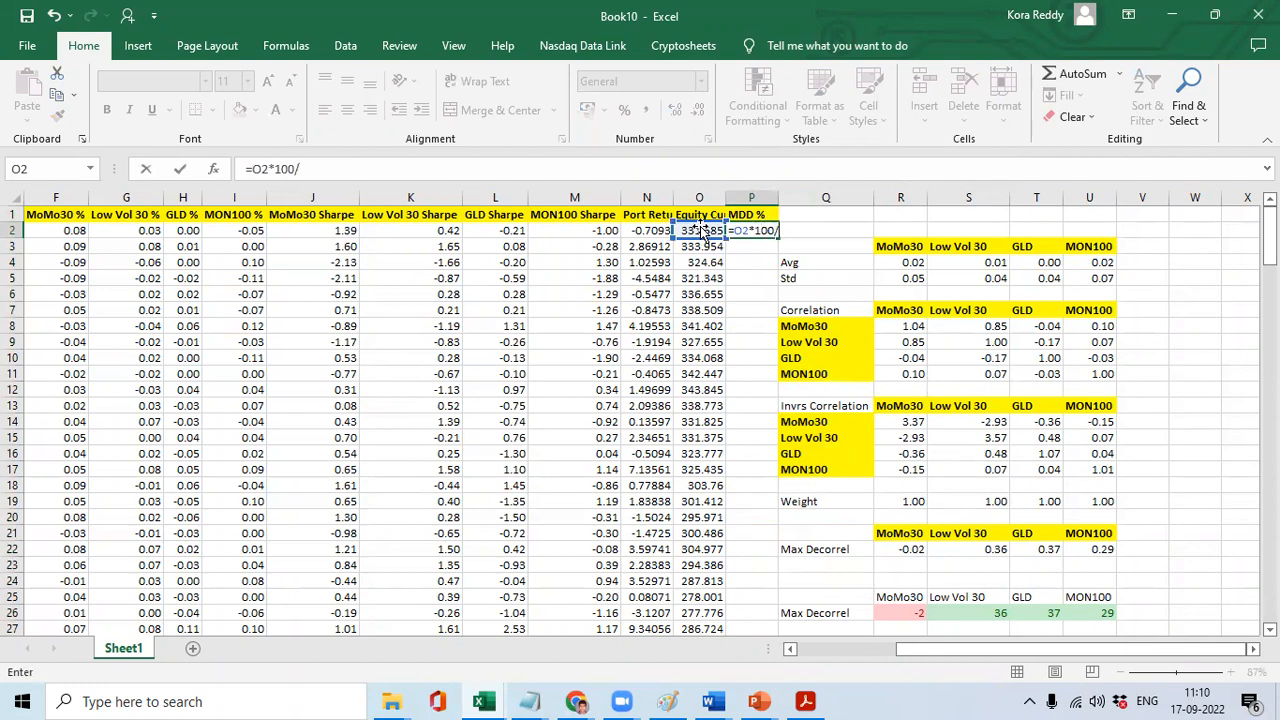
{"action": "type", "text": "MA"}
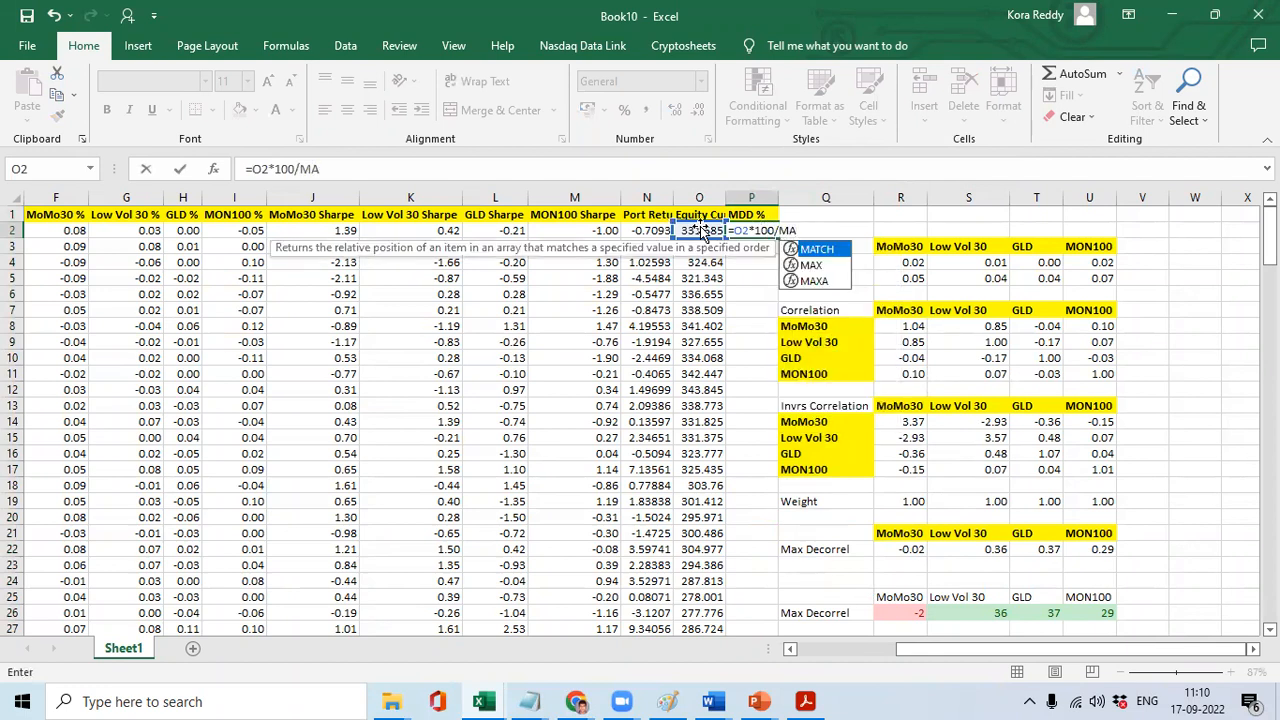
{"action": "type", "text": "X("}
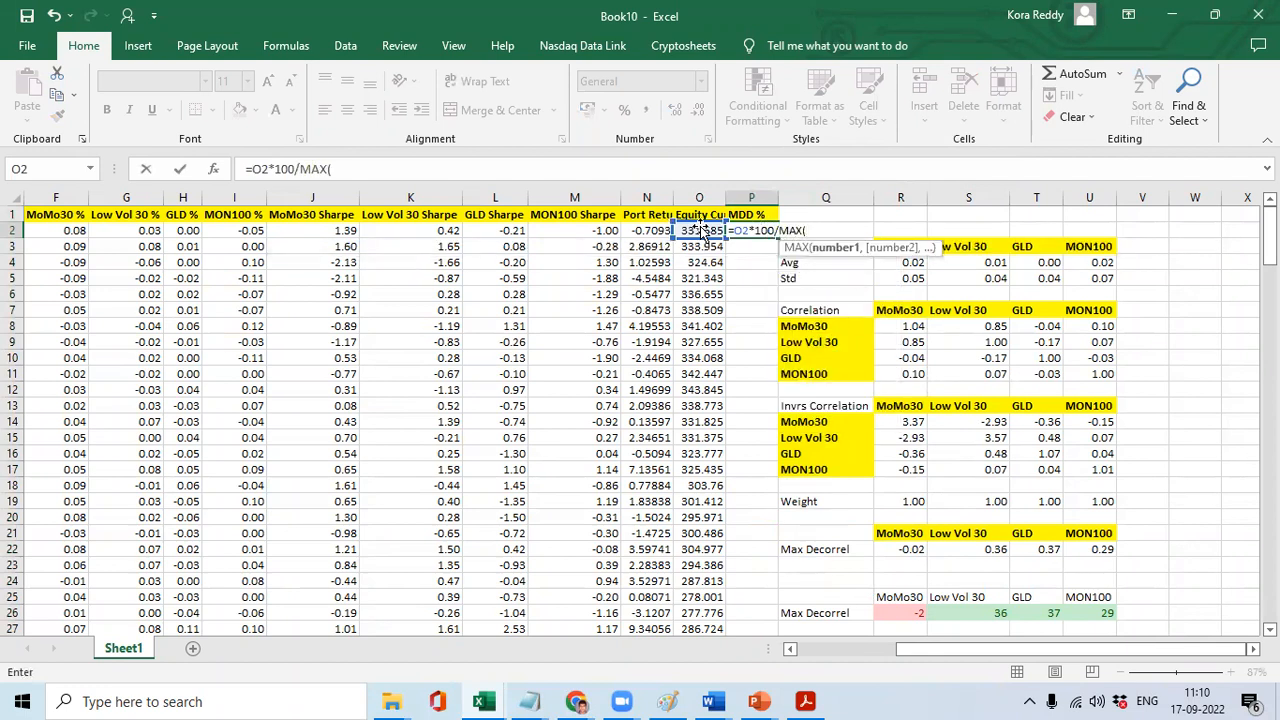
{"action": "left_click", "coordinate": [700, 229]}
{"action": "key", "text": "ctrl+shift+Down"}
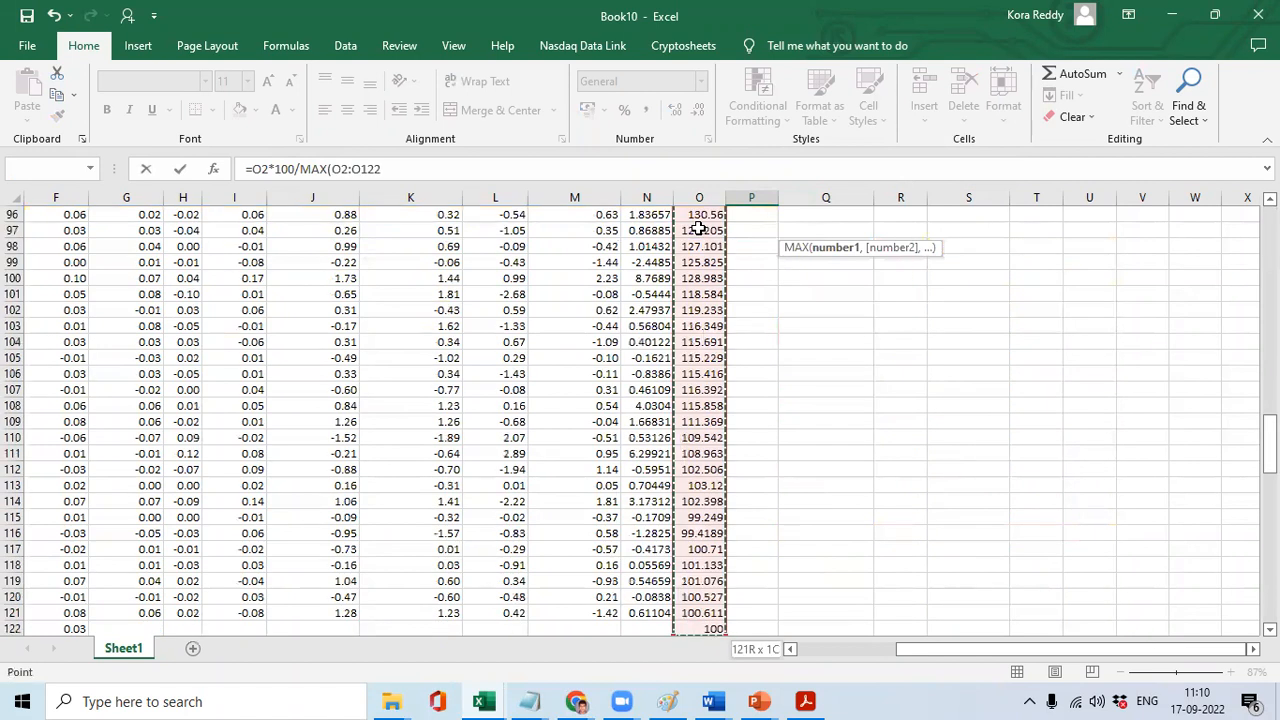
{"action": "left_click", "coordinate": [354, 170]}
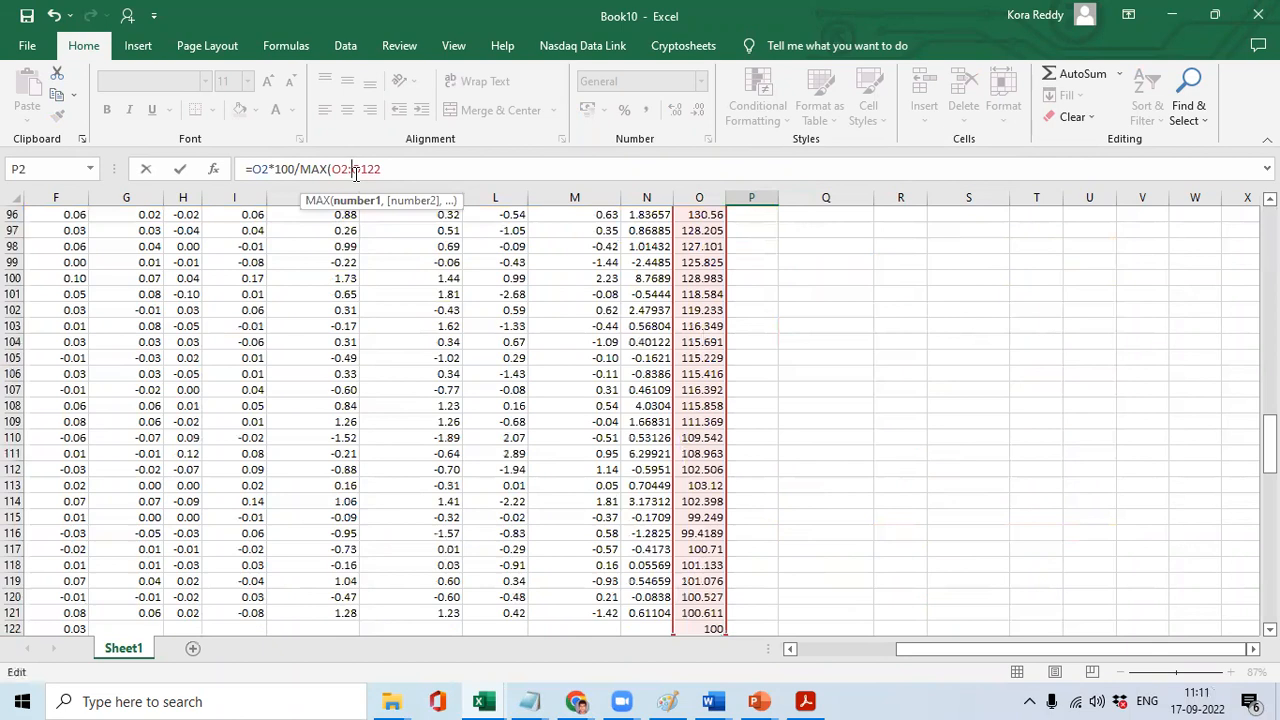
{"action": "key", "text": "F4"}
{"action": "left_click", "coordinate": [413, 170]}
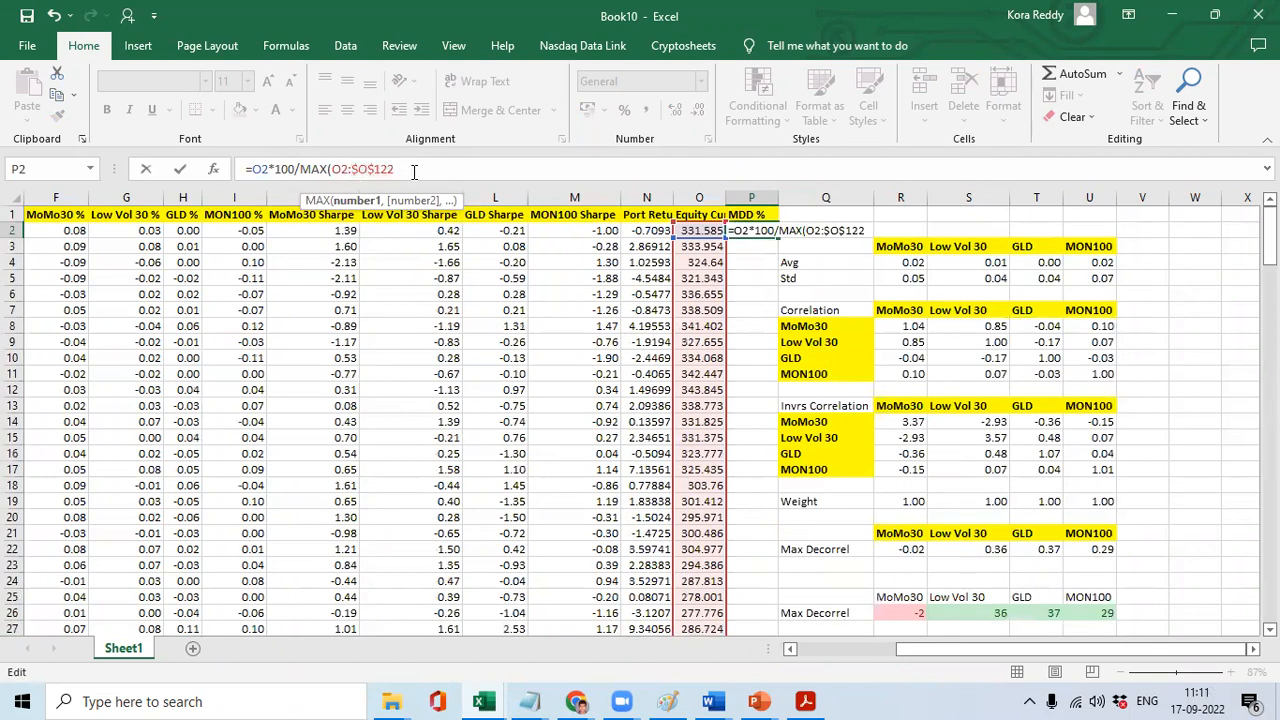
{"action": "type", "text": ")-100"}
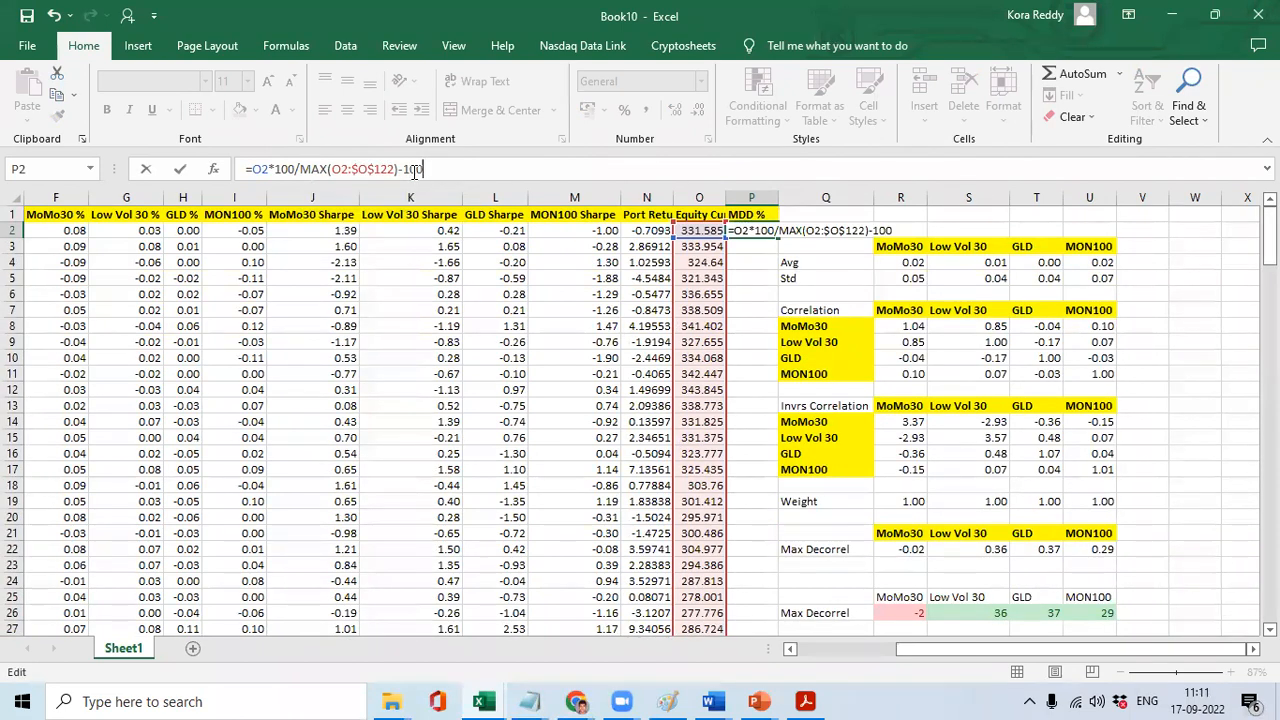
{"action": "key", "text": "Return"}
Copy the drawdown formula from P2 down column P through row 122, alongside the equity curve.
{"action": "key", "text": "Left"}
{"action": "key", "text": "ctrl+Down"}
{"action": "key", "text": "Right"}
{"action": "type", "text": "x"}
{"action": "key", "text": "ctrl+Up"}
{"action": "key", "text": "ctrl+c"}
{"action": "key", "text": "ctrl+shift+Down"}
{"action": "key", "text": "ctrl+v"}
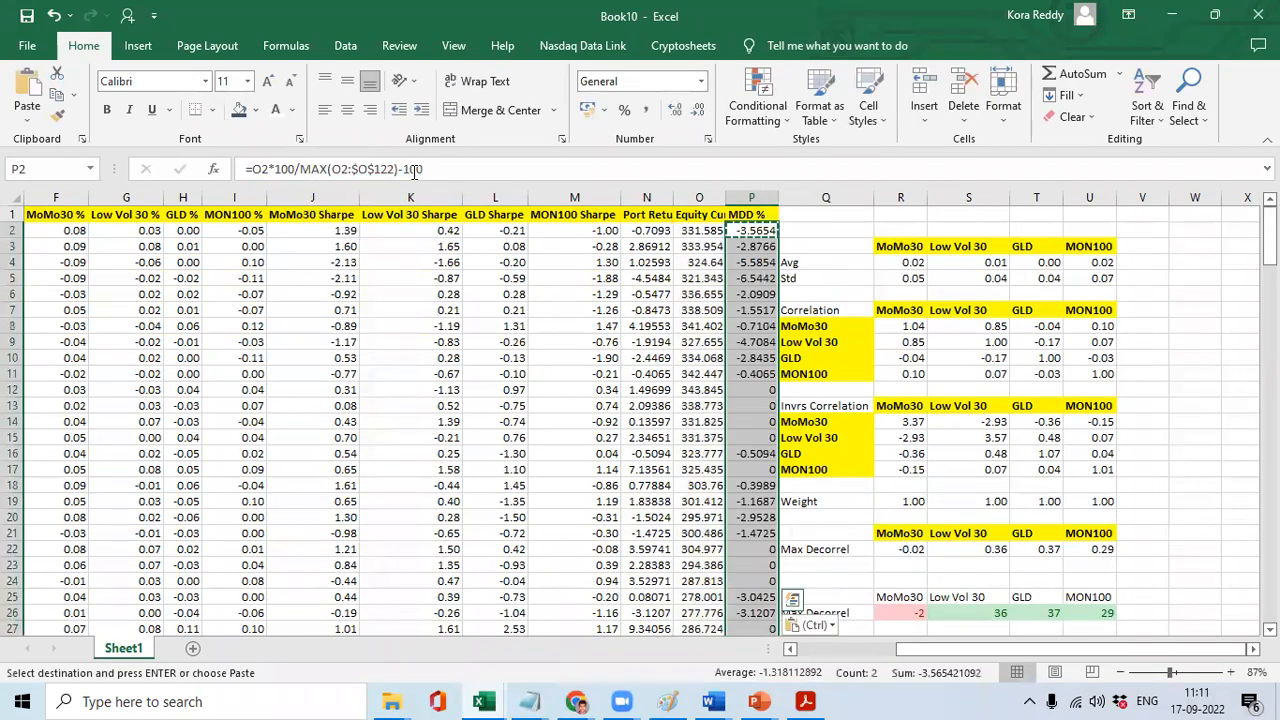
{"action": "key", "text": "Escape"}
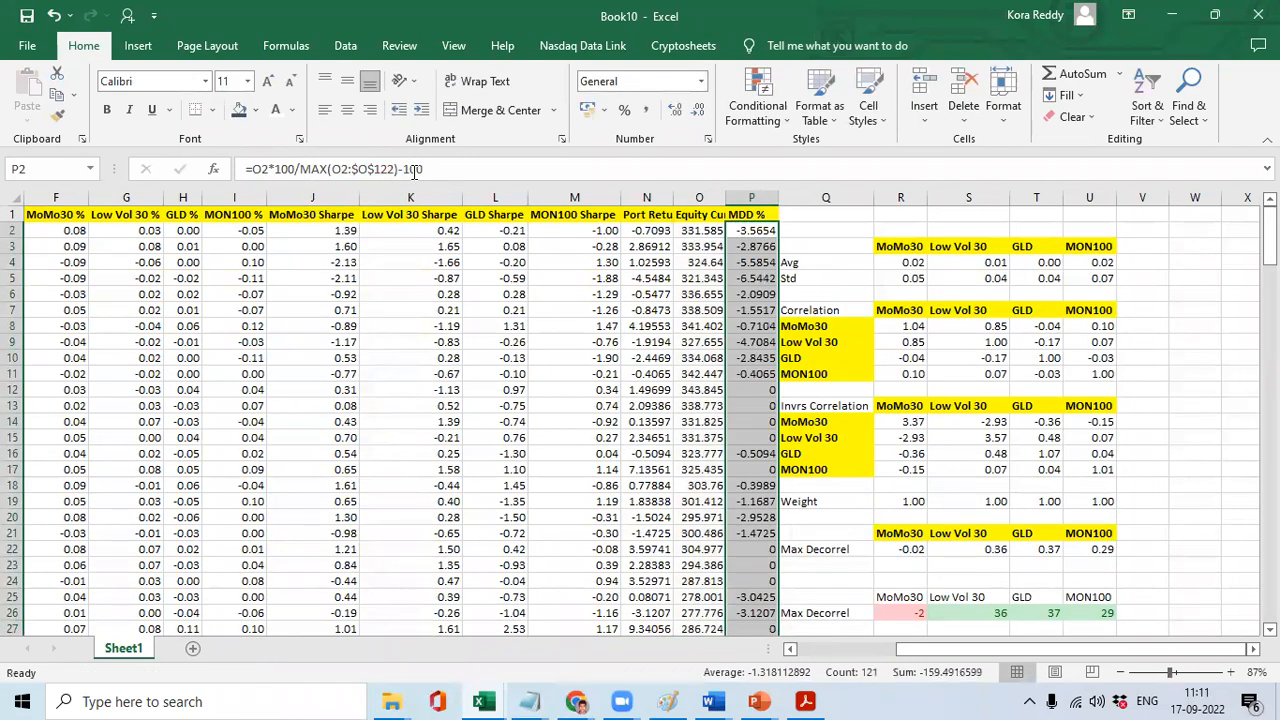
Insert a blank column at Q, between the drawdown column and the statistics tables.
{"action": "left_click", "coordinate": [815, 198]}
{"action": "right_click", "coordinate": [815, 198]}
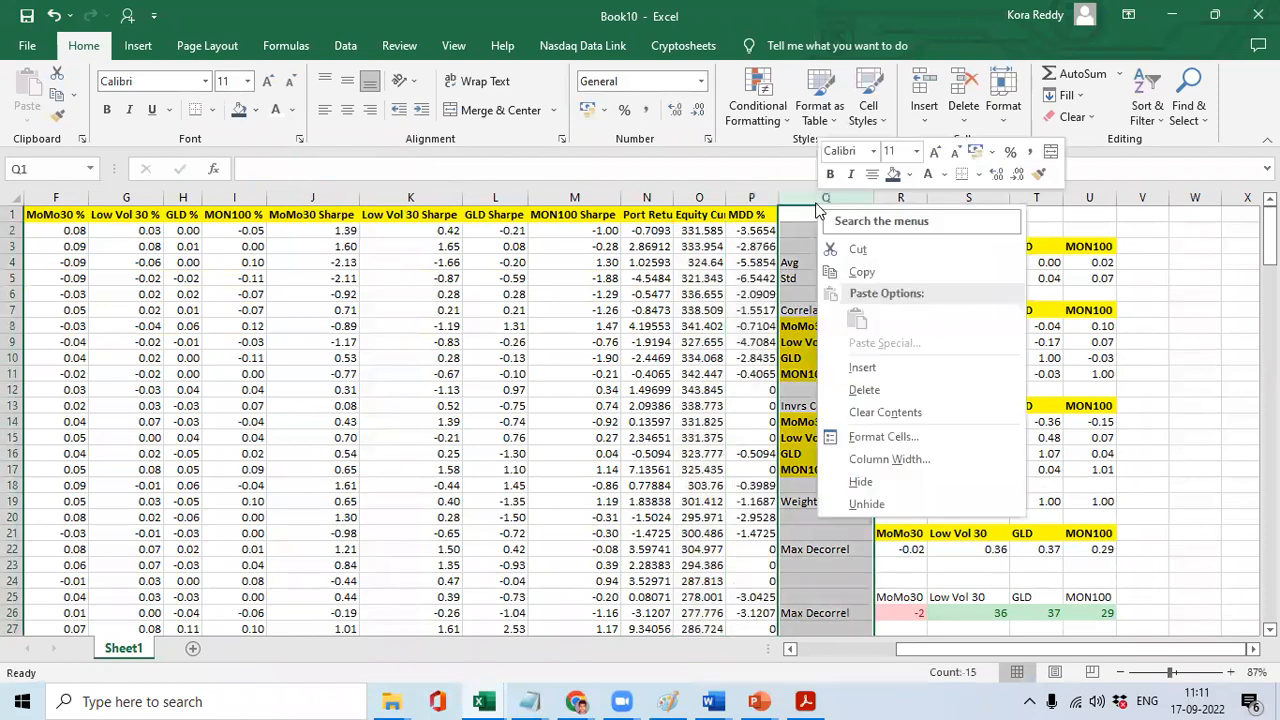
{"action": "left_click", "coordinate": [871, 364]}
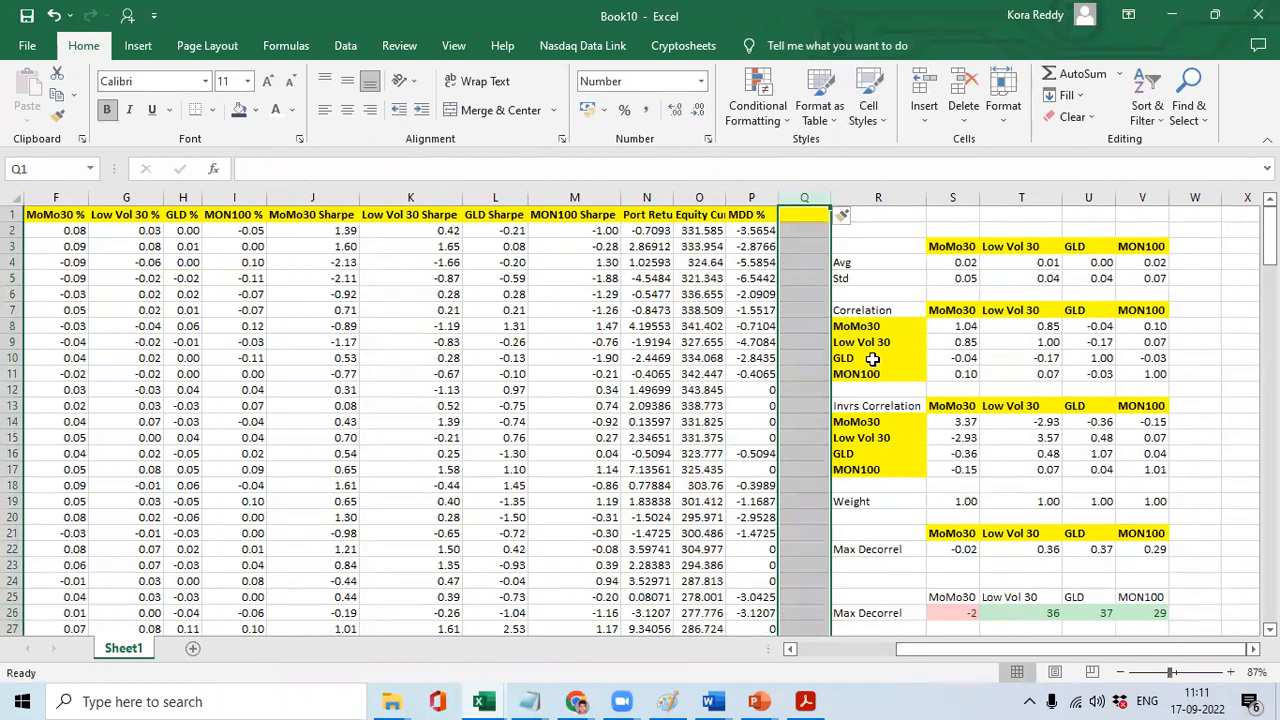
Clear the duplicate Max Decorrel table with whole-number weights and the weight row beneath it, in R25:V28.
{"action": "left_click", "coordinate": [933, 372]}
{"action": "key", "text": "Down"}
{"action": "key", "text": "Down"}
{"action": "key", "text": "Down"}
{"action": "key", "text": "Down"}
{"action": "key", "text": "Down"}
{"action": "key", "text": "Down"}
{"action": "key", "text": "Down"}
{"action": "key", "text": "Down"}
{"action": "key", "text": "Down"}
{"action": "key", "text": "Down"}
{"action": "key", "text": "Down"}
{"action": "key", "text": "Down"}
{"action": "key", "text": "Down"}
{"action": "key", "text": "Down"}
{"action": "key", "text": "Down"}
{"action": "key", "text": "Down"}
{"action": "key", "text": "Down"}
{"action": "key", "text": "Down"}
{"action": "key", "text": "Down"}
{"action": "key", "text": "Down"}
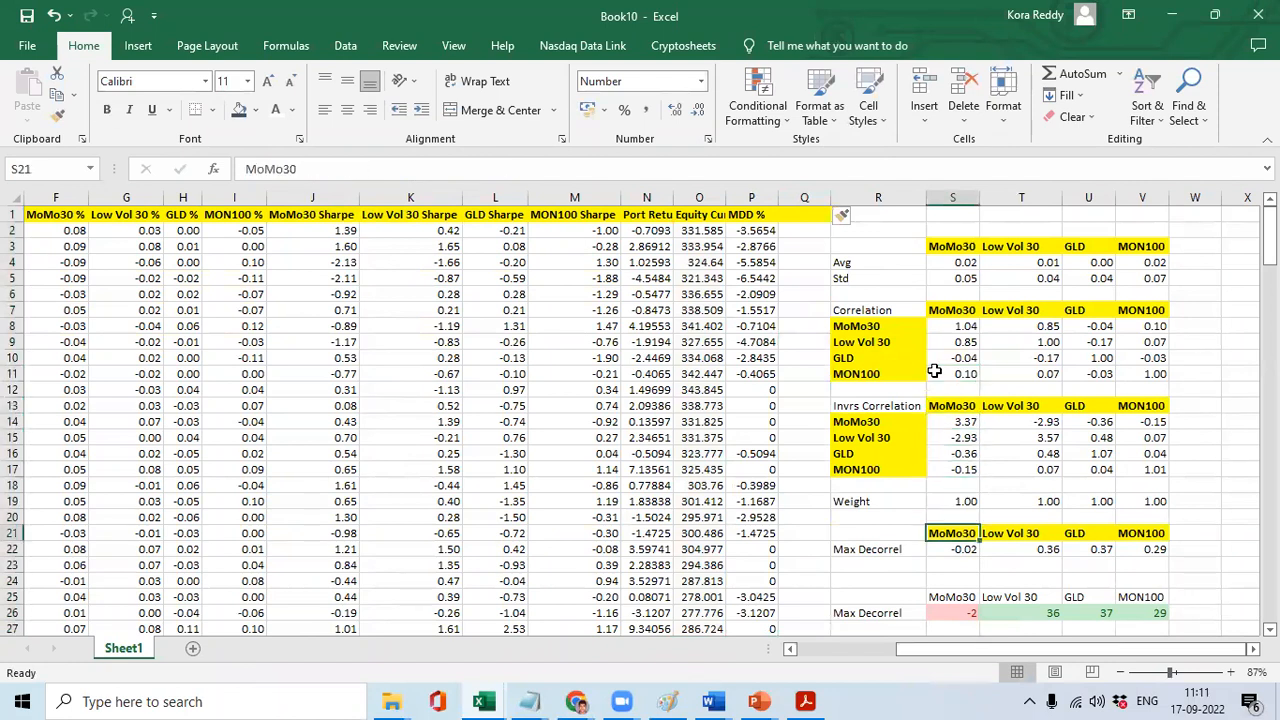
{"action": "key", "text": "Up"}
{"action": "key", "text": "Up"}
{"action": "key", "text": "Up"}
{"action": "key", "text": "Up"}
{"action": "key", "text": "Up"}
{"action": "key", "text": "Up"}
{"action": "key", "text": "Up"}
{"action": "key", "text": "Up"}
{"action": "key", "text": "Up"}
{"action": "key", "text": "Up"}
{"action": "key", "text": "Up"}
{"action": "key", "text": "Up"}
{"action": "key", "text": "Up"}
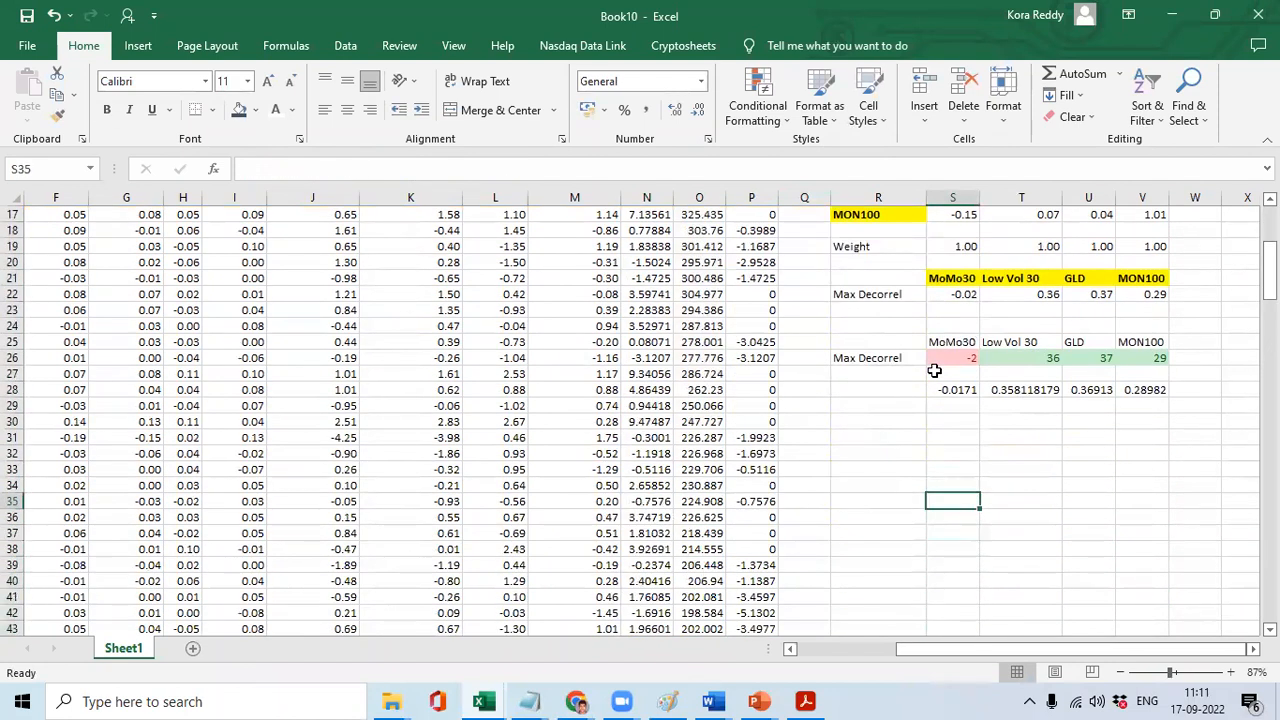
{"action": "key", "text": "Up"}
{"action": "key", "text": "Up"}
{"action": "key", "text": "Up"}
{"action": "key", "text": "Up"}
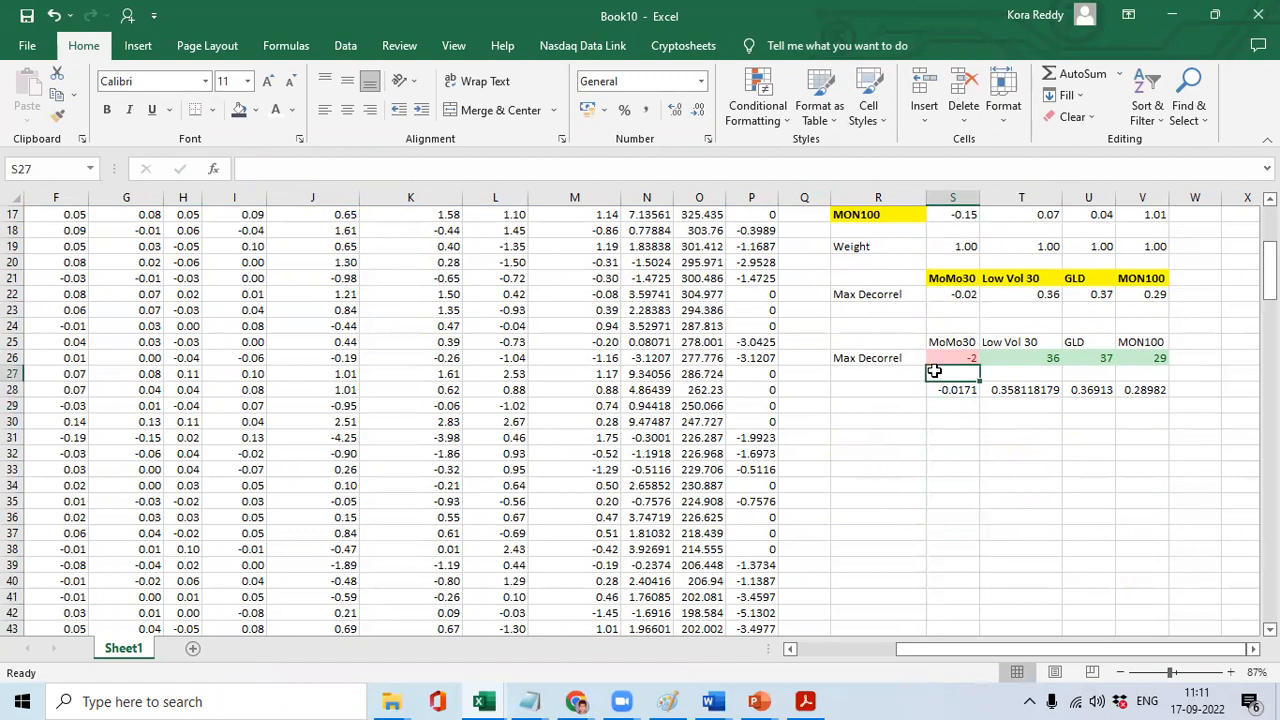
{"action": "key", "text": "Left"}
{"action": "key", "text": "shift+Down"}
{"action": "key", "text": "shift+Right"}
{"action": "key", "text": "shift+Right"}
{"action": "key", "text": "shift+Right"}
{"action": "key", "text": "shift+Right"}
{"action": "key", "text": "shift+Right"}
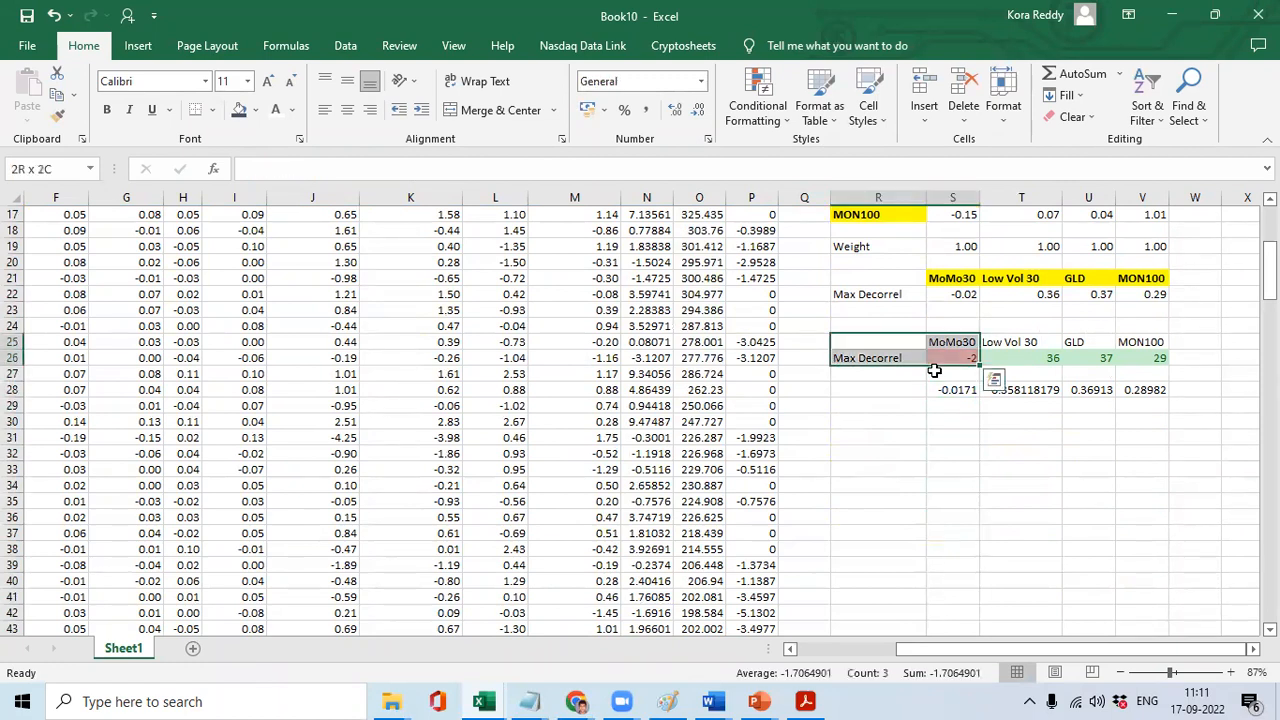
{"action": "key", "text": "shift+Left"}
{"action": "key", "text": "ctrl+shift+Down"}
{"action": "key", "text": "Delete"}
{"action": "key", "text": "Up"}
{"action": "key", "text": "Down"}
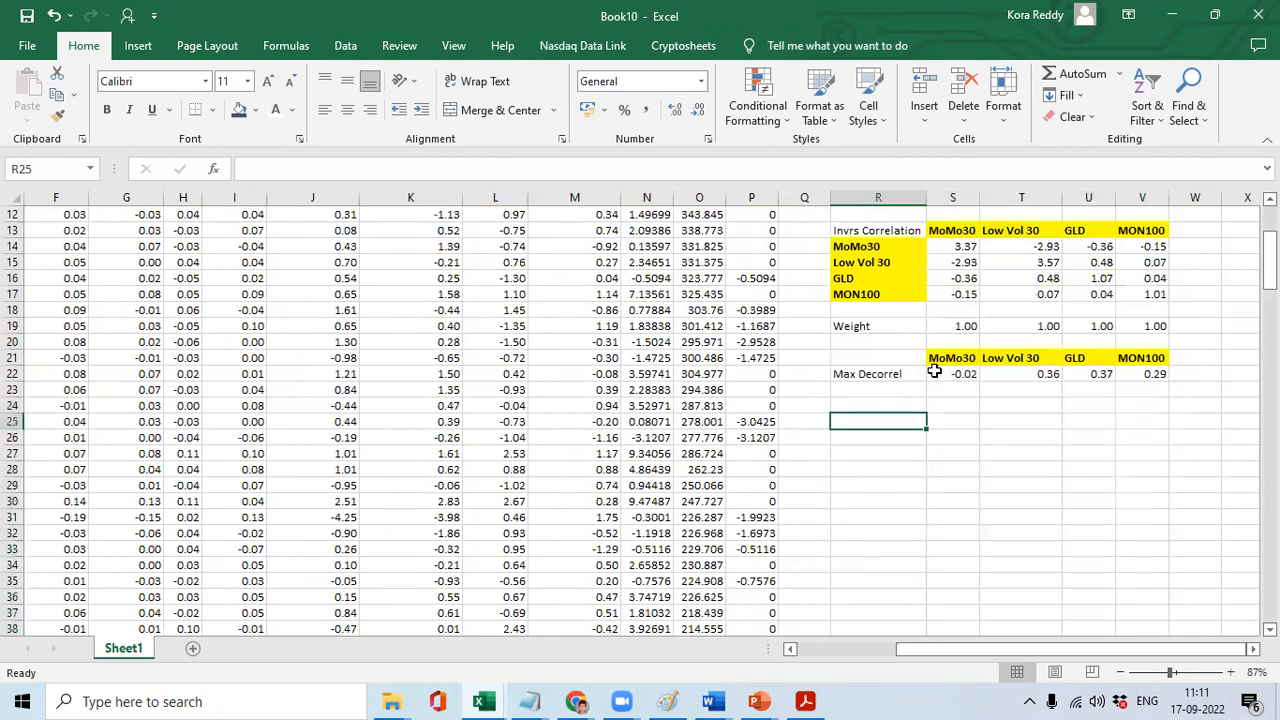
Enter the label Start in R25 and the label Final in R26.
{"action": "type", "text": "Start"}
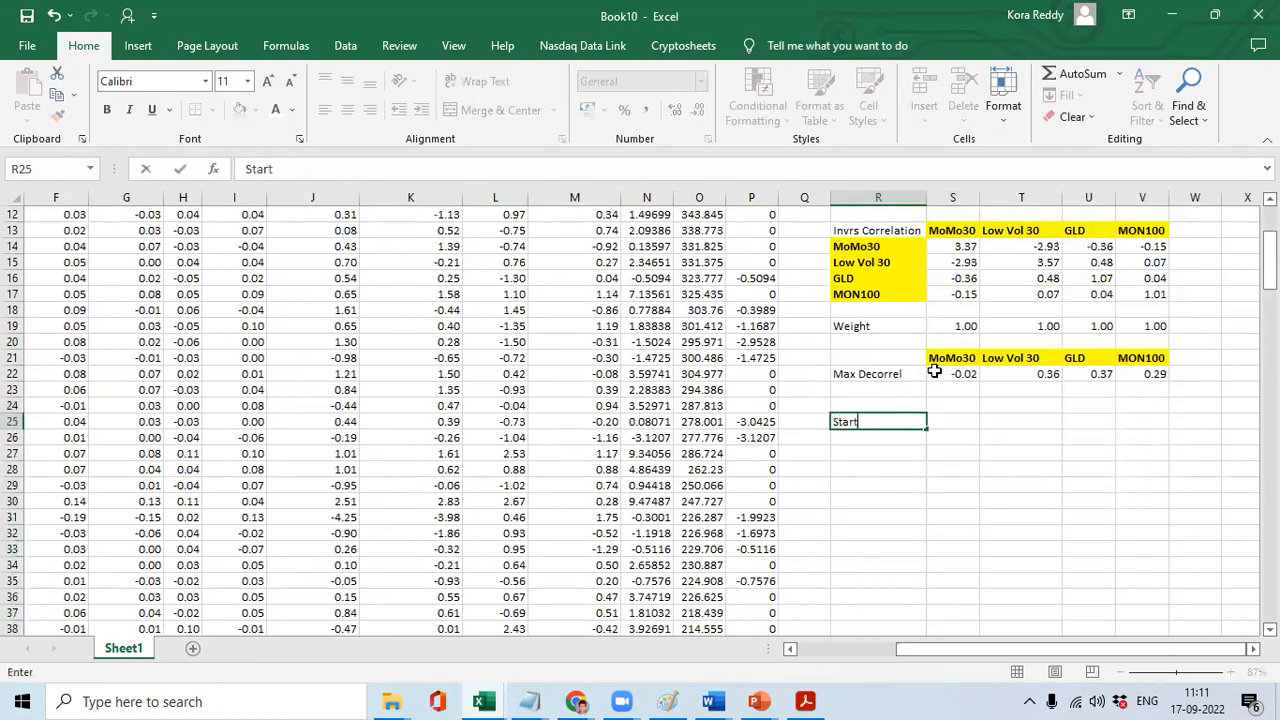
{"action": "key", "text": "Return"}
{"action": "type", "text": "Final"}
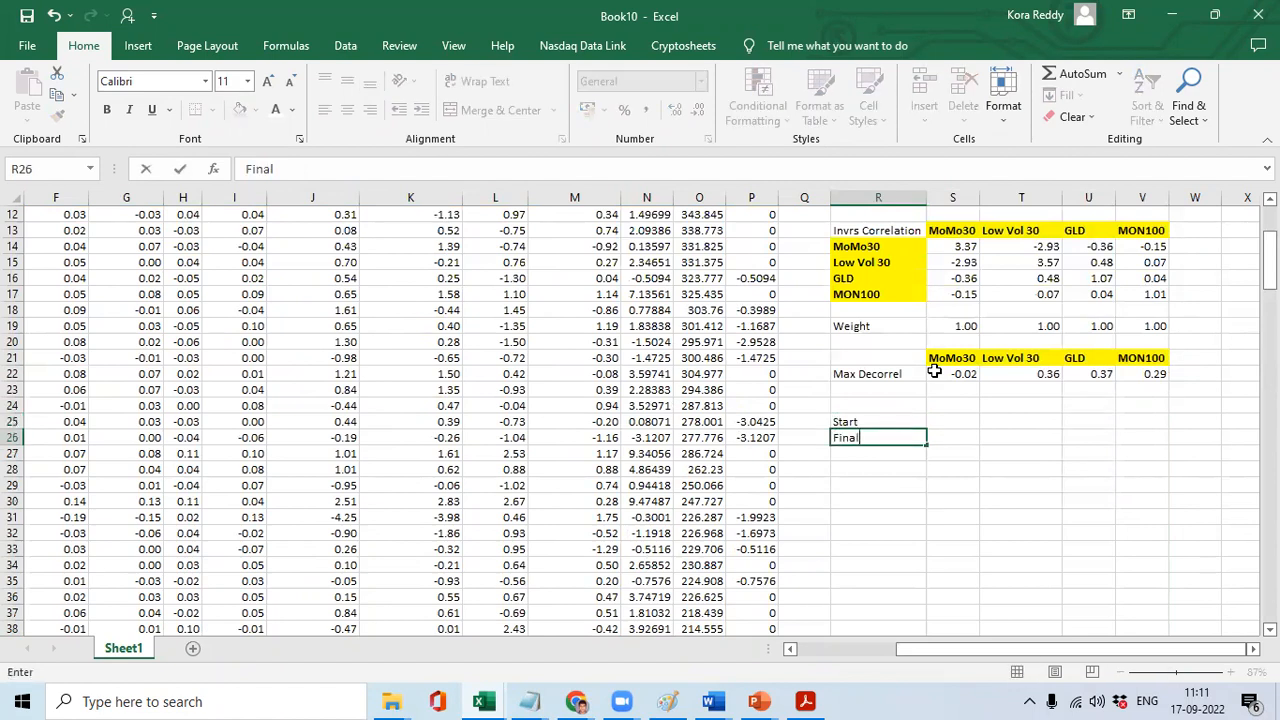
Enter 100 as the Start value and link the Final value to the latest equity curve figure.
{"action": "key", "text": "Up"}
{"action": "key", "text": "Right"}
{"action": "type", "text": "100"}
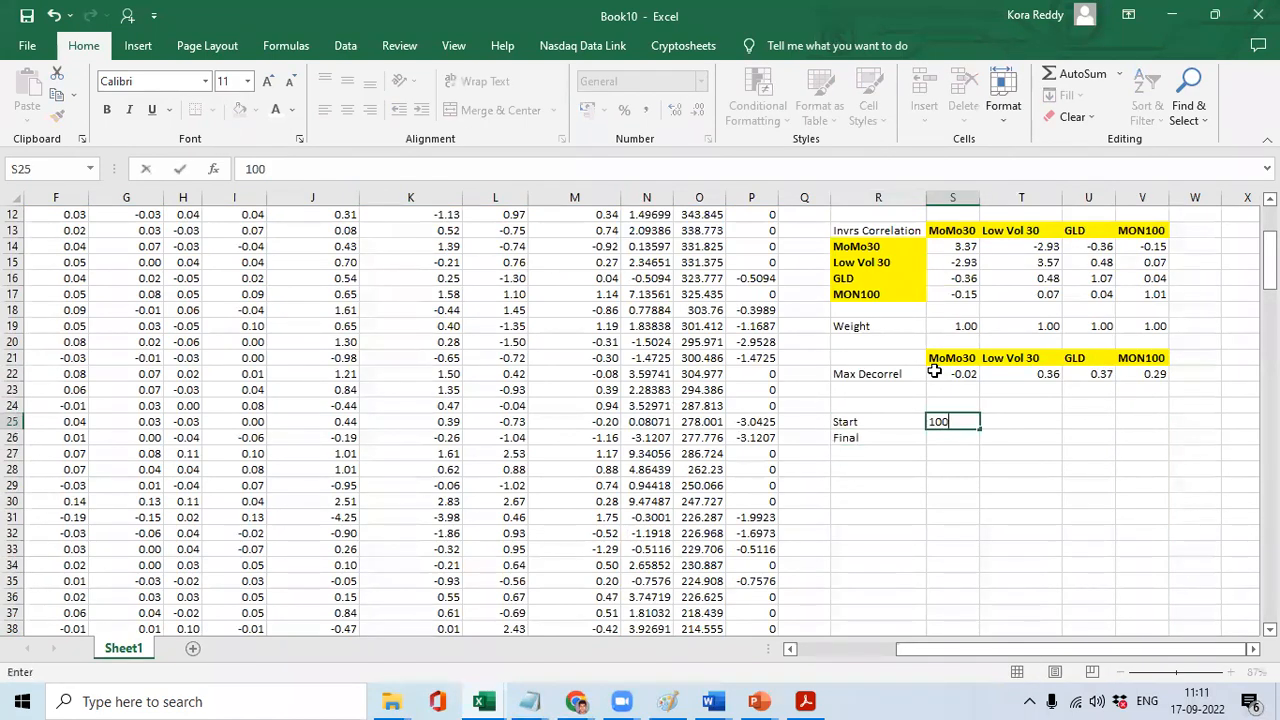
{"action": "key", "text": "Return"}
{"action": "type", "text": "="}
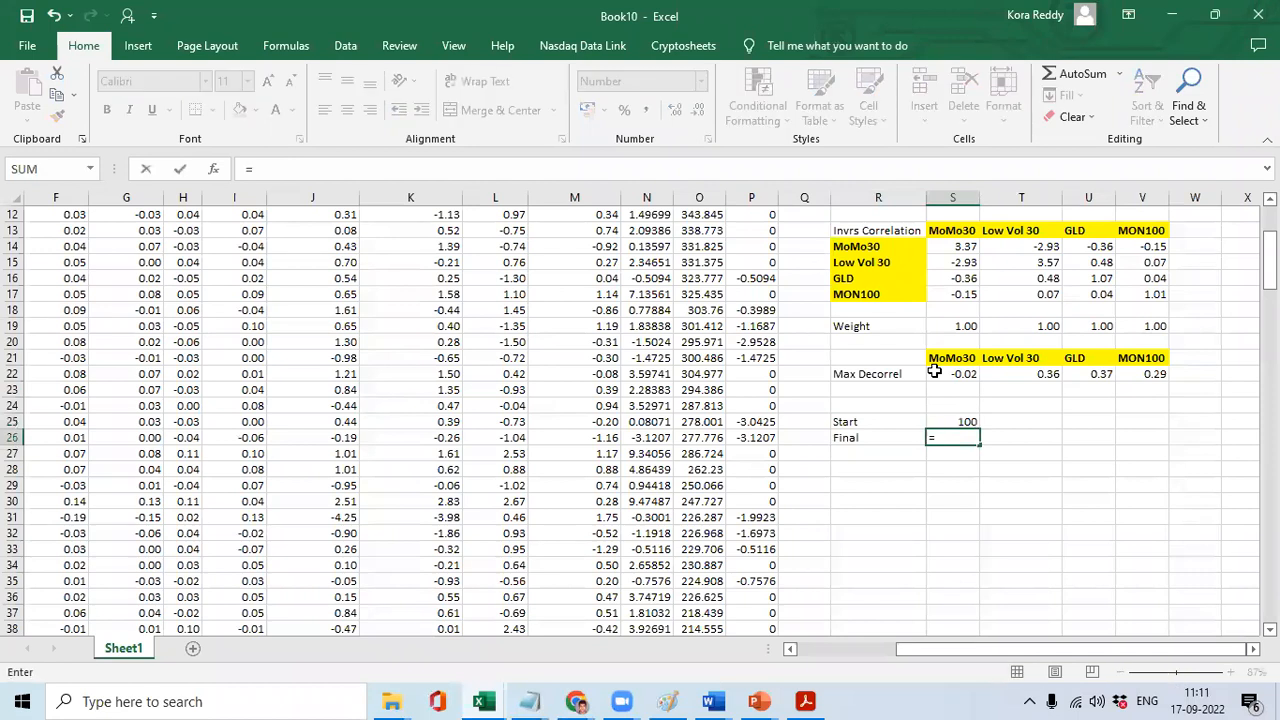
{"action": "type", "text": "2"}
{"action": "key", "text": "Return"}
Add a CAGR row below Final, calculated with =POWER(S26/S25,1/10)*100-100.
{"action": "key", "text": "Left"}
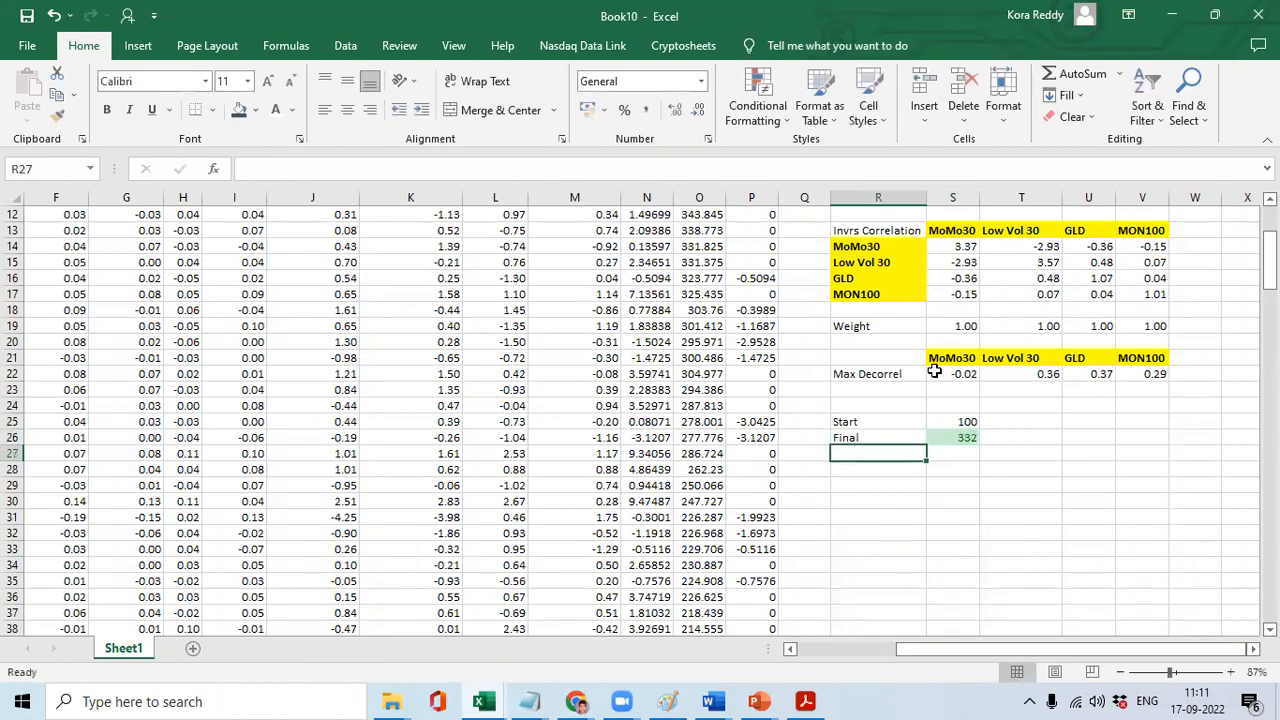
{"action": "type", "text": "CAGR"}
{"action": "key", "text": "Return"}
{"action": "key", "text": "Up"}
{"action": "key", "text": "Right"}
{"action": "type", "text": "=POWER("}
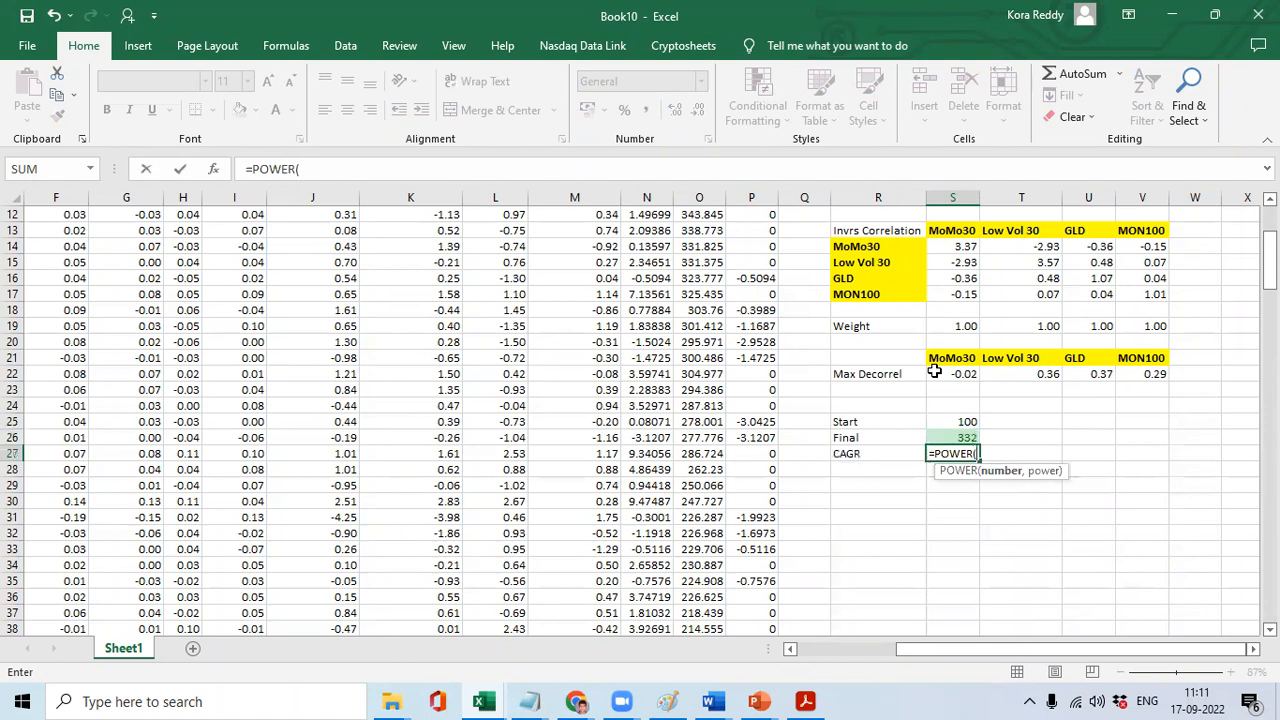
{"action": "left_click", "coordinate": [966, 436]}
{"action": "type", "text": "/"}
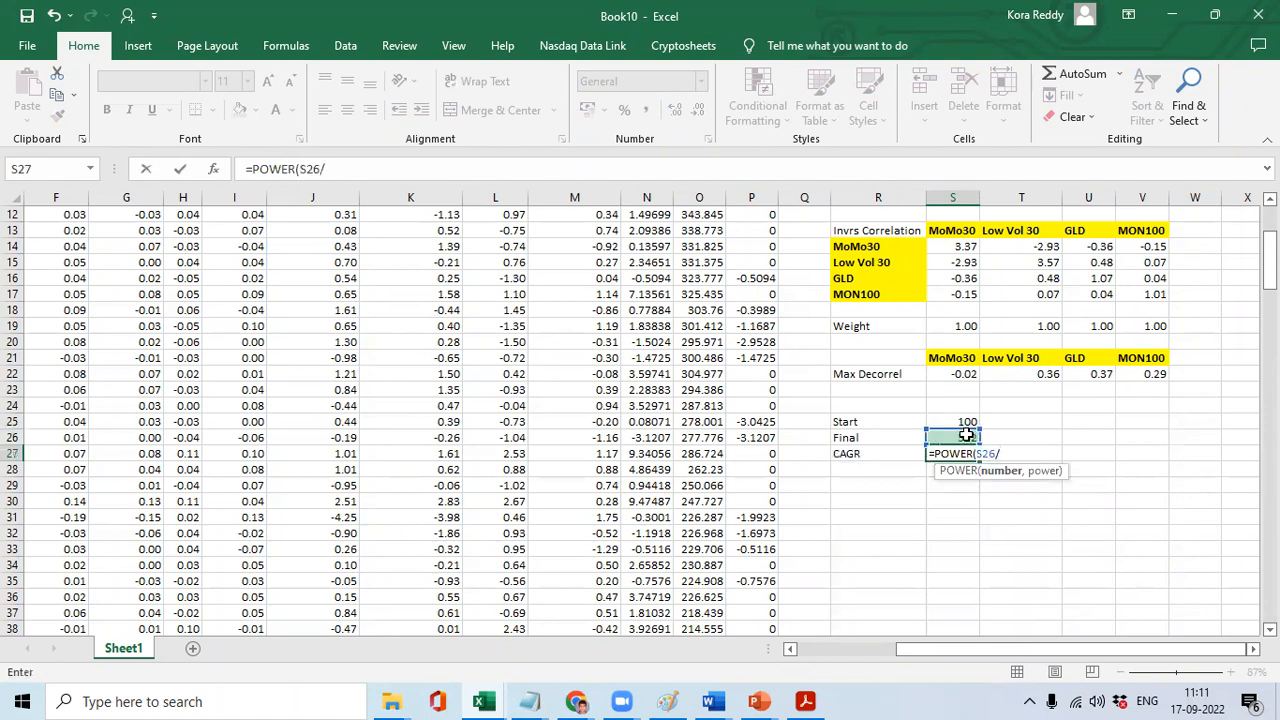
{"action": "left_click", "coordinate": [958, 421]}
{"action": "type", "text": ",1/10"}
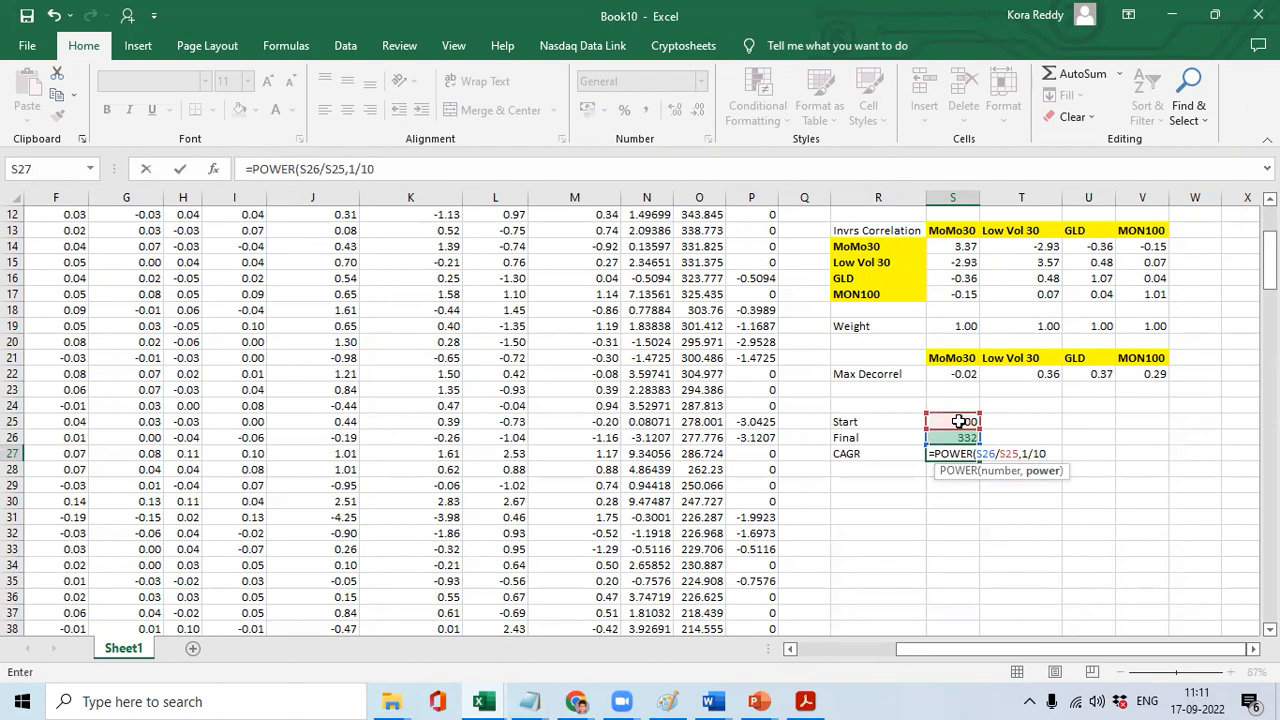
{"action": "type", "text": ")*100-100"}
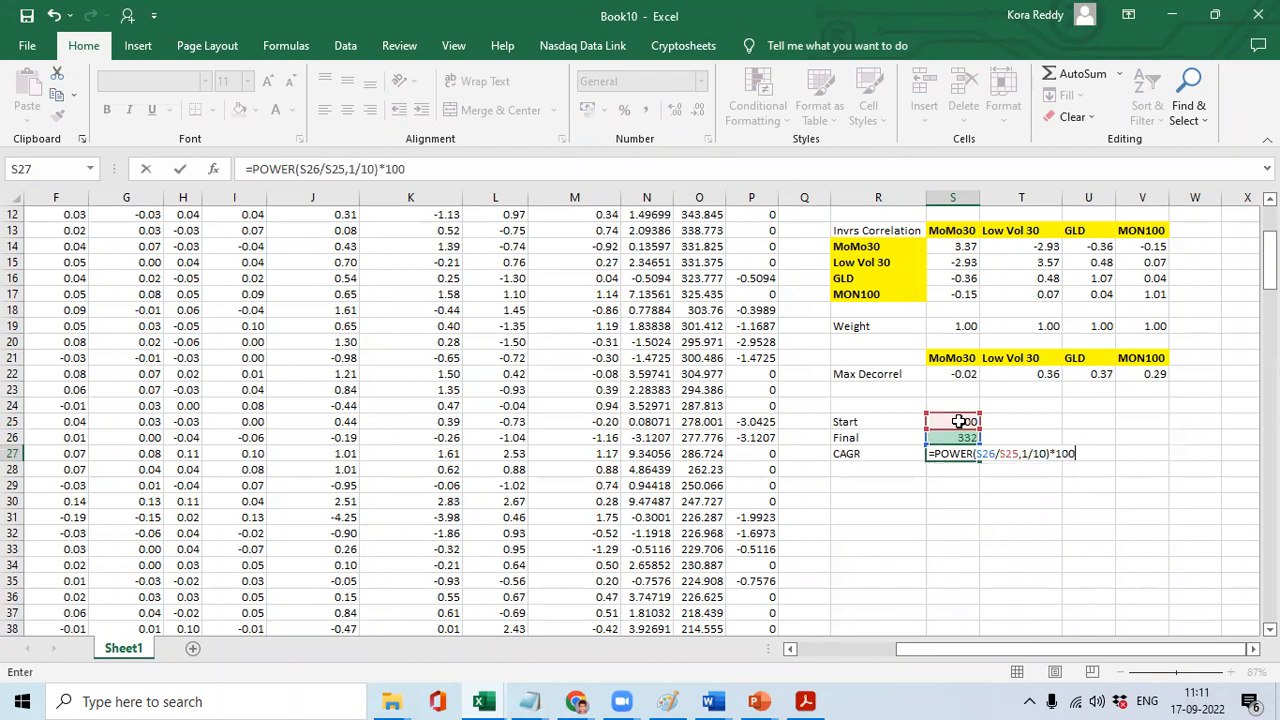
{"action": "key", "text": "Return"}
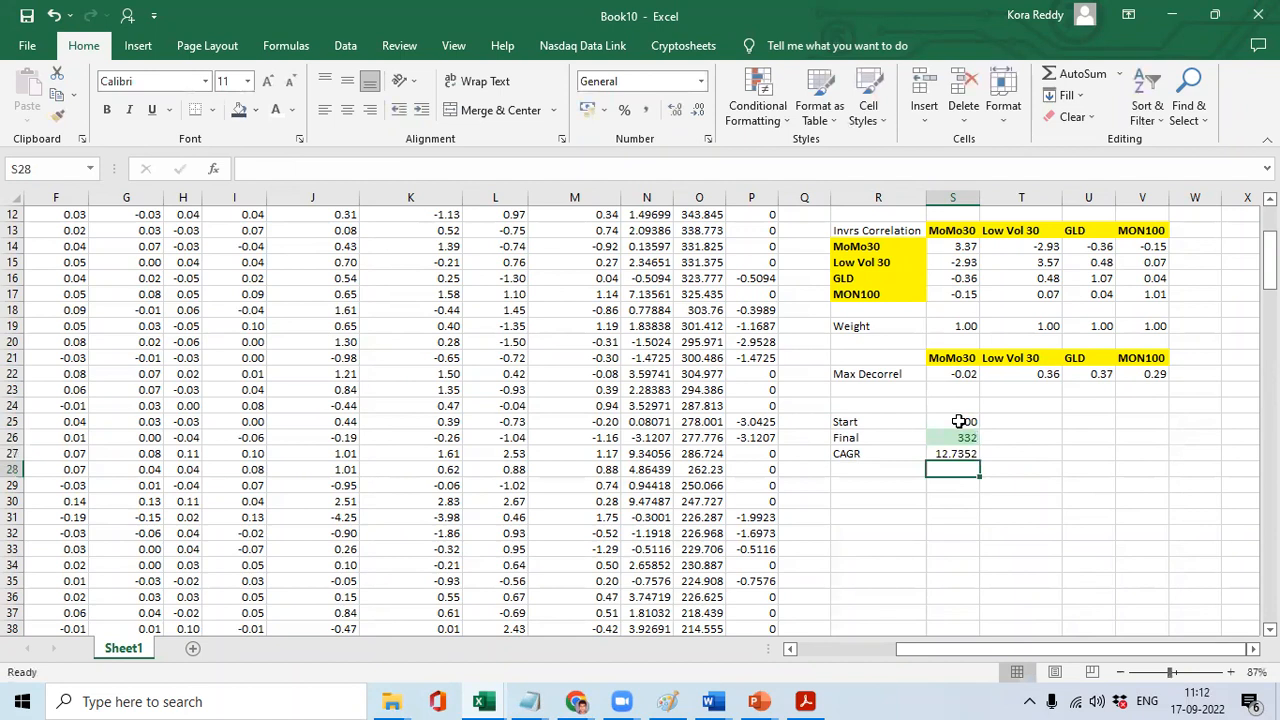
Reduce the CAGR result to two decimal places.
{"action": "key", "text": "Up"}
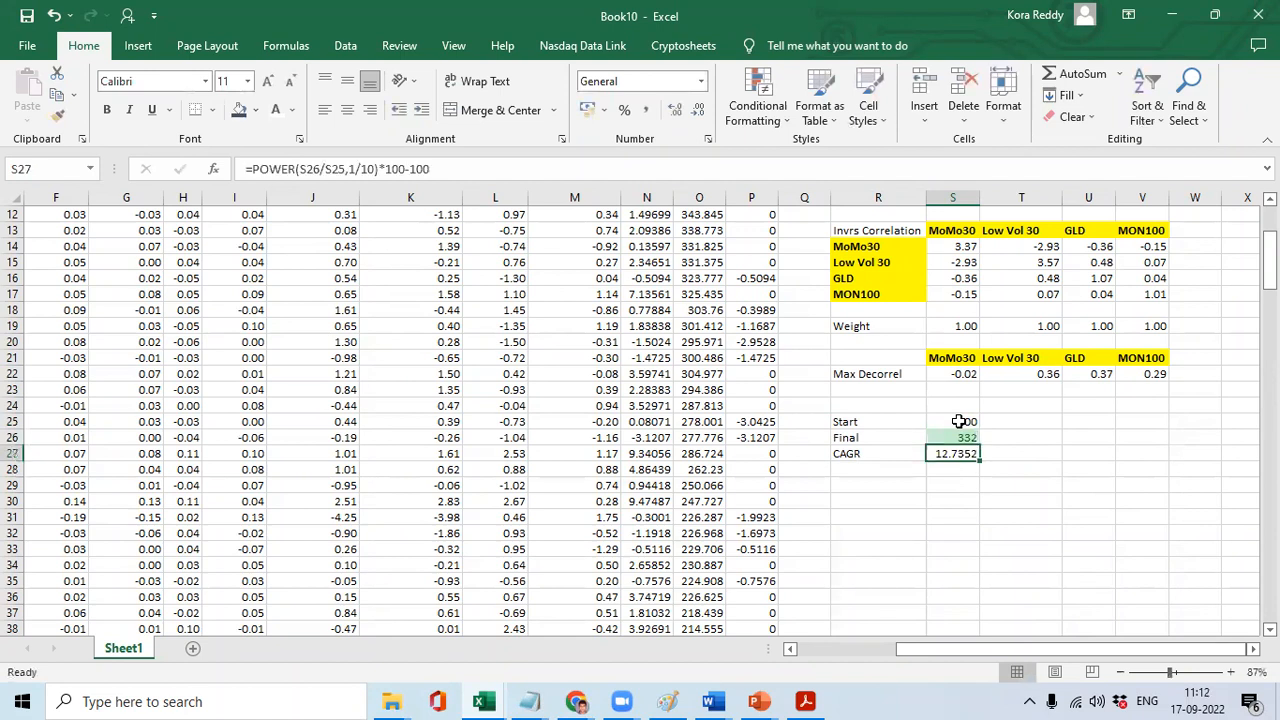
{"action": "left_click", "coordinate": [698, 112]}
{"action": "left_click", "coordinate": [698, 112]}
Add an MDD row below CAGR that returns the minimum of column P.
{"action": "key", "text": "Left"}
{"action": "key", "text": "Down"}
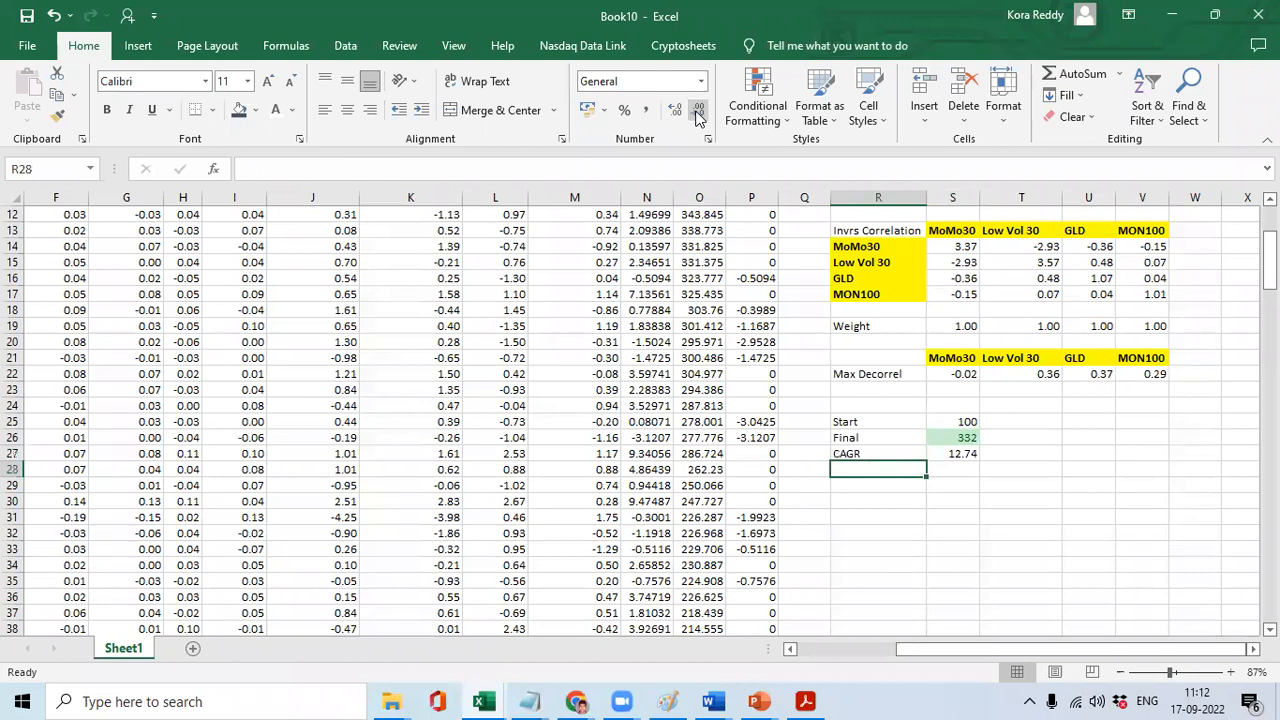
{"action": "type", "text": "MDD"}
{"action": "key", "text": "Right"}
{"action": "type", "text": "=MIN("}
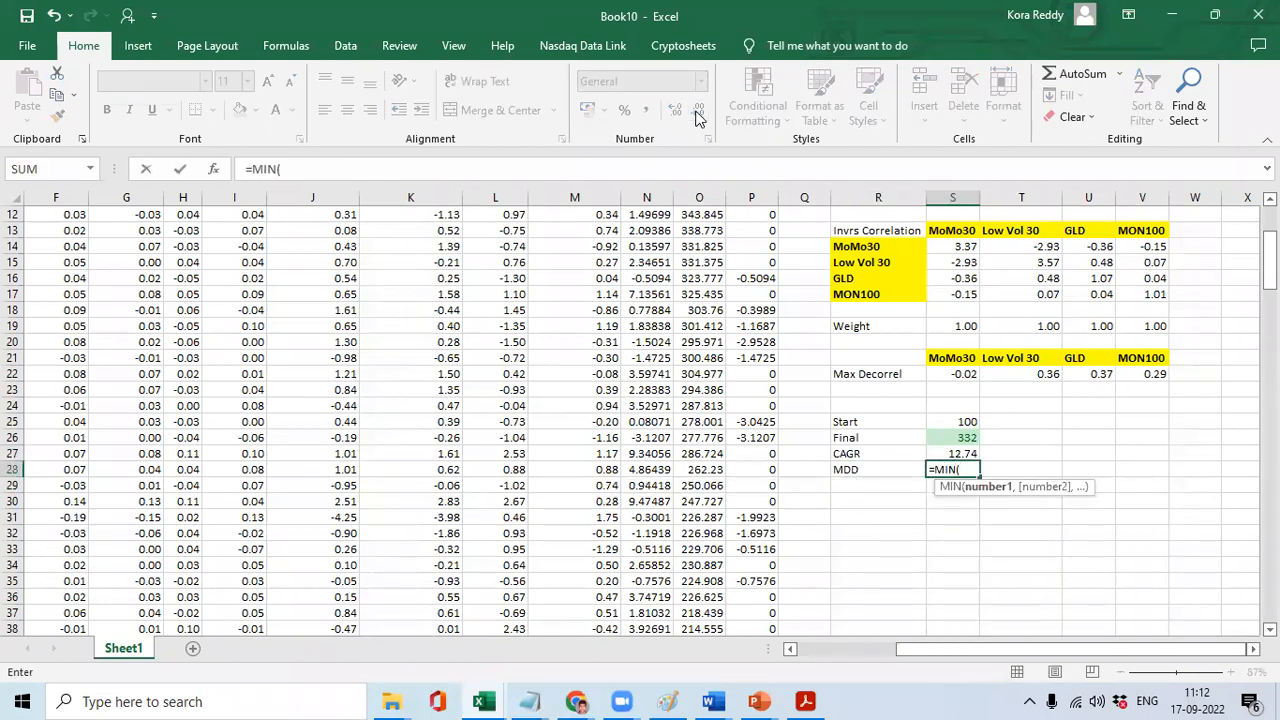
{"action": "left_click", "coordinate": [755, 192]}
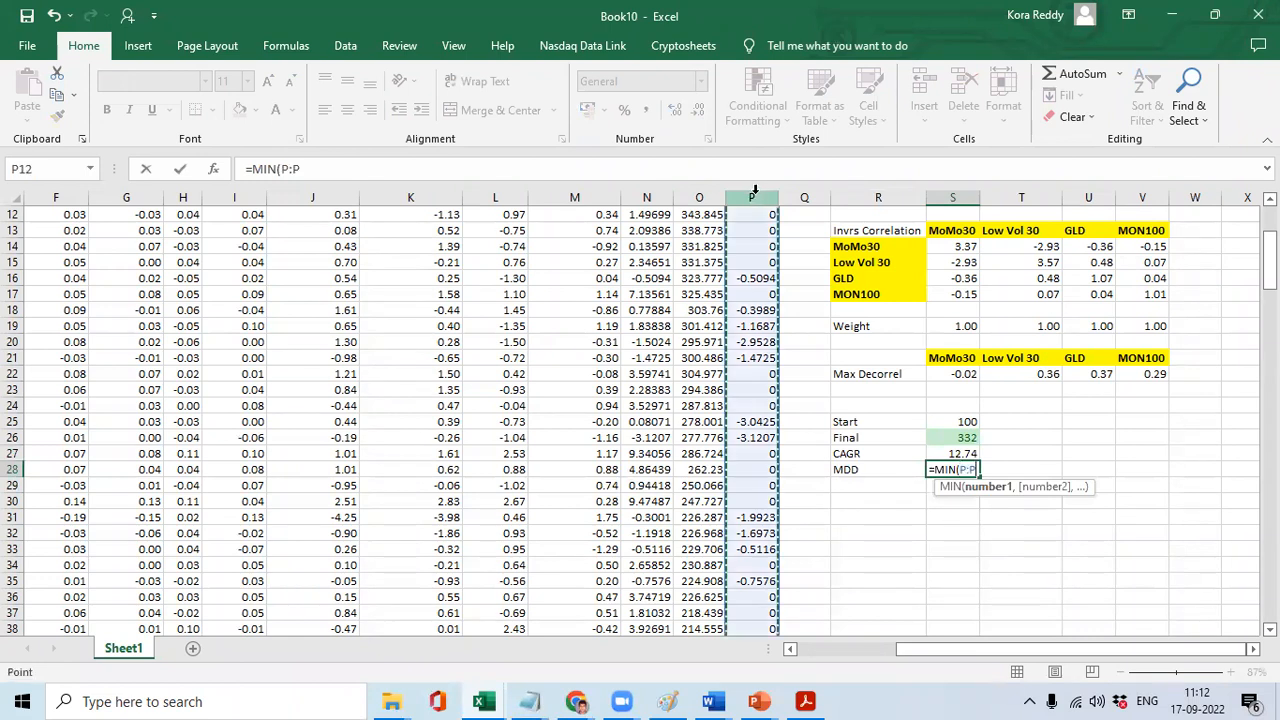
{"action": "key", "text": "Return"}
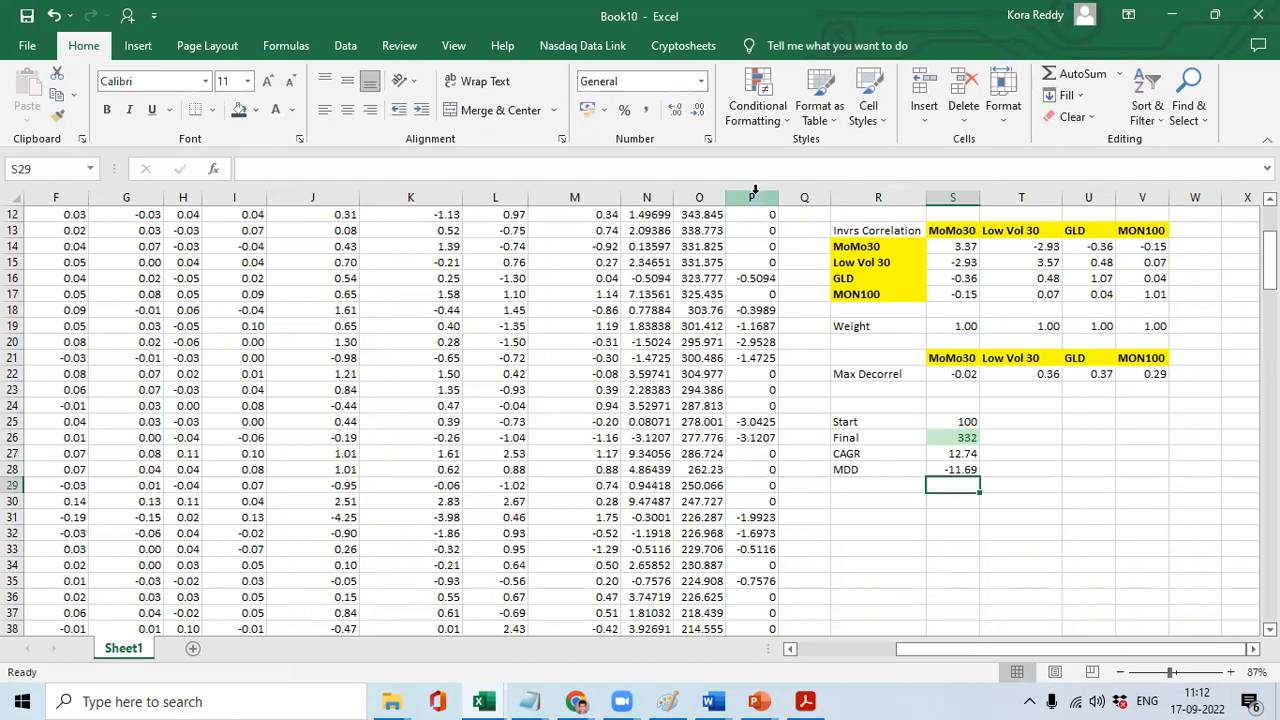
Add a Best row below MDD that returns the maximum of the portfolio returns in column N.
{"action": "key", "text": "Left"}
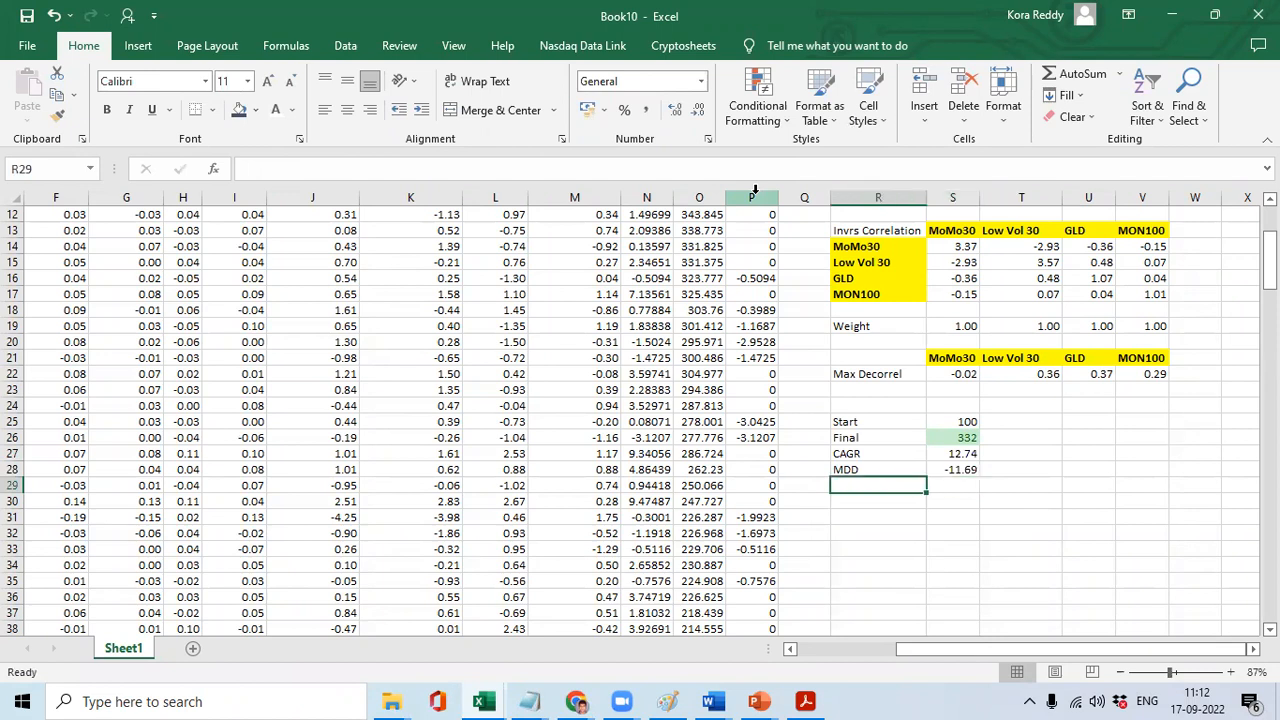
{"action": "type", "text": "Be"}
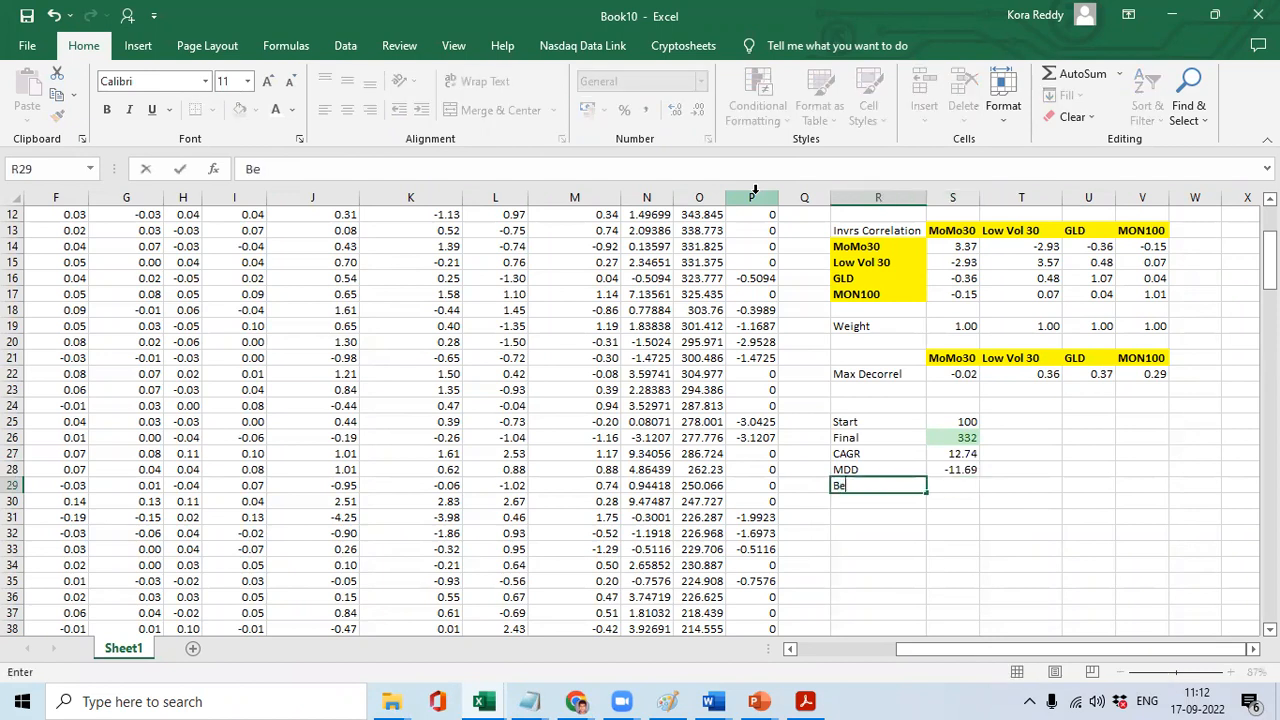
{"action": "key", "text": "Escape"}
{"action": "type", "text": "Best"}
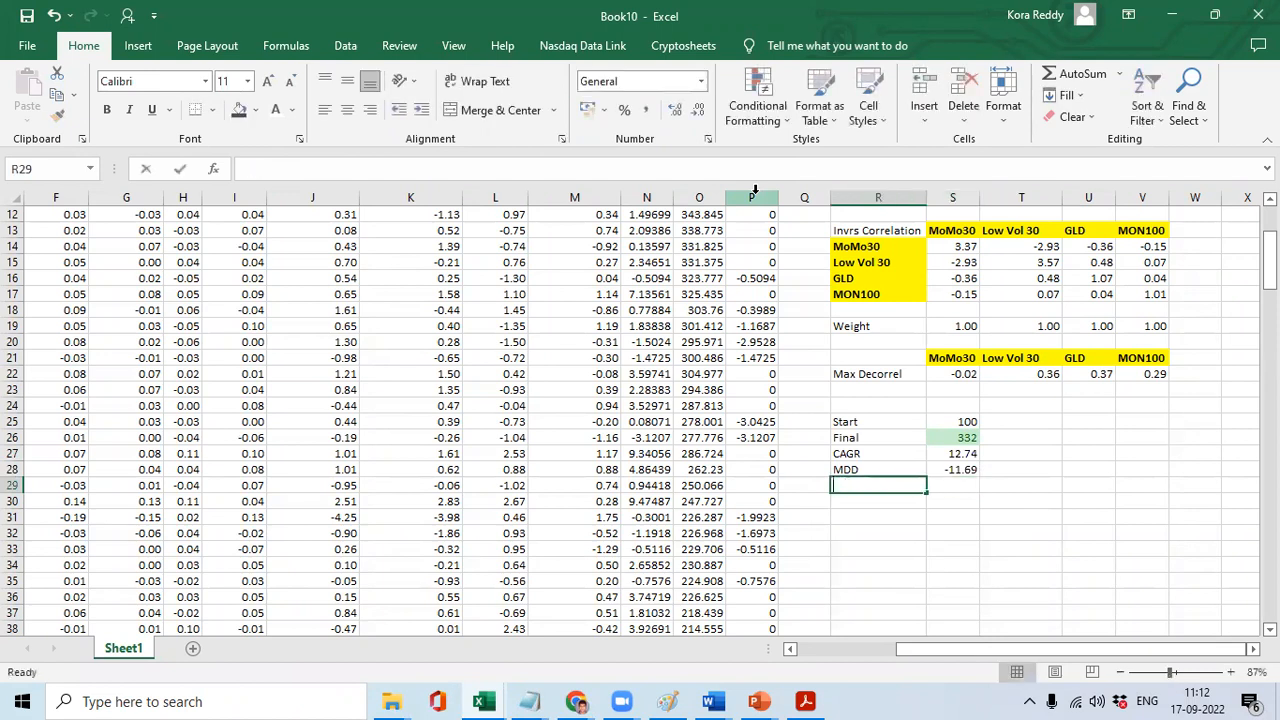
{"action": "key", "text": "Return"}
{"action": "key", "text": "Up"}
{"action": "key", "text": "Right"}
{"action": "type", "text": "=MAX("}
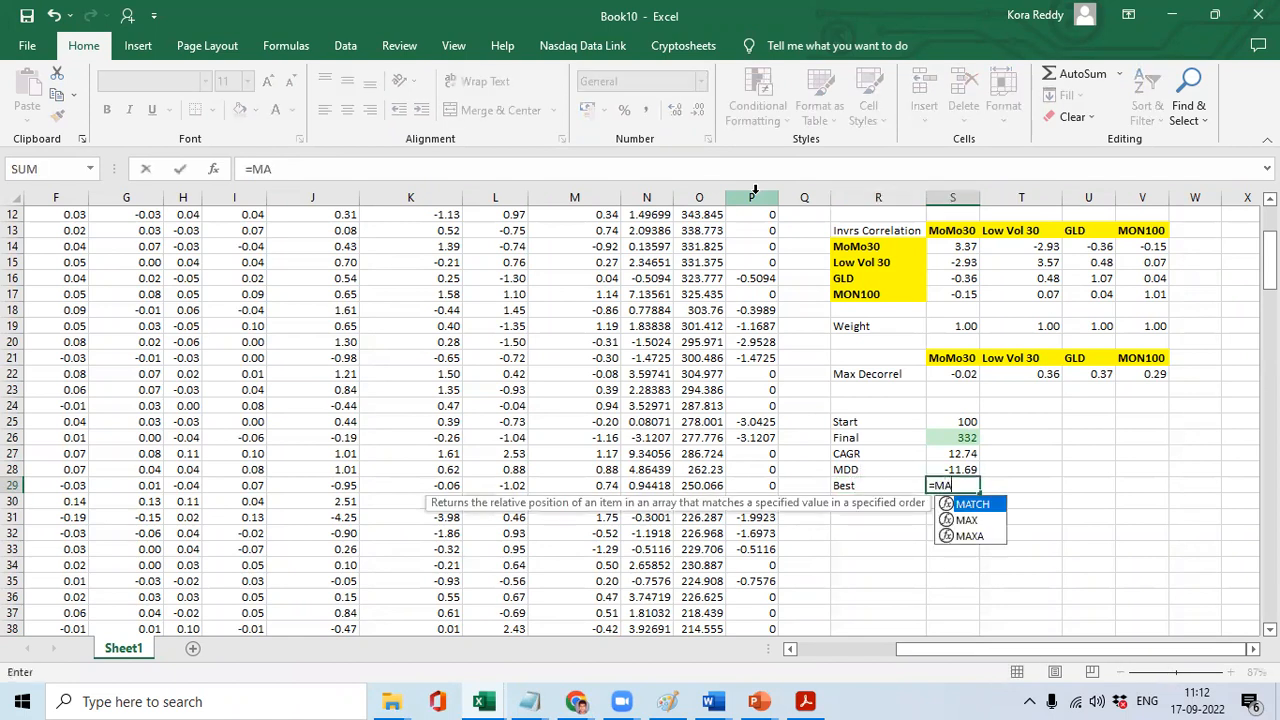
{"action": "left_click", "coordinate": [654, 190]}
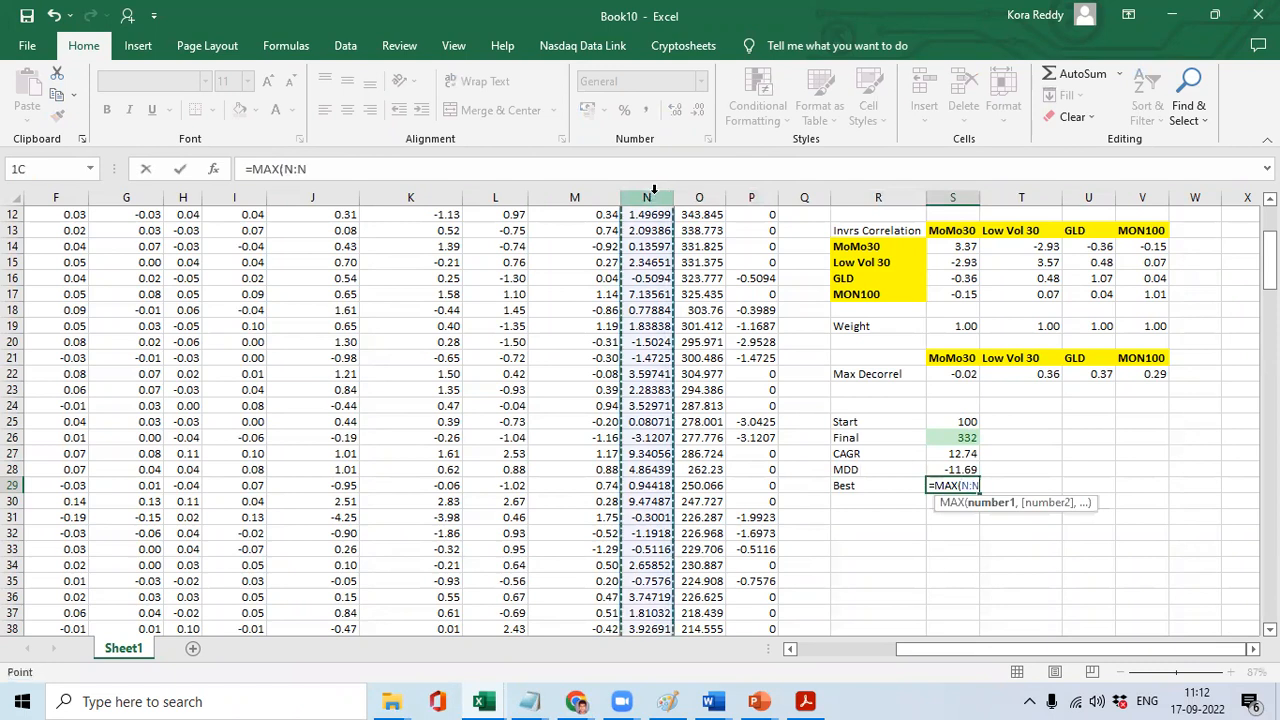
{"action": "key", "text": "Return"}
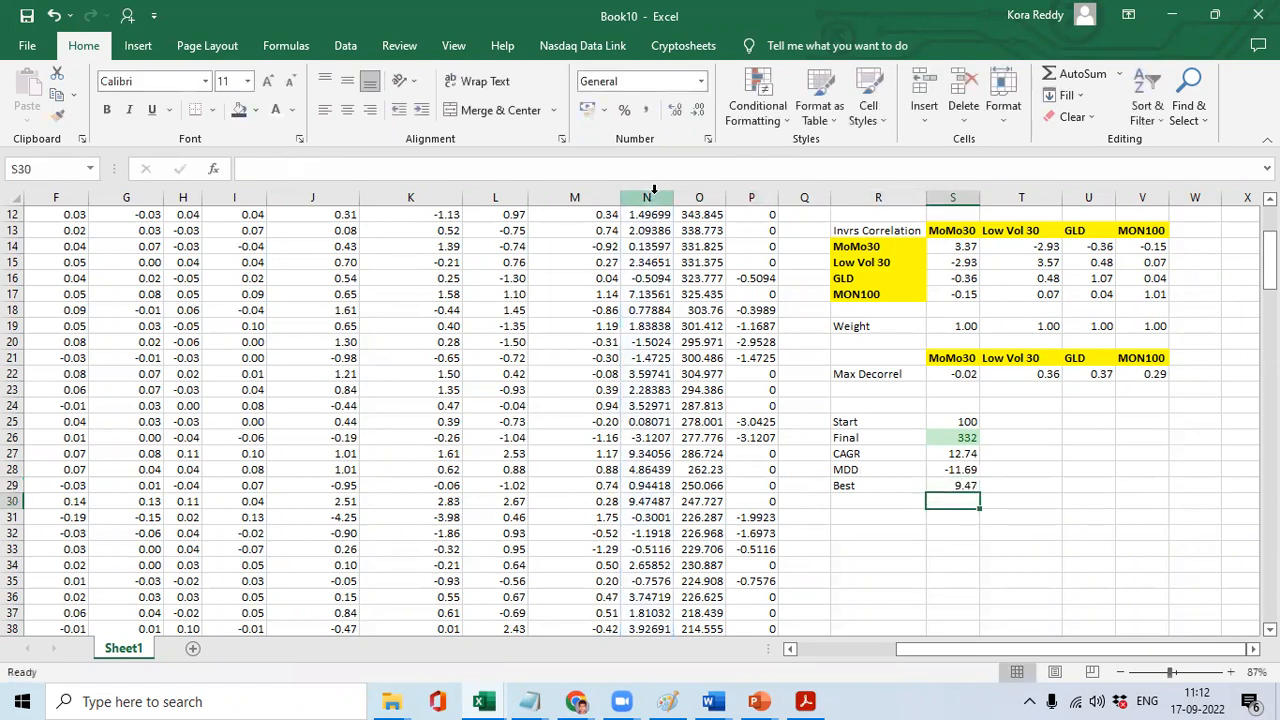
Add a Worst row below Best that returns the minimum of the portfolio returns in column N.
{"action": "key", "text": "Left"}
{"action": "type", "text": "Worst"}
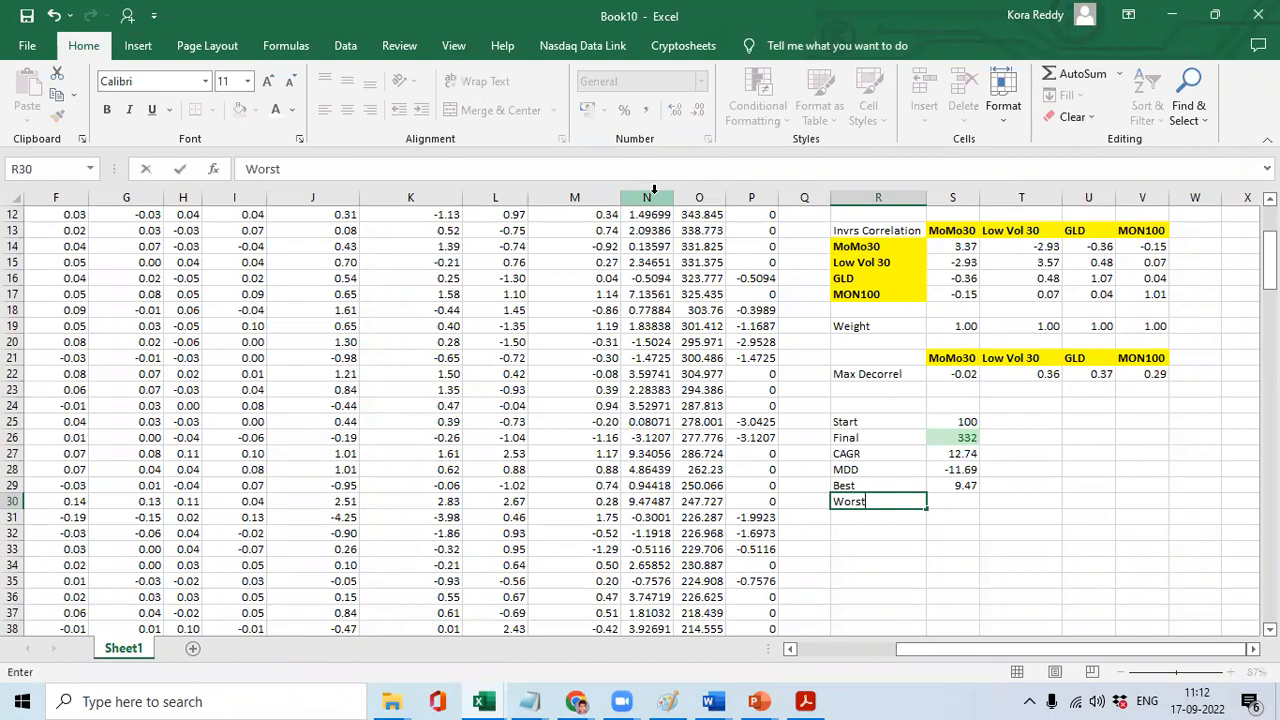
{"action": "key", "text": "Return"}
{"action": "key", "text": "Right"}
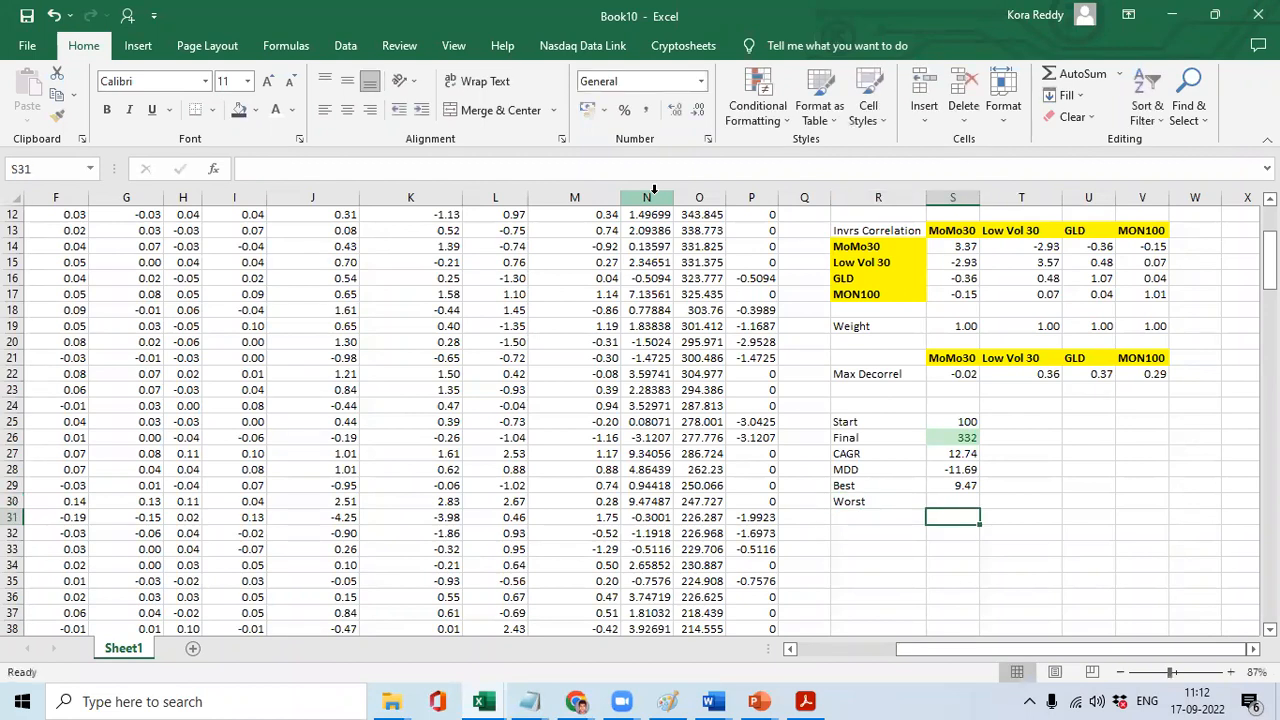
{"action": "key", "text": "Up"}
{"action": "type", "text": "=MIN("}
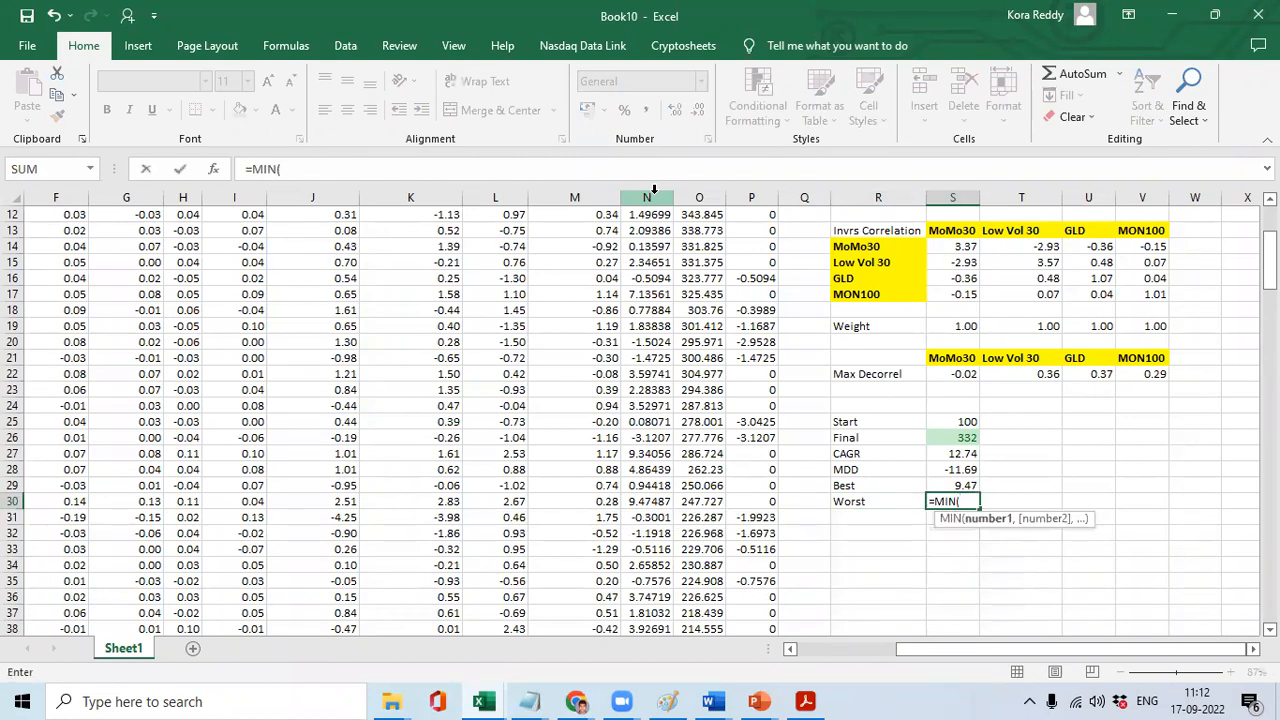
{"action": "left_click", "coordinate": [654, 189]}
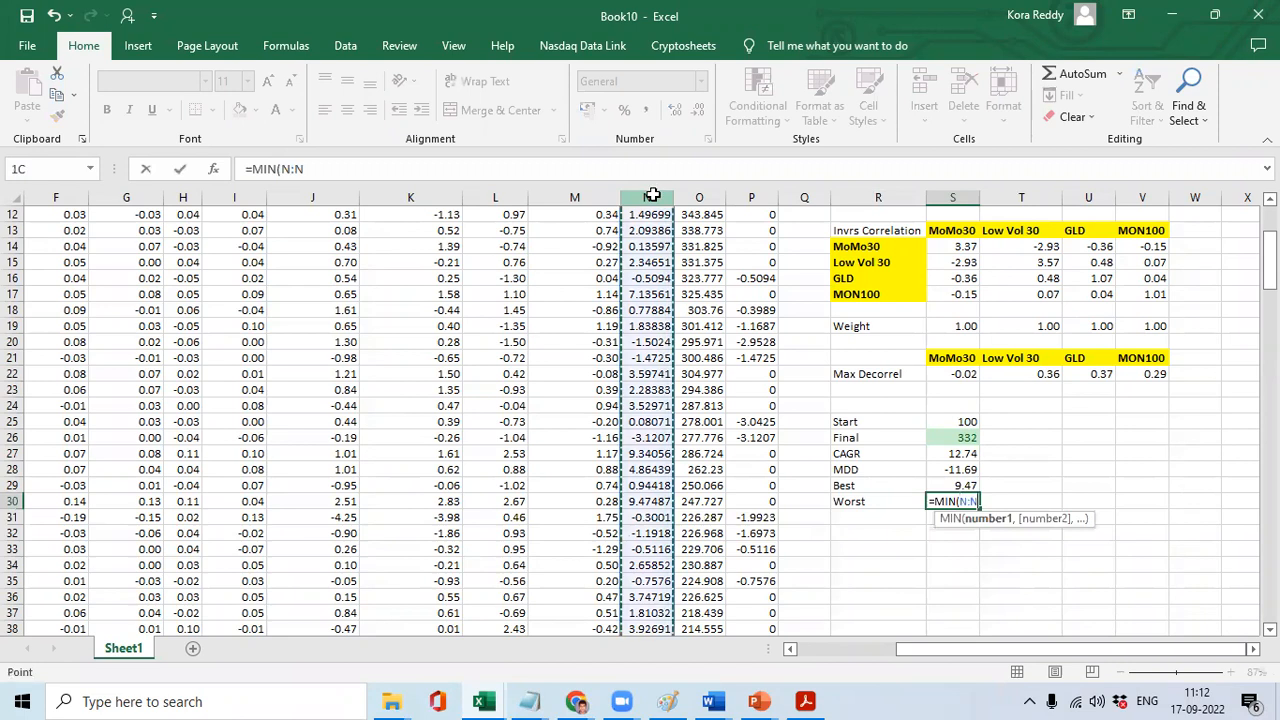
{"action": "type", "text": ")"}
{"action": "key", "text": "Return"}
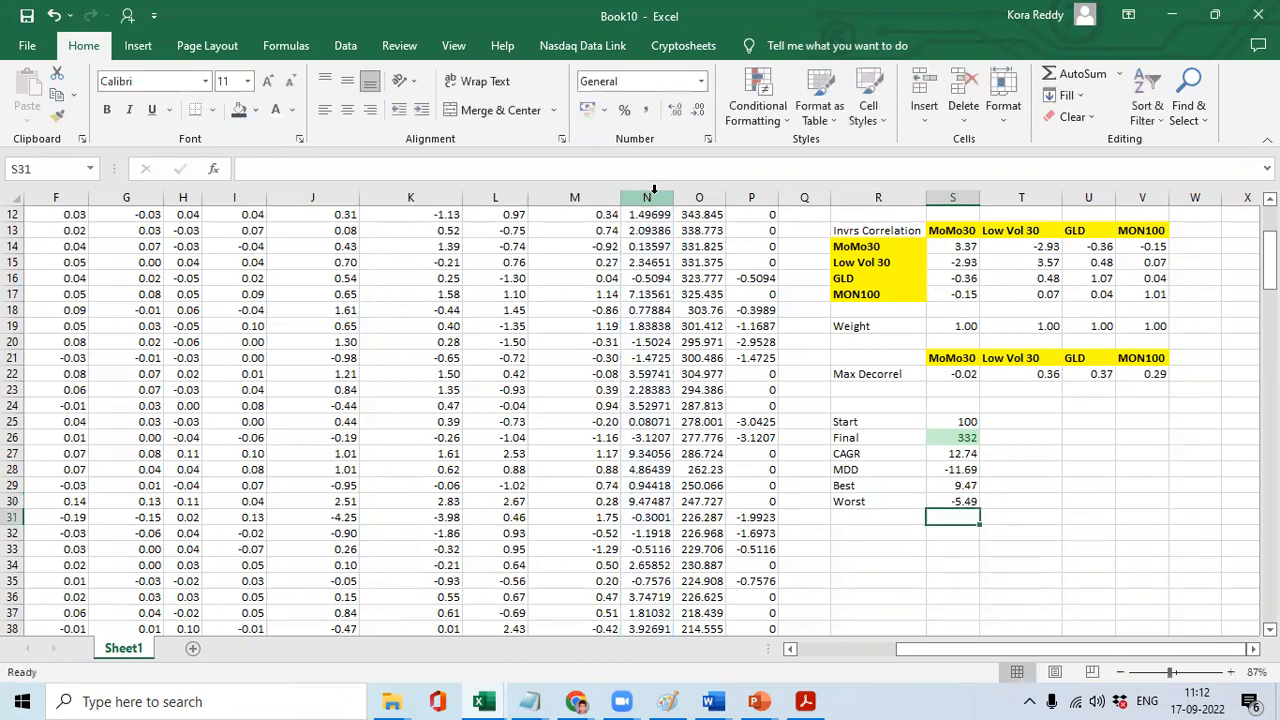
Turn on filters for the header row of the data, row 1.
{"action": "key", "text": "Up"}
{"action": "key", "text": "Up"}
{"action": "key", "text": "Up"}
{"action": "key", "text": "Up"}
{"action": "key", "text": "Up"}
{"action": "key", "text": "Up"}
{"action": "key", "text": "Up"}
{"action": "key", "text": "Up"}
{"action": "key", "text": "Up"}
{"action": "key", "text": "Up"}
{"action": "key", "text": "Up"}
{"action": "key", "text": "Up"}
{"action": "key", "text": "Up"}
{"action": "key", "text": "Up"}
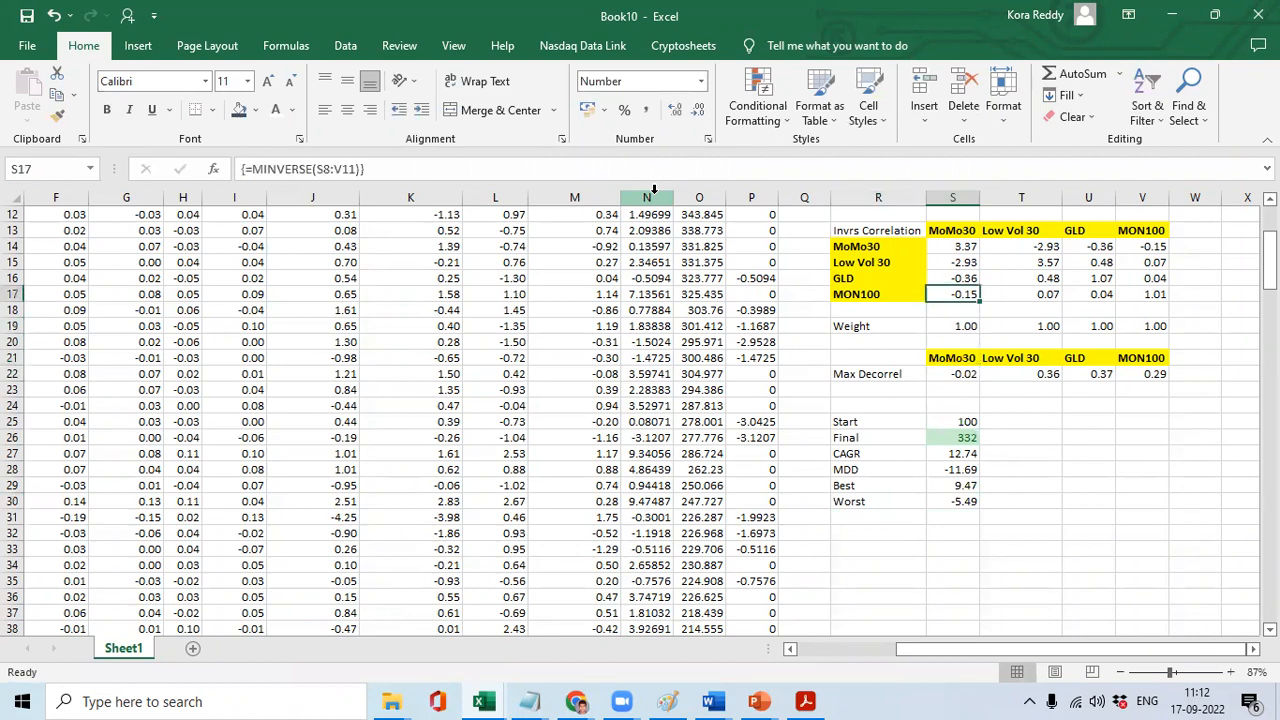
{"action": "key", "text": "Up"}
{"action": "key", "text": "Up"}
{"action": "key", "text": "Up"}
{"action": "key", "text": "Up"}
{"action": "key", "text": "Up"}
{"action": "key", "text": "Up"}
{"action": "key", "text": "Up"}
{"action": "key", "text": "Up"}
{"action": "key", "text": "Up"}
{"action": "key", "text": "Up"}
{"action": "key", "text": "Up"}
{"action": "key", "text": "Up"}
{"action": "key", "text": "Up"}
{"action": "key", "text": "Up"}
{"action": "key", "text": "Up"}
{"action": "key", "text": "Up"}
{"action": "key", "text": "Left"}
{"action": "key", "text": "Left"}
{"action": "key", "text": "Left"}
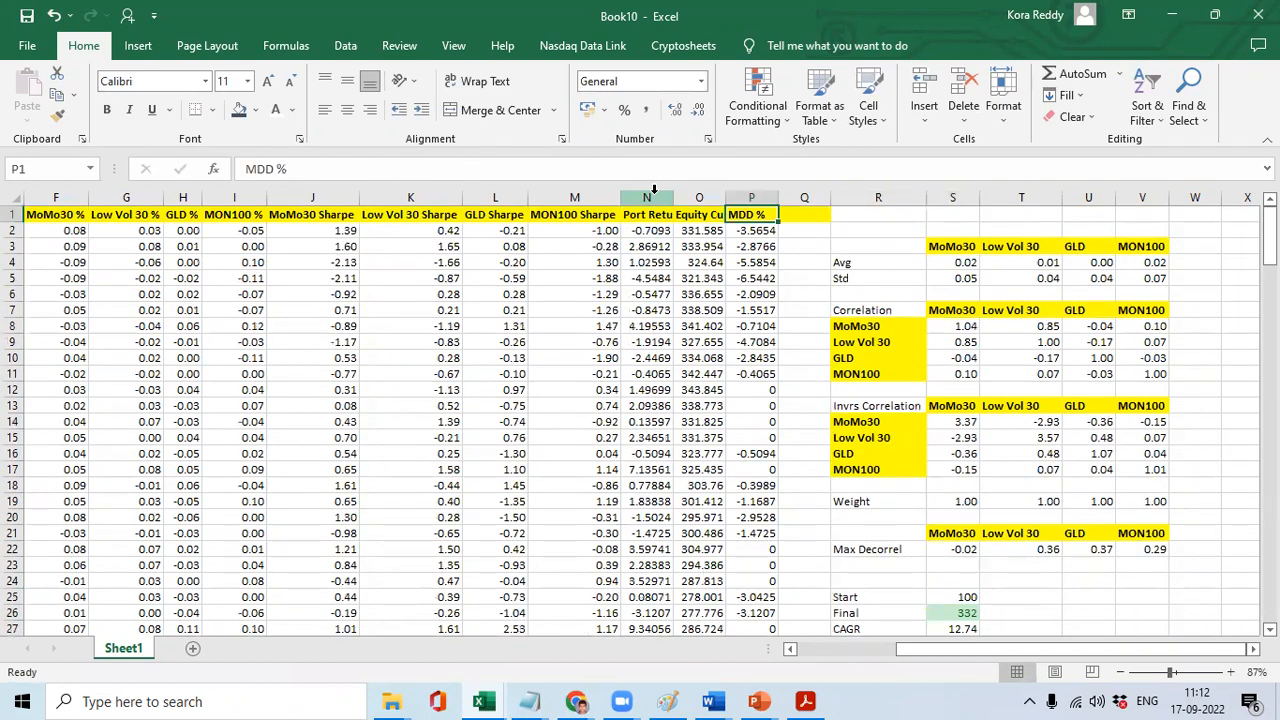
{"action": "left_click", "coordinate": [14, 214]}
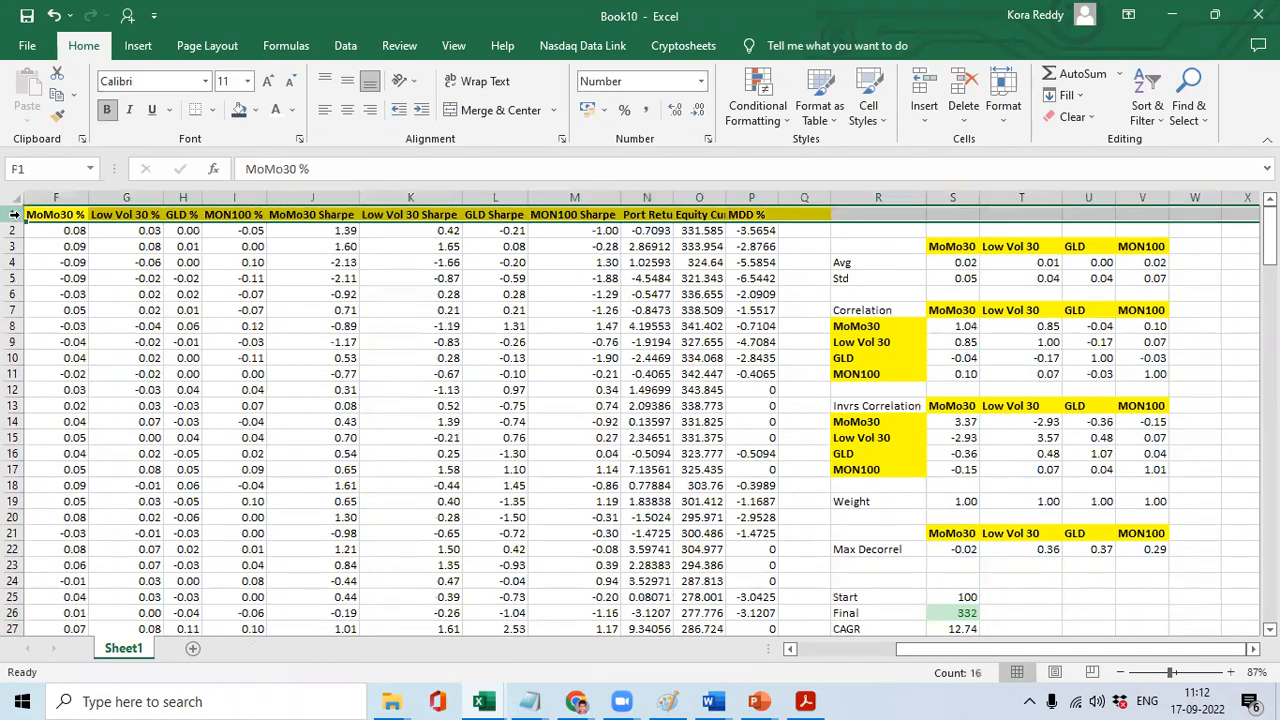
{"action": "left_click", "coordinate": [345, 45]}
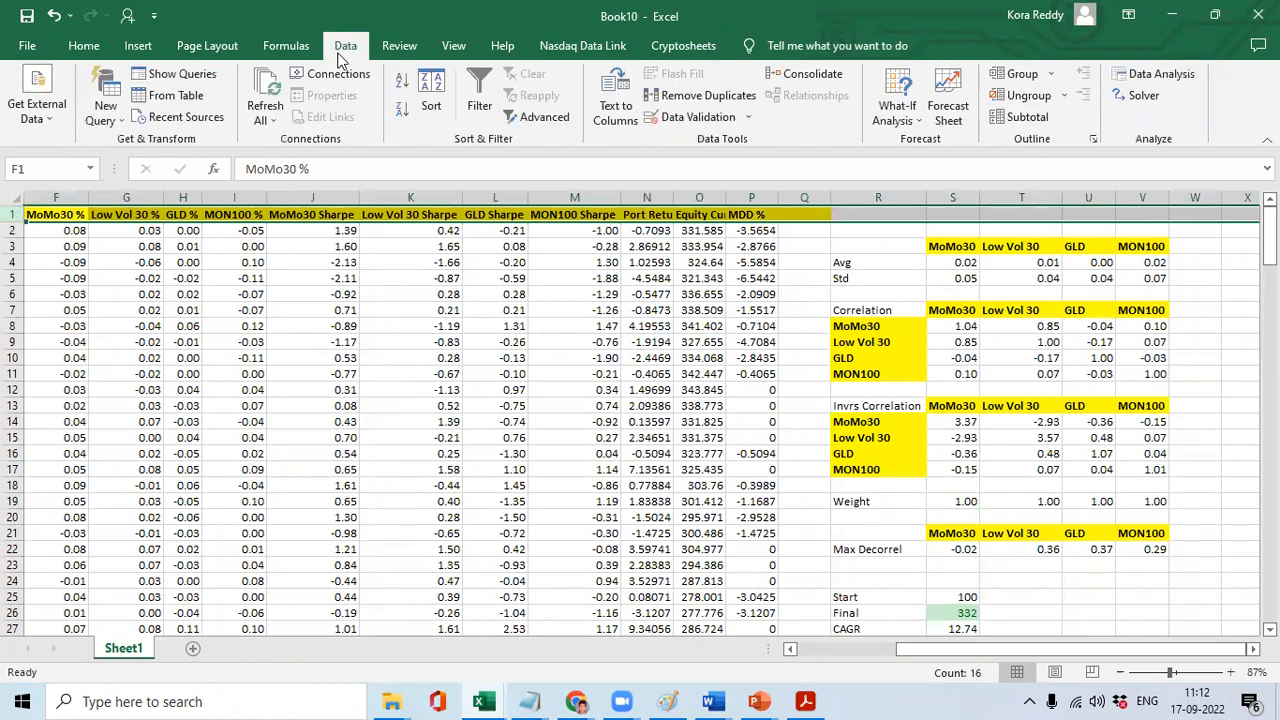
{"action": "left_click", "coordinate": [480, 100]}
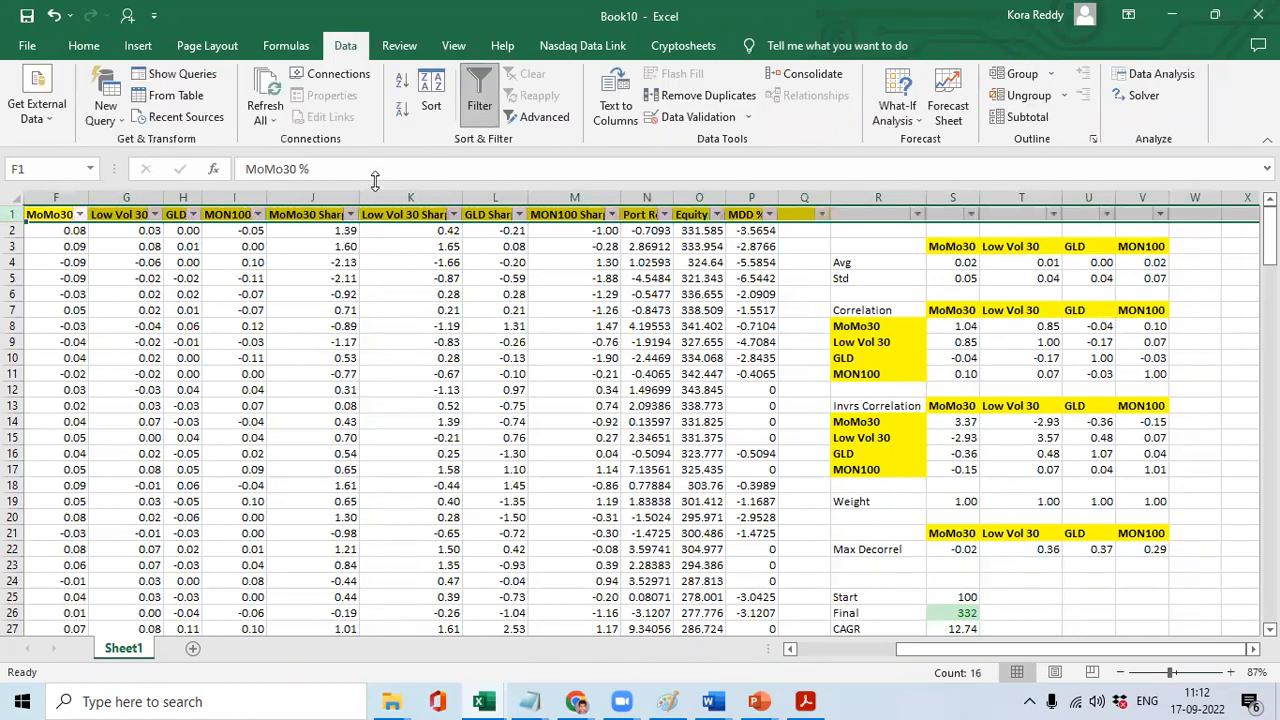
Filter the Date column to show only the August rows using the search term Aug.
{"action": "key", "text": "ctrl+Home"}
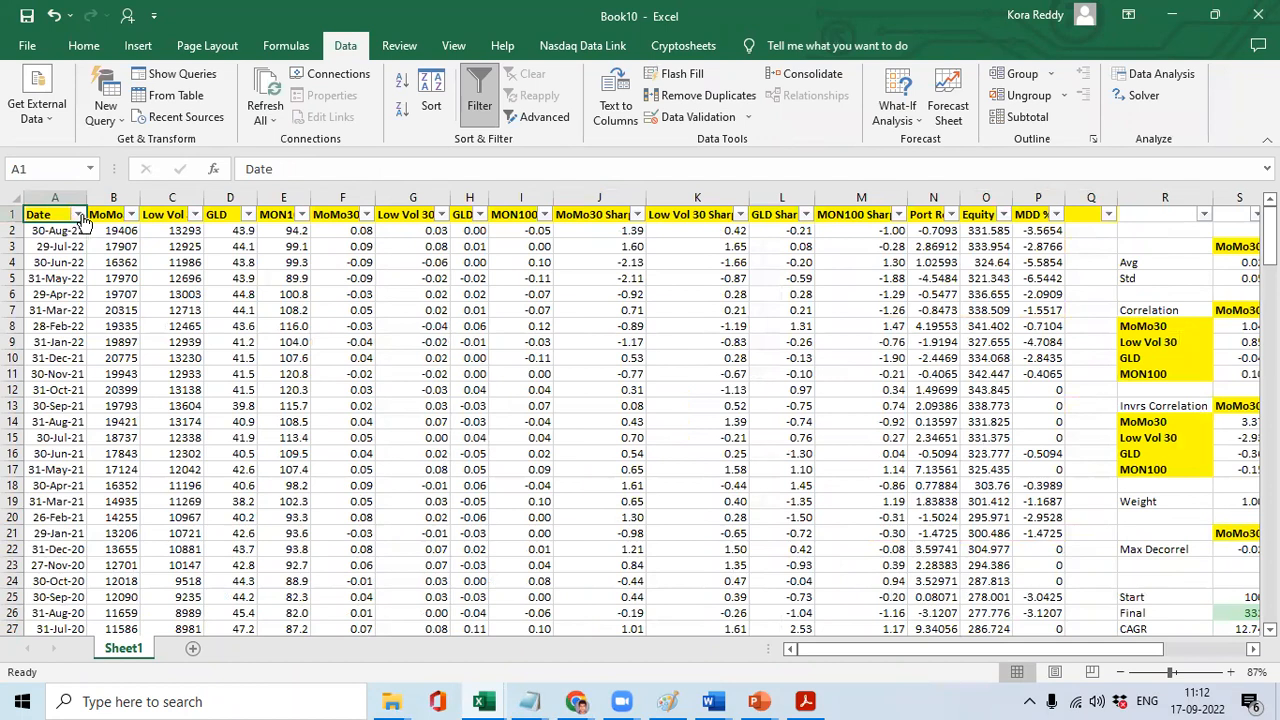
{"action": "left_click", "coordinate": [78, 216]}
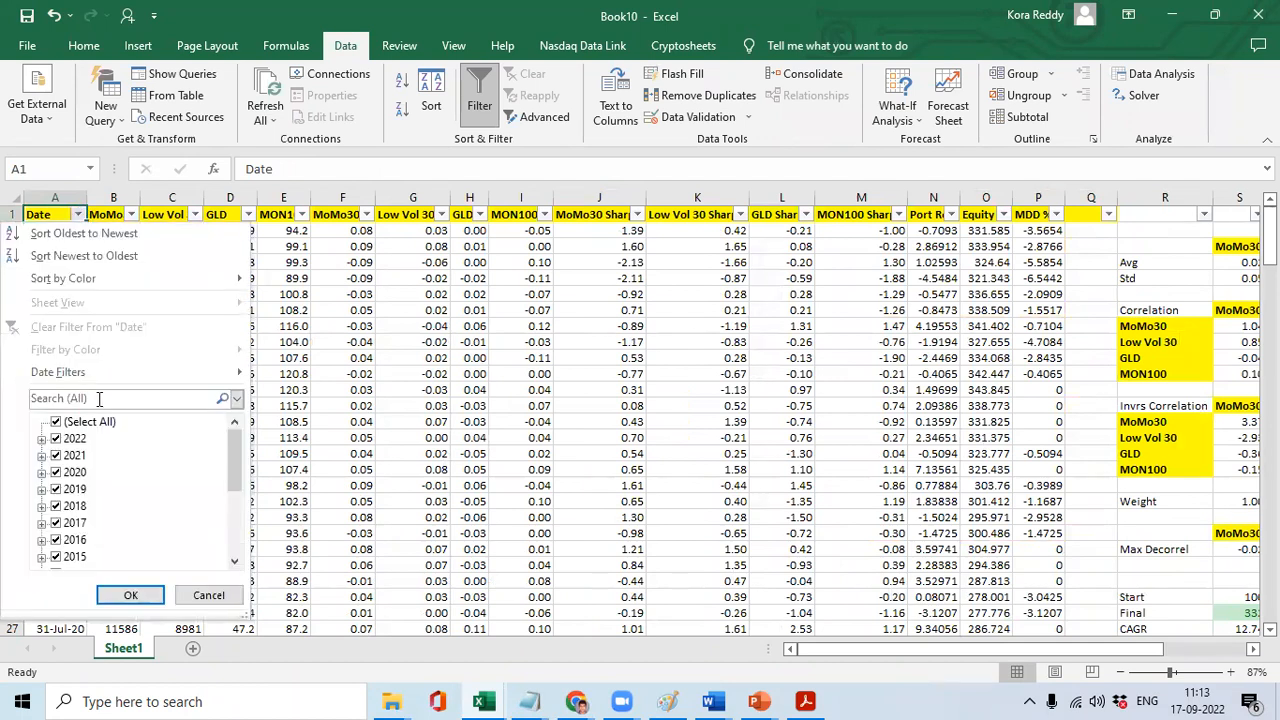
{"action": "left_click", "coordinate": [99, 398]}
{"action": "type", "text": "Aug"}
{"action": "key", "text": "Return"}
Copy the filtered August equity curve values from column O and paste them into the other open window.
{"action": "key", "text": "Down"}
{"action": "key", "text": "ctrl+Right"}
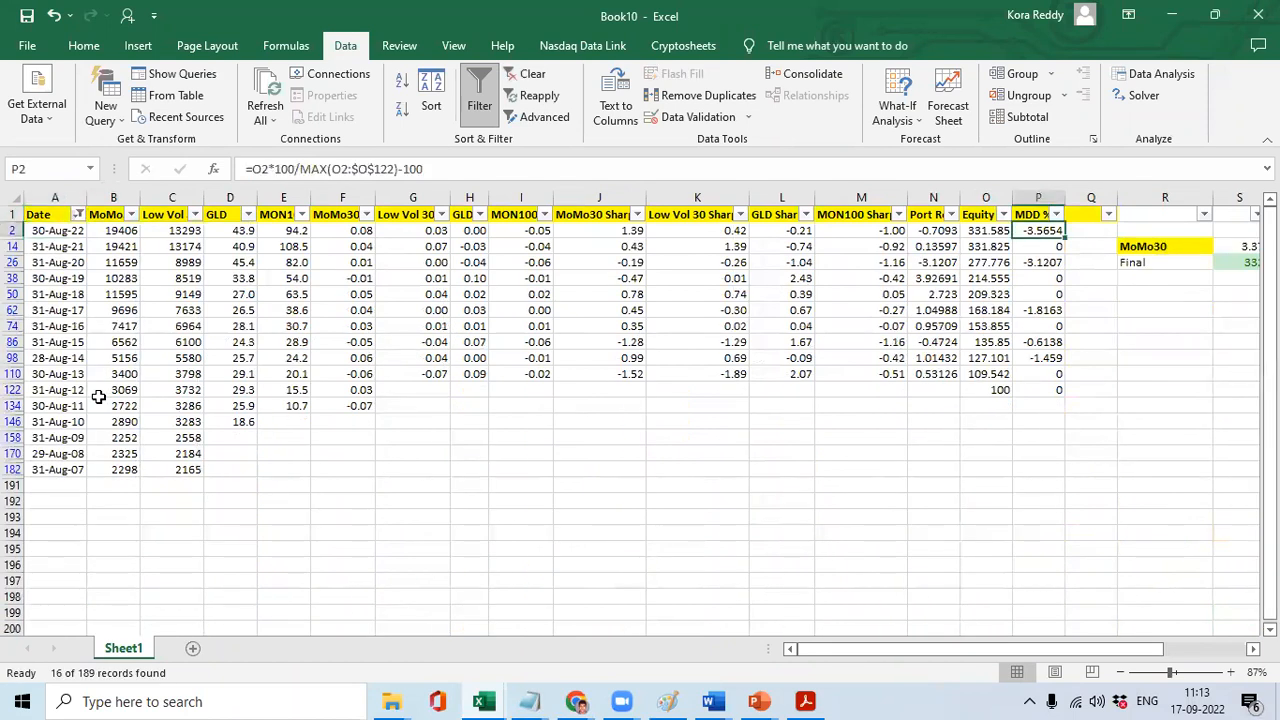
{"action": "key", "text": "Left"}
{"action": "key", "text": "ctrl+shift+Down"}
{"action": "key", "text": "ctrl+c"}
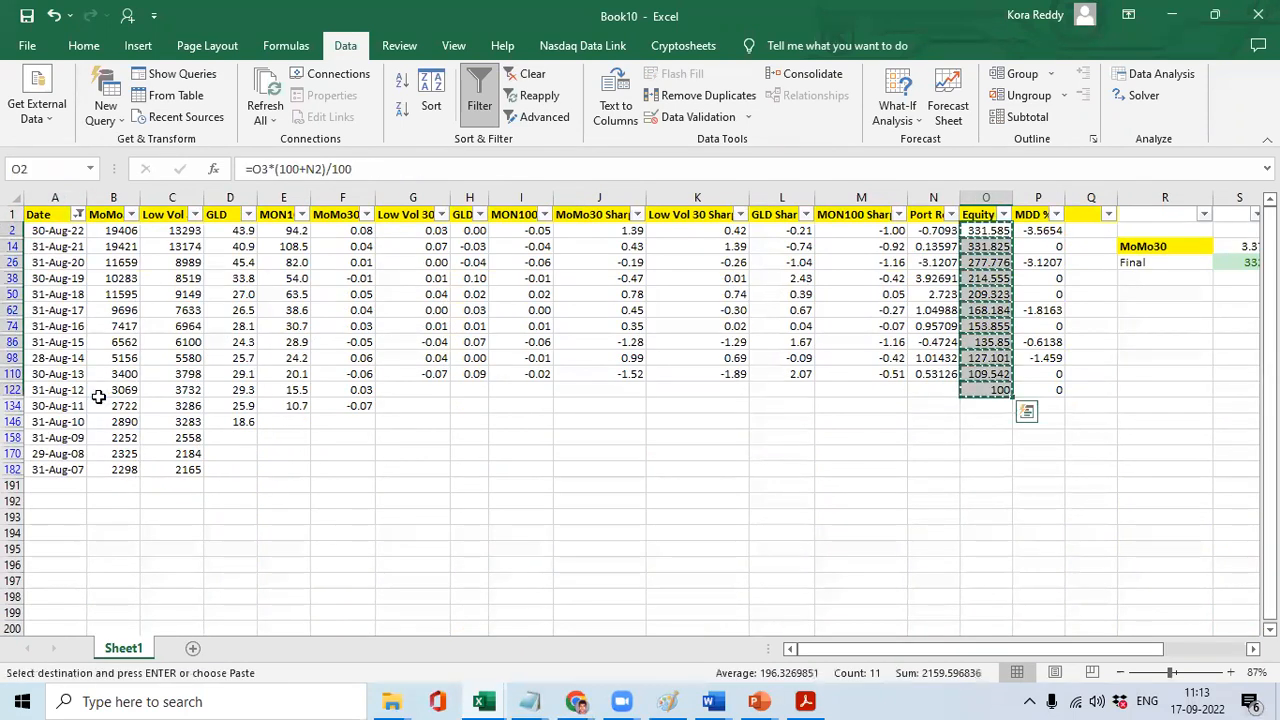
{"action": "key", "text": "alt+Tab"}
{"action": "key", "text": "Return"}
{"action": "key", "text": "Return"}
{"action": "key", "text": "Return"}
{"action": "key", "text": "ctrl+v"}
{"action": "key", "text": "alt+Tab"}
Cancel the copy selection, remove the filter from the data, and go to the Max Decorrel label in column R.
{"action": "key", "text": "Escape"}
{"action": "left_click", "coordinate": [479, 100]}
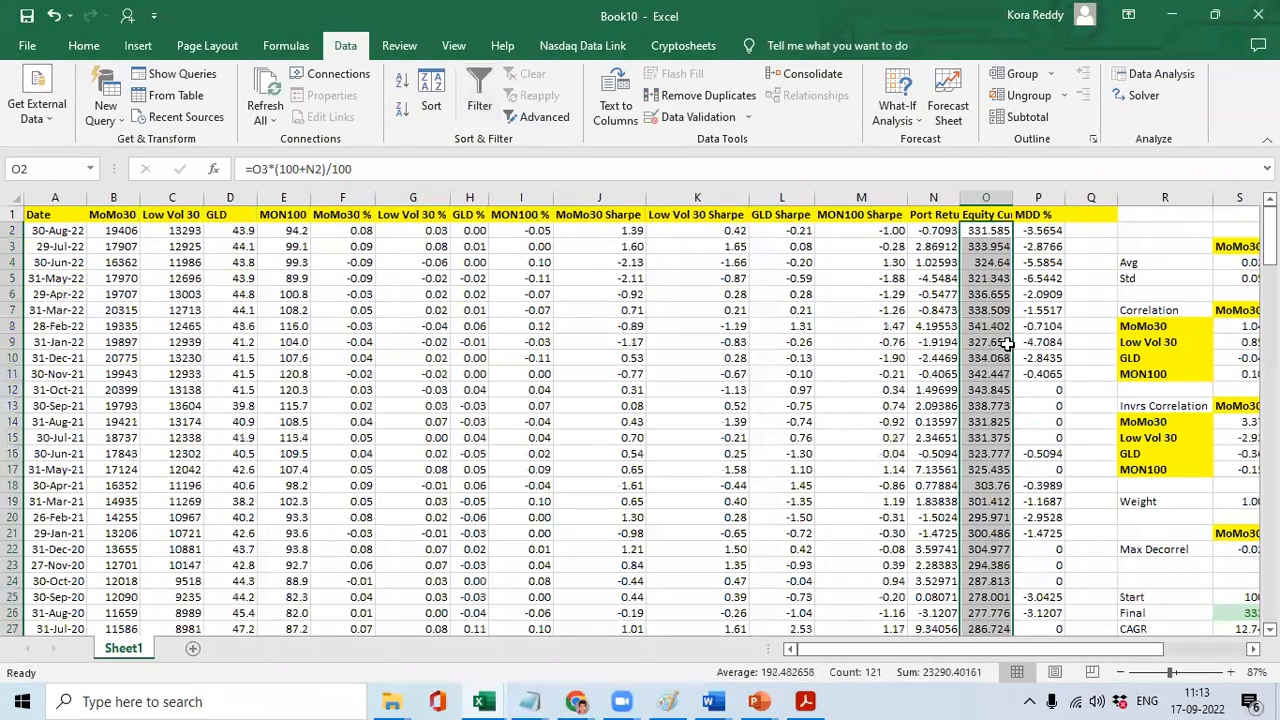
{"action": "left_click", "coordinate": [1160, 404]}
{"action": "key", "text": "ctrl+Right"}
{"action": "key", "text": "Left"}
{"action": "key", "text": "ctrl+Left"}
{"action": "key", "text": "ctrl+Down"}
{"action": "key", "text": "ctrl+Down"}
{"action": "key", "text": "ctrl+Down"}
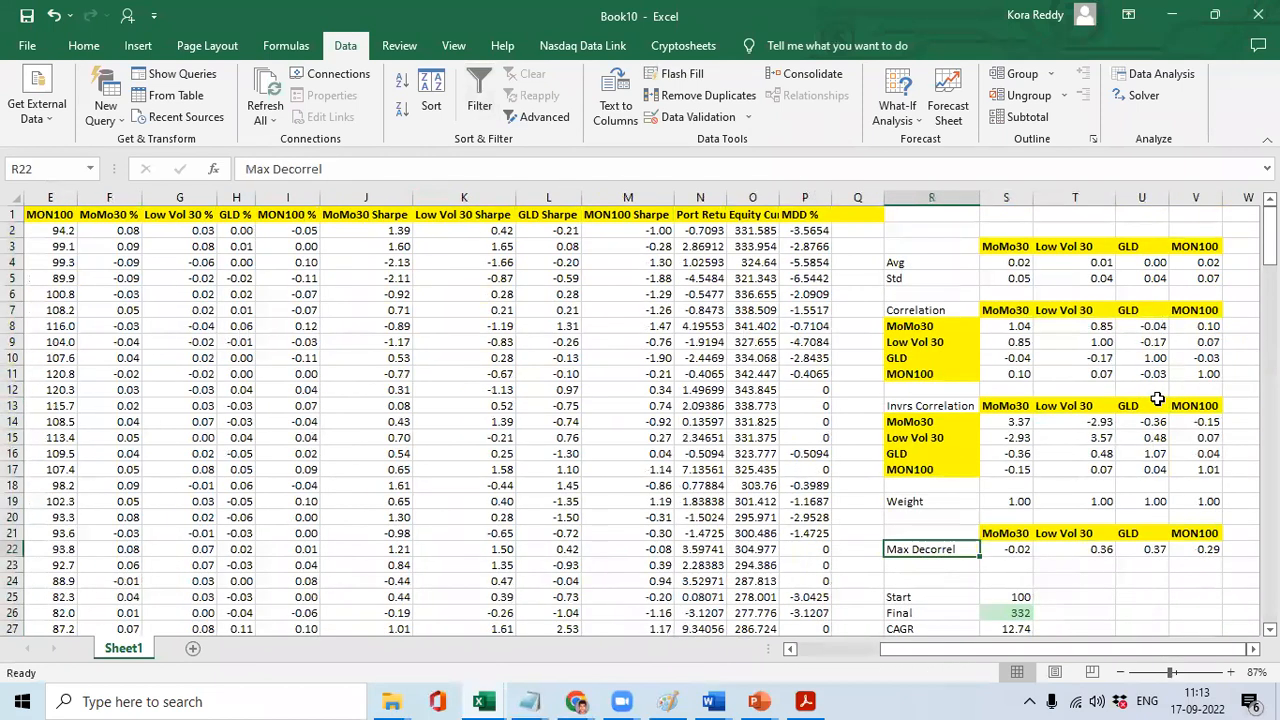
Enter the heading Year in R32, below the performance summary, with 2022 as the first year in R33.
{"action": "key", "text": "ctrl+Down"}
{"action": "key", "text": "ctrl+Down"}
{"action": "key", "text": "Down"}
{"action": "key", "text": "Down"}
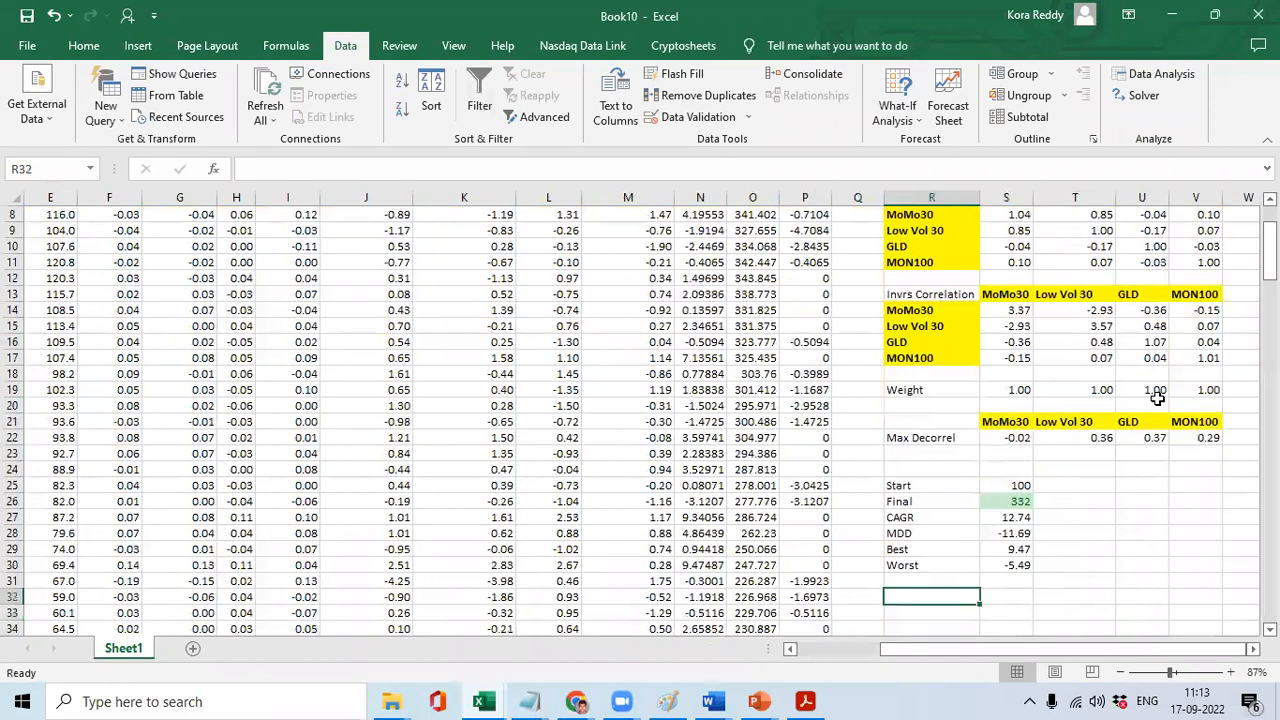
{"action": "type", "text": "Year"}
{"action": "key", "text": "Return"}
{"action": "type", "text": "2022"}
{"action": "key", "text": "Return"}
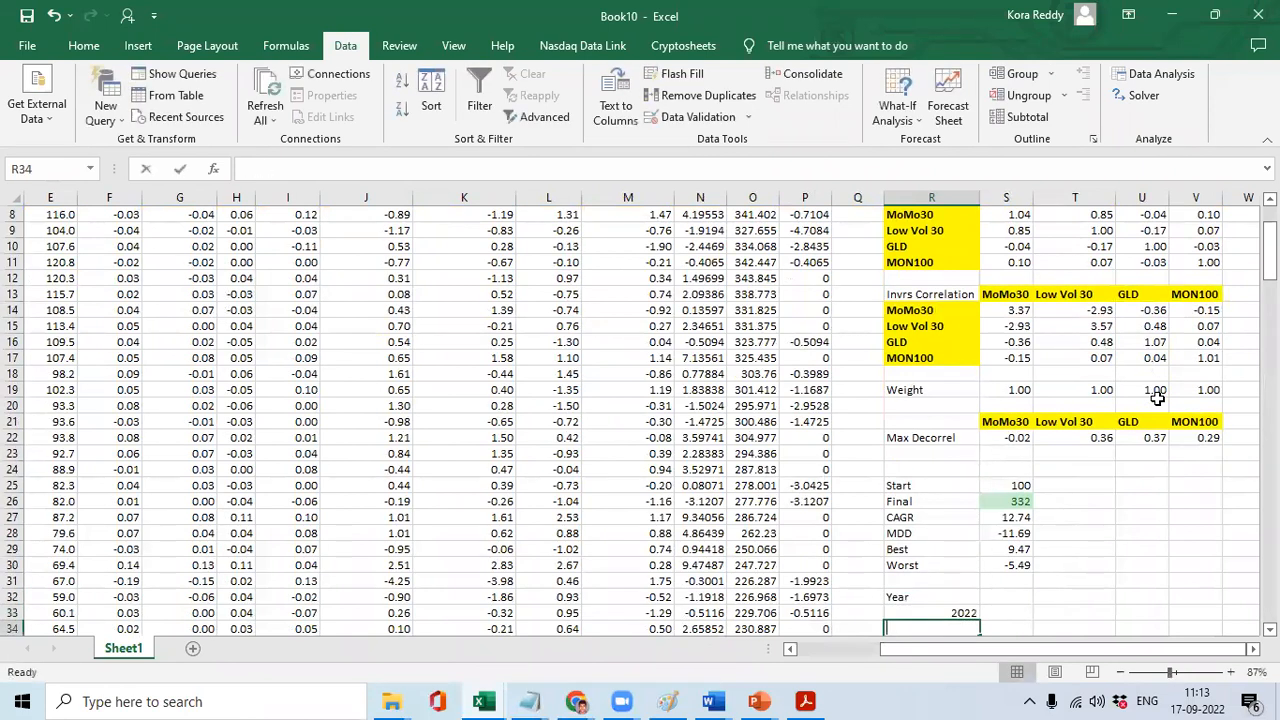
Enter the formula =-1+R33 in R34 to calculate the preceding year.
{"action": "type", "text": "=1"}
{"action": "key", "text": "BackSpace"}
{"action": "type", "text": "-1+"}
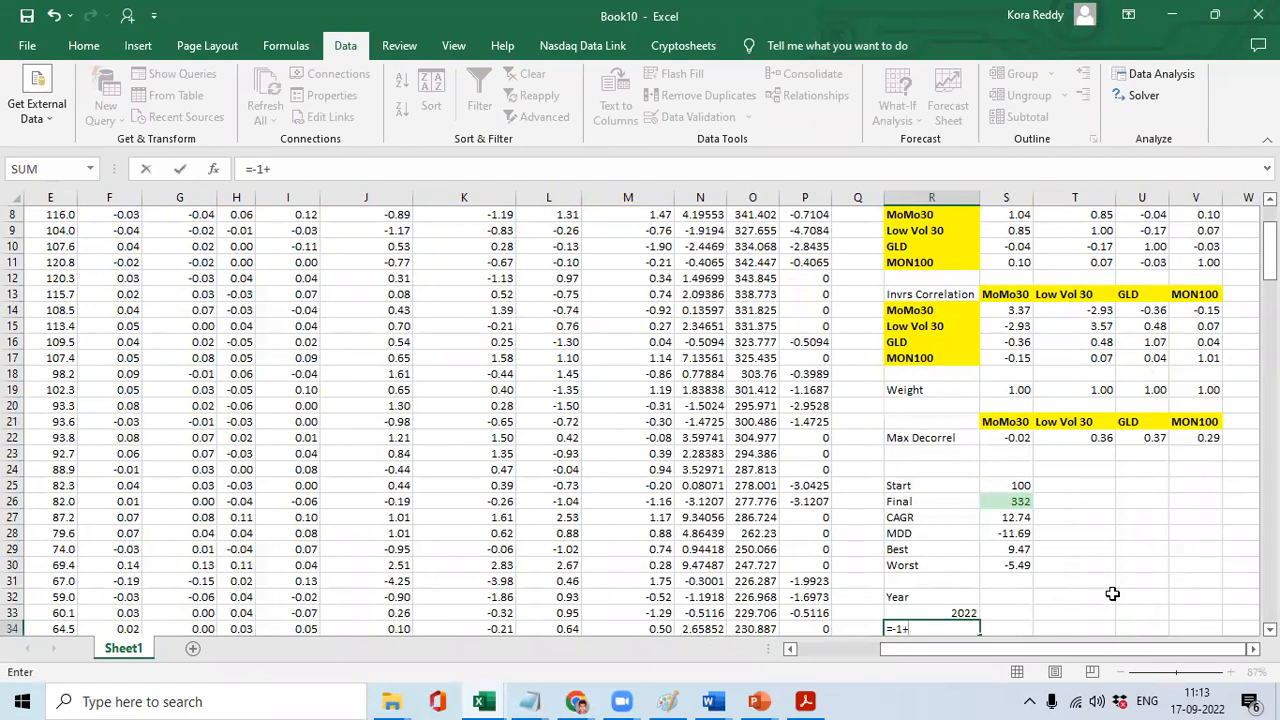
{"action": "key", "text": "Up"}
{"action": "key", "text": "Return"}
Copy the year formula from R34 down the column to row 41, ending at 2014.
{"action": "key", "text": "Up"}
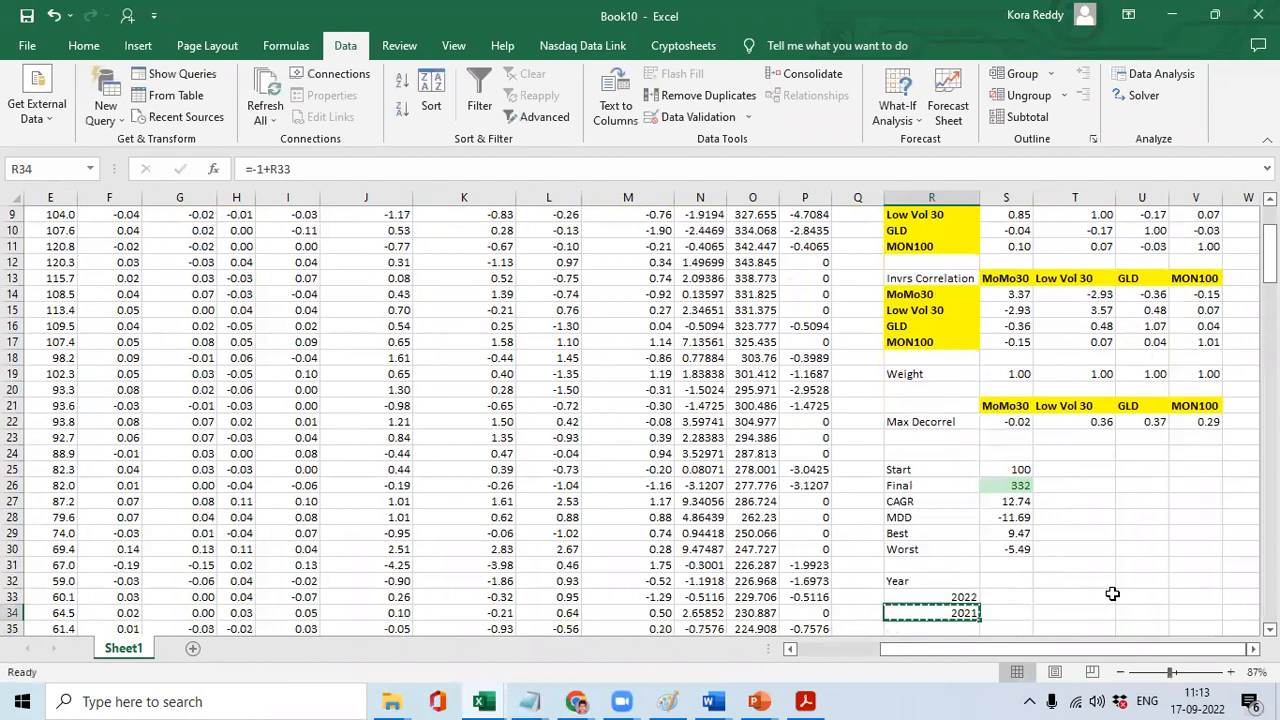
{"action": "key", "text": "ctrl+c"}
{"action": "key", "text": "shift+Down"}
{"action": "key", "text": "shift+Down"}
{"action": "key", "text": "shift+Down"}
{"action": "key", "text": "shift+Down"}
{"action": "key", "text": "shift+Down"}
{"action": "key", "text": "shift+Down"}
{"action": "key", "text": "shift+Down"}
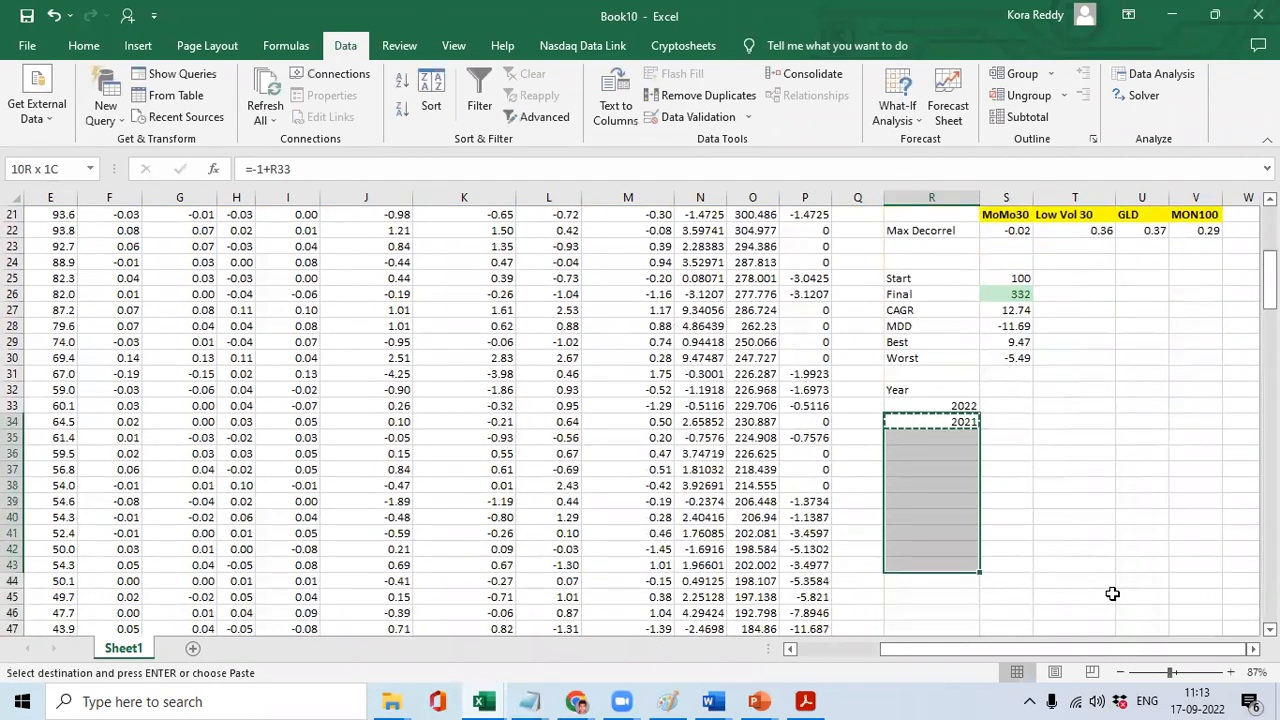
{"action": "key", "text": "ctrl+v"}
{"action": "key", "text": "Escape"}
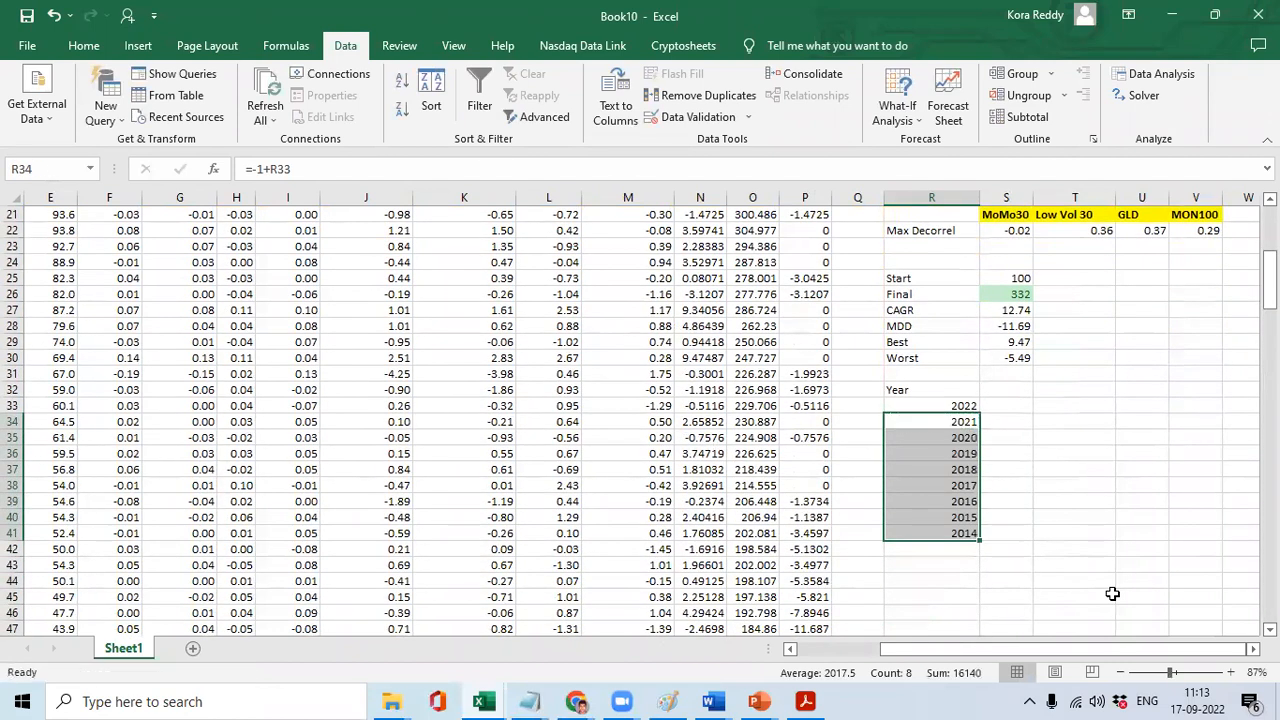
Extend the year formula from R41 two rows further, to 2012 in R43.
{"action": "key", "text": "ctrl+Down"}
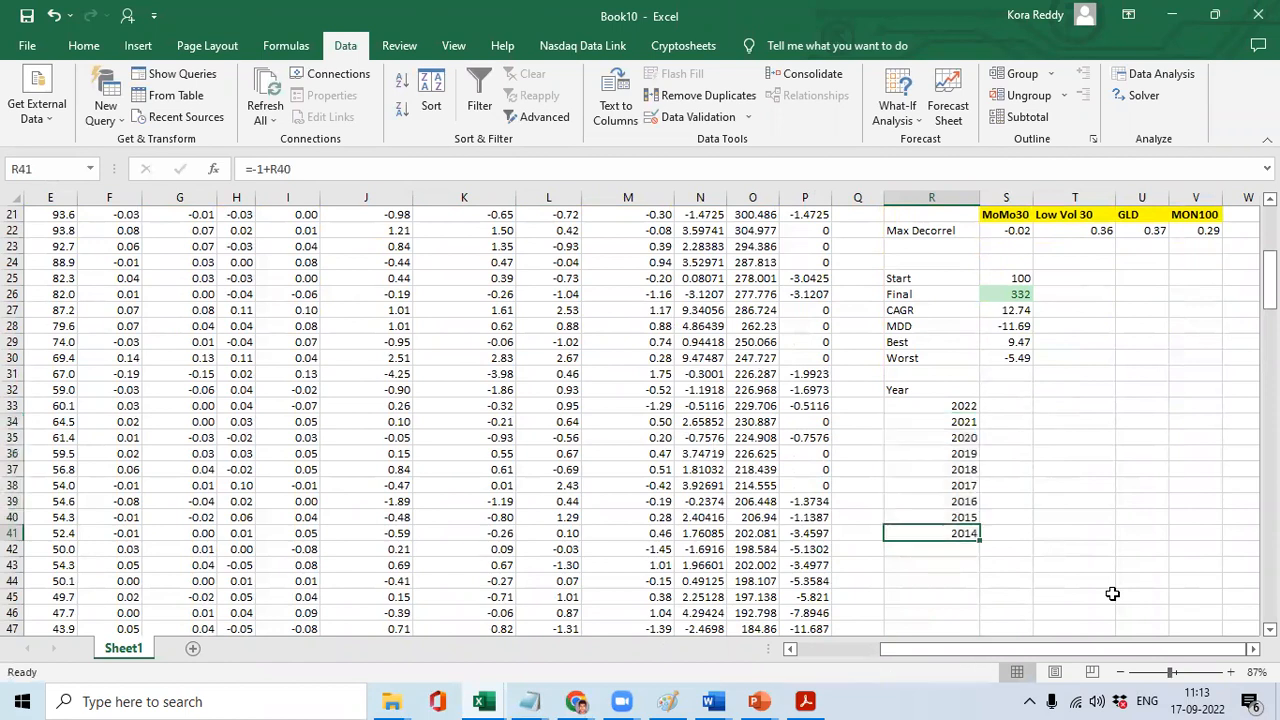
{"action": "key", "text": "ctrl+c"}
{"action": "key", "text": "shift+Down"}
{"action": "key", "text": "shift+Down"}
{"action": "key", "text": "ctrl+v"}
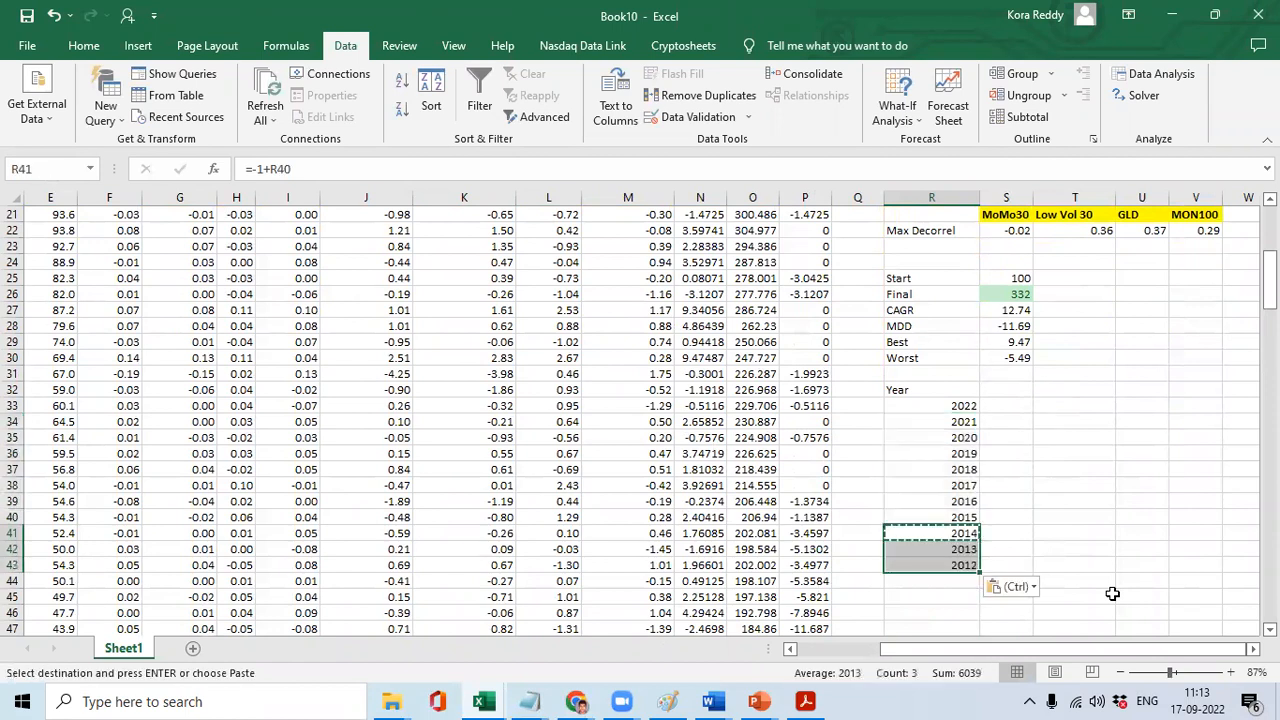
{"action": "key", "text": "Escape"}
Switch to Notepad and cut the list of August equity curve values, from 331.5853185 down to 100.
{"action": "key", "text": "alt+Tab"}
{"action": "key", "text": "shift+Up"}
{"action": "key", "text": "shift+Up"}
{"action": "key", "text": "shift+Up"}
{"action": "key", "text": "shift+Up"}
{"action": "key", "text": "shift+Up"}
{"action": "key", "text": "shift+Up"}
{"action": "key", "text": "shift+Up"}
{"action": "key", "text": "shift+Up"}
{"action": "key", "text": "shift+Up"}
{"action": "key", "text": "shift+Up"}
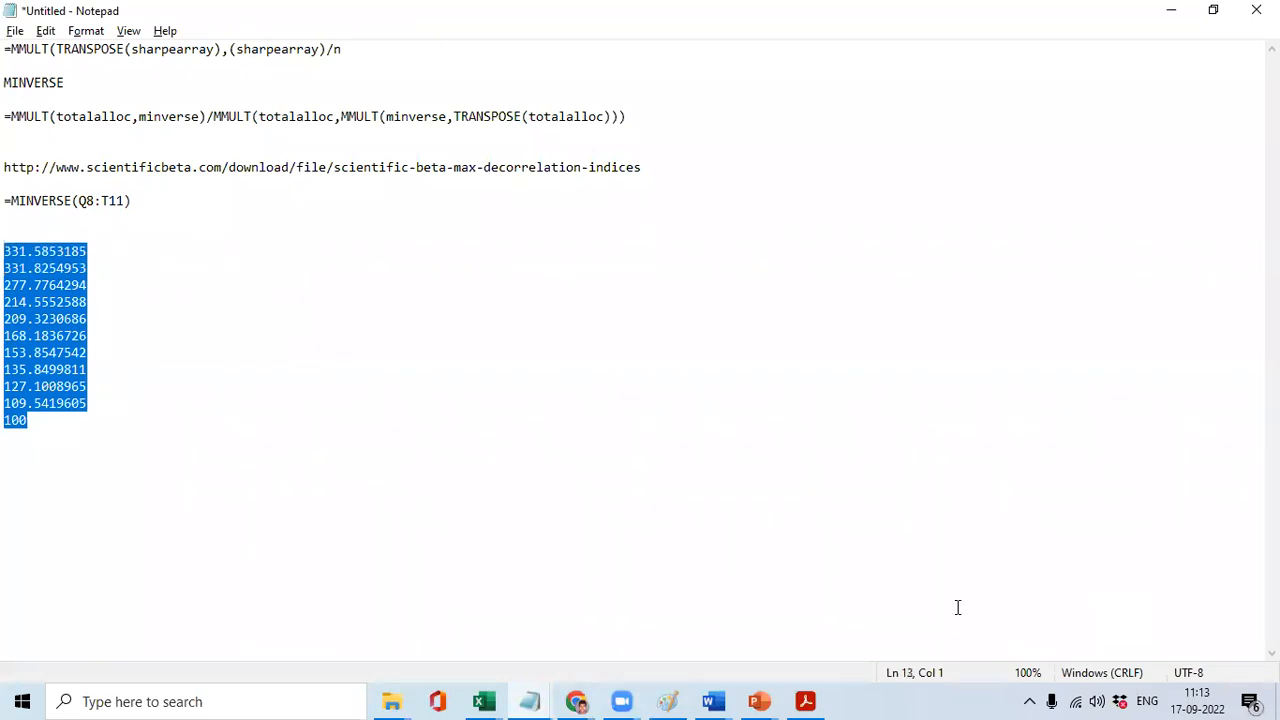
{"action": "key", "text": "Delete"}
Return to the Excel workbook and paste the equity curve values beside the years, starting in S33.
{"action": "key", "text": "alt+Tab"}
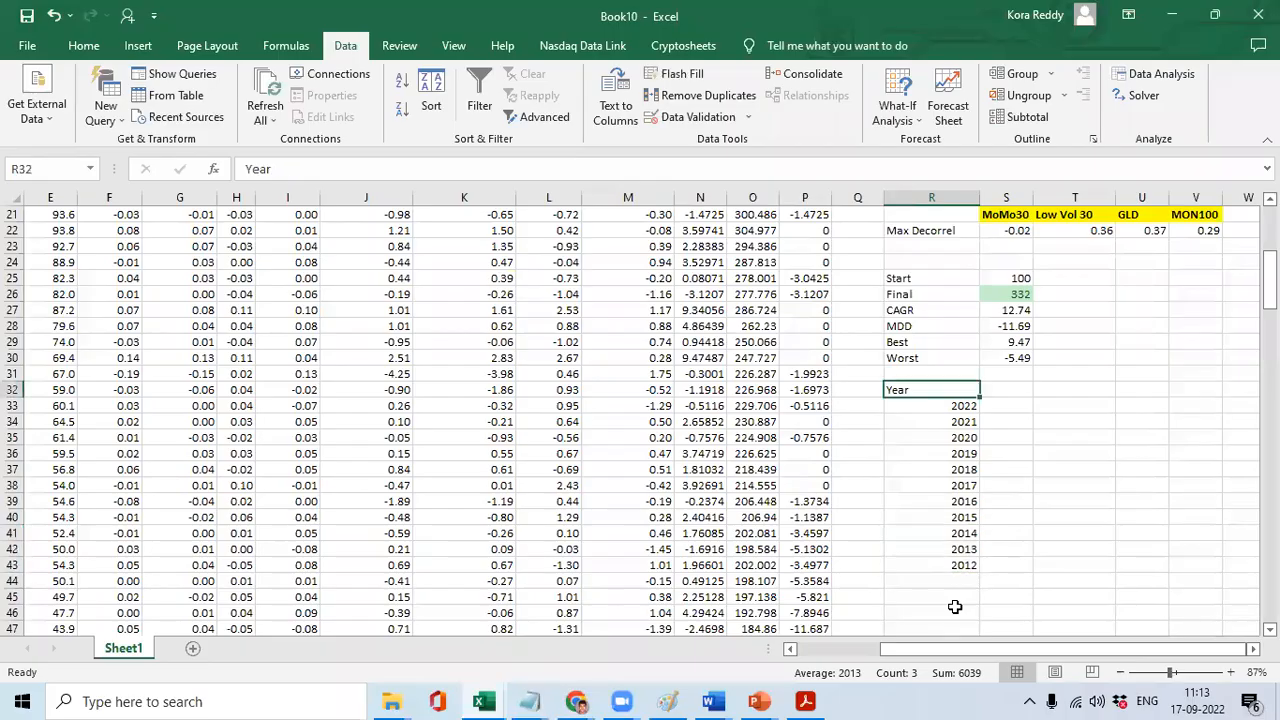
{"action": "key", "text": "Down"}
{"action": "key", "text": "ctrl+v"}
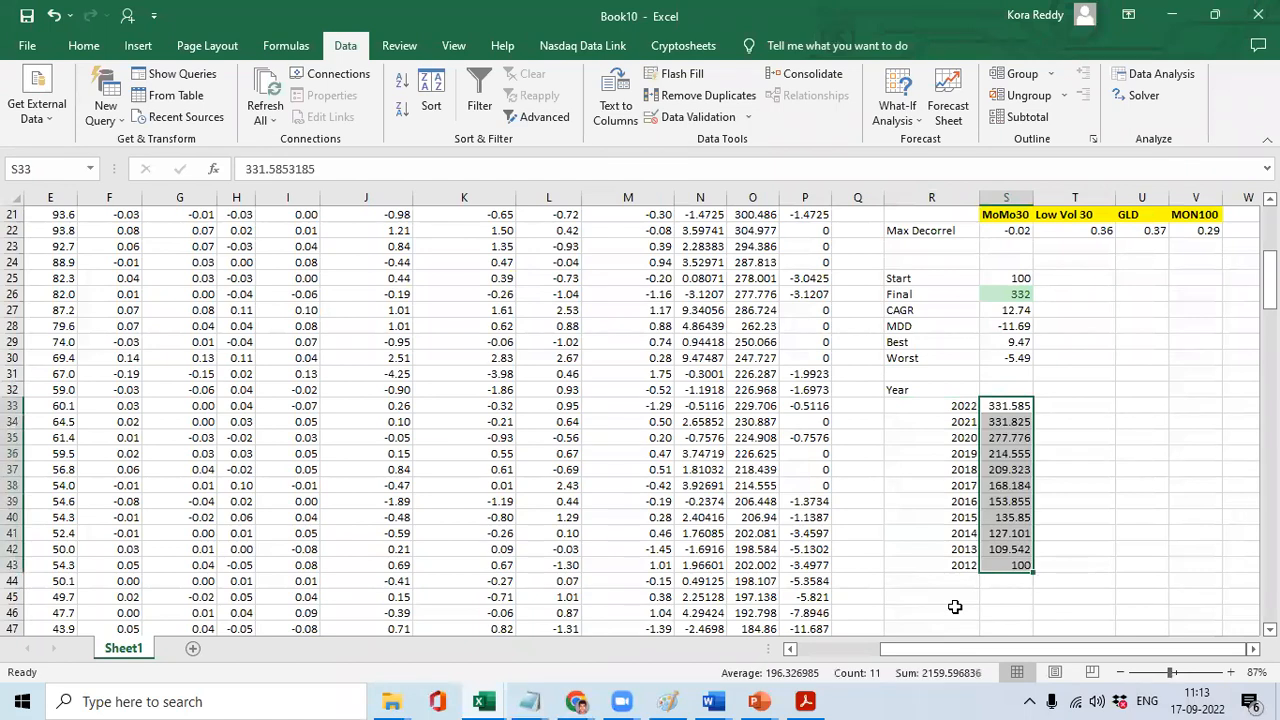
Calculate the 2022 yearly percentage return in T33 with the formula =S33*100/S34-100.
{"action": "key", "text": "Right"}
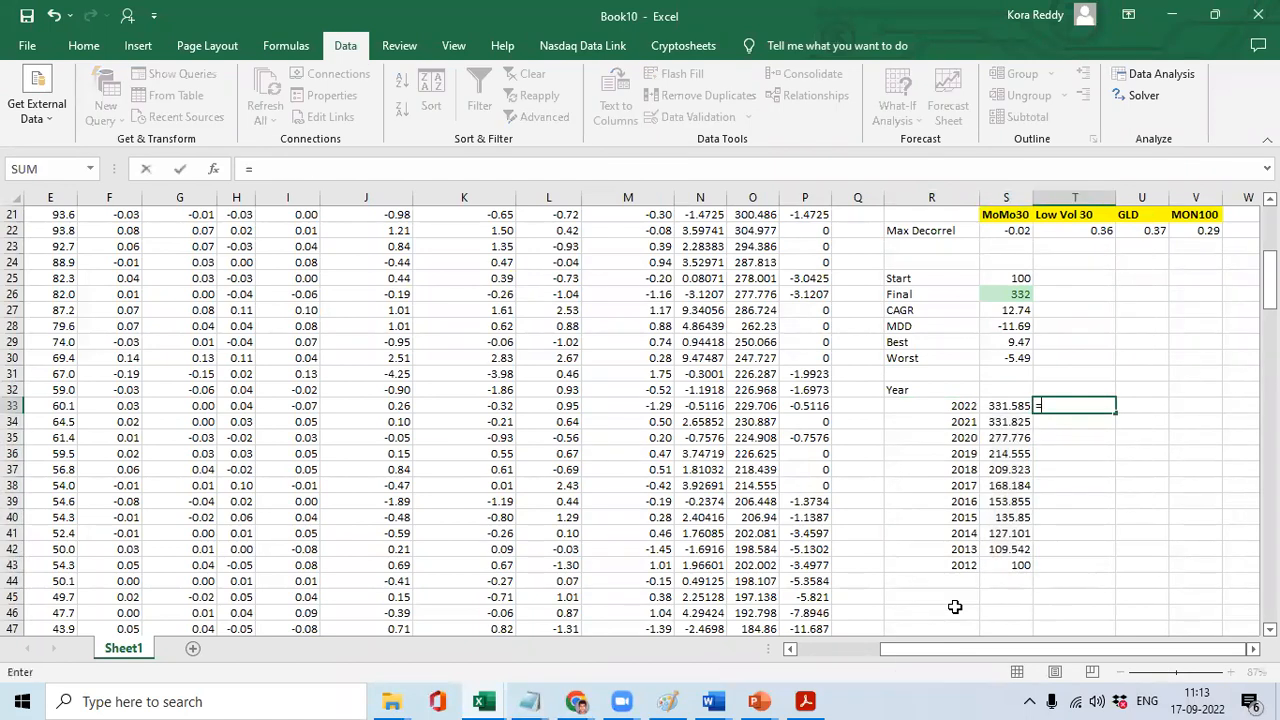
{"action": "type", "text": "="}
{"action": "left_click", "coordinate": [996, 406]}
{"action": "type", "text": "*"}
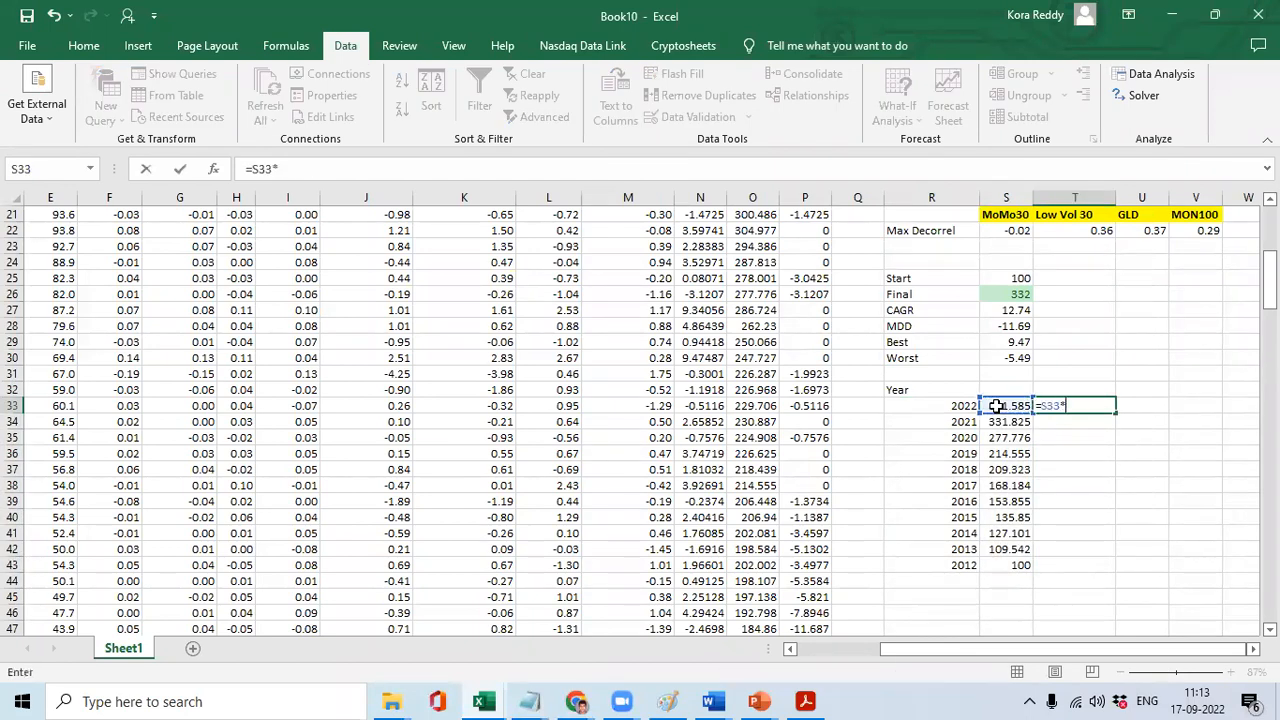
{"action": "type", "text": "100/"}
{"action": "left_click", "coordinate": [1006, 421]}
{"action": "type", "text": "-100"}
{"action": "key", "text": "Return"}
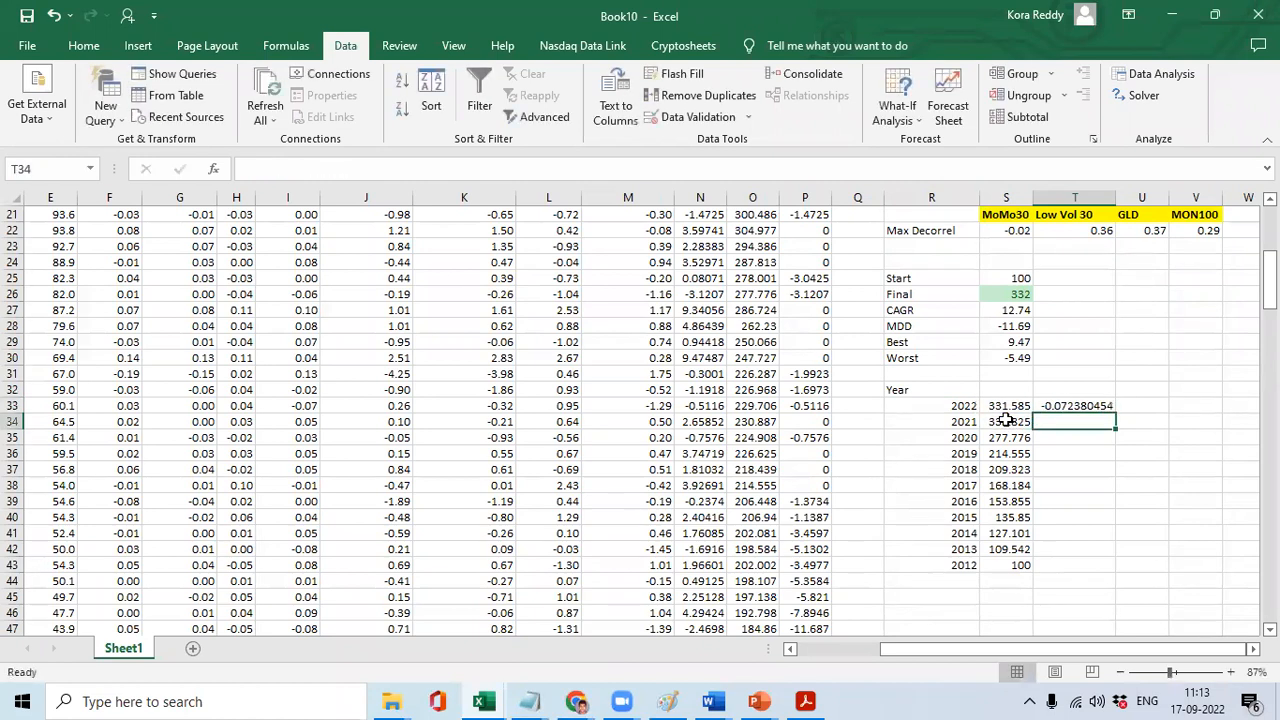
Copy the yearly return formula from T33 down to T42, the row for 2013.
{"action": "key", "text": "Left"}
{"action": "key", "text": "ctrl+Down"}
{"action": "key", "text": "Right"}
{"action": "key", "text": "Up"}
{"action": "type", "text": "e"}
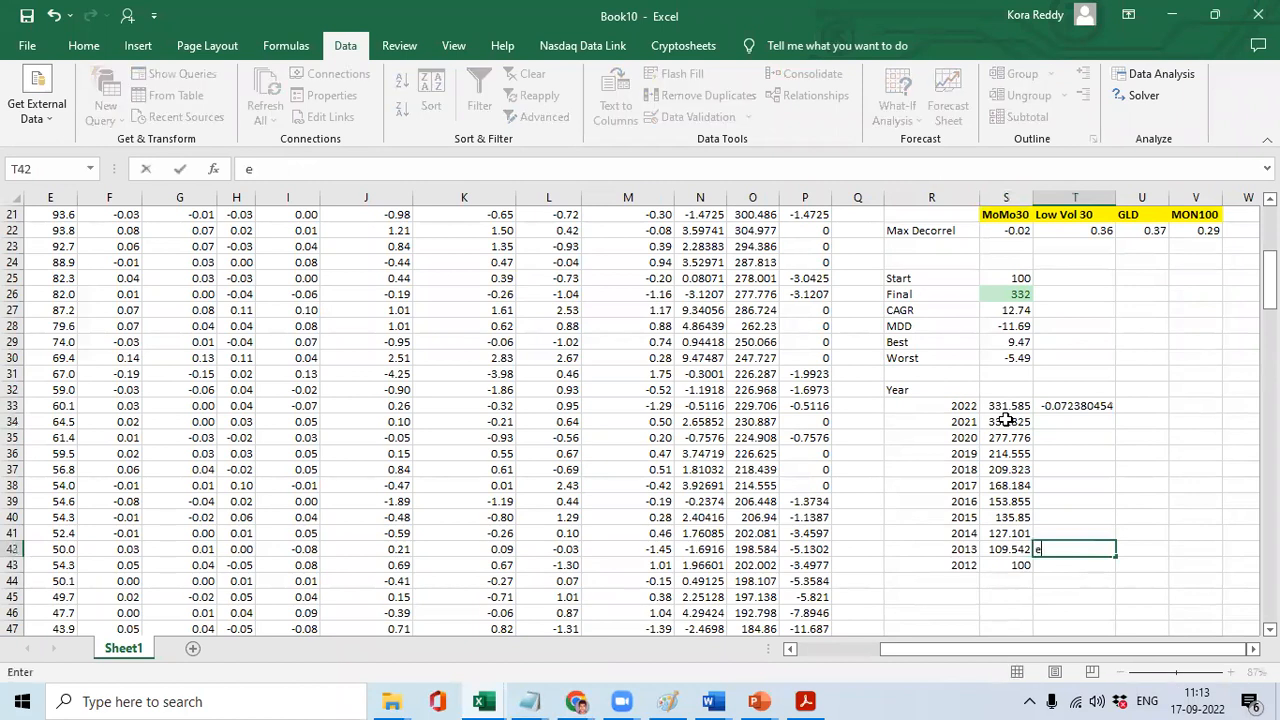
{"action": "key", "text": "ctrl+Up"}
{"action": "key", "text": "ctrl+c"}
{"action": "key", "text": "ctrl+shift+Down"}
{"action": "key", "text": "ctrl+v"}
{"action": "key", "text": "Escape"}
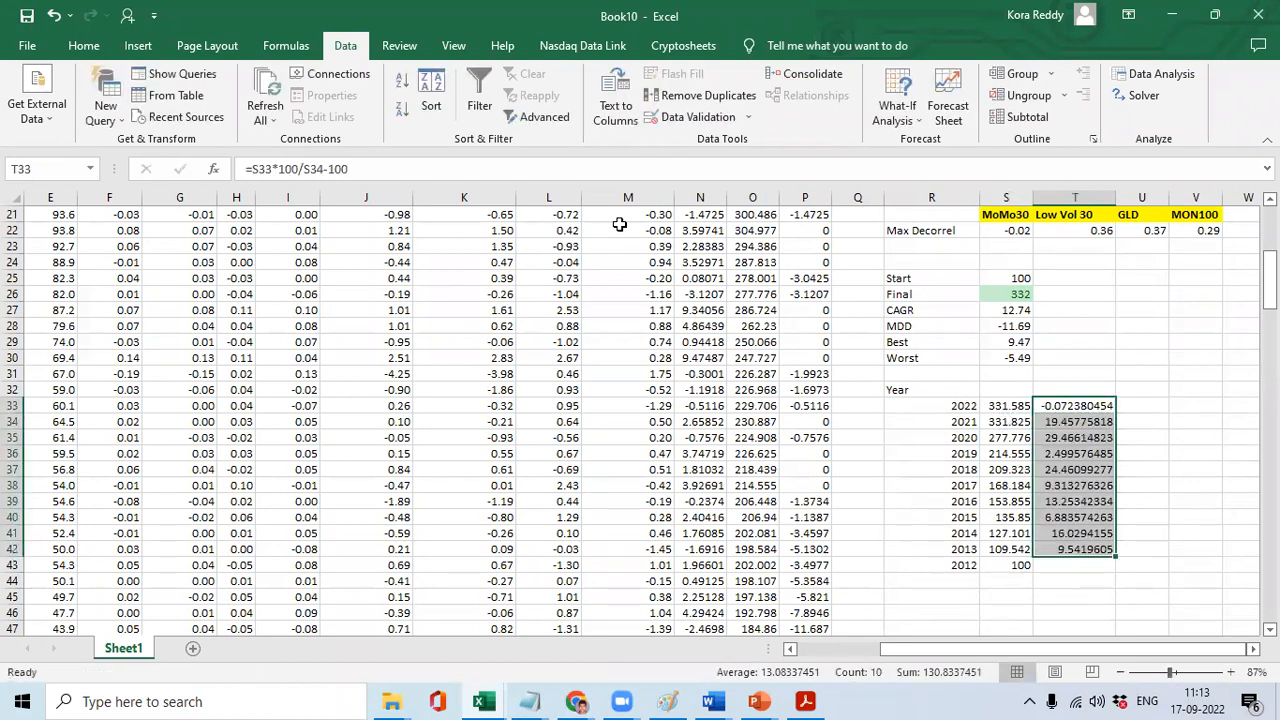
Apply the Number format to the yearly returns in T33:T42.
{"action": "left_click", "coordinate": [86, 50]}
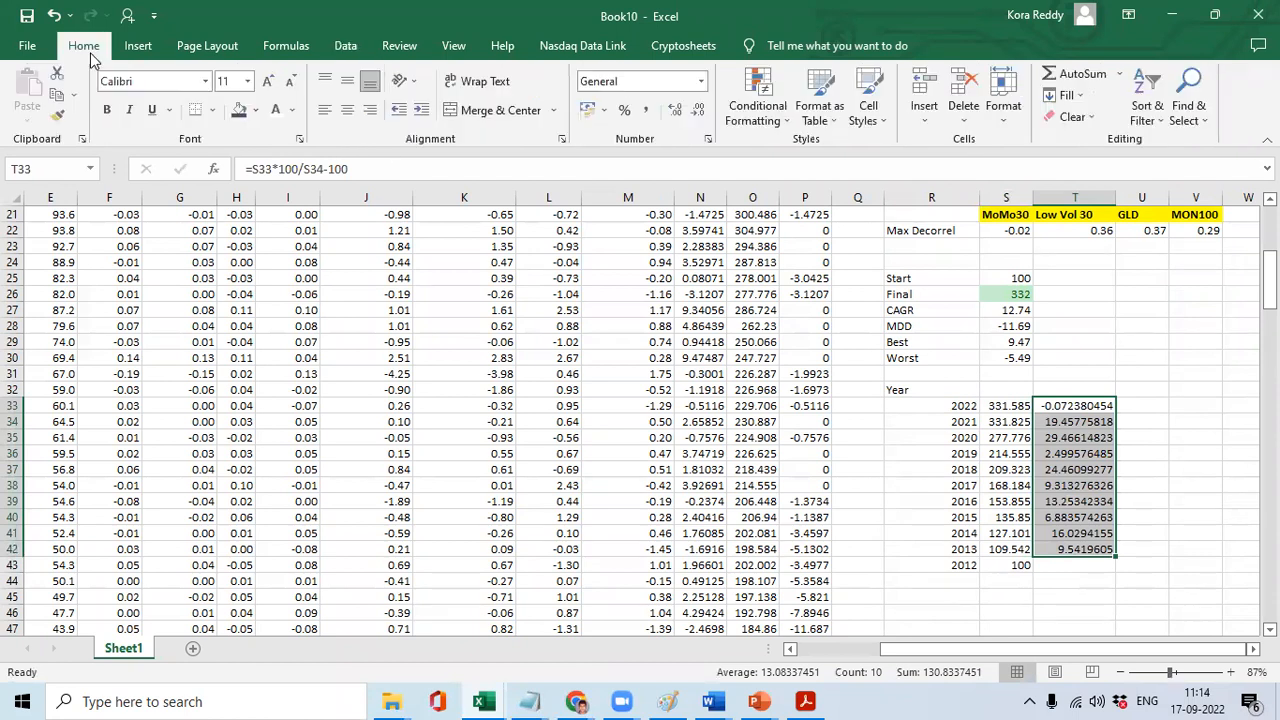
{"action": "left_click", "coordinate": [700, 81]}
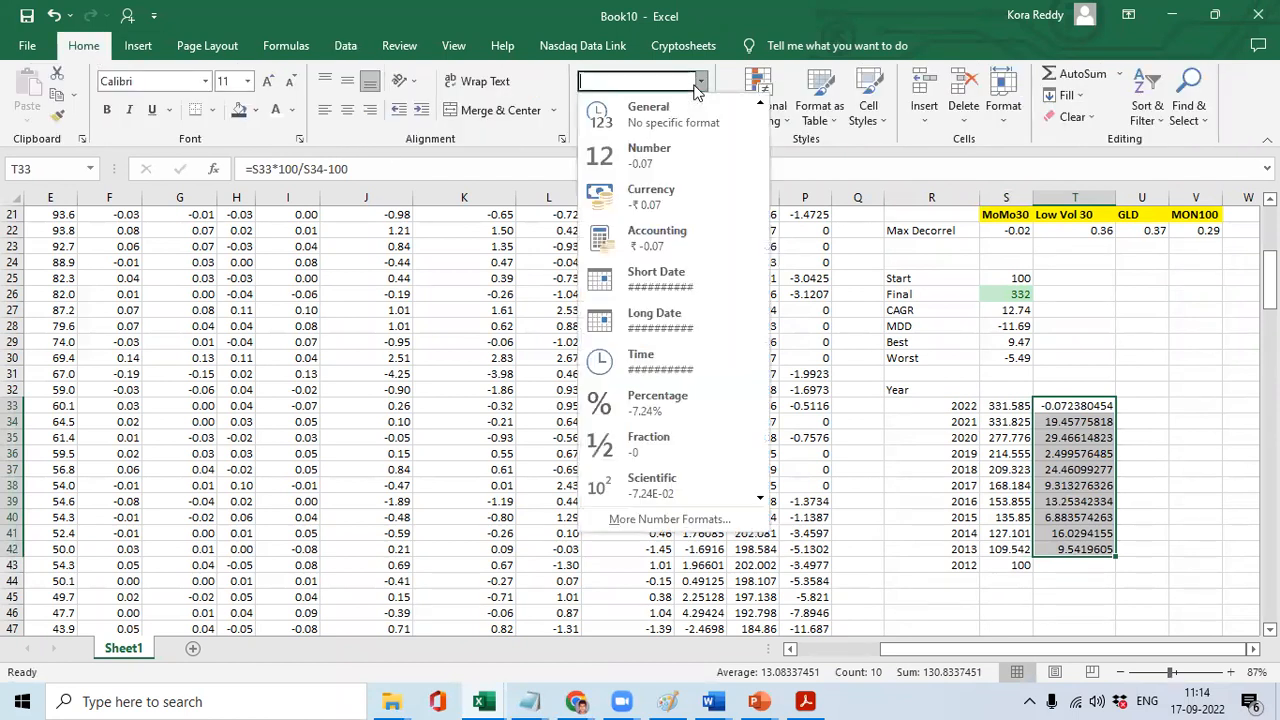
{"action": "left_click", "coordinate": [665, 157]}
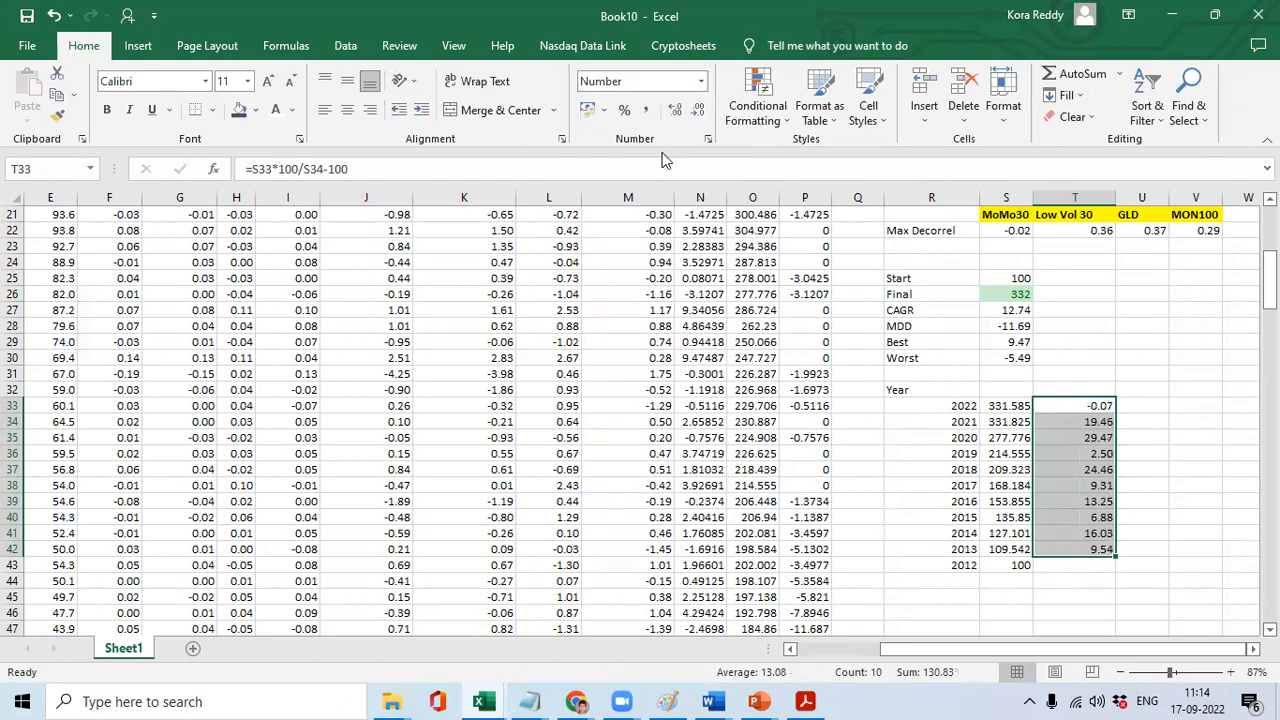
Add a Greater Than 0 conditional formatting rule with green fill to the yearly returns in T33:T42.
{"action": "left_click", "coordinate": [773, 118]}
{"action": "mouse_move", "coordinate": [820, 152]}
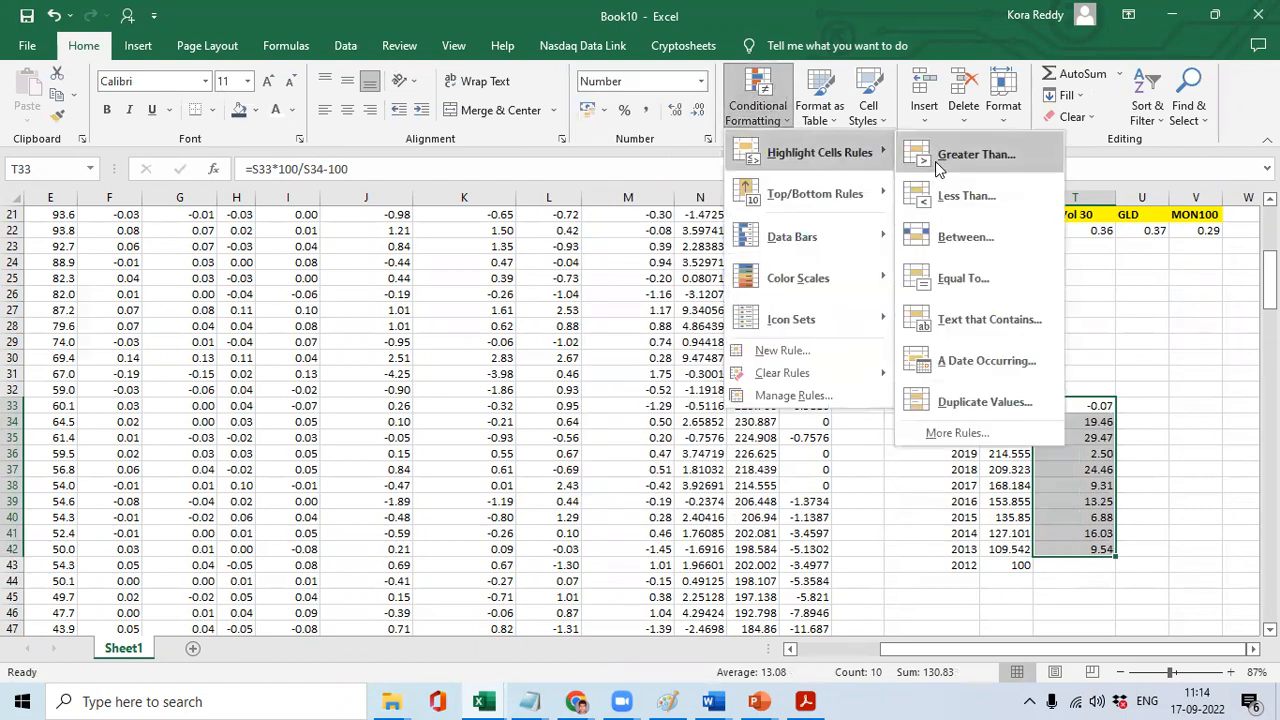
{"action": "left_click", "coordinate": [975, 154]}
{"action": "type", "text": "0"}
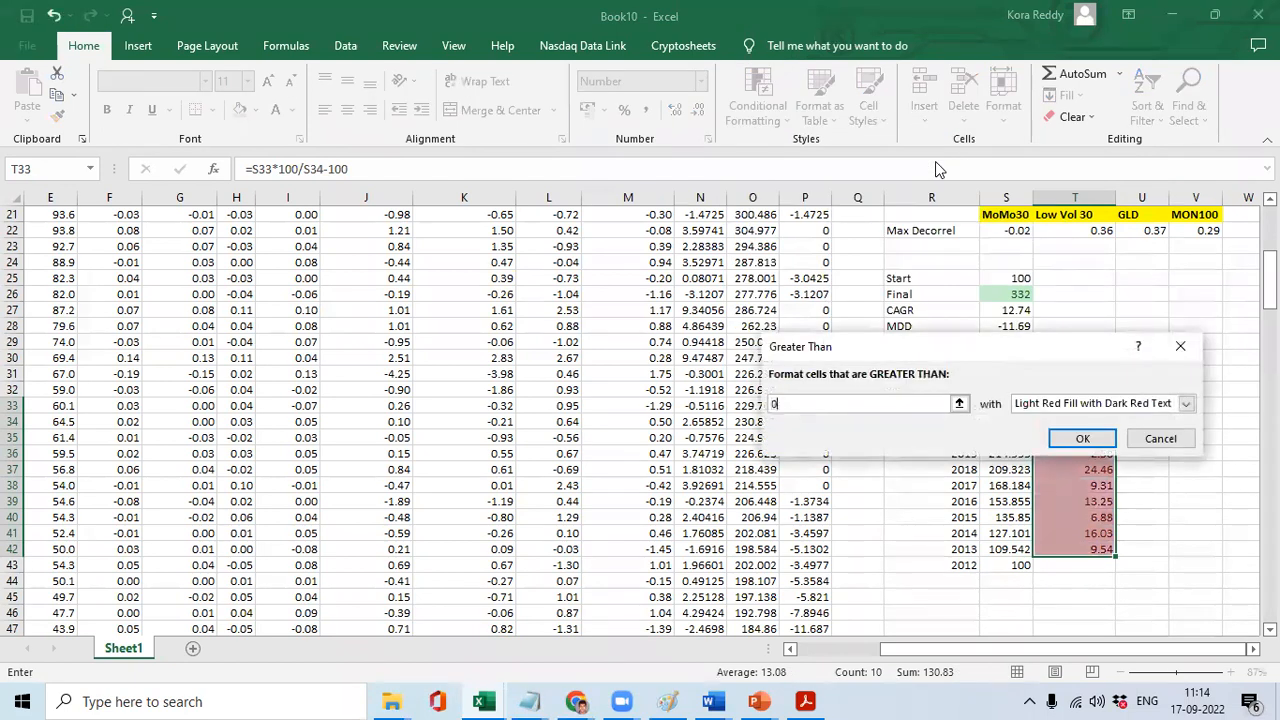
{"action": "key", "text": "Tab"}
{"action": "key", "text": "Down"}
{"action": "key", "text": "Down"}
{"action": "key", "text": "Return"}
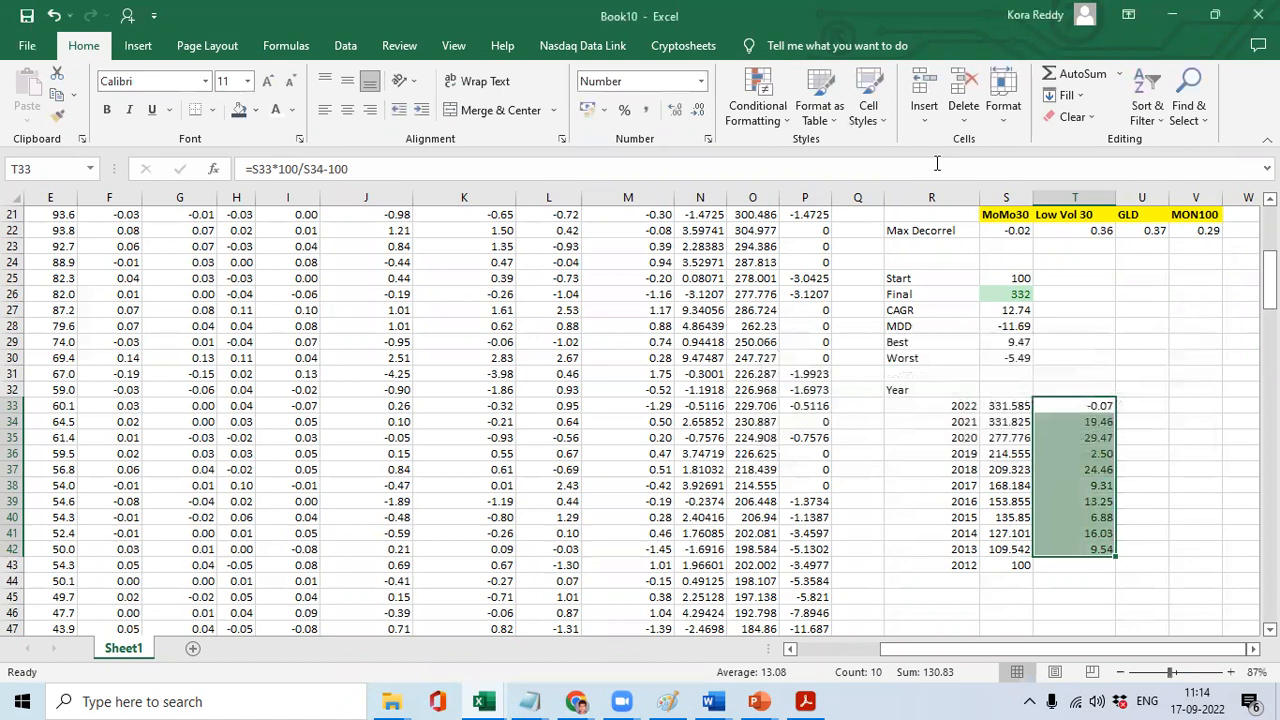
Highlight the negative yearly returns in T33:T42 in light red using a Less Than conditional formatting rule.
{"action": "left_click", "coordinate": [765, 105]}
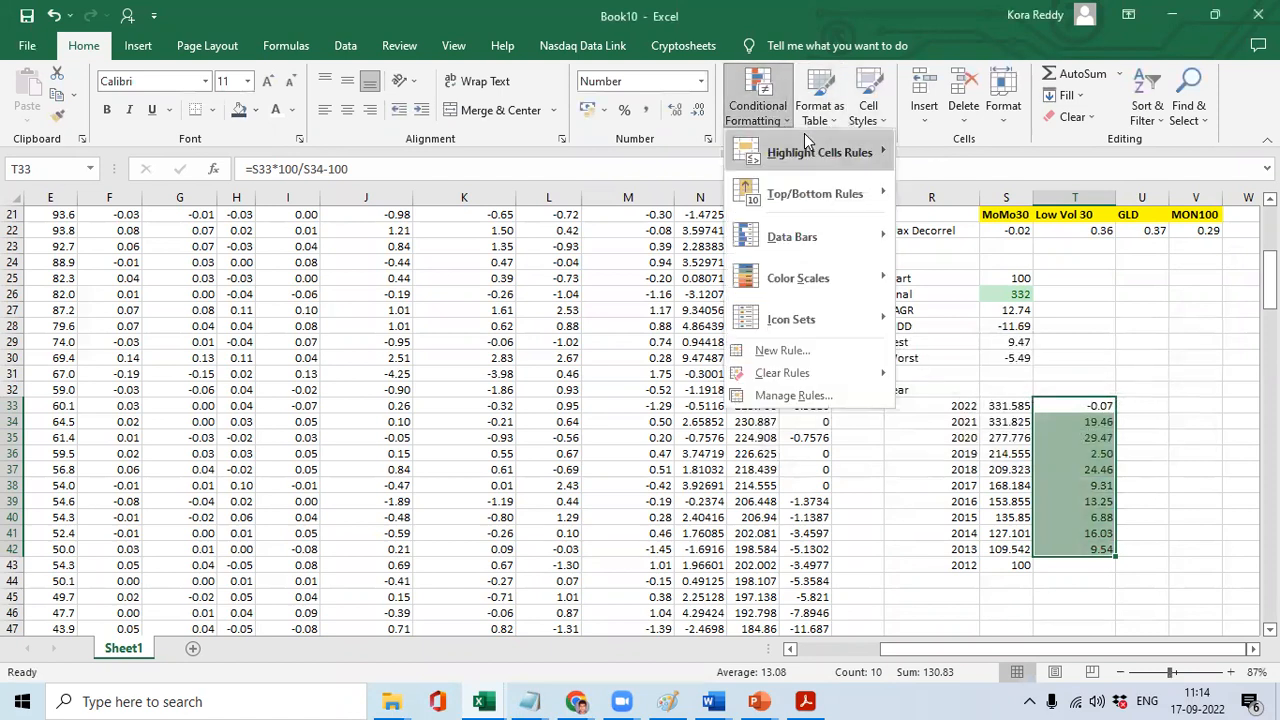
{"action": "mouse_move", "coordinate": [850, 152]}
{"action": "left_click", "coordinate": [935, 195]}
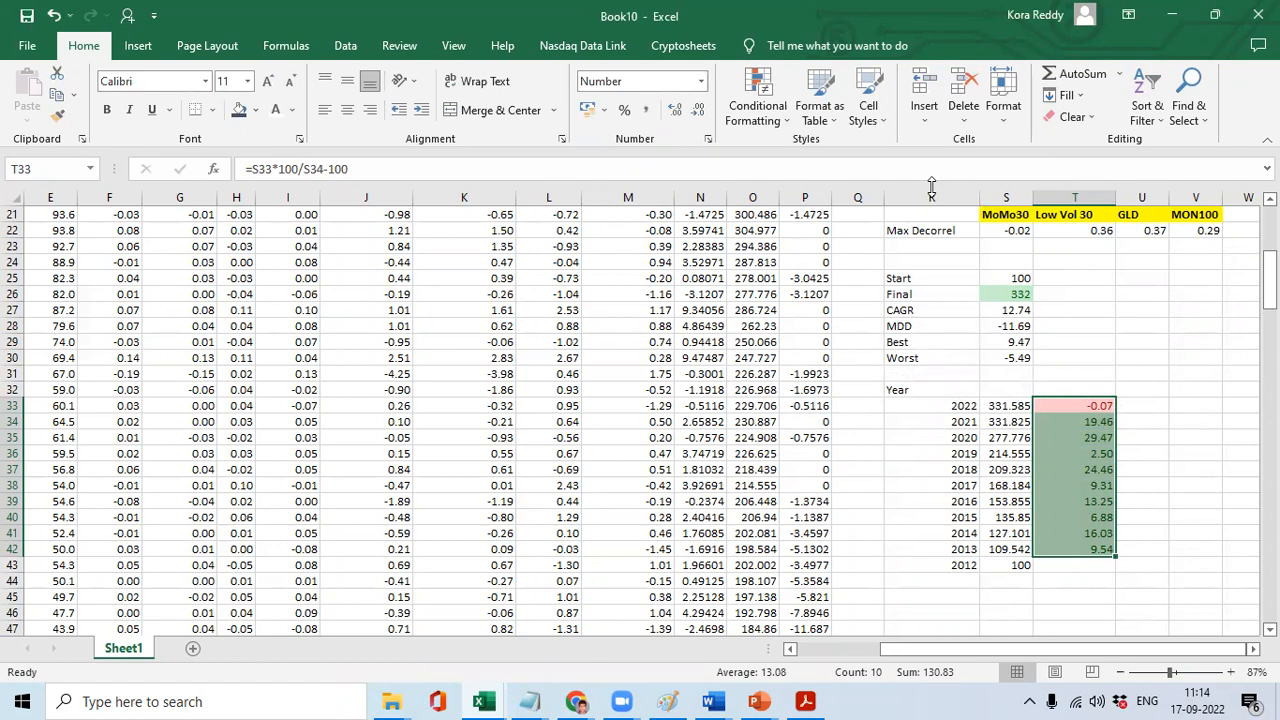
Apply the Number format to the equity curve values in S33:S43.
{"action": "key", "text": "Left"}
{"action": "key", "text": "ctrl+shift+Down"}
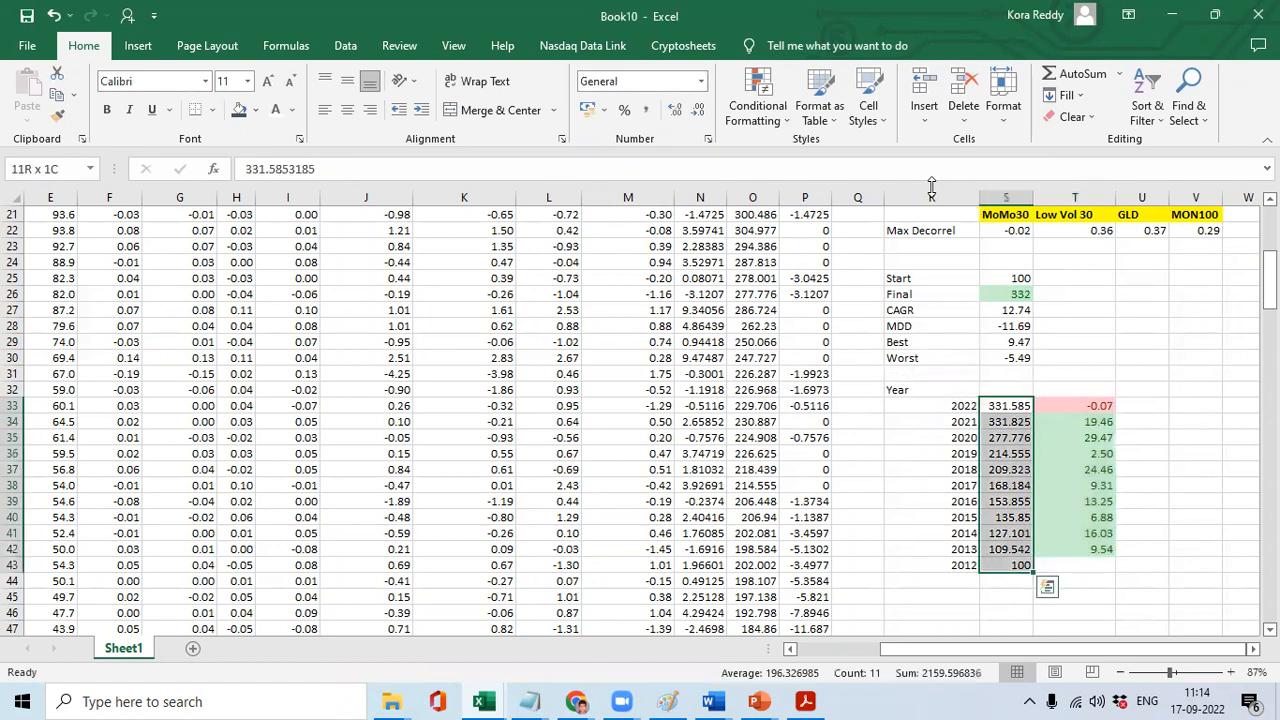
{"action": "left_click", "coordinate": [701, 85]}
{"action": "left_click", "coordinate": [680, 148]}
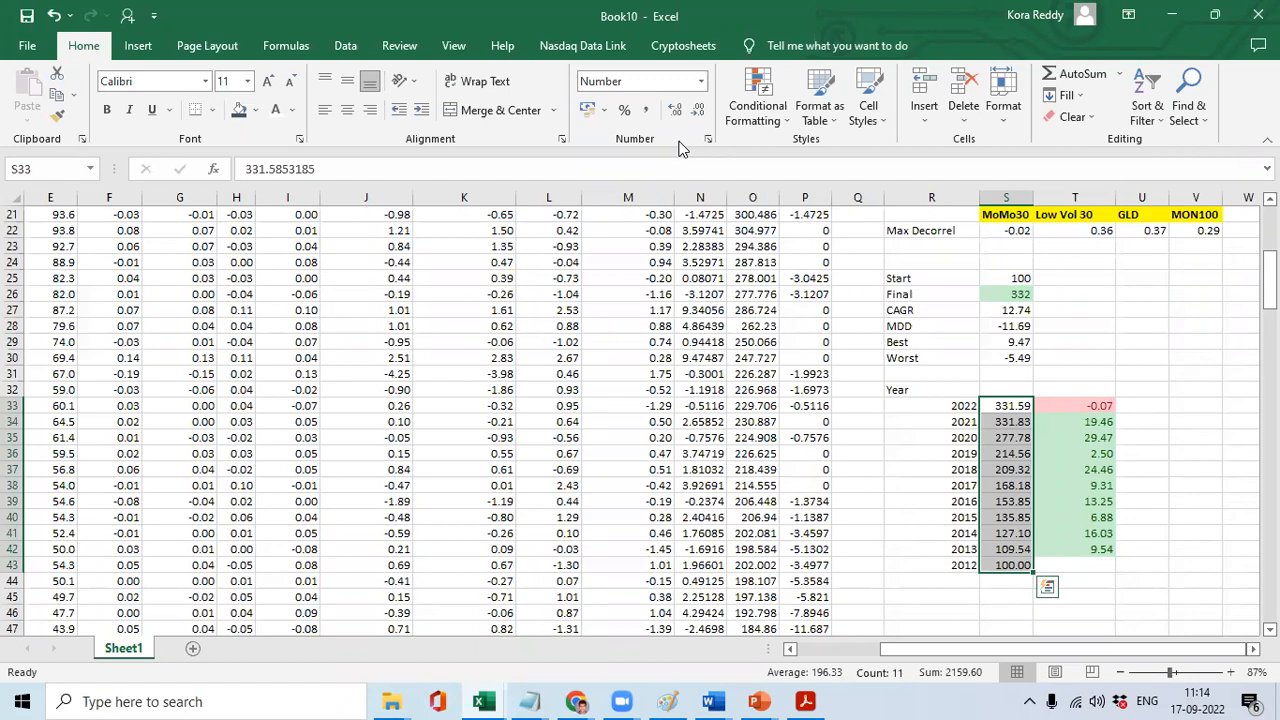
Review the yearly results, the performance summary and the portfolio weights above them in column S.
{"action": "key", "text": "Up"}
{"action": "key", "text": "Up"}
{"action": "key", "text": "Up"}
{"action": "key", "text": "Up"}
{"action": "key", "text": "Up"}
{"action": "key", "text": "Up"}
{"action": "key", "text": "Up"}
{"action": "key", "text": "Up"}
{"action": "key", "text": "Up"}
{"action": "key", "text": "Up"}
{"action": "key", "text": "Up"}
{"action": "key", "text": "Up"}
{"action": "key", "text": "Up"}
{"action": "key", "text": "Up"}
{"action": "key", "text": "Up"}
{"action": "key", "text": "Up"}
{"action": "key", "text": "Up"}
{"action": "key", "text": "Up"}
{"action": "key", "text": "Up"}
{"action": "key", "text": "Up"}
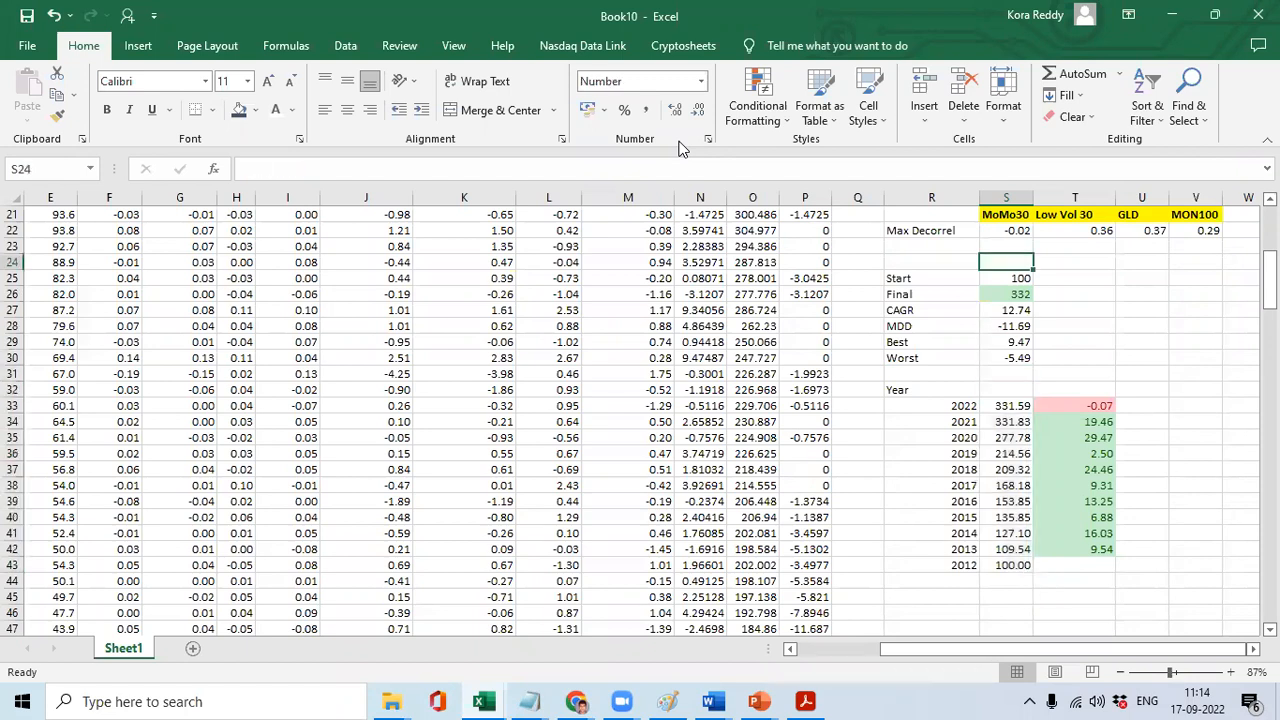
{"action": "key", "text": "Down"}
{"action": "key", "text": "Down"}
{"action": "key", "text": "Down"}
{"action": "key", "text": "Down"}
{"action": "key", "text": "Down"}
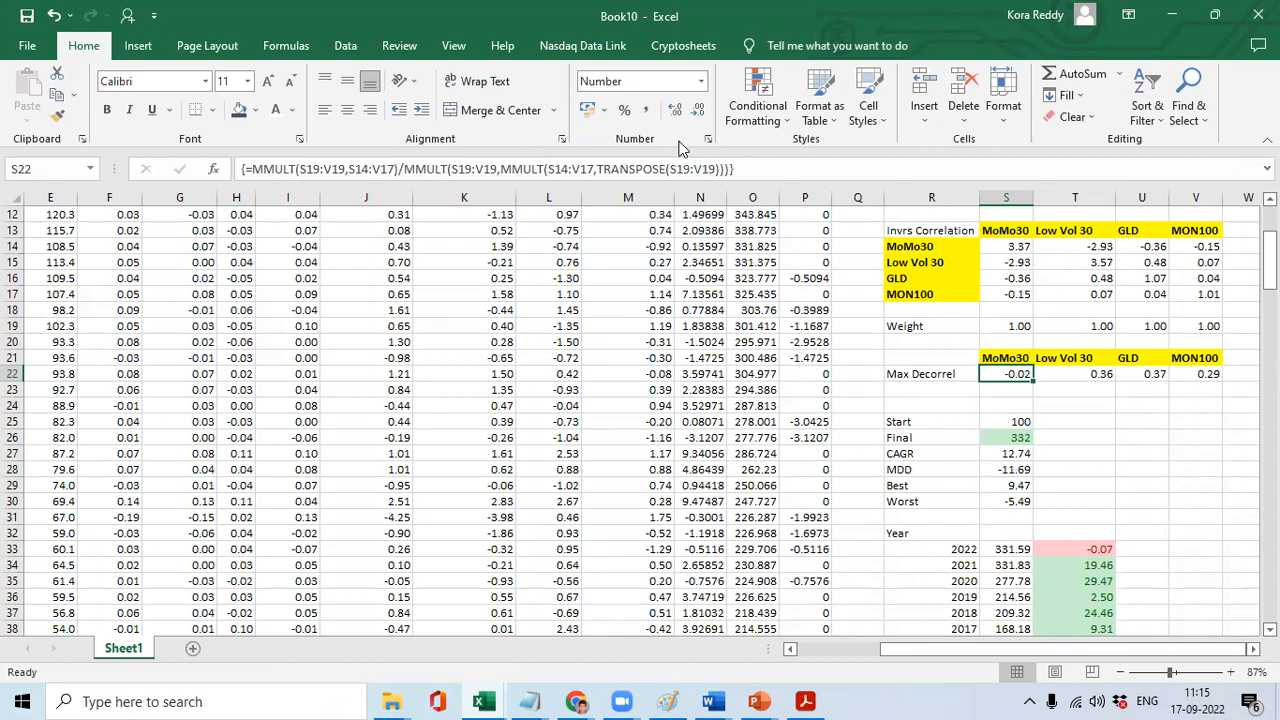
Examine the Max Decorrel weights of MoMo30 and Low Vol 30 in rows 21 and 22.
{"action": "key", "text": "Up"}
{"action": "key", "text": "shift+Down"}
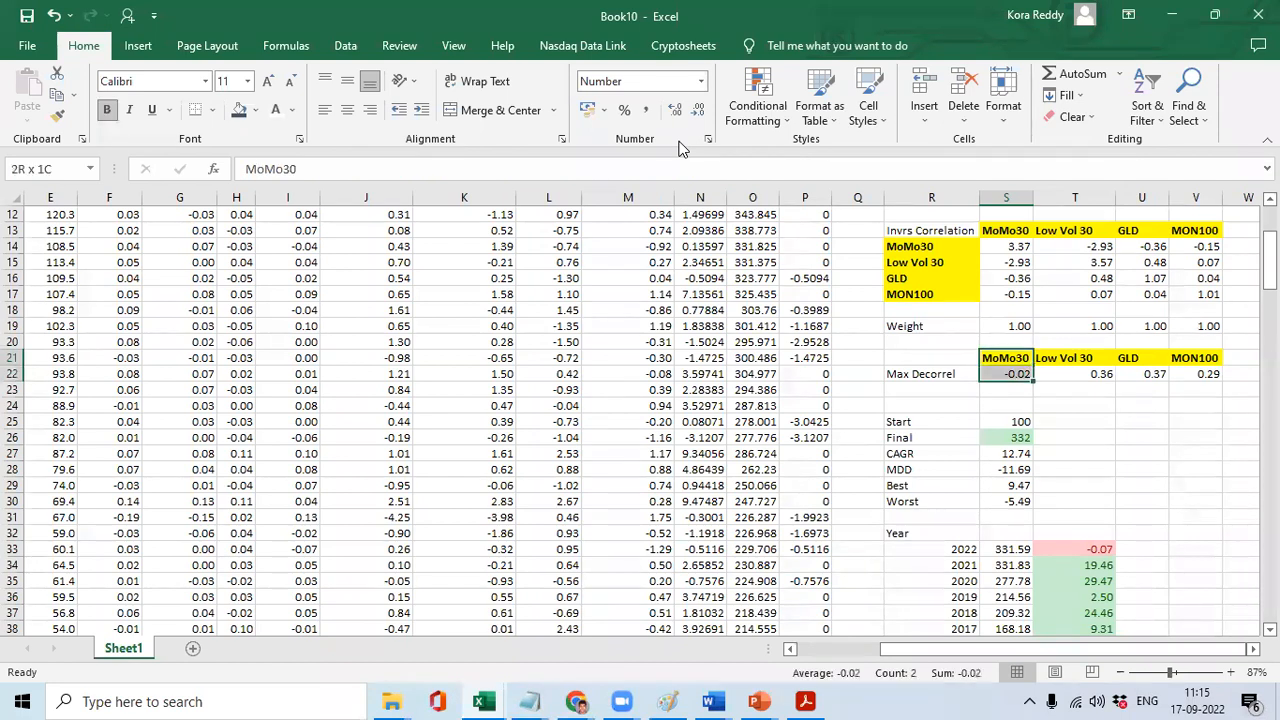
{"action": "key", "text": "shift+Right"}
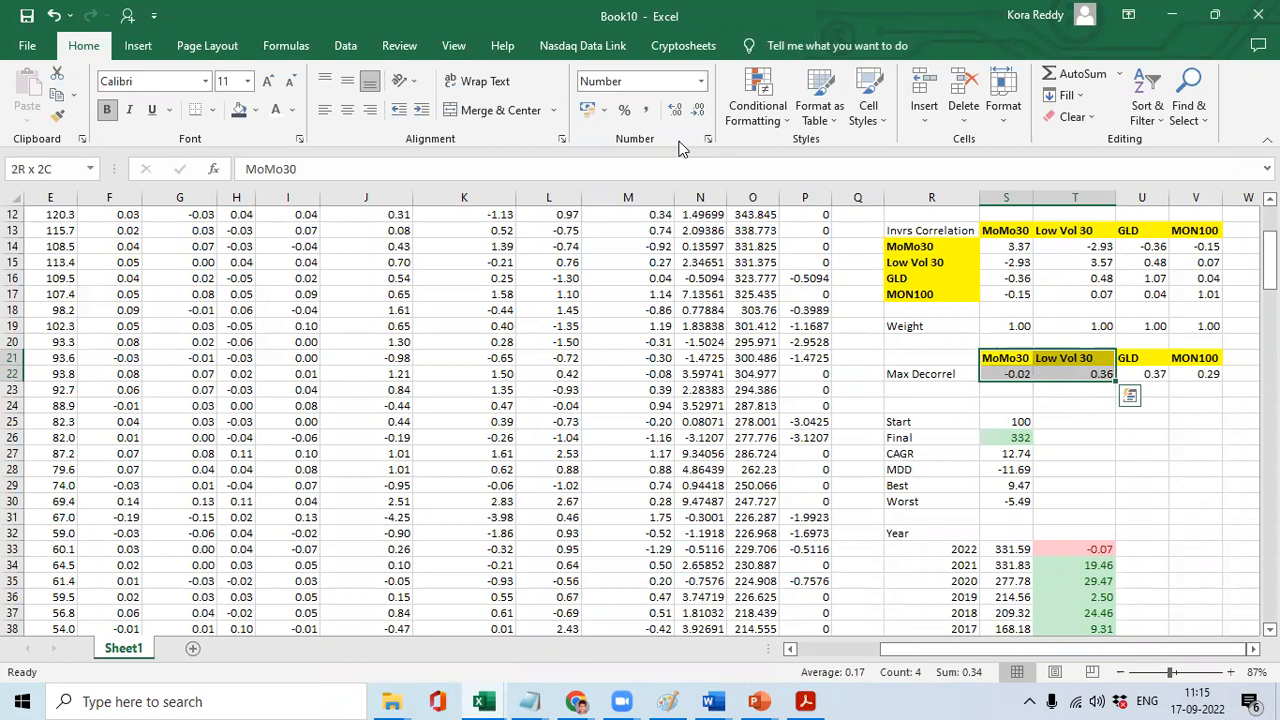
{"action": "key", "text": "Down"}
{"action": "key", "text": "Right"}
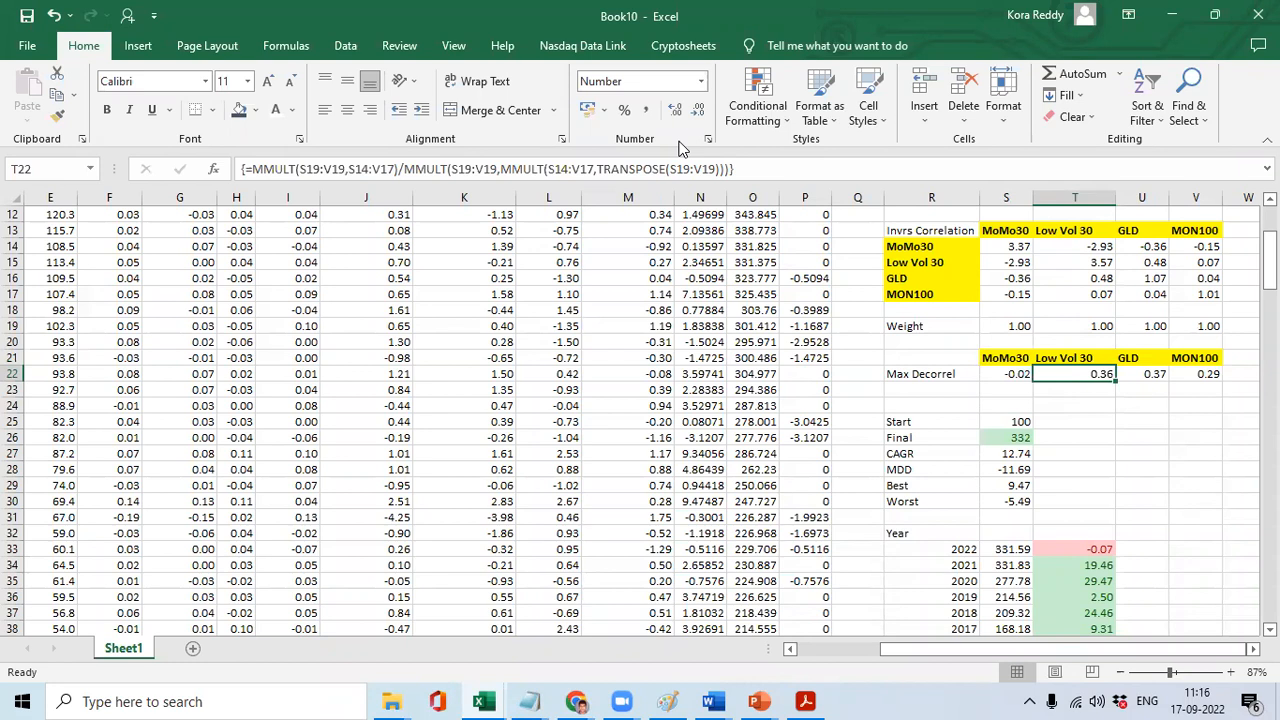
{"action": "key", "text": "Left"}
{"action": "key", "text": "Up"}
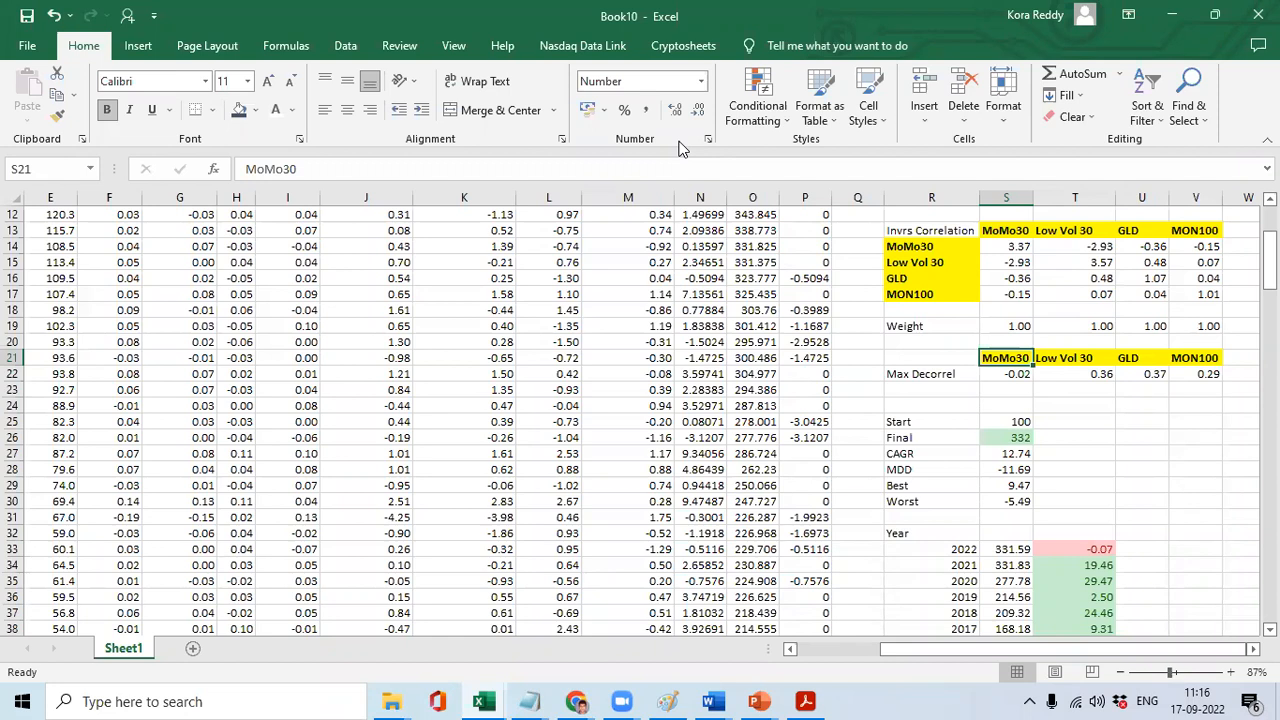
{"action": "key", "text": "Right"}
{"action": "key", "text": "Down"}
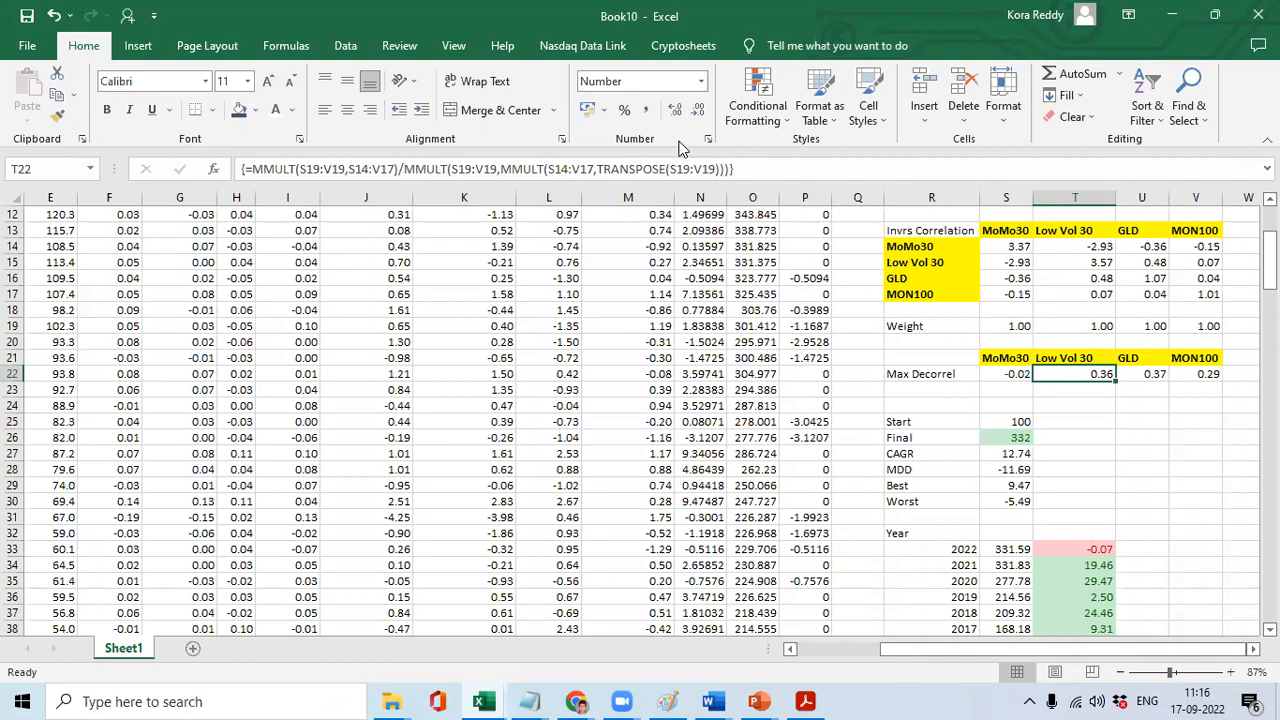
{"action": "key", "text": "Left"}
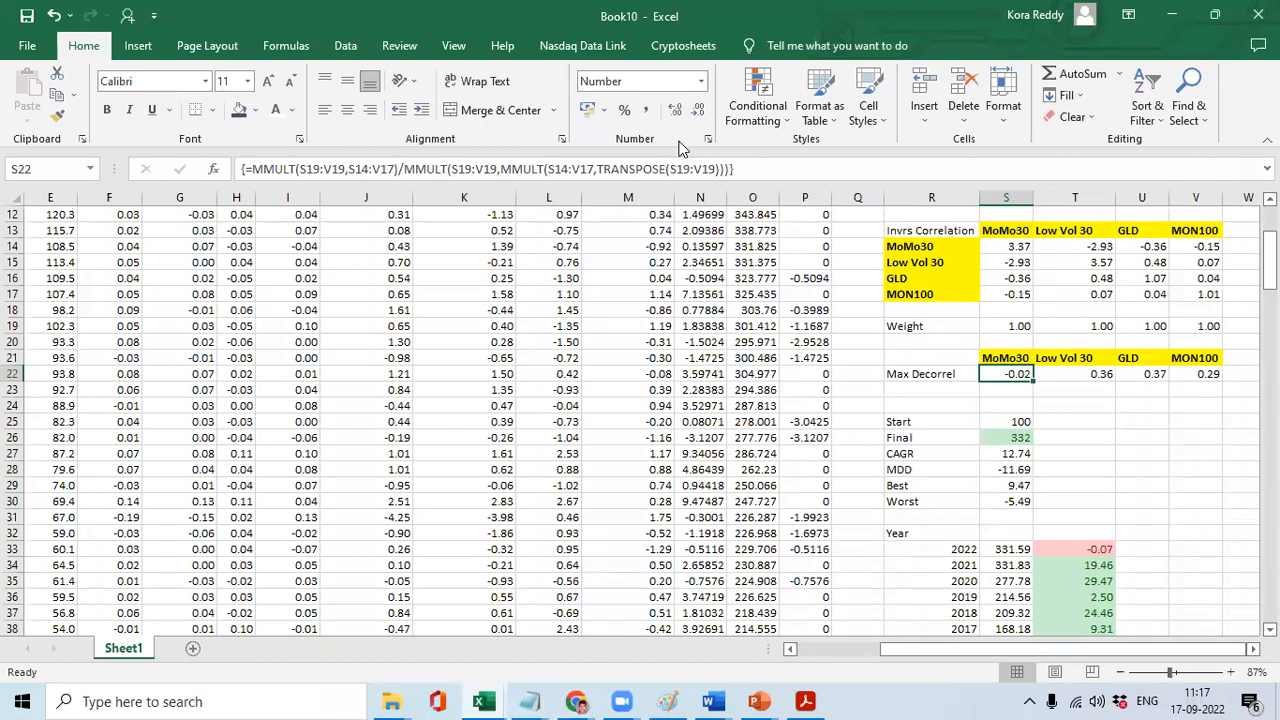
{"action": "key", "text": "ctrl+Left"}
{"action": "key", "text": "ctrl+Left"}
{"action": "key", "text": "ctrl+Left"}
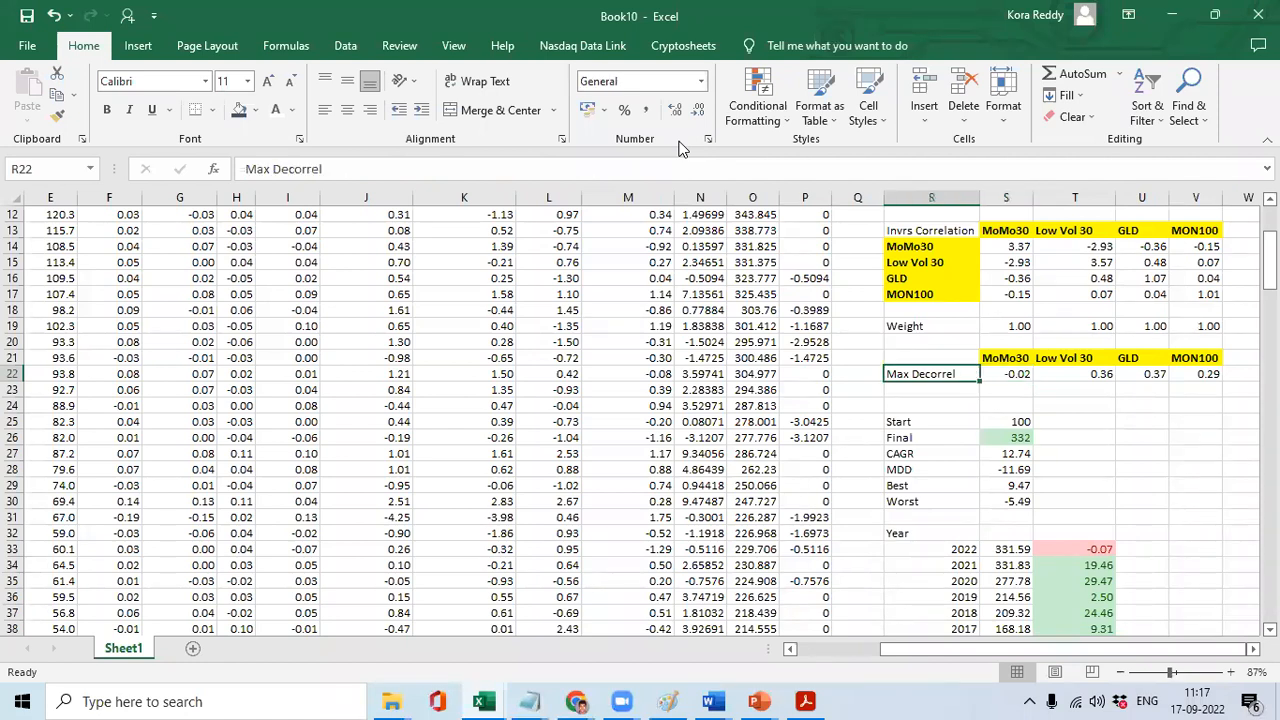
Check how far back the monthly price histories in columns B, D and E (MON100) go.
{"action": "key", "text": "ctrl+Down"}
{"action": "key", "text": "Right"}
{"action": "key", "text": "Right"}
{"action": "key", "text": "Right"}
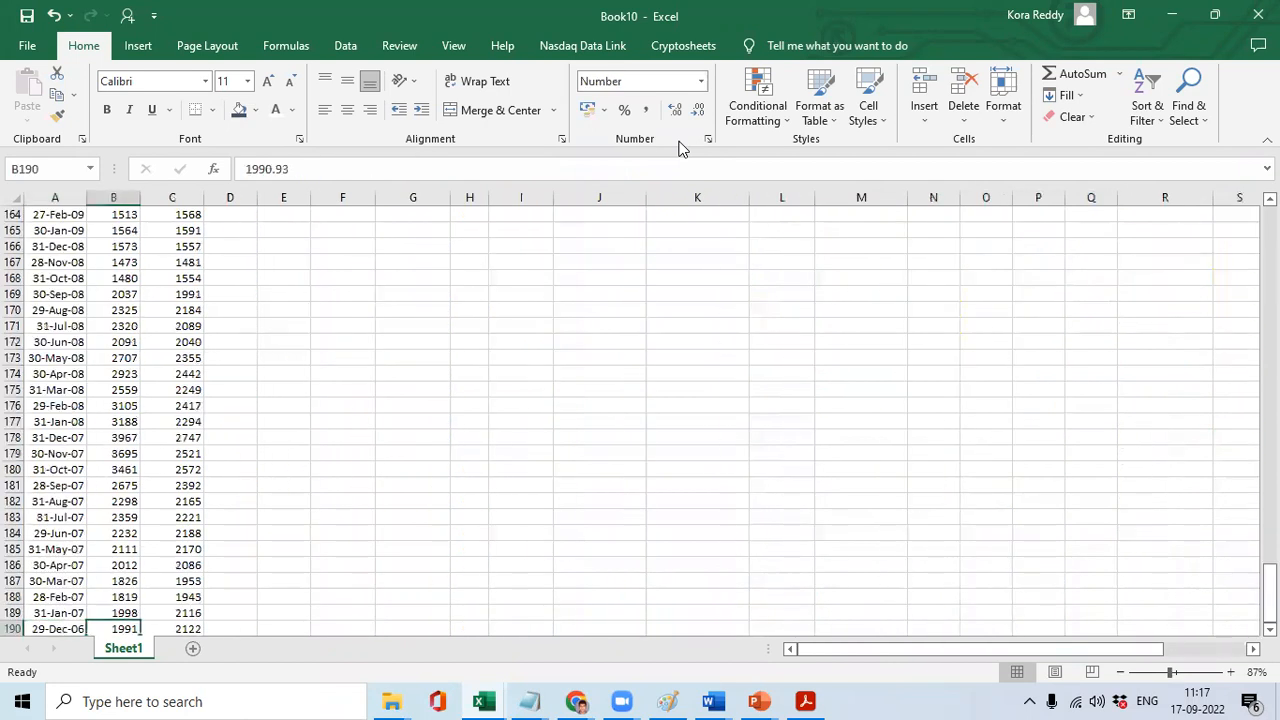
{"action": "key", "text": "ctrl+Up"}
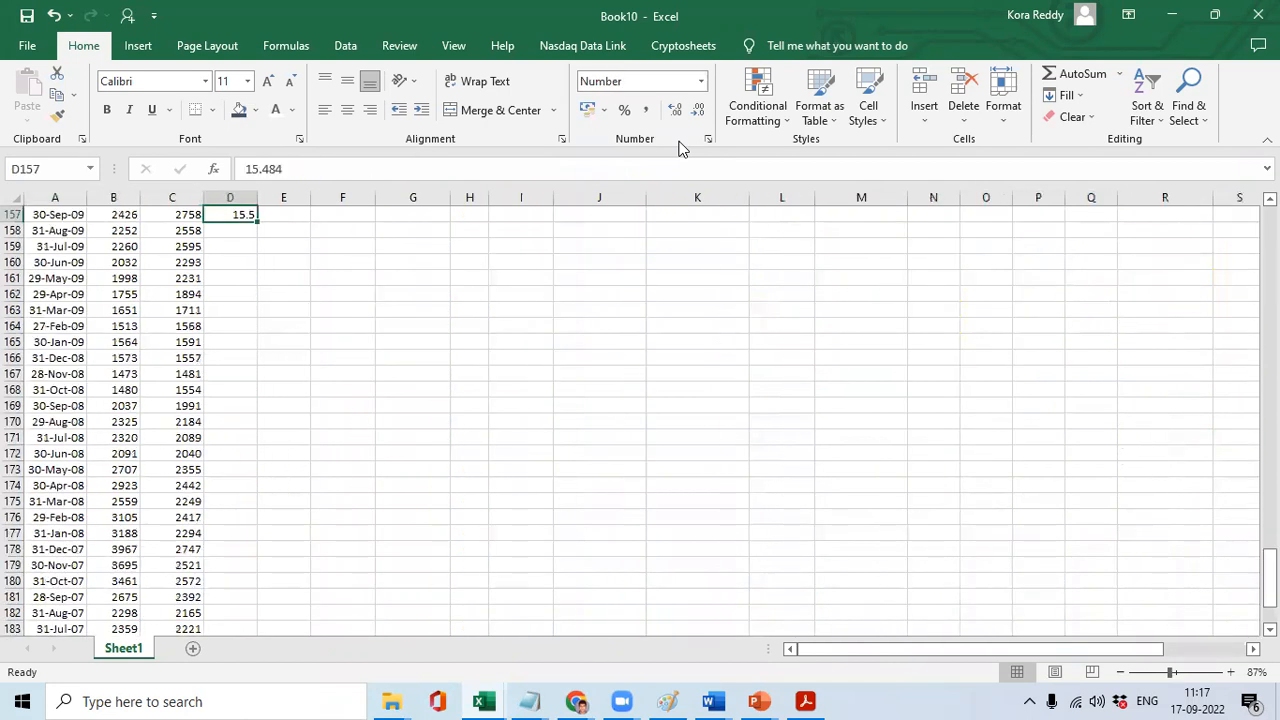
{"action": "key", "text": "Right"}
{"action": "key", "text": "ctrl+Up"}
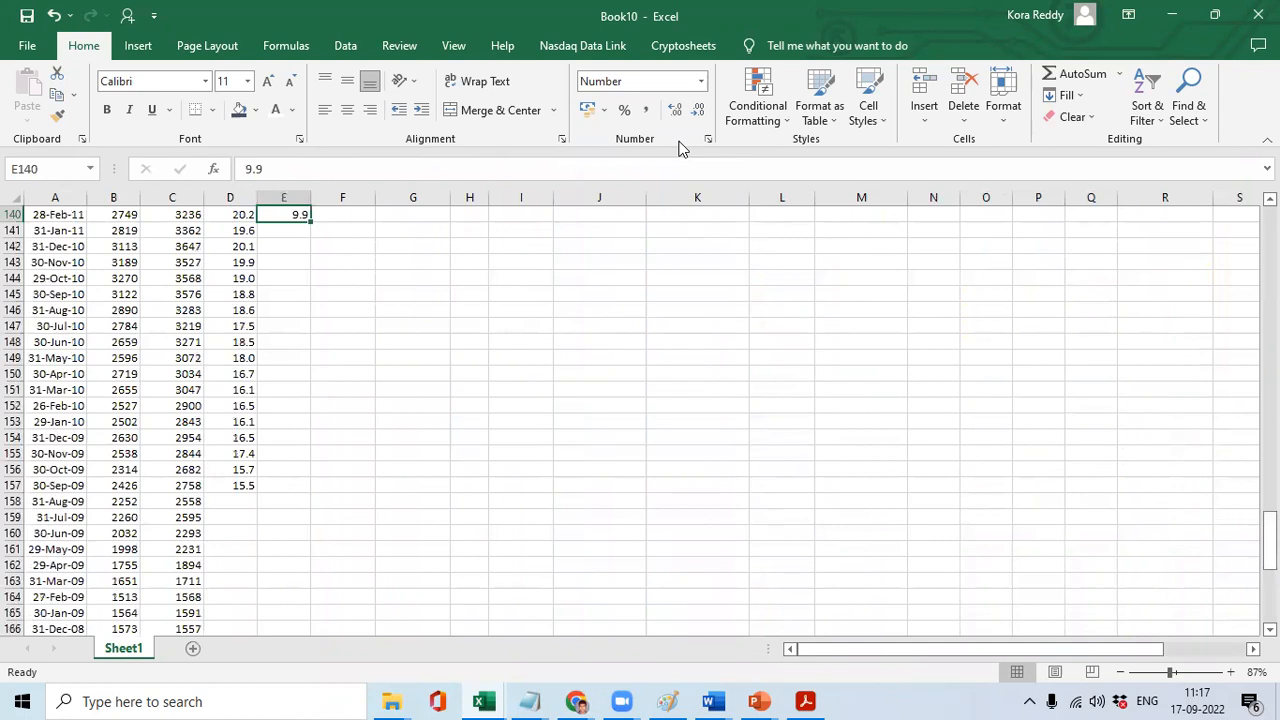
{"action": "key", "text": "Right"}
{"action": "key", "text": "Left"}
{"action": "key", "text": "ctrl+shift+Up"}
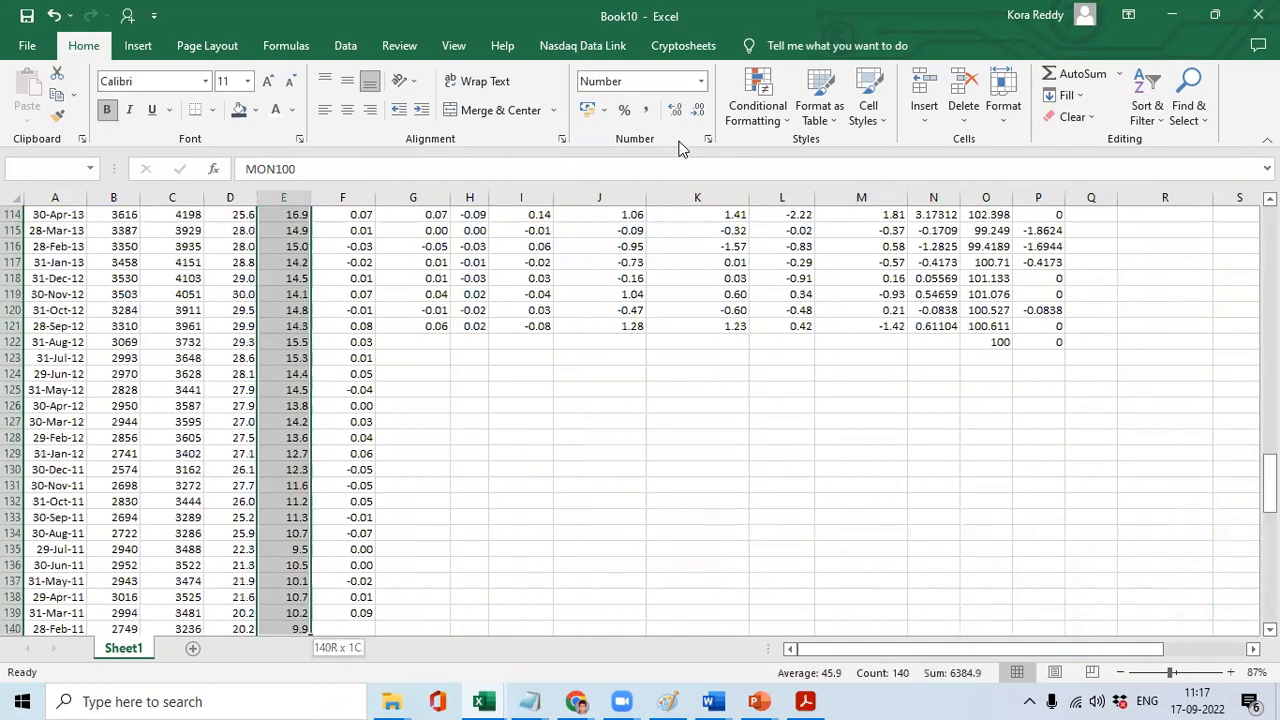
Compare the empty MON100 rows below row 140 in column E with the dates in column A and the earliest value in column D.
{"action": "key", "text": "Down"}
{"action": "key", "text": "Down"}
{"action": "key", "text": "Down"}
{"action": "key", "text": "Down"}
{"action": "key", "text": "Down"}
{"action": "key", "text": "Down"}
{"action": "key", "text": "Down"}
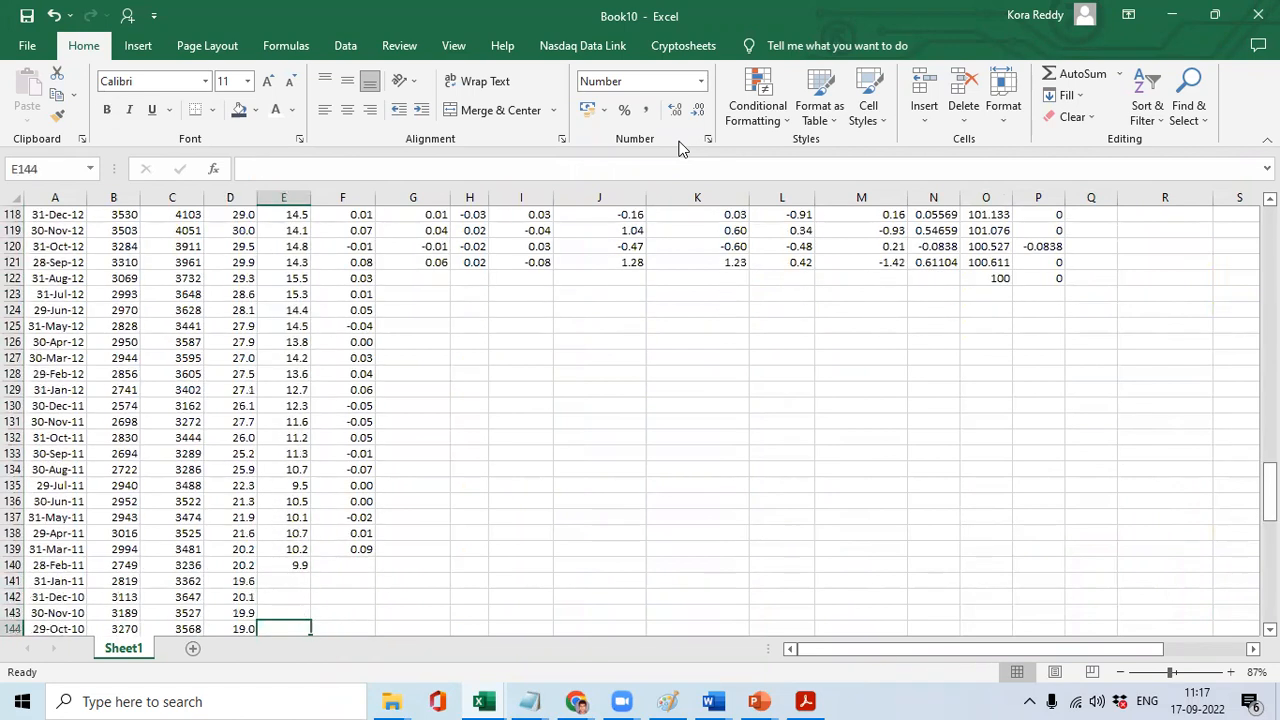
{"action": "key", "text": "Down"}
{"action": "key", "text": "Down"}
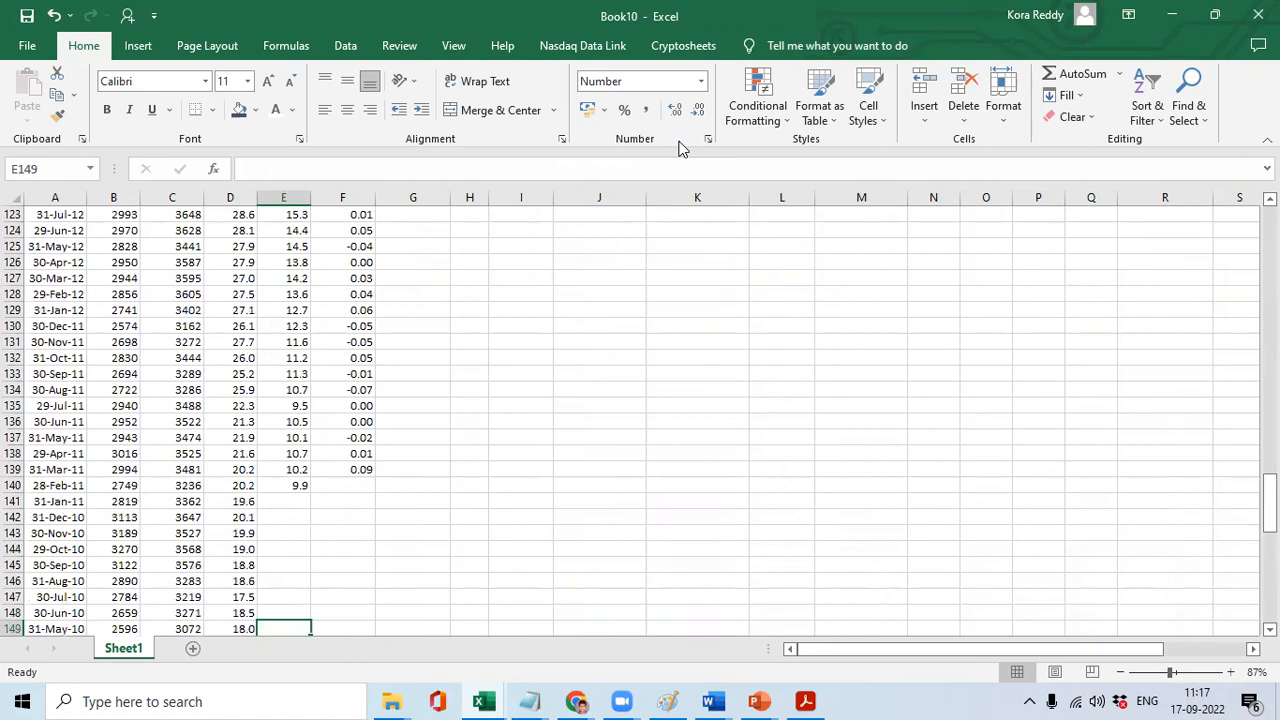
{"action": "key", "text": "Down"}
{"action": "key", "text": "Down"}
{"action": "key", "text": "Down"}
{"action": "key", "text": "Down"}
{"action": "key", "text": "Down"}
{"action": "key", "text": "Down"}
{"action": "key", "text": "Down"}
{"action": "key", "text": "Down"}
{"action": "key", "text": "Down"}
{"action": "key", "text": "Down"}
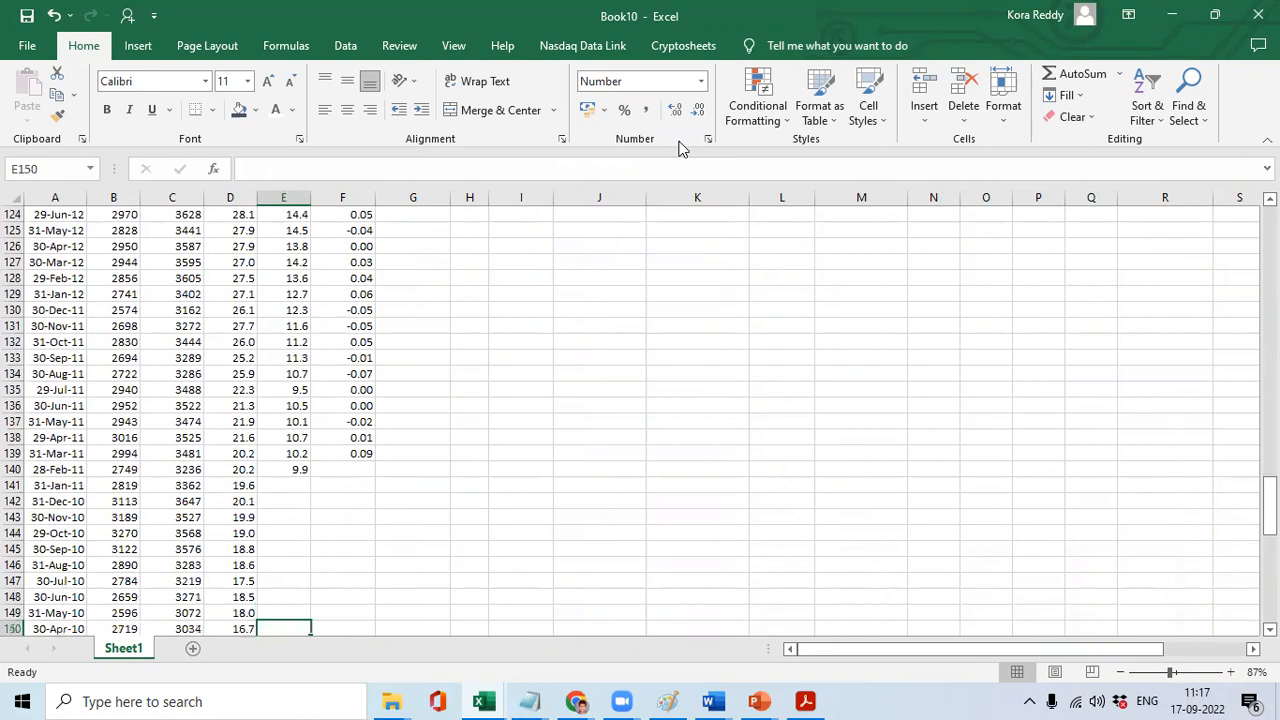
{"action": "key", "text": "Up"}
{"action": "key", "text": "Up"}
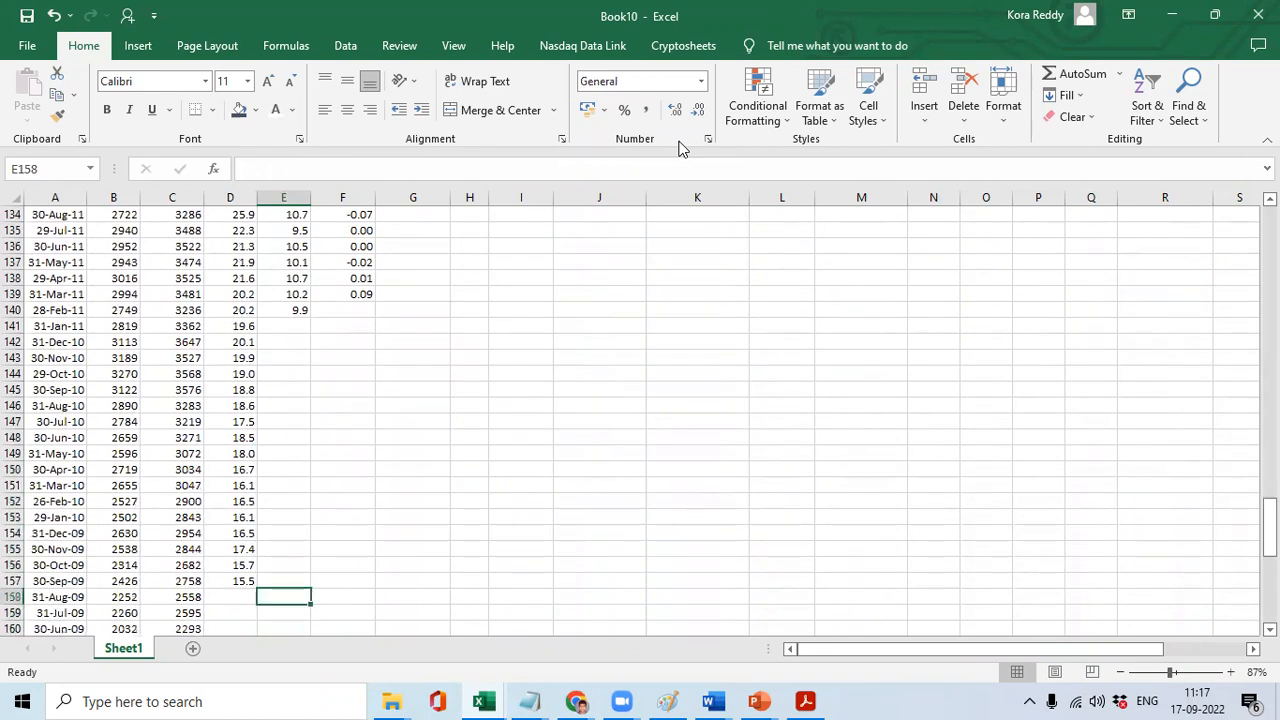
{"action": "key", "text": "Left"}
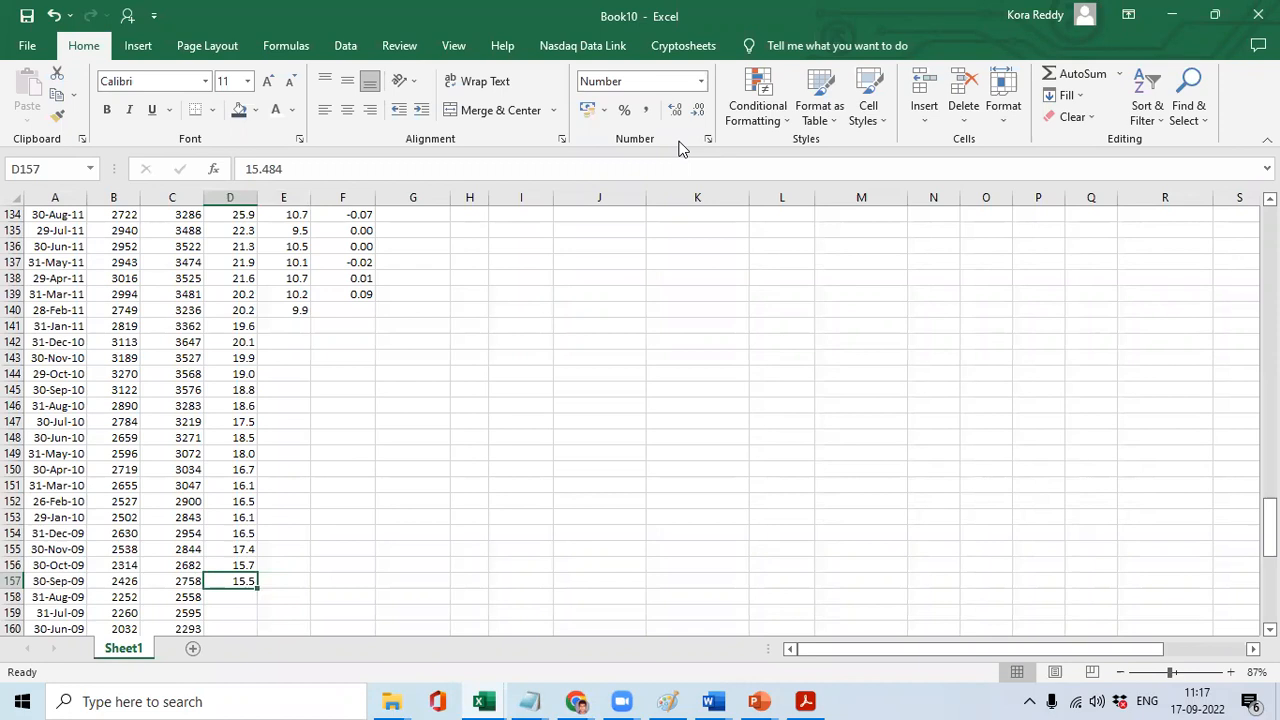
Switch to Chrome and open finance.yahoo.com/quote/FDX/history?p=FDX in a new tab.
{"action": "key", "text": "alt+Tab"}
{"action": "key", "text": "alt+Tab"}
{"action": "key", "text": "alt+Tab"}
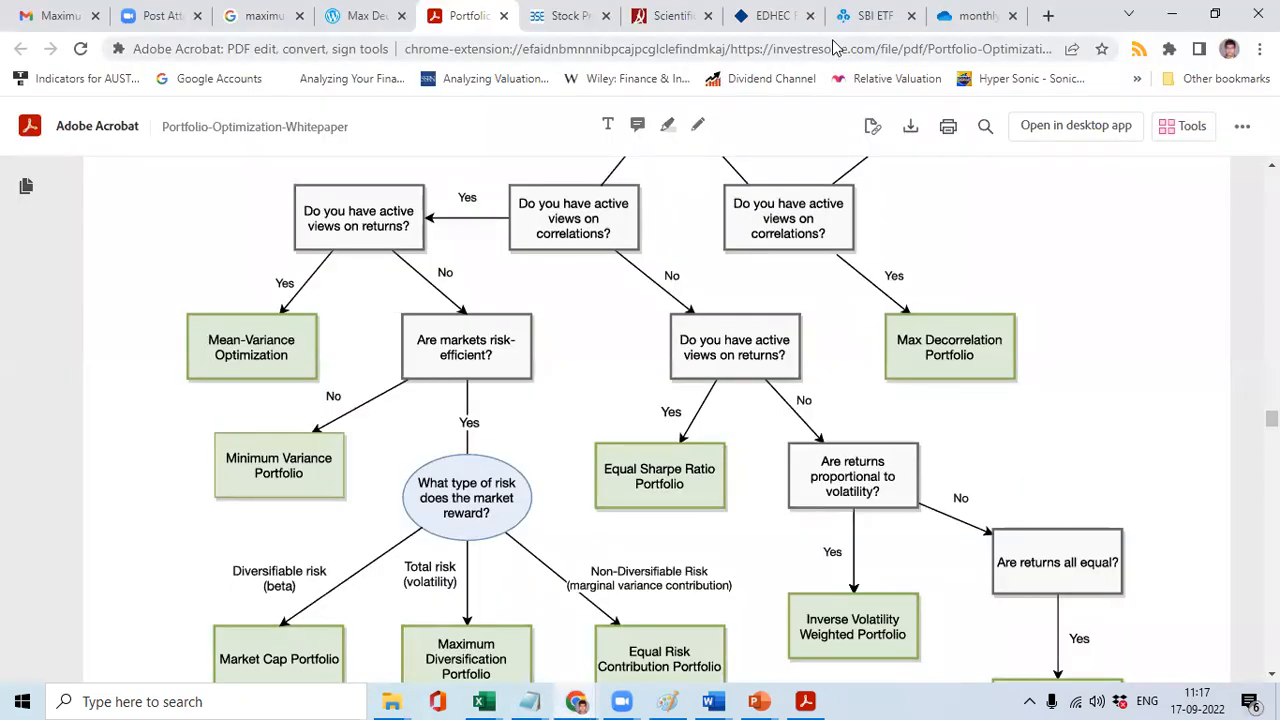
{"action": "left_click", "coordinate": [1047, 17]}
{"action": "type", "text": "fina"}
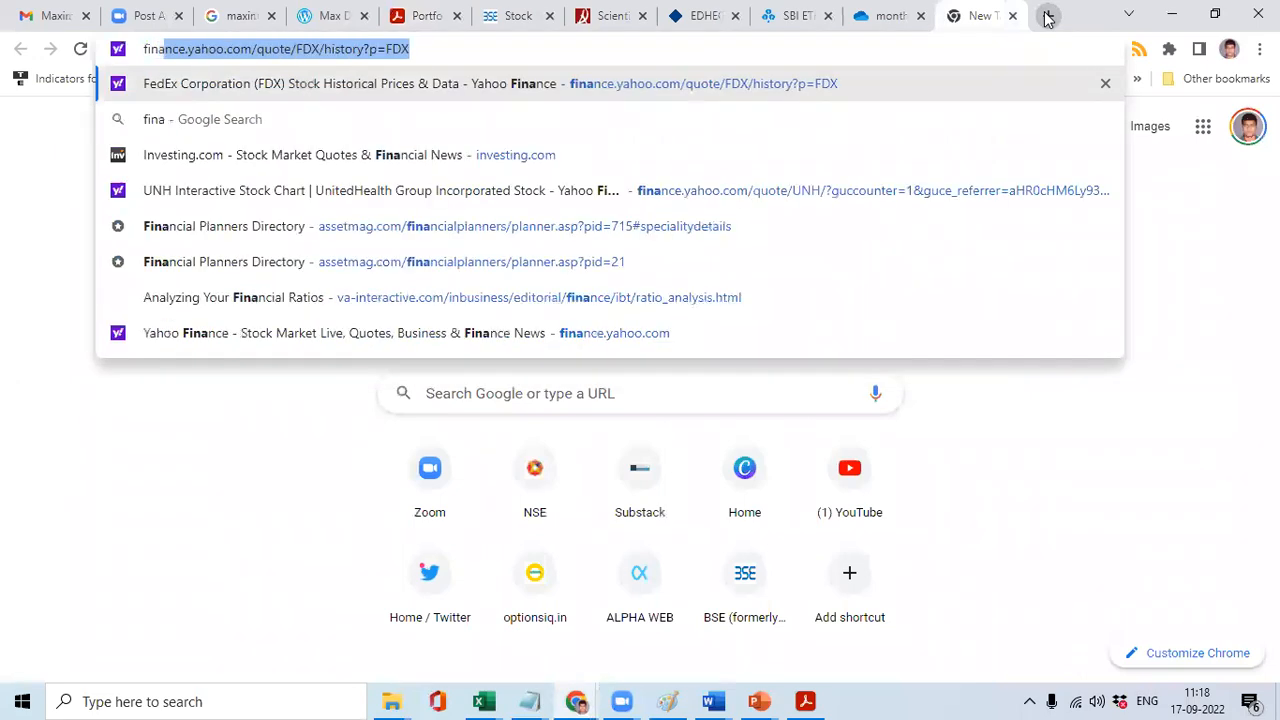
{"action": "key", "text": "Right"}
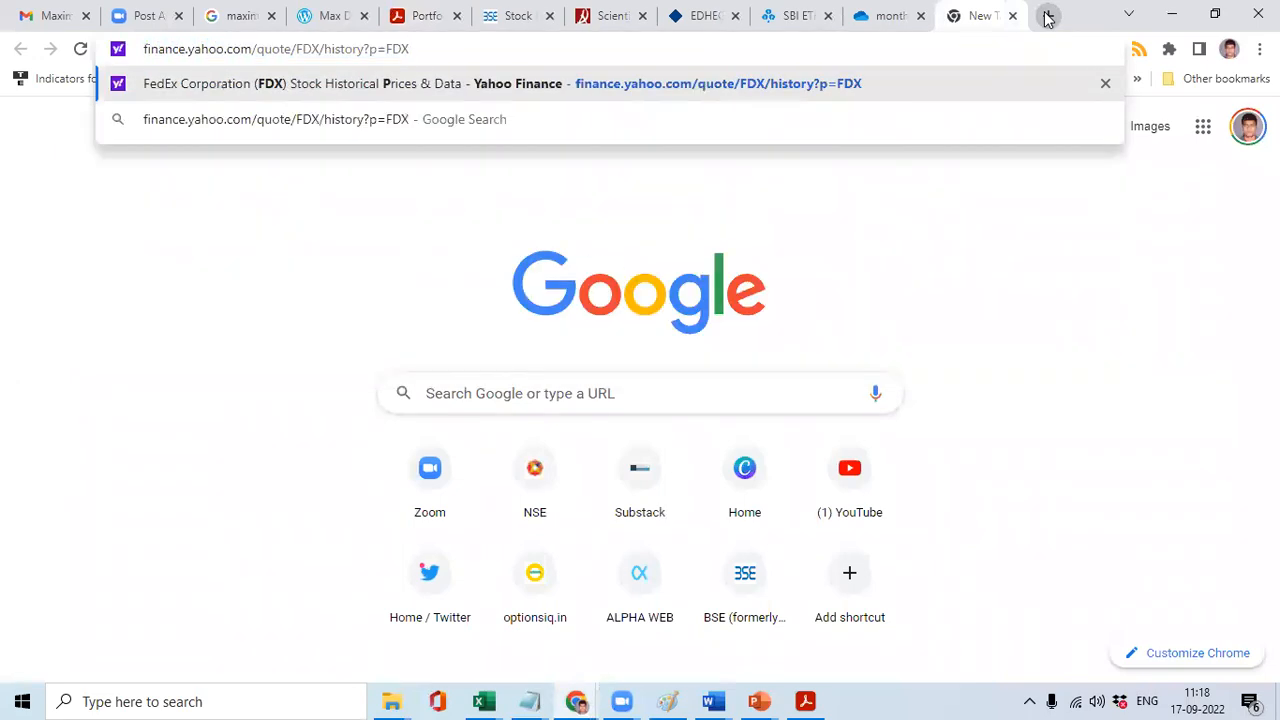
{"action": "key", "text": "Return"}
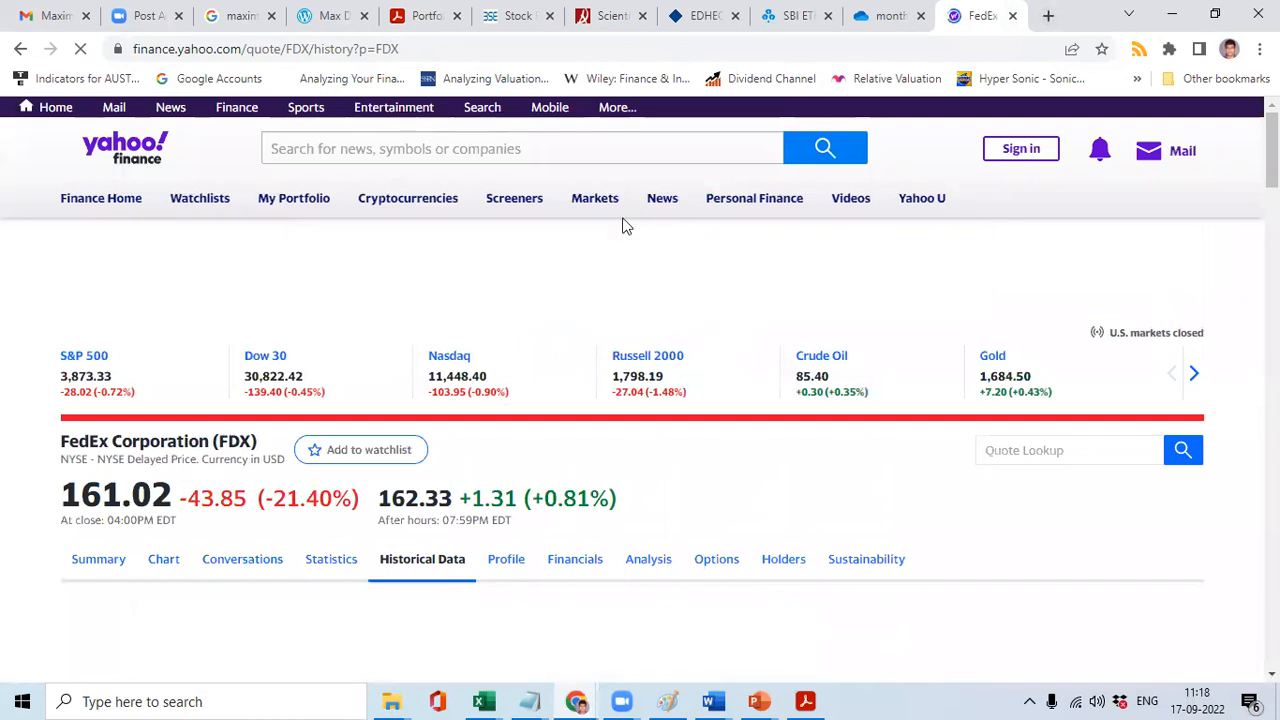
Look up QQQ on Yahoo Finance and open the historical data of Invesco QQQ Trust.
{"action": "left_click", "coordinate": [440, 147]}
{"action": "type", "text": "QQQ"}
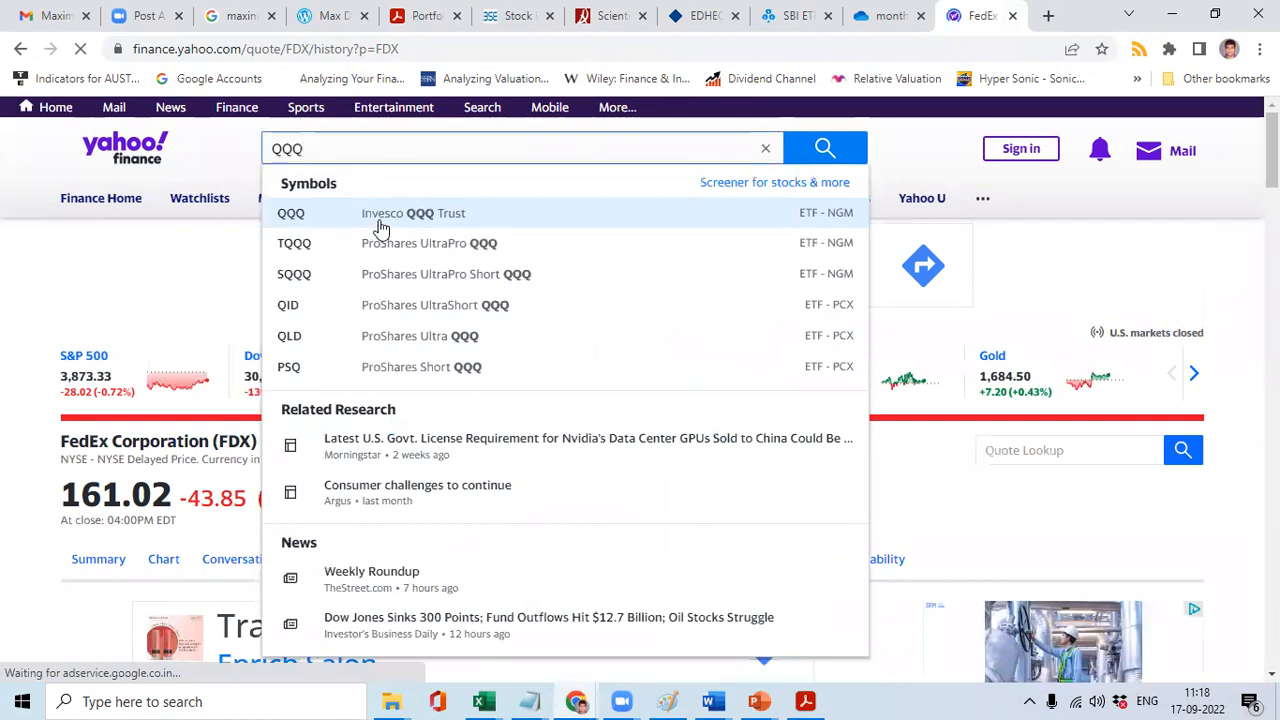
{"action": "left_click", "coordinate": [372, 218]}
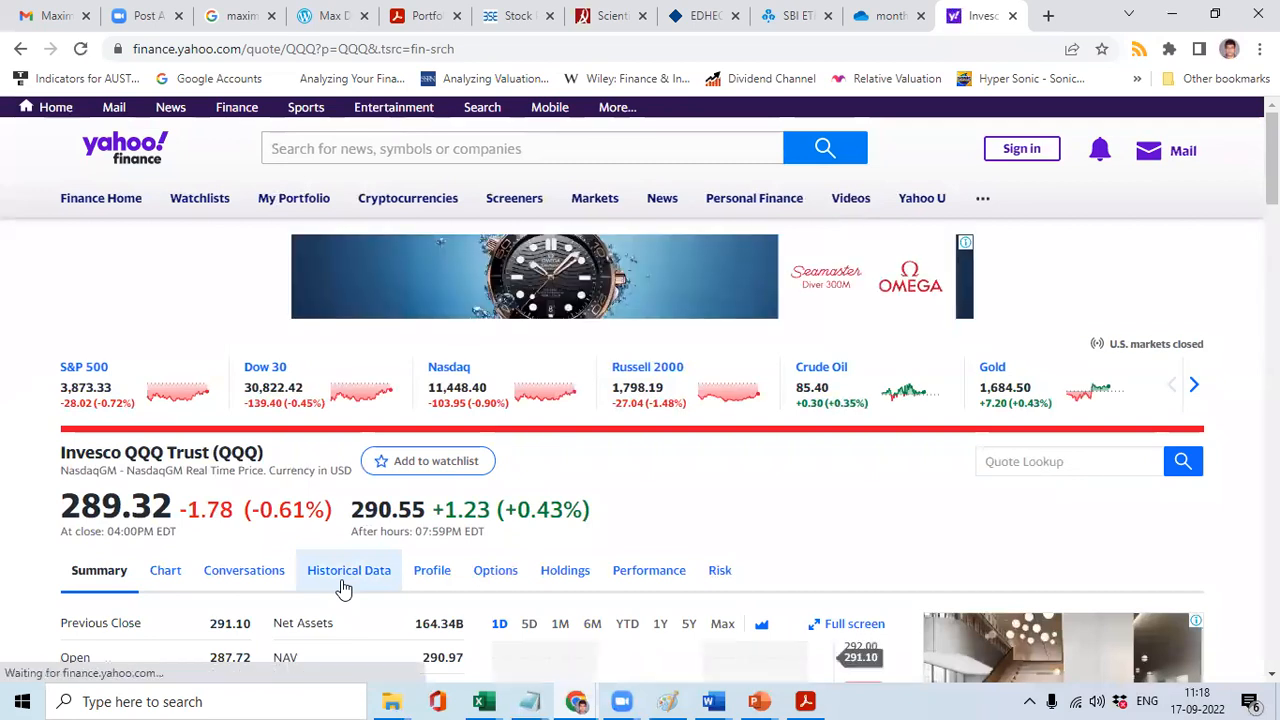
{"action": "left_click", "coordinate": [388, 571]}
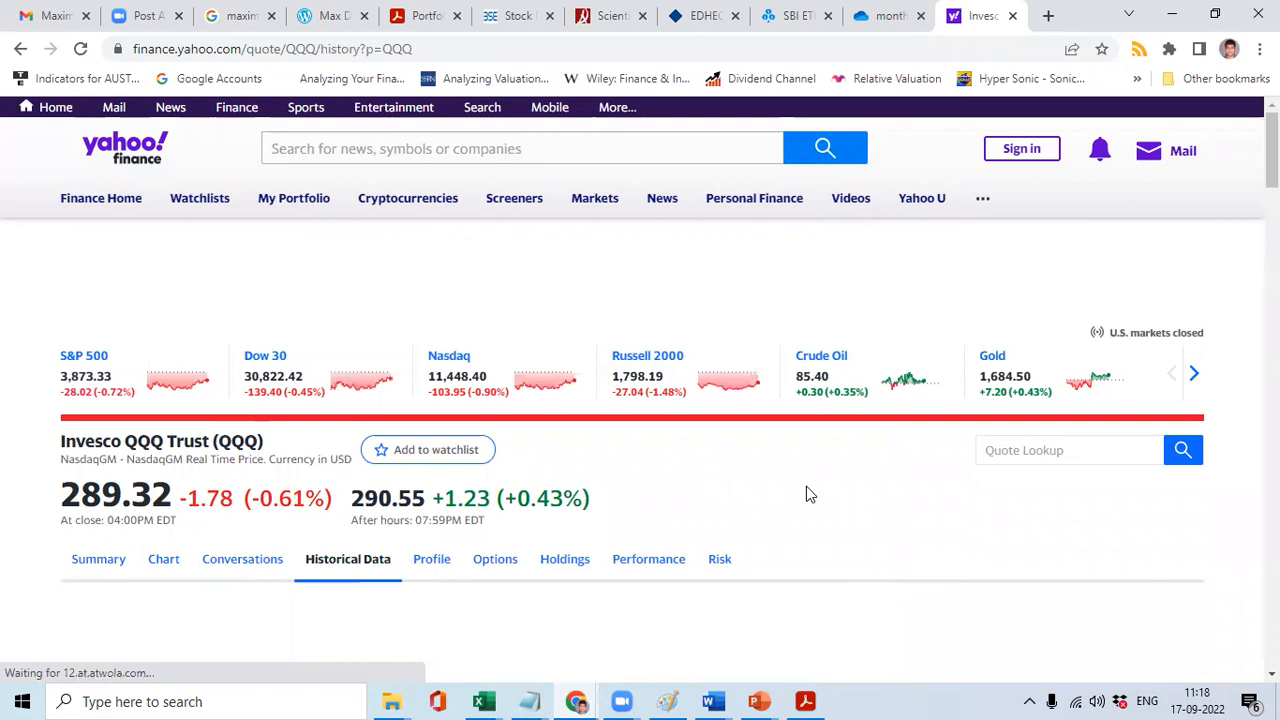
Apply the Max time period and Monthly frequency to the QQQ historical prices.
{"action": "scroll", "coordinate": [806, 490], "scroll_direction": "down", "scroll_amount": 4}
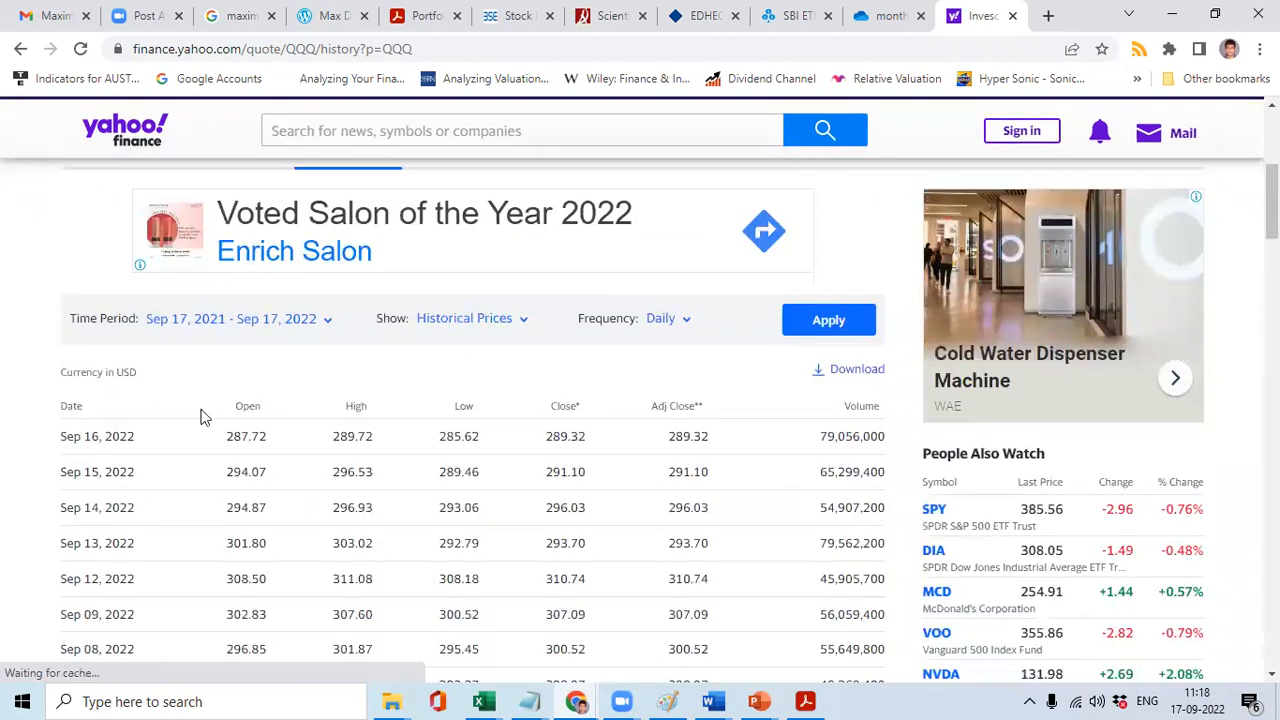
{"action": "left_click", "coordinate": [329, 321]}
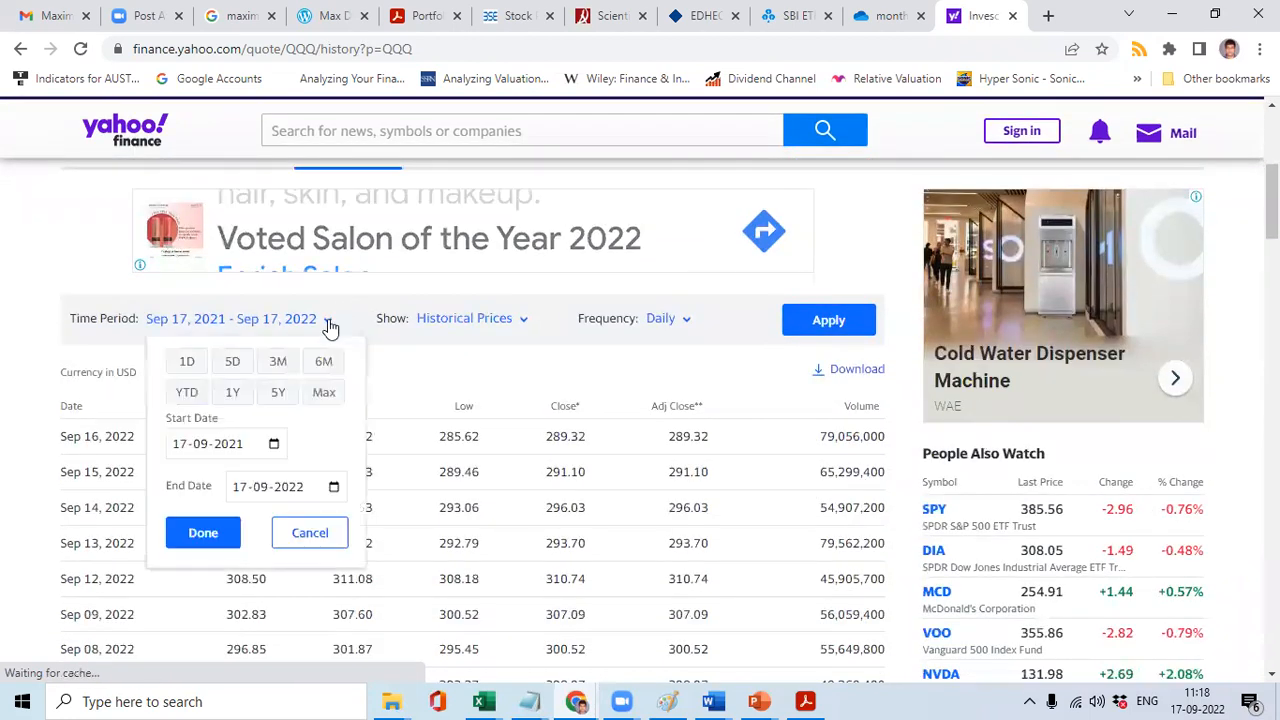
{"action": "left_click", "coordinate": [324, 392]}
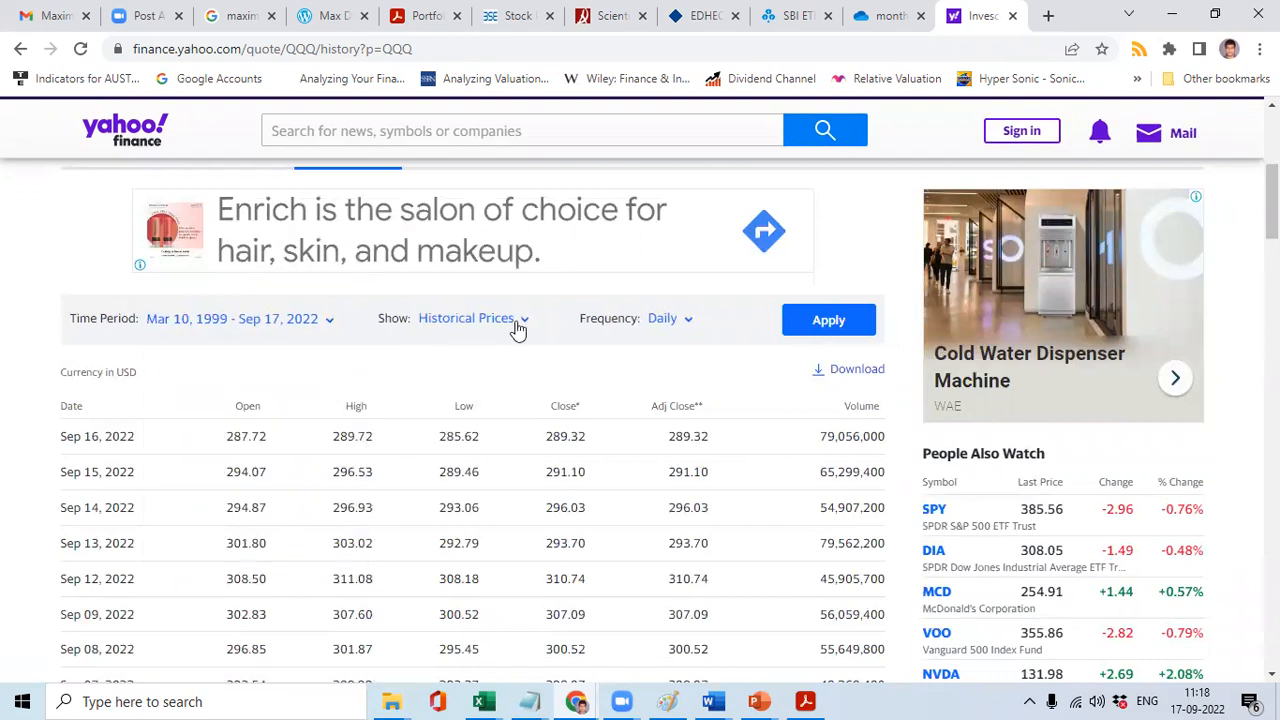
{"action": "left_click", "coordinate": [688, 320]}
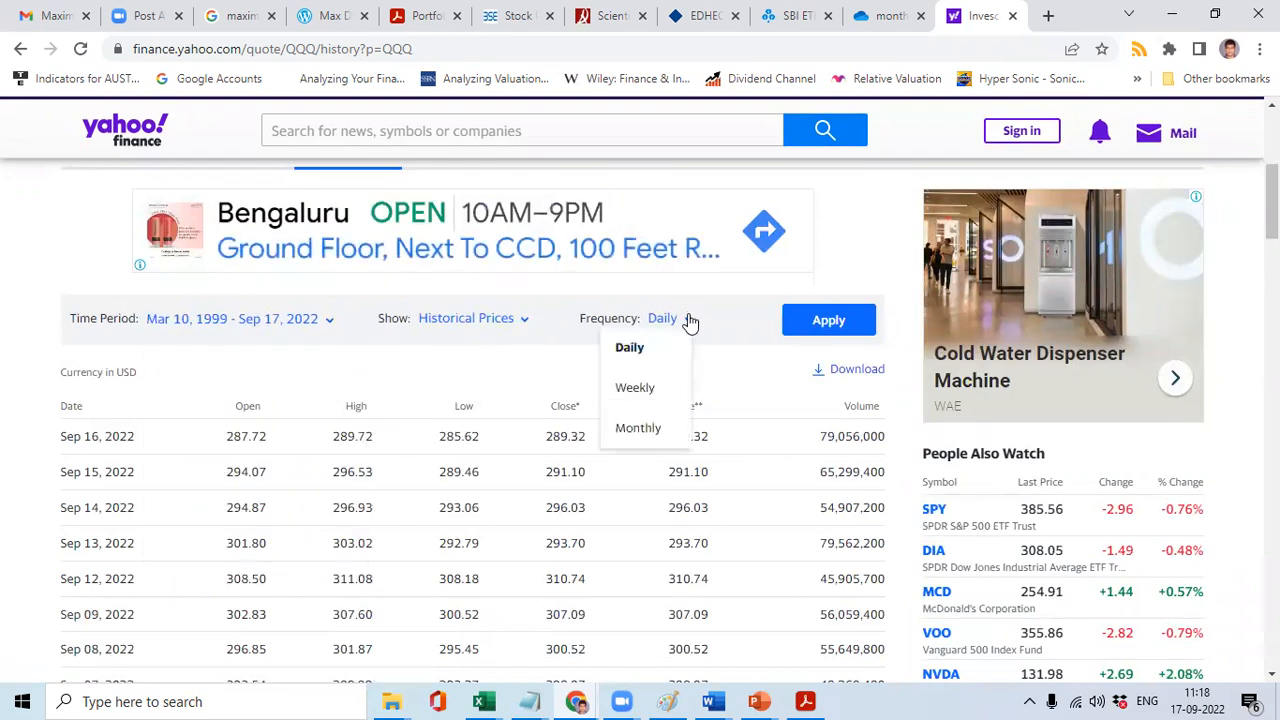
{"action": "left_click", "coordinate": [641, 426]}
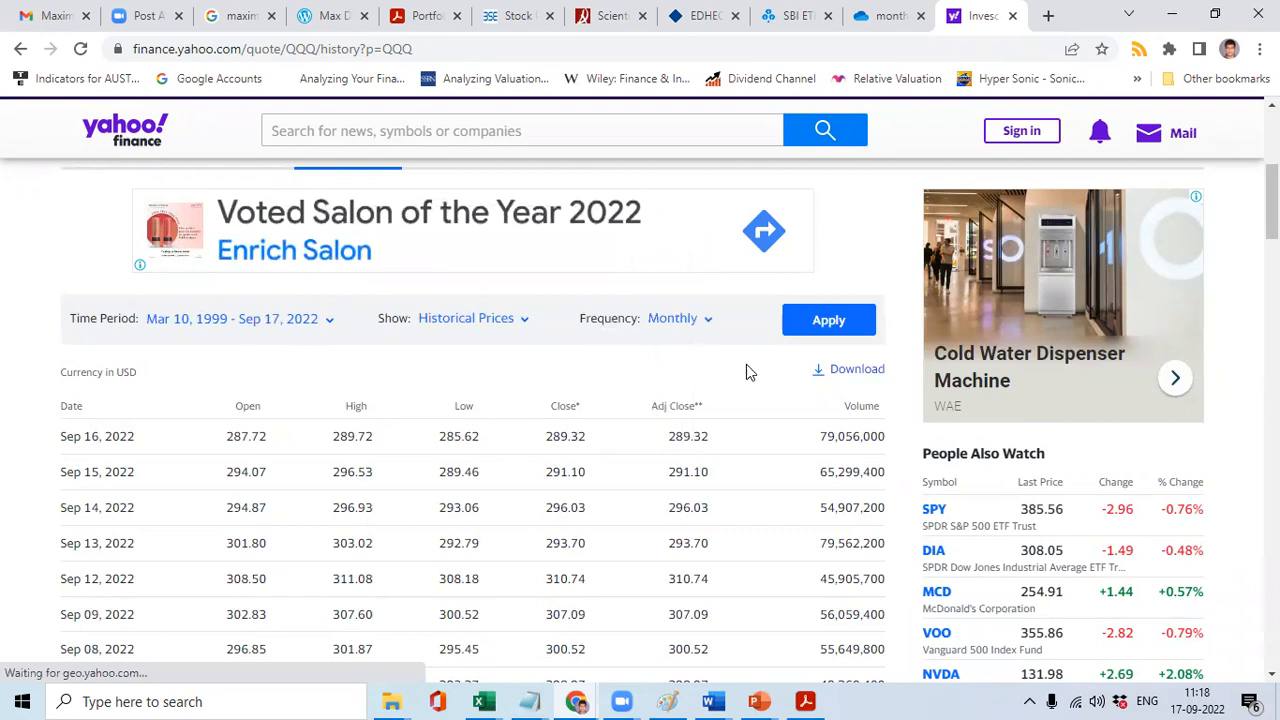
{"action": "left_click", "coordinate": [828, 318]}
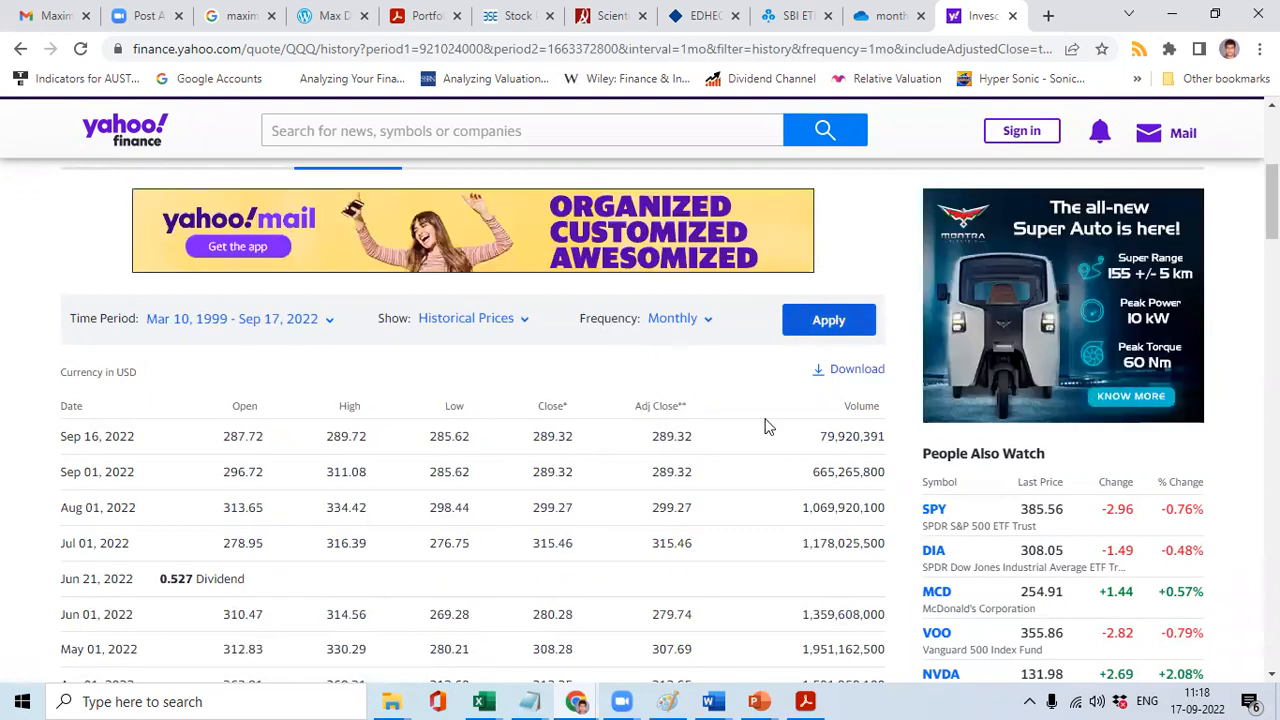
Download the monthly QQQ prices, open QQQ.csv in Excel and widen the Date column to fit its contents.
{"action": "left_click", "coordinate": [845, 372]}
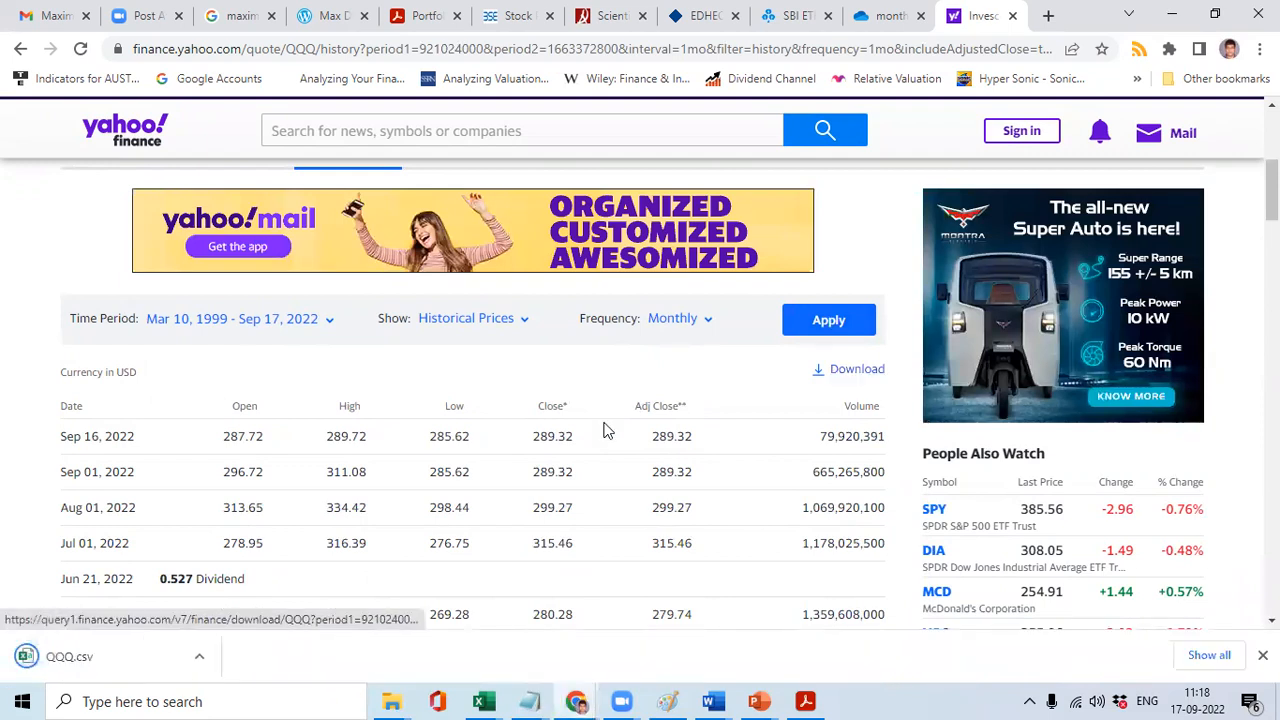
{"action": "left_click", "coordinate": [62, 656]}
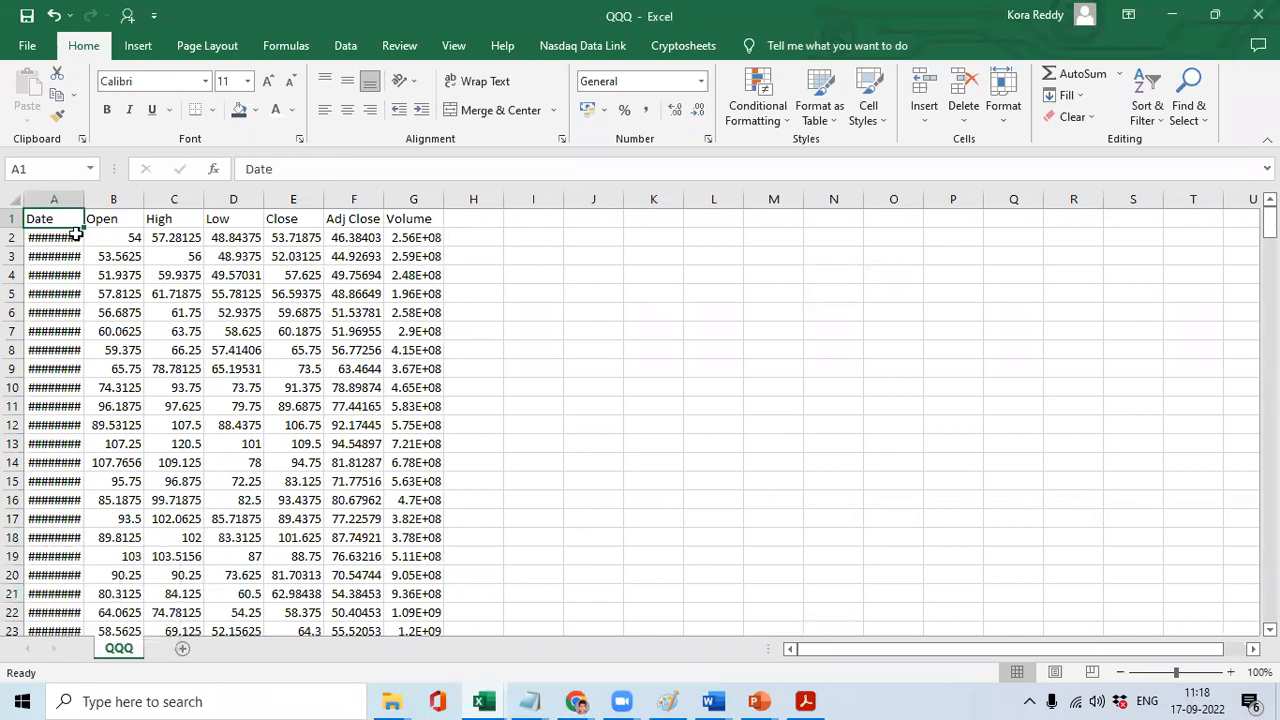
{"action": "double_click", "coordinate": [85, 196]}
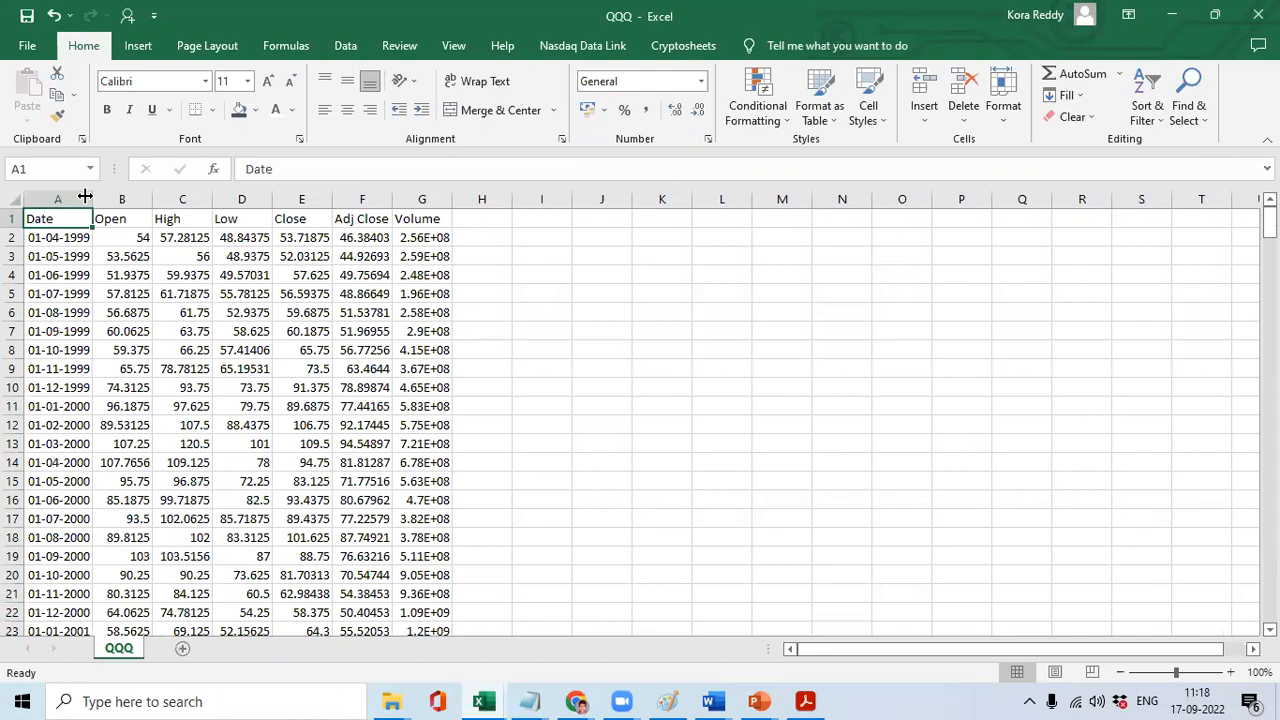
Sort the whole QQQ price table by Date from Newest to Oldest.
{"action": "key", "text": "ctrl+shift+Right"}
{"action": "key", "text": "ctrl+shift+Down"}
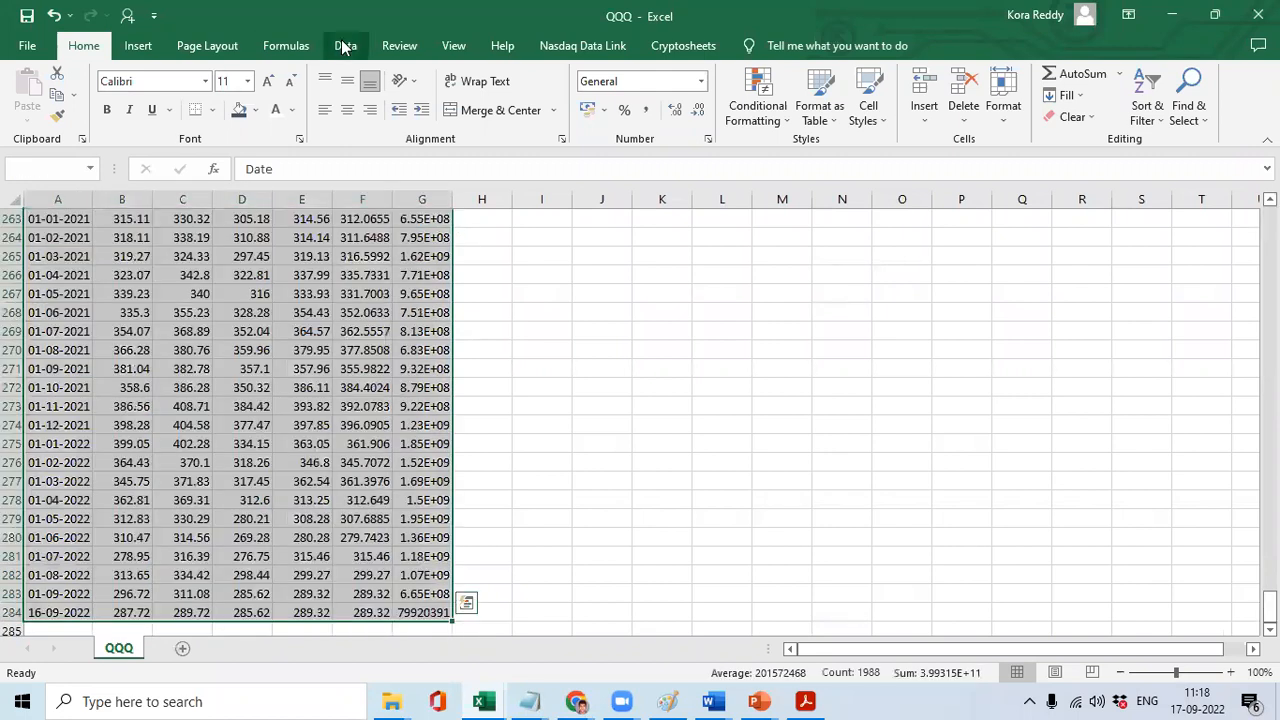
{"action": "left_click", "coordinate": [345, 45]}
{"action": "left_click", "coordinate": [430, 100]}
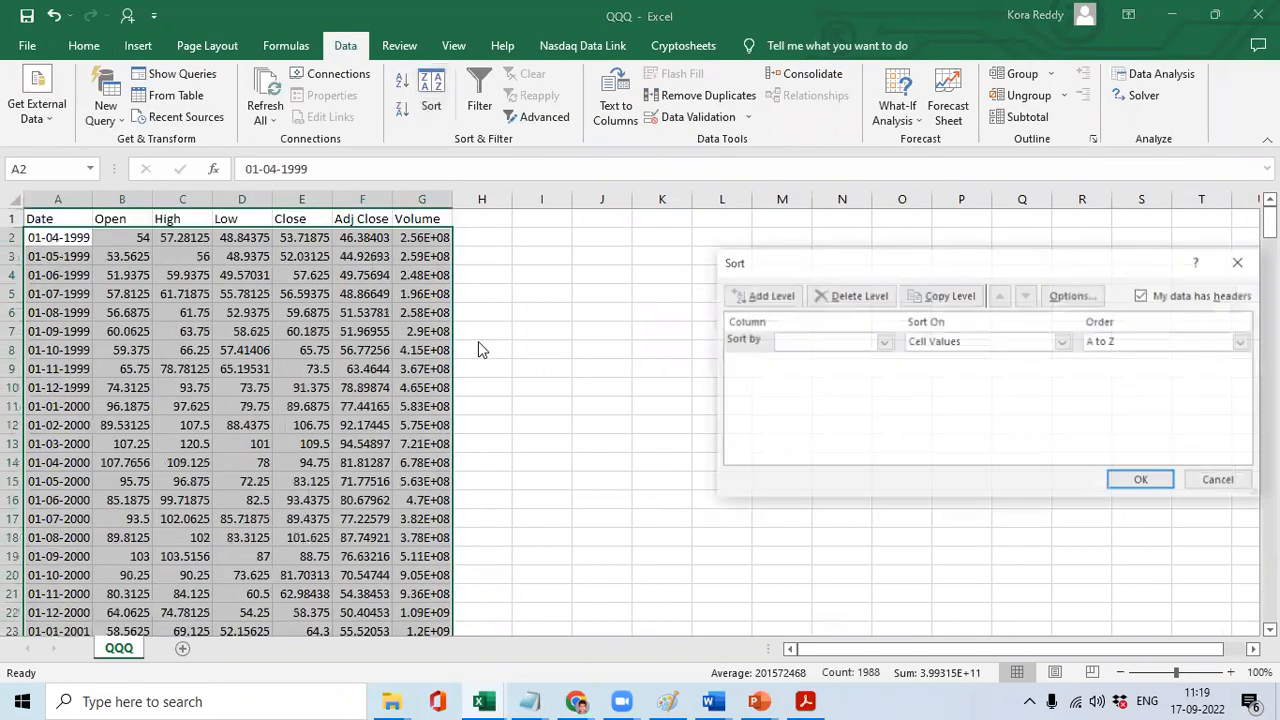
{"action": "left_click", "coordinate": [828, 347]}
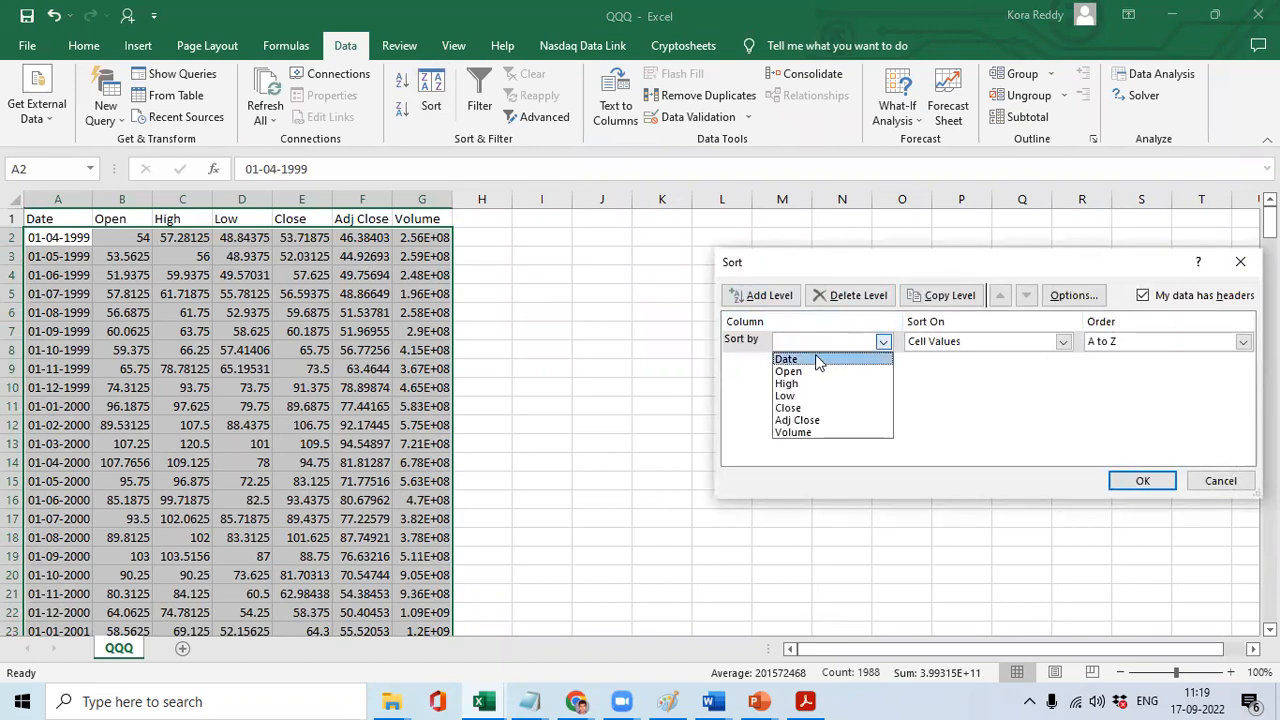
{"action": "left_click", "coordinate": [815, 354]}
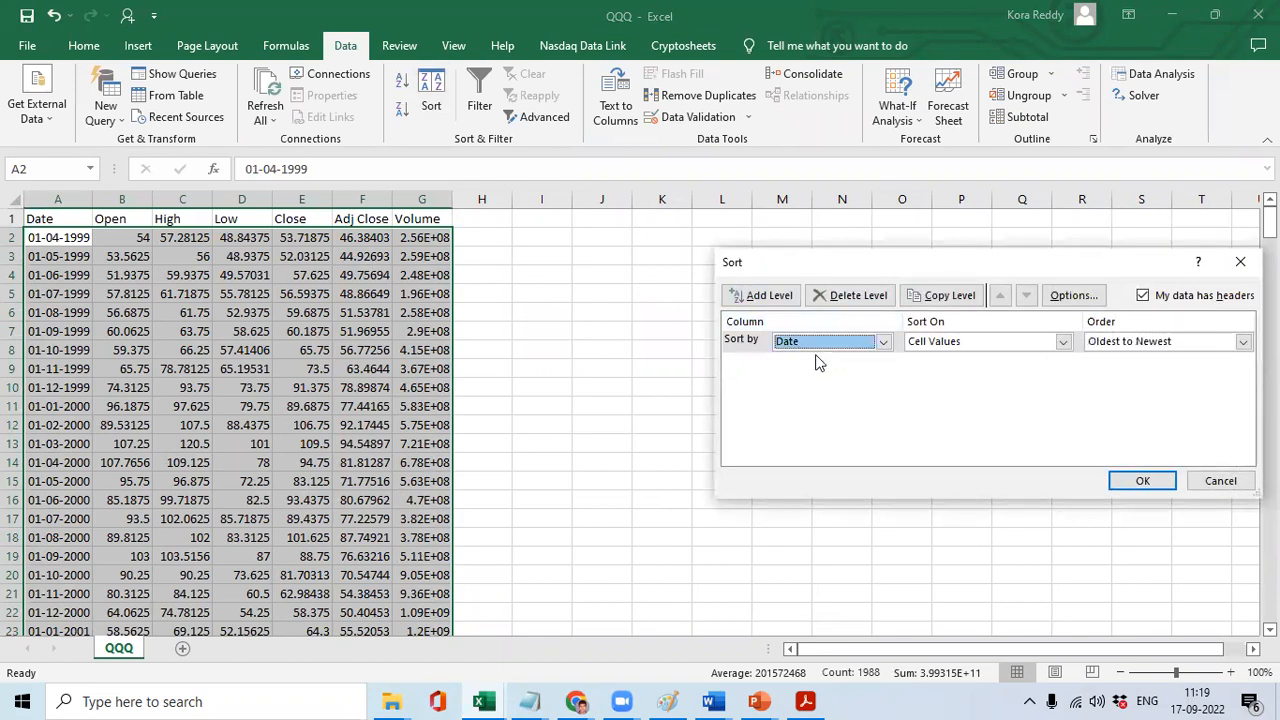
{"action": "left_click", "coordinate": [1175, 341]}
{"action": "left_click", "coordinate": [1150, 372]}
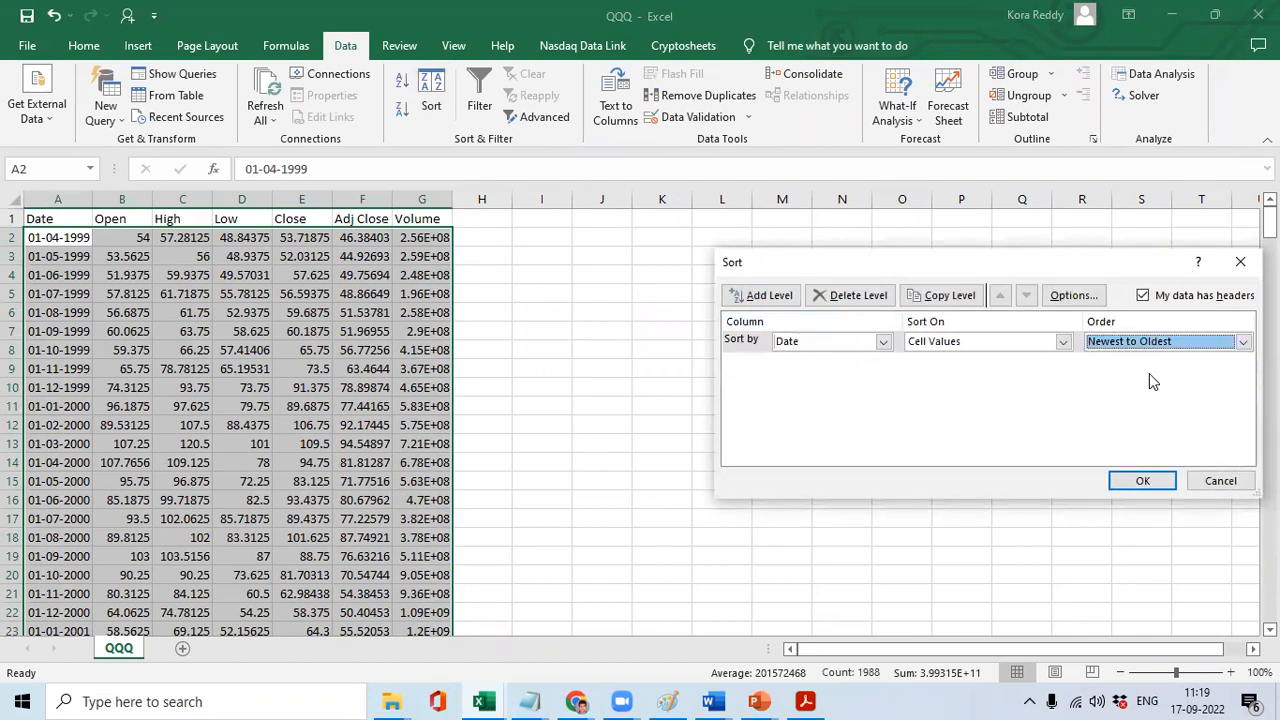
{"action": "left_click", "coordinate": [1141, 480]}
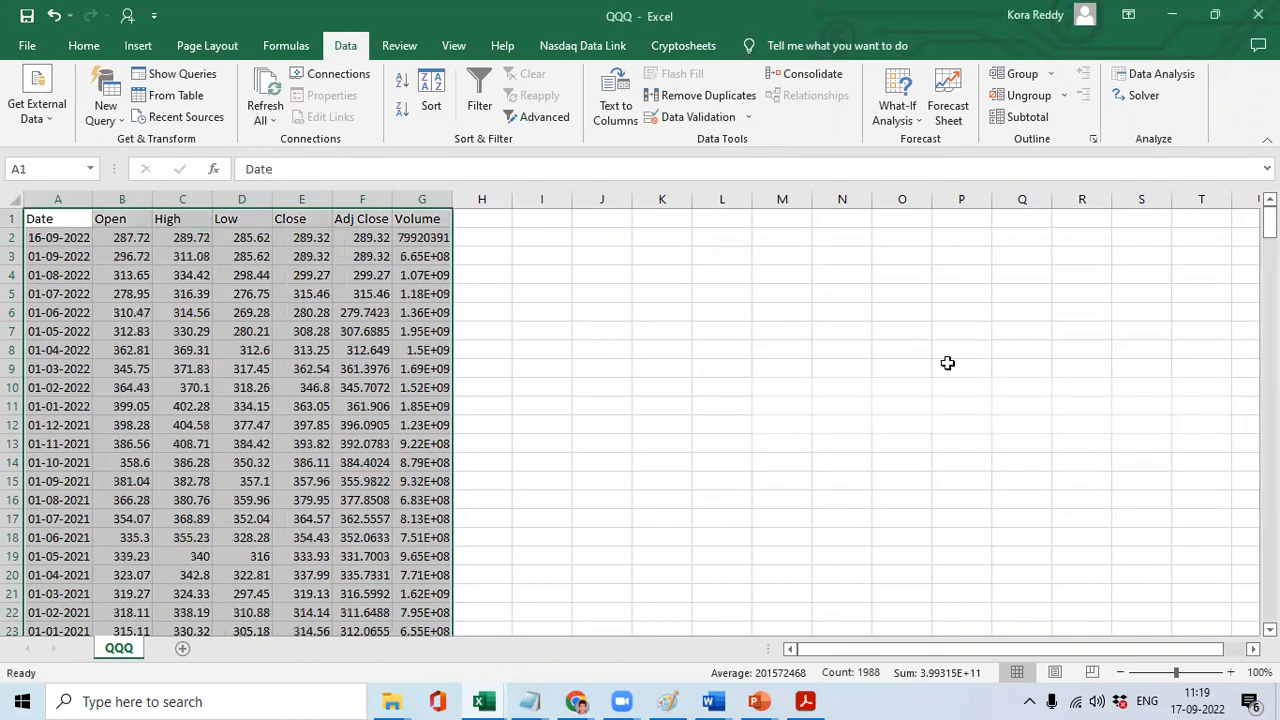
{"action": "left_click", "coordinate": [344, 406]}
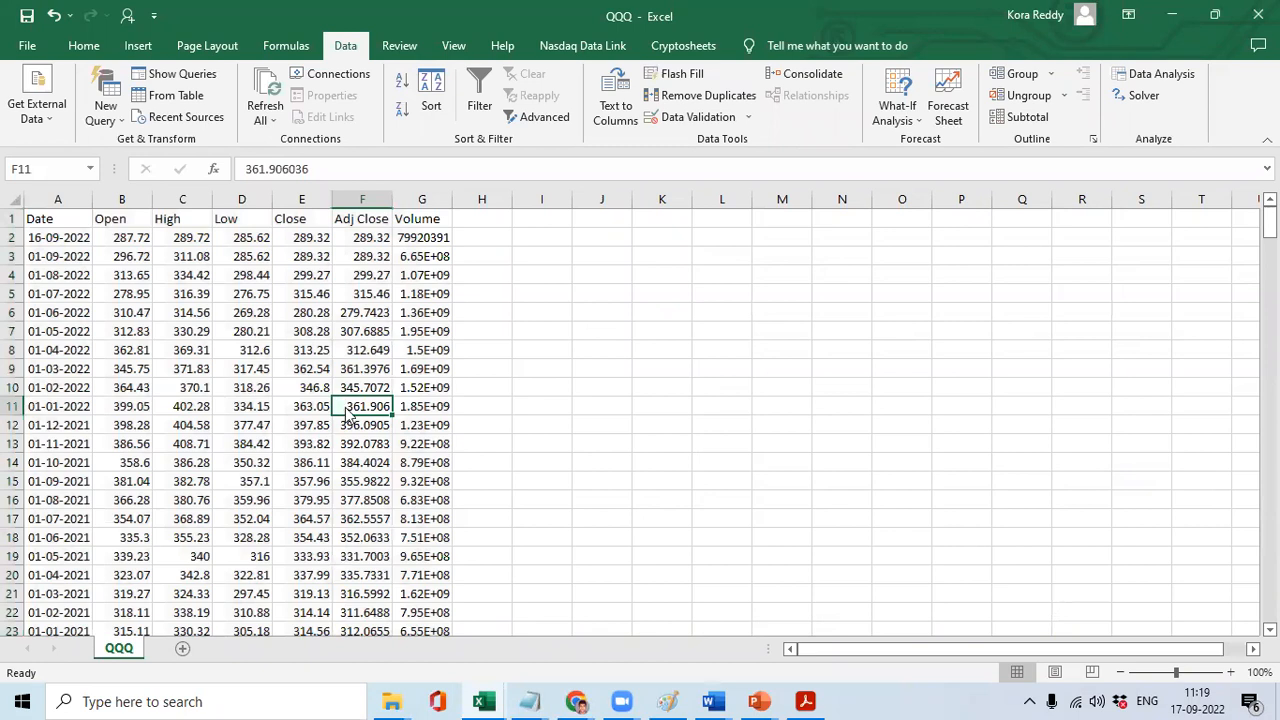
Create a copy of Sheet1 at the end of workbook Book10.
{"action": "key", "text": "alt+Tab"}
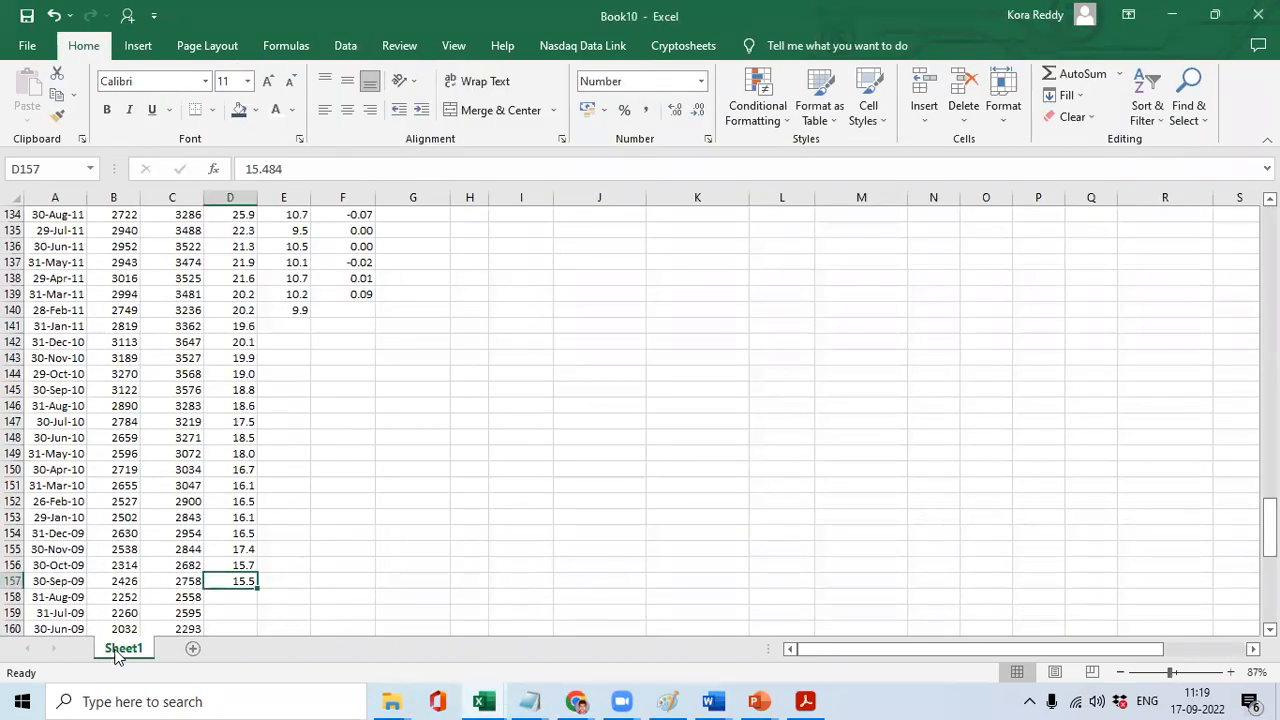
{"action": "right_click", "coordinate": [118, 653]}
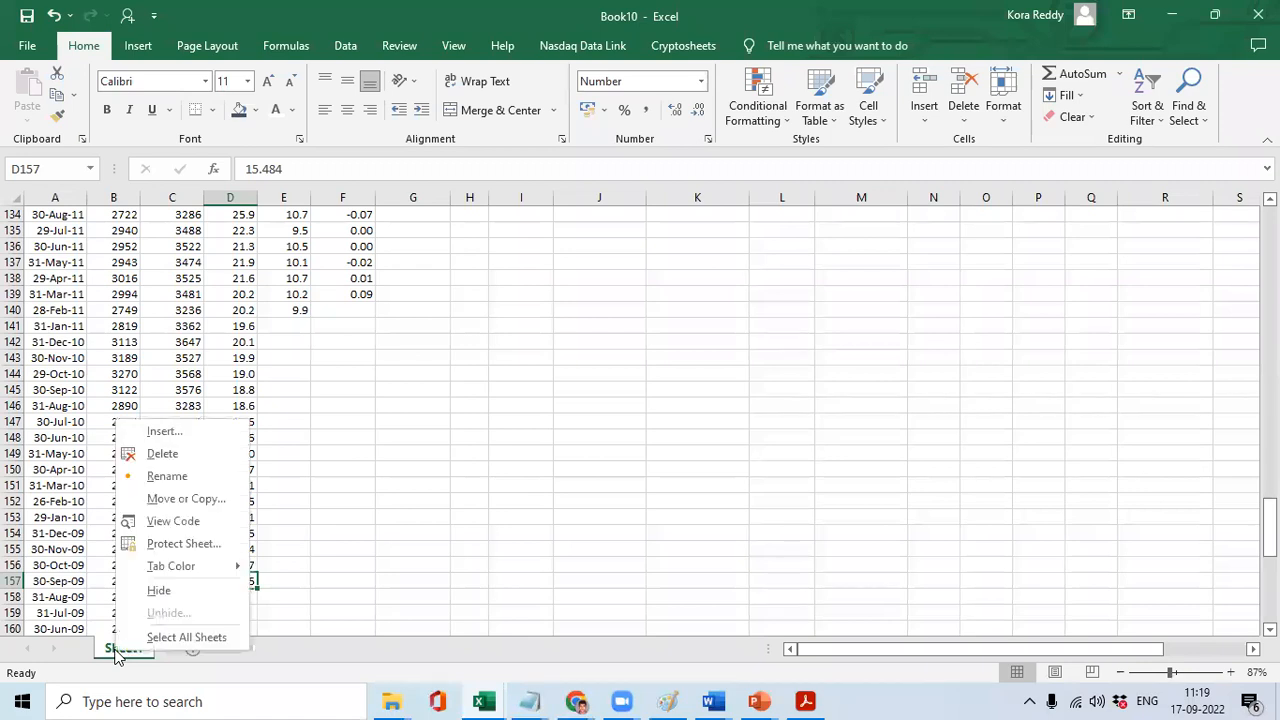
{"action": "left_click", "coordinate": [155, 499]}
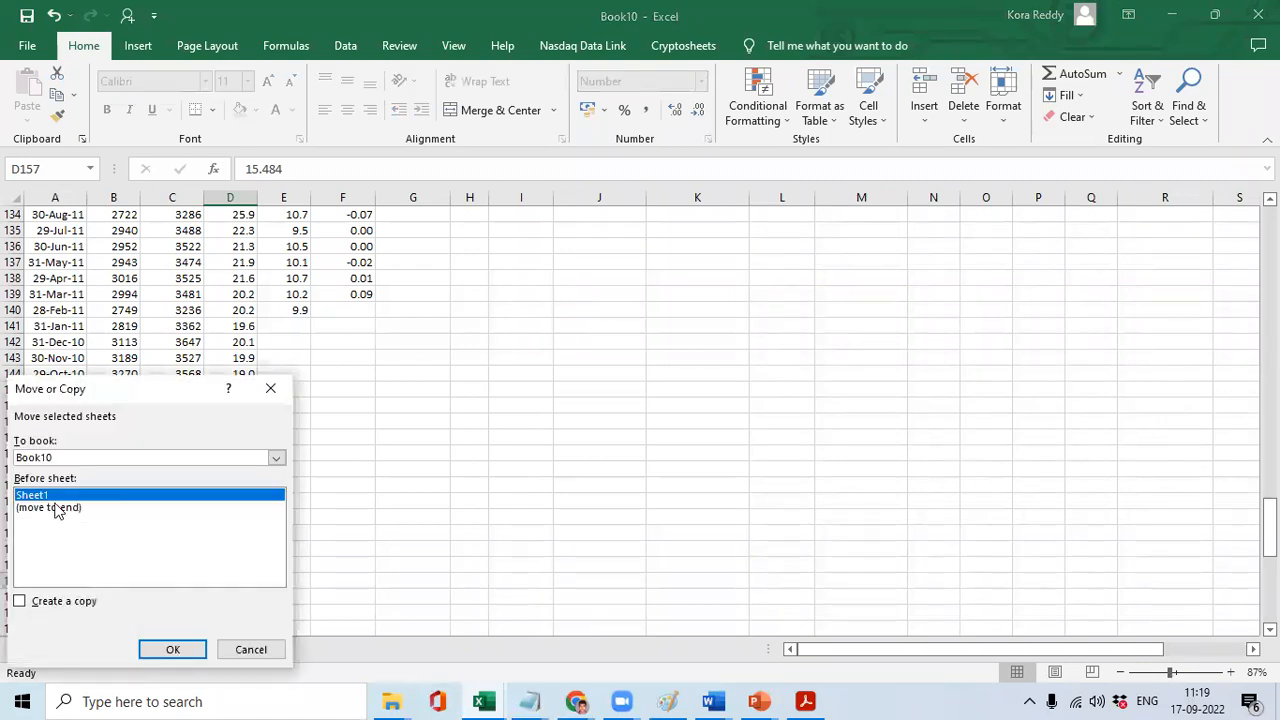
{"action": "left_click", "coordinate": [60, 508]}
{"action": "left_click", "coordinate": [20, 601]}
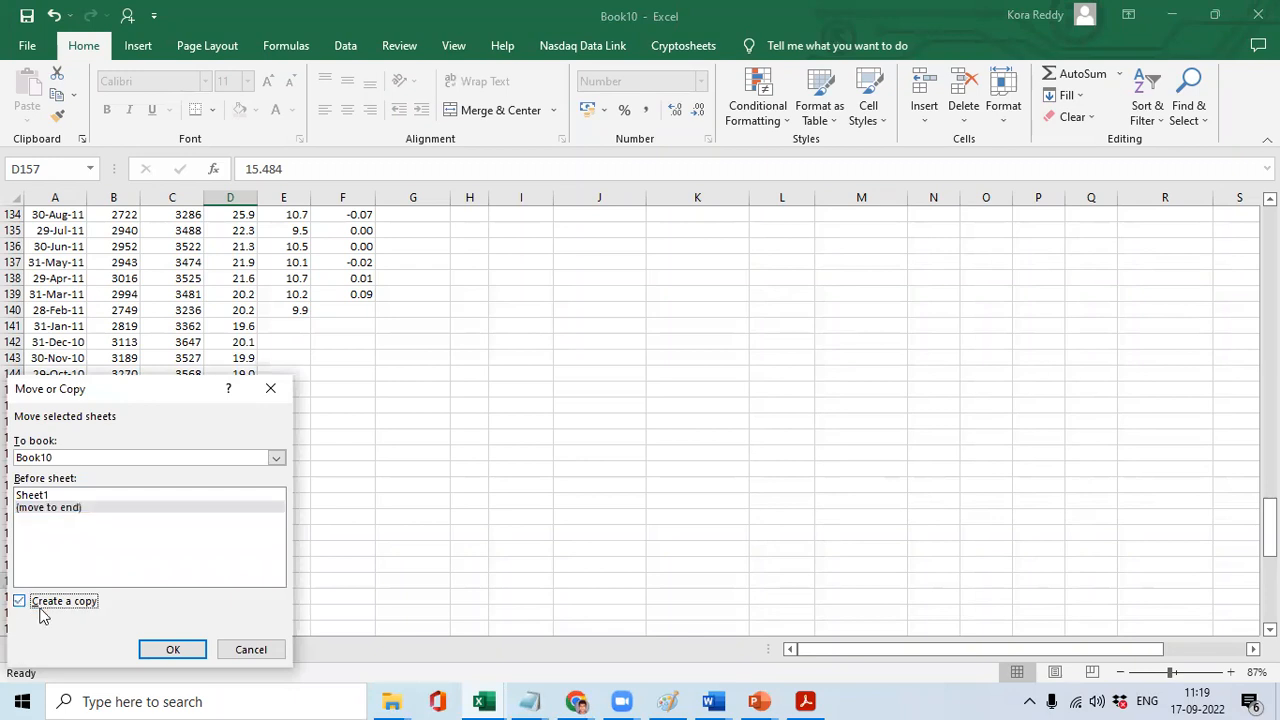
{"action": "left_click", "coordinate": [172, 651]}
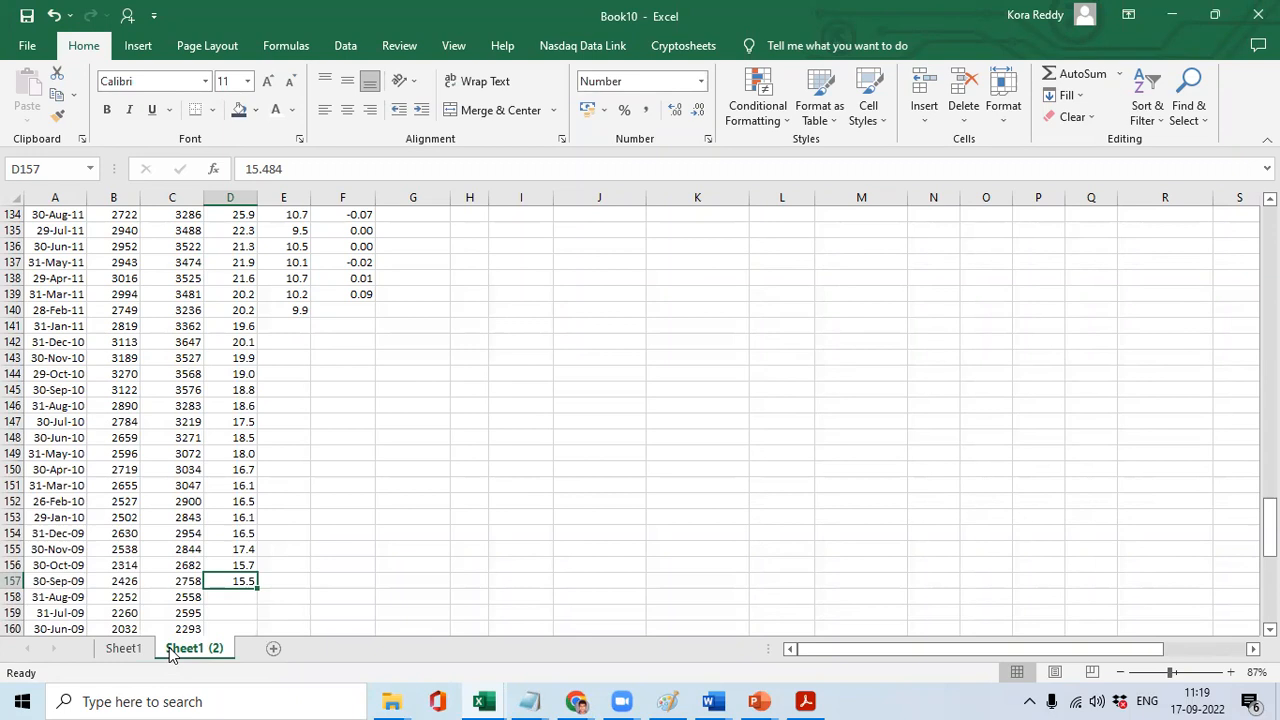
Rename the MON100 price column header in cell E1 of the copied sheet as QQQ.
{"action": "key", "text": "ctrl+Up"}
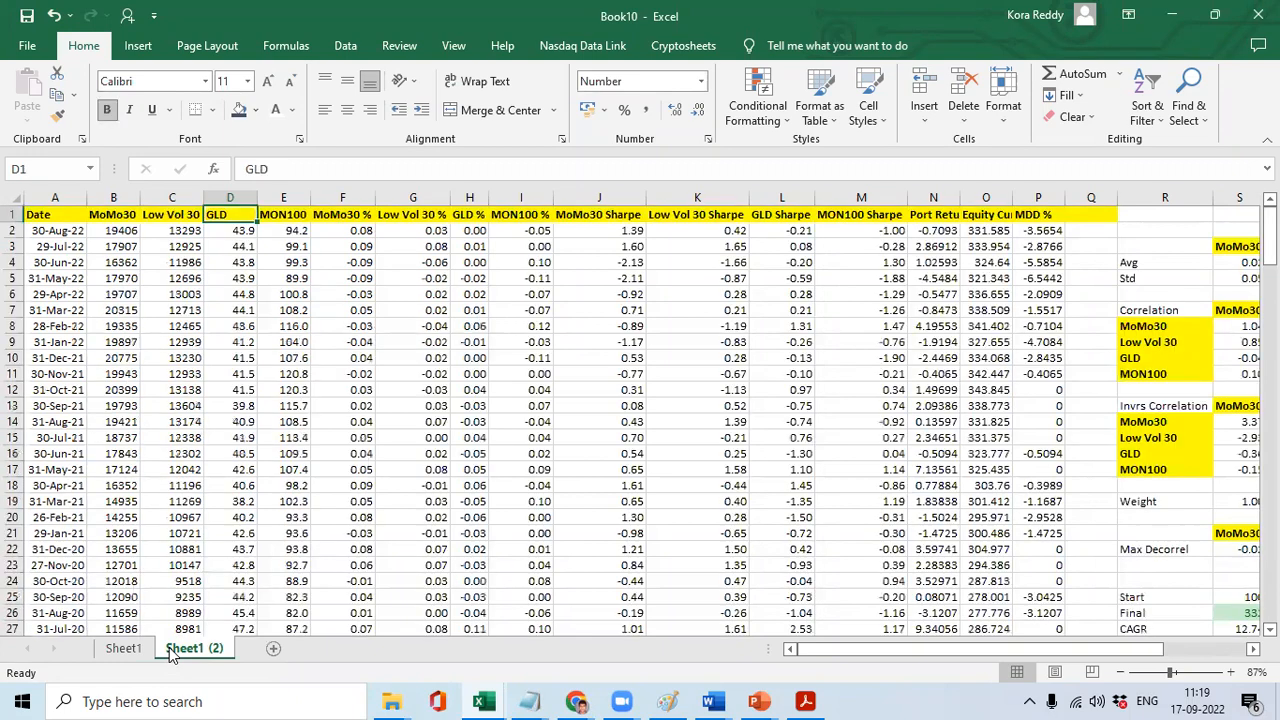
{"action": "key", "text": "Right"}
{"action": "type", "text": "QQQ"}
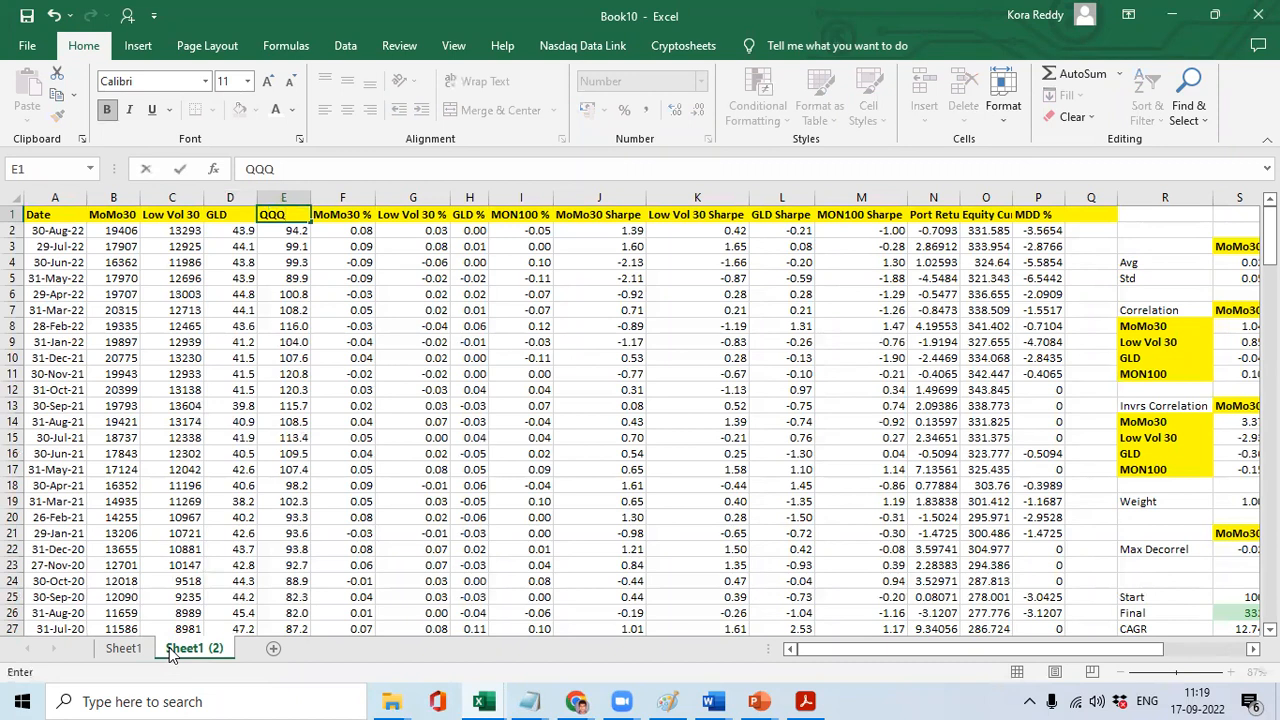
{"action": "key", "text": "Return"}
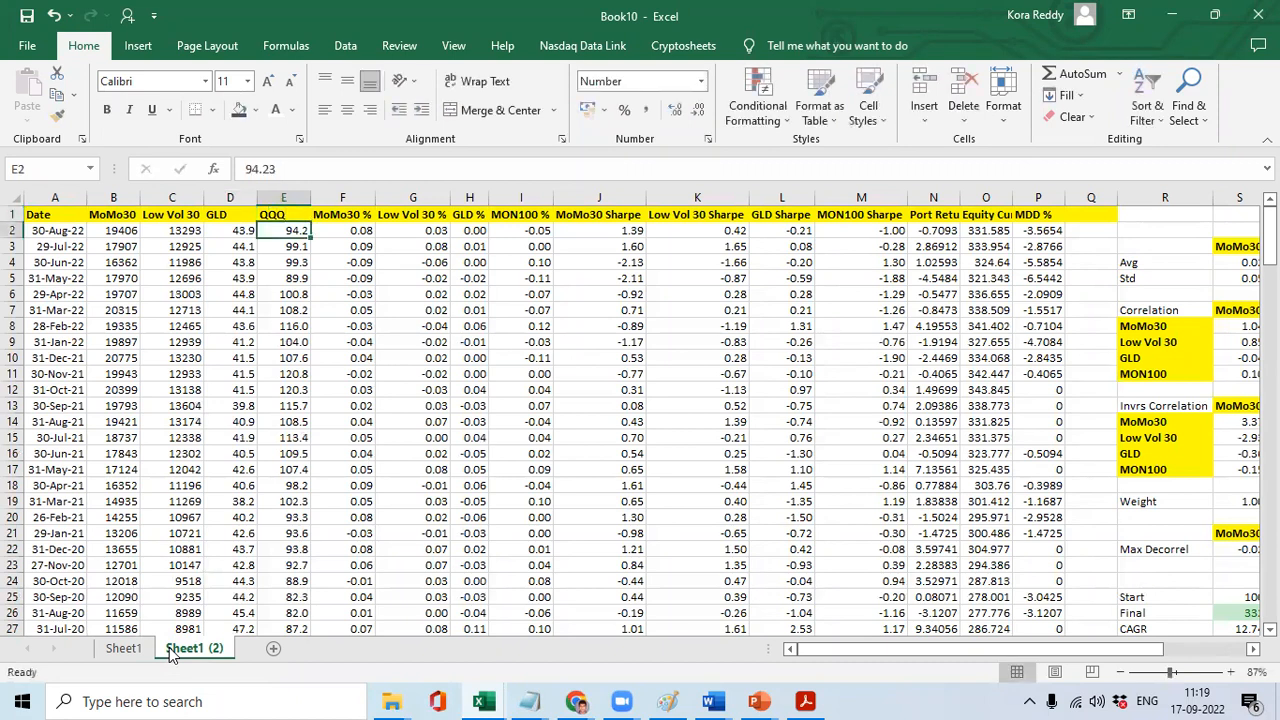
Copy the QQQ workbook's Adj Close prices from the 01-08-2022 row down and paste them into Sheet1 (2) from cell E2.
{"action": "key", "text": "alt+Tab"}
{"action": "key", "text": "Up"}
{"action": "key", "text": "Up"}
{"action": "key", "text": "Up"}
{"action": "key", "text": "ctrl+shift+Down"}
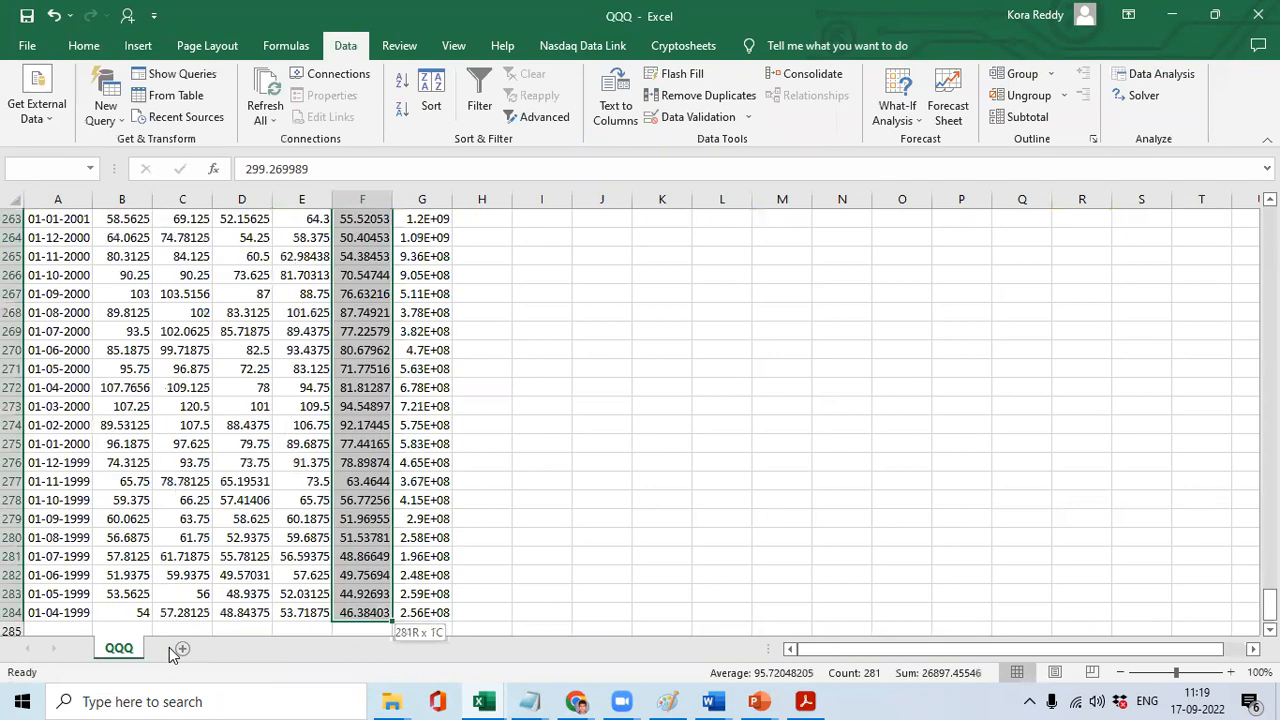
{"action": "key", "text": "ctrl+c"}
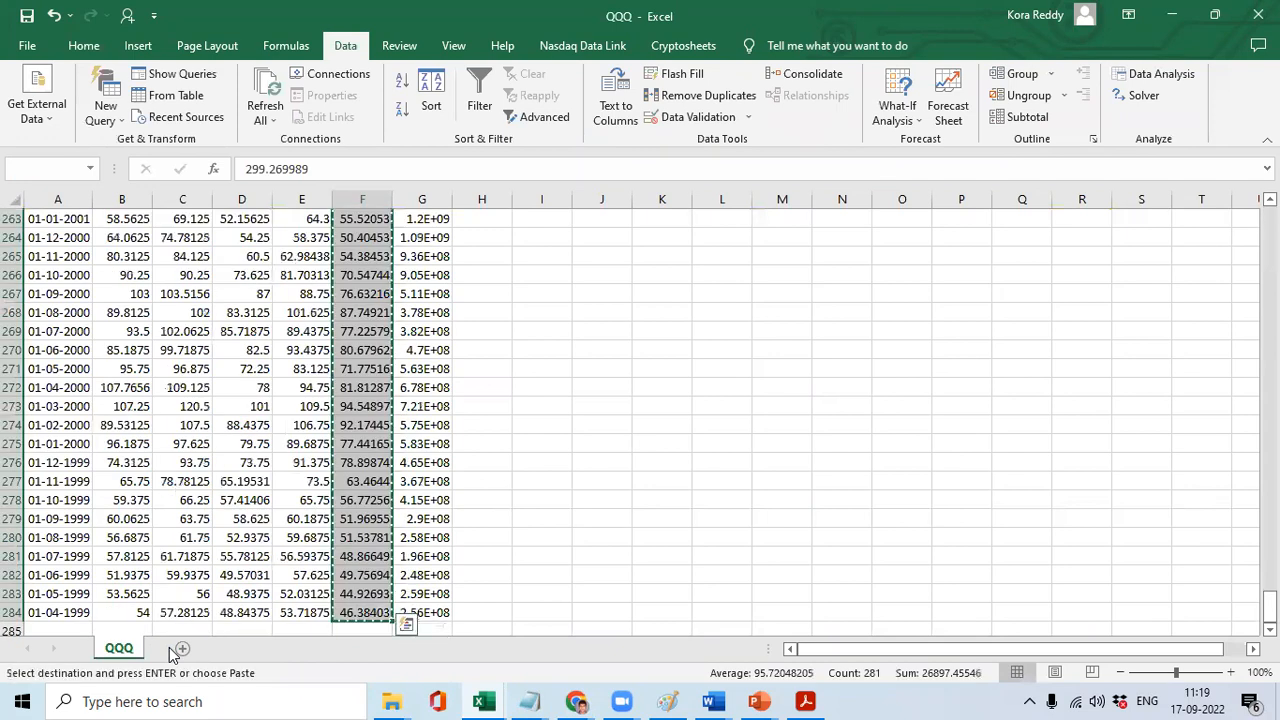
{"action": "key", "text": "alt+Tab"}
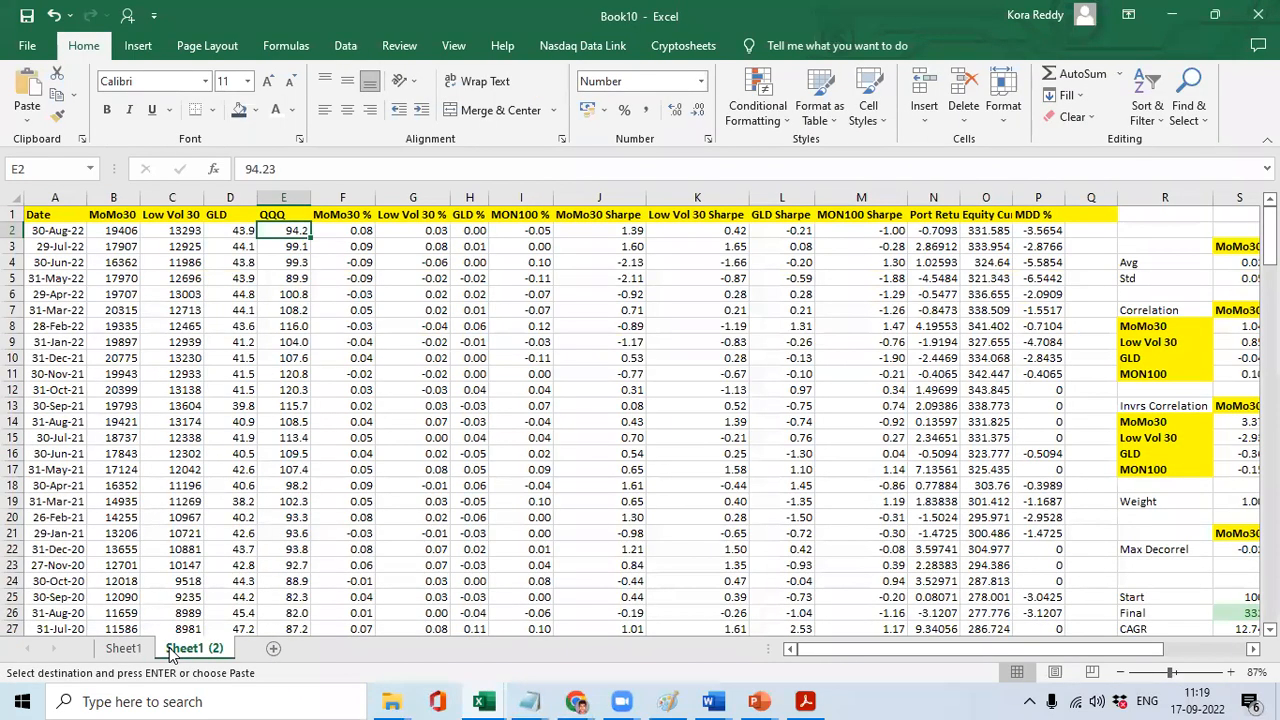
{"action": "key", "text": "ctrl+v"}
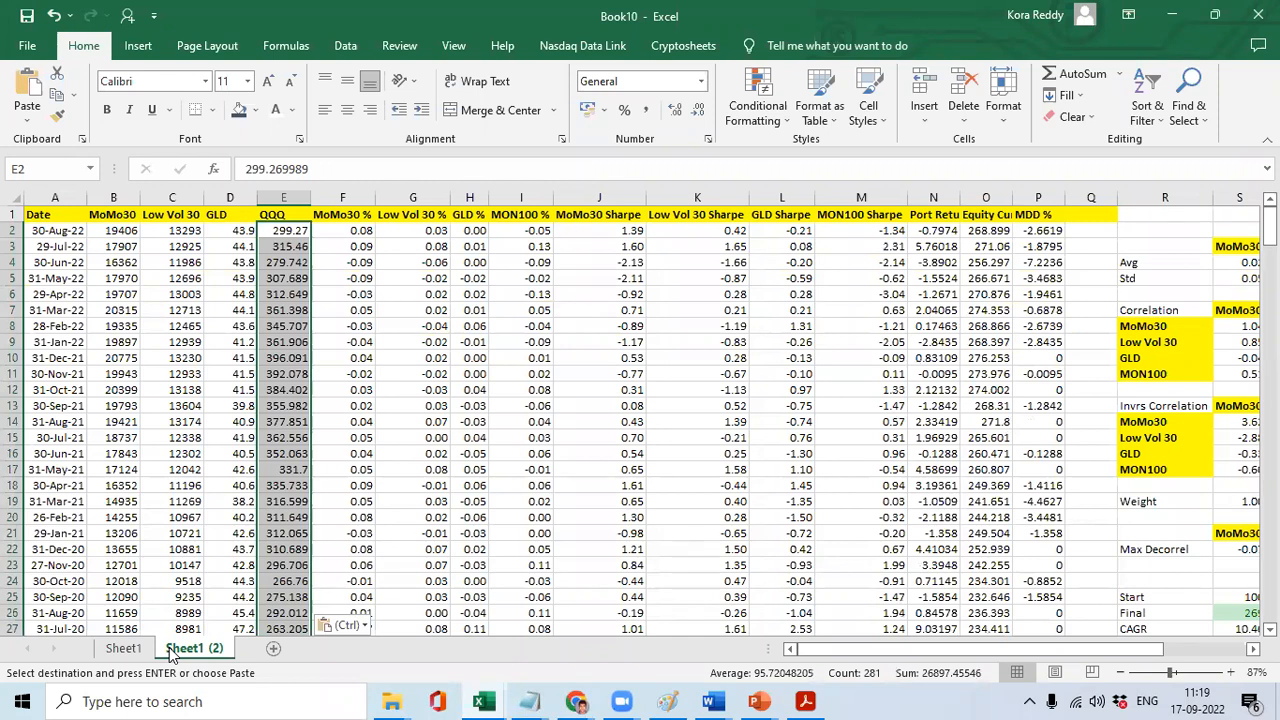
Copy the MoMo30, Low Vol 30, GLD and QQQ prices from the 31-Dec-19 row down to the last data row.
{"action": "key", "text": "Down"}
{"action": "key", "text": "Down"}
{"action": "key", "text": "Down"}
{"action": "key", "text": "Down"}
{"action": "key", "text": "Down"}
{"action": "key", "text": "Down"}
{"action": "key", "text": "Down"}
{"action": "key", "text": "Down"}
{"action": "key", "text": "Down"}
{"action": "key", "text": "Down"}
{"action": "key", "text": "Down"}
{"action": "key", "text": "Down"}
{"action": "key", "text": "Down"}
{"action": "key", "text": "Down"}
{"action": "key", "text": "Down"}
{"action": "key", "text": "Down"}
{"action": "key", "text": "Down"}
{"action": "key", "text": "Down"}
{"action": "key", "text": "Down"}
{"action": "key", "text": "Down"}
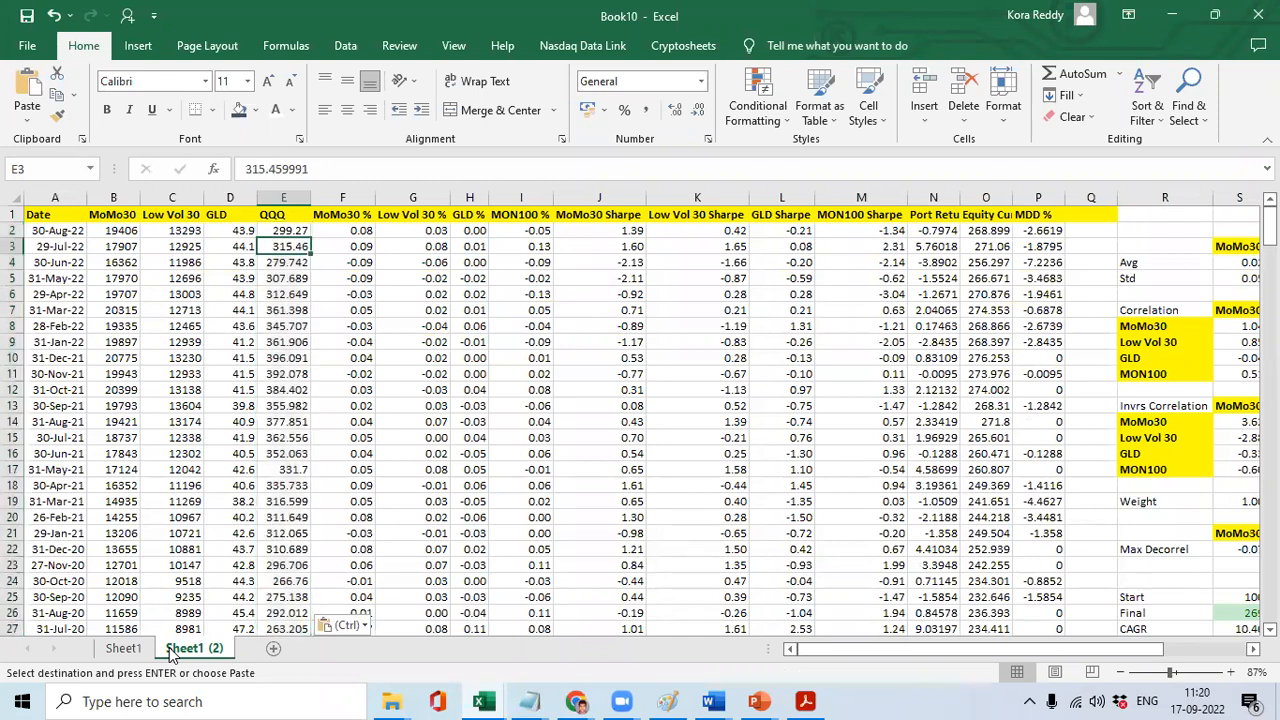
{"action": "key", "text": "Down"}
{"action": "key", "text": "Down"}
{"action": "key", "text": "Down"}
{"action": "key", "text": "Down"}
{"action": "key", "text": "Down"}
{"action": "key", "text": "Down"}
{"action": "key", "text": "Up"}
{"action": "key", "text": "Up"}
{"action": "key", "text": "Up"}
{"action": "key", "text": "Up"}
{"action": "key", "text": "Up"}
{"action": "key", "text": "Up"}
{"action": "key", "text": "Up"}
{"action": "key", "text": "Up"}
{"action": "key", "text": "Up"}
{"action": "key", "text": "Up"}
{"action": "key", "text": "Up"}
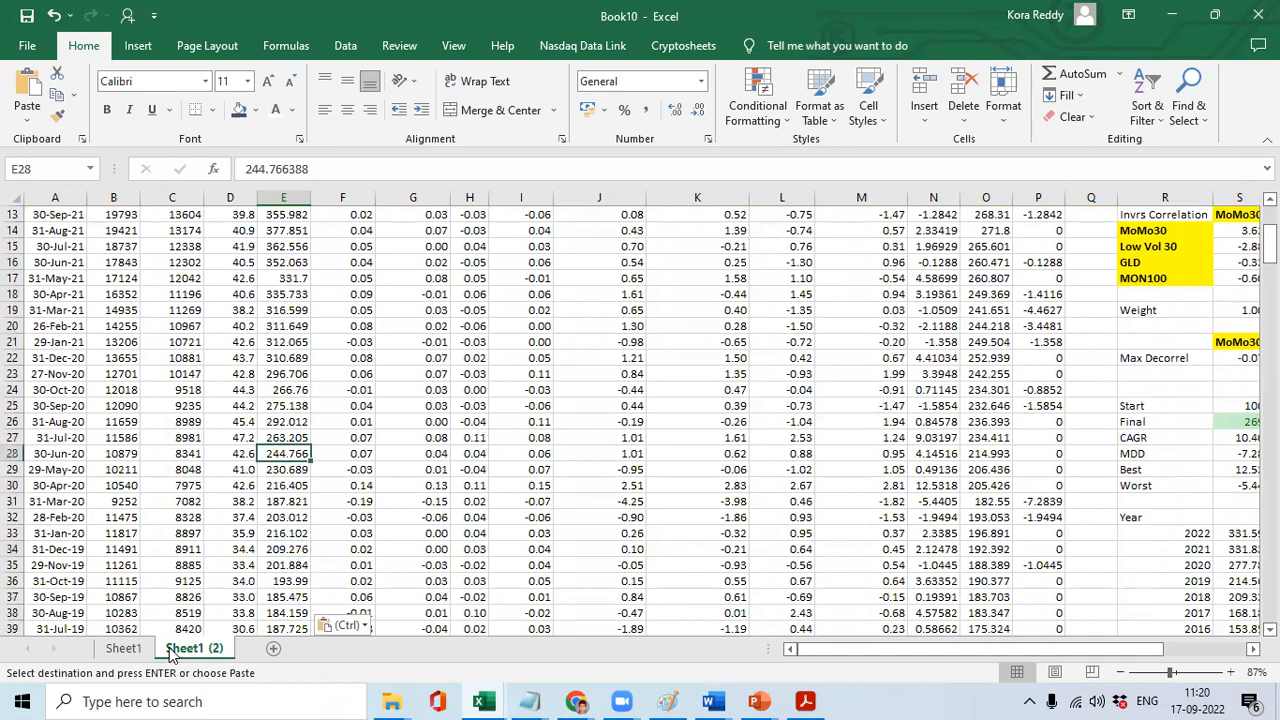
{"action": "key", "text": "Down"}
{"action": "key", "text": "Down"}
{"action": "key", "text": "Down"}
{"action": "key", "text": "Down"}
{"action": "key", "text": "Down"}
{"action": "key", "text": "Down"}
{"action": "key", "text": "Down"}
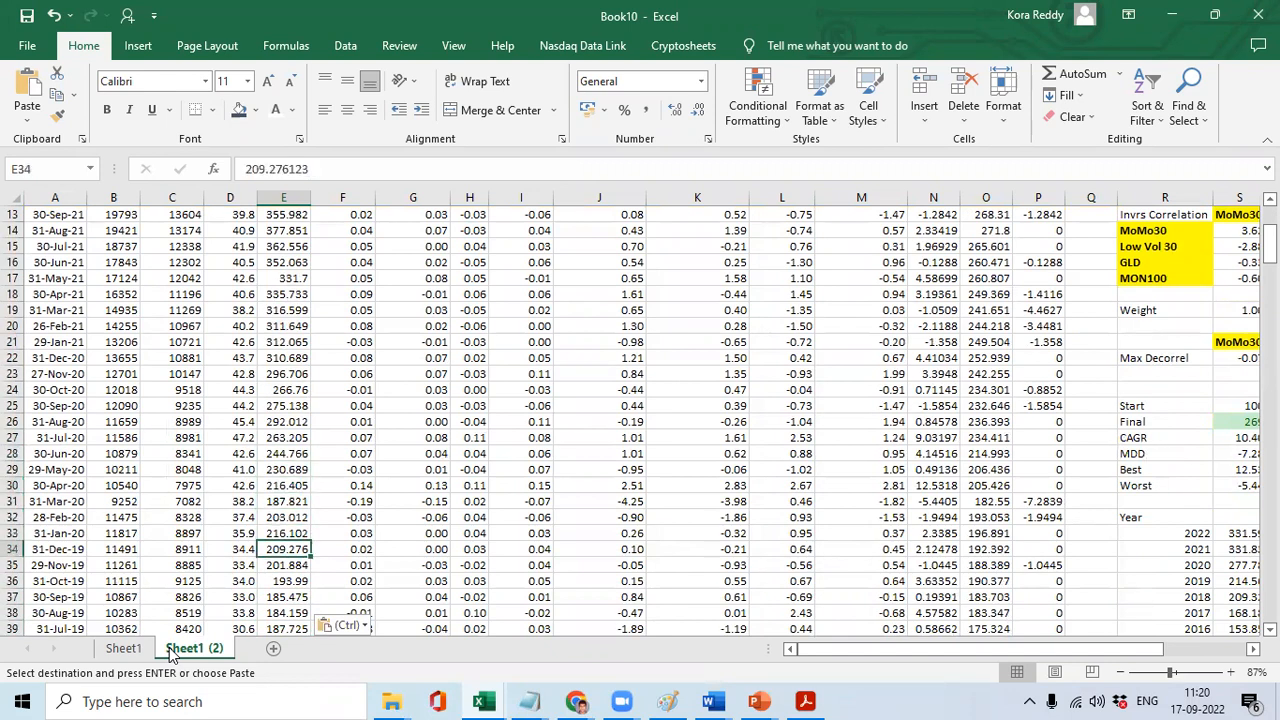
{"action": "key", "text": "Left"}
{"action": "key", "text": "Left"}
{"action": "key", "text": "Left"}
{"action": "key", "text": "Left"}
{"action": "key", "text": "Up"}
{"action": "key", "text": "Right"}
{"action": "key", "text": "shift+Right"}
{"action": "key", "text": "shift+Right"}
{"action": "key", "text": "shift+Right"}
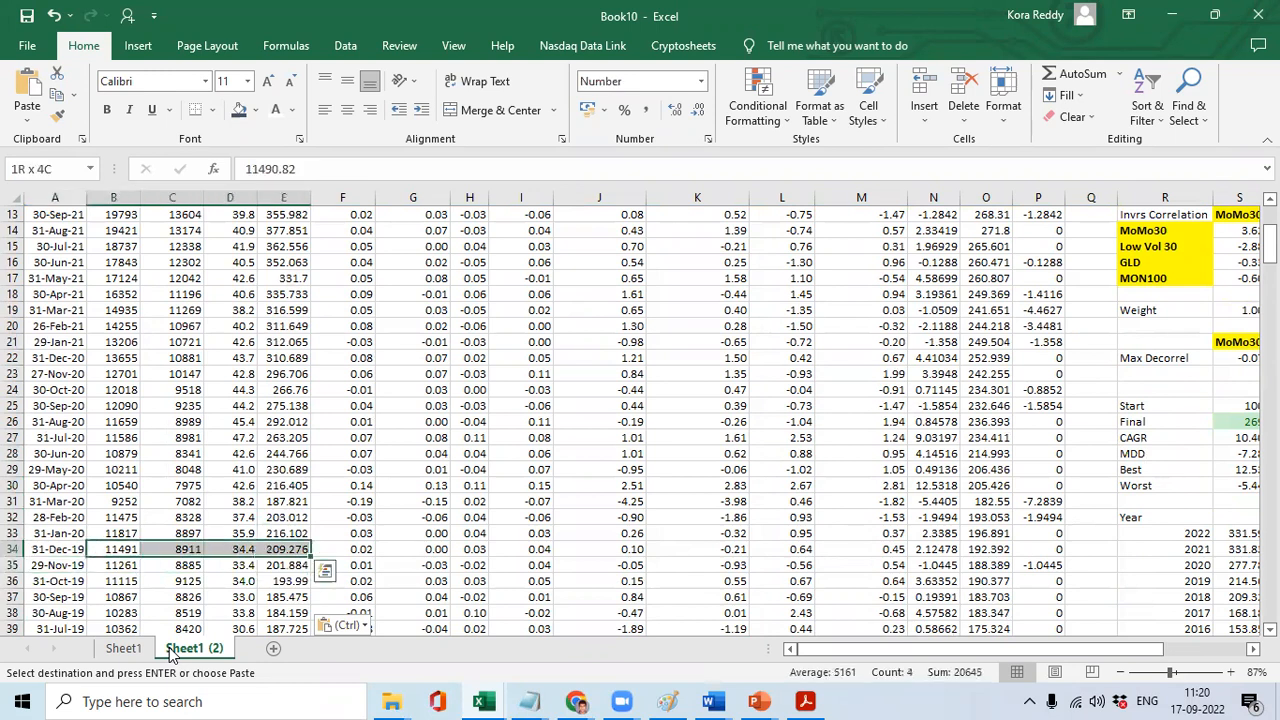
{"action": "key", "text": "ctrl+shift+Down"}
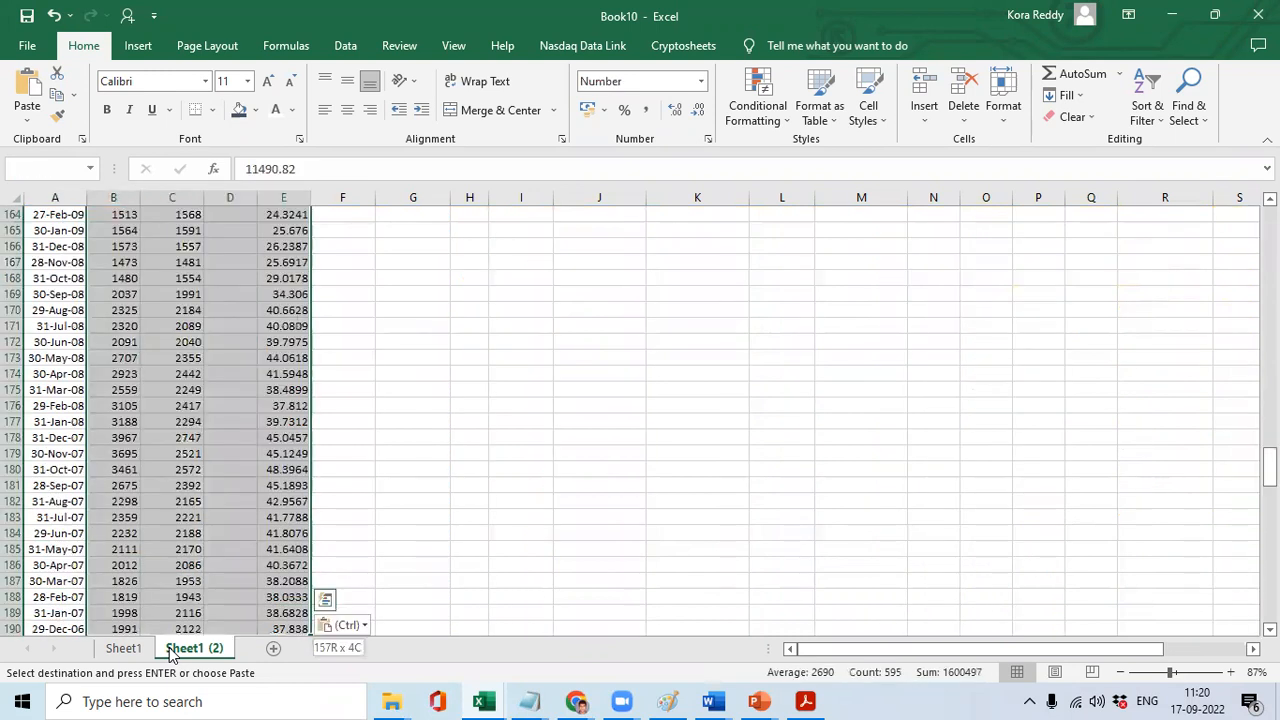
{"action": "key", "text": "Up"}
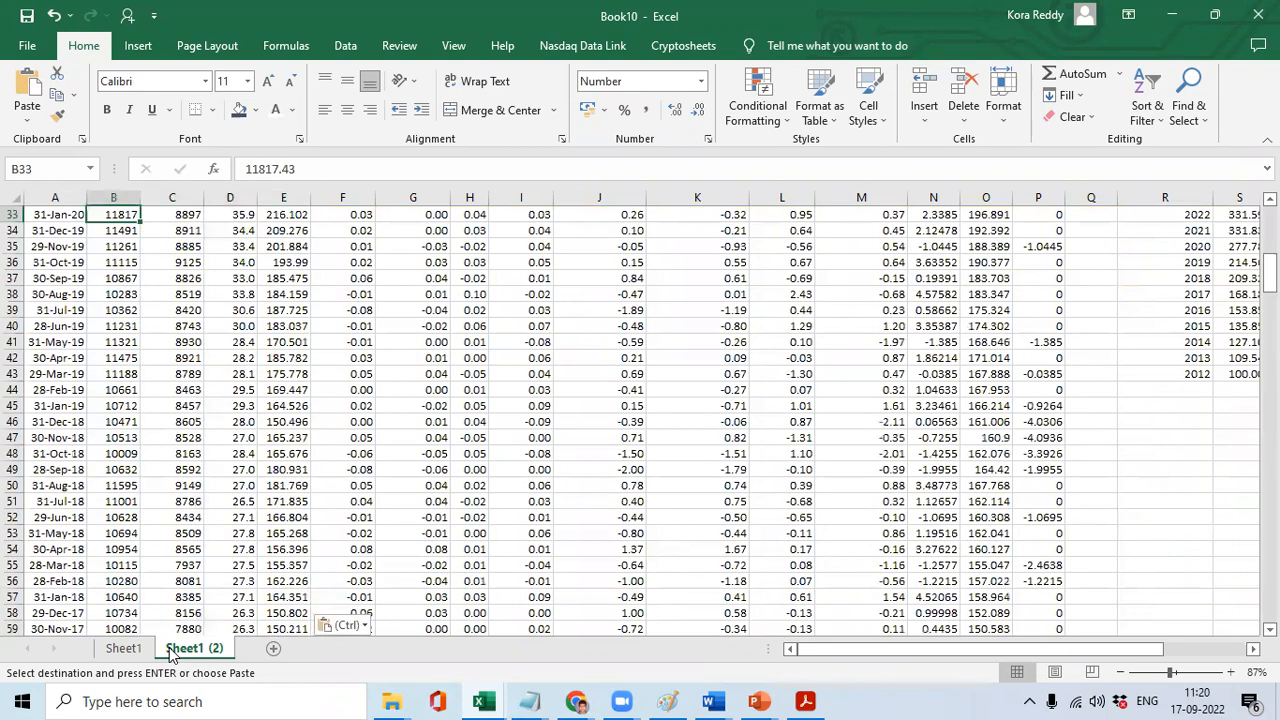
{"action": "key", "text": "Down"}
{"action": "key", "text": "shift+Right"}
{"action": "key", "text": "shift+Right"}
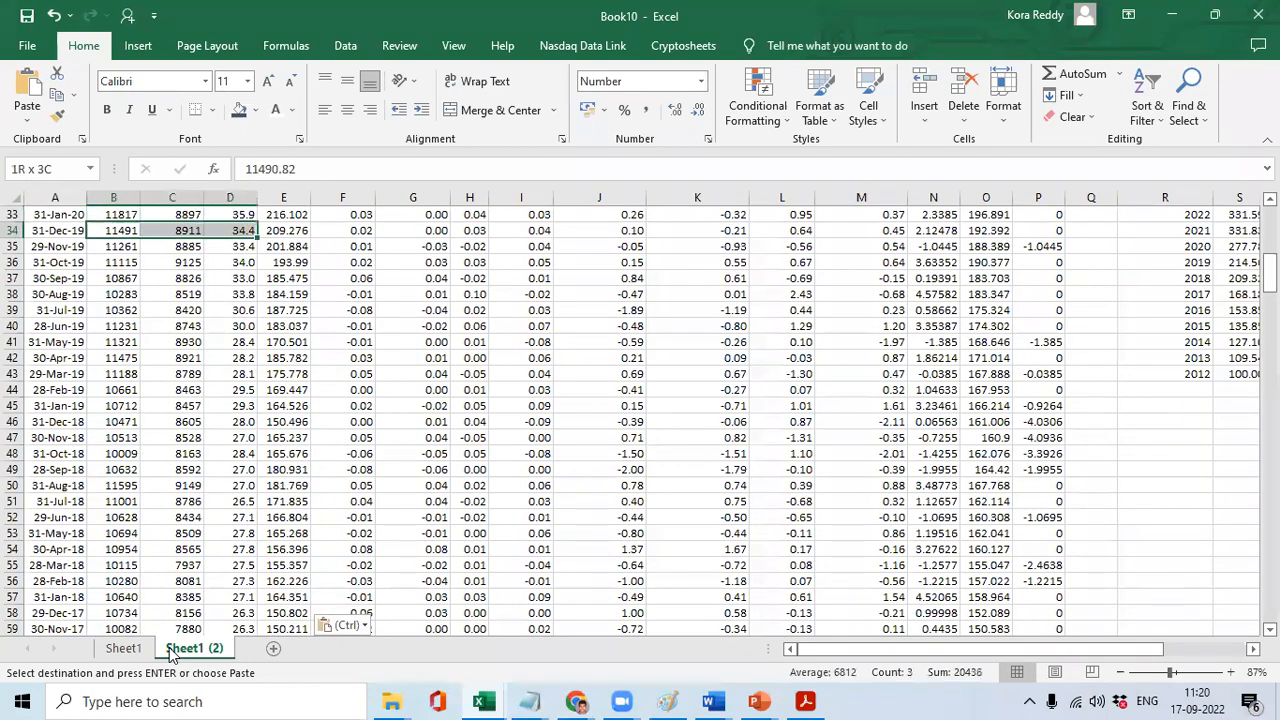
{"action": "key", "text": "shift+Right"}
{"action": "key", "text": "ctrl+shift+Down"}
{"action": "key", "text": "ctrl+v"}
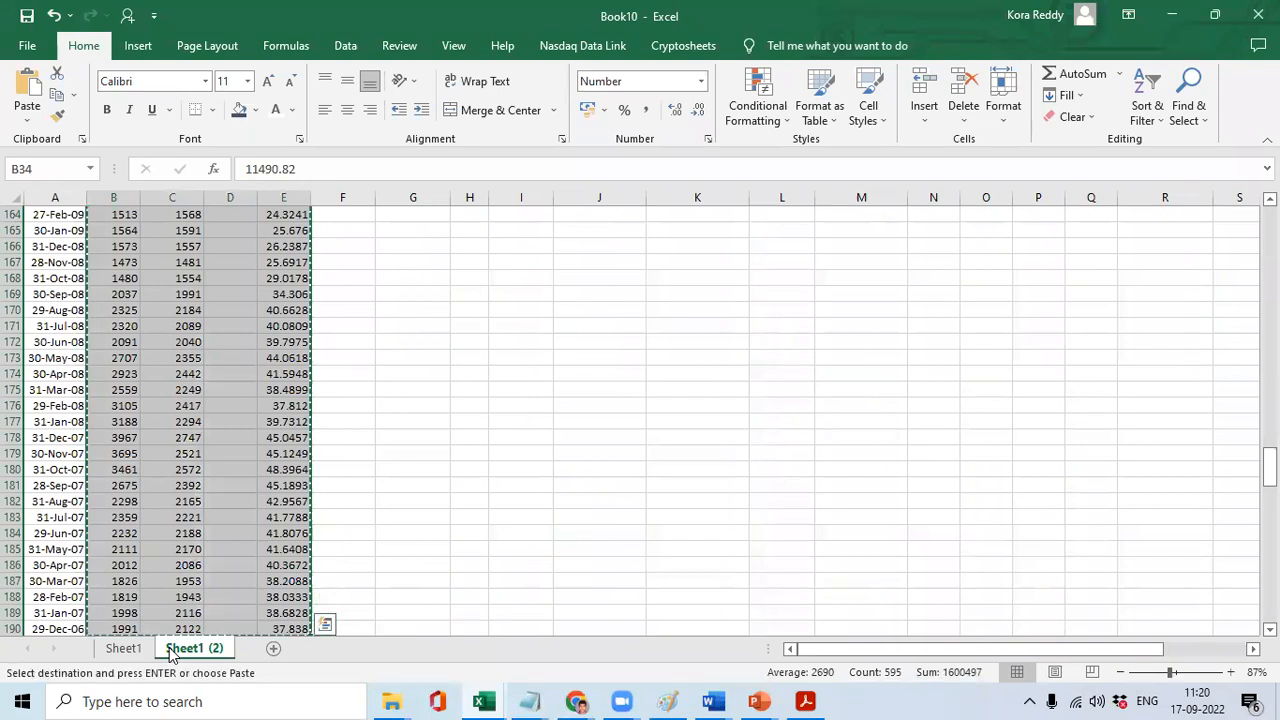
Switch to the blank Notepad file, paste the copied prices as plain text and select all of them for copying.
{"action": "key", "text": "alt+Tab"}
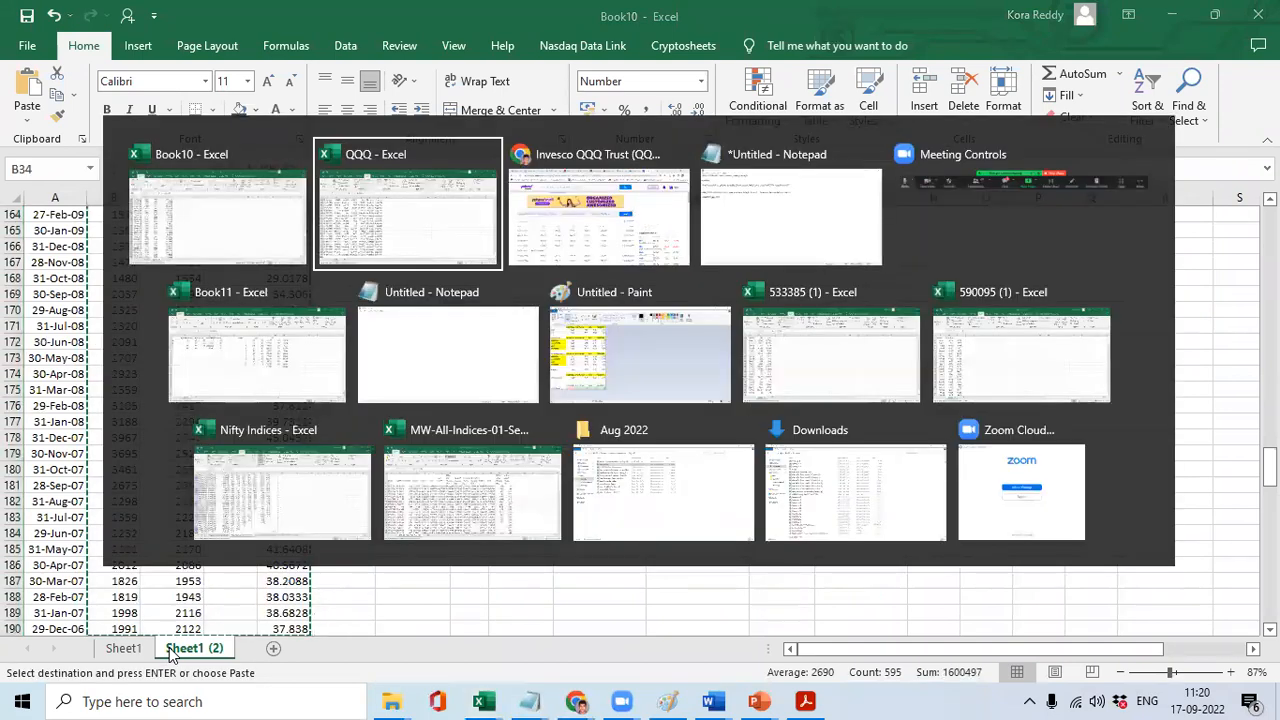
{"action": "key", "text": "alt+Tab"}
{"action": "key", "text": "alt+Tab"}
{"action": "key", "text": "alt+Tab"}
{"action": "key", "text": "alt+Tab"}
{"action": "key", "text": "alt+Tab"}
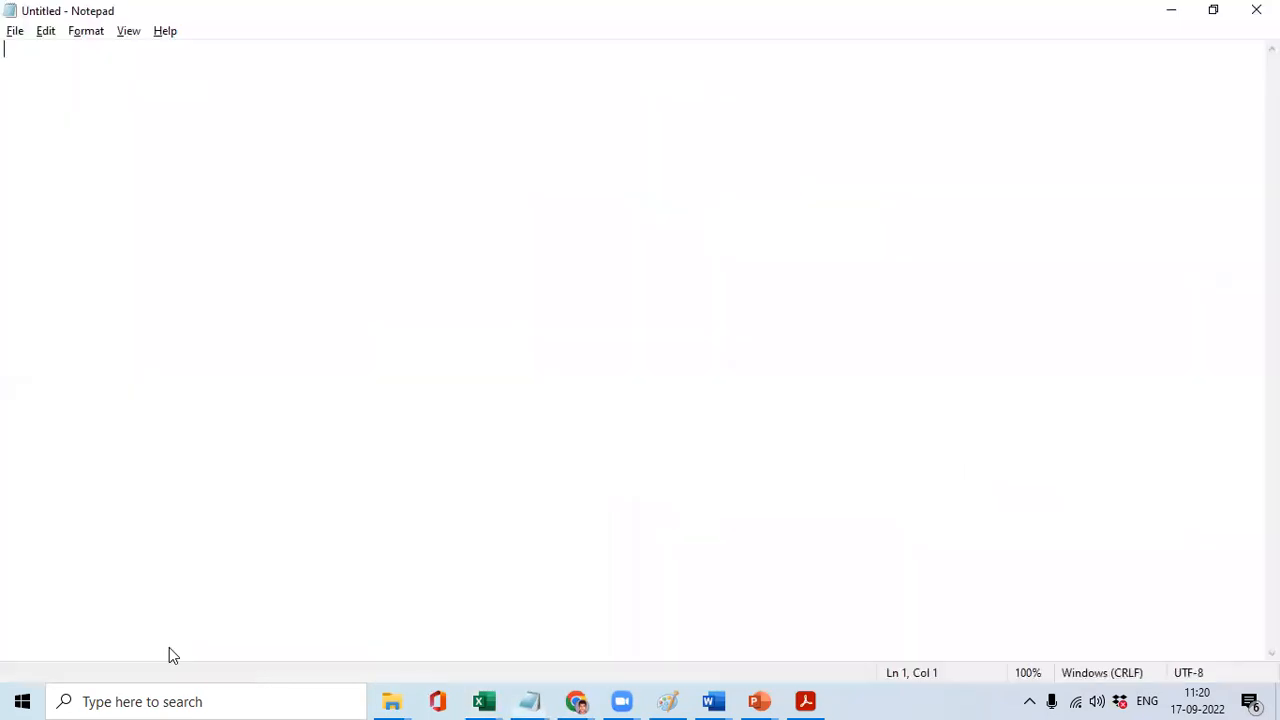
{"action": "key", "text": "ctrl+v"}
{"action": "key", "text": "ctrl+a"}
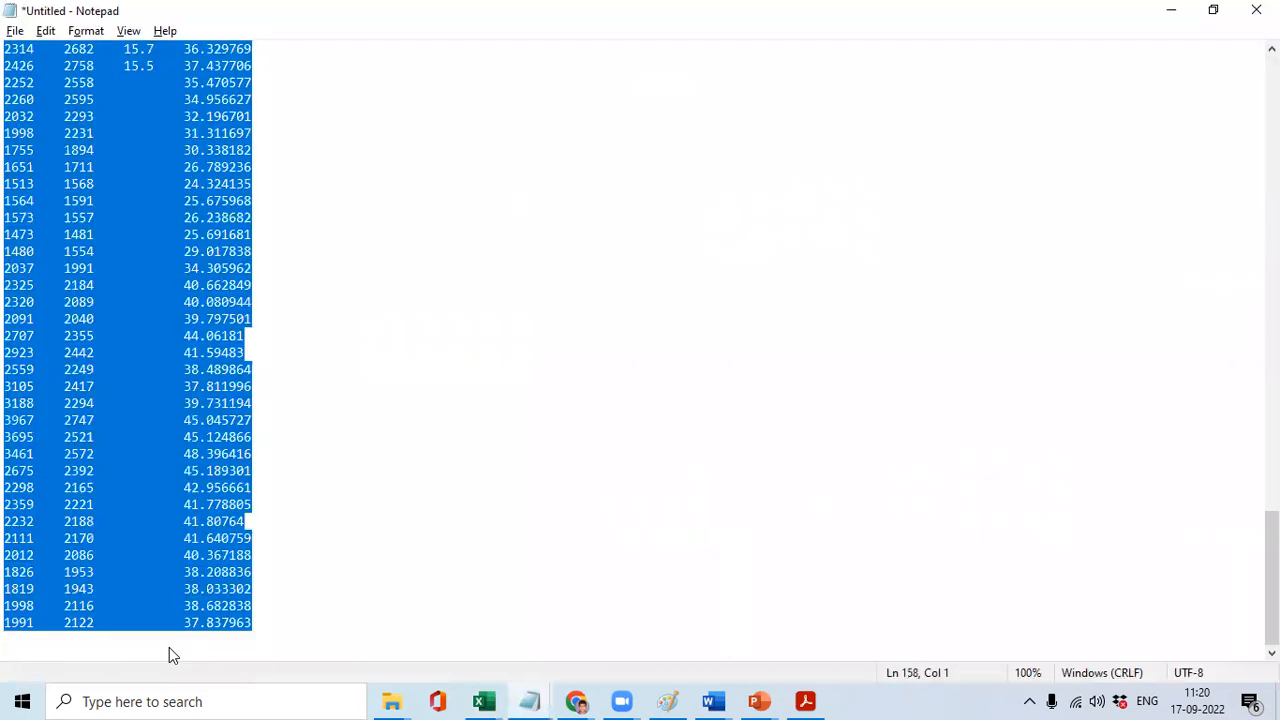
Return to Sheet1 (2) in Excel and paste the plain-text prices over the four price columns from cell B2.
{"action": "key", "text": "alt+Tab"}
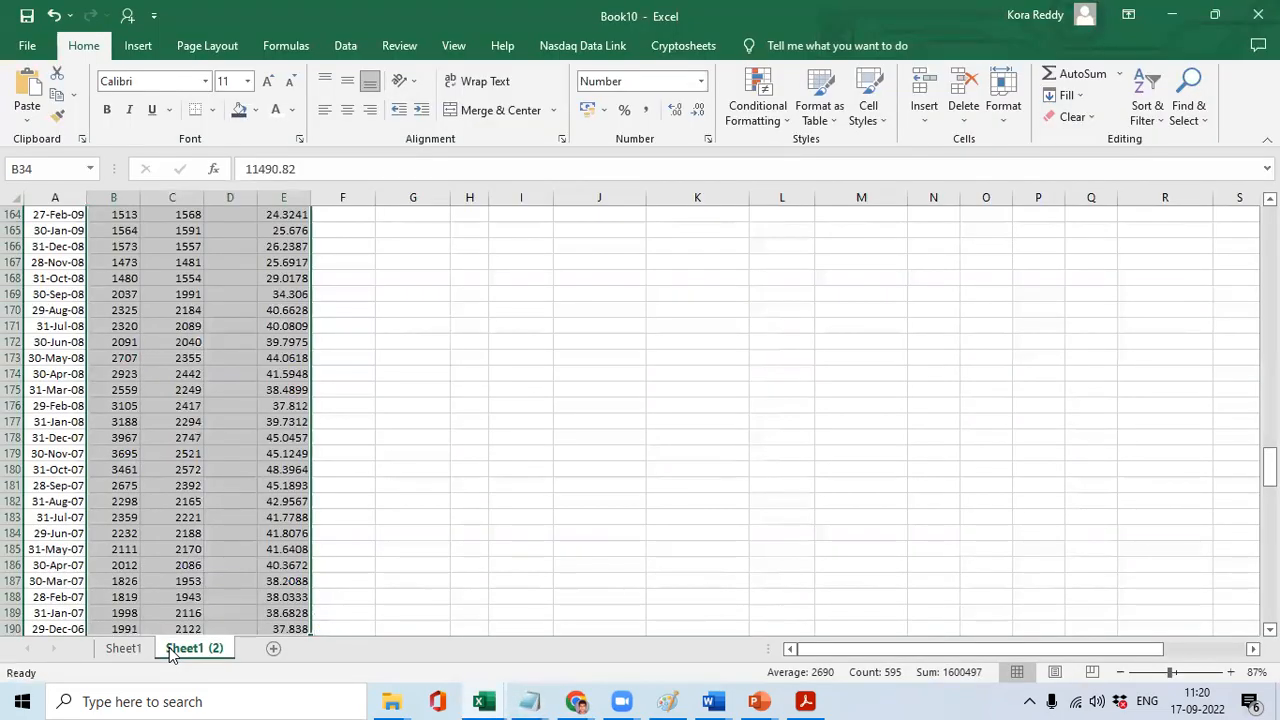
{"action": "left_click", "coordinate": [170, 648]}
{"action": "key", "text": "ctrl+v"}
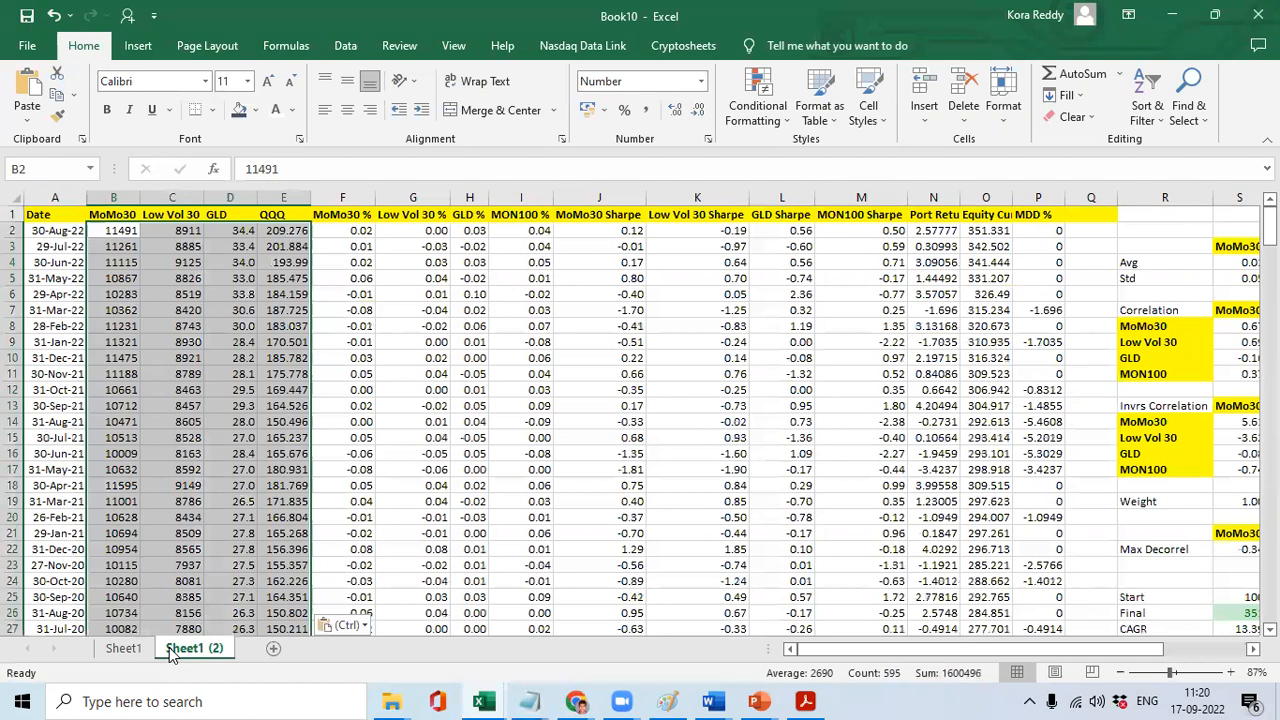
Copy the dates from 31-Dec-20 down to the last one and paste them over the Date column from cell A2.
{"action": "key", "text": "Left"}
{"action": "key", "text": "Down"}
{"action": "key", "text": "Down"}
{"action": "key", "text": "Down"}
{"action": "key", "text": "Down"}
{"action": "key", "text": "Down"}
{"action": "key", "text": "Down"}
{"action": "key", "text": "Down"}
{"action": "key", "text": "Down"}
{"action": "key", "text": "Down"}
{"action": "key", "text": "Down"}
{"action": "key", "text": "Down"}
{"action": "key", "text": "Down"}
{"action": "key", "text": "Down"}
{"action": "key", "text": "Down"}
{"action": "key", "text": "Down"}
{"action": "key", "text": "Down"}
{"action": "key", "text": "Down"}
{"action": "key", "text": "Down"}
{"action": "key", "text": "Down"}
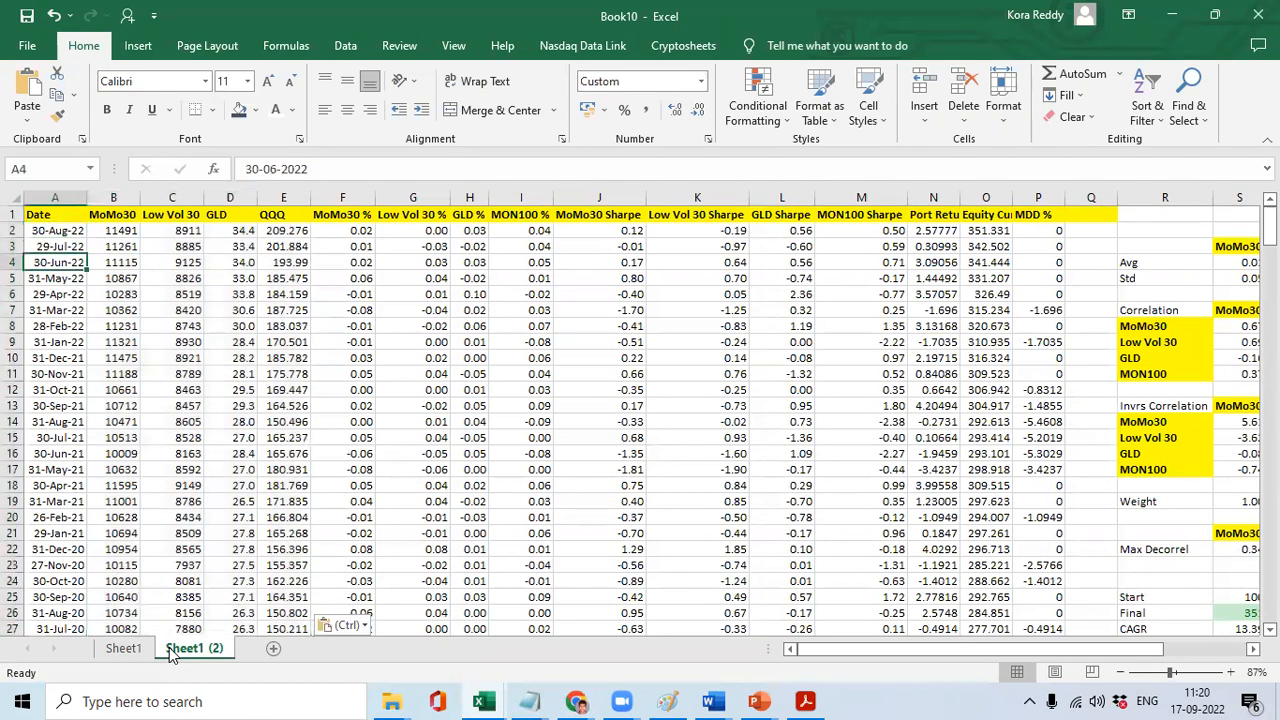
{"action": "key", "text": "Down"}
{"action": "key", "text": "ctrl+shift+Down"}
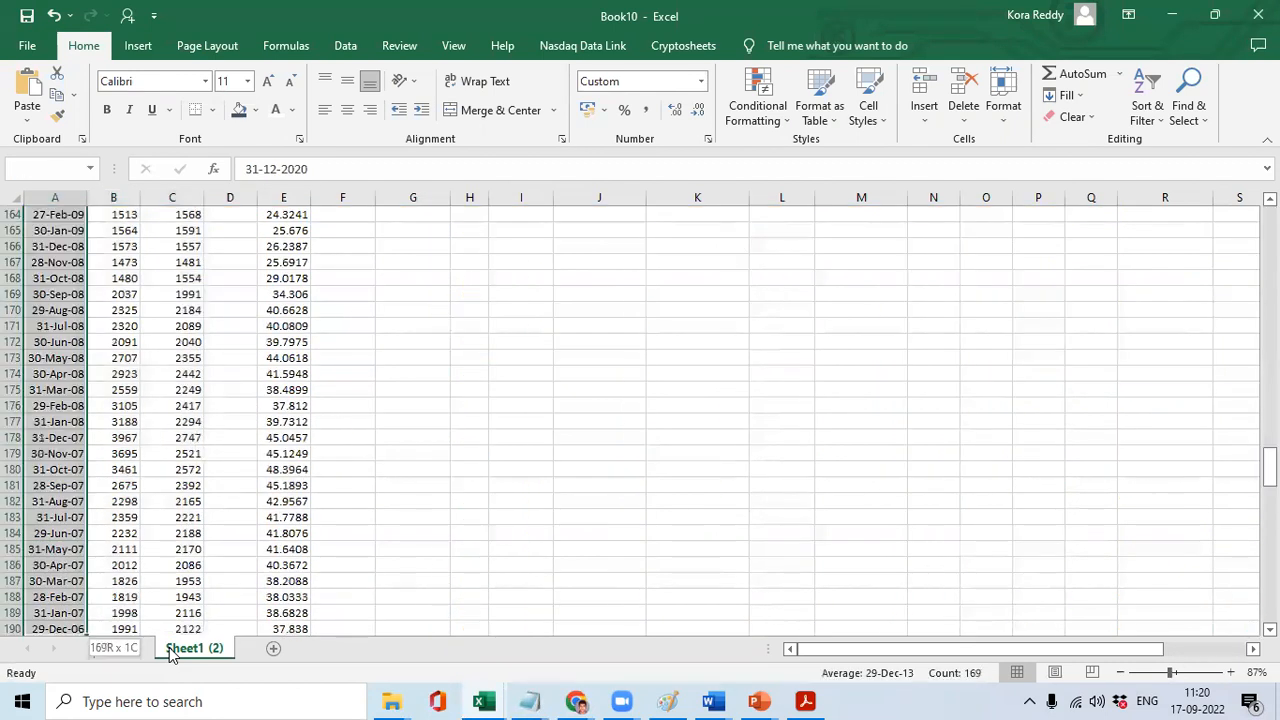
{"action": "key", "text": "ctrl+c"}
{"action": "key", "text": "ctrl+Up"}
{"action": "key", "text": "Down"}
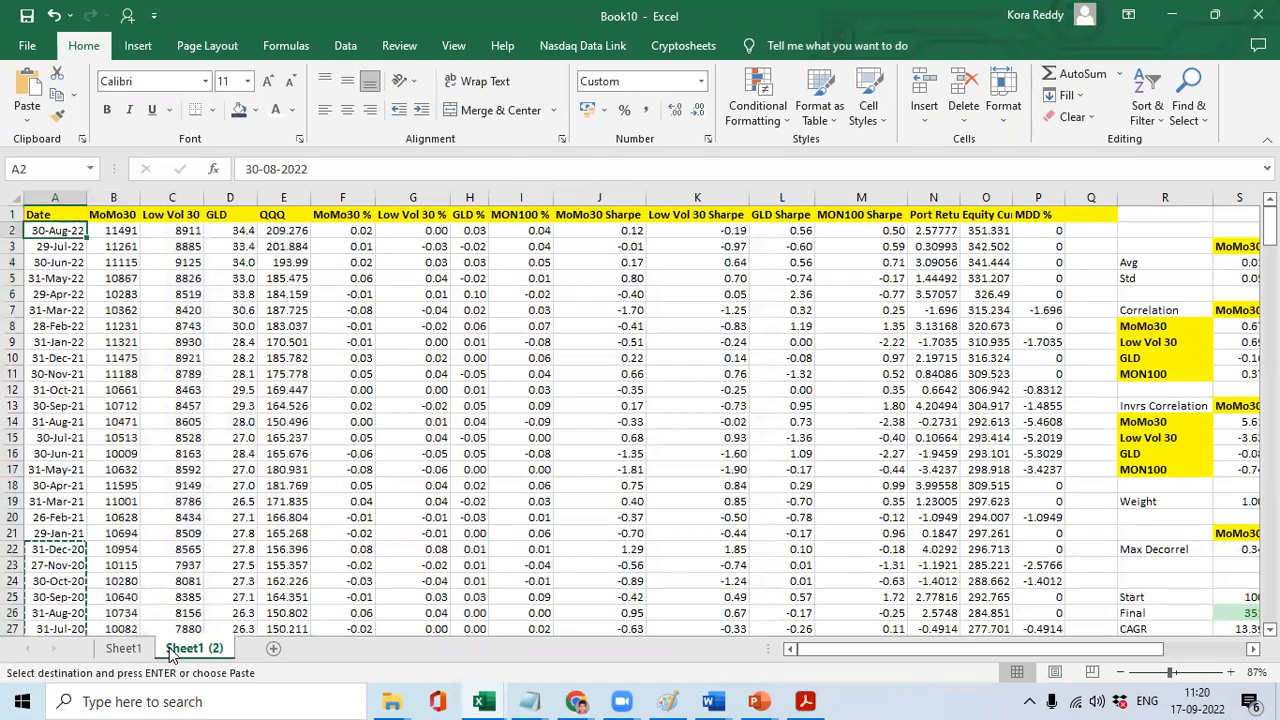
{"action": "key", "text": "Return"}
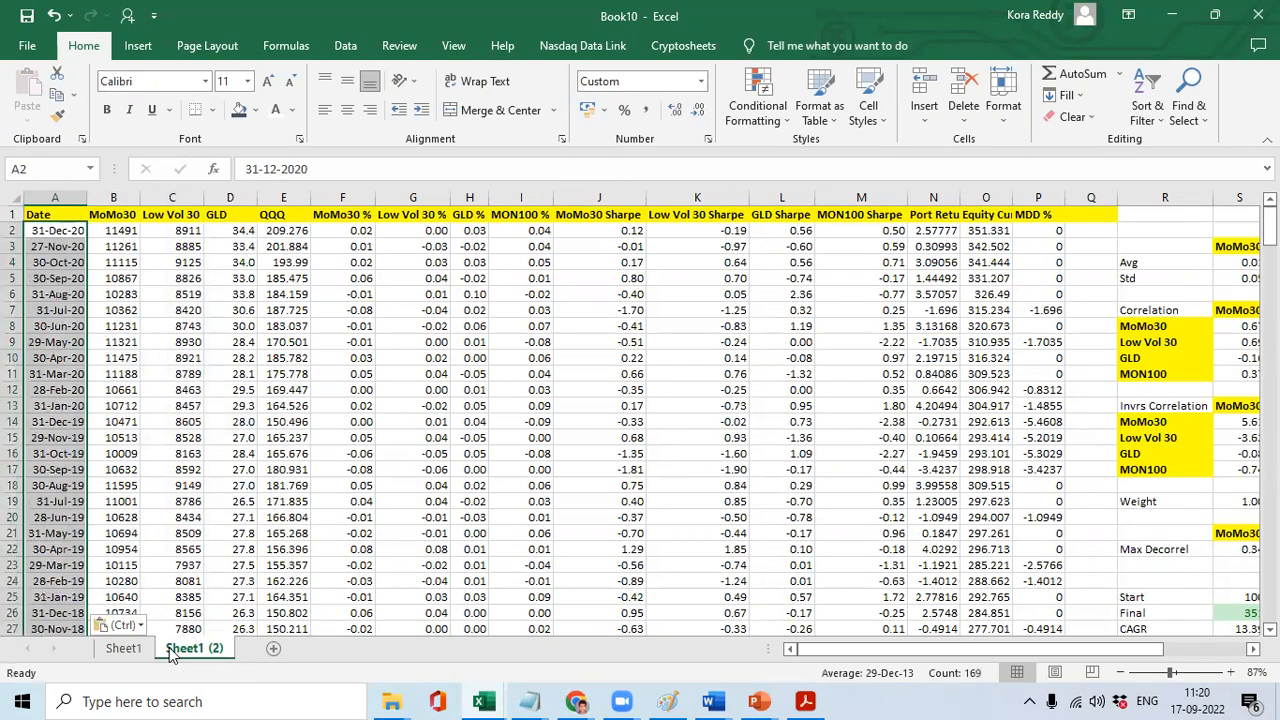
Examine the lower rows of the price and MoMo30 % columns to find where the GLD prices end.
{"action": "key", "text": "ctrl+Down"}
{"action": "key", "text": "Right"}
{"action": "key", "text": "Right"}
{"action": "key", "text": "Right"}
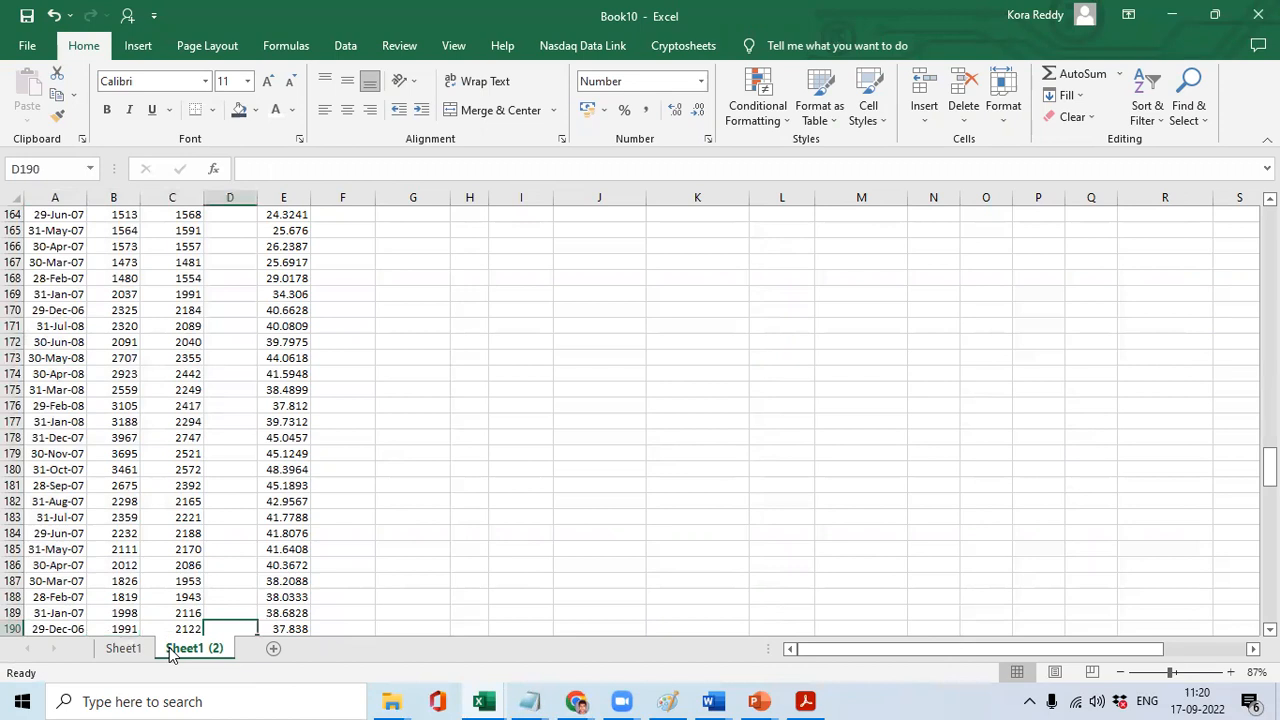
{"action": "key", "text": "Right"}
{"action": "key", "text": "Right"}
{"action": "key", "text": "ctrl+Up"}
{"action": "key", "text": "Up"}
{"action": "key", "text": "Up"}
{"action": "key", "text": "Up"}
{"action": "key", "text": "Up"}
{"action": "key", "text": "Up"}
{"action": "key", "text": "Up"}
{"action": "key", "text": "Up"}
{"action": "key", "text": "Up"}
{"action": "key", "text": "Up"}
{"action": "key", "text": "Up"}
{"action": "key", "text": "Up"}
{"action": "key", "text": "Up"}
{"action": "key", "text": "Up"}
{"action": "key", "text": "Up"}
{"action": "key", "text": "Up"}
{"action": "key", "text": "Up"}
{"action": "key", "text": "Up"}
{"action": "key", "text": "Up"}
{"action": "key", "text": "Up"}
{"action": "key", "text": "Up"}
{"action": "key", "text": "Up"}
{"action": "key", "text": "Up"}
{"action": "key", "text": "Down"}
{"action": "key", "text": "Down"}
{"action": "key", "text": "Down"}
{"action": "key", "text": "Down"}
{"action": "key", "text": "Down"}
{"action": "key", "text": "Down"}
{"action": "key", "text": "Down"}
{"action": "key", "text": "Down"}
{"action": "key", "text": "Down"}
{"action": "key", "text": "Down"}
{"action": "key", "text": "Down"}
{"action": "key", "text": "Down"}
{"action": "key", "text": "Down"}
{"action": "key", "text": "Down"}
{"action": "key", "text": "Down"}
{"action": "key", "text": "Down"}
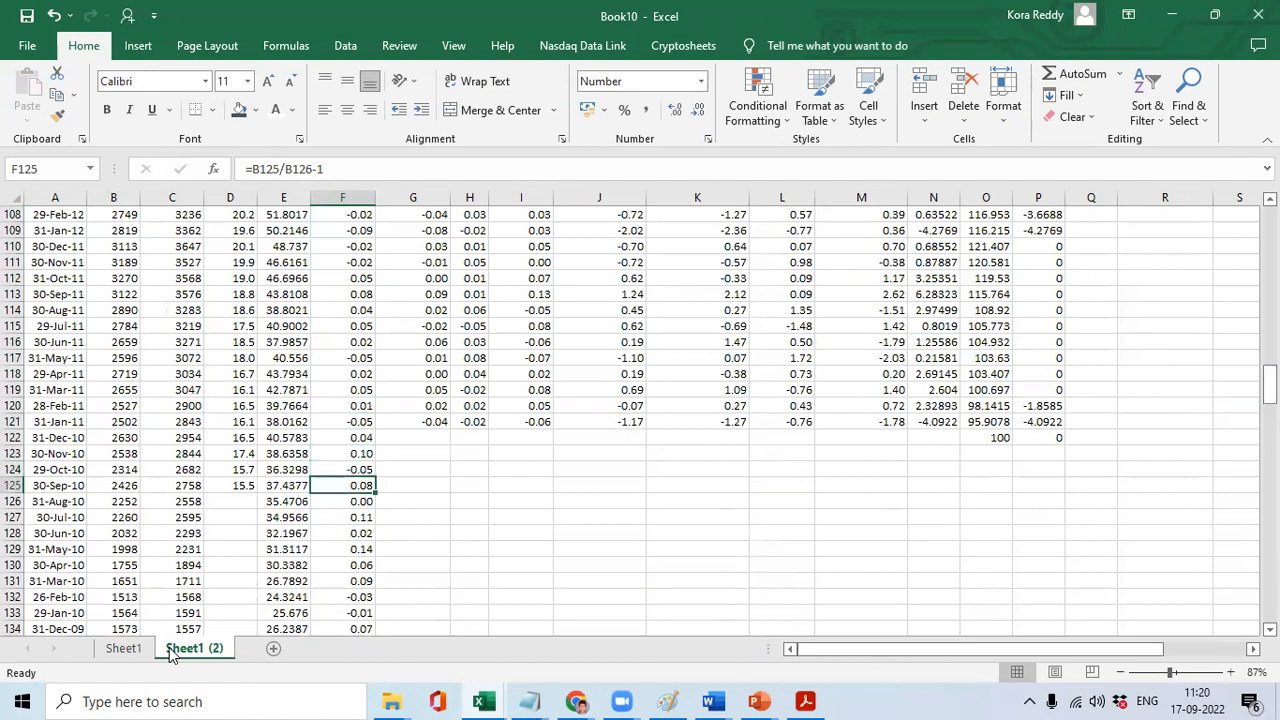
Try to clear the Date, price and MoMo30 % cells from the 31-Aug-10 row down to the last data row.
{"action": "key", "text": "Home"}
{"action": "key", "text": "Down"}
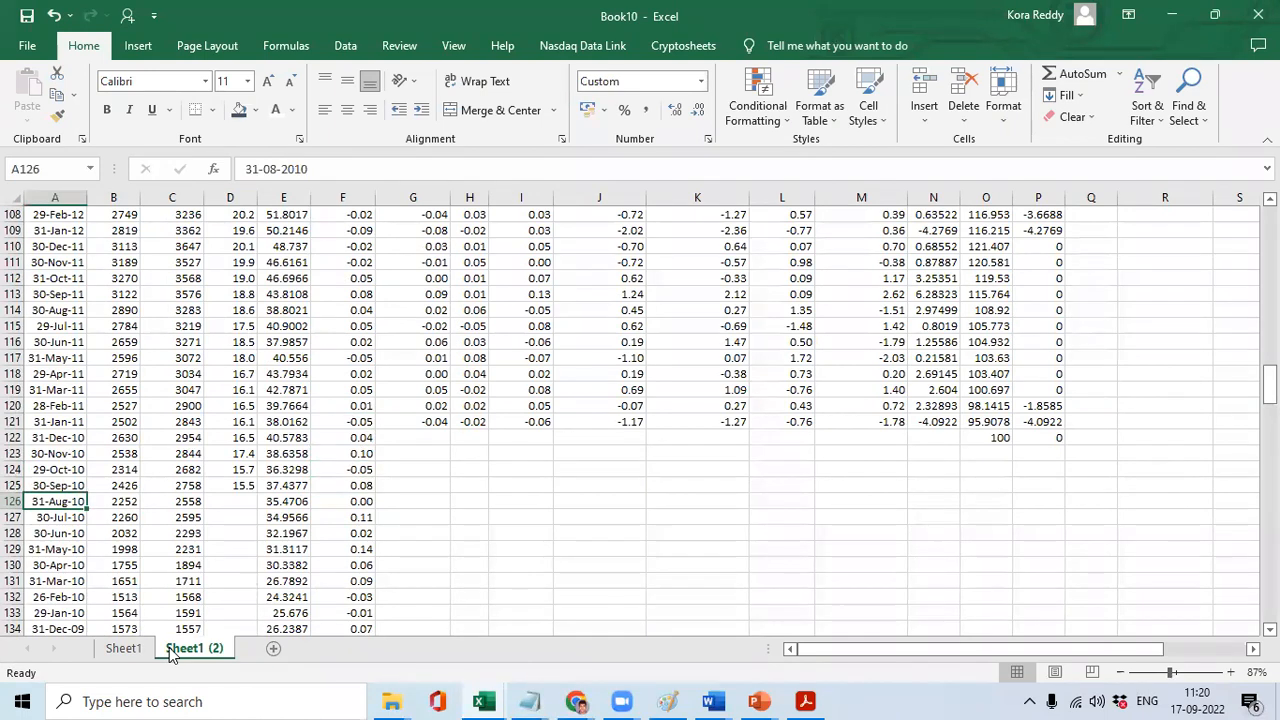
{"action": "key", "text": "shift+Right"}
{"action": "key", "text": "shift+Right"}
{"action": "key", "text": "shift+Right"}
{"action": "key", "text": "shift+Right"}
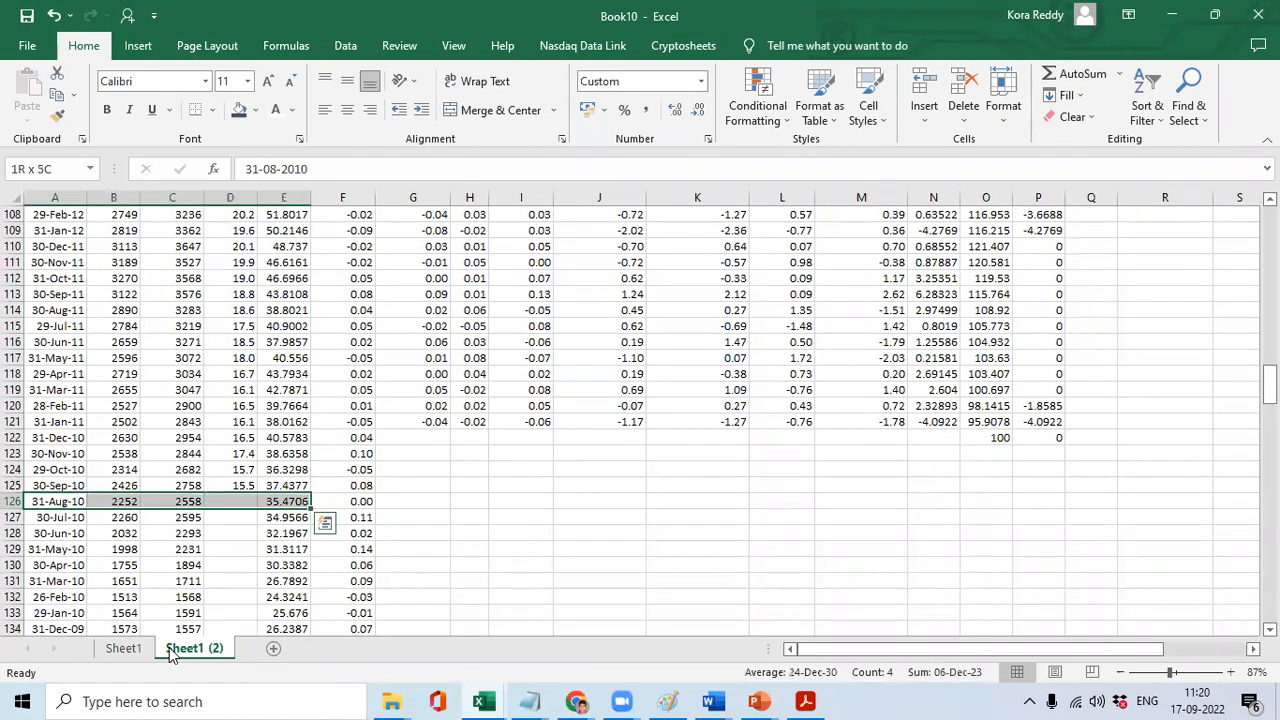
{"action": "key", "text": "shift+Right"}
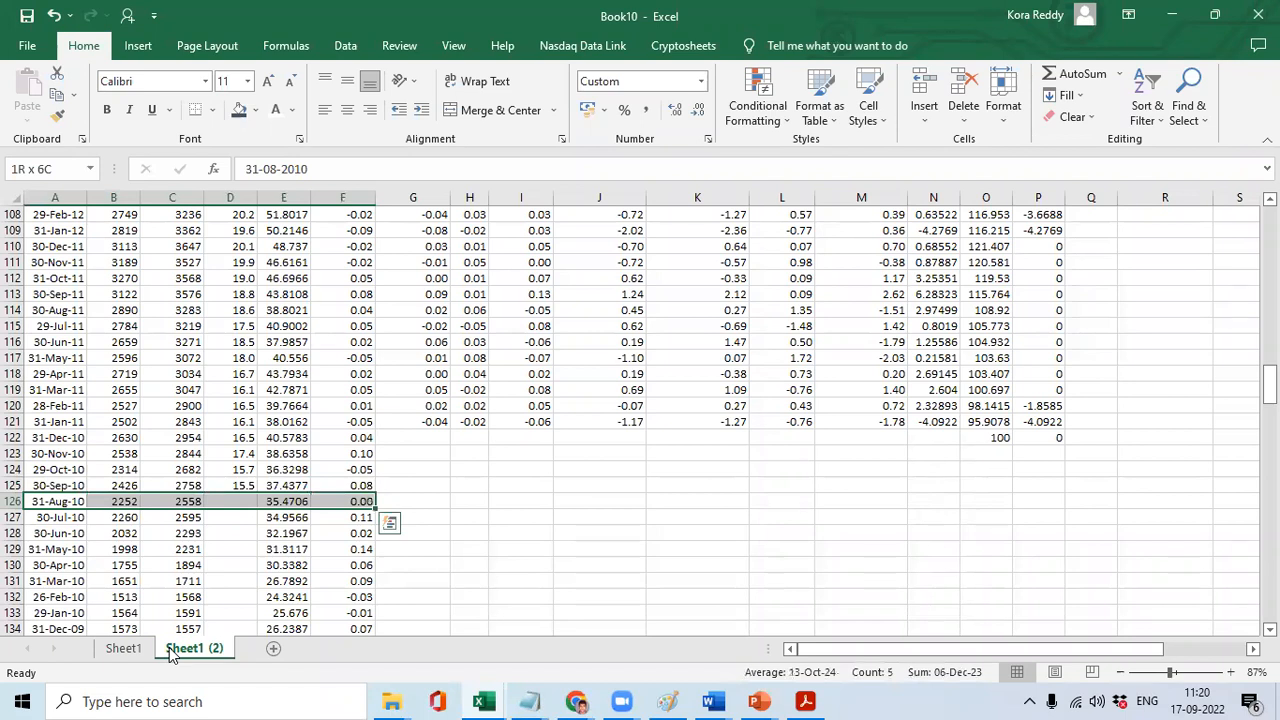
{"action": "key", "text": "ctrl+shift+Down"}
{"action": "key", "text": "Delete"}
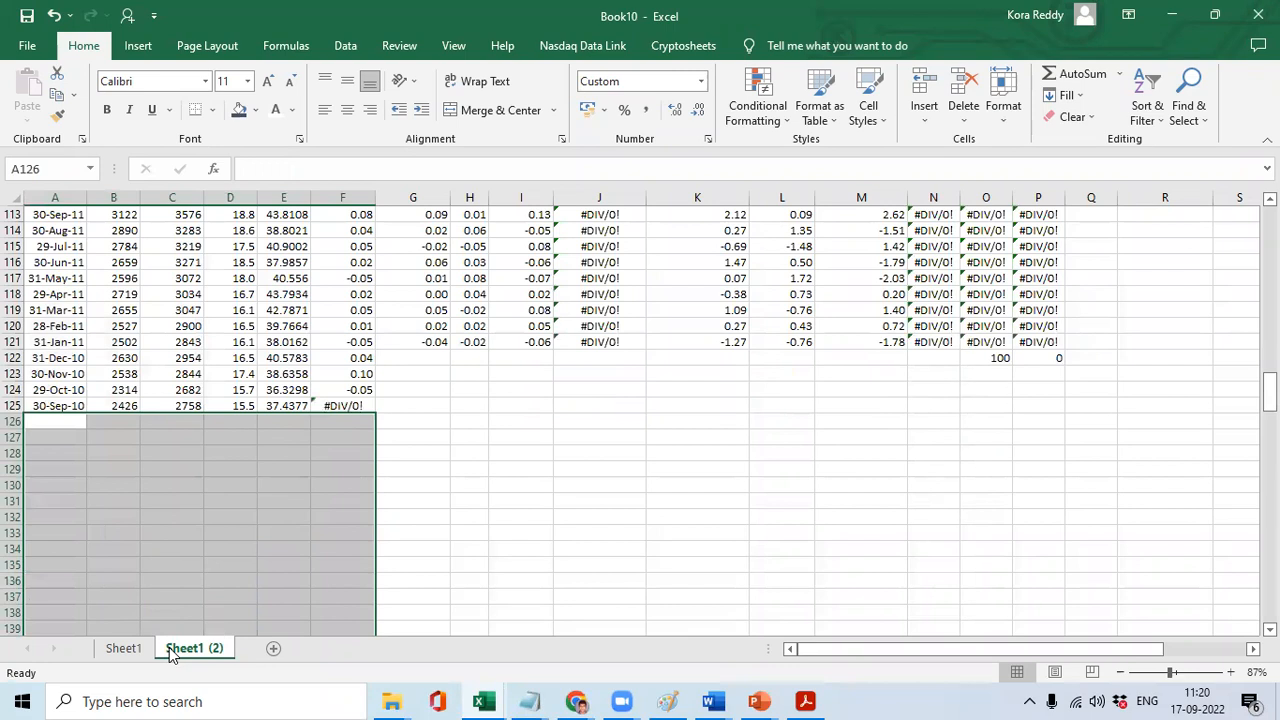
{"action": "key", "text": "ctrl+z"}
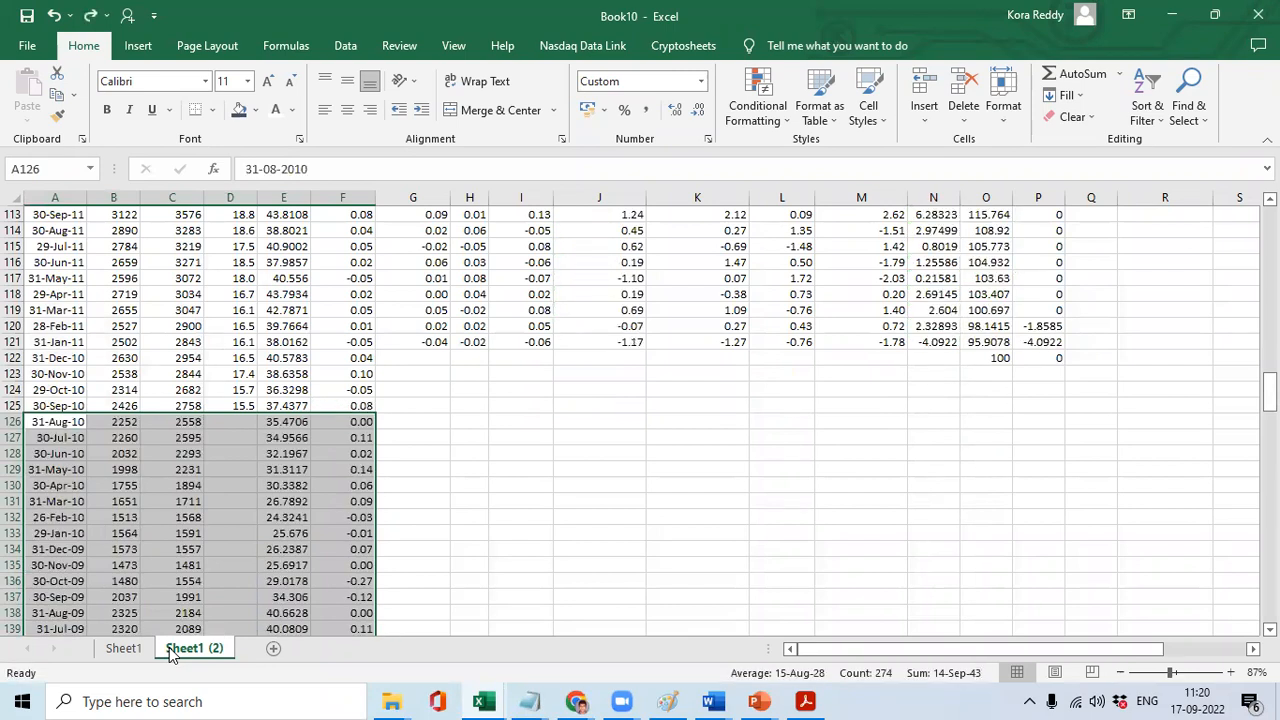
Inspect the end and start of the return columns, then the average, standard deviation and correlation tables in columns R to V.
{"action": "key", "text": "Right"}
{"action": "key", "text": "Right"}
{"action": "key", "text": "Right"}
{"action": "key", "text": "Right"}
{"action": "key", "text": "Right"}
{"action": "key", "text": "Right"}
{"action": "key", "text": "Right"}
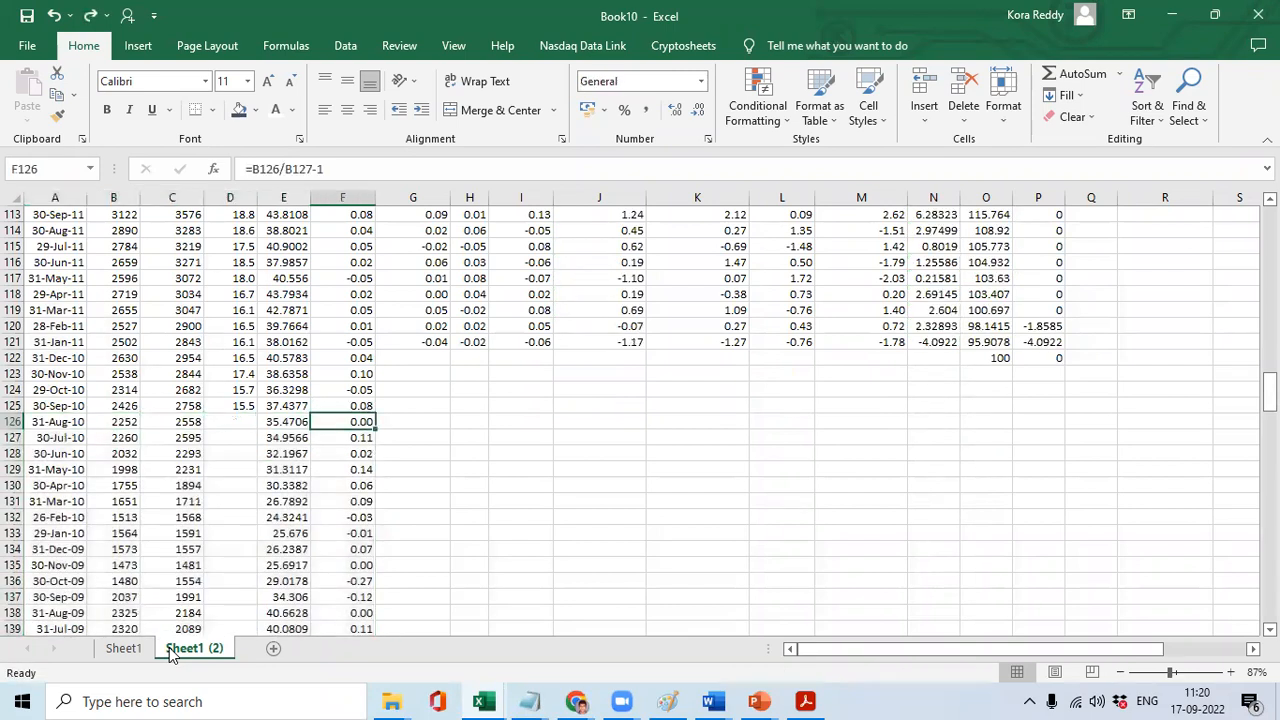
{"action": "key", "text": "Up"}
{"action": "key", "text": "Up"}
{"action": "key", "text": "Up"}
{"action": "key", "text": "Up"}
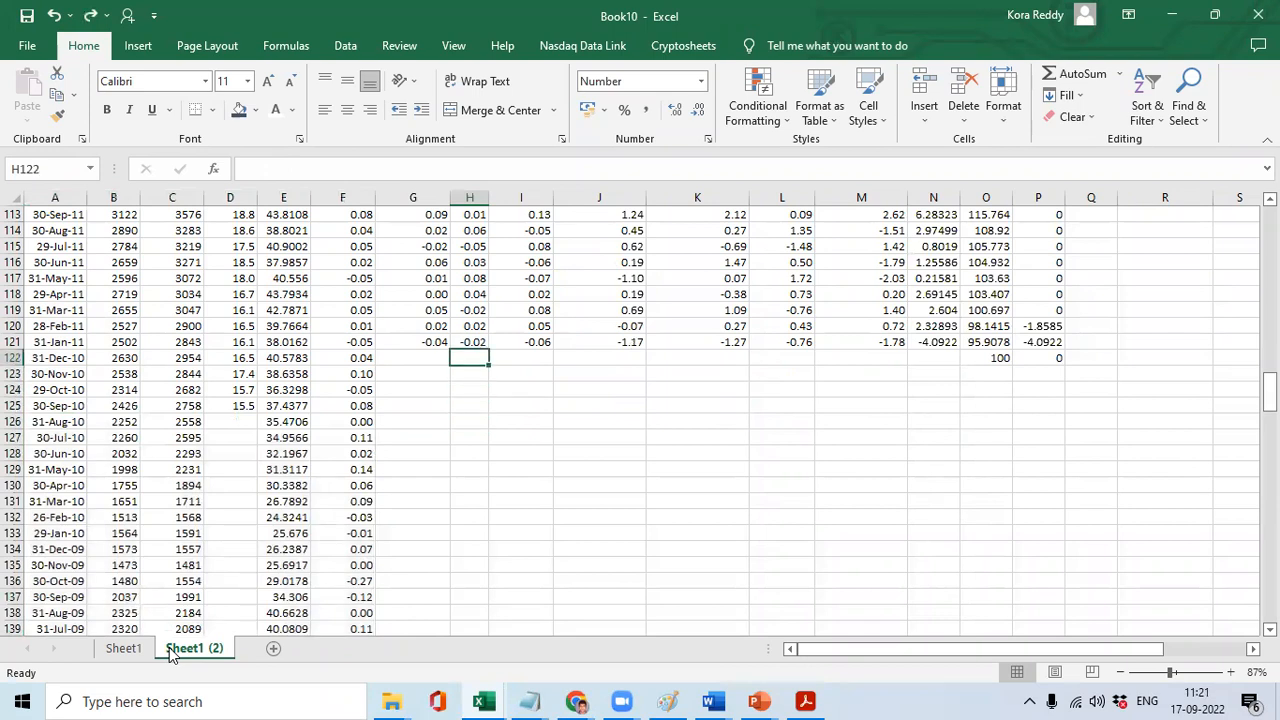
{"action": "key", "text": "Up"}
{"action": "key", "text": "ctrl+Up"}
{"action": "key", "text": "Down"}
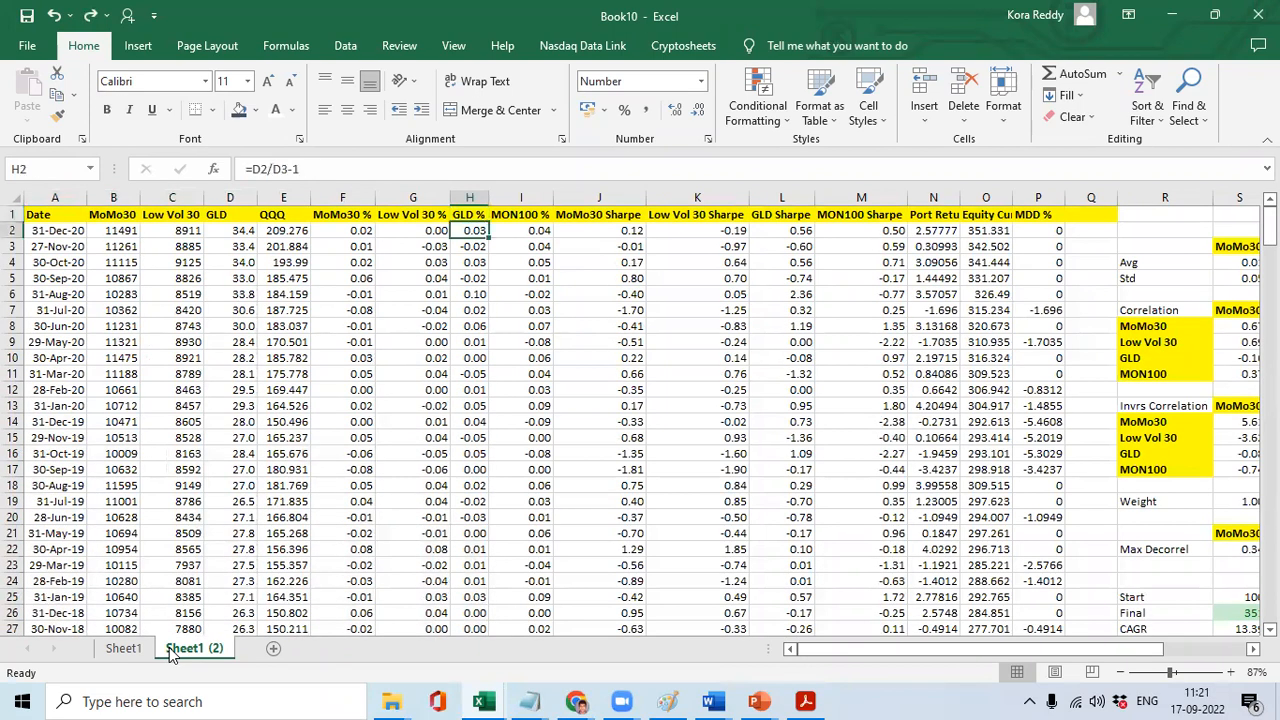
{"action": "key", "text": "Right"}
{"action": "key", "text": "Right"}
{"action": "key", "text": "Right"}
{"action": "key", "text": "Right"}
{"action": "key", "text": "Right"}
{"action": "key", "text": "Right"}
{"action": "key", "text": "Right"}
{"action": "key", "text": "Right"}
{"action": "key", "text": "Right"}
{"action": "key", "text": "Right"}
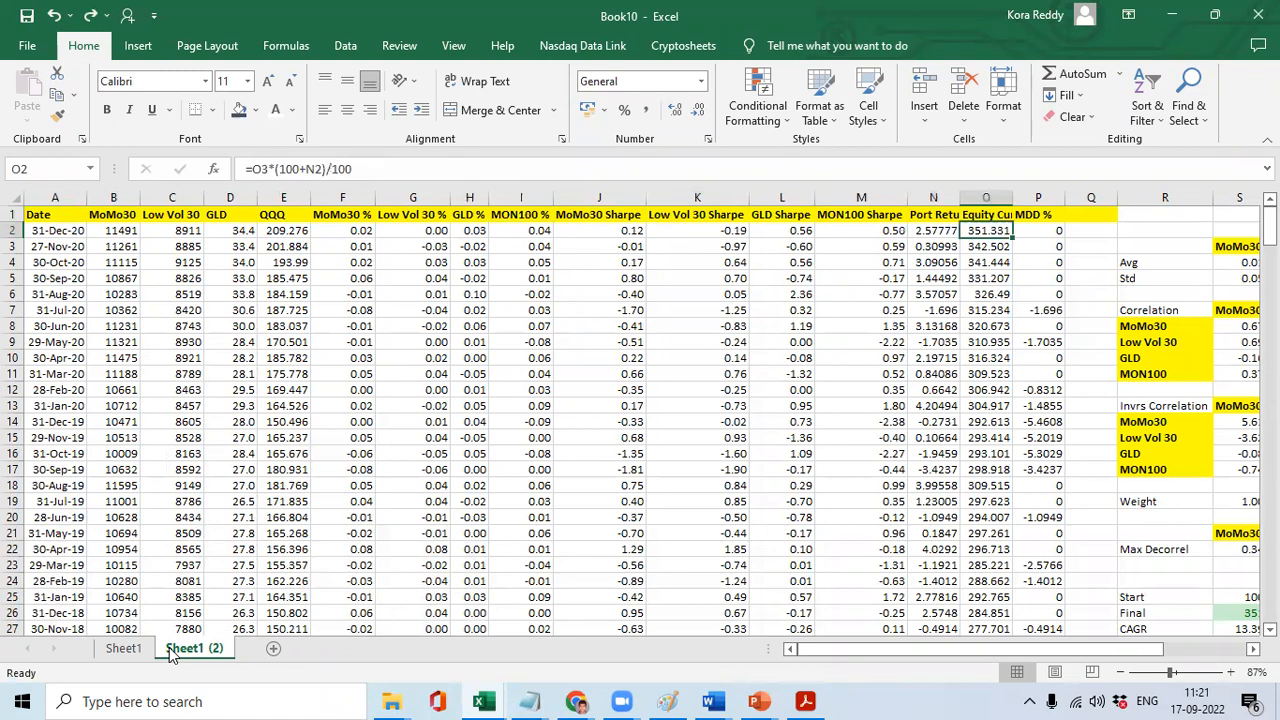
{"action": "key", "text": "Right"}
{"action": "key", "text": "Right"}
{"action": "key", "text": "Right"}
{"action": "key", "text": "Right"}
{"action": "key", "text": "Right"}
{"action": "key", "text": "Left"}
{"action": "key", "text": "Left"}
{"action": "key", "text": "Left"}
{"action": "key", "text": "Left"}
{"action": "key", "text": "Down"}
{"action": "key", "text": "Down"}
{"action": "key", "text": "Down"}
{"action": "key", "text": "Down"}
{"action": "key", "text": "Down"}
{"action": "key", "text": "Down"}
{"action": "key", "text": "Down"}
{"action": "key", "text": "Down"}
{"action": "key", "text": "Down"}
{"action": "key", "text": "Down"}
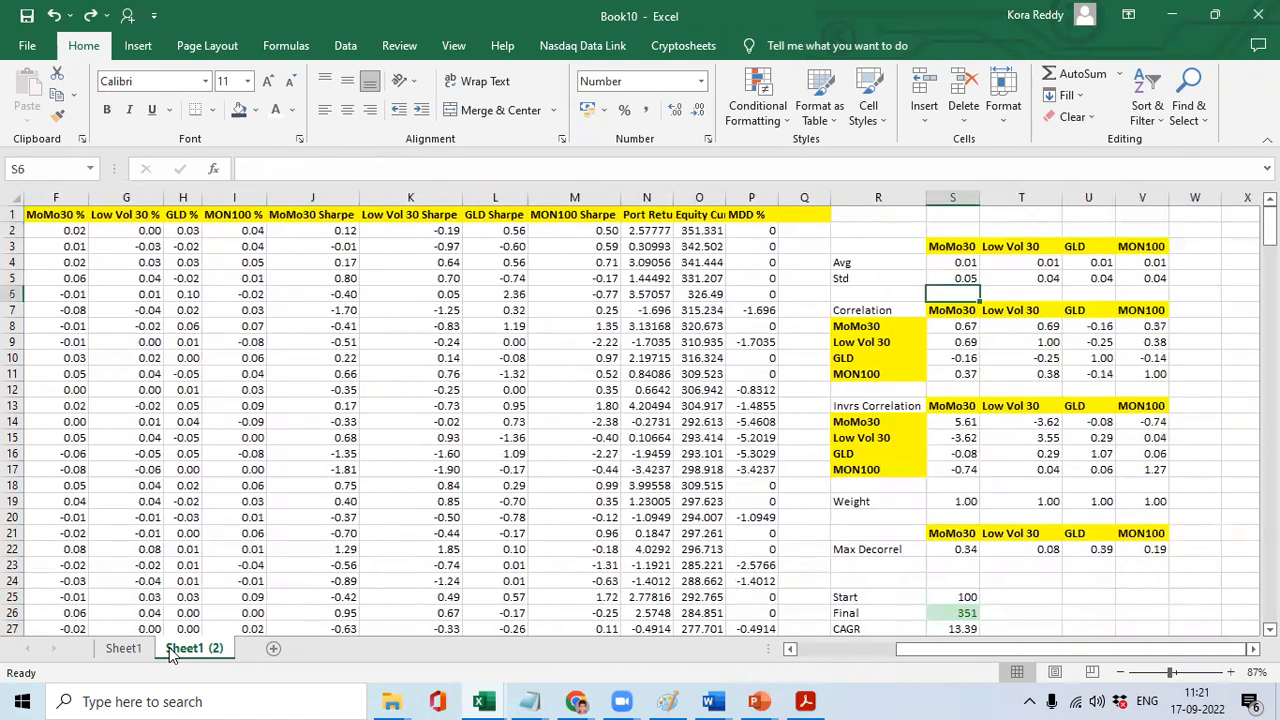
Examine the Max Decorrel weights and their formula in row 22 for the four assets.
{"action": "key", "text": "Down"}
{"action": "key", "text": "Down"}
{"action": "key", "text": "Down"}
{"action": "key", "text": "Down"}
{"action": "key", "text": "Down"}
{"action": "key", "text": "Down"}
{"action": "key", "text": "Down"}
{"action": "key", "text": "Down"}
{"action": "key", "text": "Down"}
{"action": "key", "text": "Down"}
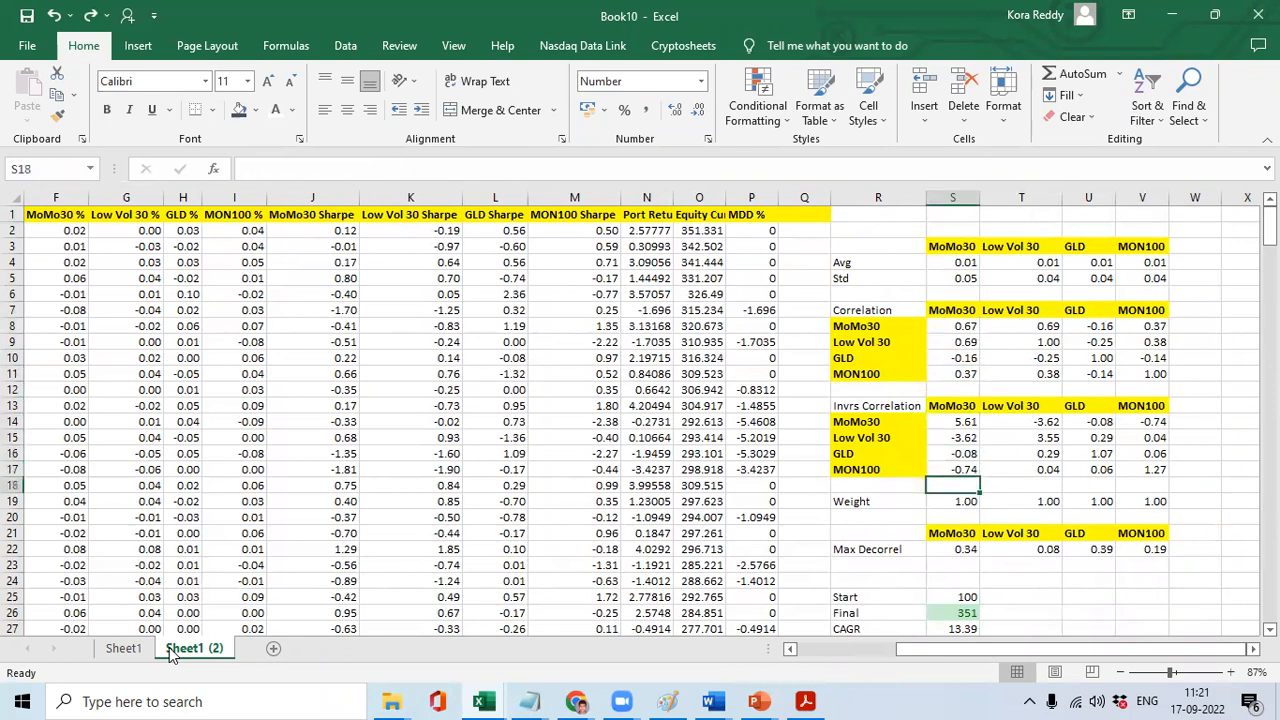
{"action": "key", "text": "shift+Right"}
{"action": "key", "text": "shift+Right"}
{"action": "key", "text": "shift+Right"}
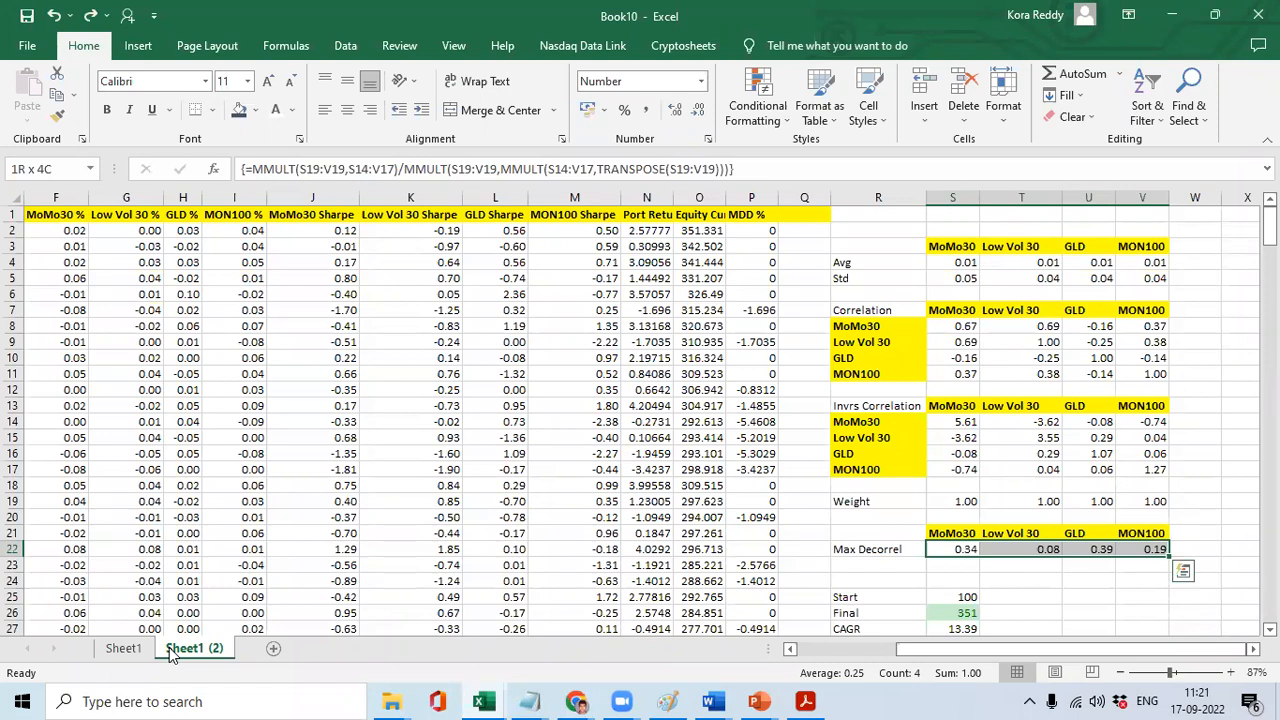
{"action": "key", "text": "Left"}
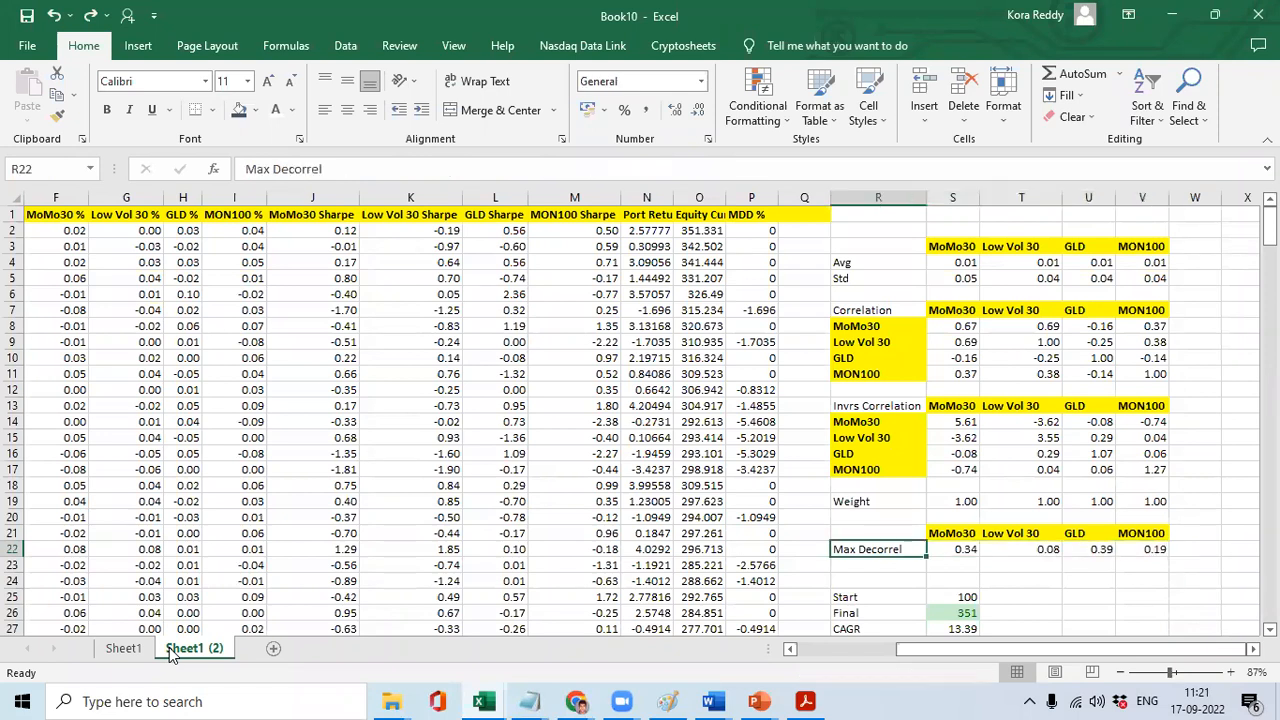
On Sheet1, copy the rows dated 31-Dec-20 to 31-Jan-20 from the Date column through the MON100 % column.
{"action": "left_click", "coordinate": [122, 648]}
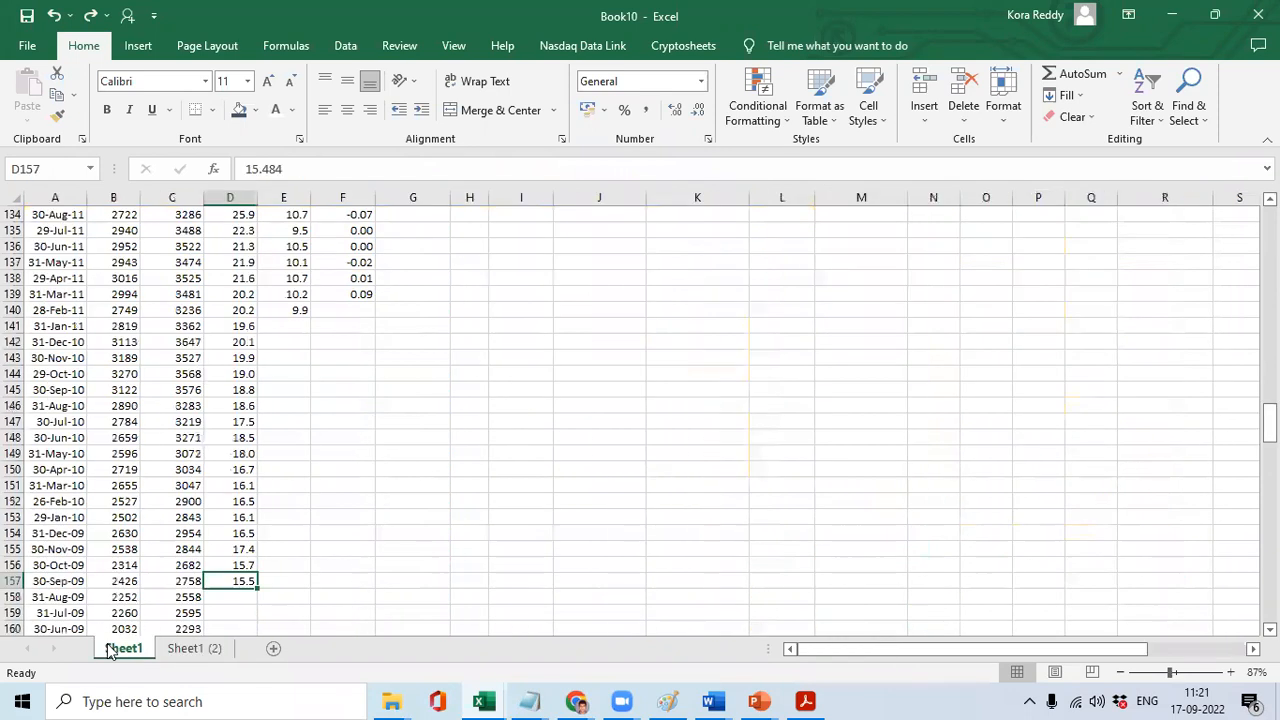
{"action": "key", "text": "ctrl+Up"}
{"action": "key", "text": "Left"}
{"action": "key", "text": "Left"}
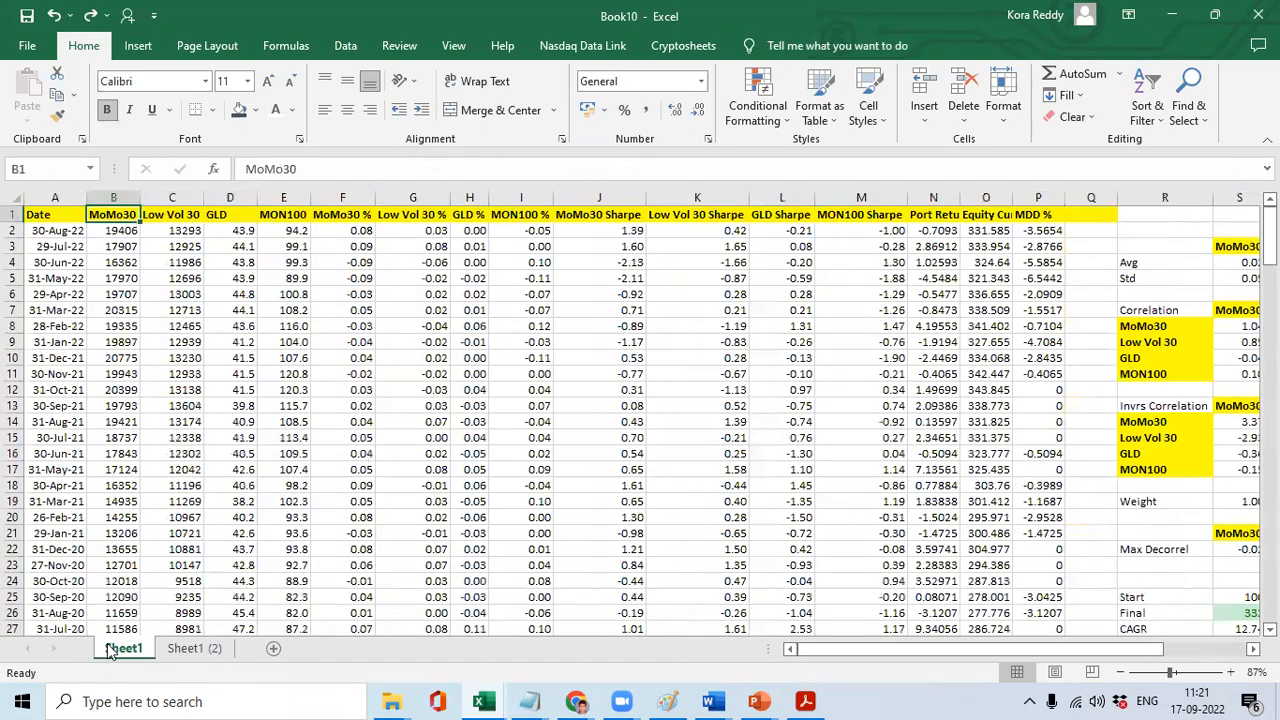
{"action": "key", "text": "Left"}
{"action": "key", "text": "Down"}
{"action": "key", "text": "Down"}
{"action": "key", "text": "Down"}
{"action": "key", "text": "Down"}
{"action": "key", "text": "Down"}
{"action": "key", "text": "Down"}
{"action": "key", "text": "Down"}
{"action": "key", "text": "Down"}
{"action": "key", "text": "Down"}
{"action": "key", "text": "Down"}
{"action": "key", "text": "Down"}
{"action": "key", "text": "Down"}
{"action": "key", "text": "Down"}
{"action": "key", "text": "Down"}
{"action": "key", "text": "Down"}
{"action": "key", "text": "Down"}
{"action": "key", "text": "Down"}
{"action": "key", "text": "Down"}
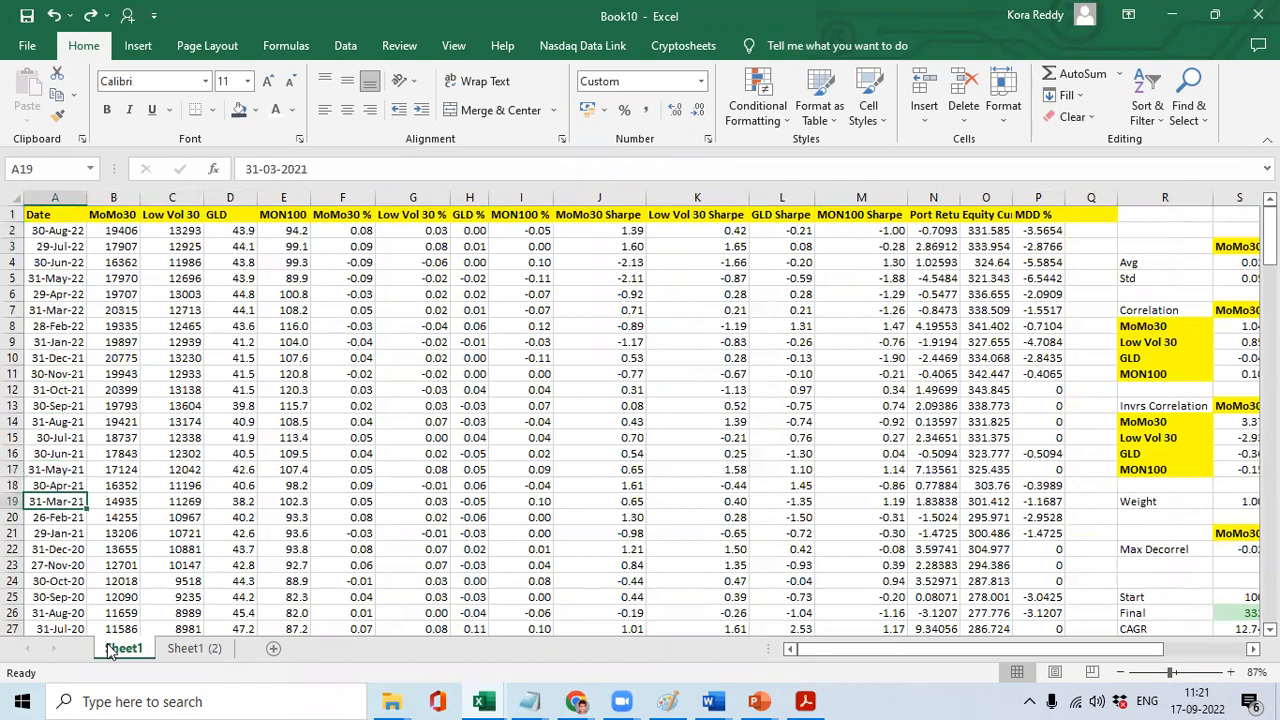
{"action": "key", "text": "Down"}
{"action": "key", "text": "Down"}
{"action": "key", "text": "Down"}
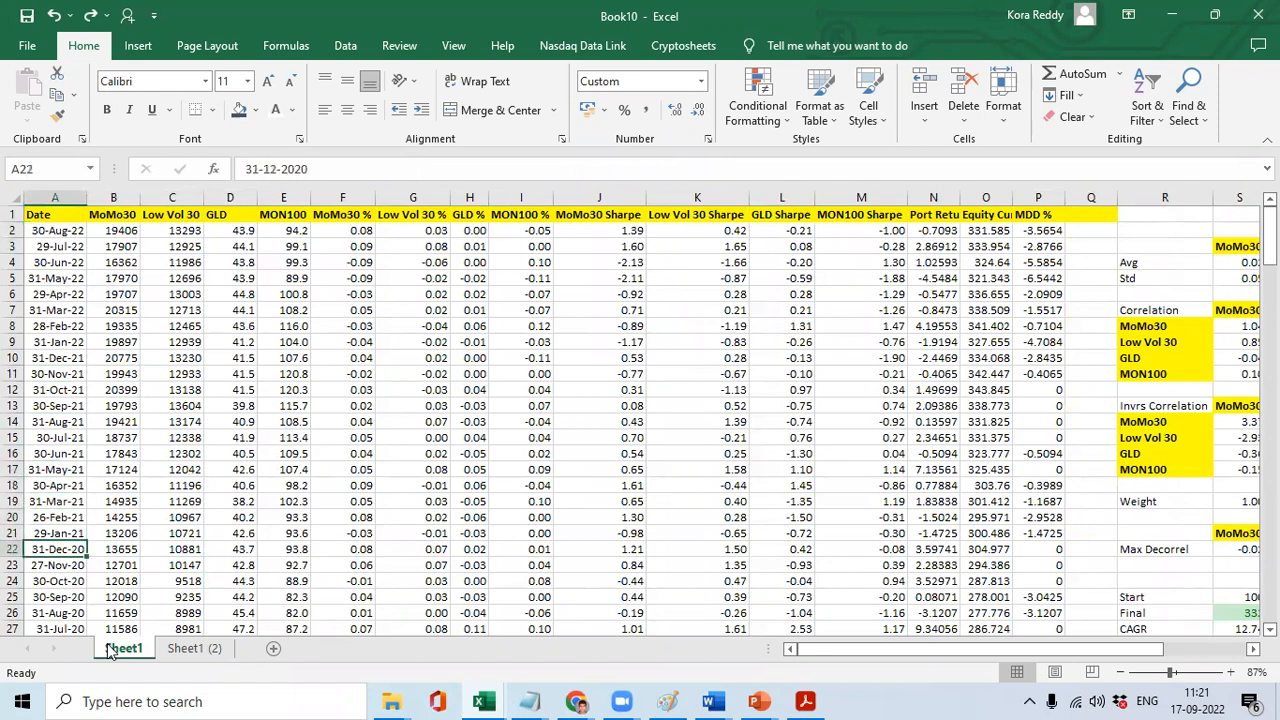
{"action": "key", "text": "shift+Right"}
{"action": "key", "text": "shift+Right"}
{"action": "key", "text": "shift+Right"}
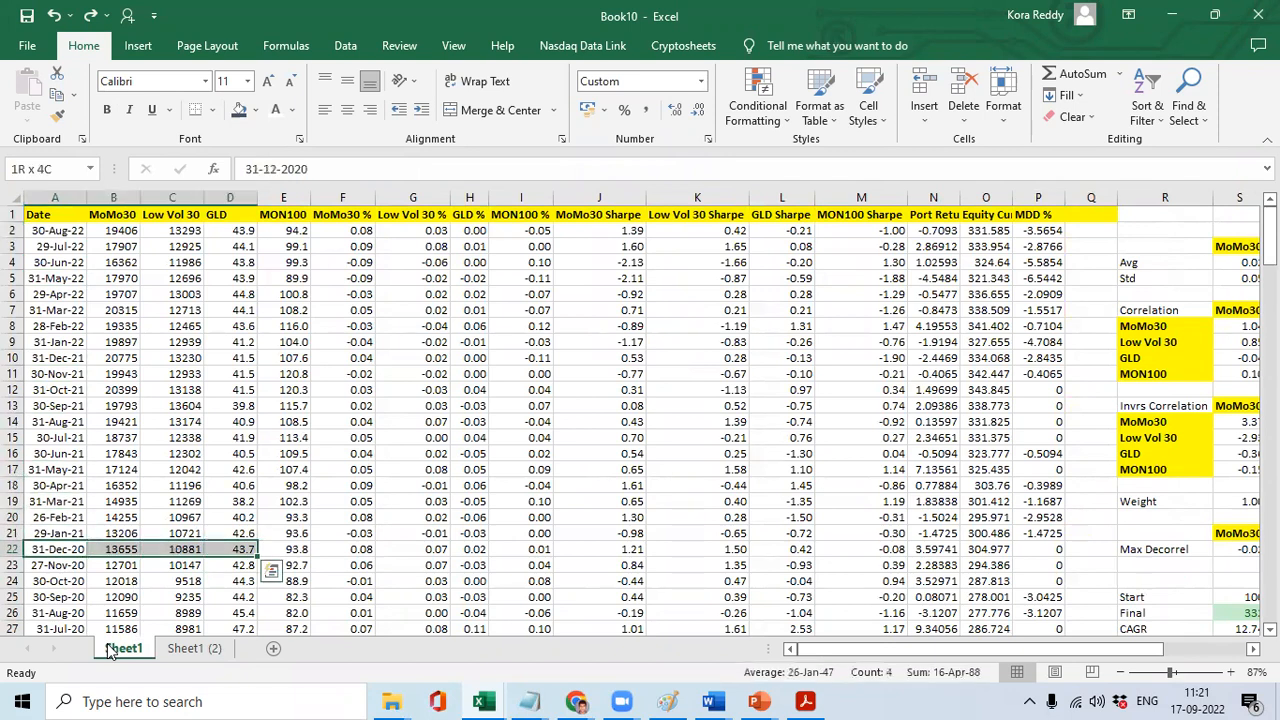
{"action": "key", "text": "shift+Right"}
{"action": "key", "text": "shift+Right"}
{"action": "key", "text": "shift+Right"}
{"action": "key", "text": "shift+Right"}
{"action": "key", "text": "shift+Right"}
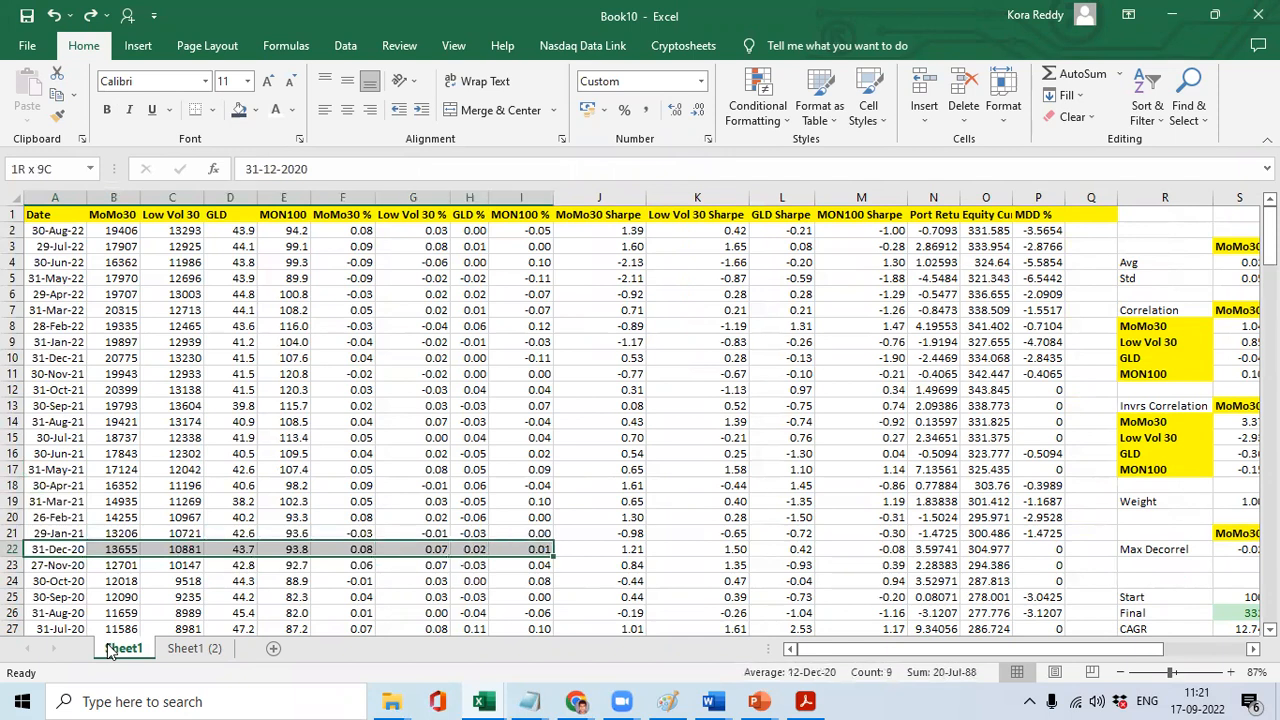
{"action": "key", "text": "shift+Down"}
{"action": "key", "text": "shift+Down"}
{"action": "key", "text": "shift+Down"}
{"action": "key", "text": "shift+Down"}
{"action": "key", "text": "shift+Down"}
{"action": "key", "text": "shift+Down"}
{"action": "key", "text": "shift+Down"}
{"action": "key", "text": "shift+Down"}
{"action": "key", "text": "shift+Down"}
{"action": "key", "text": "shift+Down"}
{"action": "key", "text": "shift+Down"}
{"action": "key", "text": "shift+Down"}
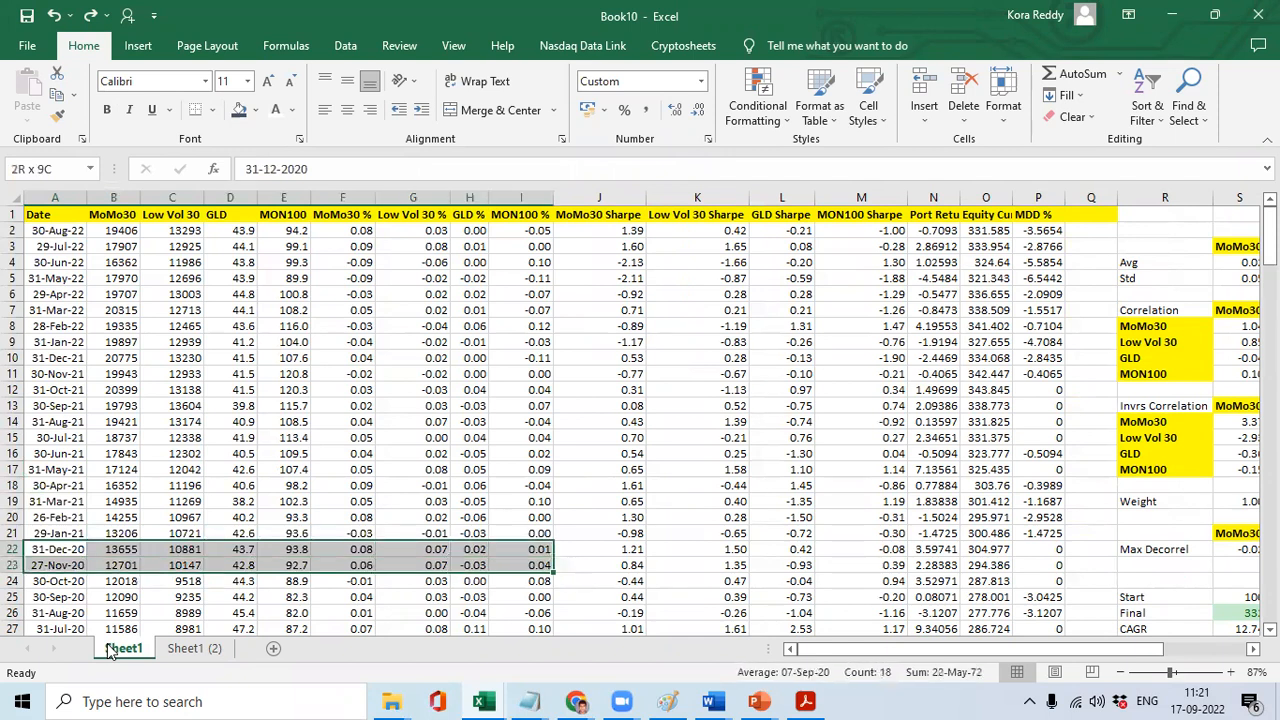
{"action": "key", "text": "shift+Up"}
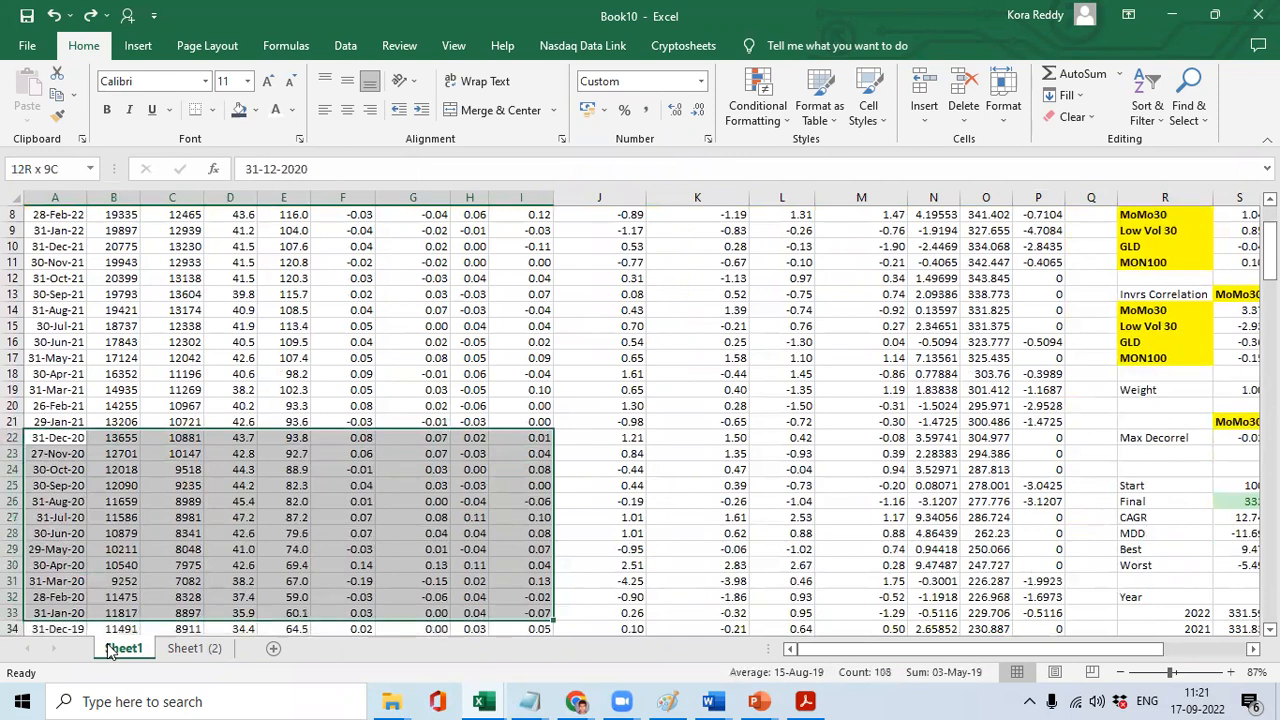
{"action": "key", "text": "ctrl+c"}
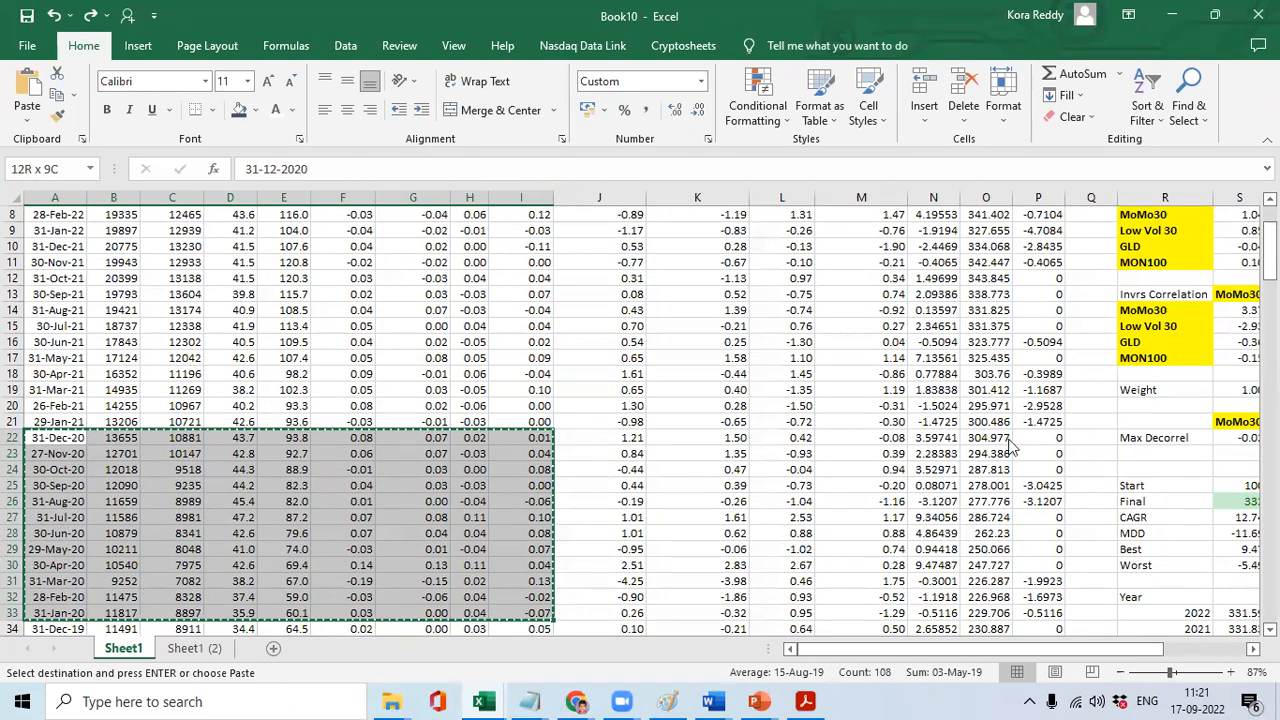
Insert a new sheet before Sheet1 (2) and place the copied 2020 rows in it starting at A2.
{"action": "left_click", "coordinate": [276, 649]}
{"action": "left_click", "coordinate": [276, 652]}
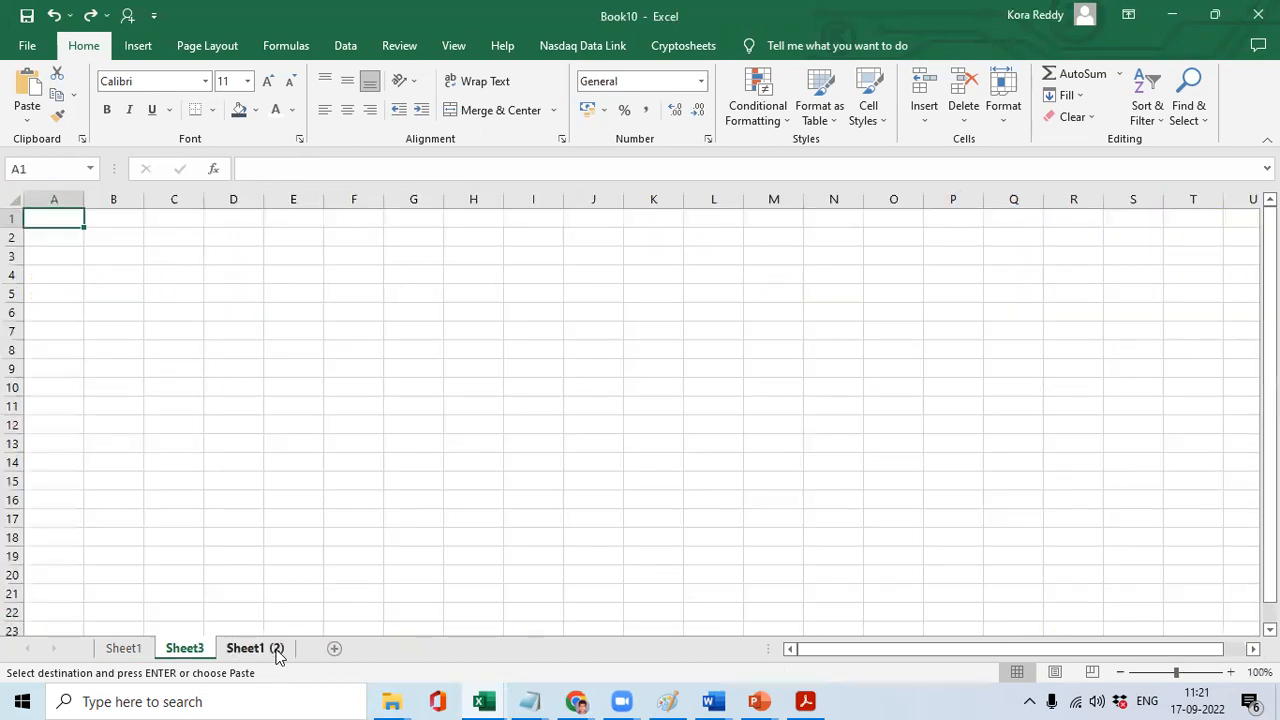
{"action": "key", "text": "ctrl+v"}
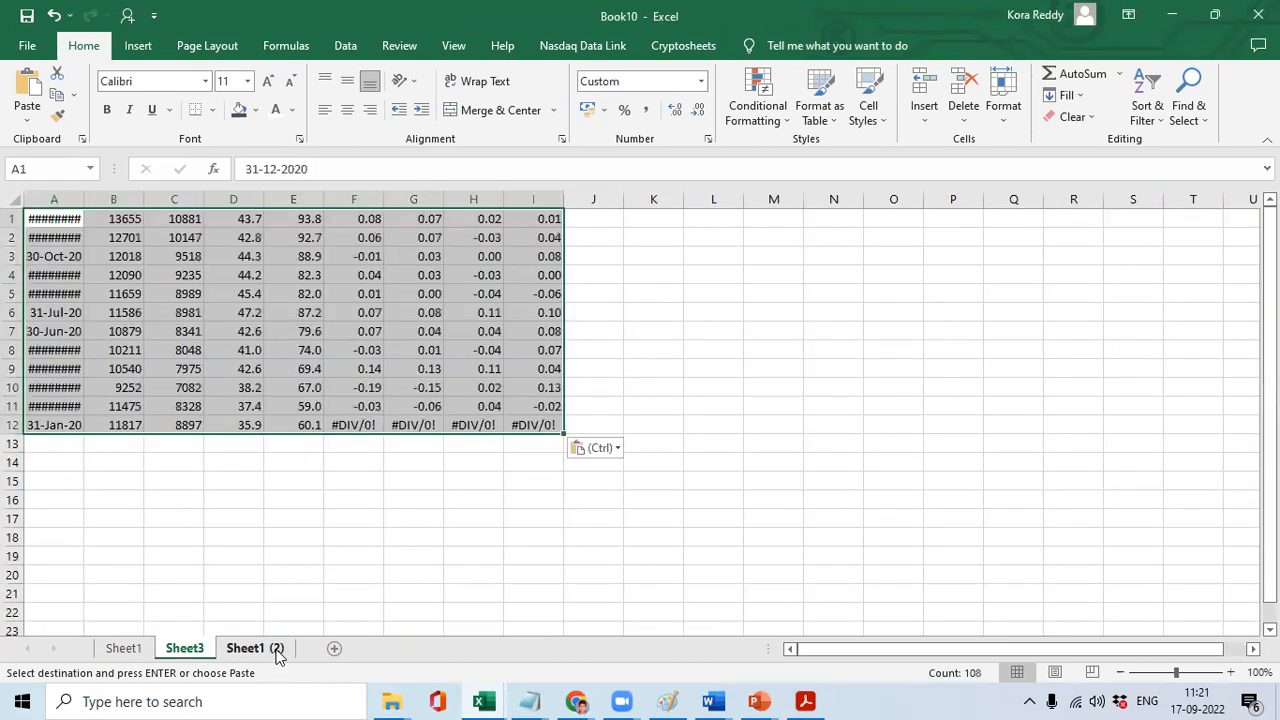
{"action": "key", "text": "ctrl+c"}
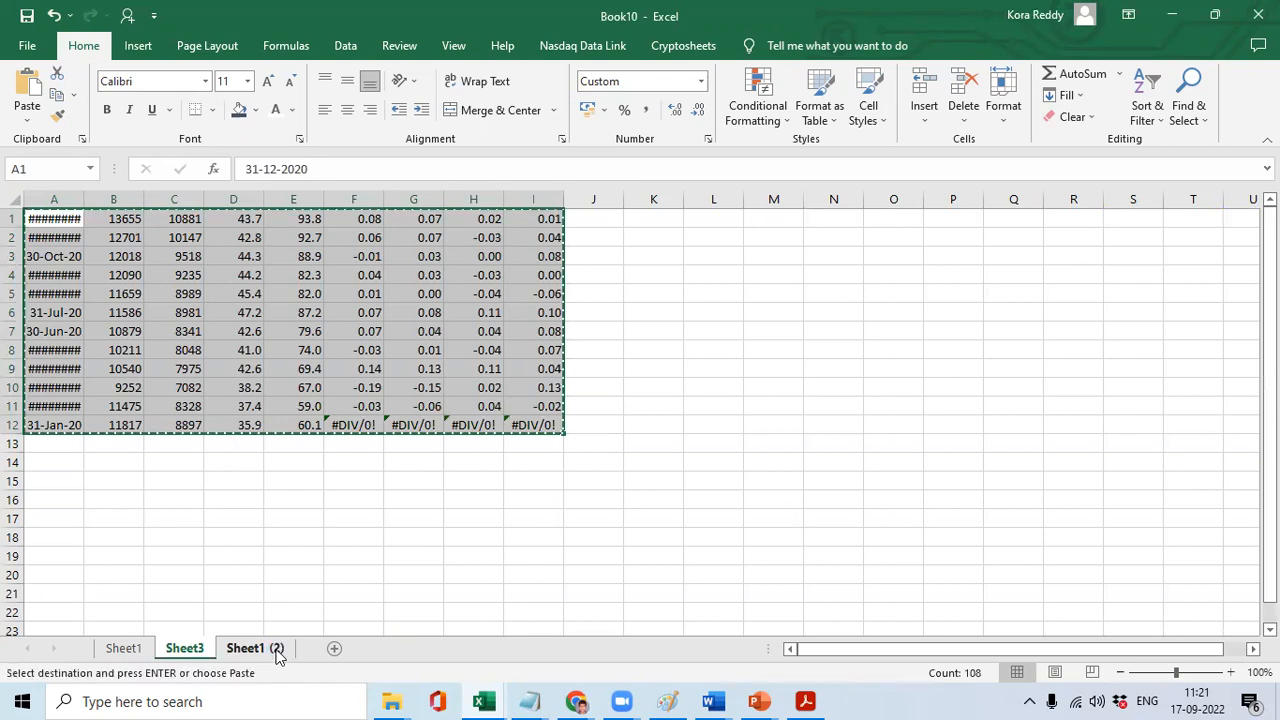
{"action": "key", "text": "Down"}
{"action": "key", "text": "Return"}
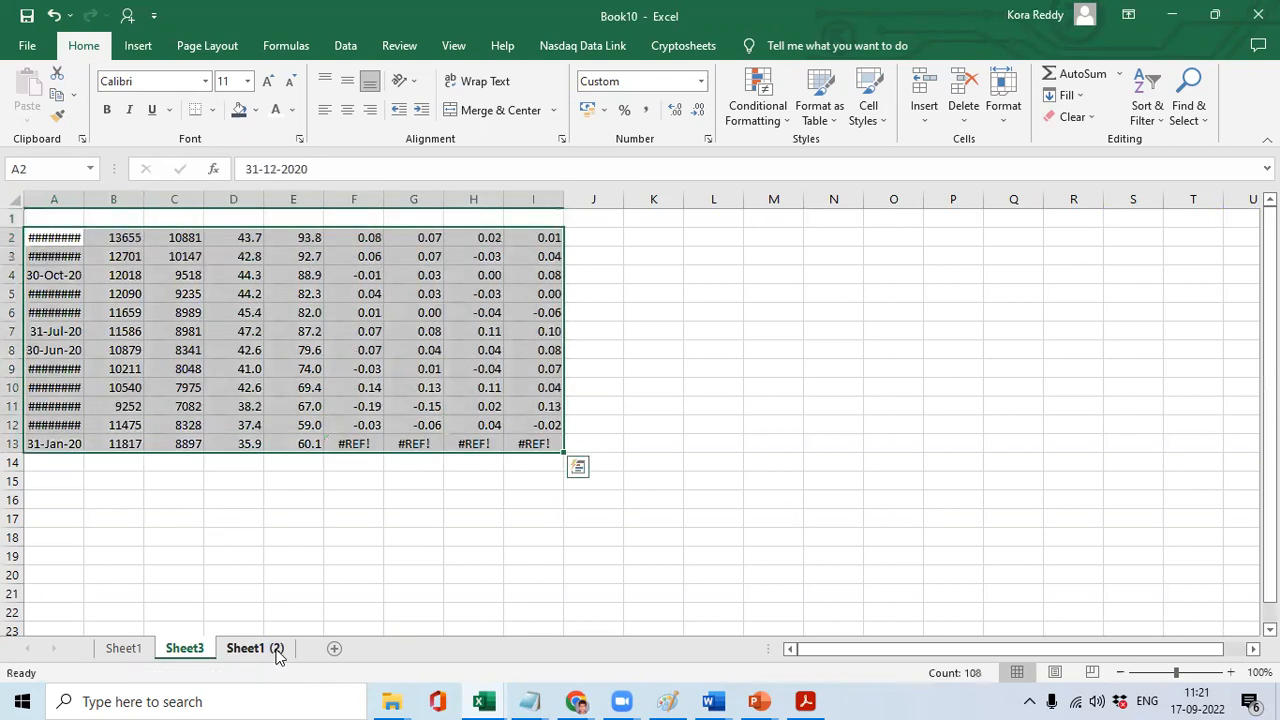
Copy Sheet1's 31-Dec-20 to 31-Jan-20 rows through Notepad as plain values and paste them over the rows in Sheet3.
{"action": "key", "text": "alt+Tab"}
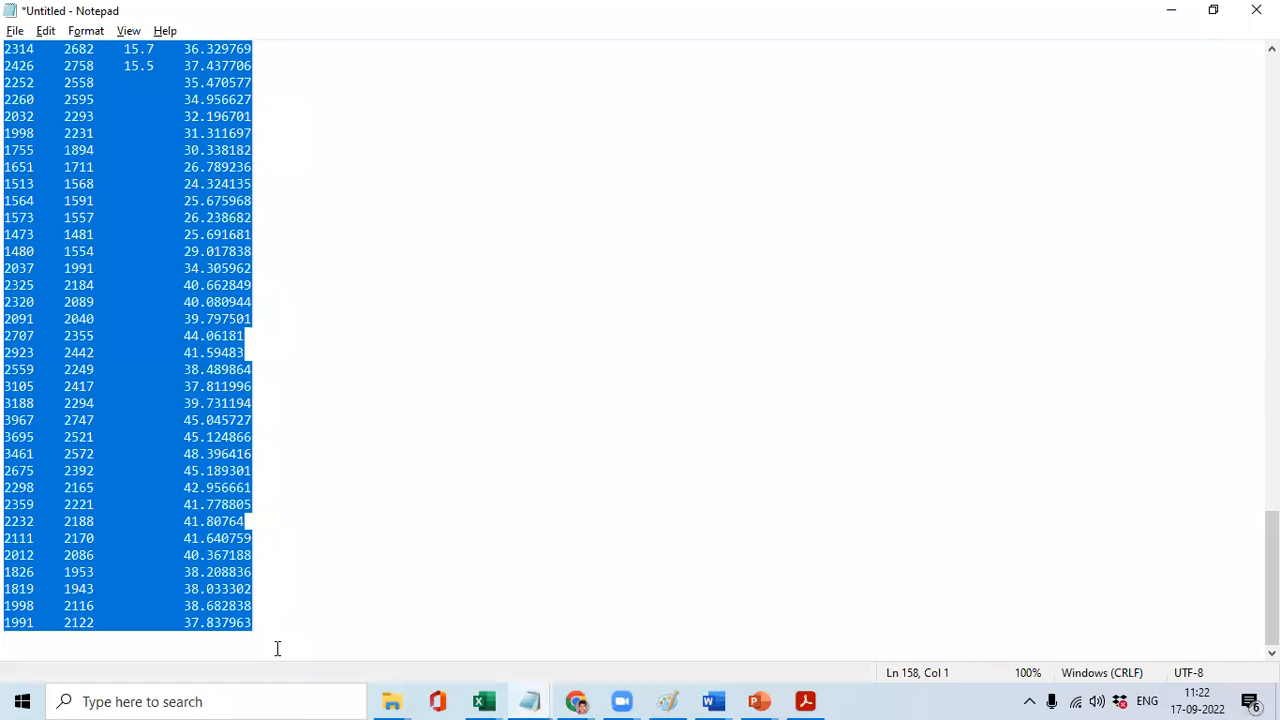
{"action": "key", "text": "alt+Tab"}
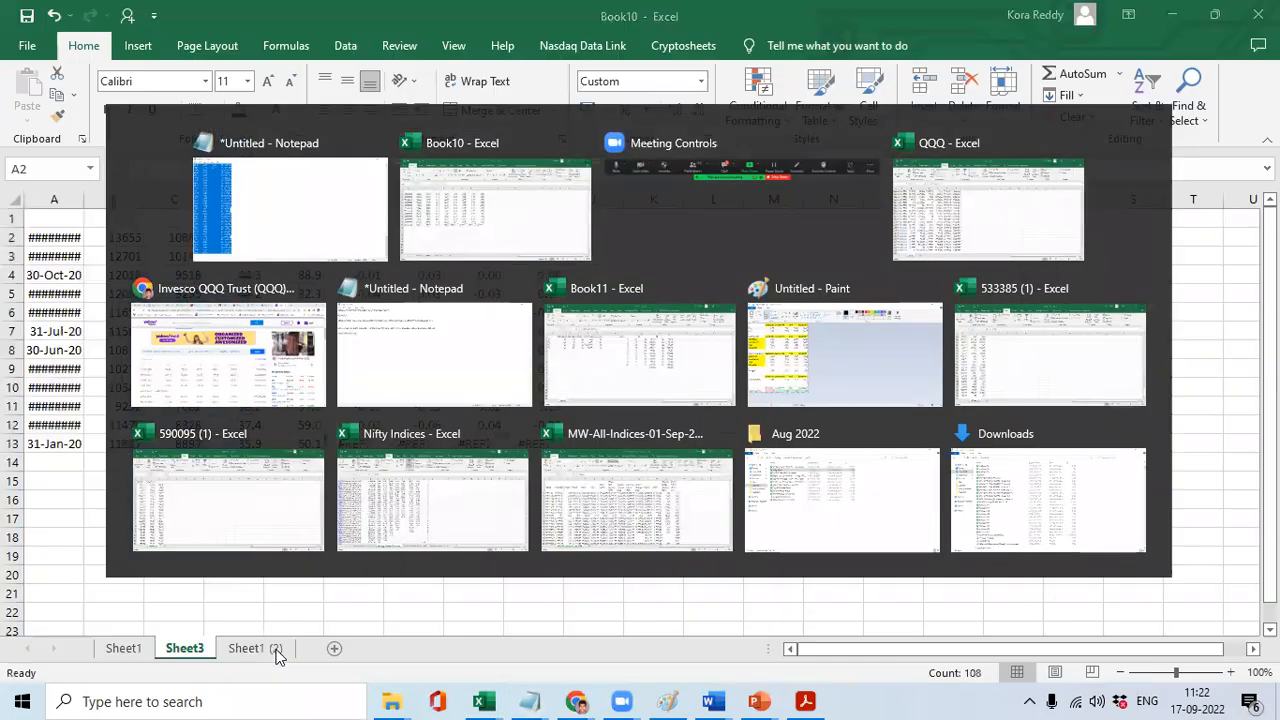
{"action": "left_click", "coordinate": [124, 648]}
{"action": "key", "text": "ctrl+v"}
{"action": "key", "text": "ctrl+c"}
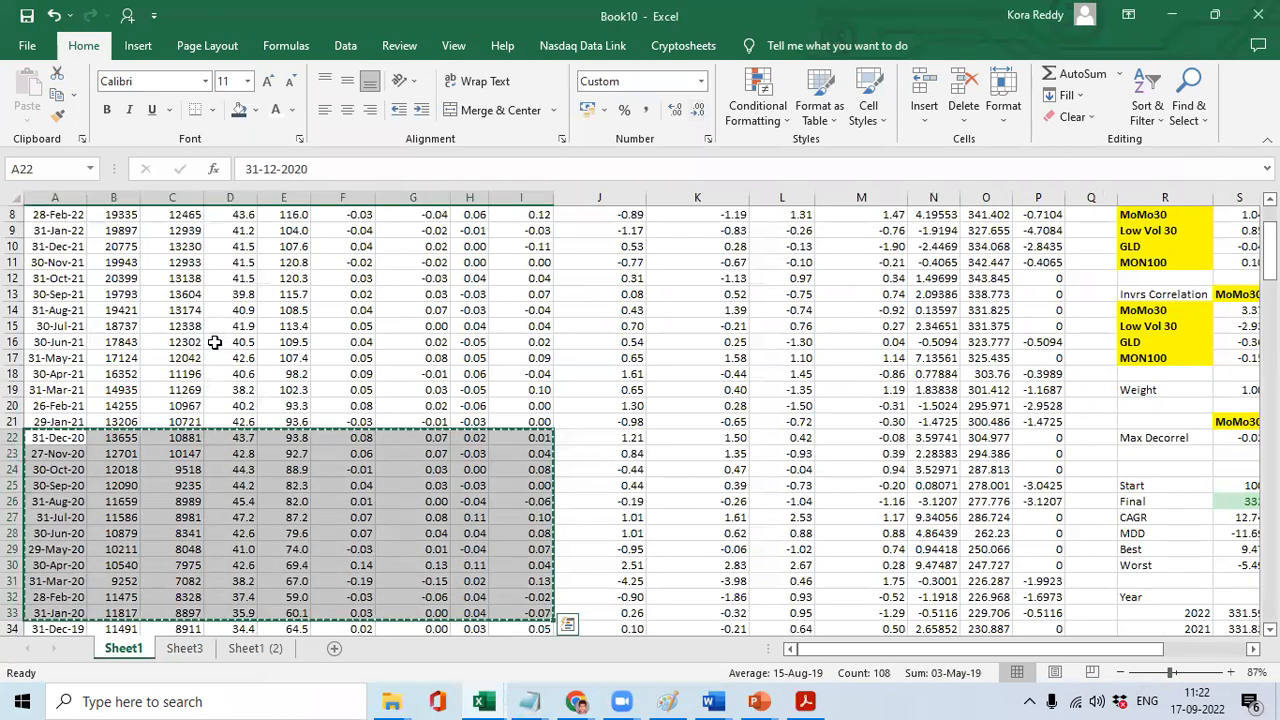
{"action": "key", "text": "alt+Tab"}
{"action": "key", "text": "ctrl+v"}
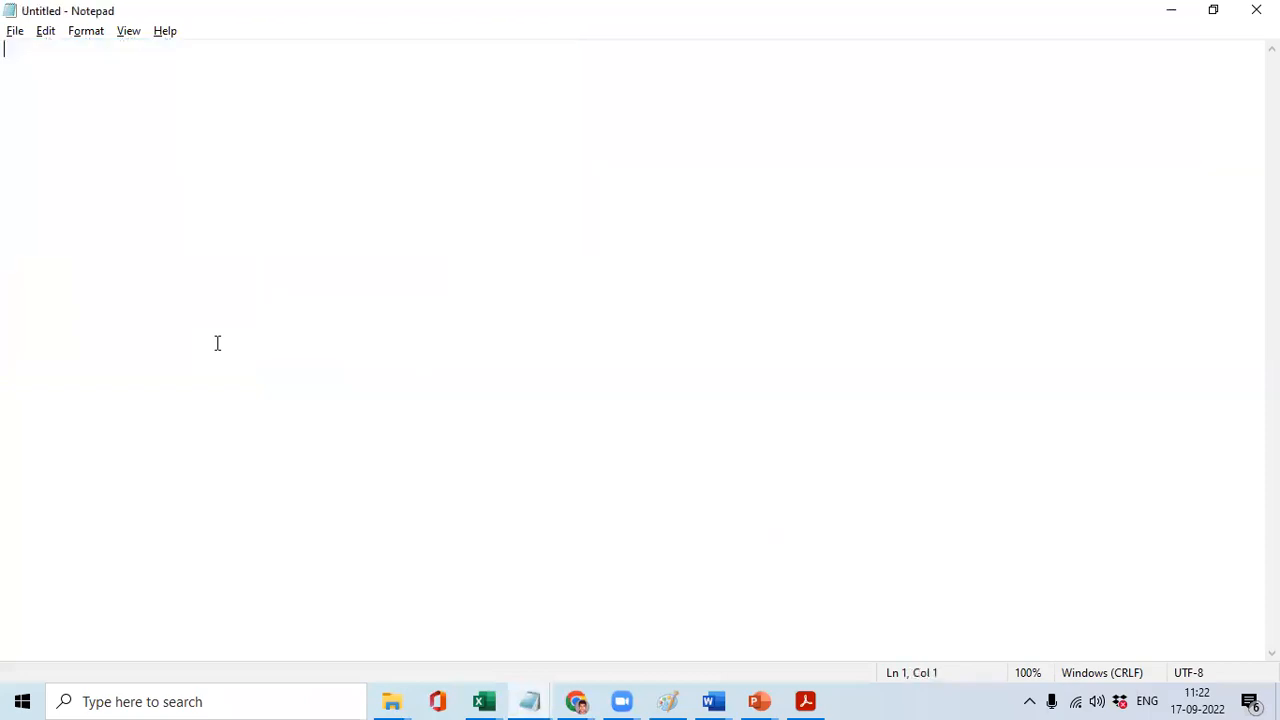
{"action": "key", "text": "alt+Tab"}
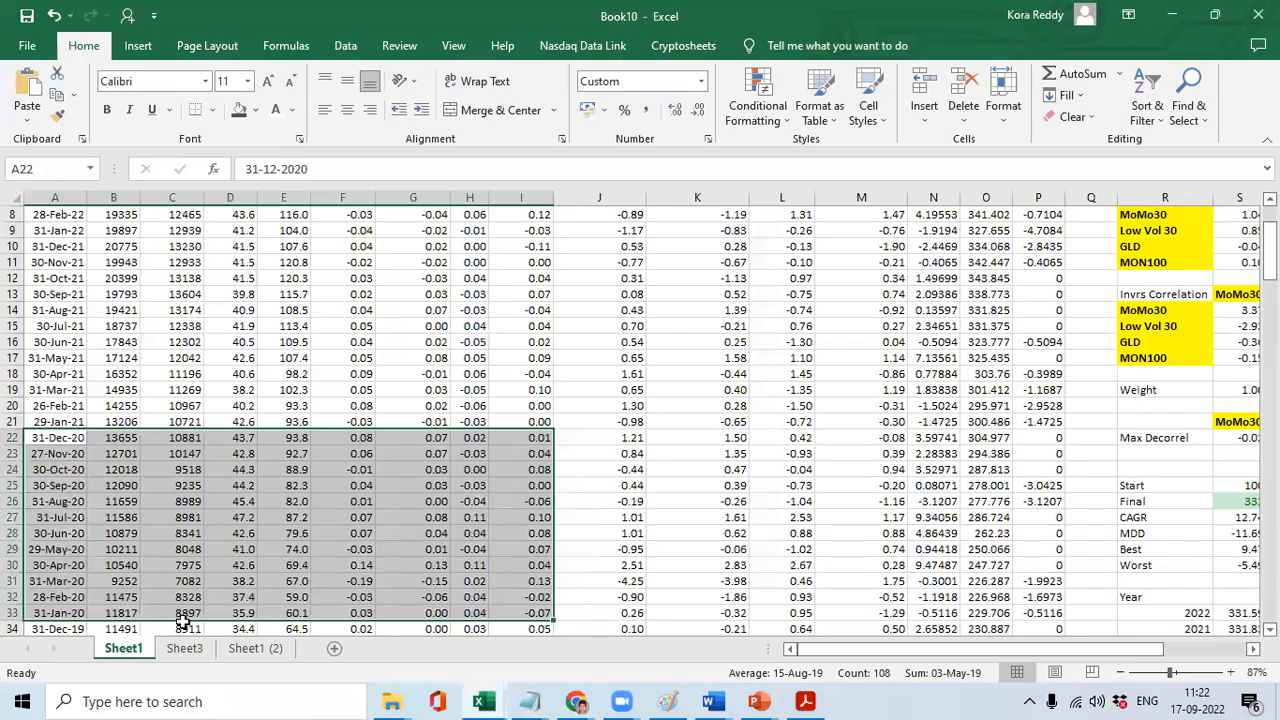
{"action": "left_click", "coordinate": [185, 645]}
{"action": "key", "text": "ctrl+v"}
Enter the header Date in cell A1 of Sheet3.
{"action": "key", "text": "ctrl+Home"}
{"action": "type", "text": "Date"}
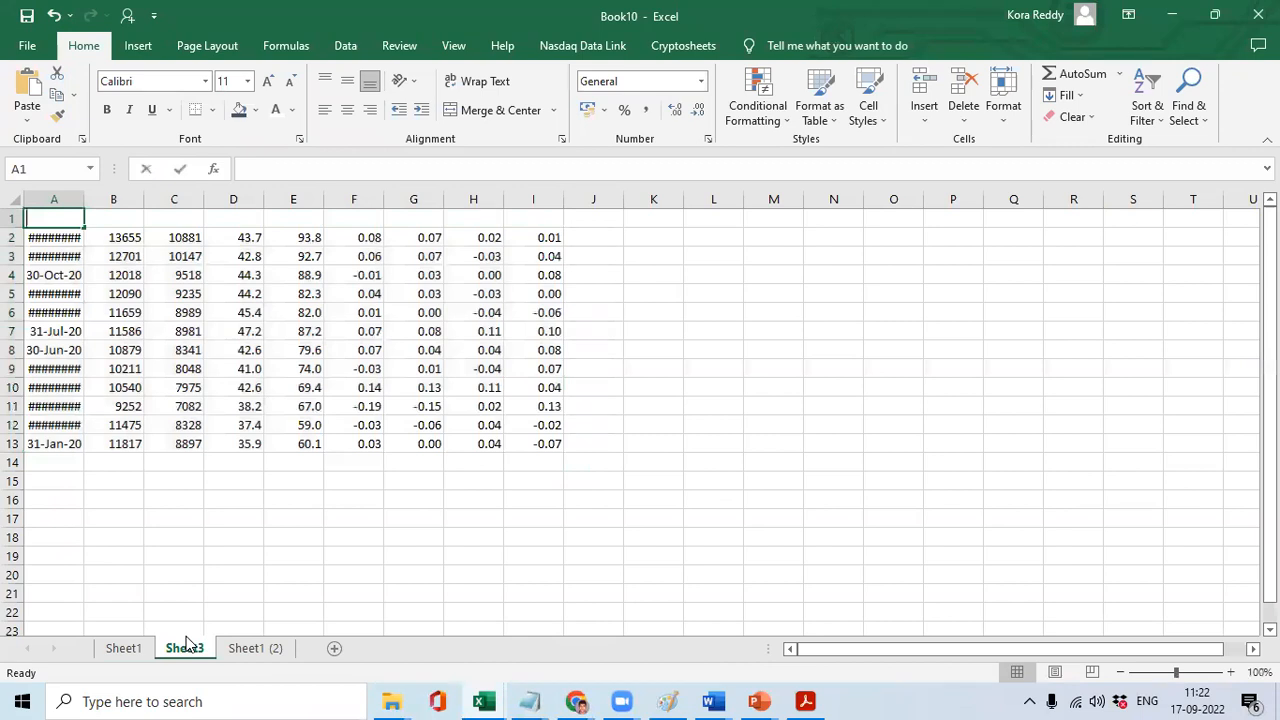
{"action": "key", "text": "Return"}
Review the four monthly return columns in F2:I13 for the 2020 rows.
{"action": "key", "text": "Right"}
{"action": "key", "text": "Right"}
{"action": "key", "text": "Right"}
{"action": "key", "text": "Right"}
{"action": "key", "text": "Right"}
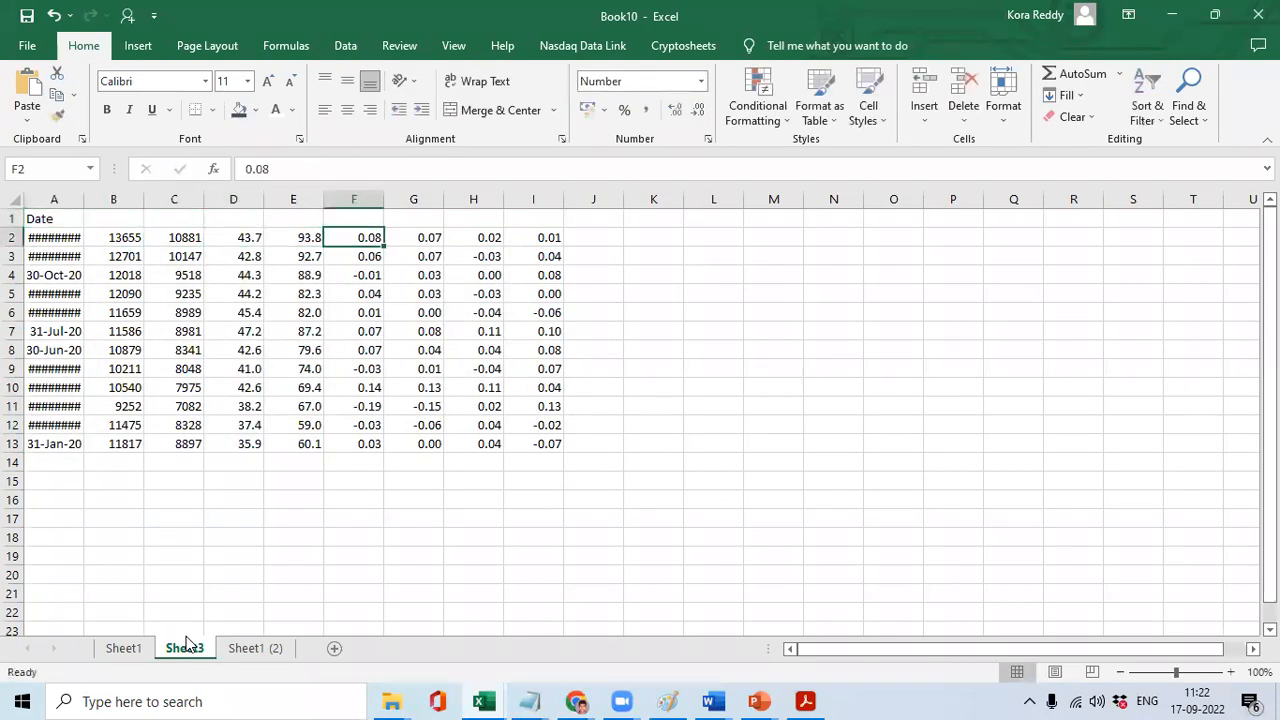
{"action": "key", "text": "ctrl+shift+Down"}
{"action": "key", "text": "ctrl+shift+Right"}
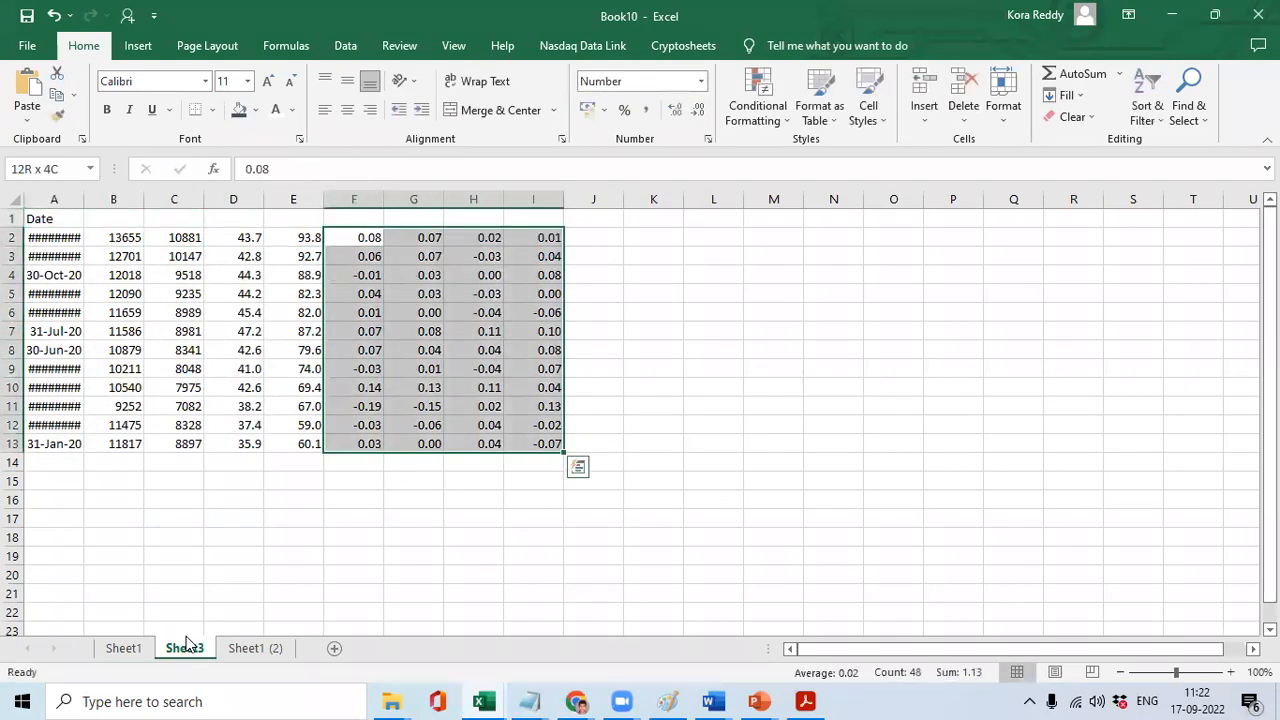
{"action": "key", "text": "Right"}
{"action": "key", "text": "Right"}
{"action": "key", "text": "Right"}
{"action": "key", "text": "Right"}
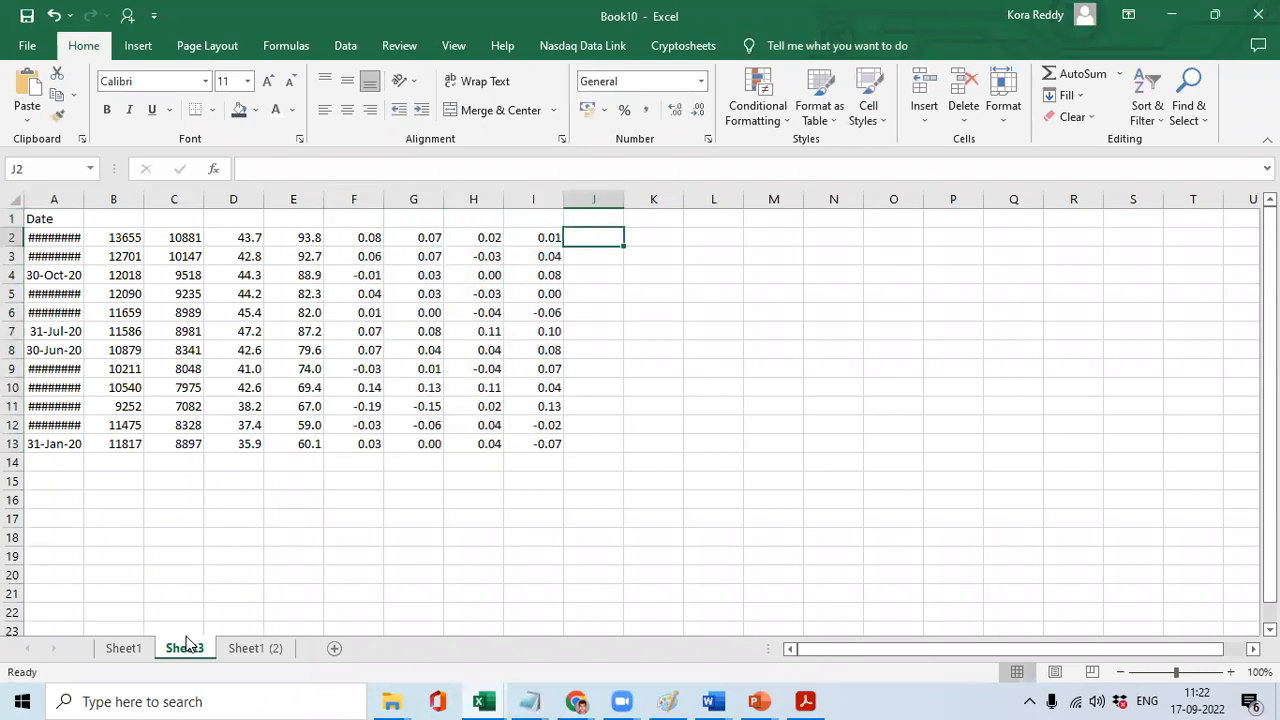
Copy the Max Decorrel asset names and weights in S21:V22 of Sheet1 (2) as plain text through Notepad.
{"action": "left_click", "coordinate": [246, 646]}
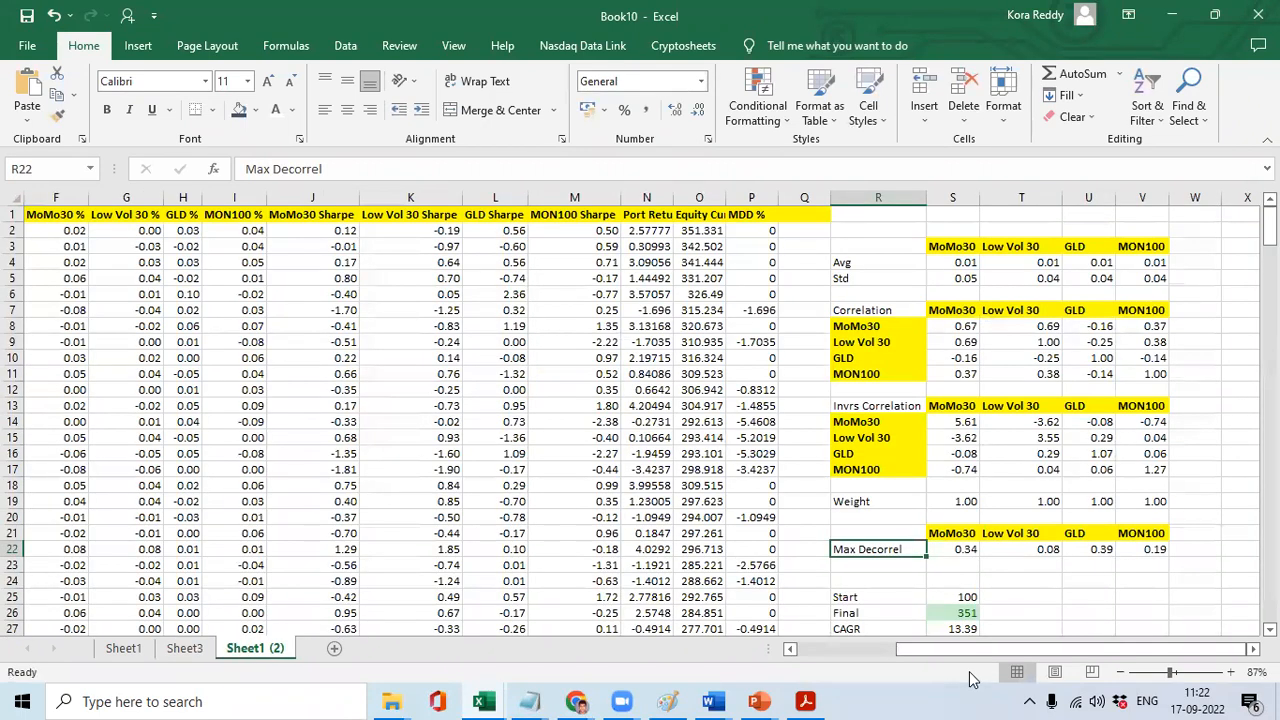
{"action": "key", "text": "Right"}
{"action": "key", "text": "Up"}
{"action": "key", "text": "shift+Down"}
{"action": "key", "text": "ctrl+shift+Right"}
{"action": "key", "text": "ctrl+c"}
{"action": "key", "text": "alt+Tab"}
{"action": "key", "text": "ctrl+v"}
{"action": "key", "text": "ctrl+a"}
{"action": "key", "text": "Delete"}
{"action": "key", "text": "alt+Tab"}
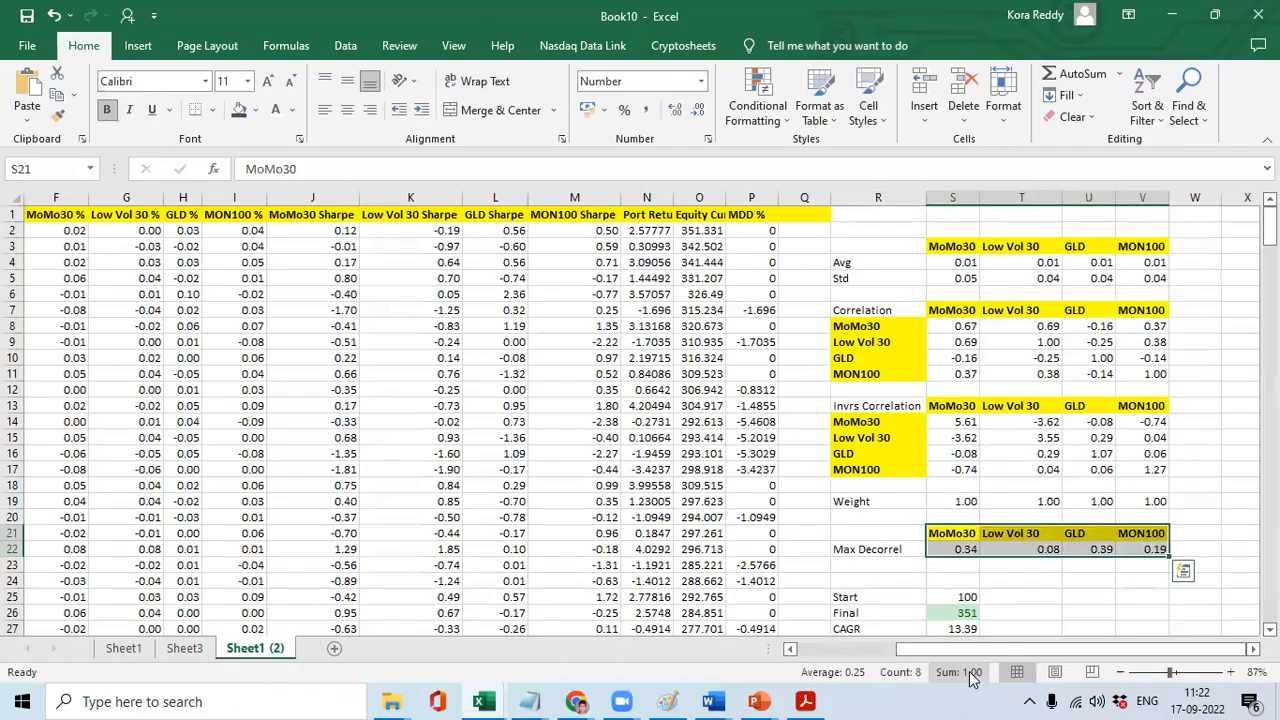
Paste the weights into Sheet3 from J1 and move 0.34, 0.08, 0.39 and 0.19 over the asset names in J1:M1.
{"action": "left_click", "coordinate": [185, 650]}
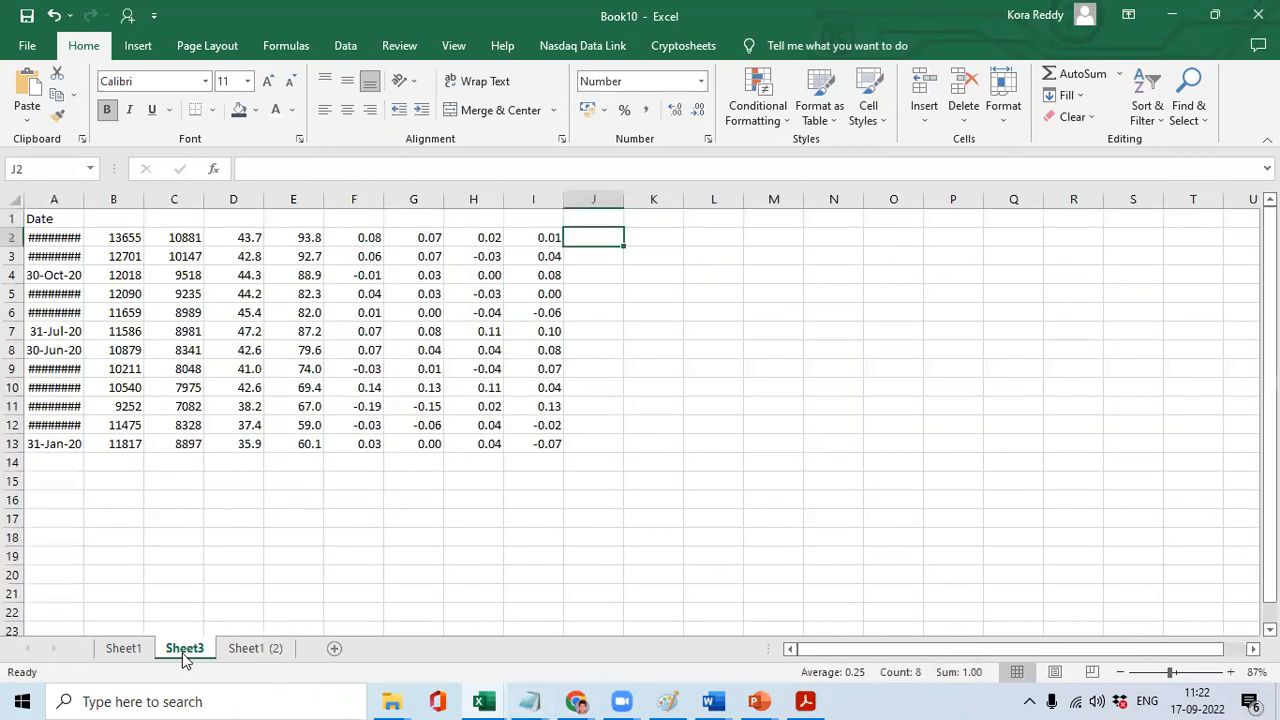
{"action": "key", "text": "Up"}
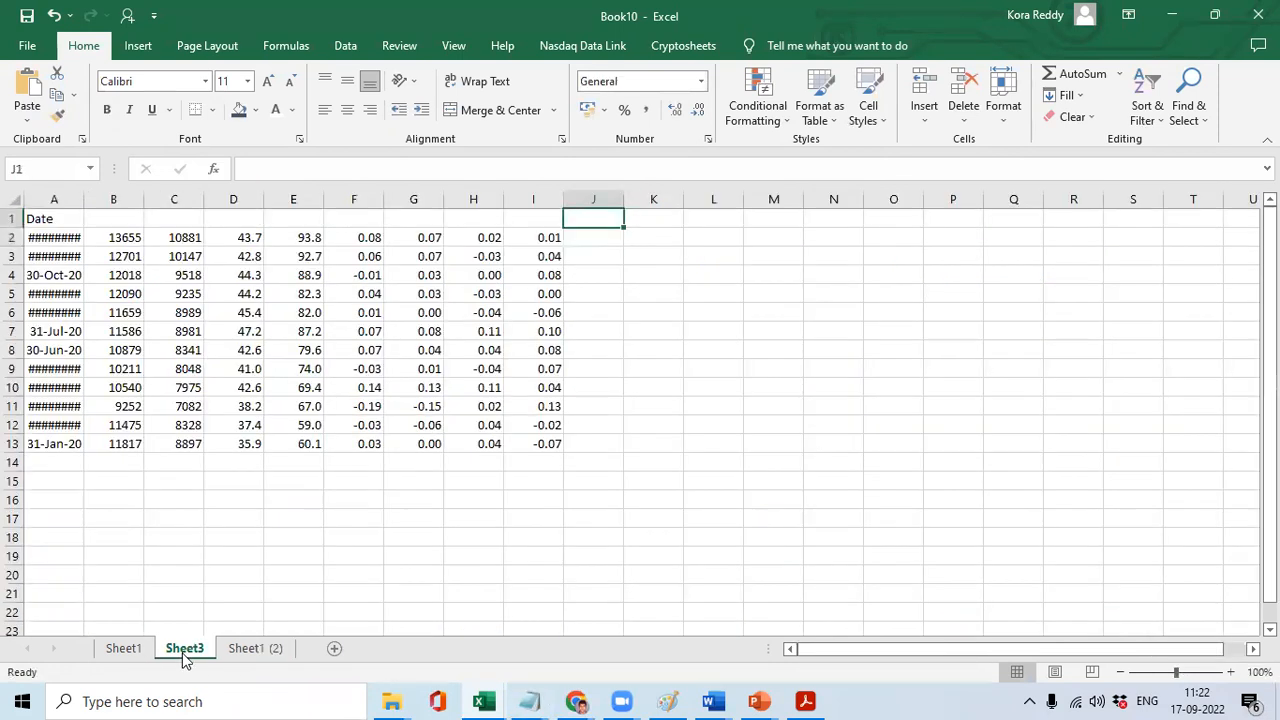
{"action": "key", "text": "ctrl+v"}
{"action": "key", "text": "Down"}
{"action": "key", "text": "ctrl+shift+Right"}
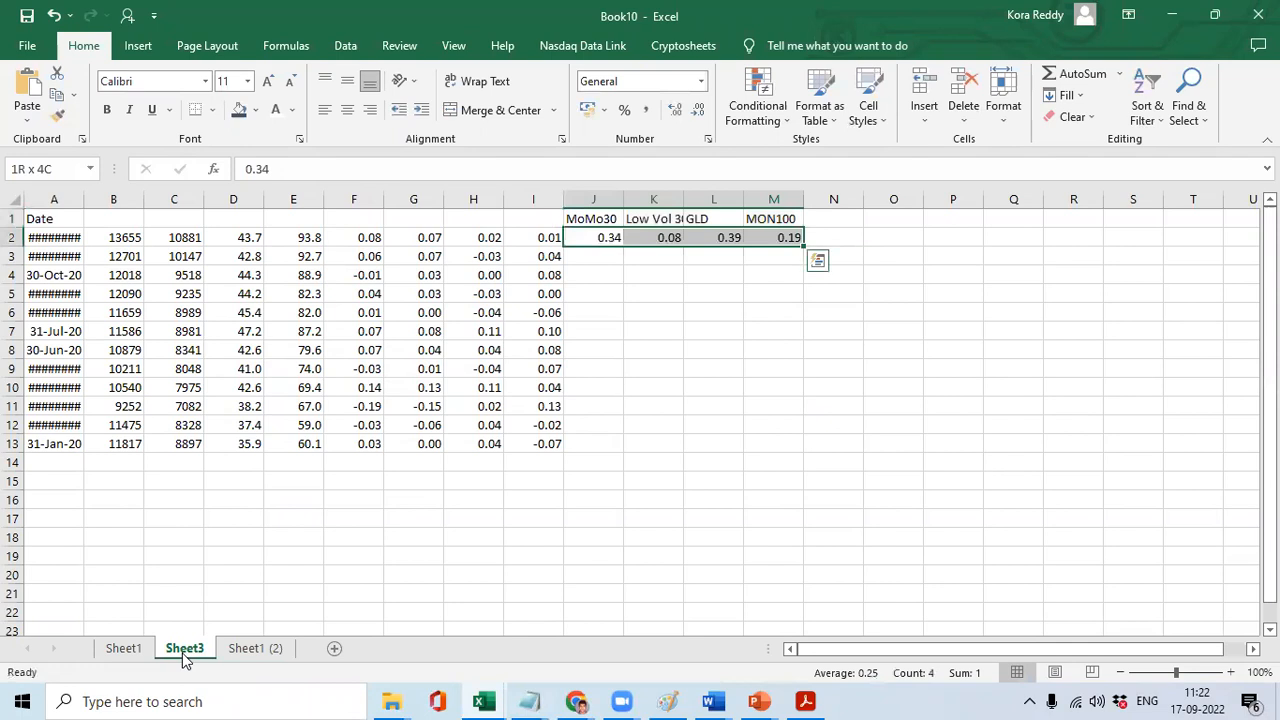
{"action": "key", "text": "ctrl+c"}
{"action": "key", "text": "Up"}
{"action": "key", "text": "ctrl+shift+Right"}
{"action": "key", "text": "ctrl+v"}
{"action": "key", "text": "Down"}
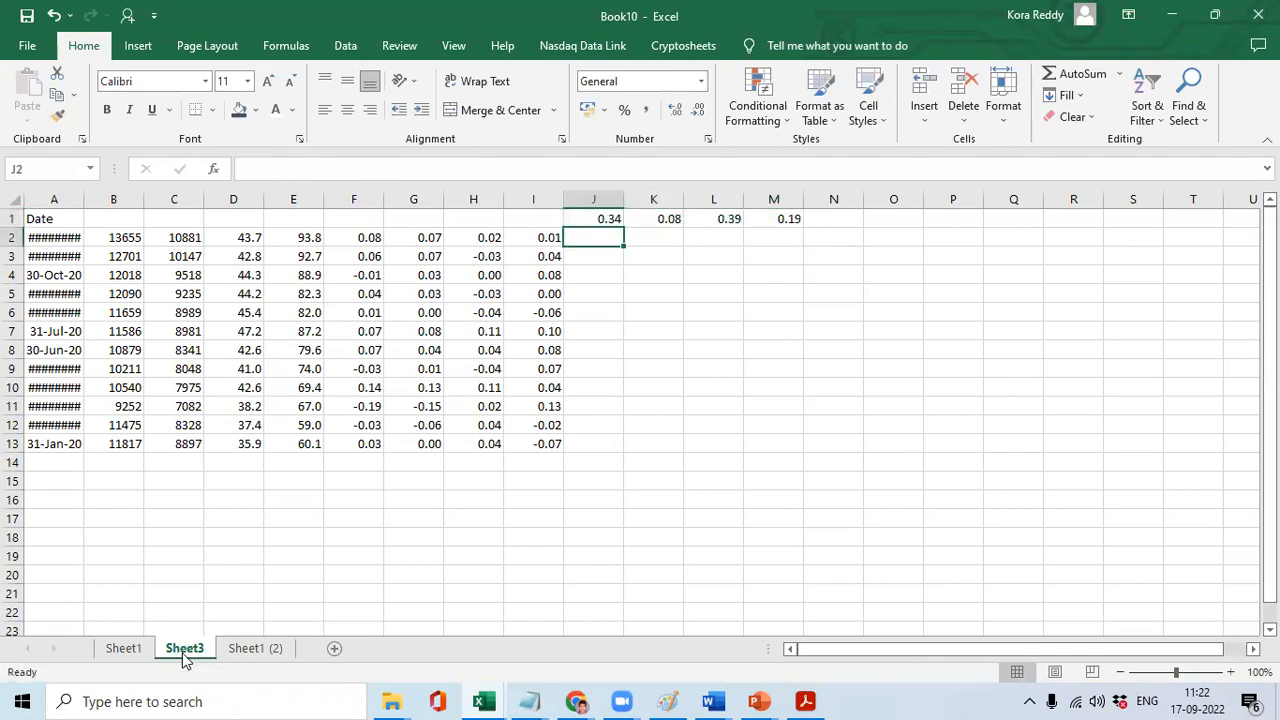
Enter the weighted return formula =$J$1*F2 in cell J2.
{"action": "type", "text": "="}
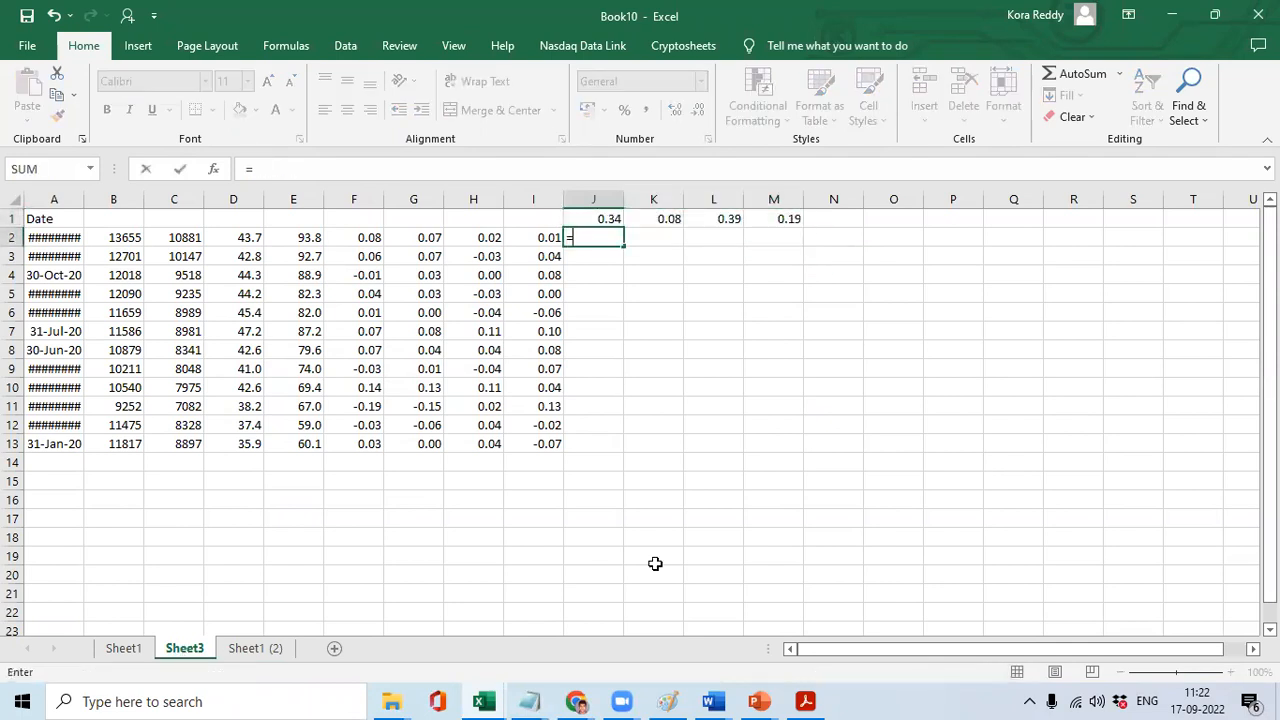
{"action": "left_click", "coordinate": [592, 218]}
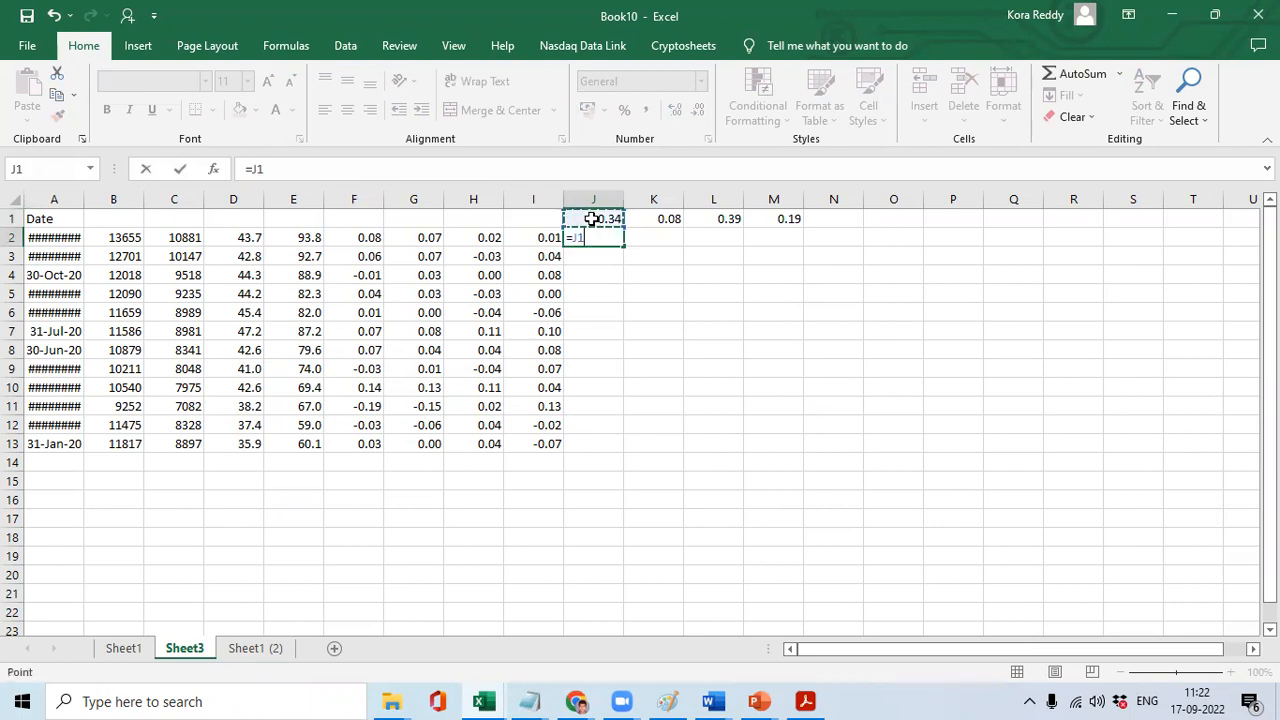
{"action": "key", "text": "F4"}
{"action": "type", "text": "*"}
{"action": "left_click", "coordinate": [370, 236]}
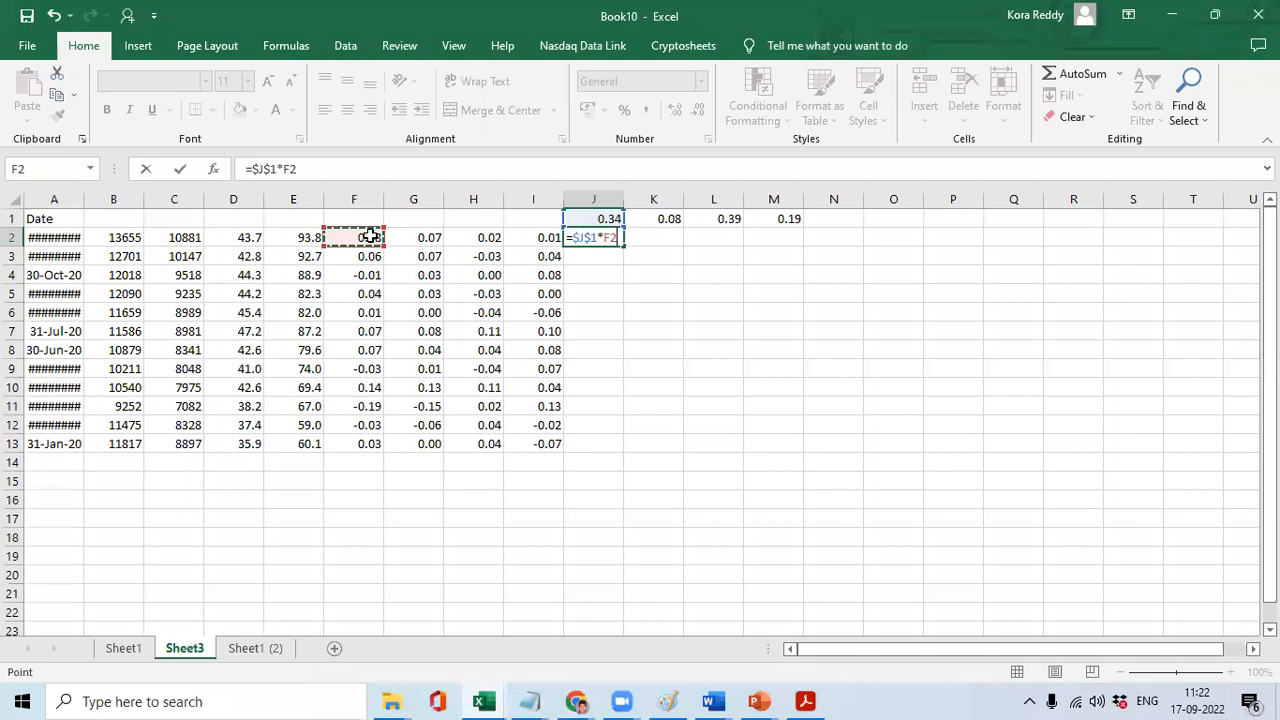
{"action": "key", "text": "Return"}
Copy the J2 weighted return formula across to M2.
{"action": "key", "text": "Up"}
{"action": "key", "text": "ctrl+c"}
{"action": "key", "text": "shift+Right"}
{"action": "key", "text": "shift+Right"}
{"action": "key", "text": "shift+Right"}
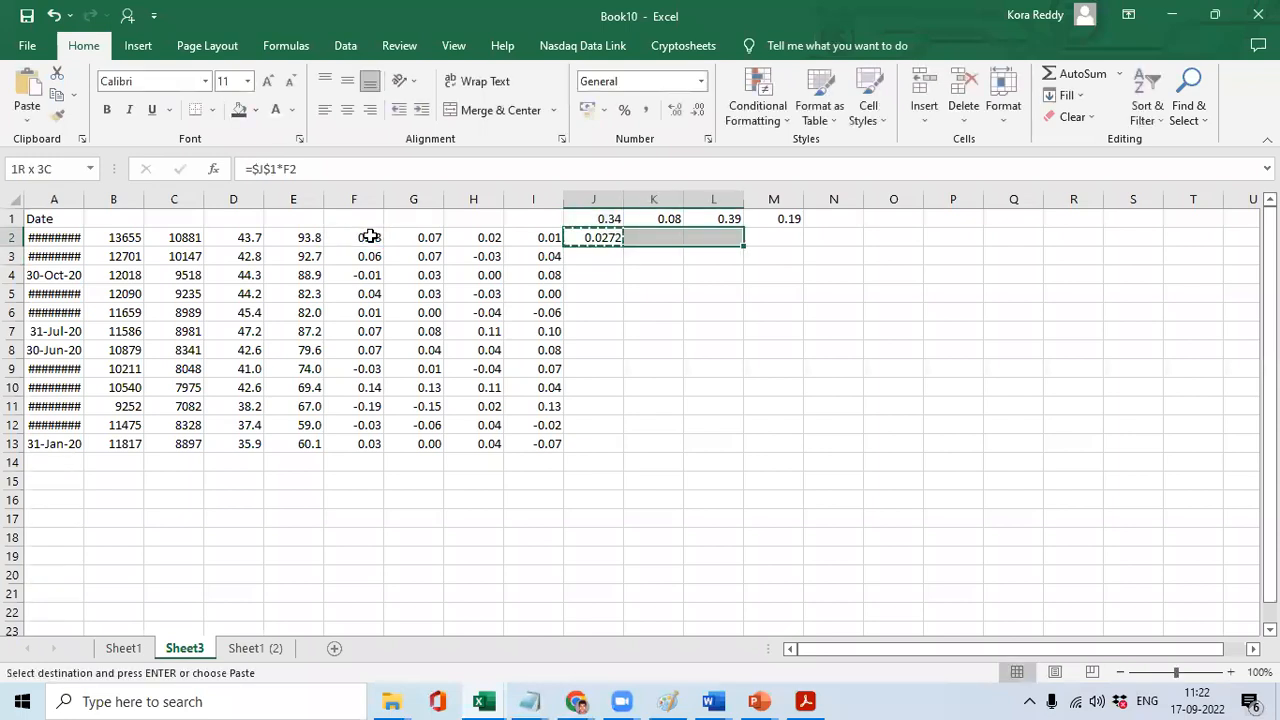
{"action": "key", "text": "ctrl+v"}
{"action": "key", "text": "Escape"}
Point the formulas in K2 and L2 to their own weights in $K$1 and $L$1.
{"action": "key", "text": "Right"}
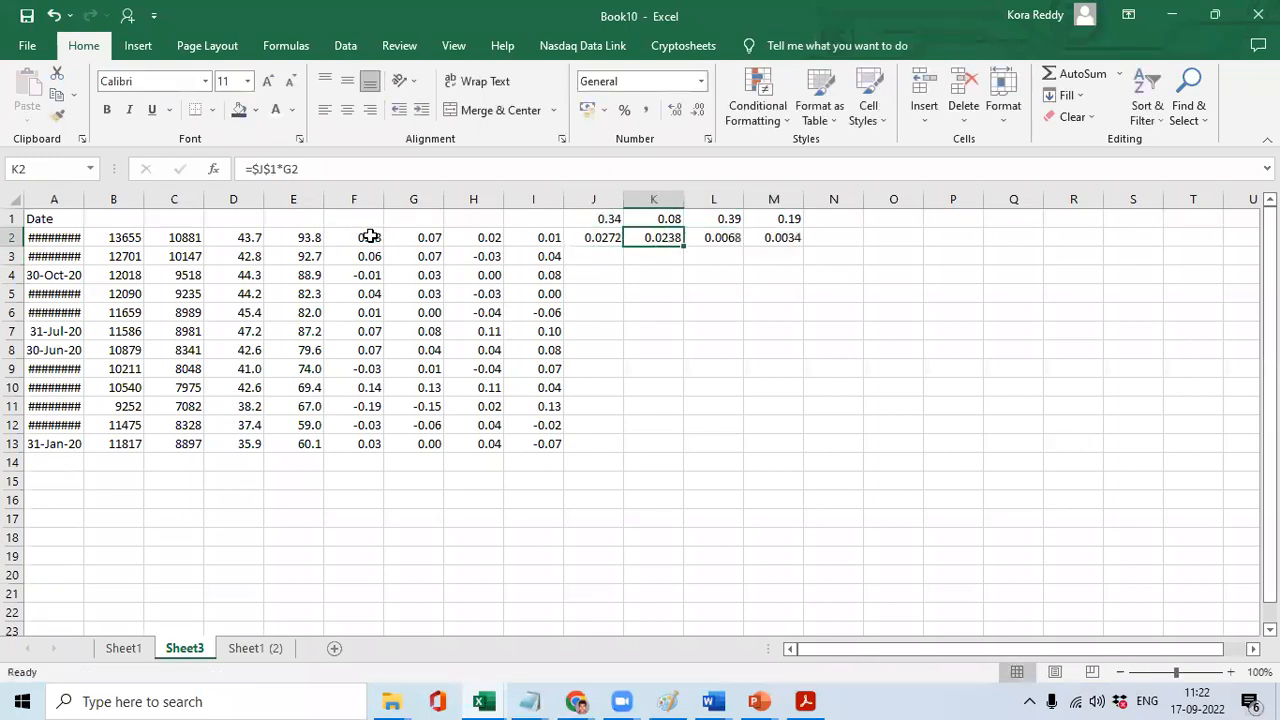
{"action": "left_click", "coordinate": [259, 172]}
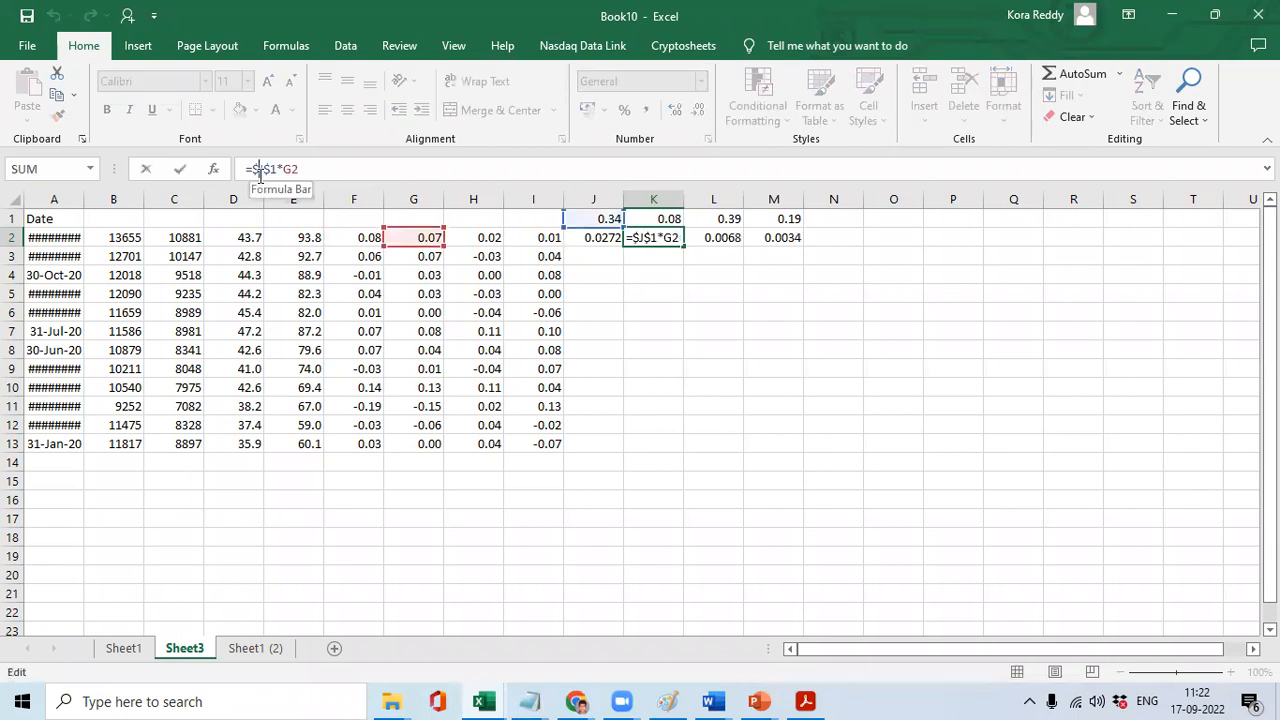
{"action": "type", "text": "K"}
{"action": "key", "text": "Tab"}
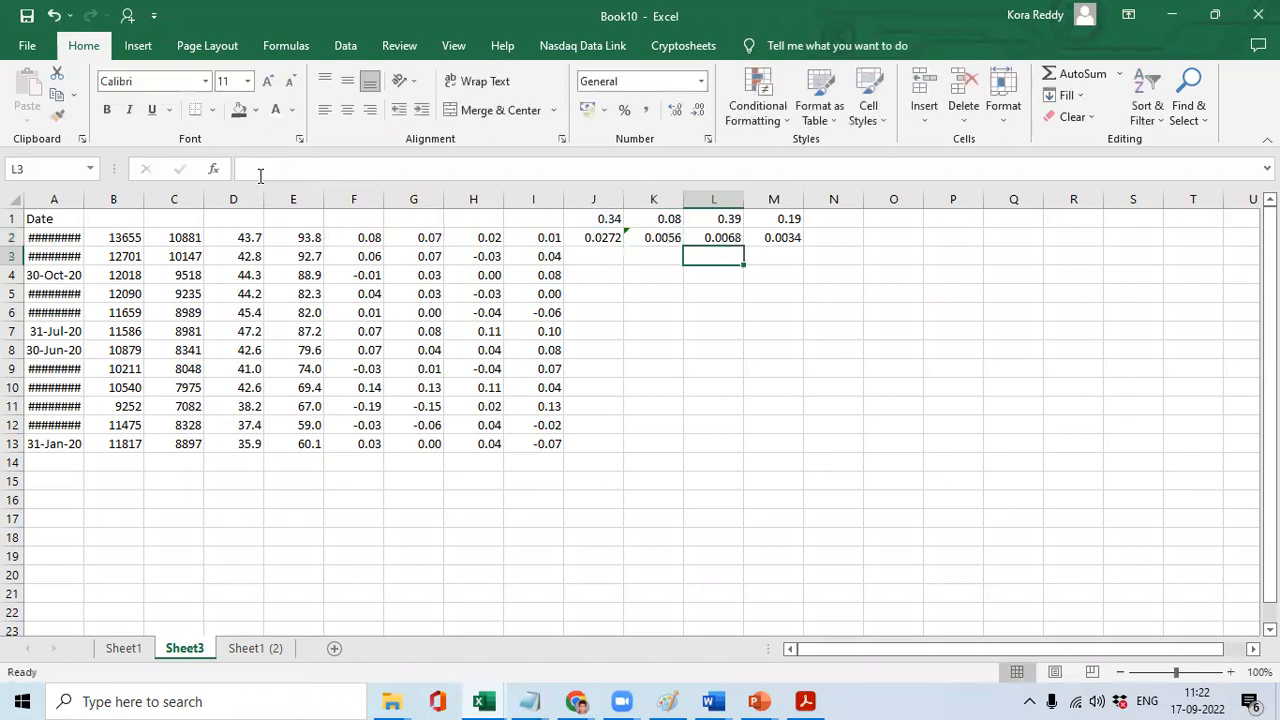
{"action": "left_click", "coordinate": [259, 172]}
{"action": "type", "text": "L"}
{"action": "key", "text": "Return"}
Change the weight reference in M2 so the formula reads =$M$1*I2.
{"action": "key", "text": "Right"}
{"action": "key", "text": "Up"}
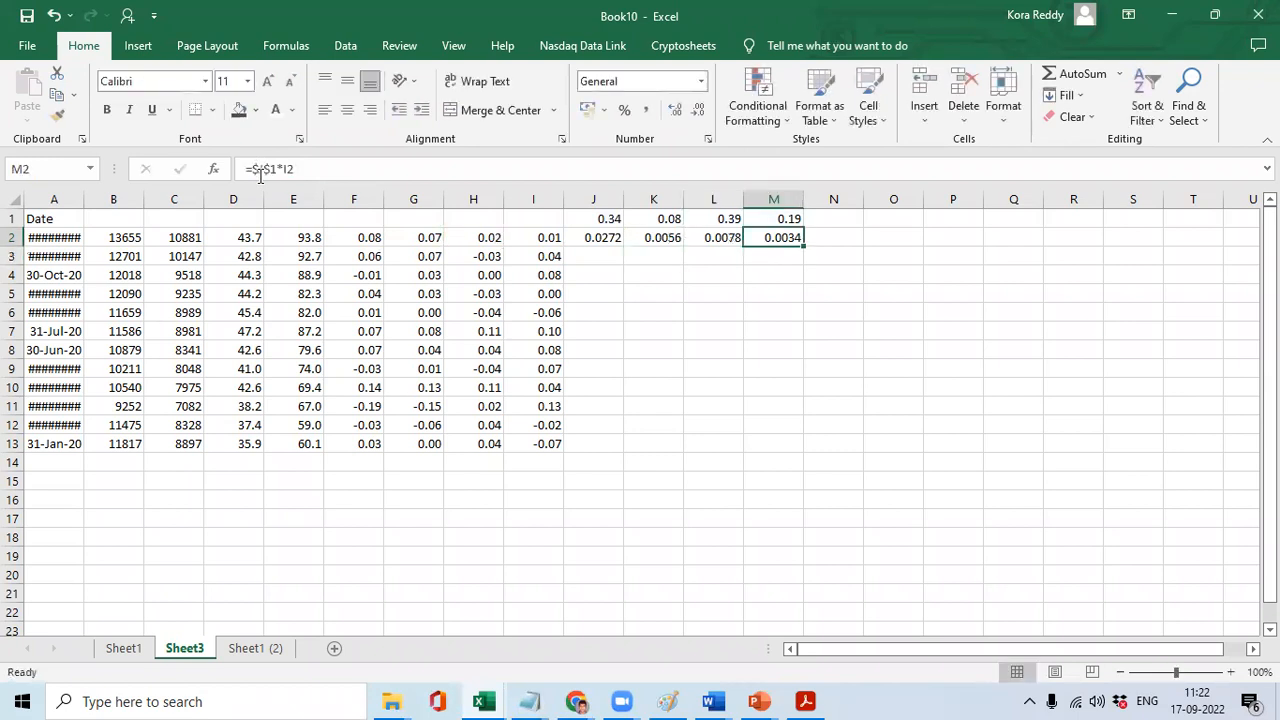
{"action": "left_click", "coordinate": [259, 172]}
{"action": "key", "text": "Delete"}
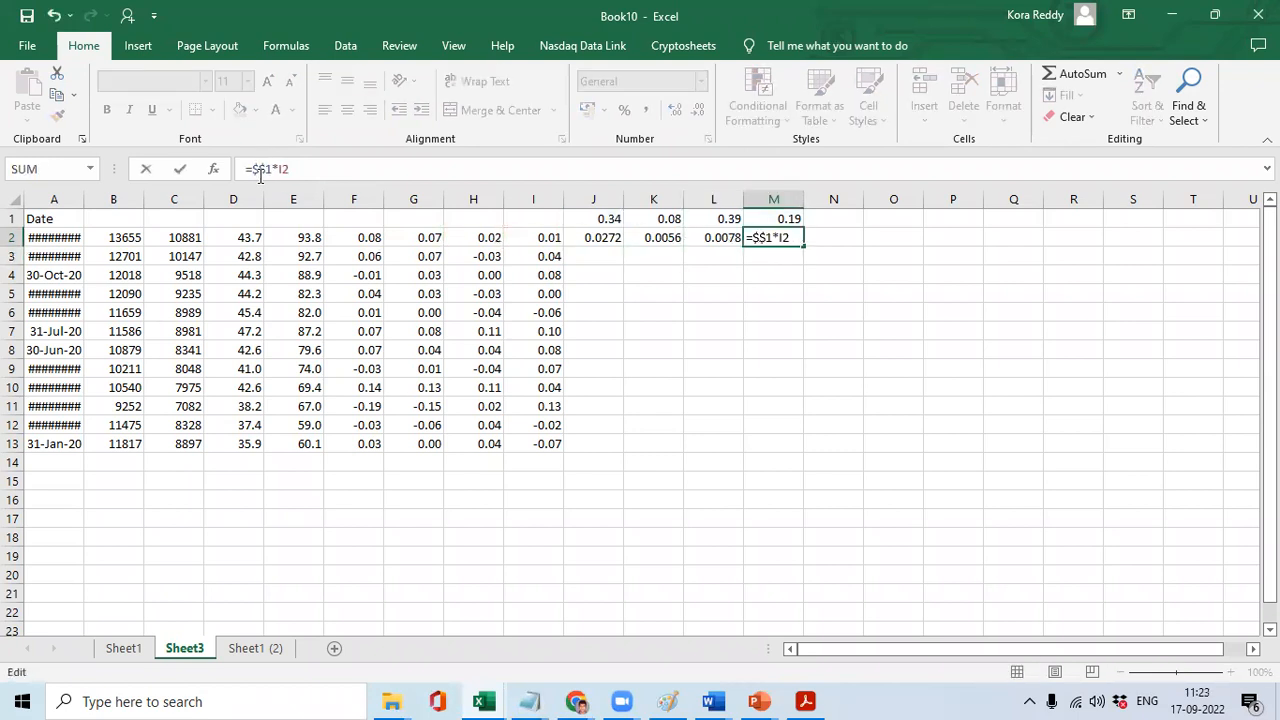
{"action": "type", "text": "M"}
{"action": "key", "text": "Return"}
Fill the weighted return formulas in J2:M2 down to row 13, the 31-Jan-20 row.
{"action": "key", "text": "Left"}
{"action": "key", "text": "Left"}
{"action": "key", "text": "Left"}
{"action": "key", "text": "Left"}
{"action": "key", "text": "ctrl+Down"}
{"action": "key", "text": "Right"}
{"action": "type", "text": "e"}
{"action": "key", "text": "ctrl+Up"}
{"action": "key", "text": "ctrl+shift+Right"}
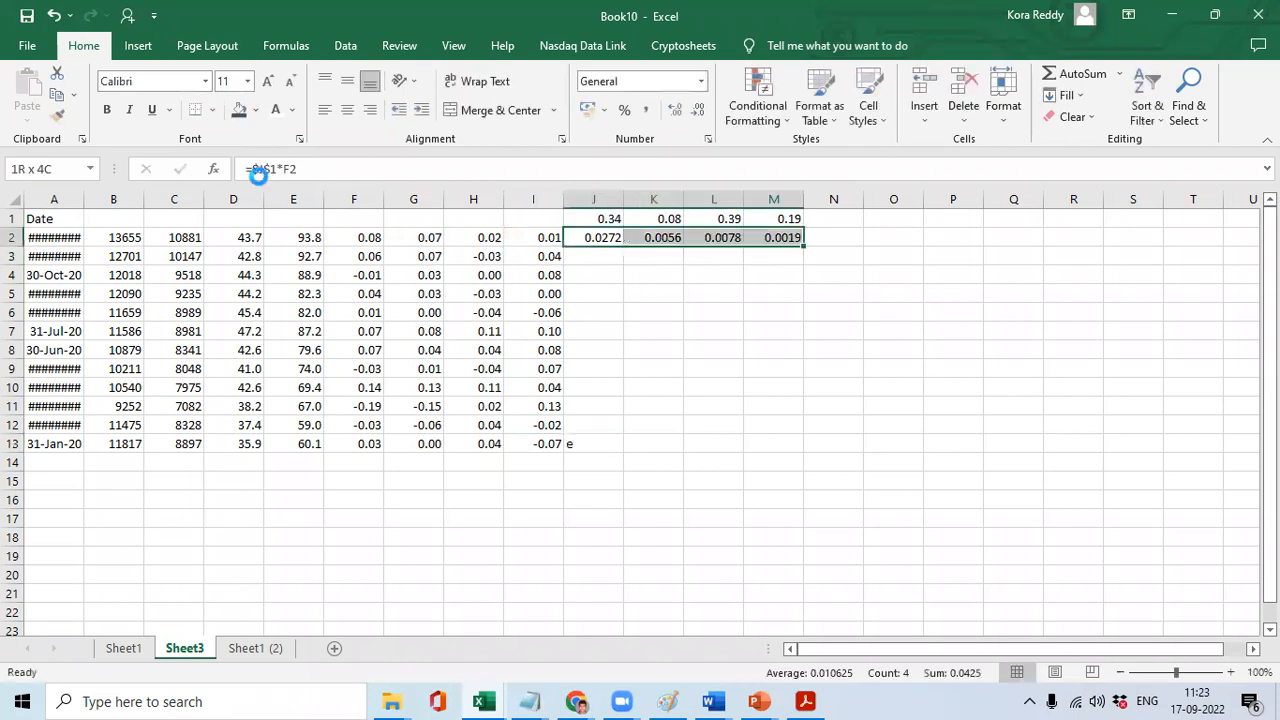
{"action": "key", "text": "ctrl+c"}
{"action": "key", "text": "ctrl+shift+Down"}
{"action": "key", "text": "ctrl+v"}
{"action": "key", "text": "Escape"}
{"action": "key", "text": "Right"}
{"action": "key", "text": "Right"}
{"action": "key", "text": "Right"}
{"action": "key", "text": "Right"}
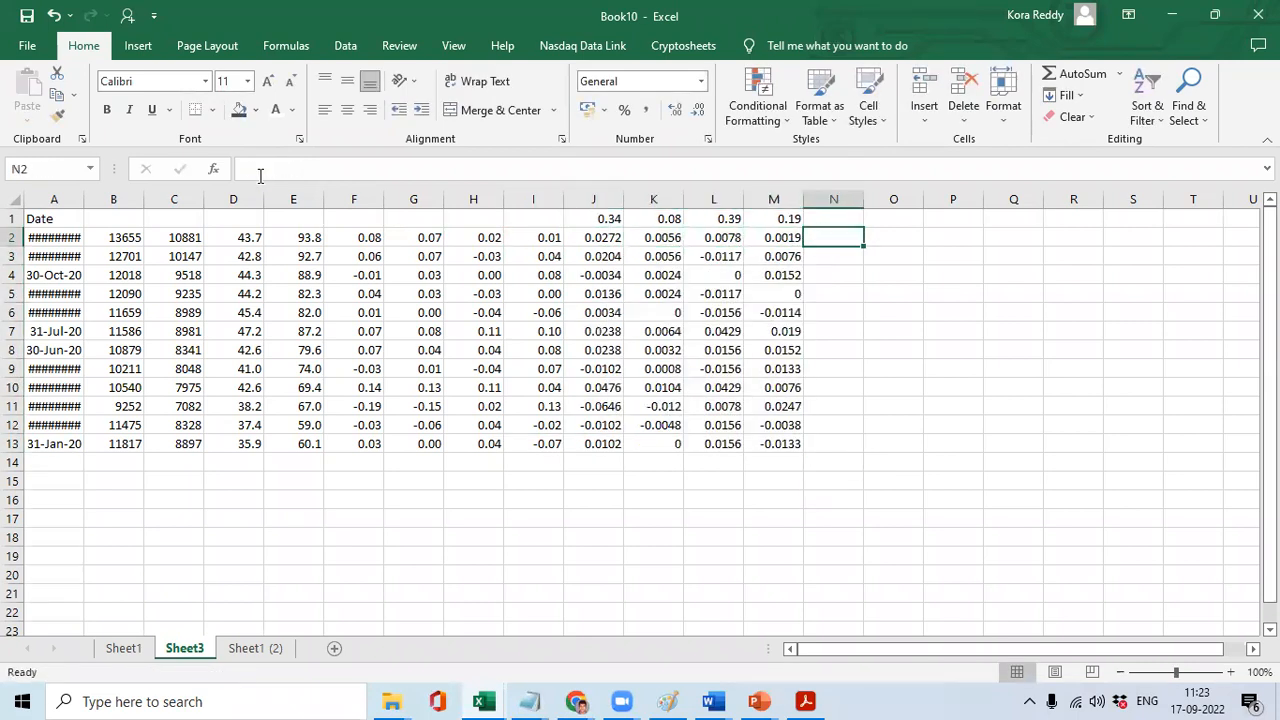
{"action": "type", "text": "="}
{"action": "left_click", "coordinate": [590, 236]}
{"action": "type", "text": "*100+"}
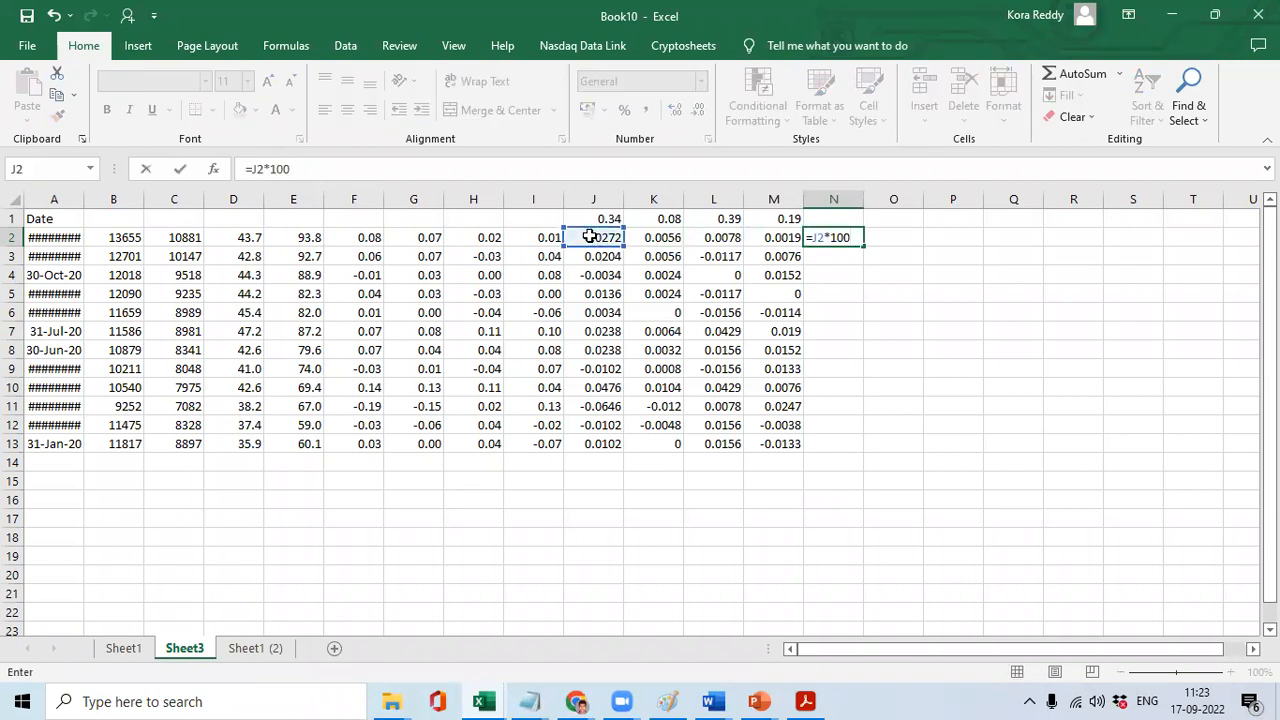
{"action": "key", "text": "Escape"}
{"action": "key", "text": "Left"}
{"action": "key", "text": "Left"}
{"action": "key", "text": "Left"}
{"action": "key", "text": "Left"}
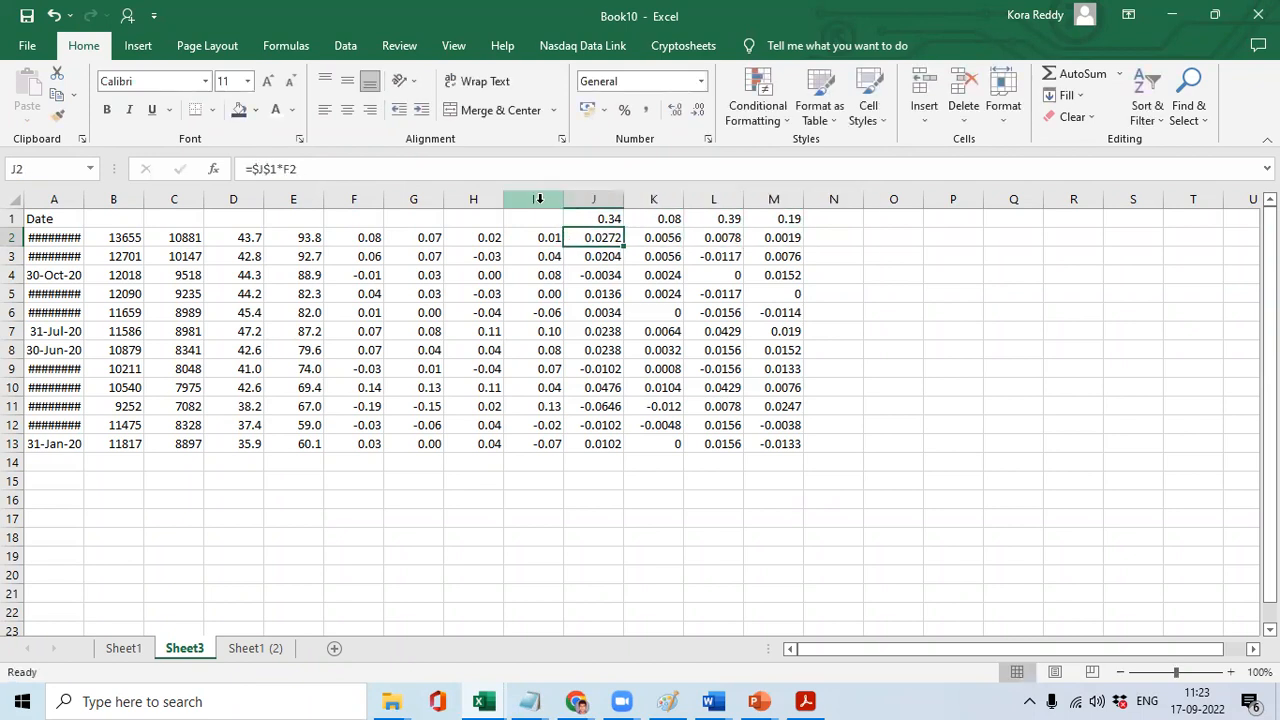
{"action": "key", "text": "shift+Right"}
{"action": "key", "text": "shift+Right"}
{"action": "key", "text": "shift+Right"}
{"action": "key", "text": "ctrl+h"}
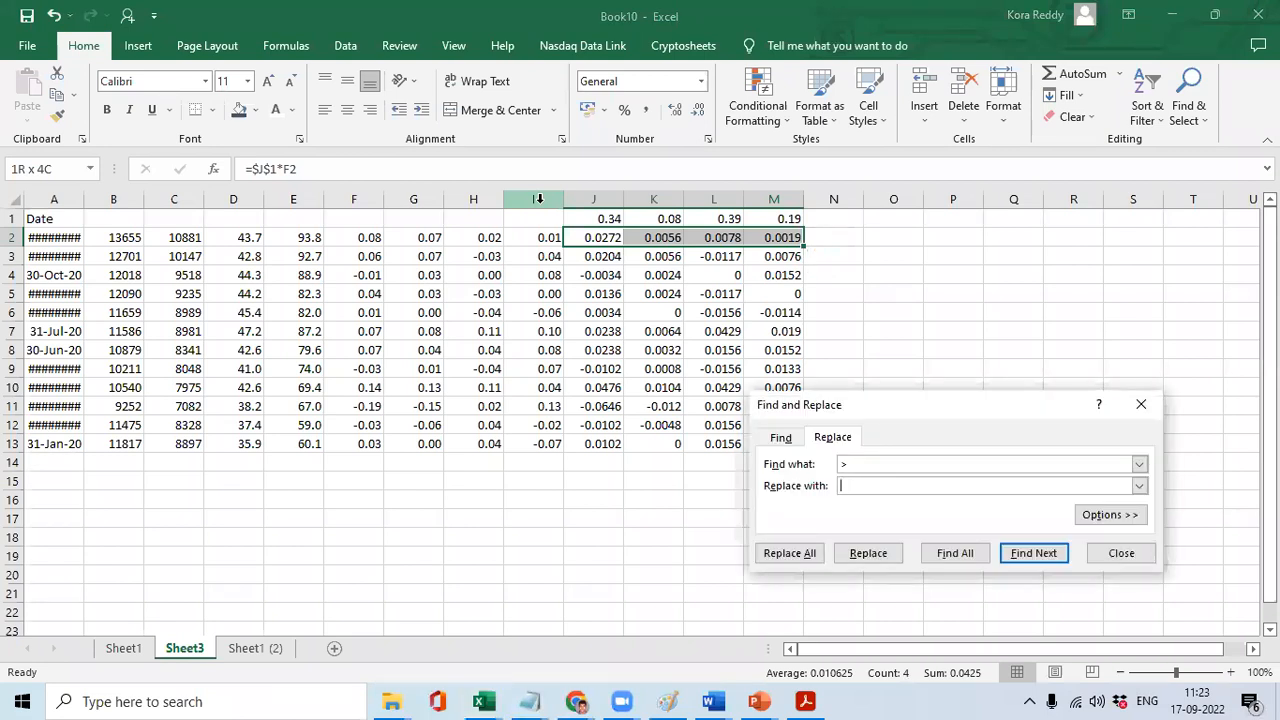
{"action": "key", "text": "Escape"}
Examine the weighted return formulas in J2 and K2.
{"action": "key", "text": "shift+Left"}
{"action": "key", "text": "shift+Left"}
{"action": "key", "text": "shift+Left"}
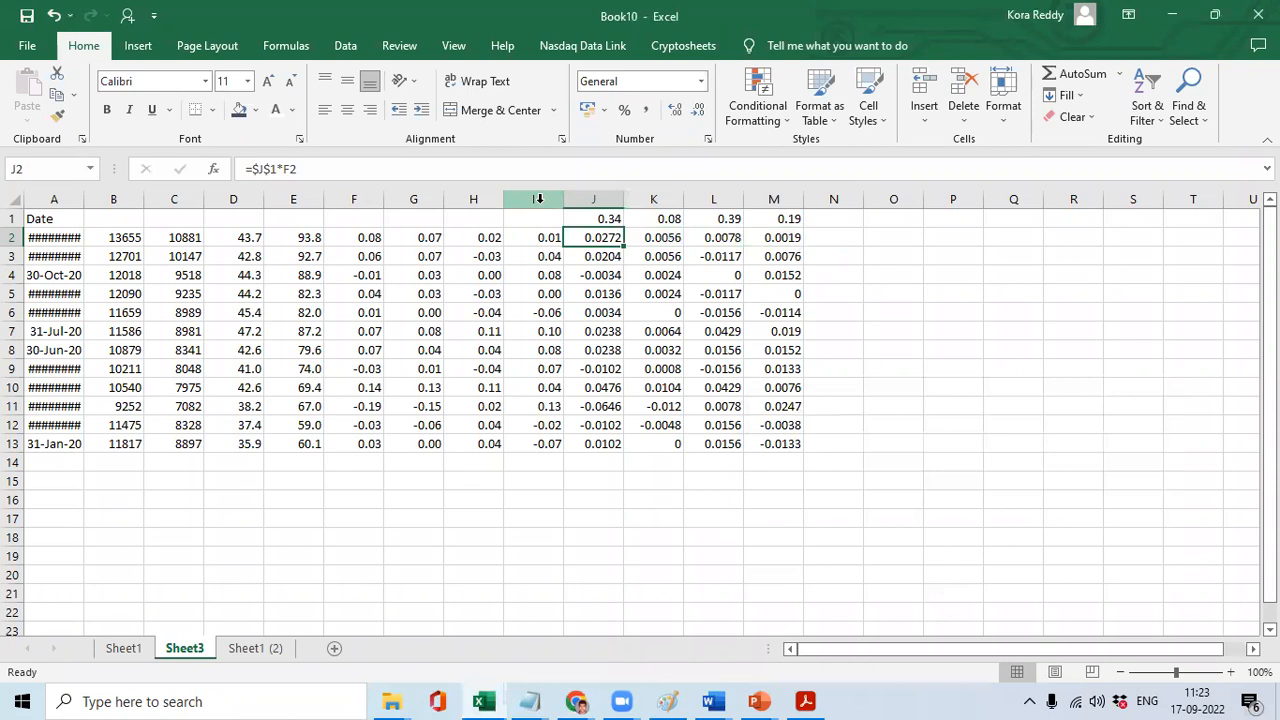
{"action": "left_click", "coordinate": [324, 168]}
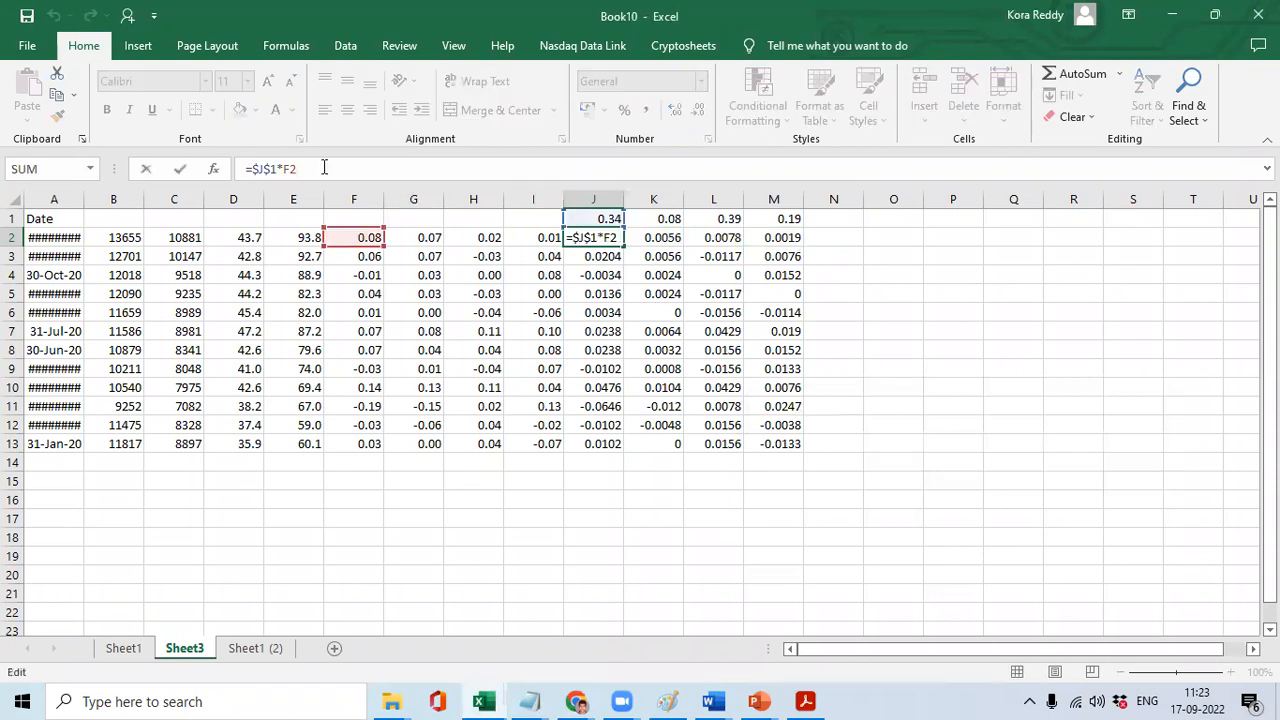
{"action": "key", "text": "ctrl+Return"}
{"action": "key", "text": "Right"}
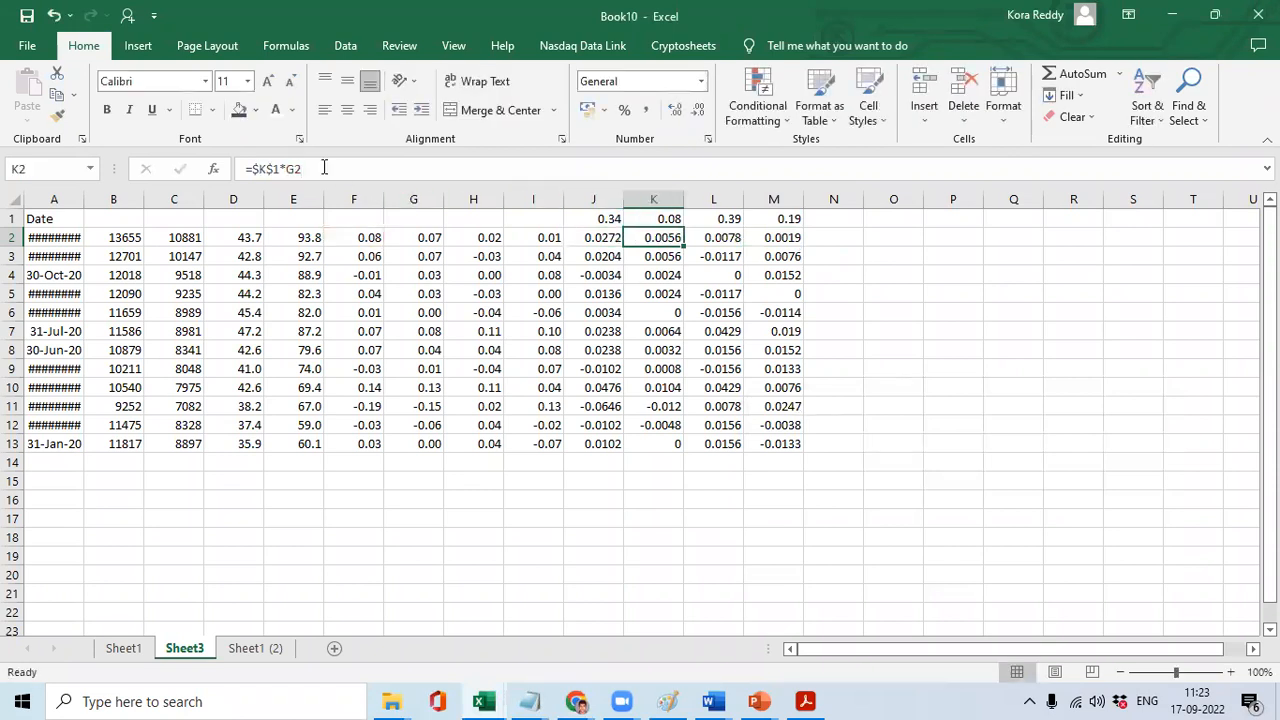
In the J2:M2 formulas, replace every 2 with 2*100 so the weighted returns are expressed in percent.
{"action": "key", "text": "Left"}
{"action": "key", "text": "shift+Right"}
{"action": "key", "text": "shift+Right"}
{"action": "key", "text": "shift+Right"}
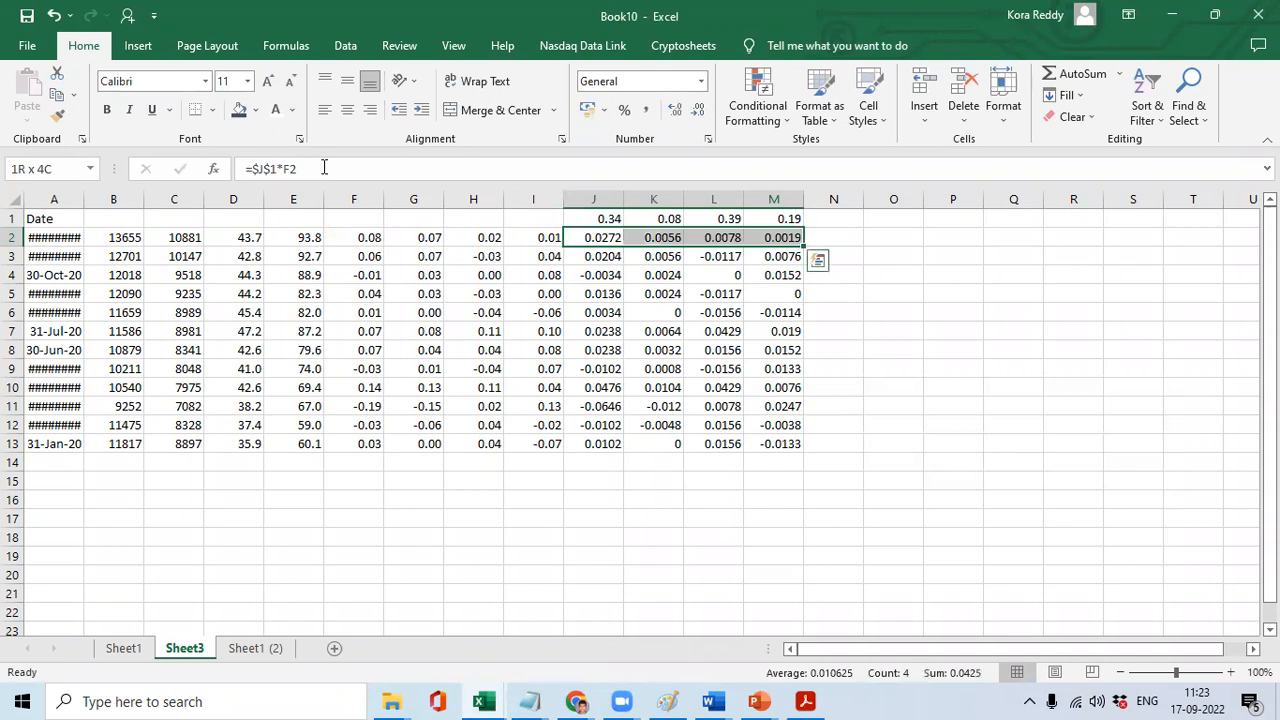
{"action": "key", "text": "ctrl+h"}
{"action": "key", "text": "shift+Tab"}
{"action": "type", "text": "2"}
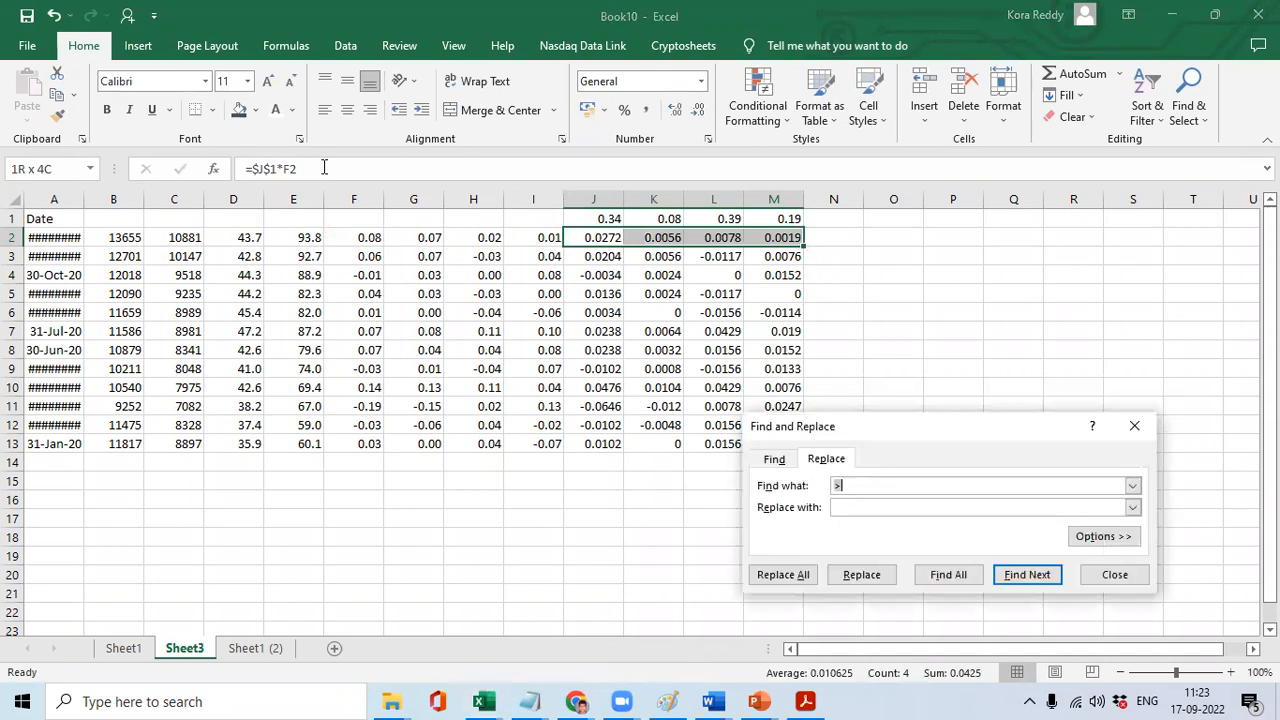
{"action": "key", "text": "Tab"}
{"action": "type", "text": "2*100"}
{"action": "left_click", "coordinate": [793, 575]}
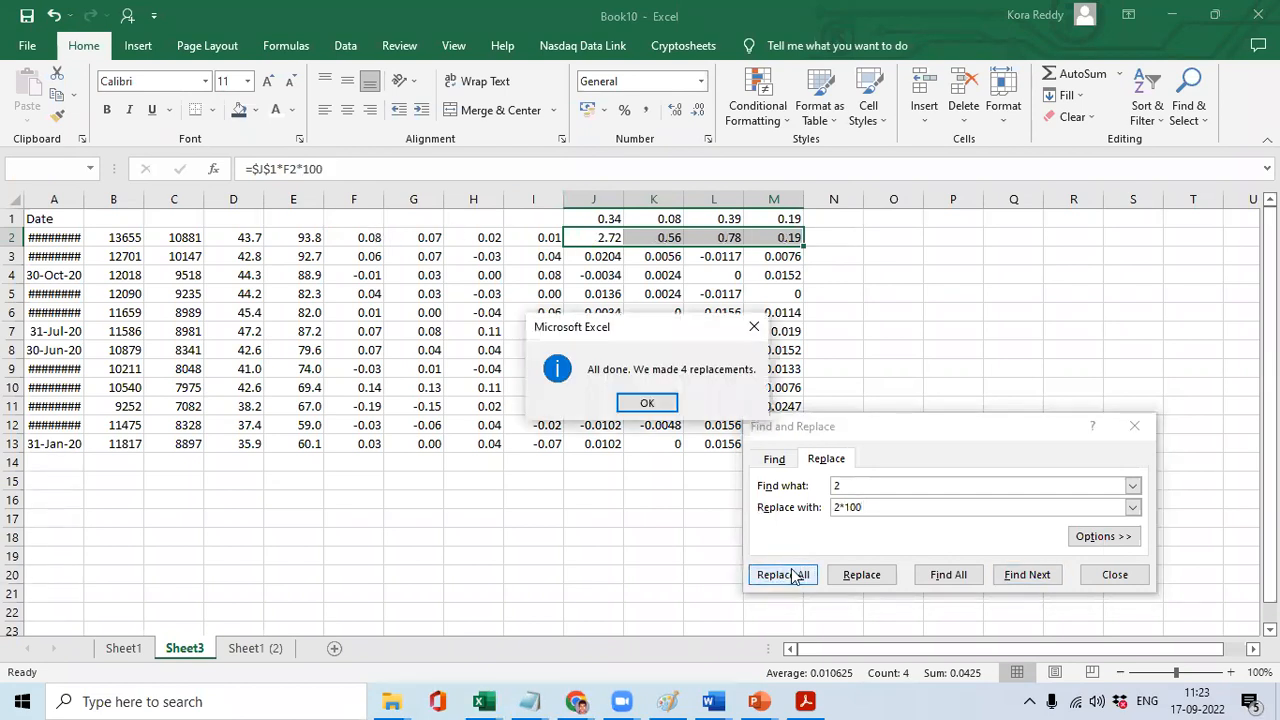
{"action": "key", "text": "Return"}
{"action": "key", "text": "Escape"}
Fill the revised J2:M2 formulas down to row 13.
{"action": "key", "text": "ctrl+c"}
{"action": "key", "text": "ctrl+shift+Down"}
{"action": "key", "text": "ctrl+v"}
{"action": "key", "text": "Escape"}
Enter =SUM(J2:M2) in N2 to add up the four weighted returns for 31-Dec-20.
{"action": "key", "text": "Right"}
{"action": "key", "text": "Right"}
{"action": "key", "text": "Right"}
{"action": "key", "text": "Right"}
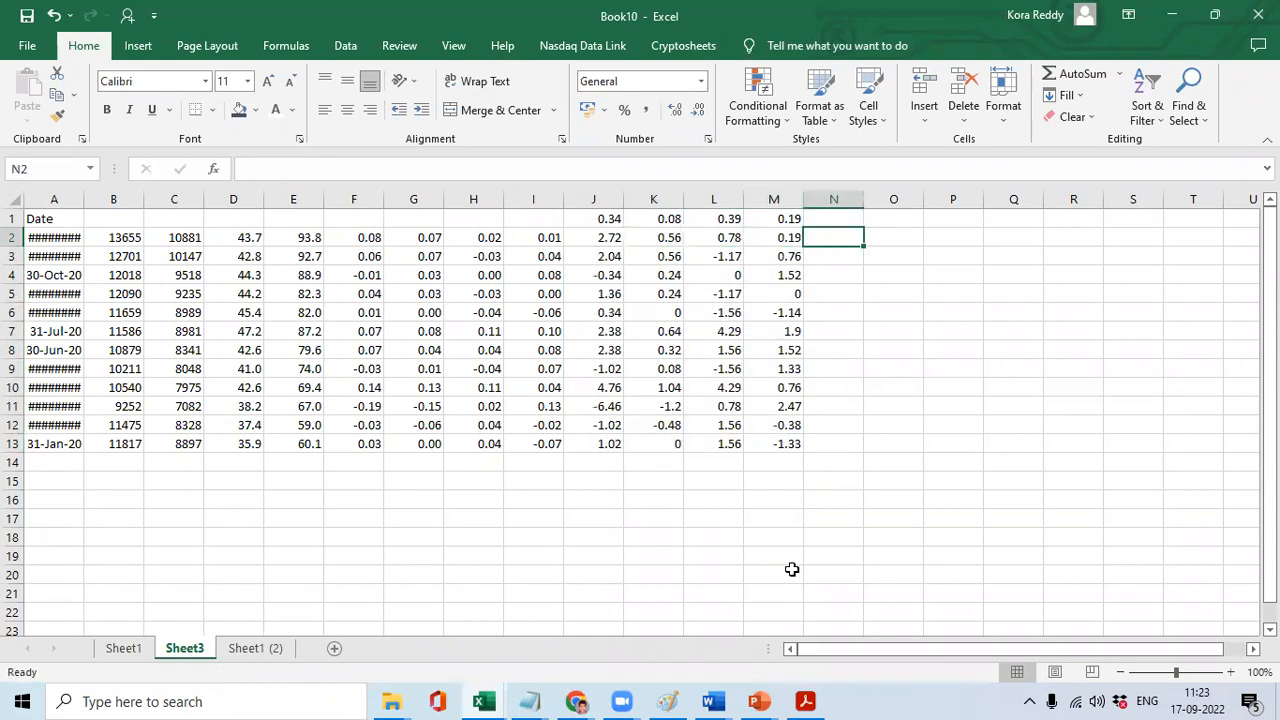
{"action": "type", "text": "=SUM("}
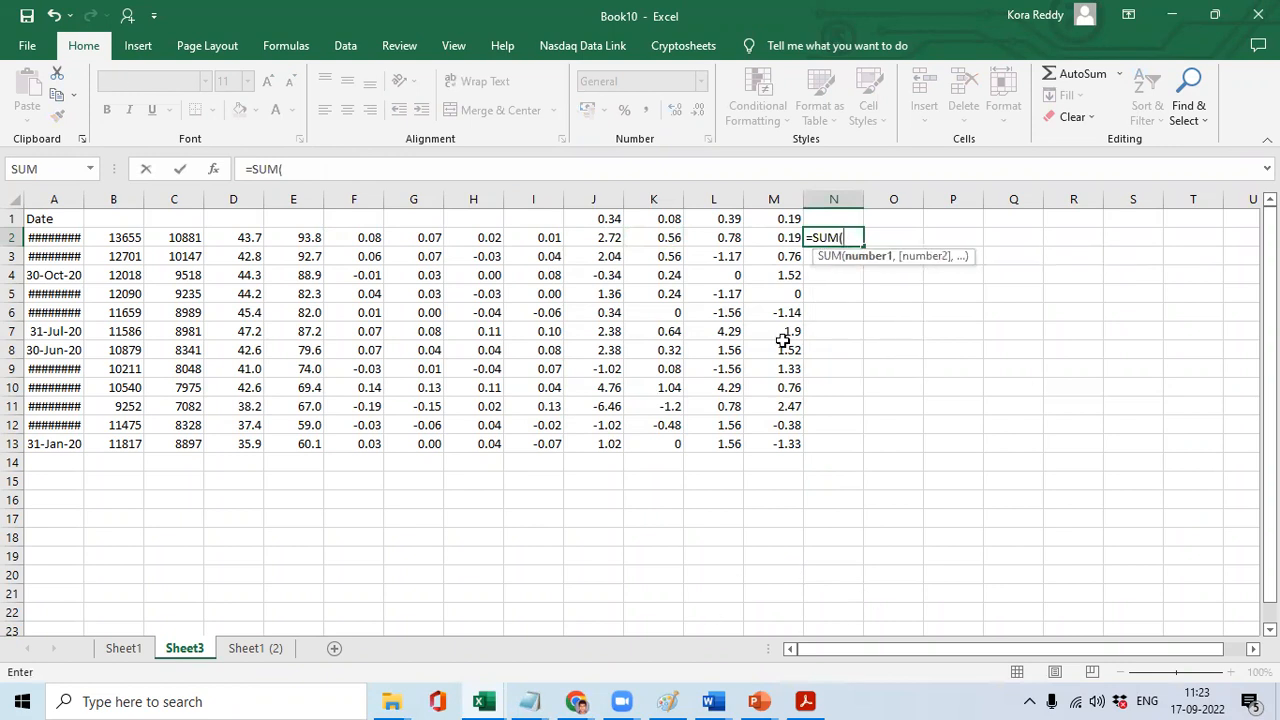
{"action": "left_click", "coordinate": [597, 245]}
{"action": "key", "text": "ctrl+shift+Right"}
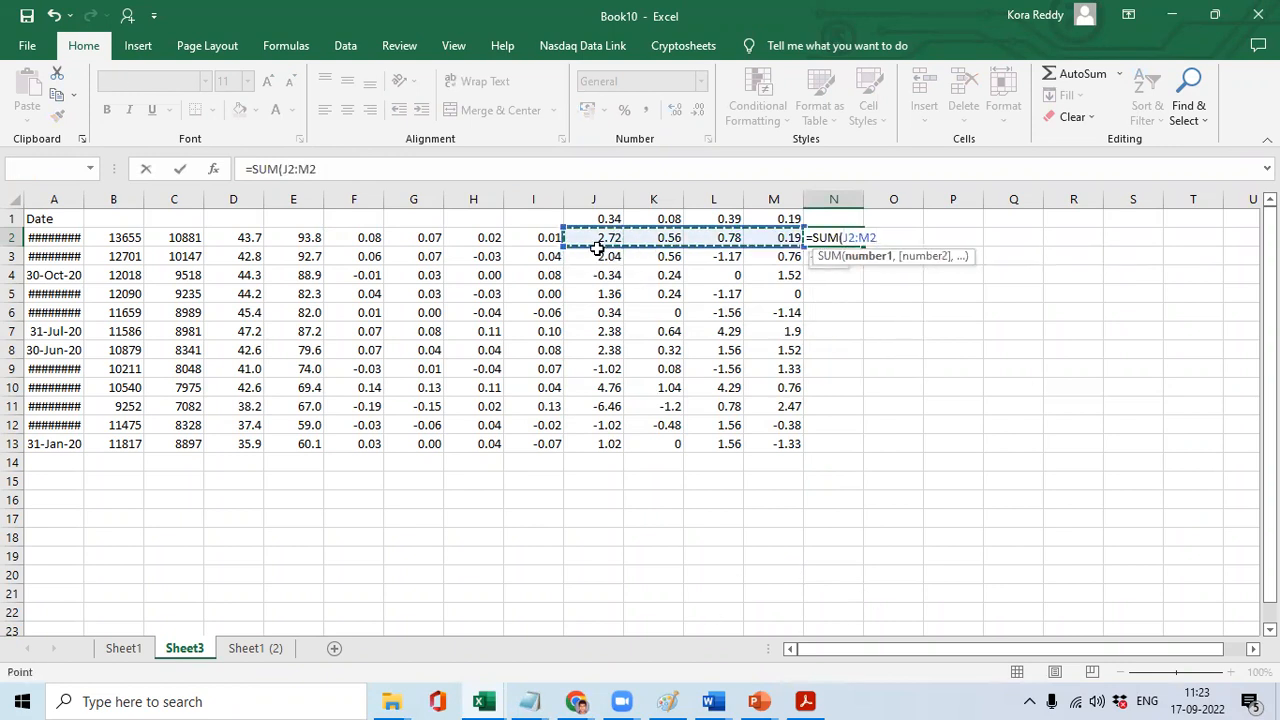
{"action": "type", "text": ")"}
{"action": "key", "text": "Return"}
Fill the sum formula from N2 down to N13 and widen column A to fit its dates.
{"action": "key", "text": "Left"}
{"action": "key", "text": "ctrl+Down"}
{"action": "key", "text": "Right"}
{"action": "type", "text": "e"}
{"action": "key", "text": "ctrl+Up"}
{"action": "key", "text": "ctrl+c"}
{"action": "key", "text": "ctrl+shift+Down"}
{"action": "key", "text": "ctrl+v"}
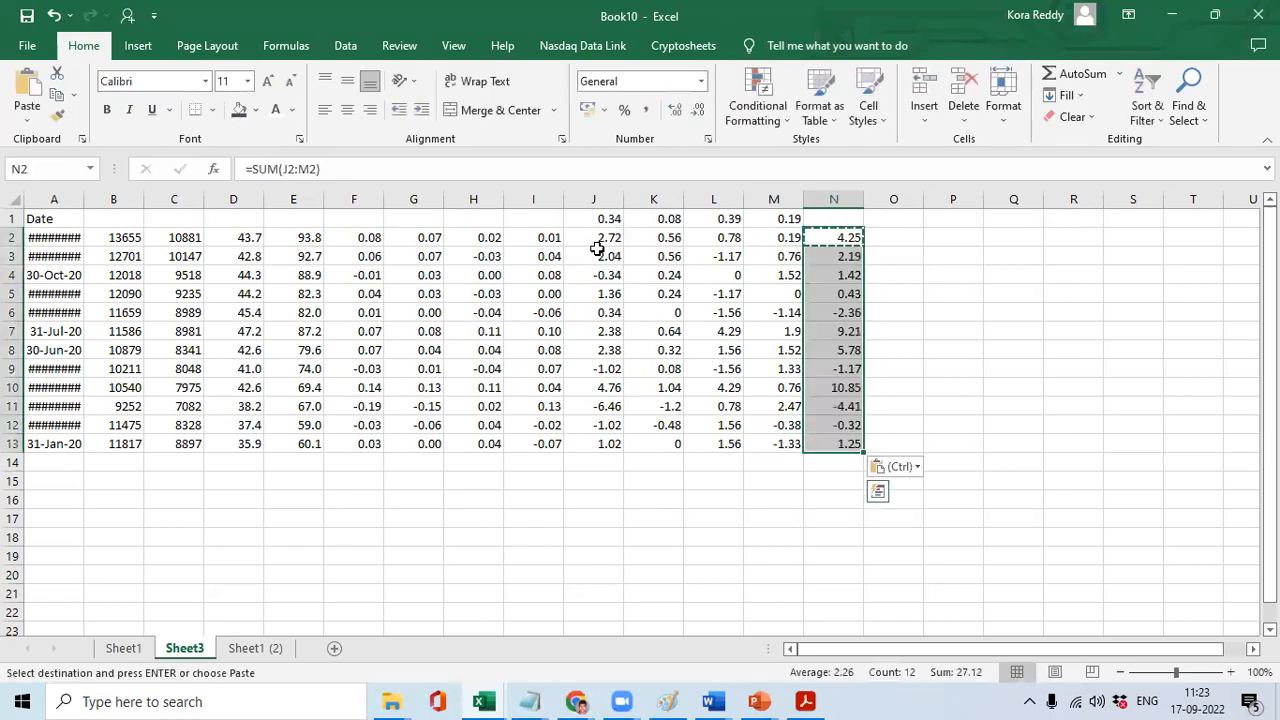
{"action": "key", "text": "Escape"}
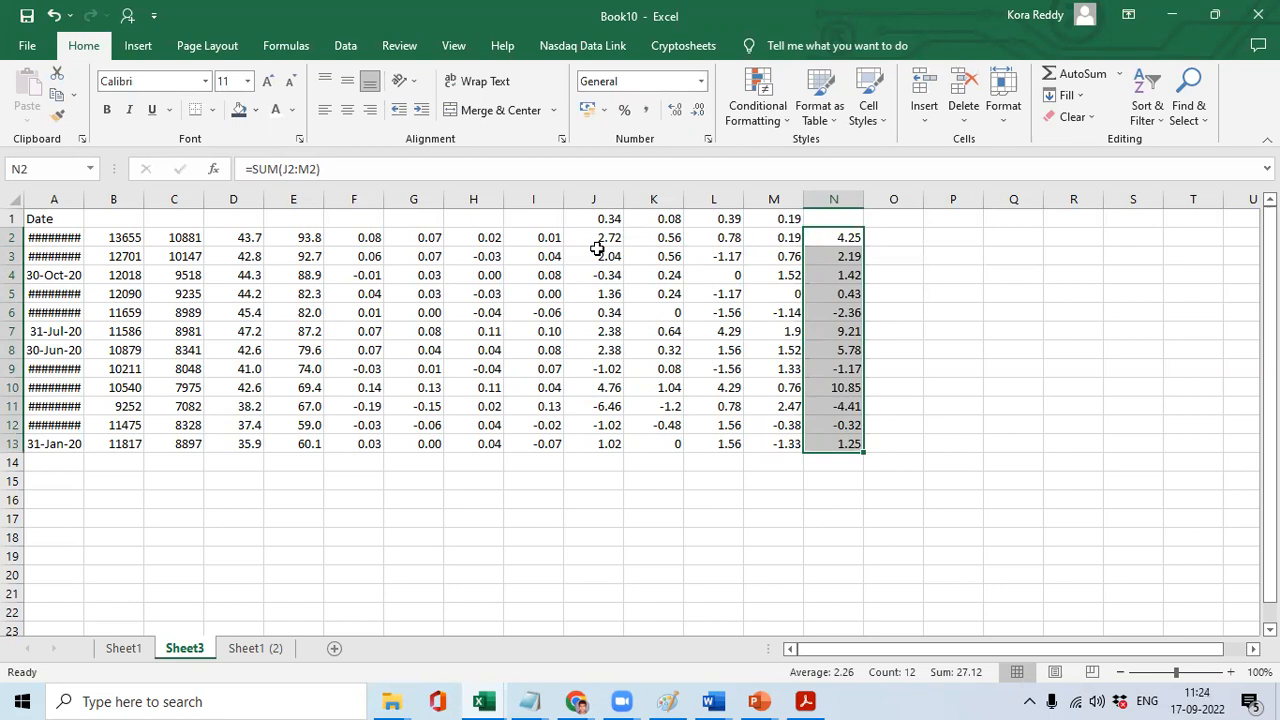
{"action": "double_click", "coordinate": [87, 201]}
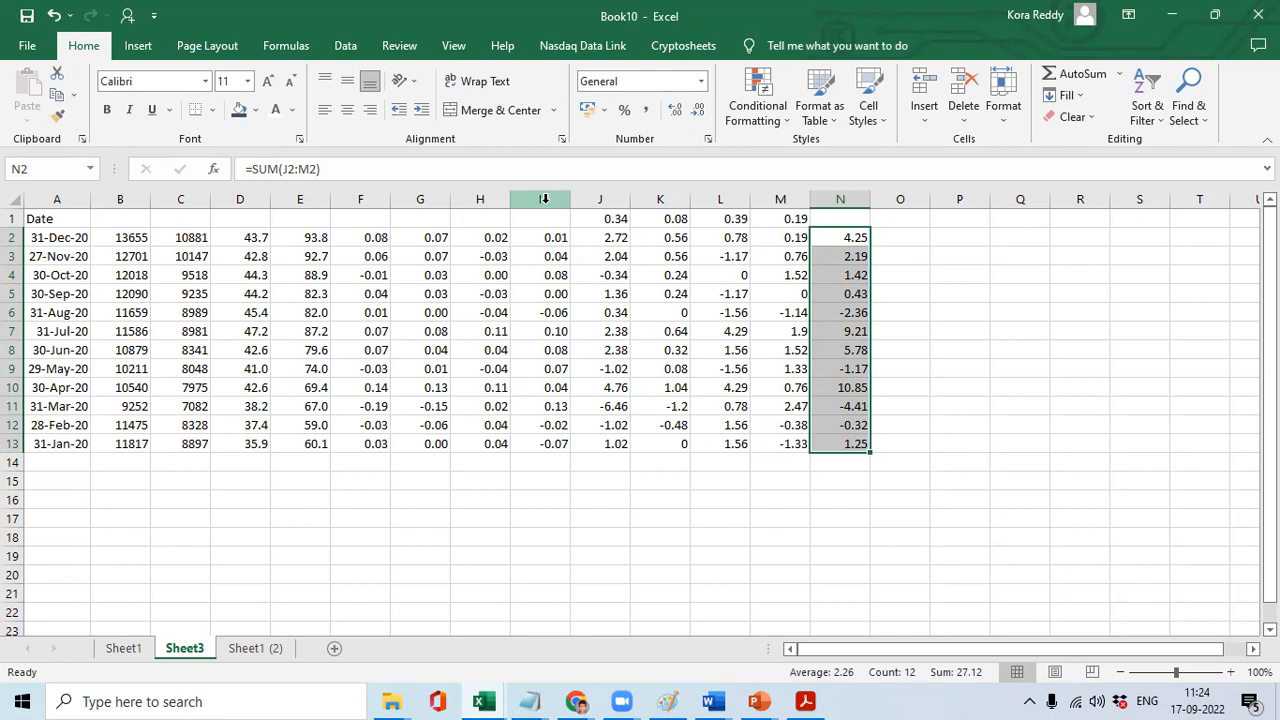
Conditionally format the N2:N13 returns greater than 0 with a green fill and dark green text.
{"action": "left_click", "coordinate": [757, 110]}
{"action": "mouse_move", "coordinate": [822, 152]}
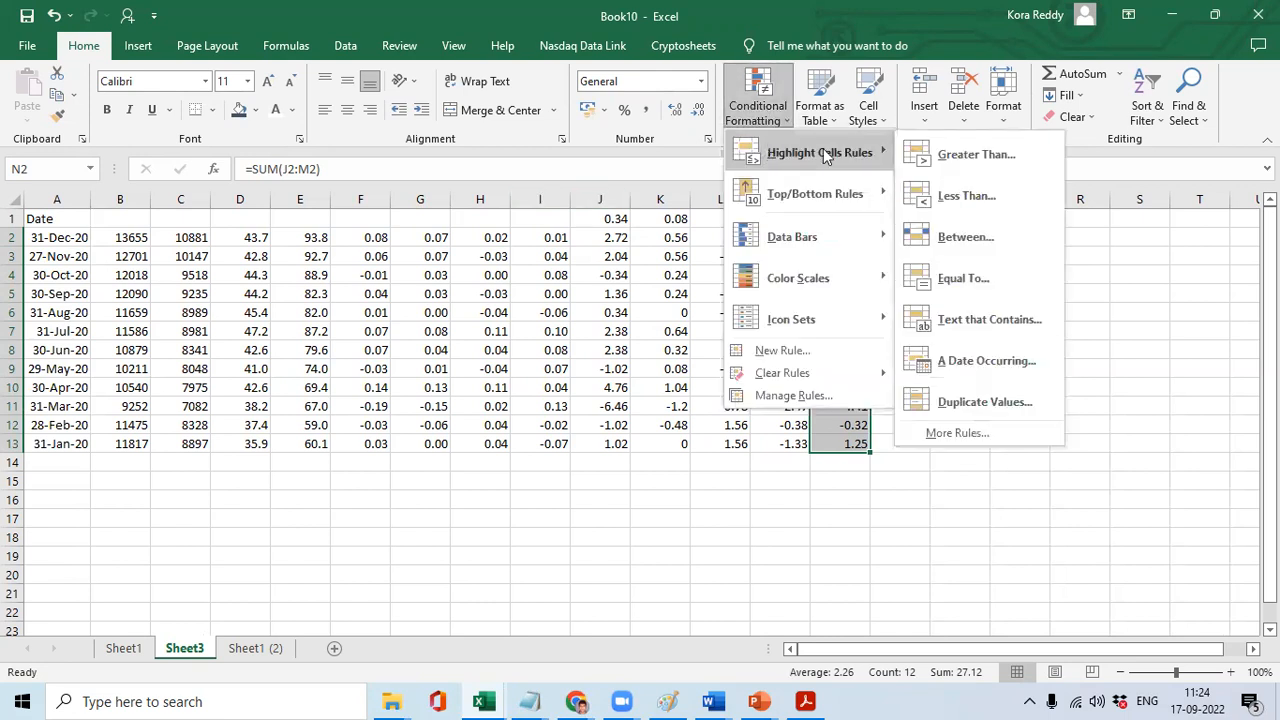
{"action": "left_click", "coordinate": [927, 163]}
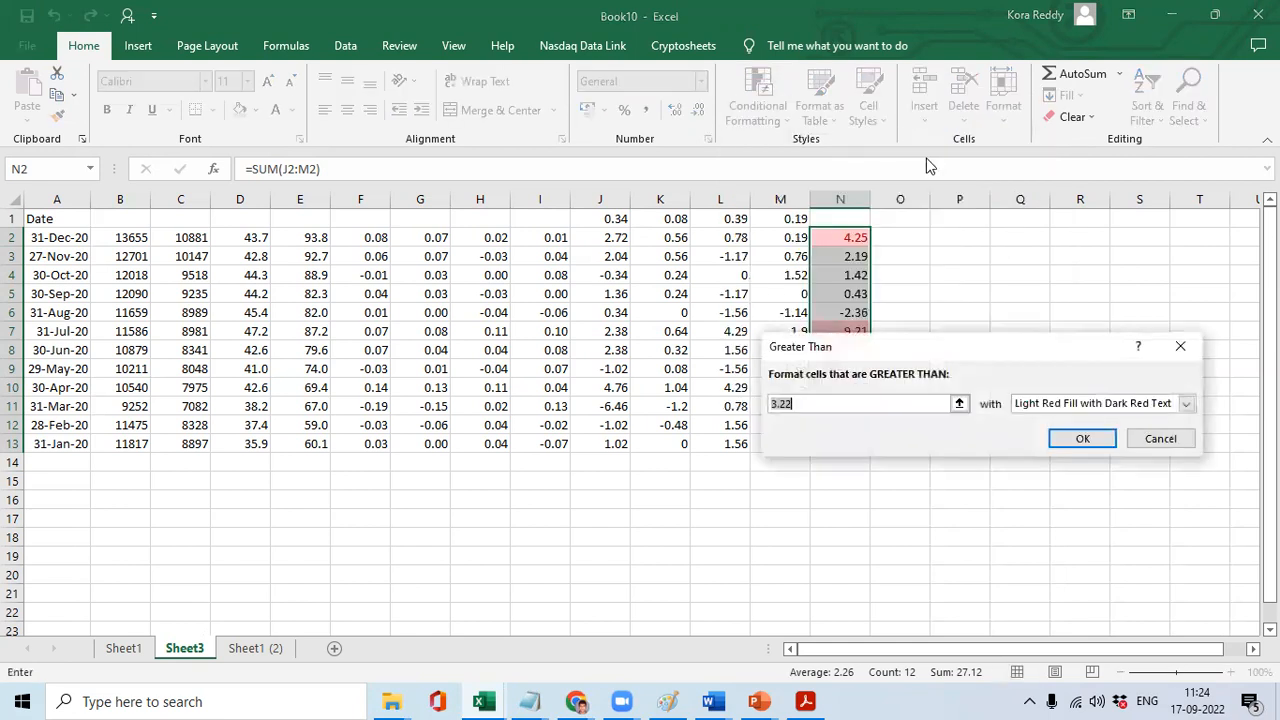
{"action": "type", "text": "0"}
{"action": "key", "text": "Tab"}
{"action": "key", "text": "Down"}
{"action": "key", "text": "Down"}
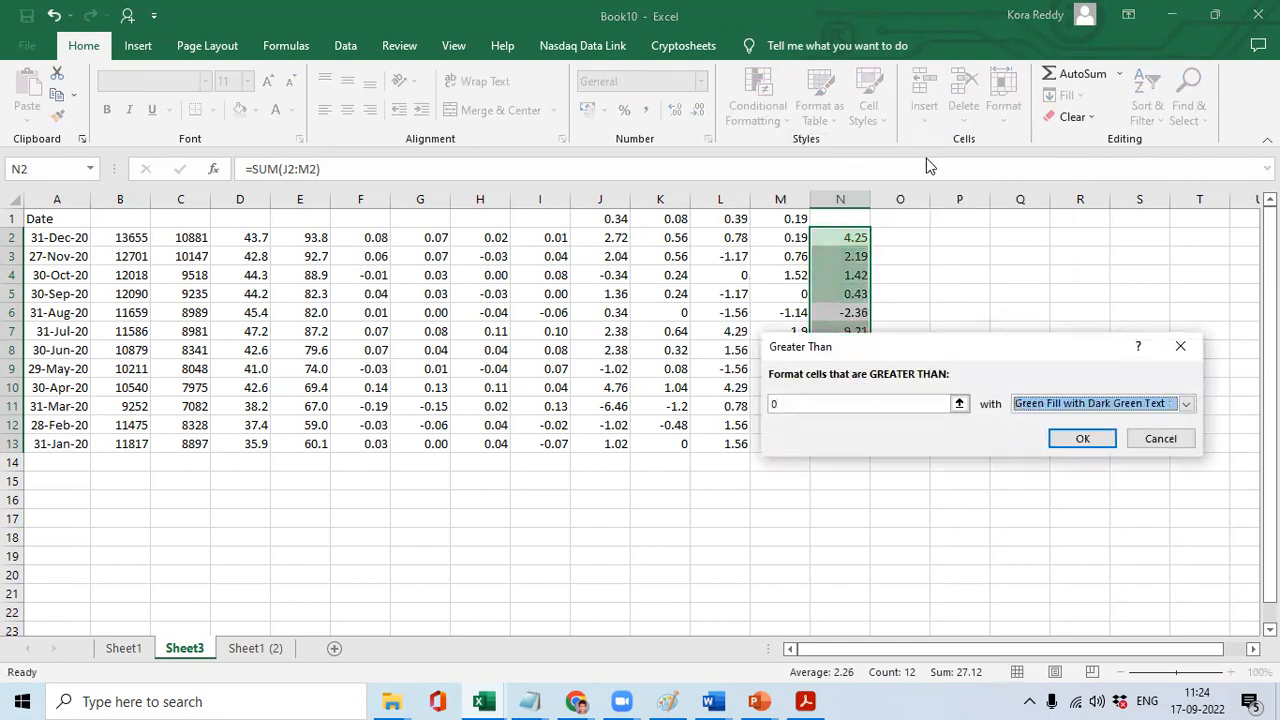
{"action": "key", "text": "Return"}
Add a Less Than highlight rule that gives the negative returns in N2:N13 a light red fill.
{"action": "left_click", "coordinate": [779, 121]}
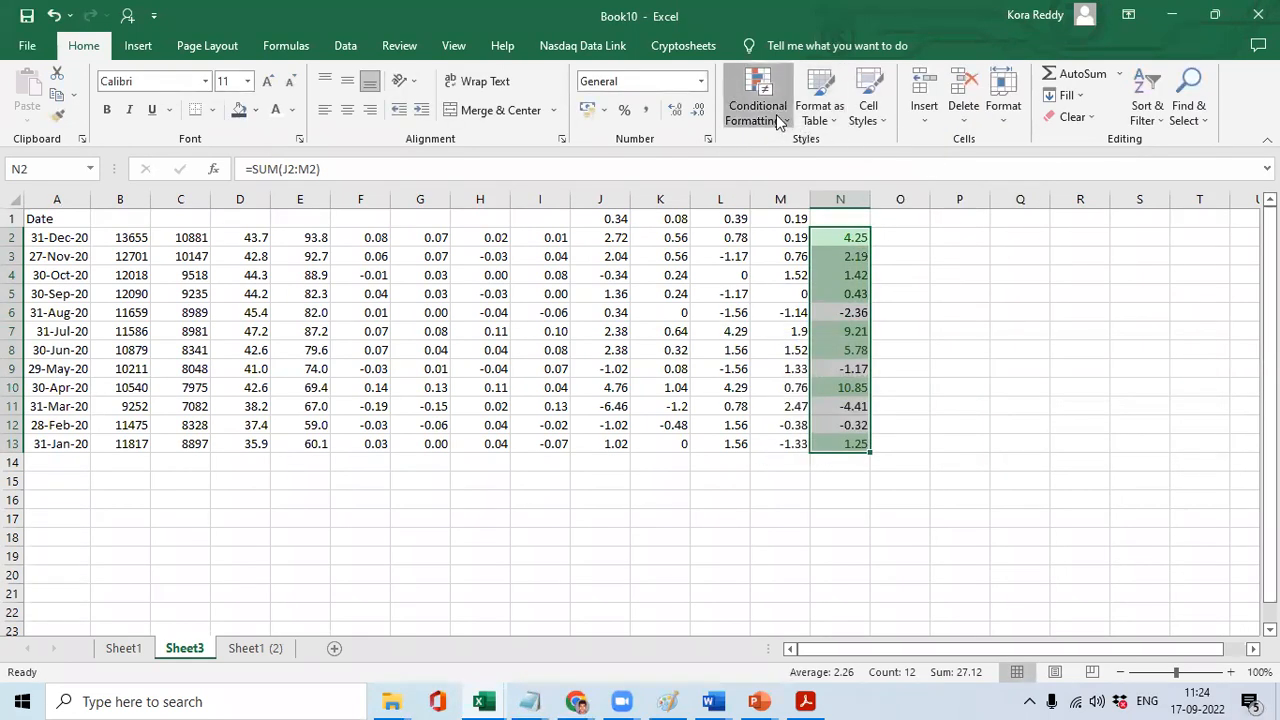
{"action": "mouse_move", "coordinate": [851, 160]}
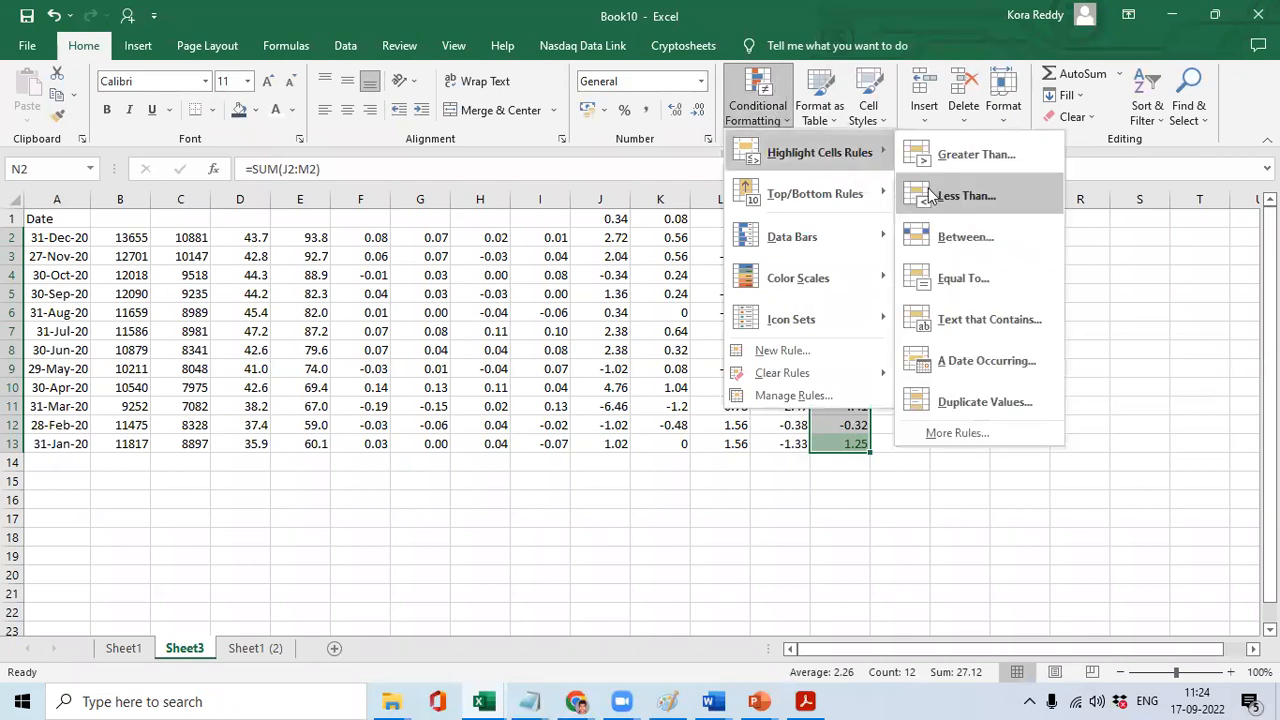
{"action": "left_click", "coordinate": [930, 197]}
{"action": "key", "text": "Return"}
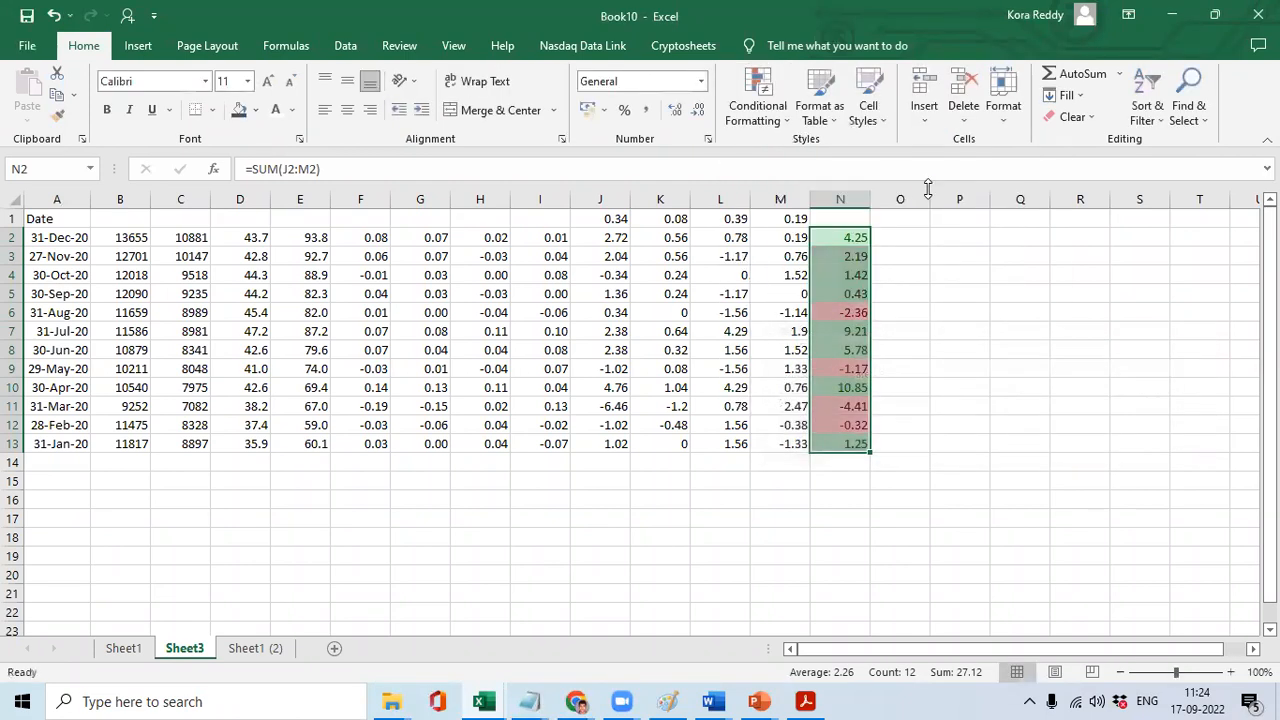
Enter a starting portfolio value of 100 in O14, below the monthly rows.
{"action": "key", "text": "ctrl+Down"}
{"action": "key", "text": "Right"}
{"action": "key", "text": "Down"}
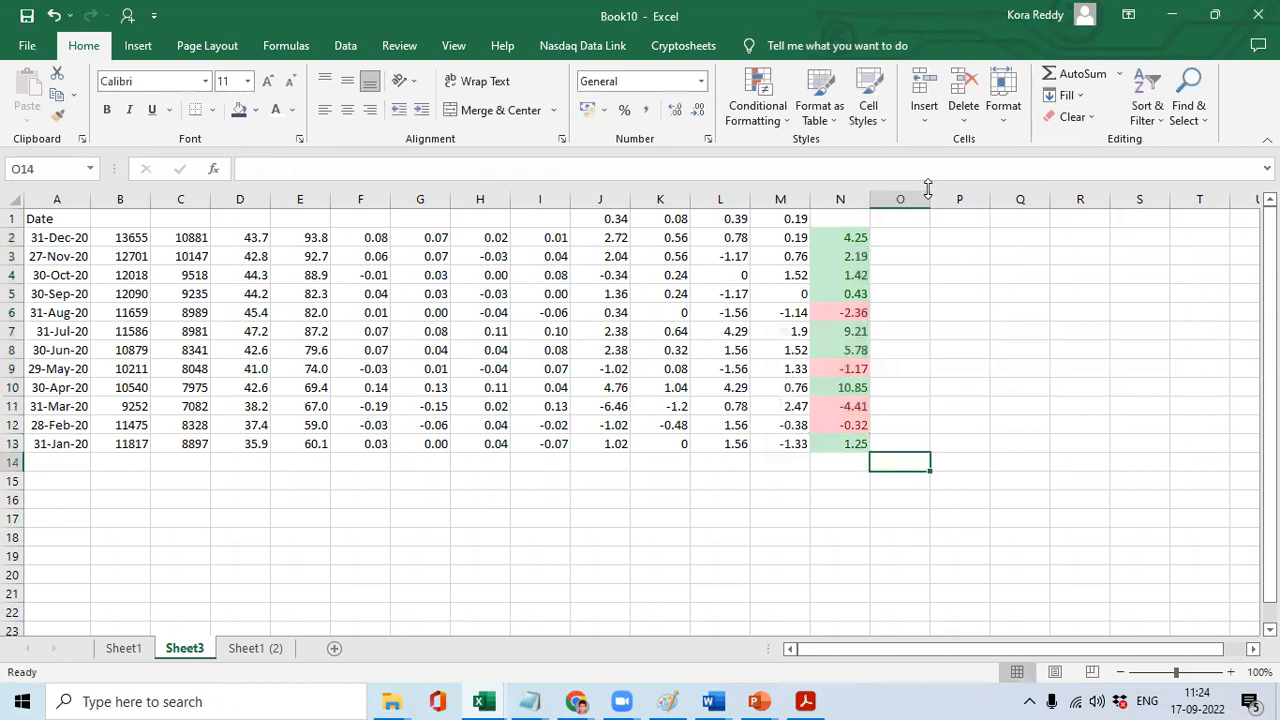
{"action": "type", "text": "100"}
{"action": "key", "text": "Return"}
Enter =100*(100+N13)/100 in O13 to compute the portfolio value after January 2020.
{"action": "key", "text": "Up"}
{"action": "key", "text": "Up"}
{"action": "type", "text": "=100*(100+"}
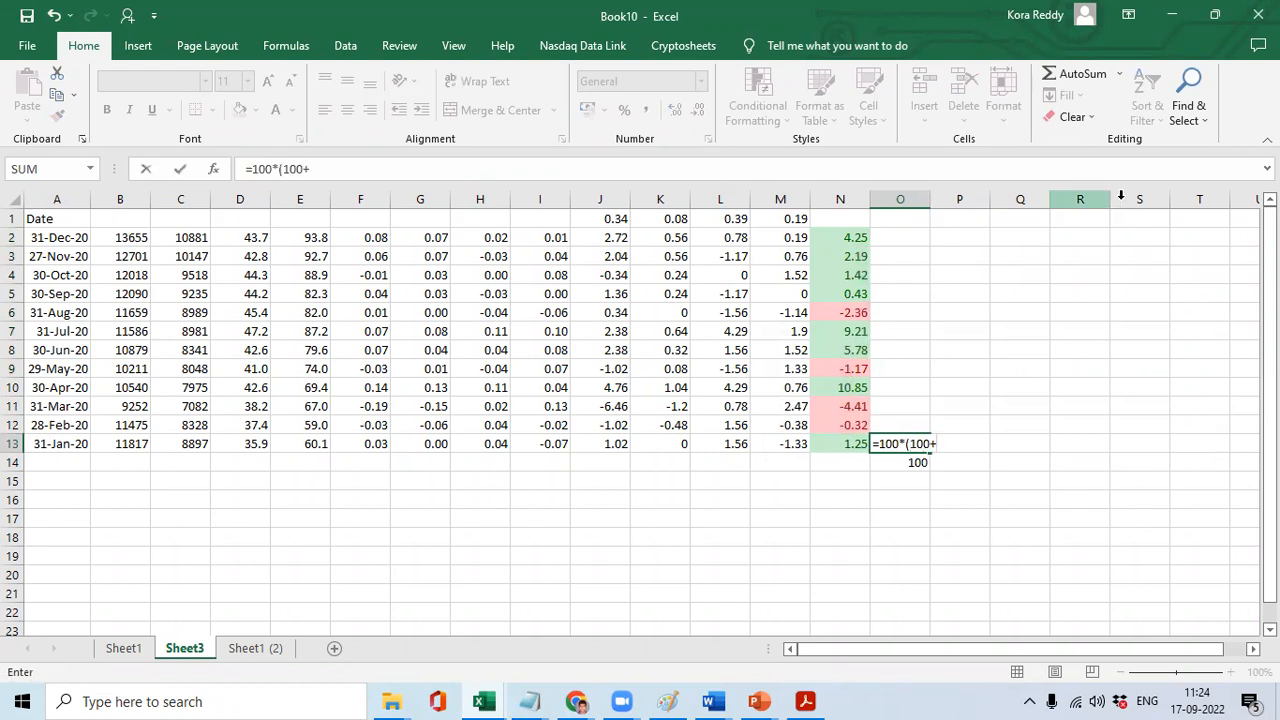
{"action": "left_click", "coordinate": [832, 445]}
{"action": "type", "text": ")/100"}
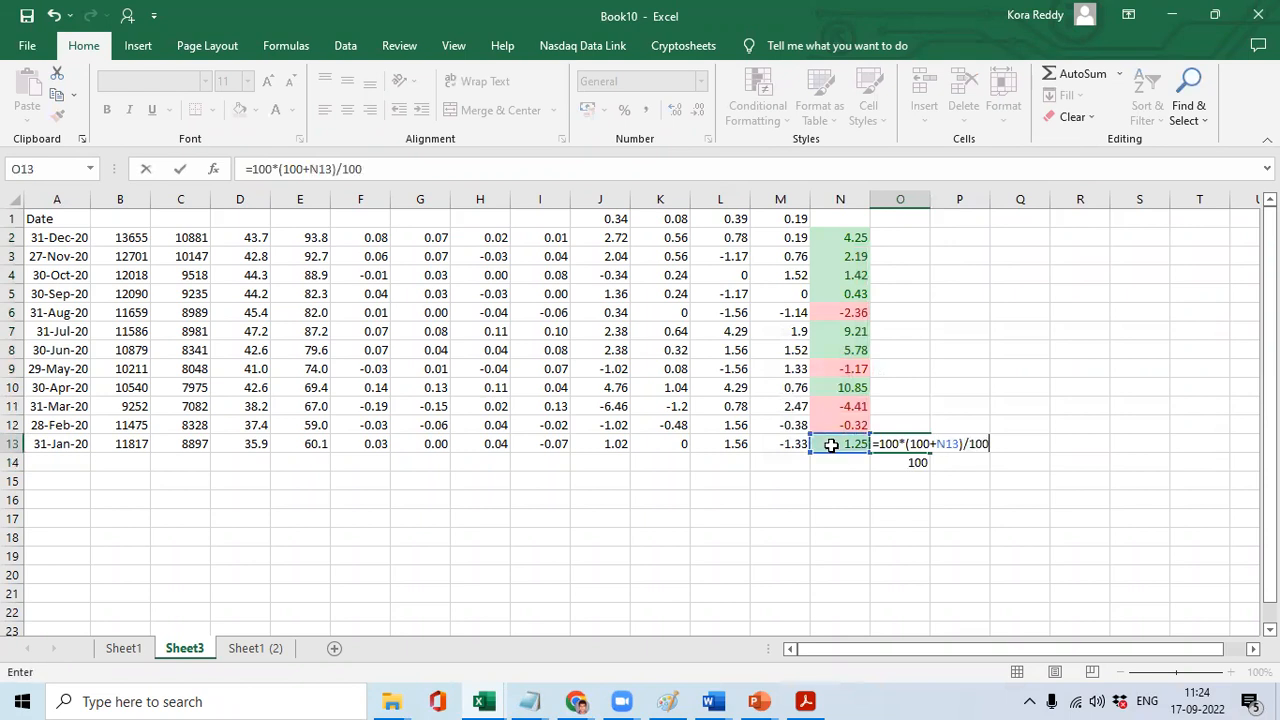
{"action": "key", "text": "Return"}
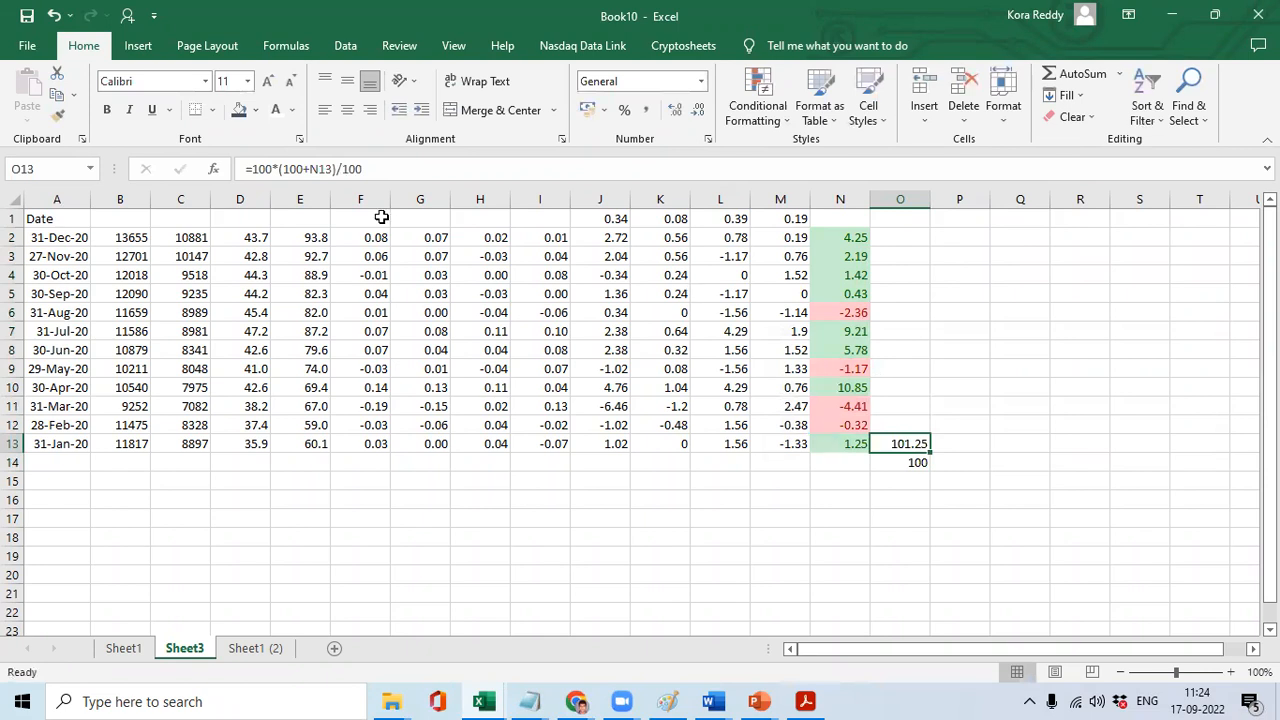
Replace the leading 100 in the O13 formula with a reference to O14, making it =O14*(100+N13)/100.
{"action": "left_click", "coordinate": [277, 172]}
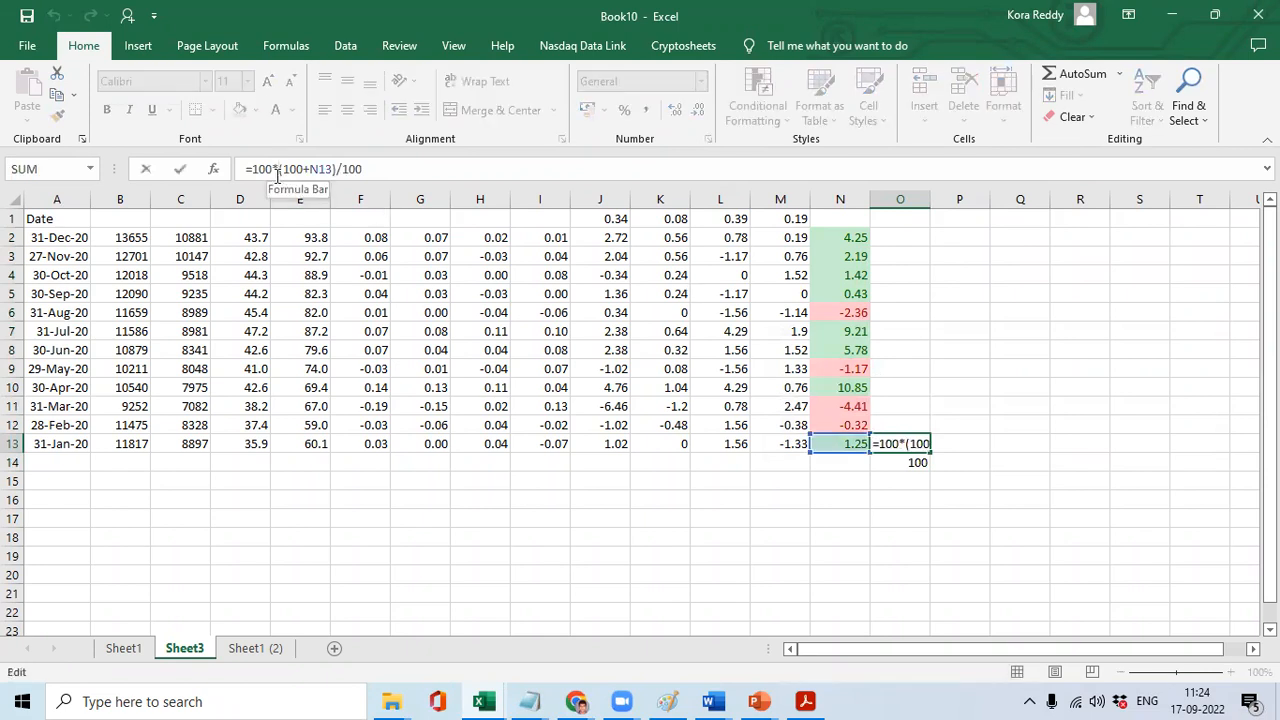
{"action": "double_click", "coordinate": [277, 172]}
{"action": "key", "text": "Delete"}
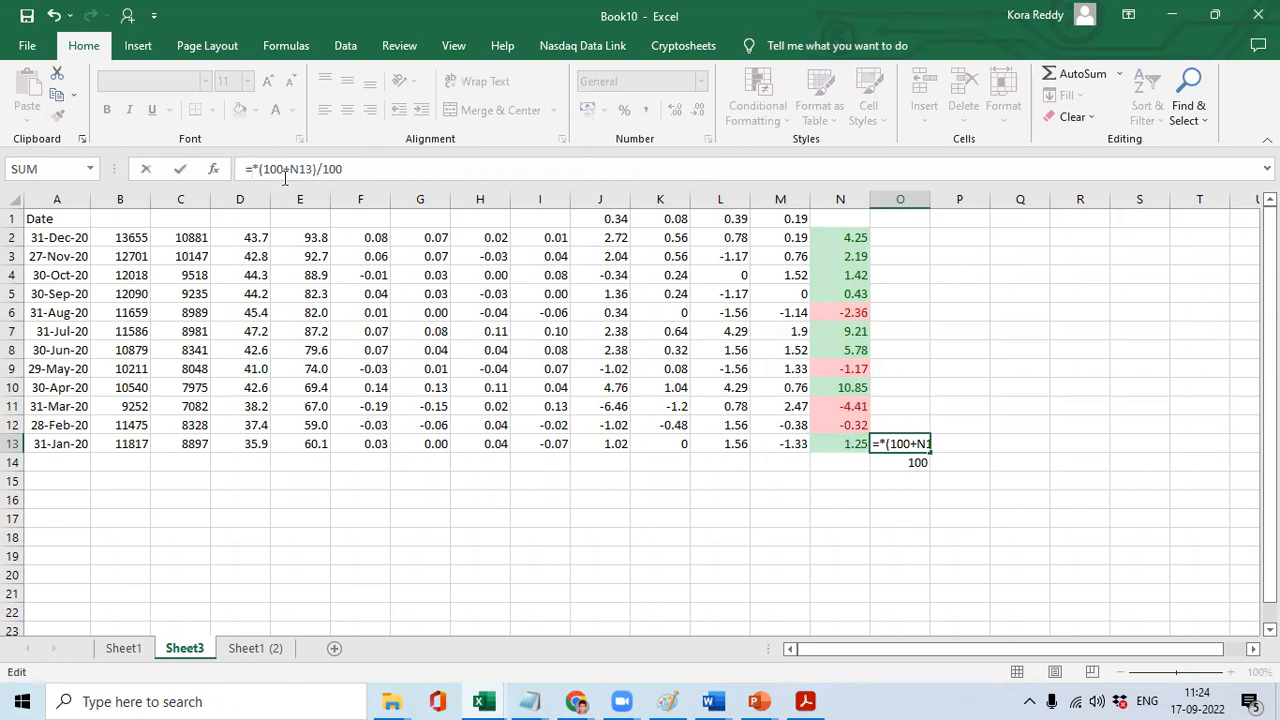
{"action": "left_click", "coordinate": [904, 464]}
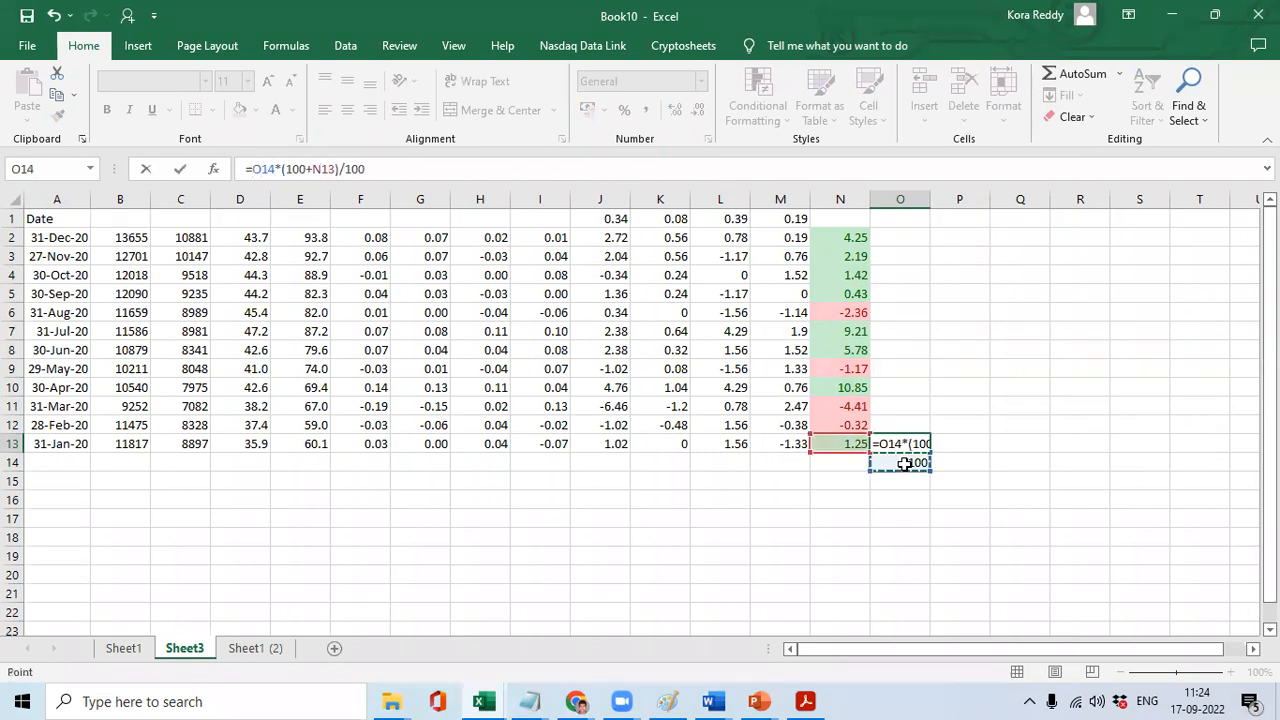
{"action": "key", "text": "Return"}
Copy the portfolio value formula from O13 up through O2, the 31-Dec-20 row.
{"action": "key", "text": "Up"}
{"action": "key", "text": "ctrl+c"}
{"action": "key", "text": "ctrl+shift+Up"}
{"action": "key", "text": "shift+Down"}
{"action": "key", "text": "ctrl+v"}
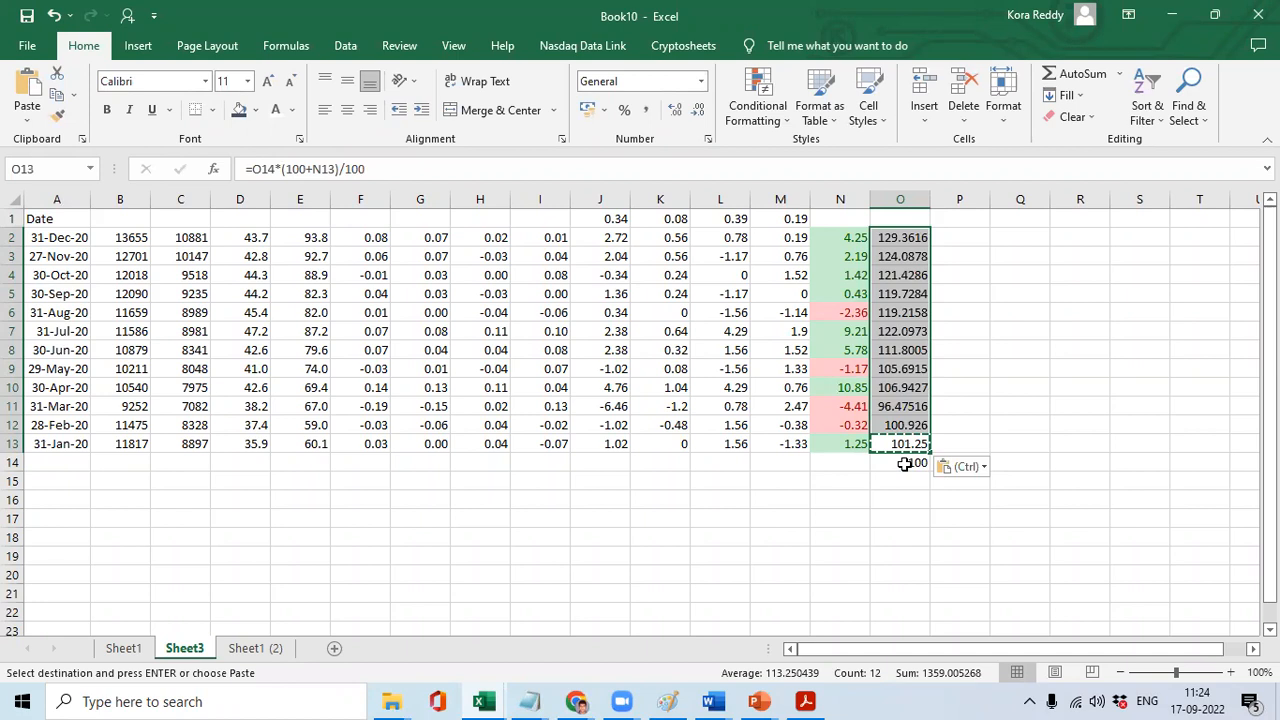
Move Sheet3 after Sheet1 (2) in the sheet order.
{"action": "key", "text": "alt+Tab"}
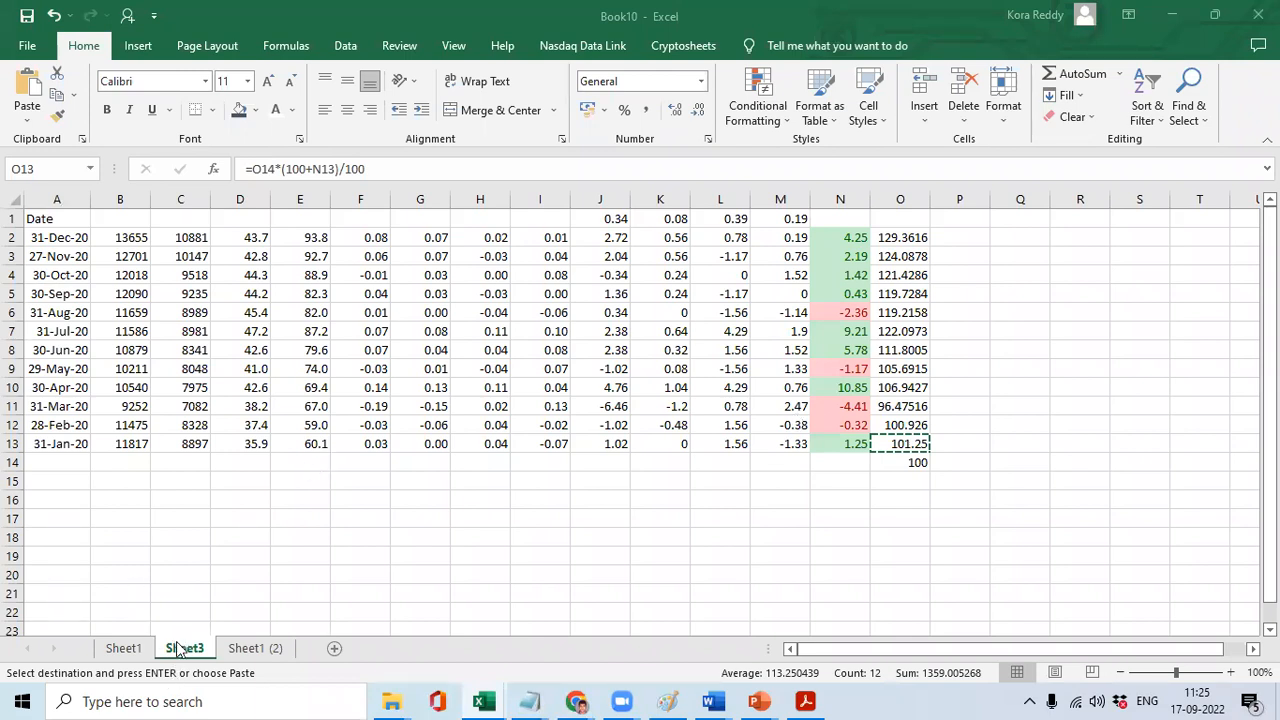
{"action": "key", "text": "ctrl+v"}
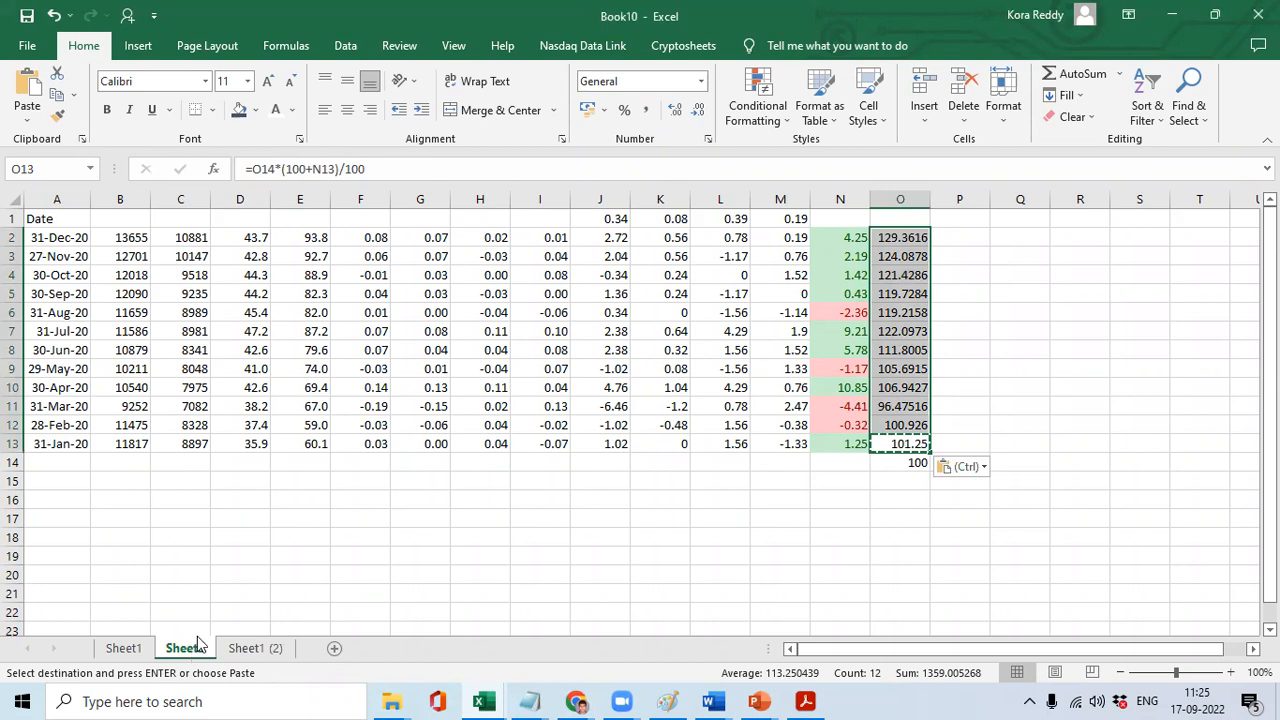
{"action": "left_click_drag", "start_coordinate": [320, 645], "coordinate": [318, 646]}
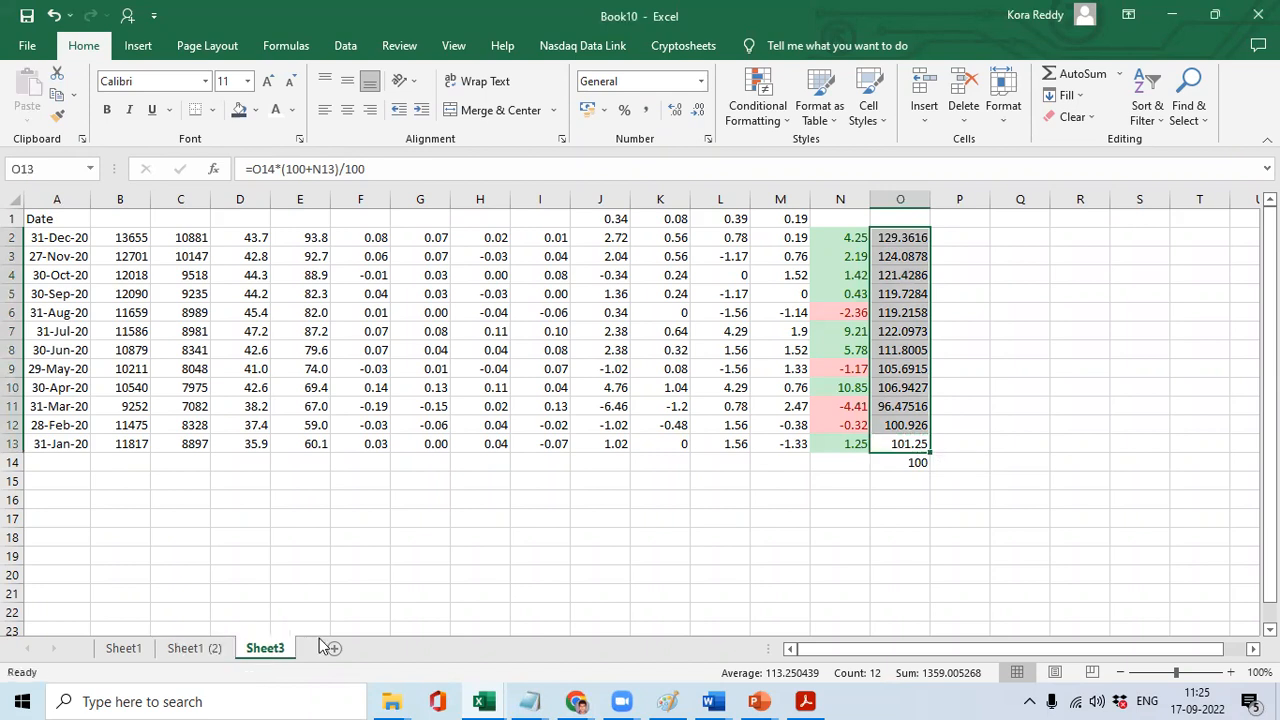
Check the 2020 rows on Sheet1, then review the cumulative values in O2:O14 and the weights in J1:M1 on Sheet3.
{"action": "left_click", "coordinate": [128, 652]}
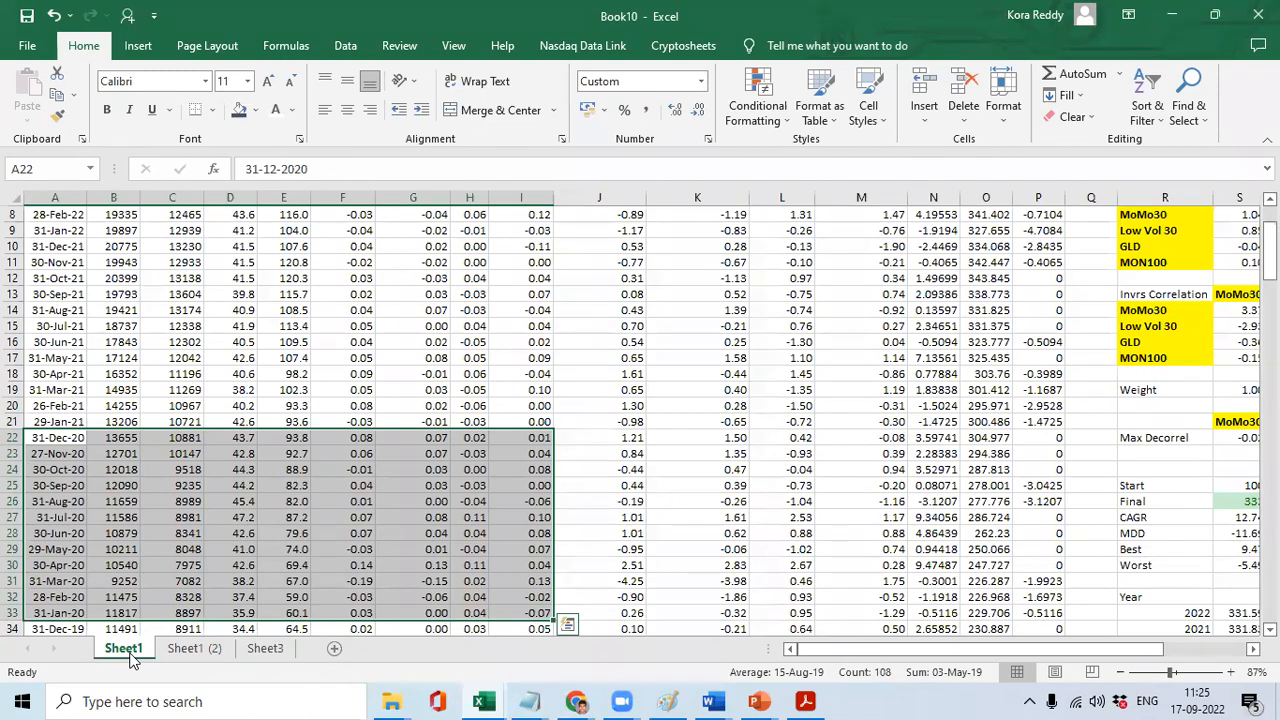
{"action": "left_click", "coordinate": [255, 648]}
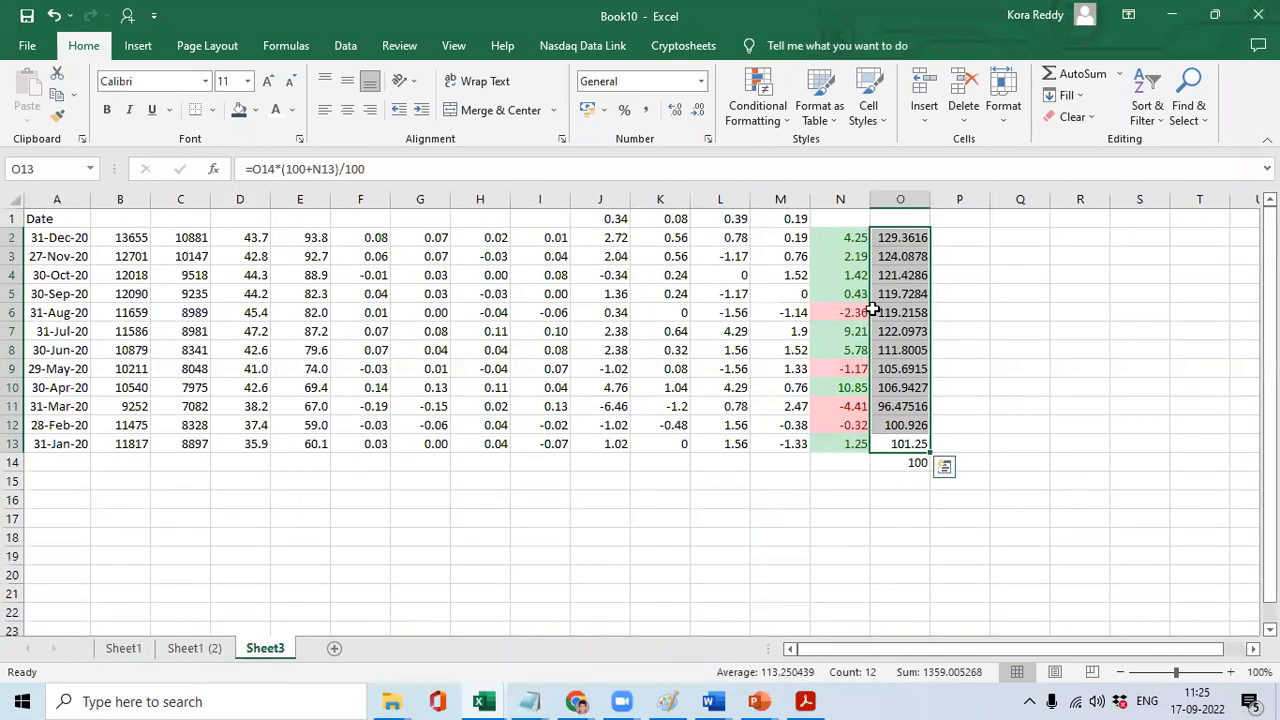
{"action": "left_click", "coordinate": [903, 237]}
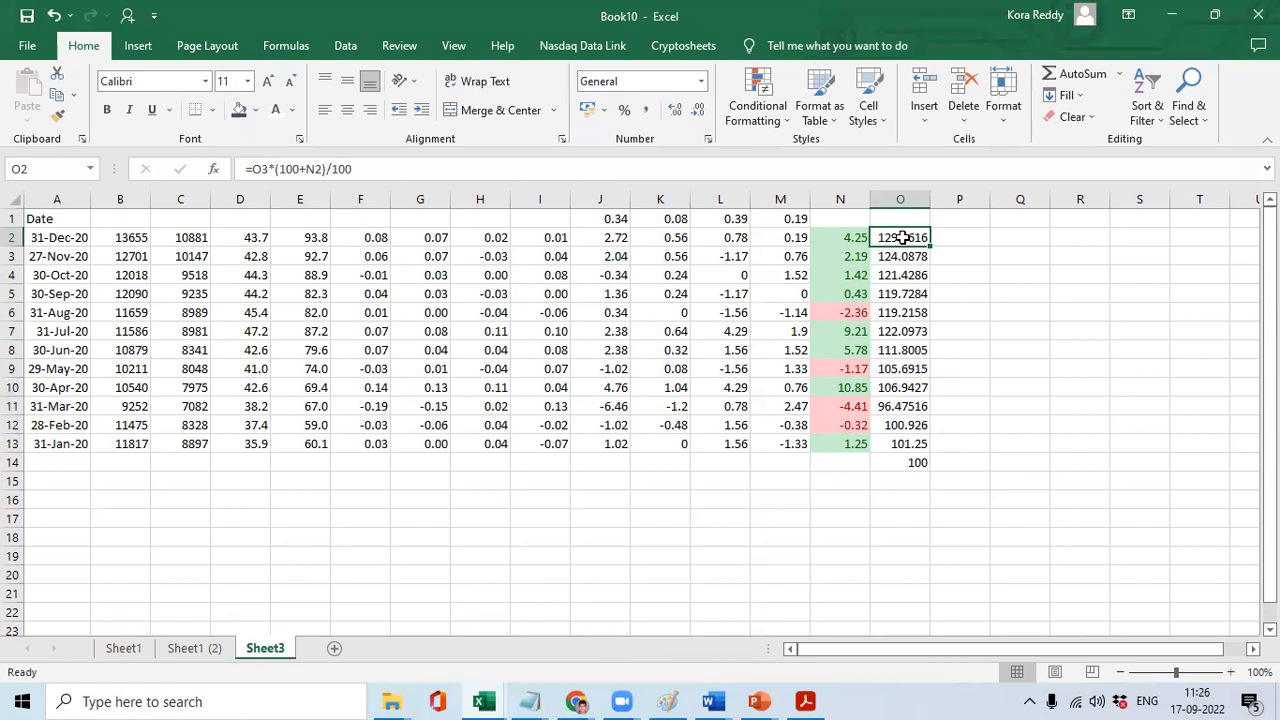
{"action": "key", "text": "ctrl+shift+Down"}
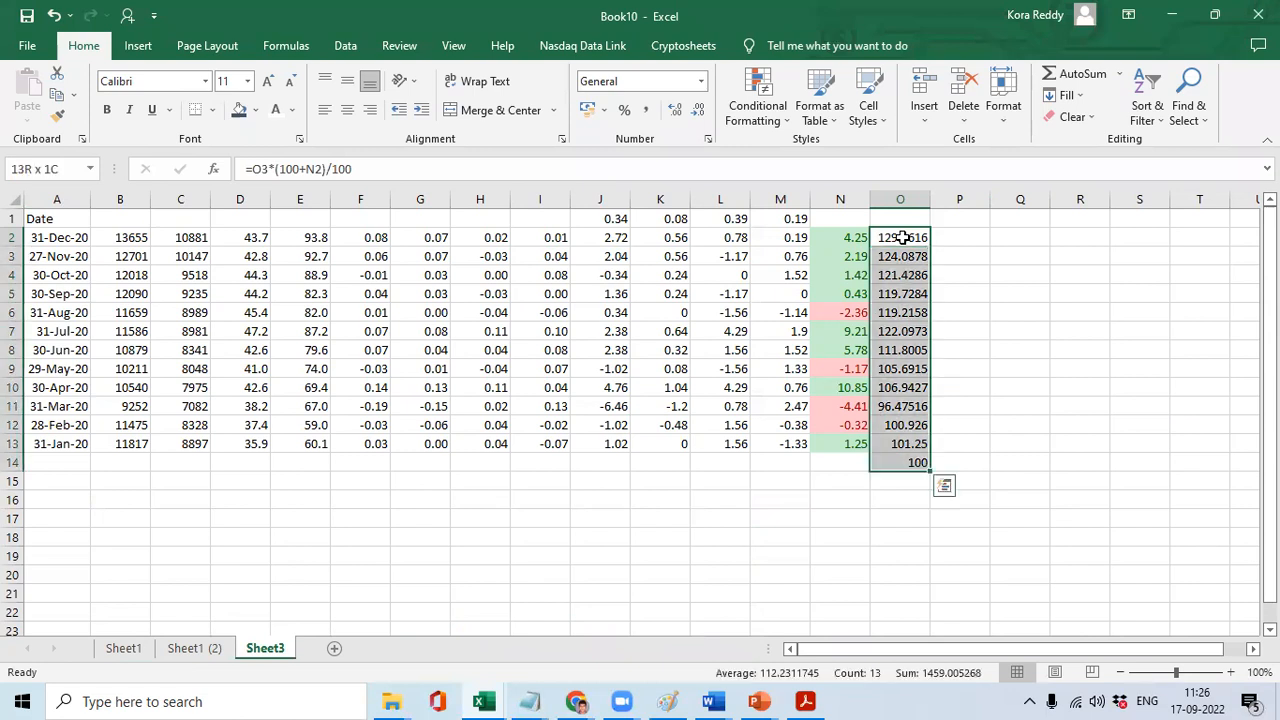
{"action": "key", "text": "Up"}
{"action": "key", "text": "Left"}
{"action": "key", "text": "Left"}
{"action": "key", "text": "Left"}
{"action": "key", "text": "Left"}
{"action": "key", "text": "Left"}
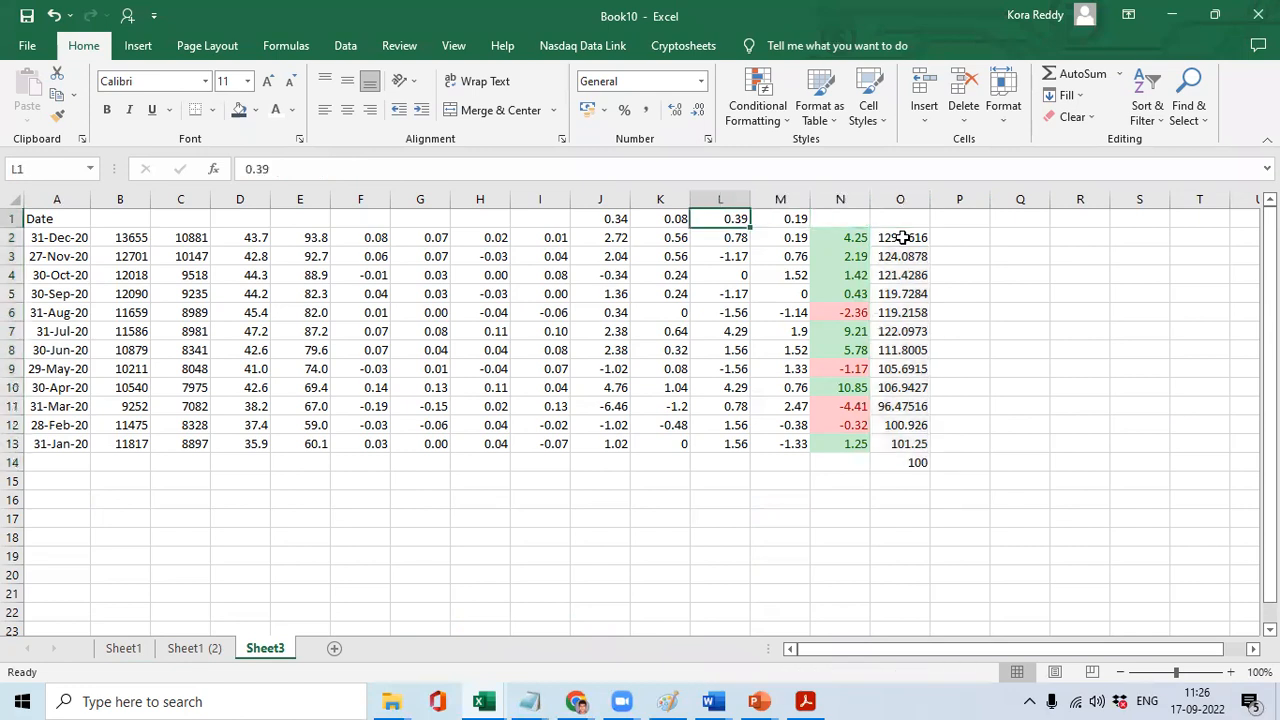
{"action": "key", "text": "ctrl+shift+Right"}
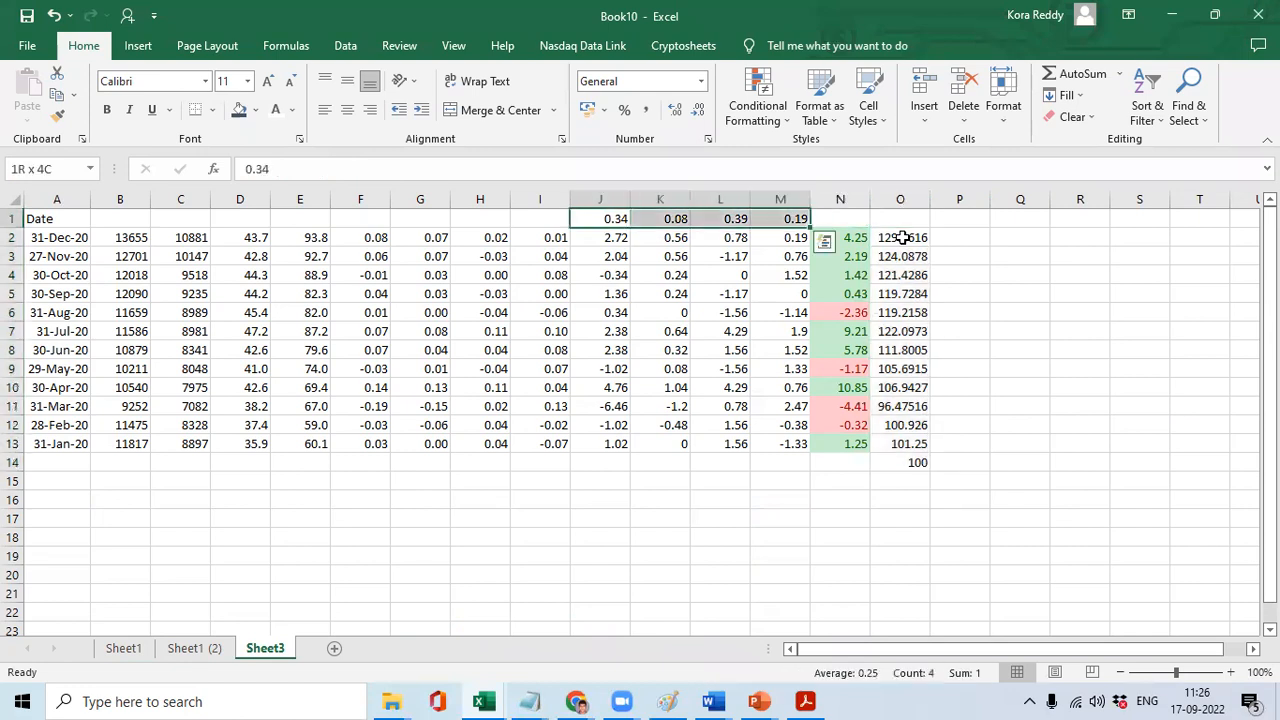
Copy the four portfolio weights in J1:M1 on Sheet3.
{"action": "key", "text": "ctrl+c"}
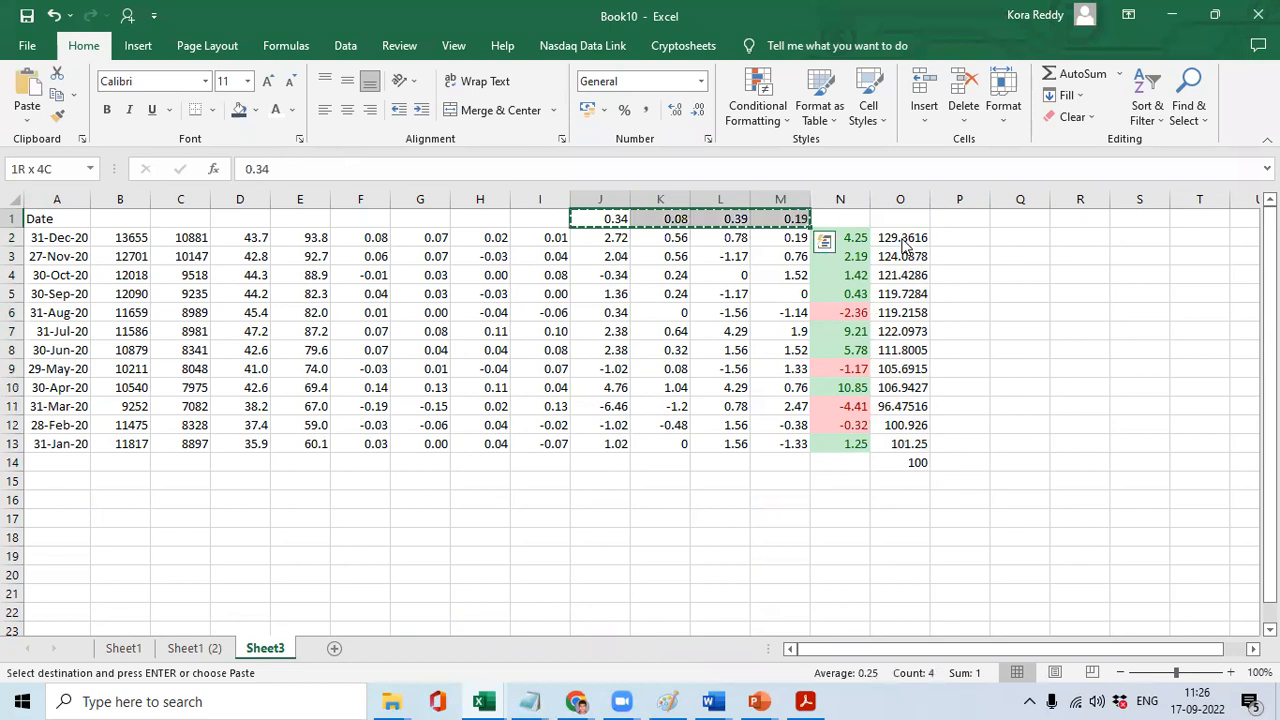
{"action": "key", "text": "alt+Tab"}
{"action": "key", "text": "alt+Tab"}
{"action": "key", "text": "ctrl+v"}
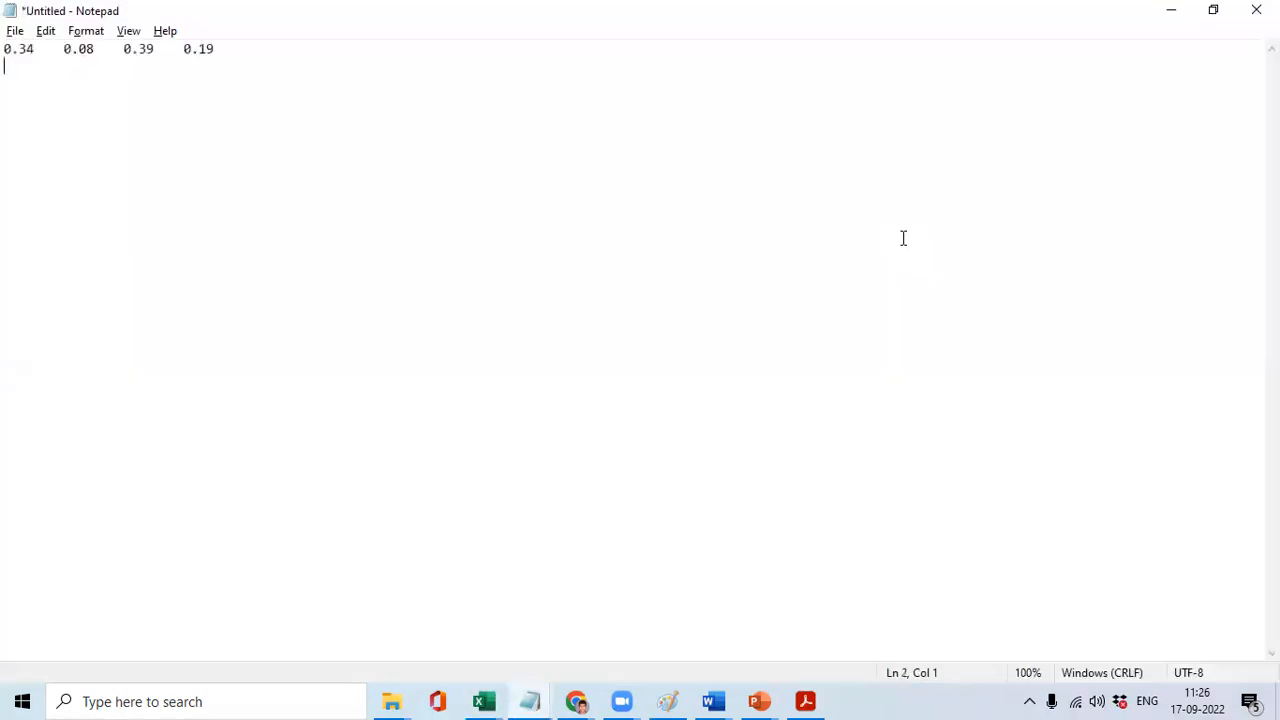
{"action": "key", "text": "ctrl+a"}
{"action": "key", "text": "Delete"}
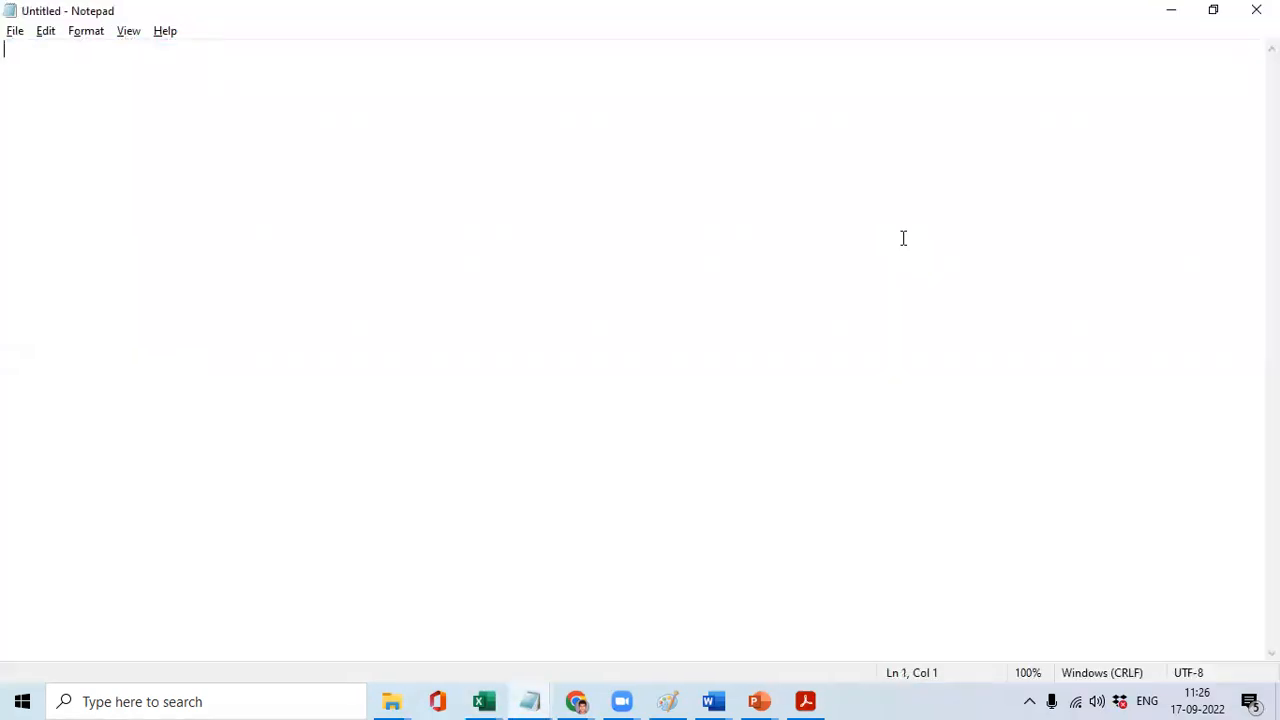
Create a new blank workbook and paste the copied weights into B2:E2.
{"action": "key", "text": "alt+Tab"}
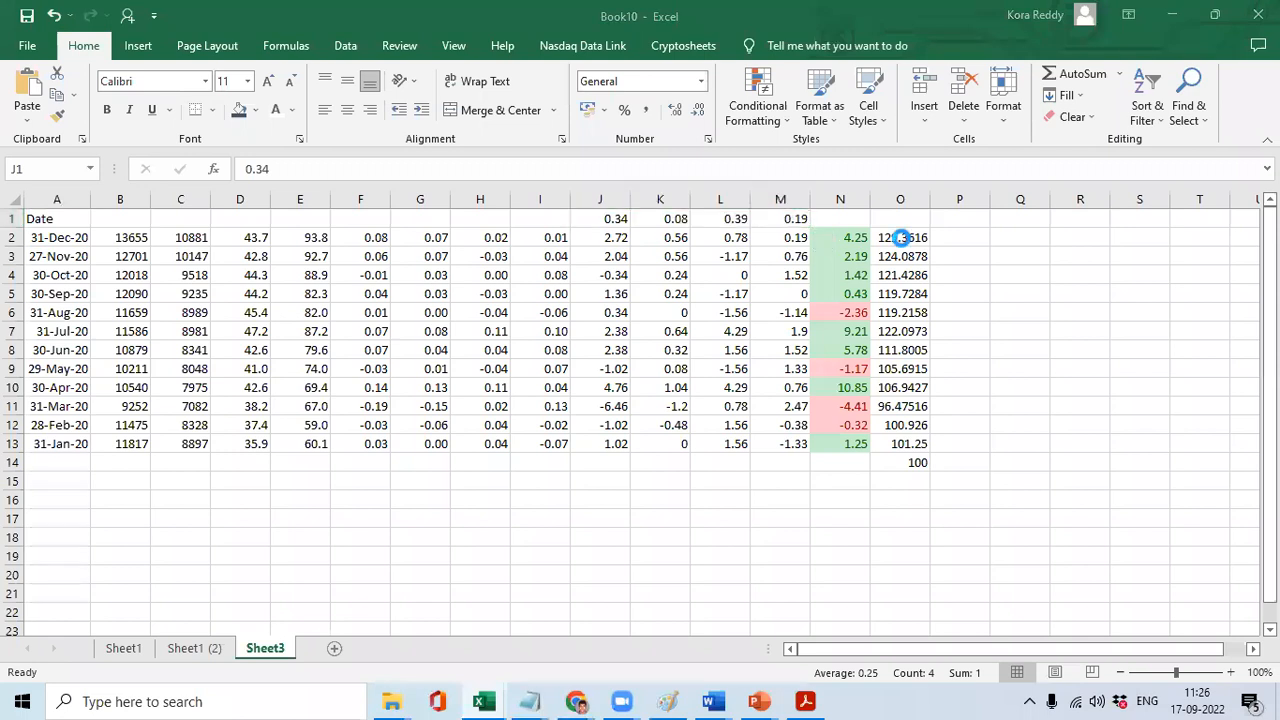
{"action": "key", "text": "ctrl+n"}
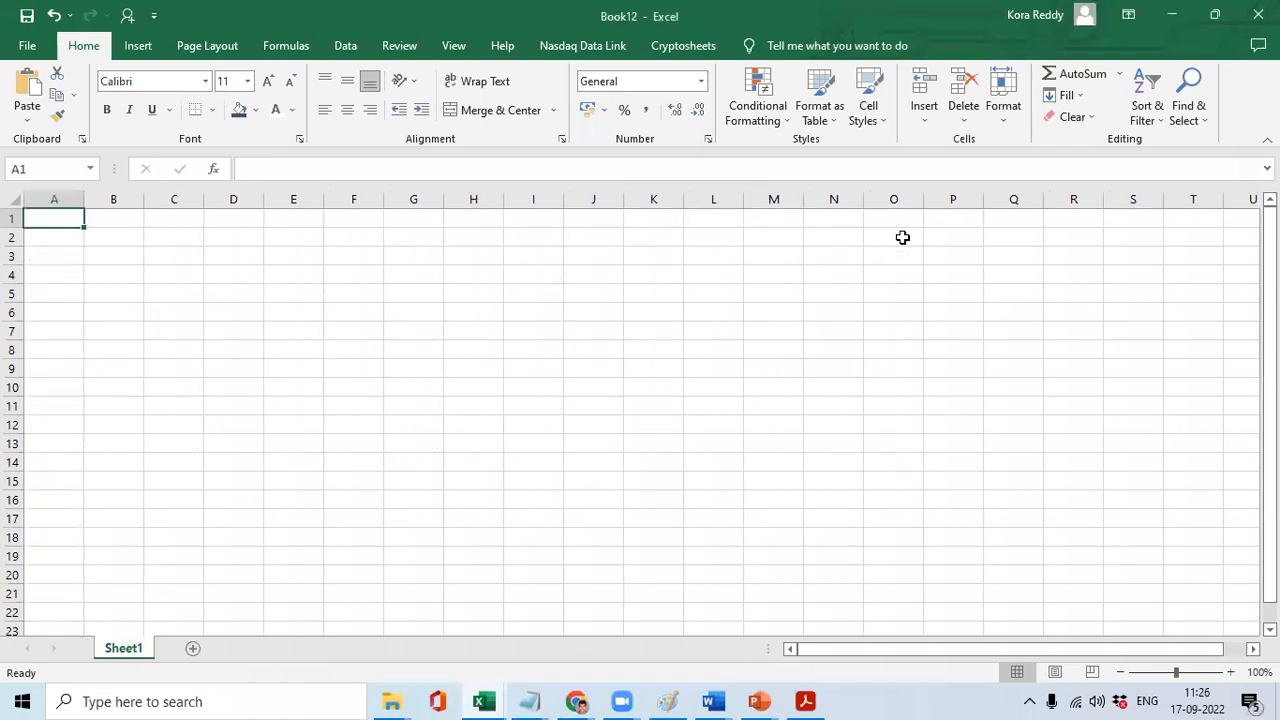
{"action": "key", "text": "Down"}
{"action": "key", "text": "Right"}
{"action": "key", "text": "ctrl+v"}
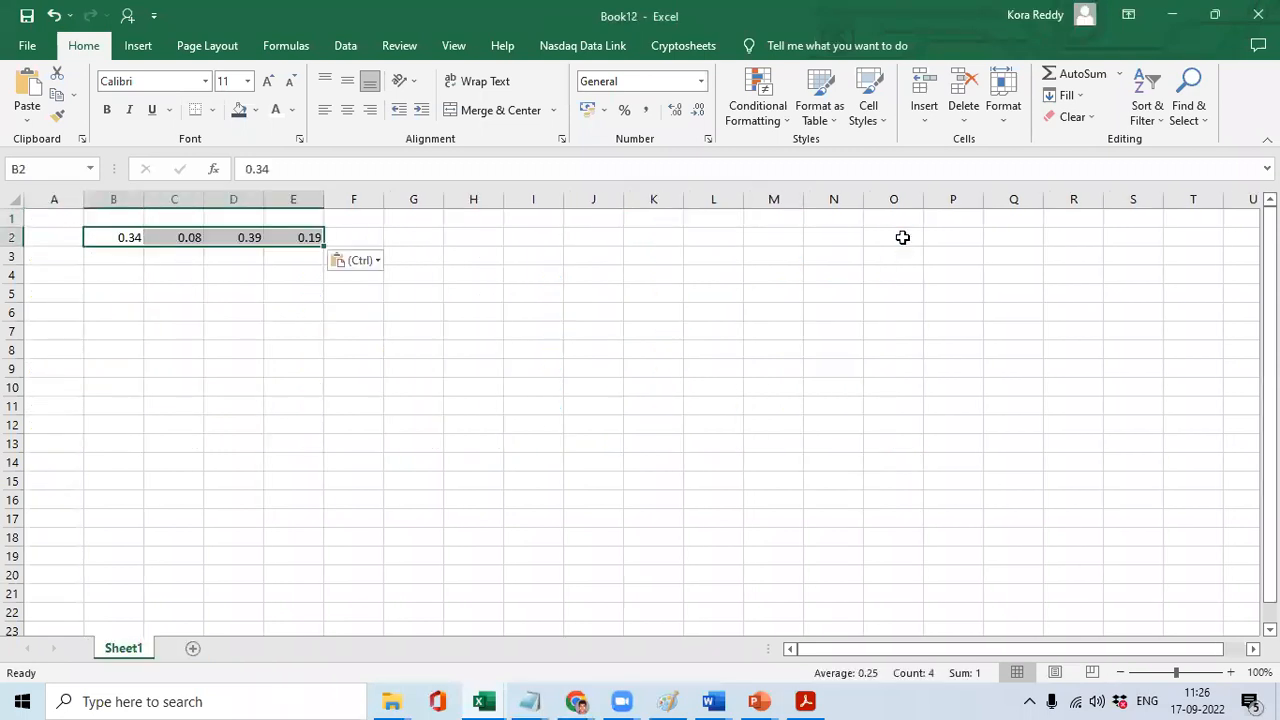
Copy the asset headers and Max Decorrel weights in S21:V22 from Sheet1 of Book10.
{"action": "key", "text": "alt+Tab"}
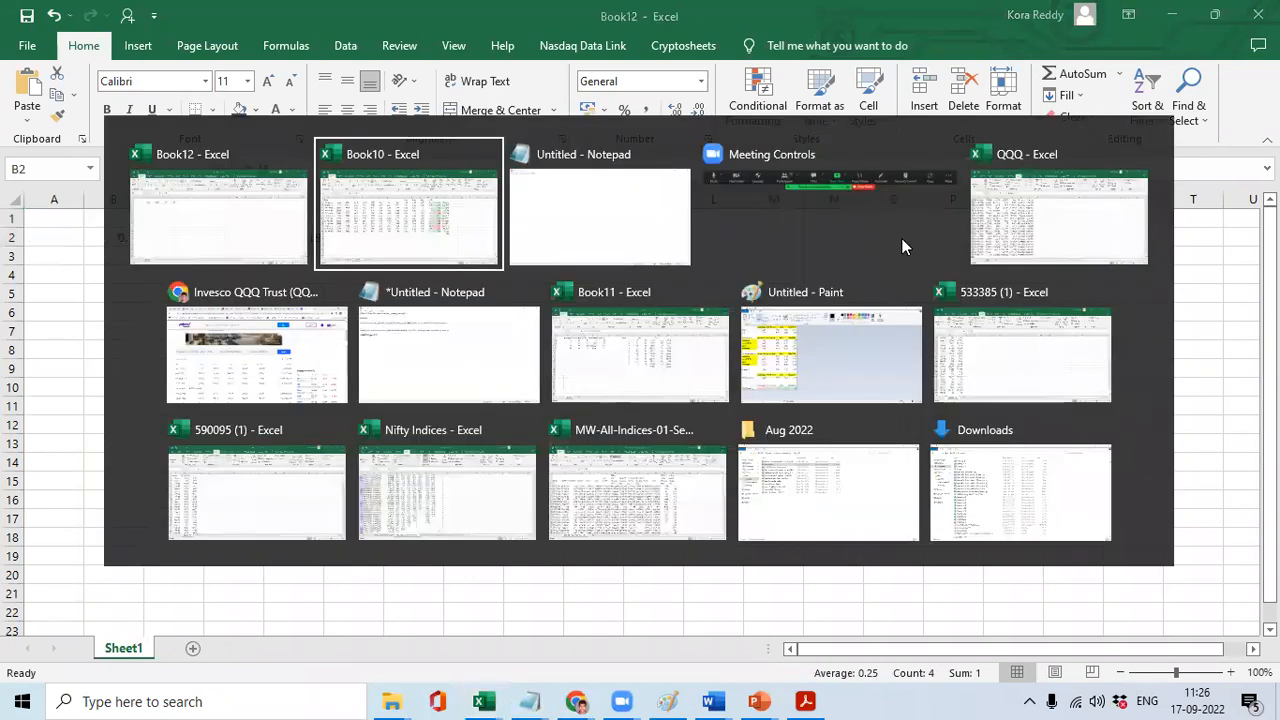
{"action": "key", "text": "ctrl+v"}
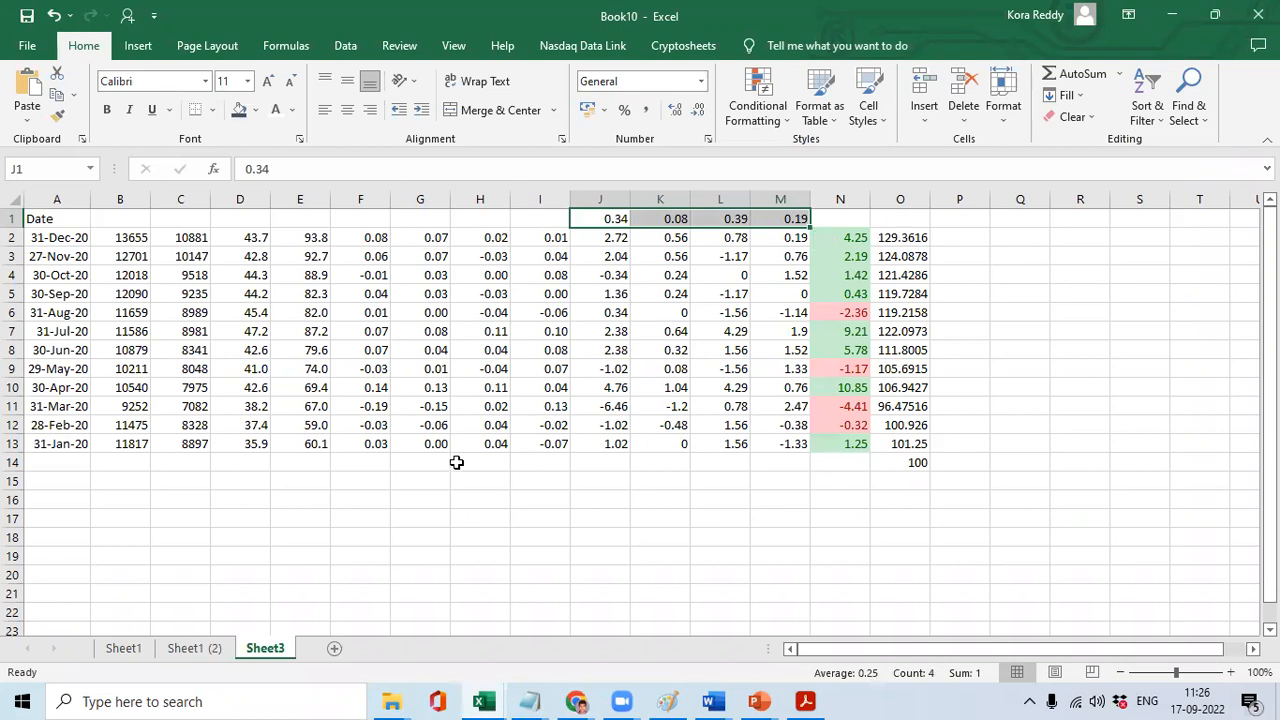
{"action": "left_click", "coordinate": [123, 648]}
{"action": "left_click", "coordinate": [1176, 455]}
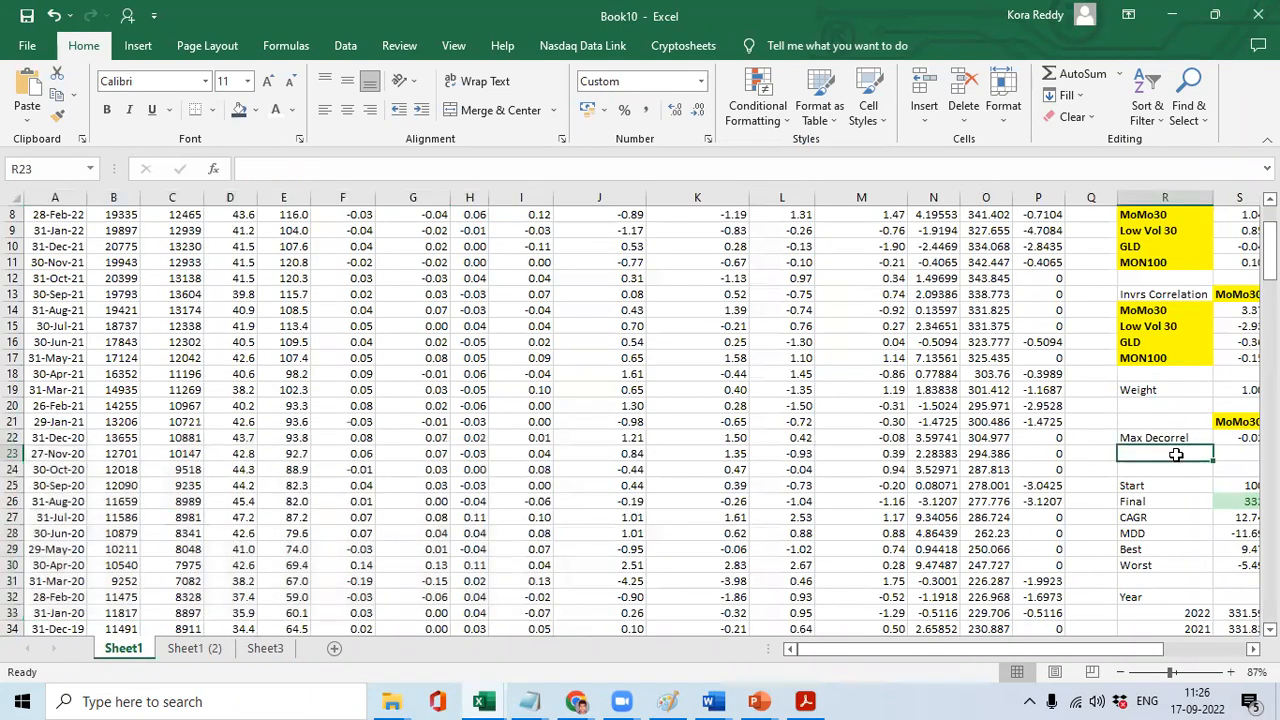
{"action": "key", "text": "Right"}
{"action": "key", "text": "Right"}
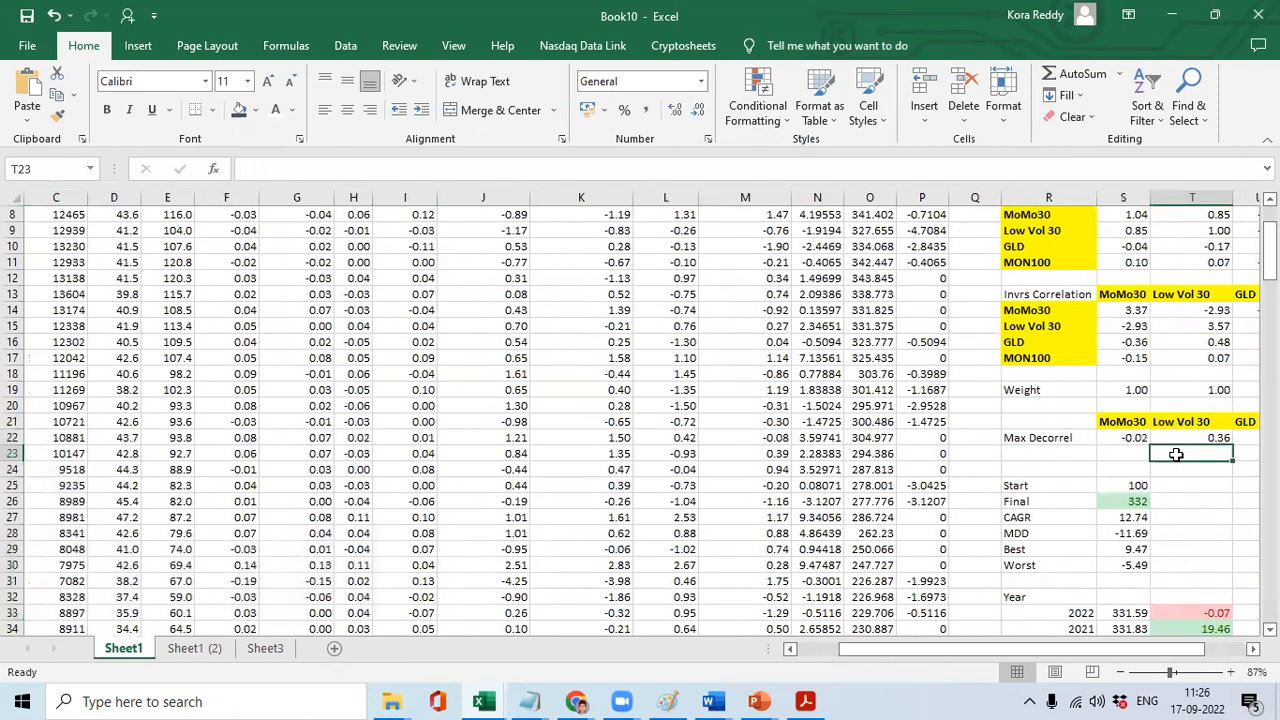
{"action": "key", "text": "Left"}
{"action": "key", "text": "Up"}
{"action": "key", "text": "Up"}
{"action": "key", "text": "shift+Down"}
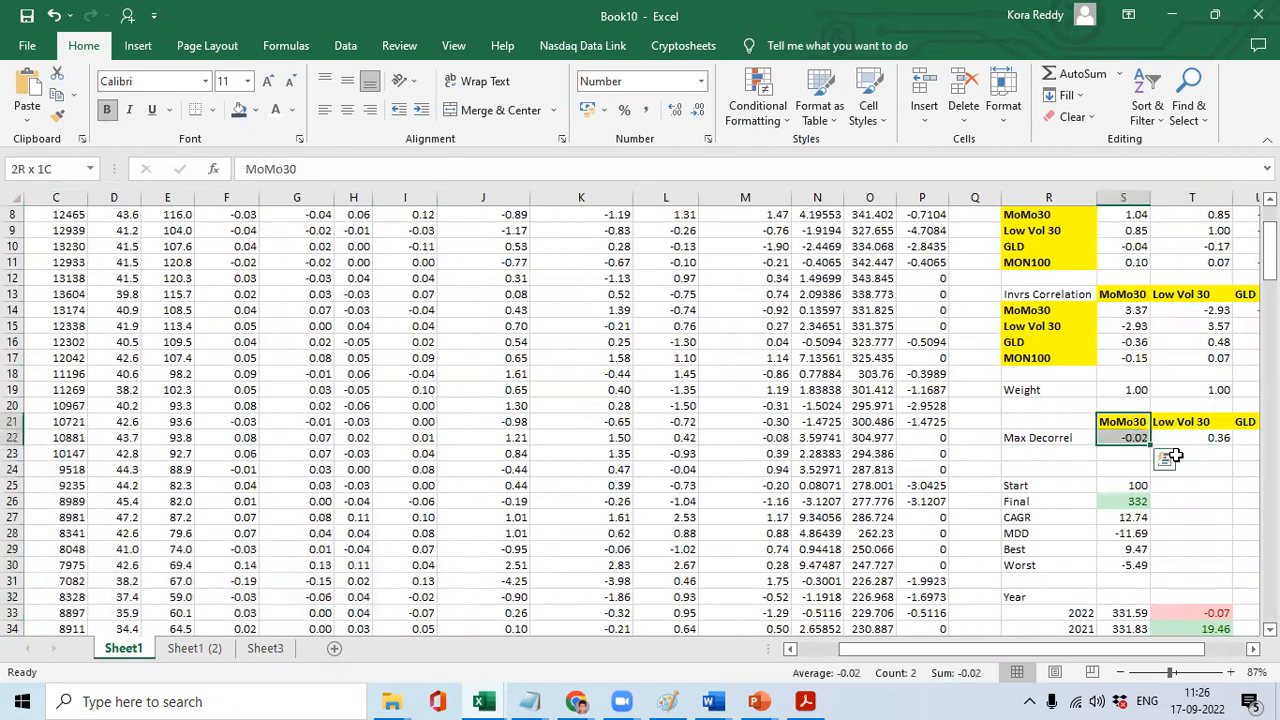
{"action": "key", "text": "ctrl+shift+Right"}
{"action": "key", "text": "ctrl+c"}
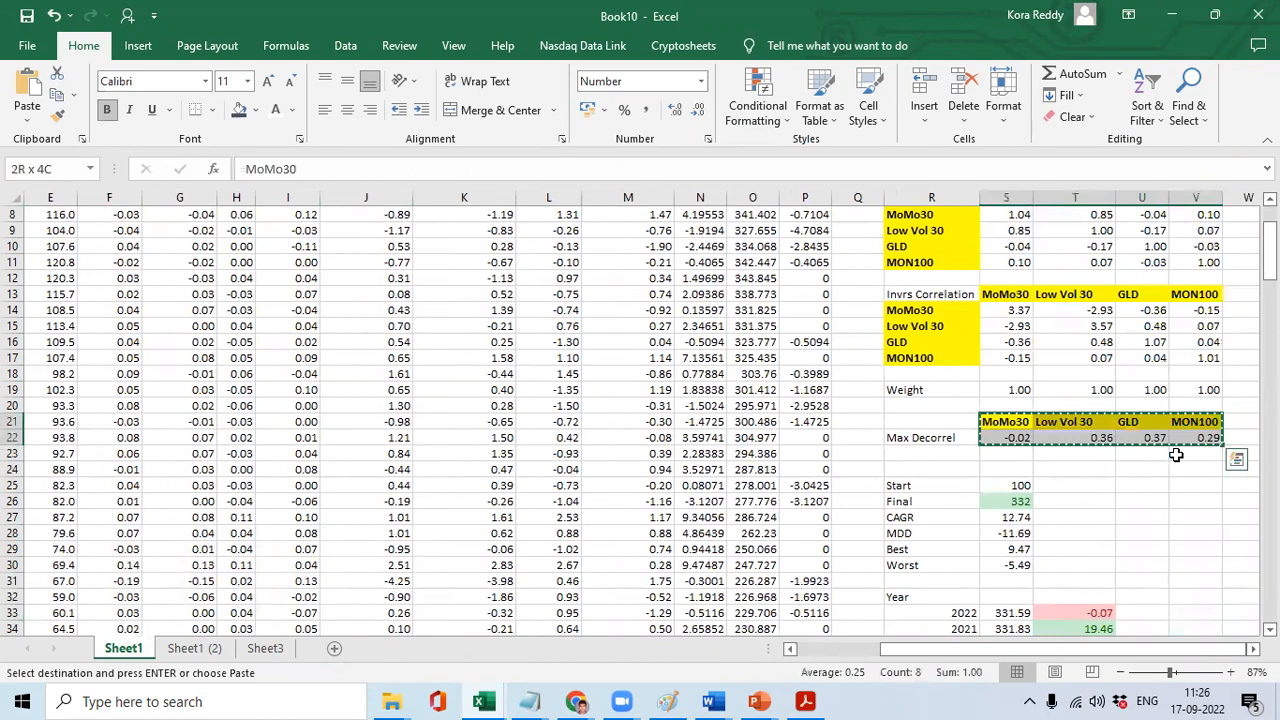
{"action": "key", "text": "alt+Tab"}
{"action": "key", "text": "ctrl+v"}
{"action": "key", "text": "ctrl+z"}
Paste the copied headers and Max Decorrel weights into B3:E4 of Book12, below the existing weights.
{"action": "key", "text": "alt+Tab"}
{"action": "key", "text": "Tab"}
{"action": "key", "text": "Down"}
{"action": "key", "text": "Left"}
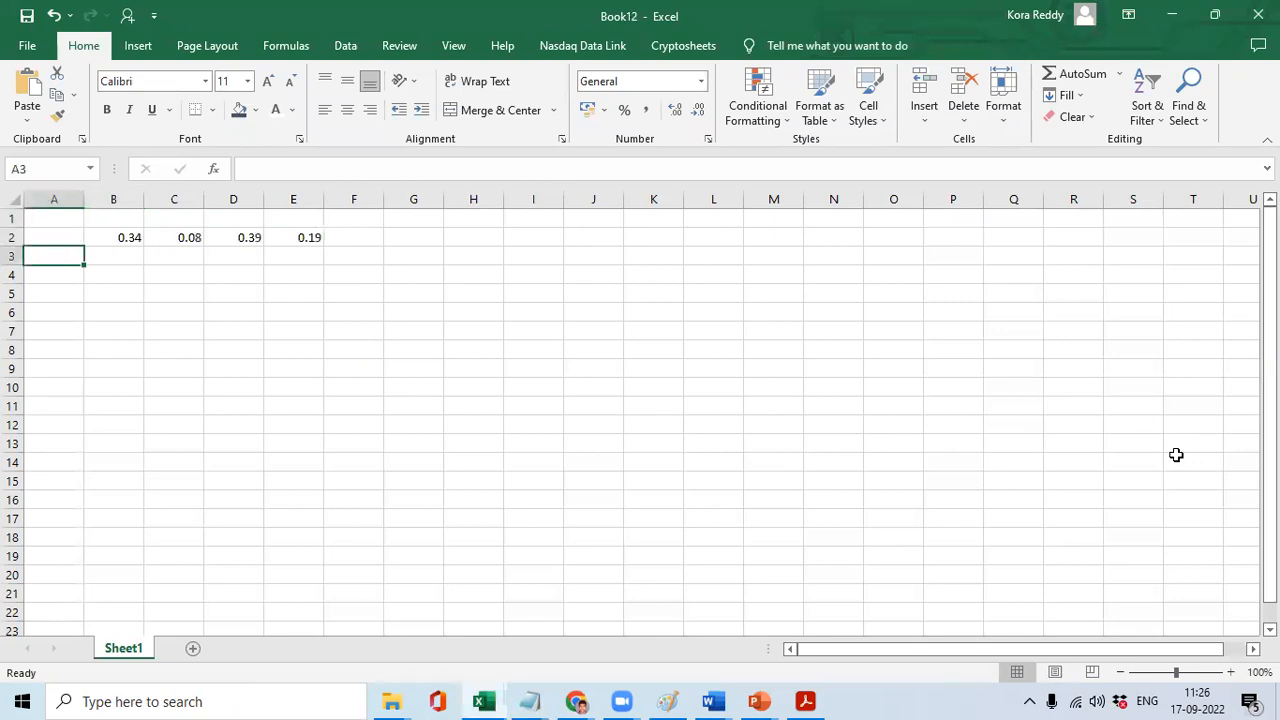
{"action": "key", "text": "Right"}
{"action": "key", "text": "ctrl+v"}
Move the weights in B2:E2 to B5:E5, directly below the Max Decorrel weights.
{"action": "key", "text": "Up"}
{"action": "key", "text": "shift+Right"}
{"action": "key", "text": "shift+Right"}
{"action": "key", "text": "shift+Right"}
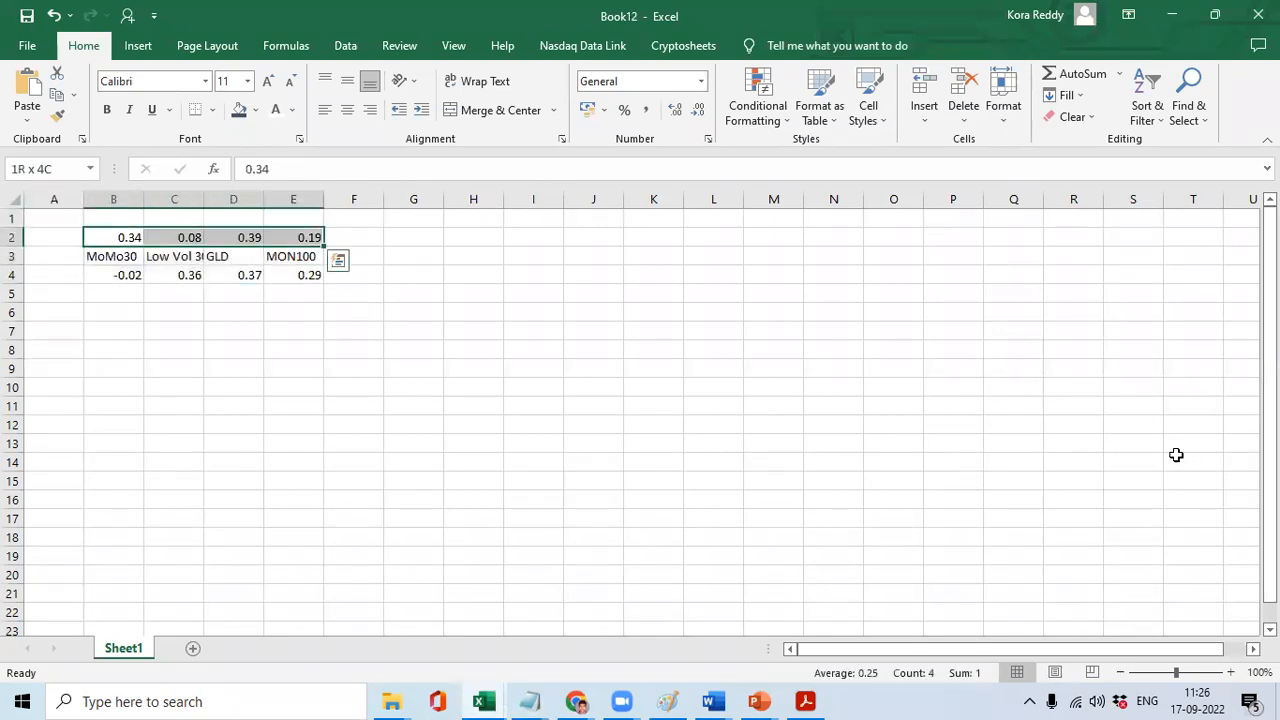
{"action": "key", "text": "ctrl+x"}
{"action": "key", "text": "Down"}
{"action": "key", "text": "Down"}
{"action": "key", "text": "Down"}
{"action": "key", "text": "ctrl+v"}
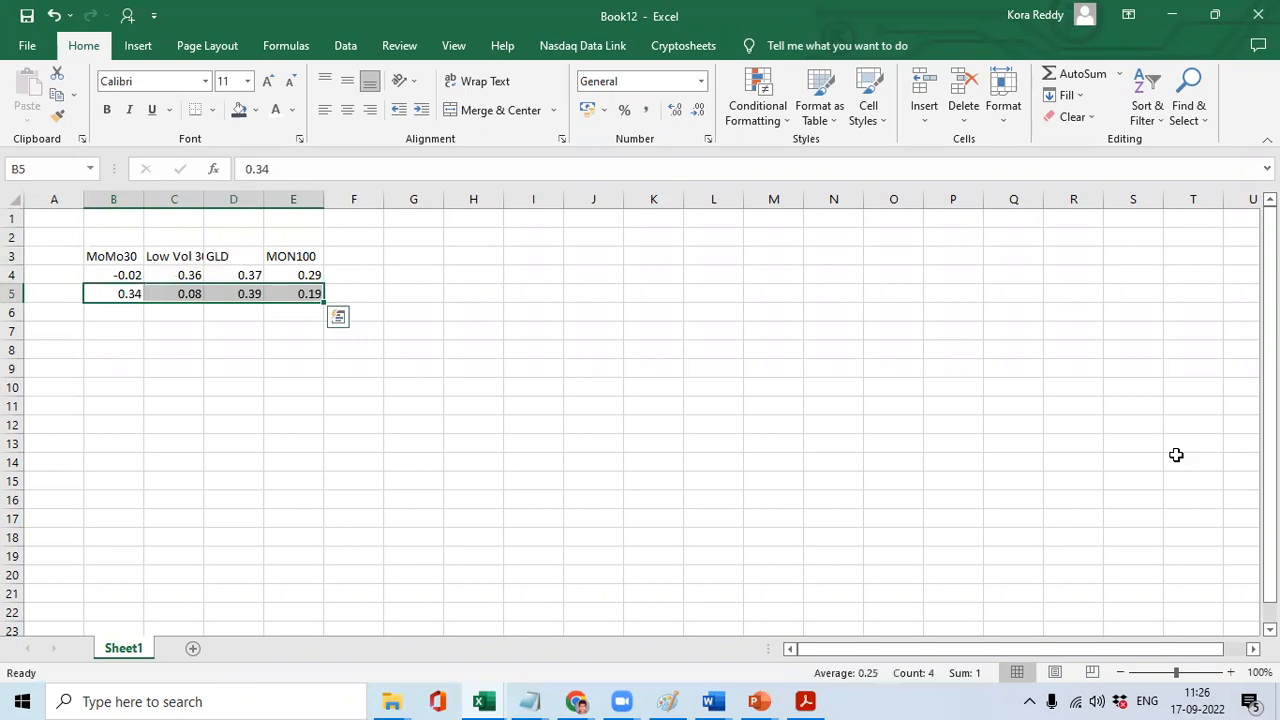
Fit column C to its Low Vol 30 header and compare the two sets of weights in rows 4 and 5.
{"action": "key", "text": "Right"}
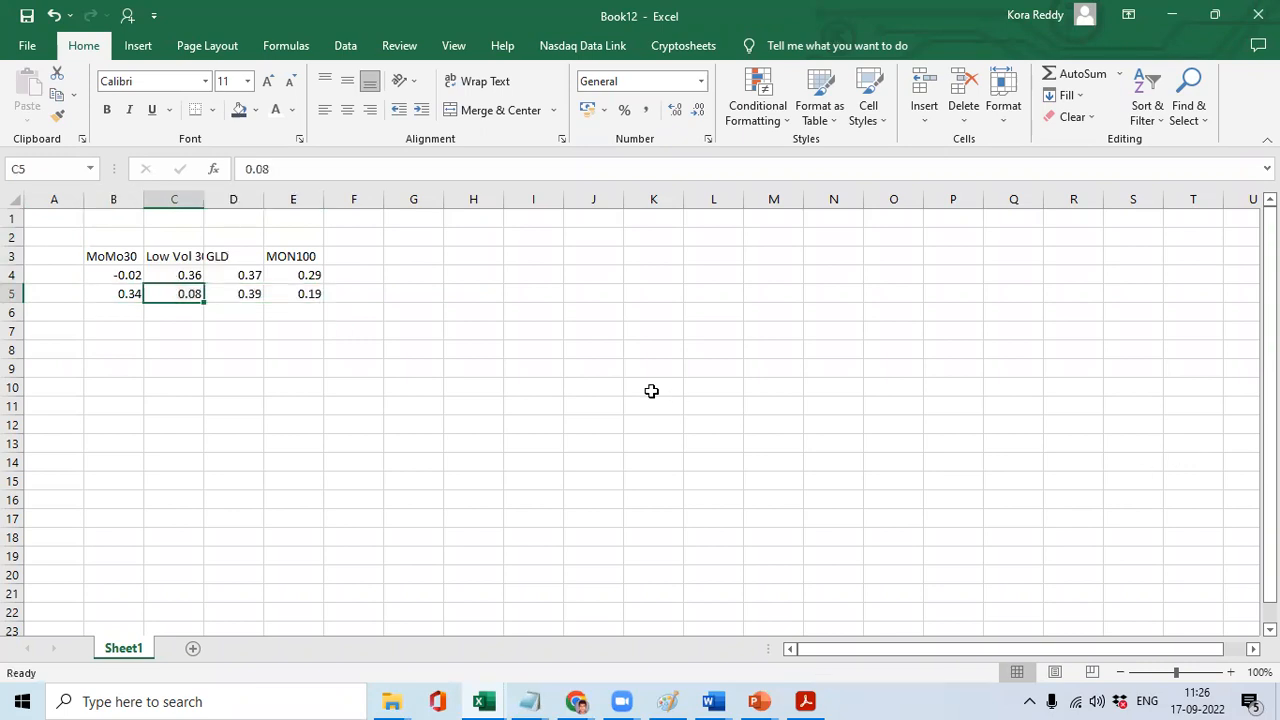
{"action": "double_click", "coordinate": [201, 199]}
{"action": "key", "text": "Left"}
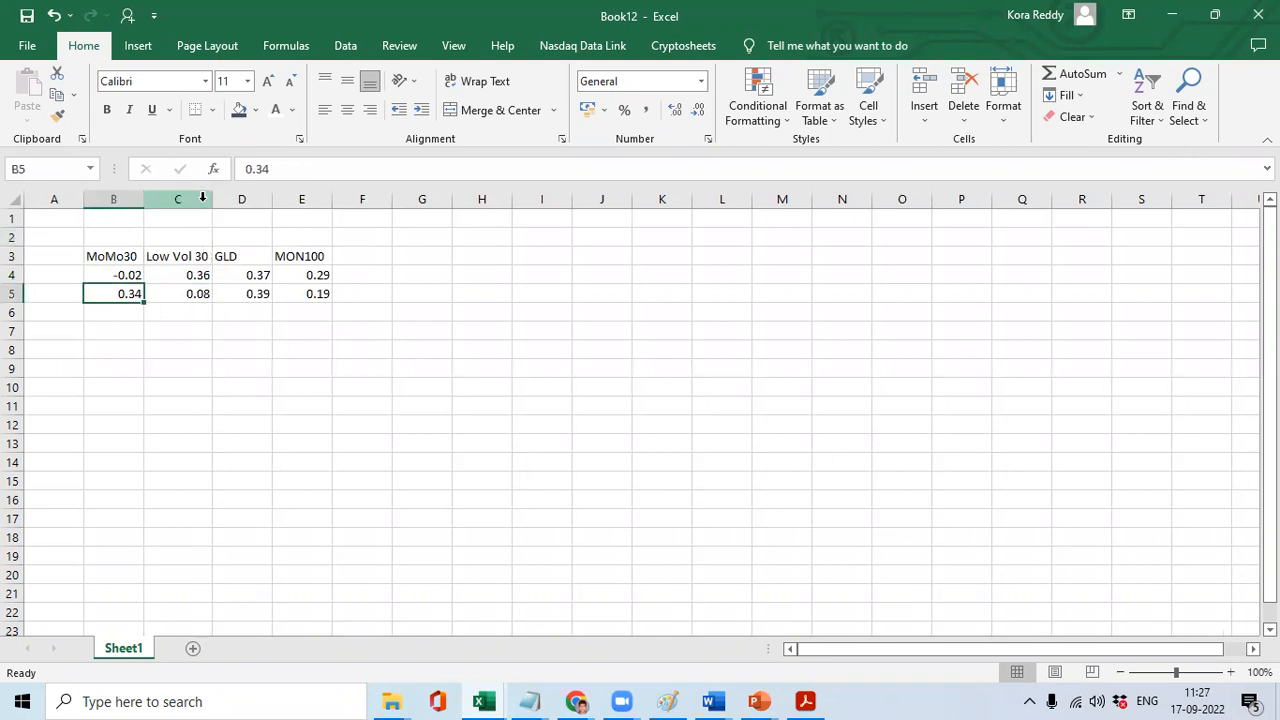
{"action": "left_click", "coordinate": [200, 278]}
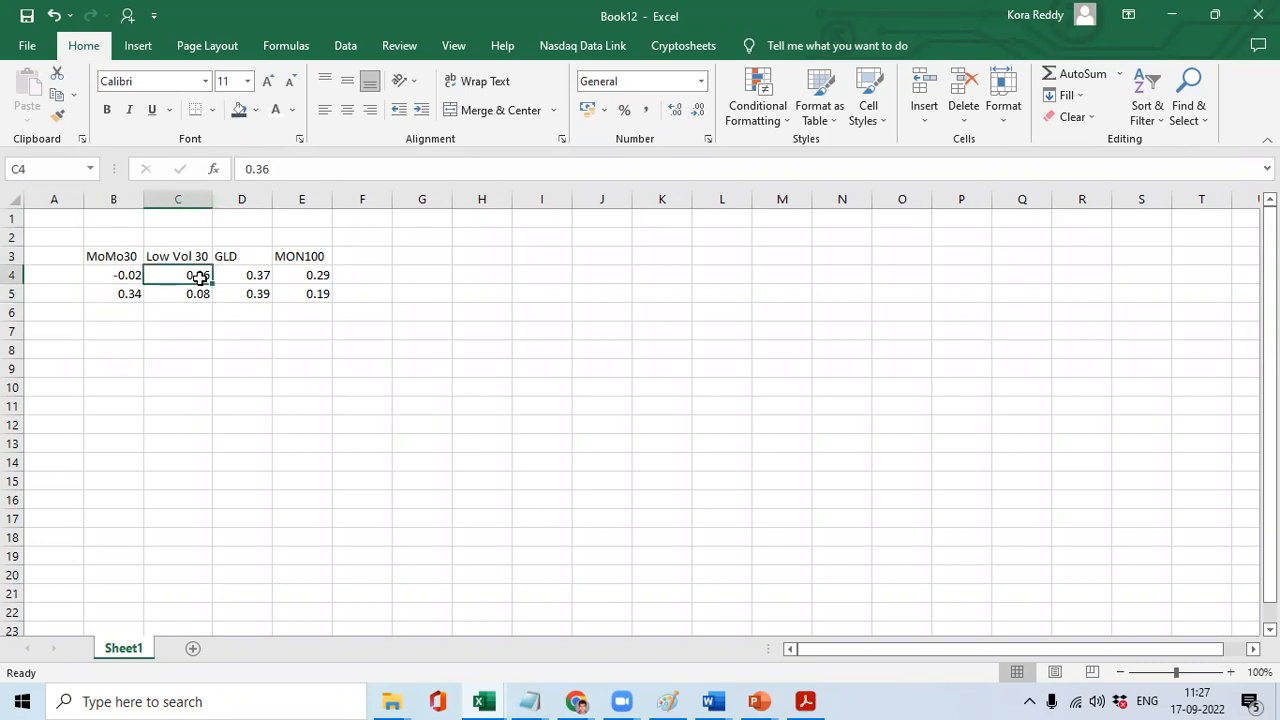
{"action": "left_click", "coordinate": [312, 278]}
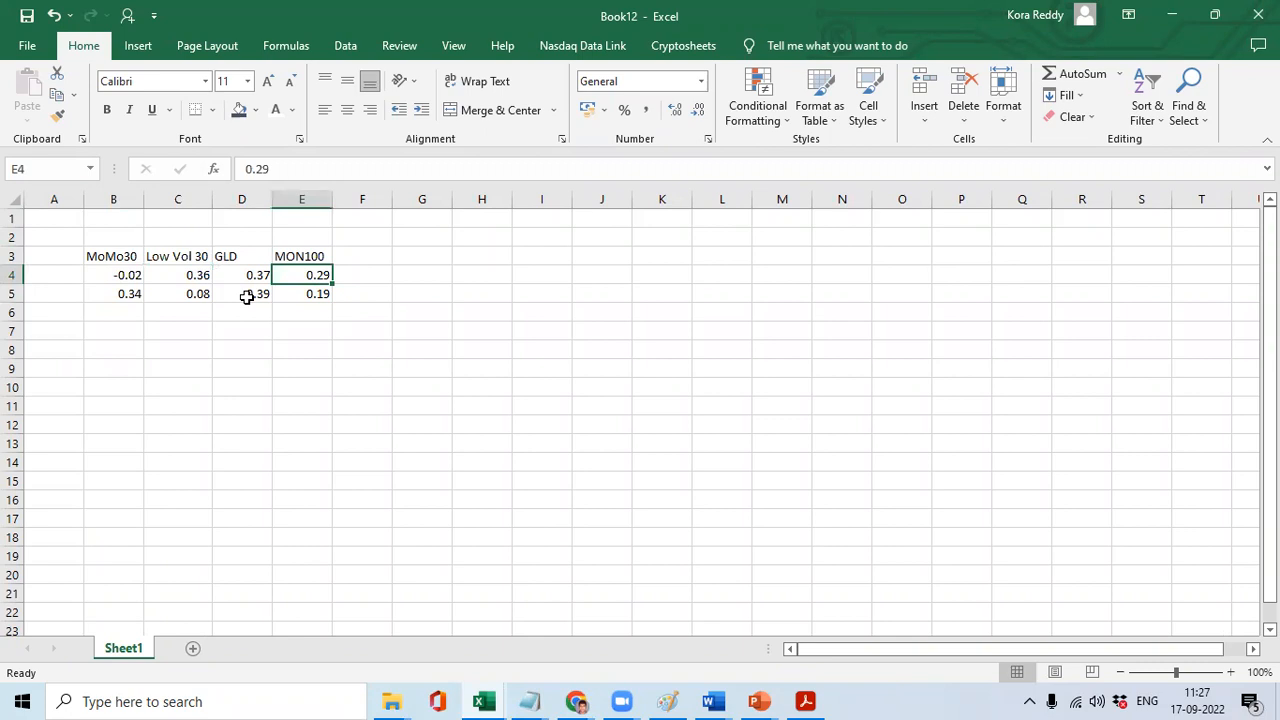
{"action": "left_click", "coordinate": [120, 297]}
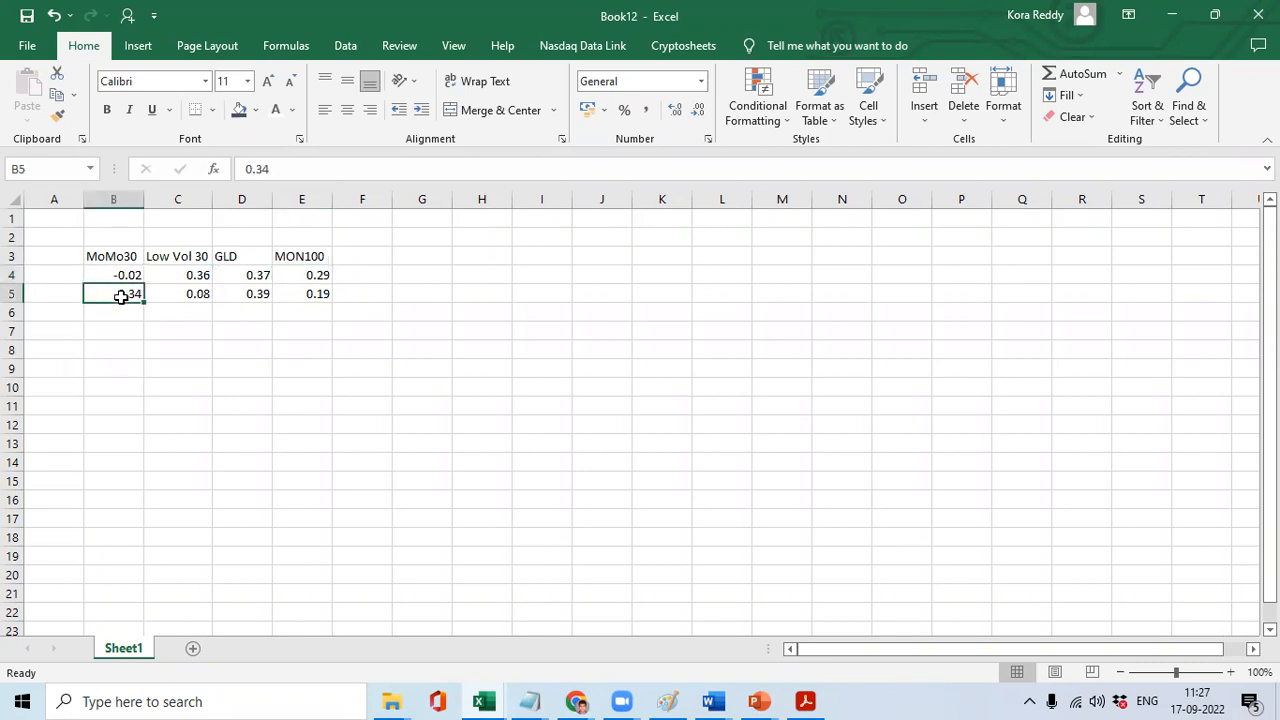
Switch back to Sheet3 in Book10 and check the weighted return formula in J2.
{"action": "key", "text": "alt+Tab"}
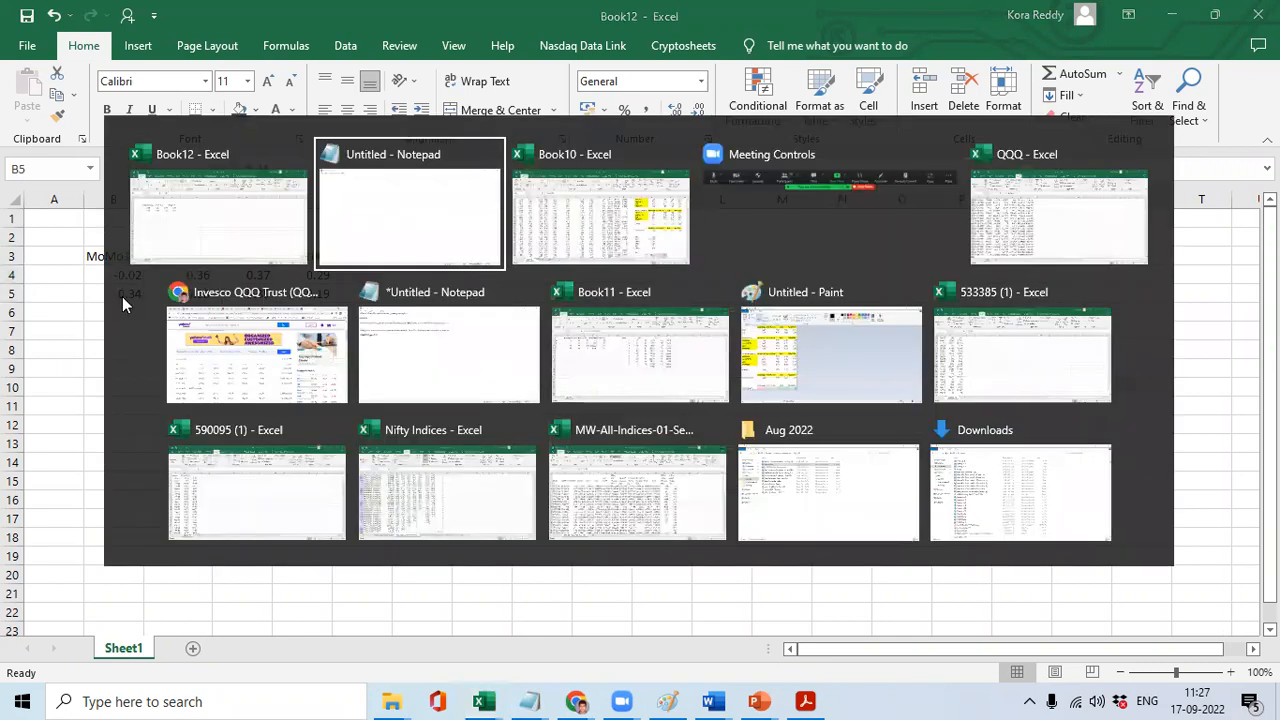
{"action": "key", "text": "alt+Tab"}
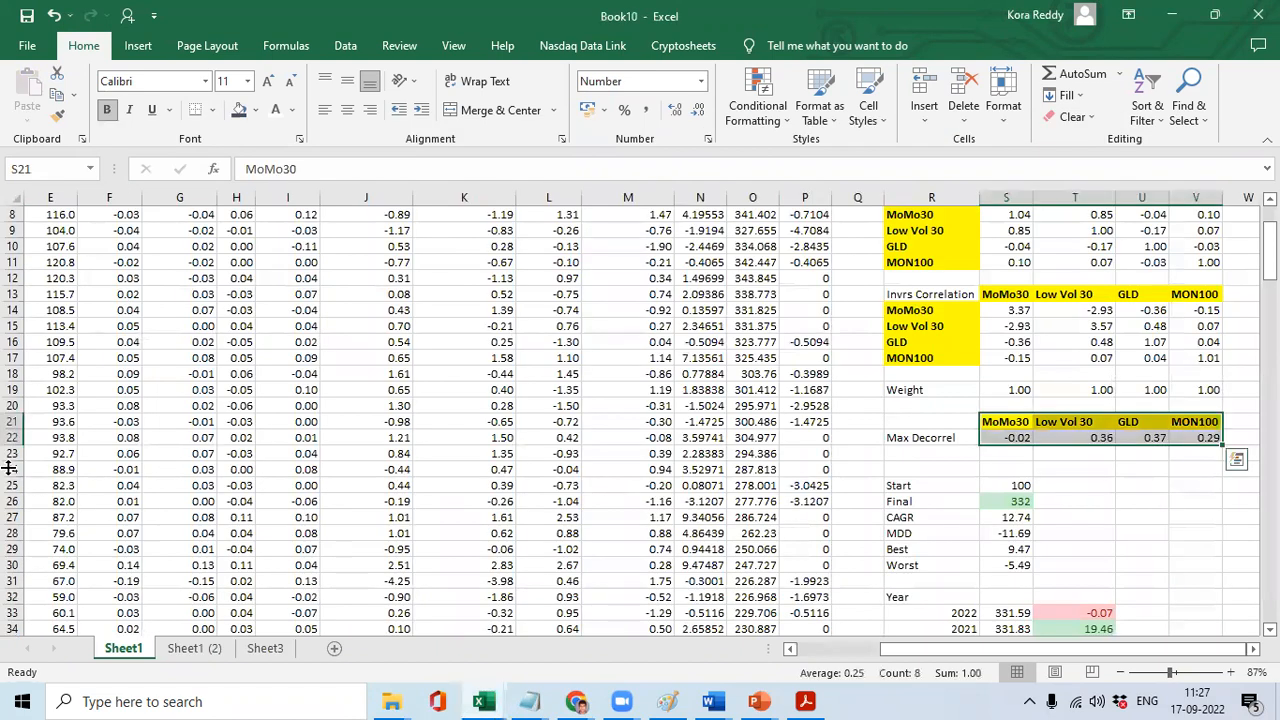
{"action": "left_click", "coordinate": [265, 648]}
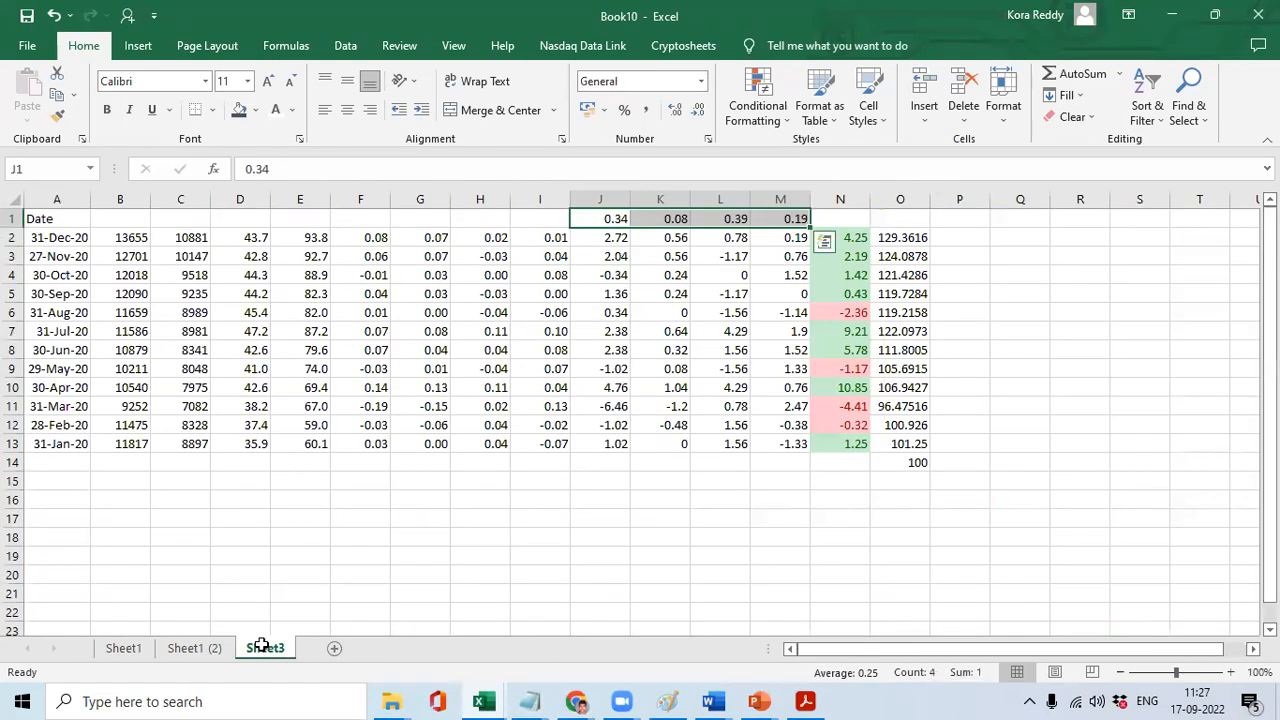
{"action": "left_click", "coordinate": [614, 240]}
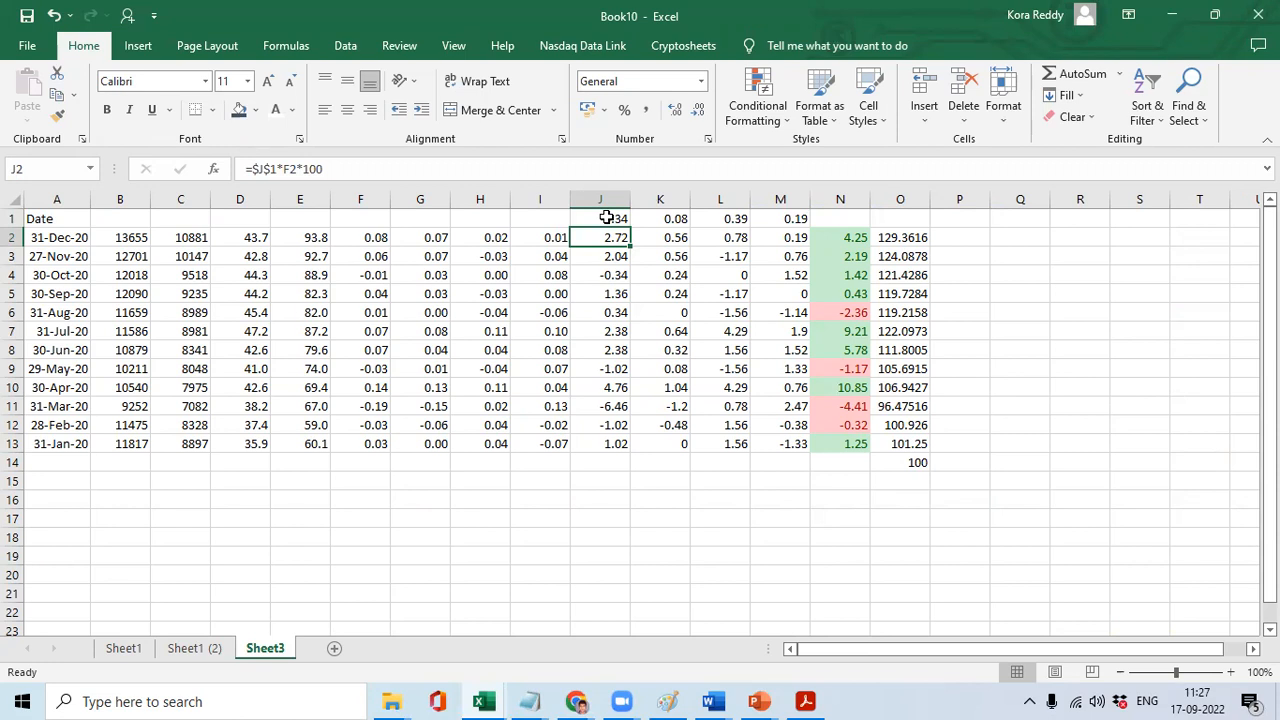
Enter 34 in P14, beside the portfolio's starting value, as the first asset's starting amount.
{"action": "key", "text": "Right"}
{"action": "key", "text": "Right"}
{"action": "key", "text": "Right"}
{"action": "key", "text": "Right"}
{"action": "key", "text": "Right"}
{"action": "key", "text": "Right"}
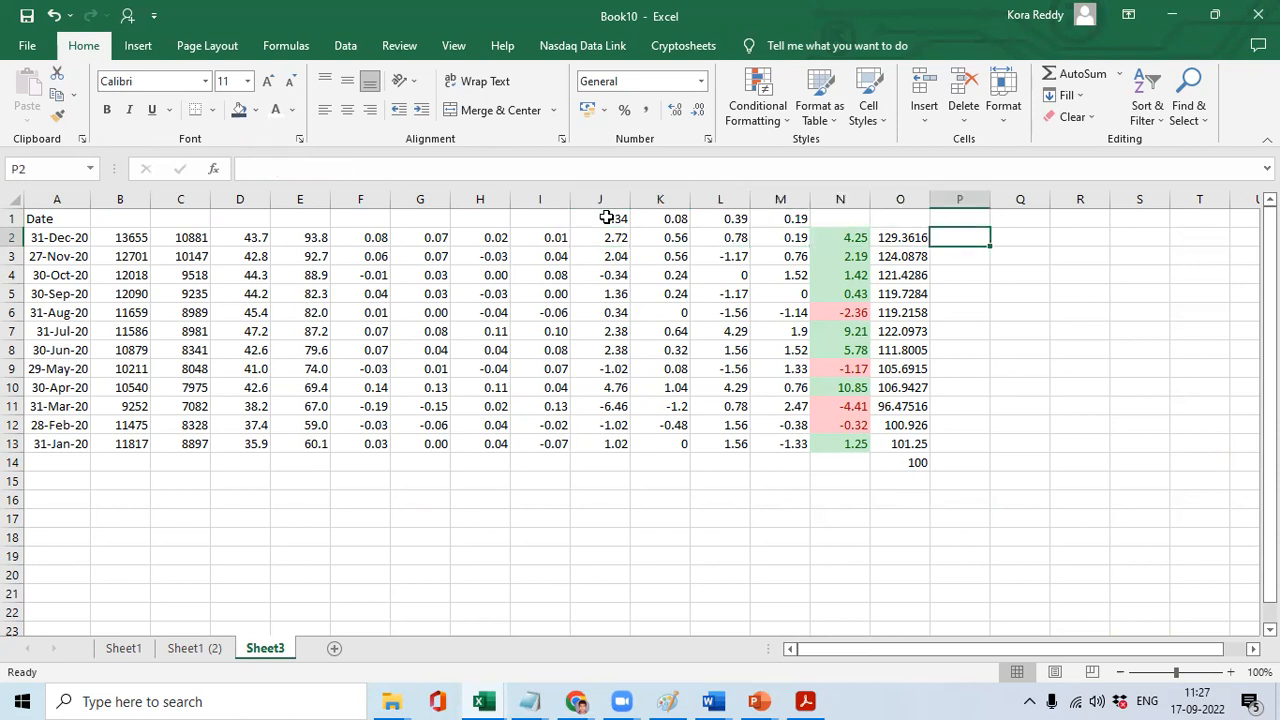
{"action": "key", "text": "Left"}
{"action": "key", "text": "ctrl+Down"}
{"action": "key", "text": "Right"}
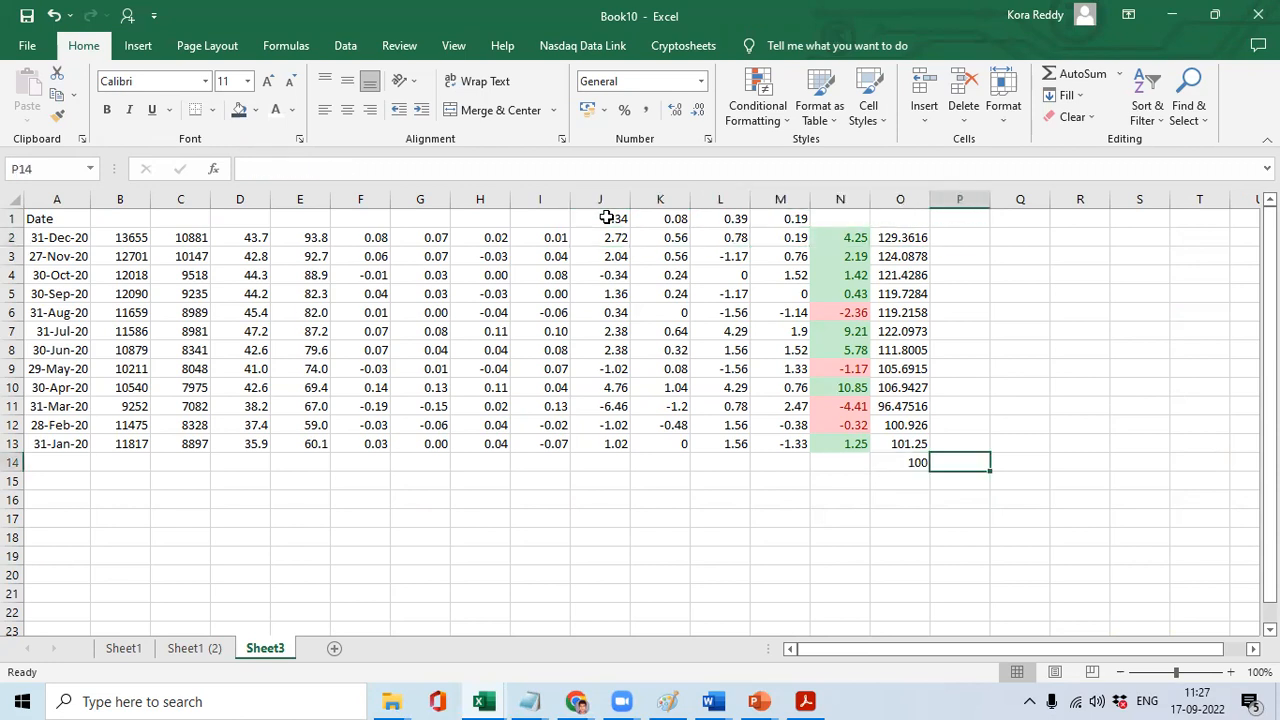
{"action": "type", "text": "34"}
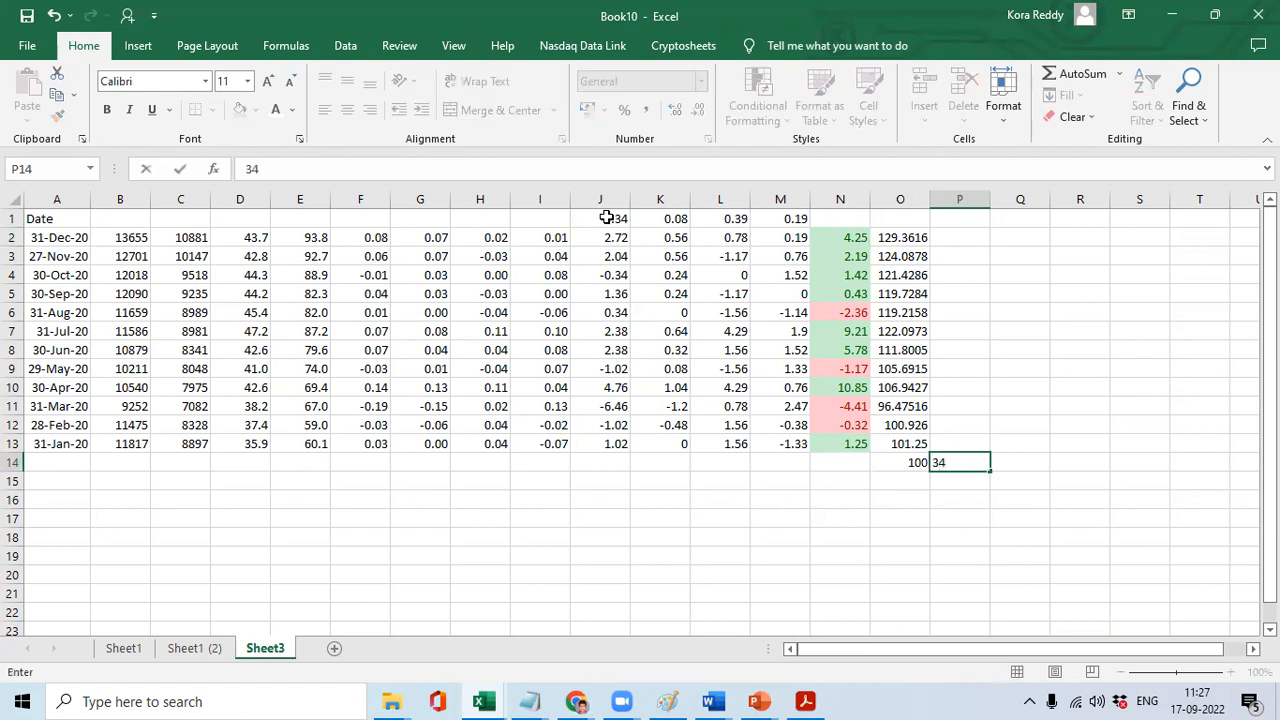
{"action": "key", "text": "Return"}
Enter the formula =P14*(100+J13) in P13 for the 31-Jan-20 row.
{"action": "key", "text": "Up"}
{"action": "key", "text": "Up"}
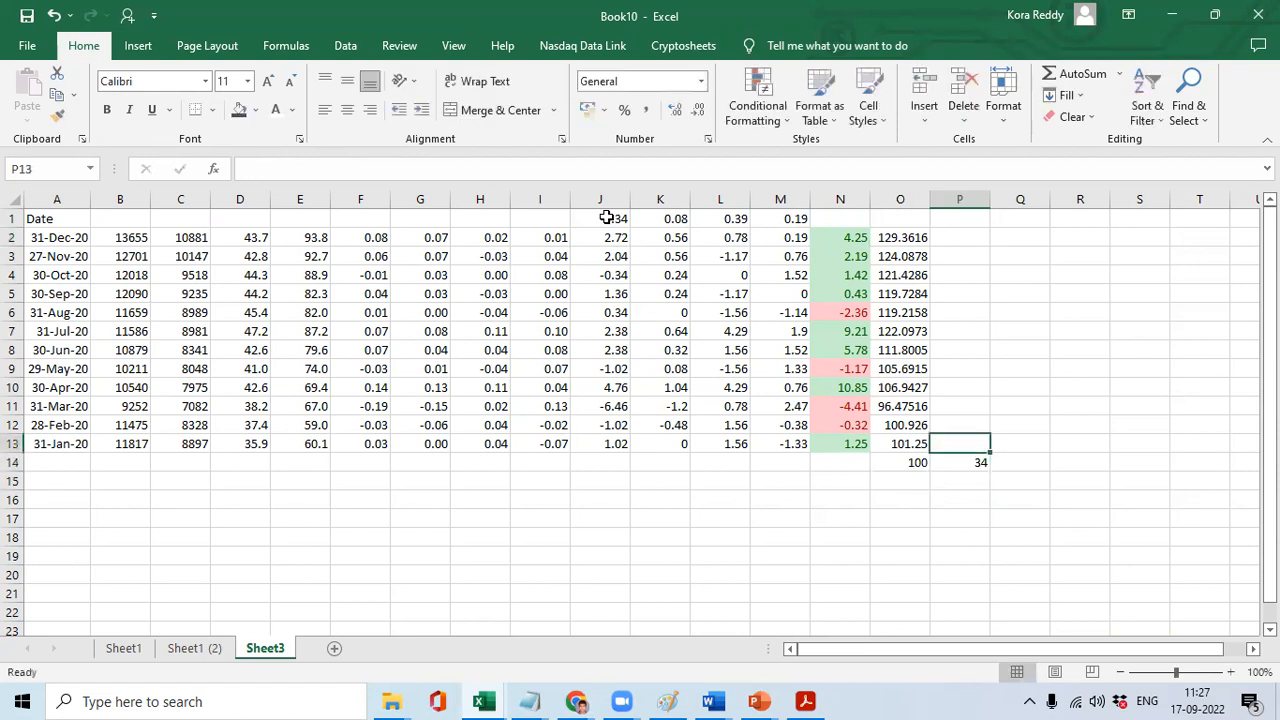
{"action": "type", "text": "="}
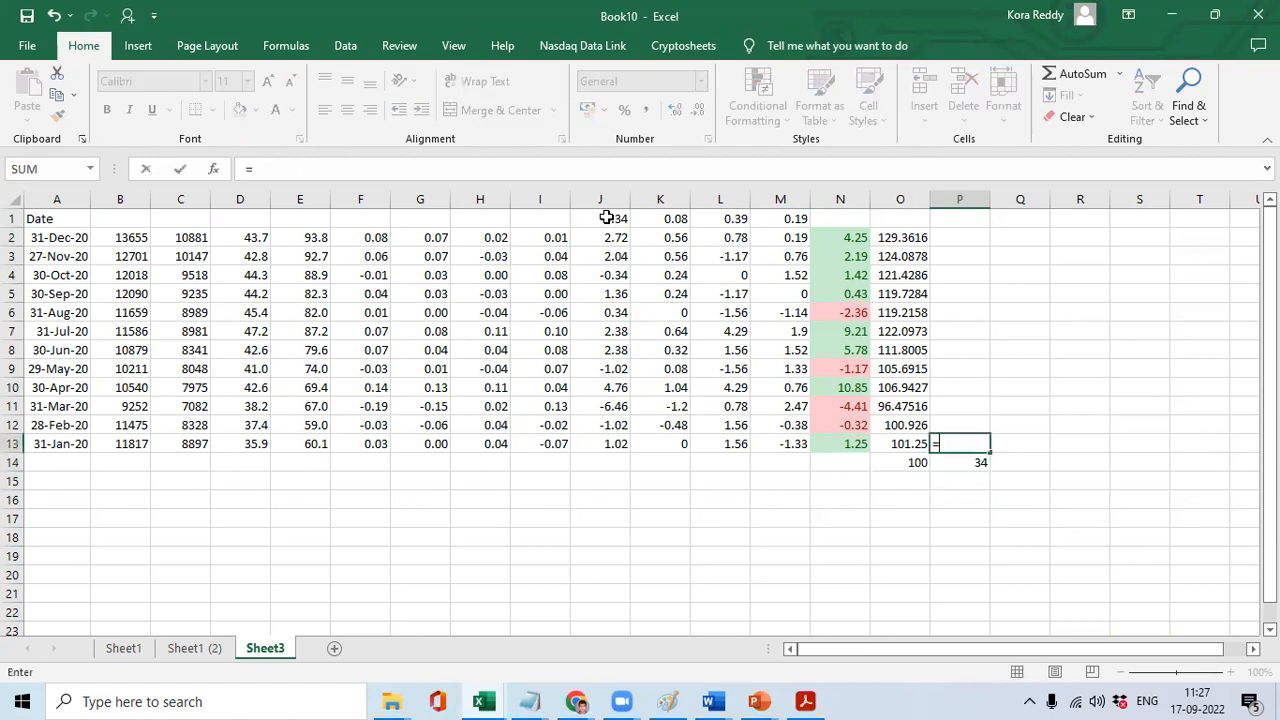
{"action": "left_click", "coordinate": [949, 462]}
{"action": "type", "text": "*"}
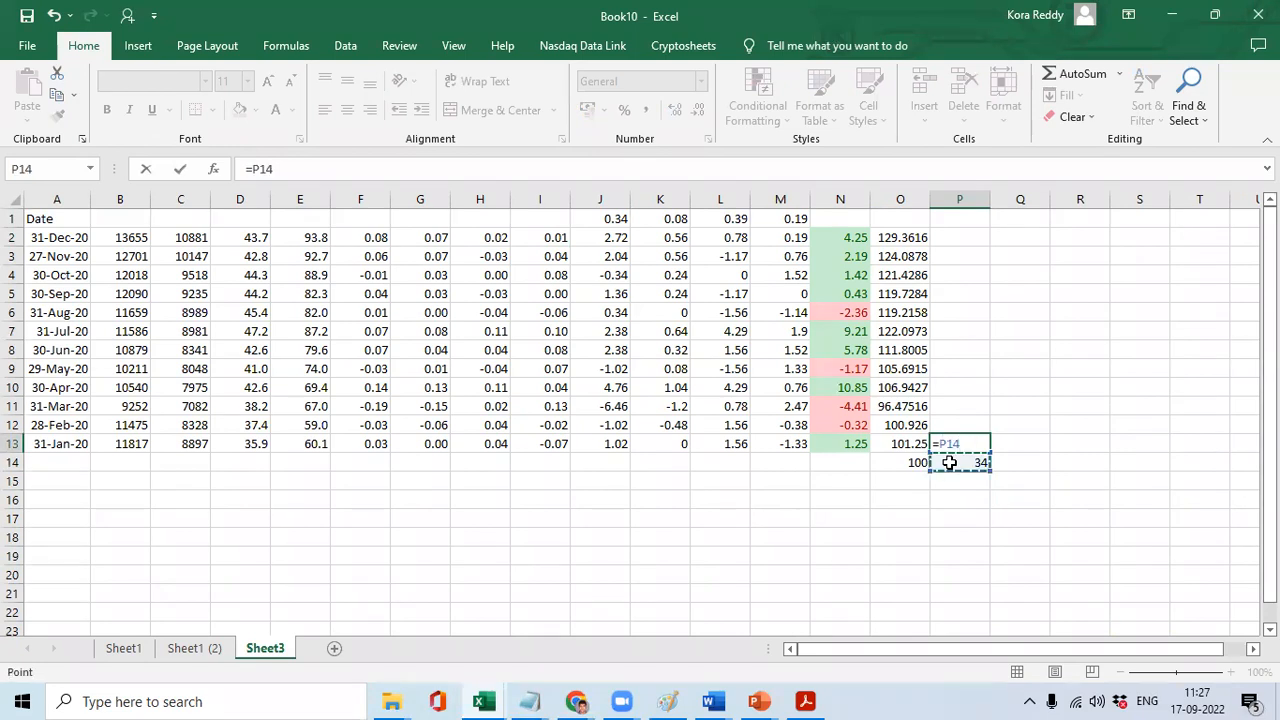
{"action": "type", "text": "(100+"}
{"action": "left_click", "coordinate": [624, 442]}
{"action": "type", "text": ")"}
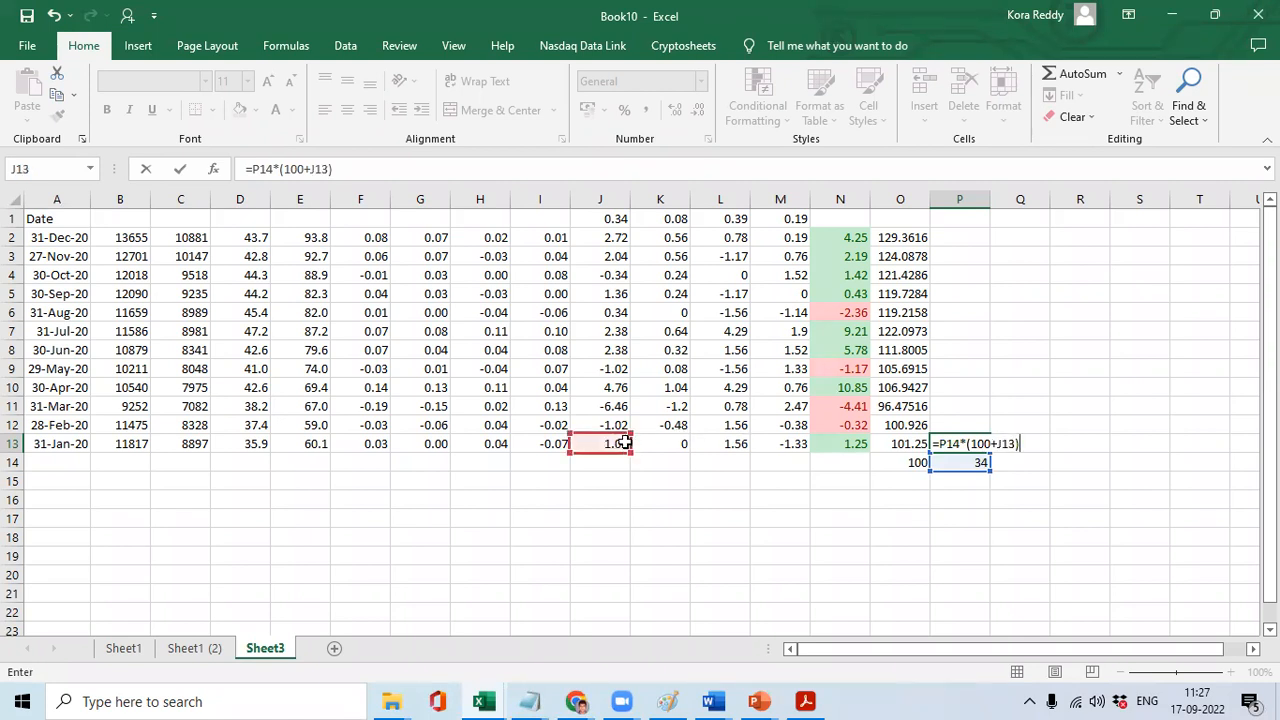
{"action": "key", "text": "Return"}
{"action": "key", "text": "Up"}
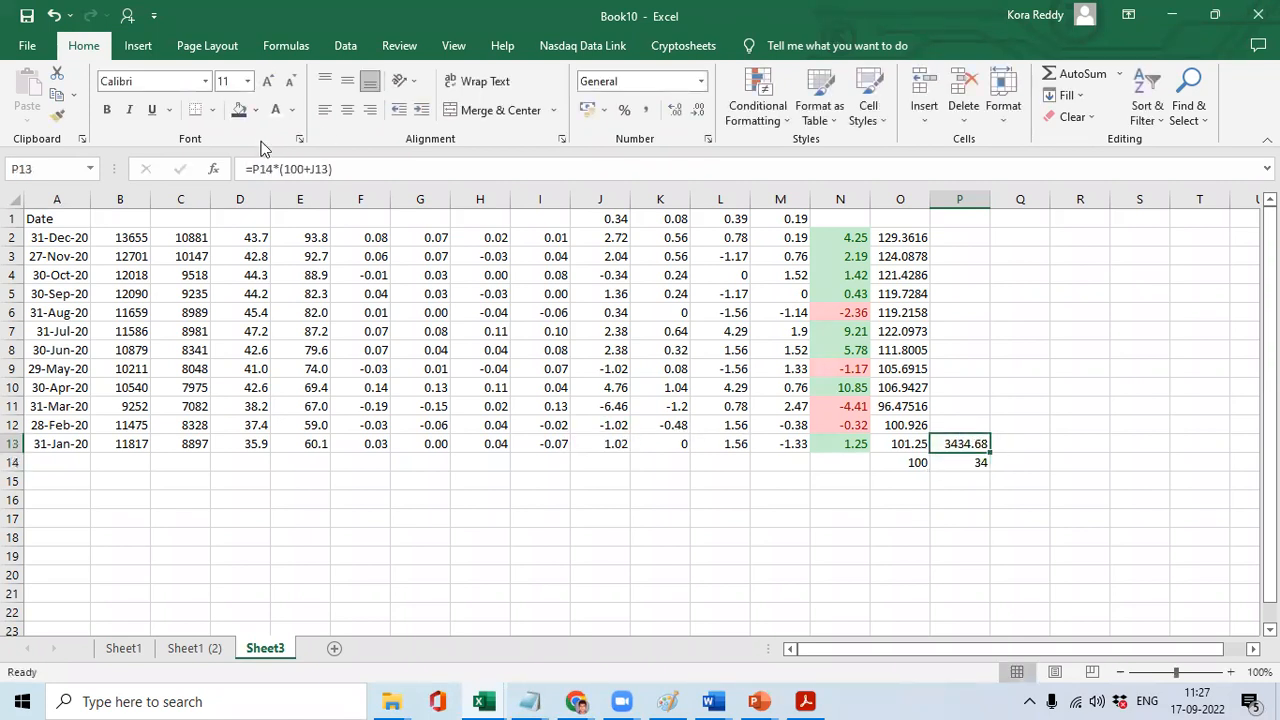
Add a division by 100 to the P13 formula, making it =P14*(100+J13)/100.
{"action": "left_click", "coordinate": [337, 169]}
{"action": "type", "text": "/100"}
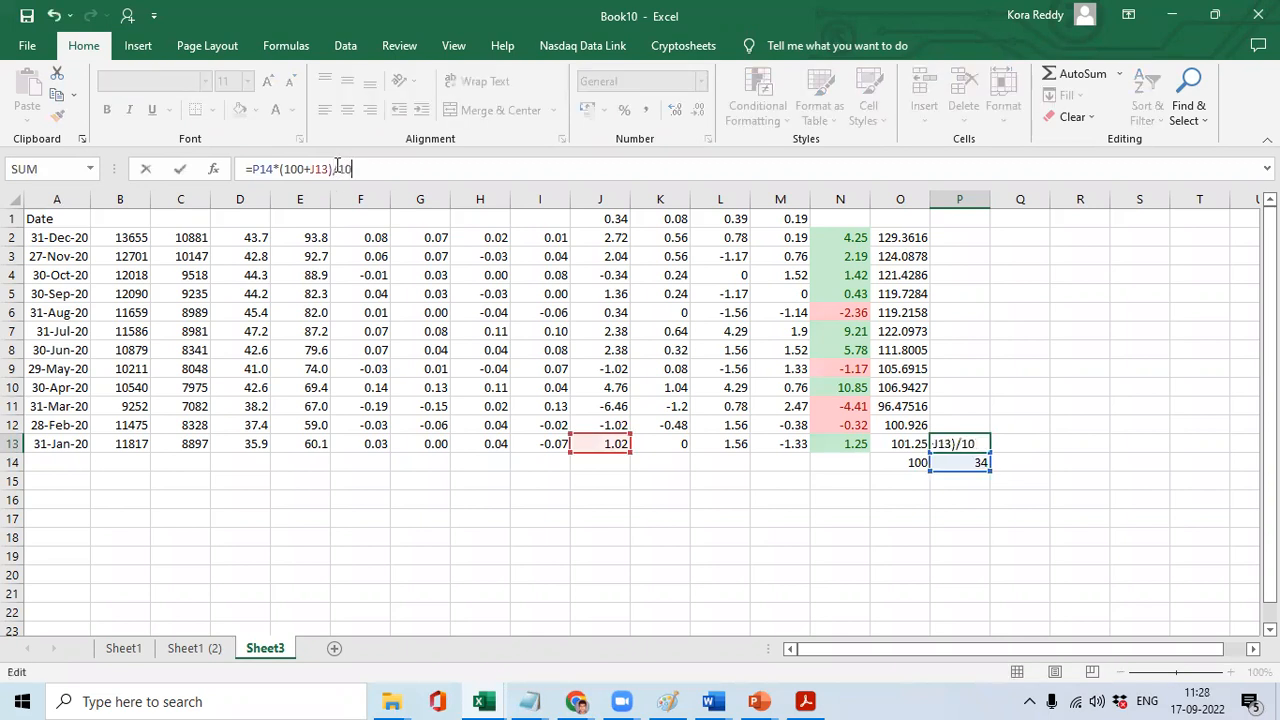
{"action": "key", "text": "Return"}
Copy the formula from P13 up through P2, the 31-Dec-20 row.
{"action": "key", "text": "Up"}
{"action": "key", "text": "ctrl+c"}
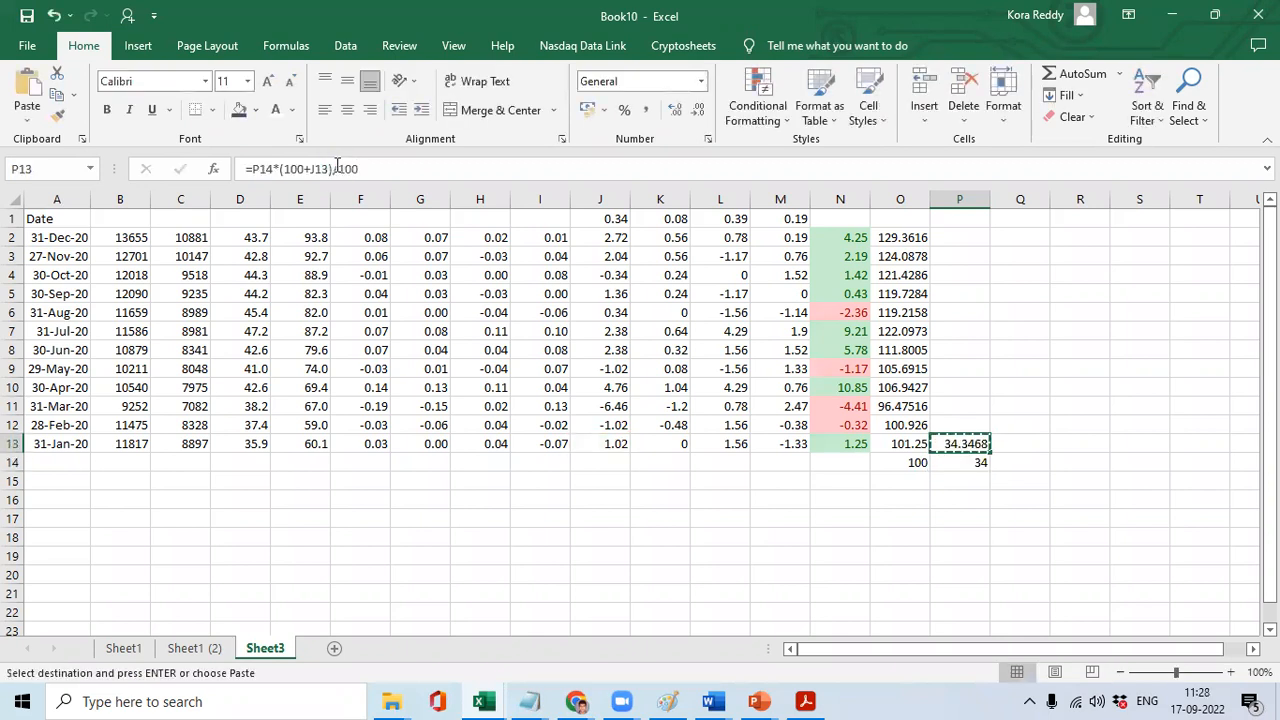
{"action": "key", "text": "ctrl+shift+Up"}
{"action": "key", "text": "shift+Down"}
{"action": "key", "text": "ctrl+v"}
{"action": "key", "text": "Escape"}
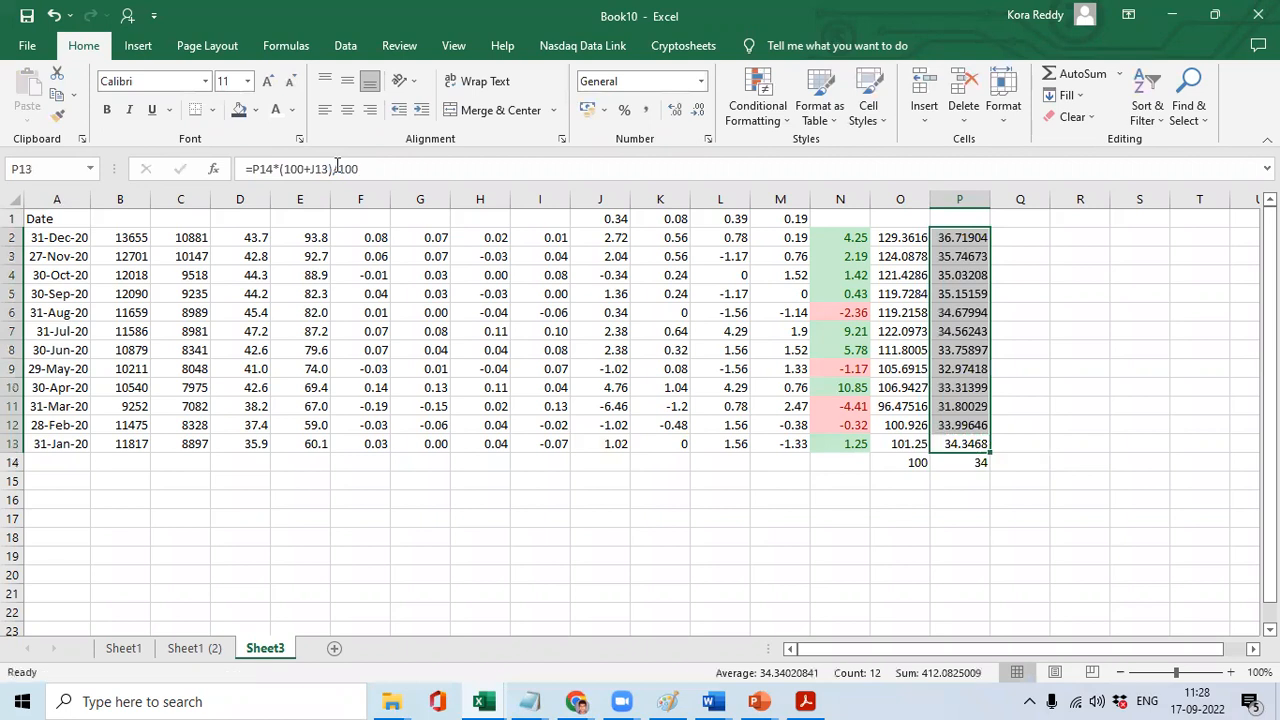
Review the first asset's values in P2:P14 against the portfolio values in column O.
{"action": "key", "text": "ctrl+Up"}
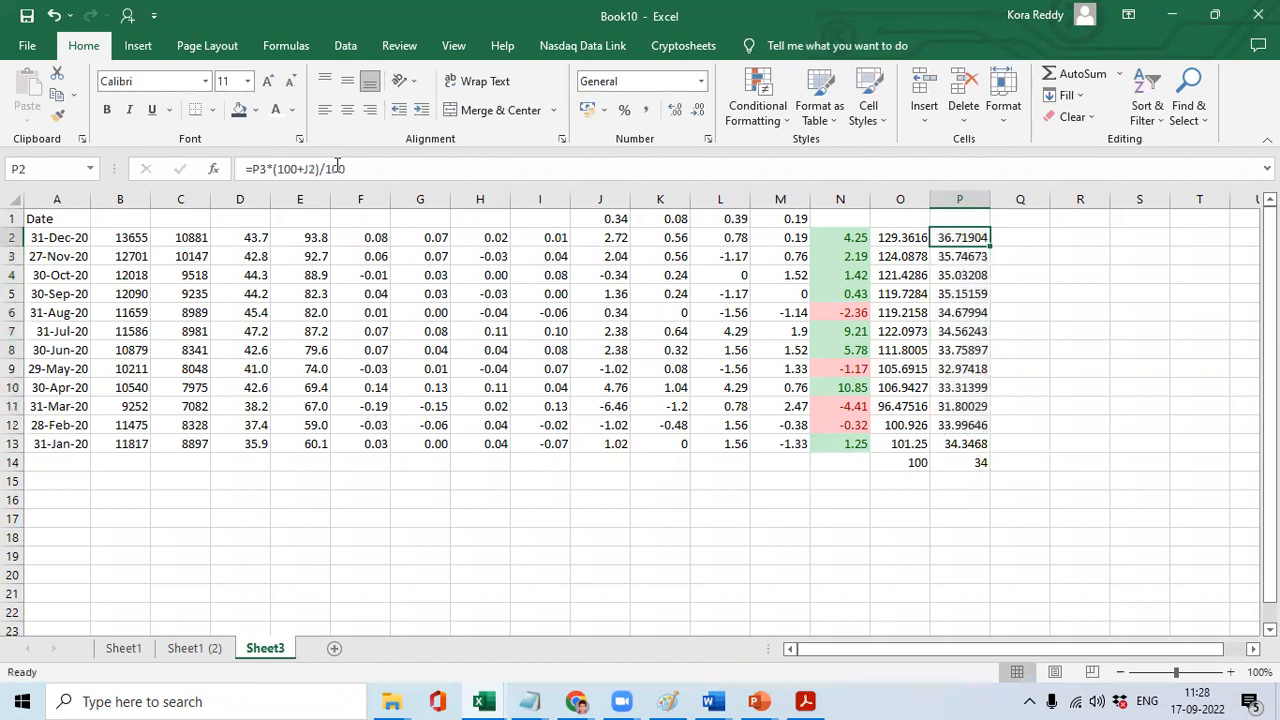
{"action": "key", "text": "ctrl+shift+Down"}
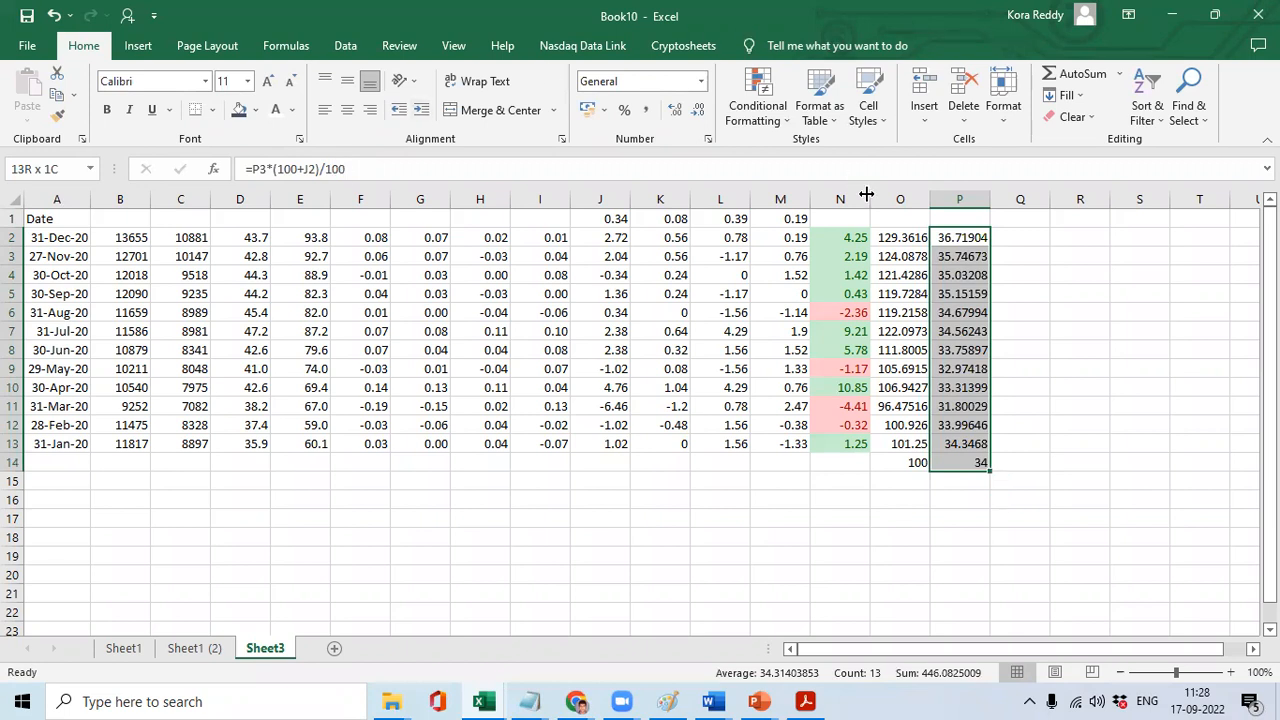
{"action": "left_click", "coordinate": [897, 238]}
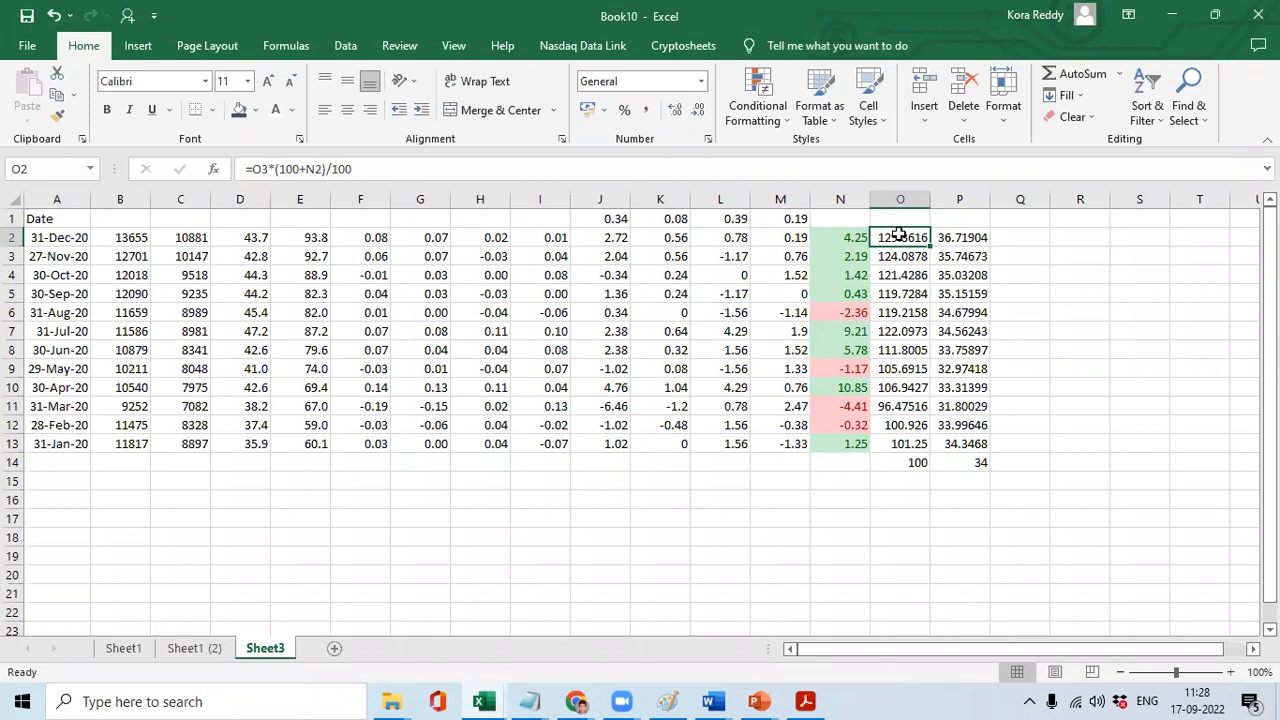
{"action": "left_click", "coordinate": [883, 189]}
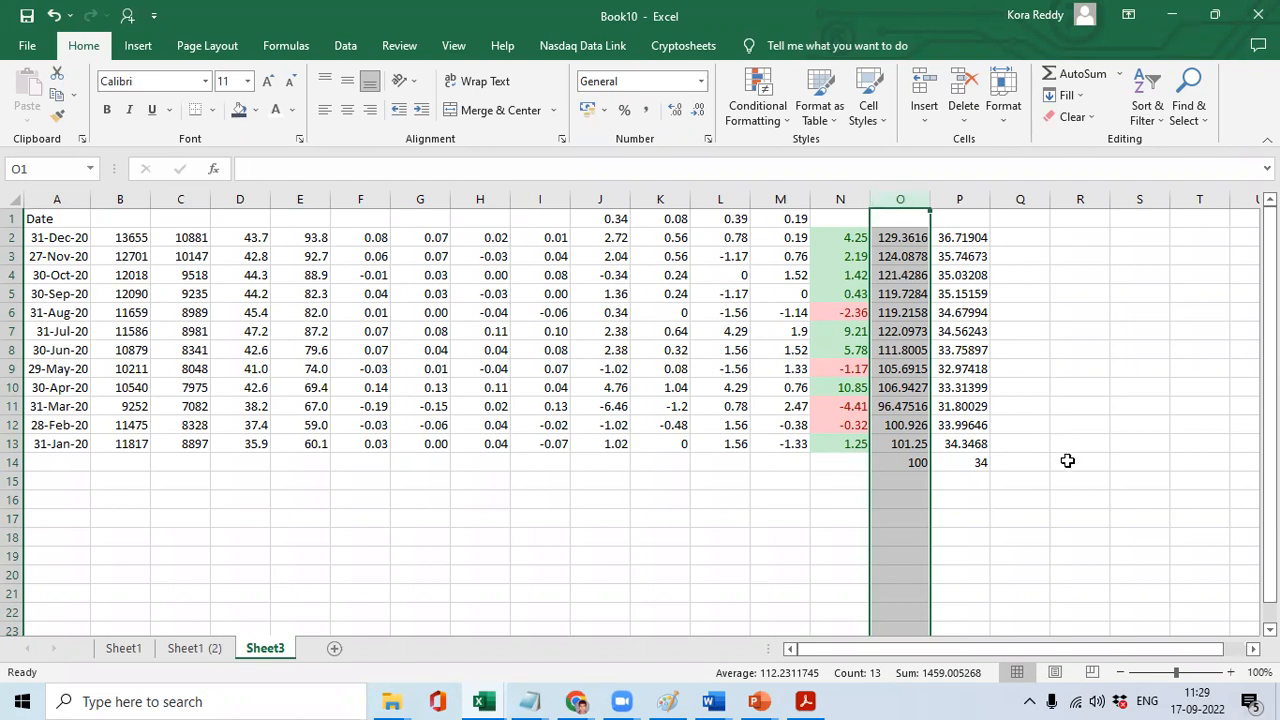
{"action": "key", "text": "alt+Tab"}
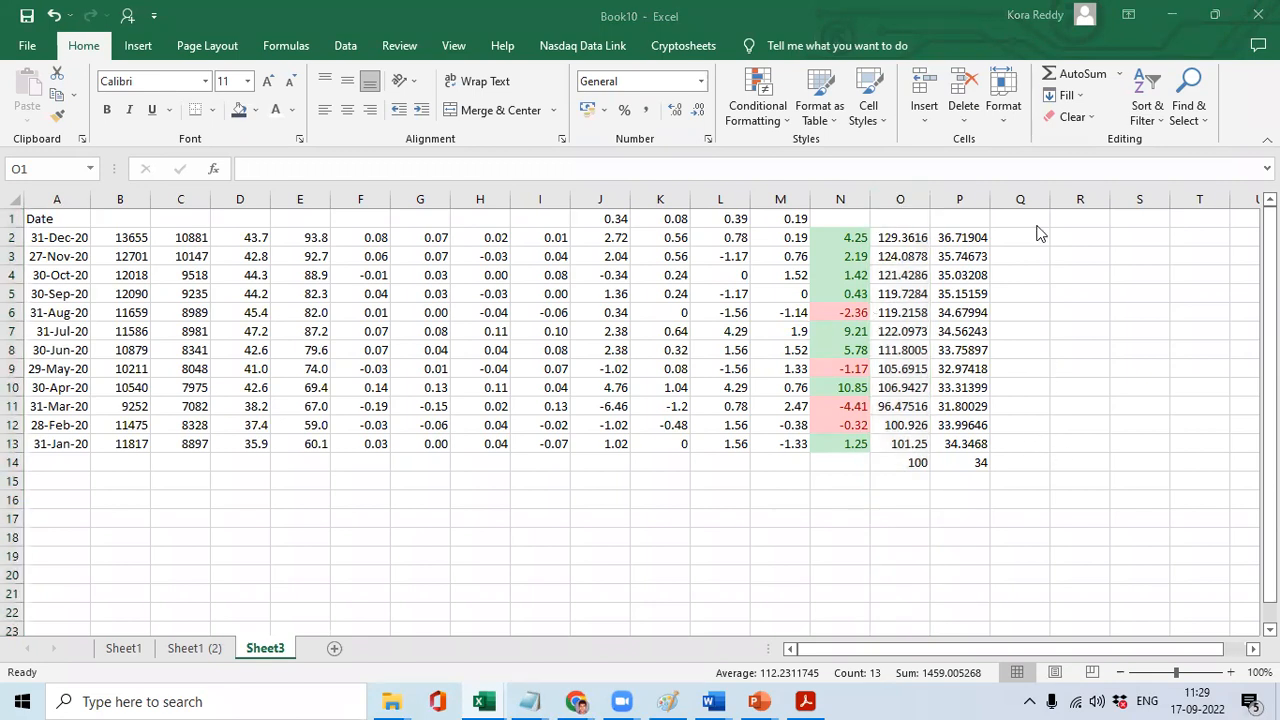